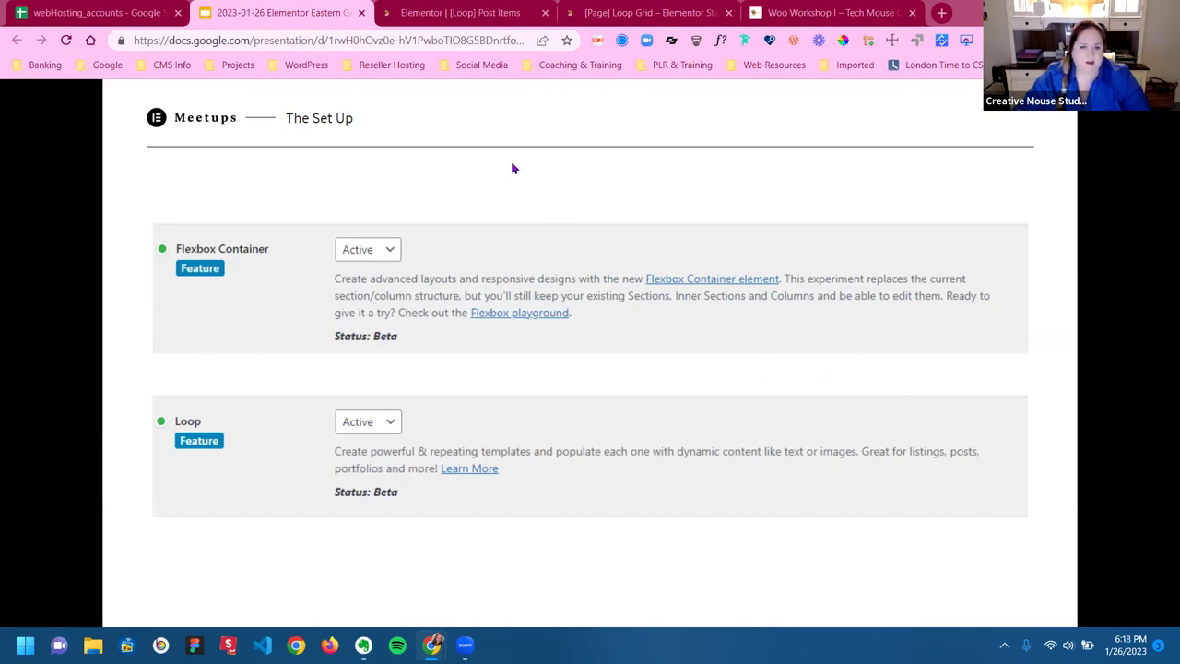
Log back into the WordPress site with the saved username and password, and close the expired Elementor editor tab
left_click(453, 19)
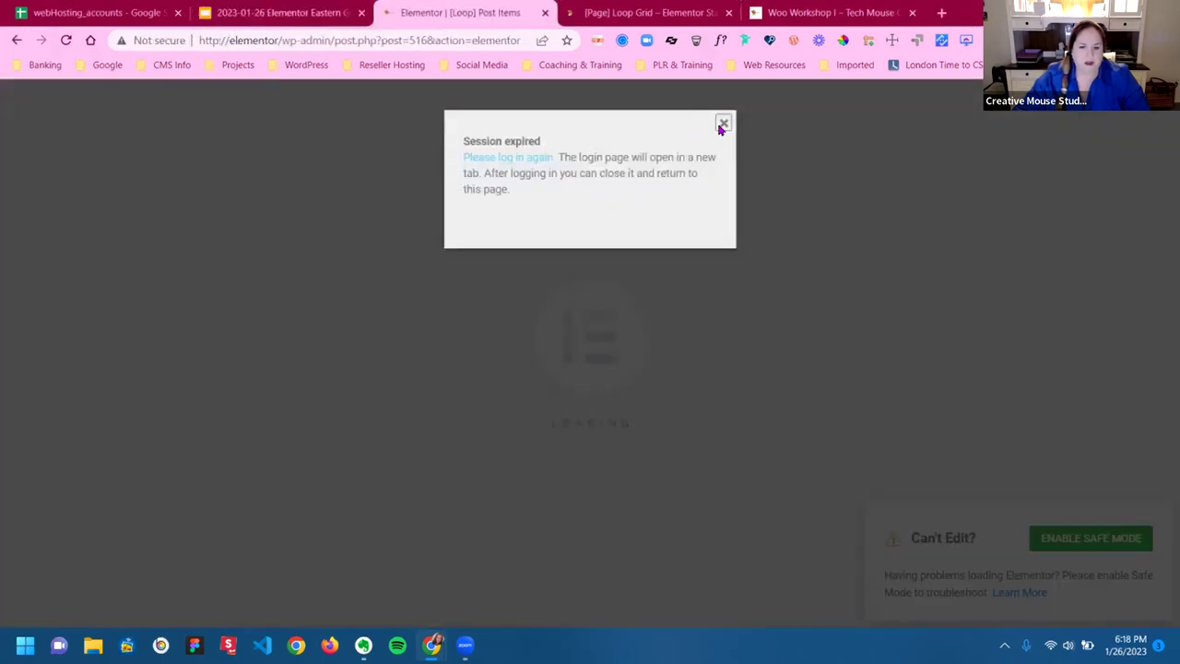
left_click(525, 159)
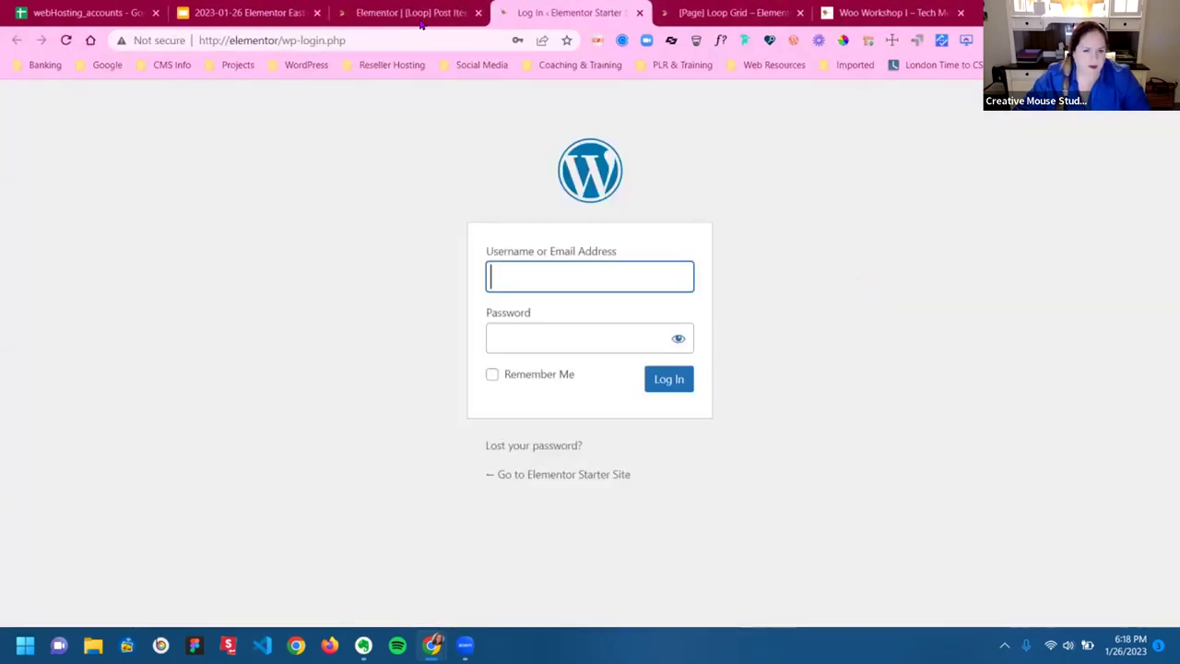
key("ctrl+shift+Tab")
left_click(724, 124)
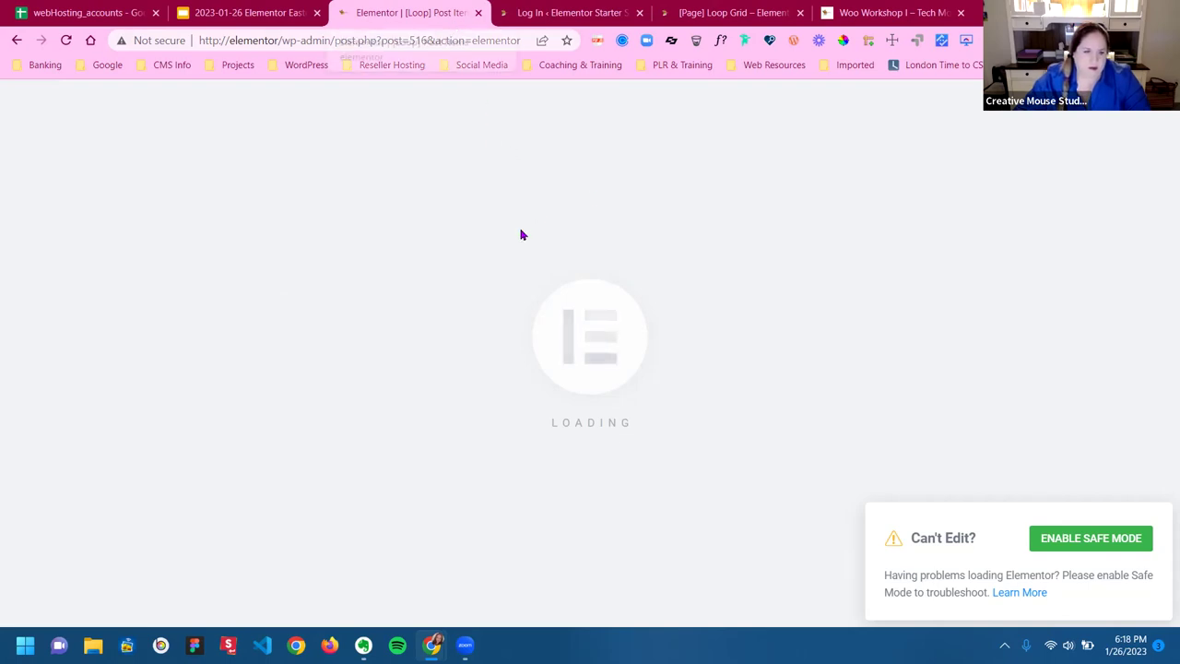
key("ctrl+Tab")
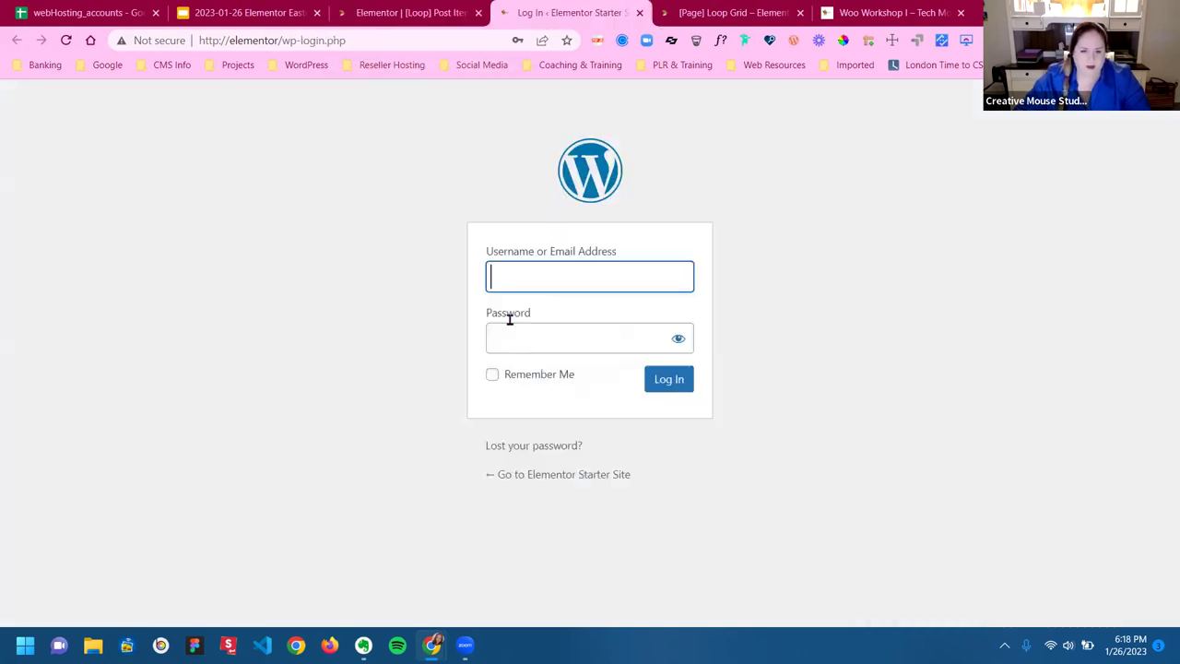
left_click(532, 277)
left_click(592, 316)
left_click(667, 380)
left_click(478, 12)
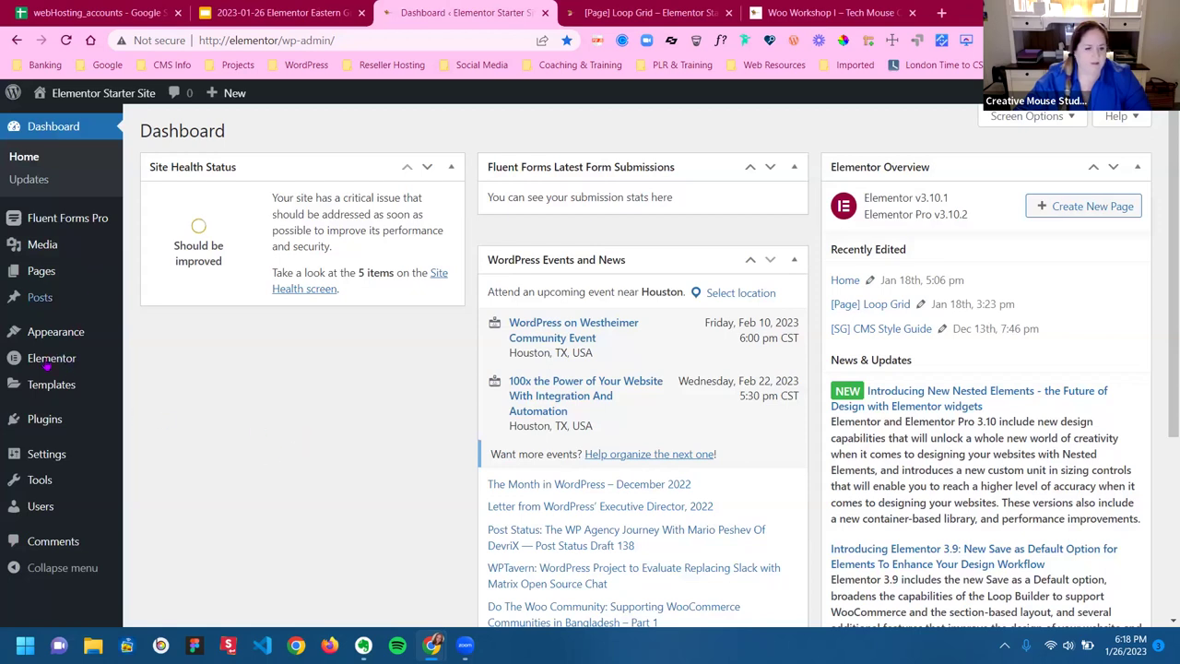
Open Elementor's Experiments settings and check the status of the Flexbox Container and Loop features
mouse_move(57, 360)
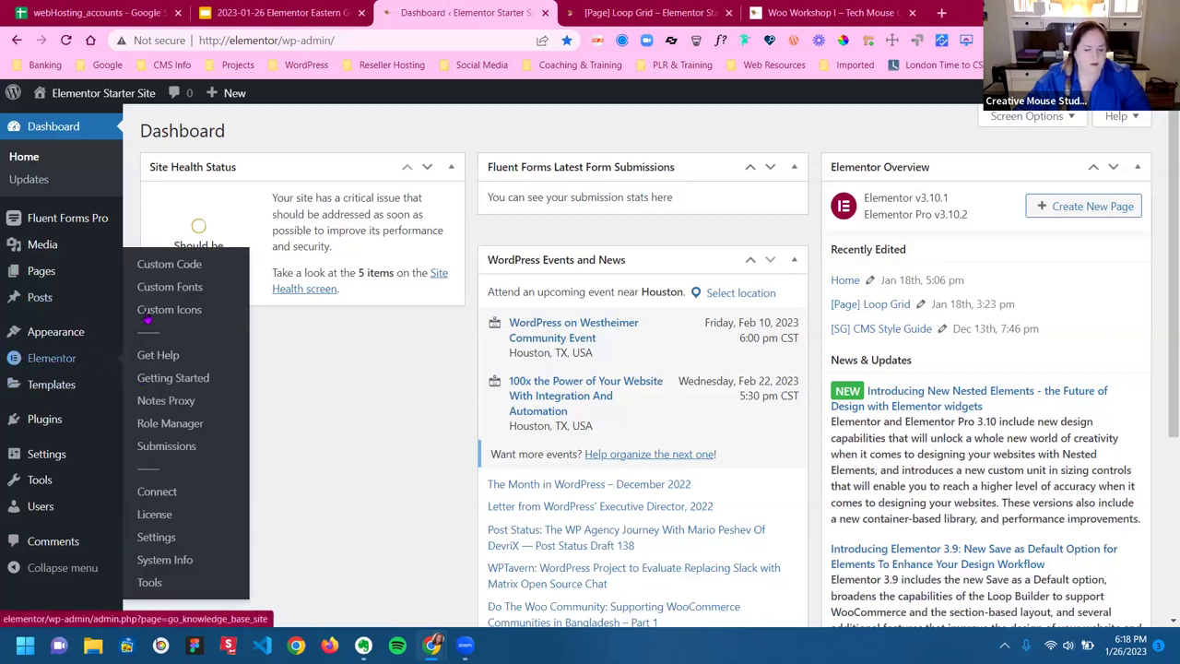
left_click(156, 537)
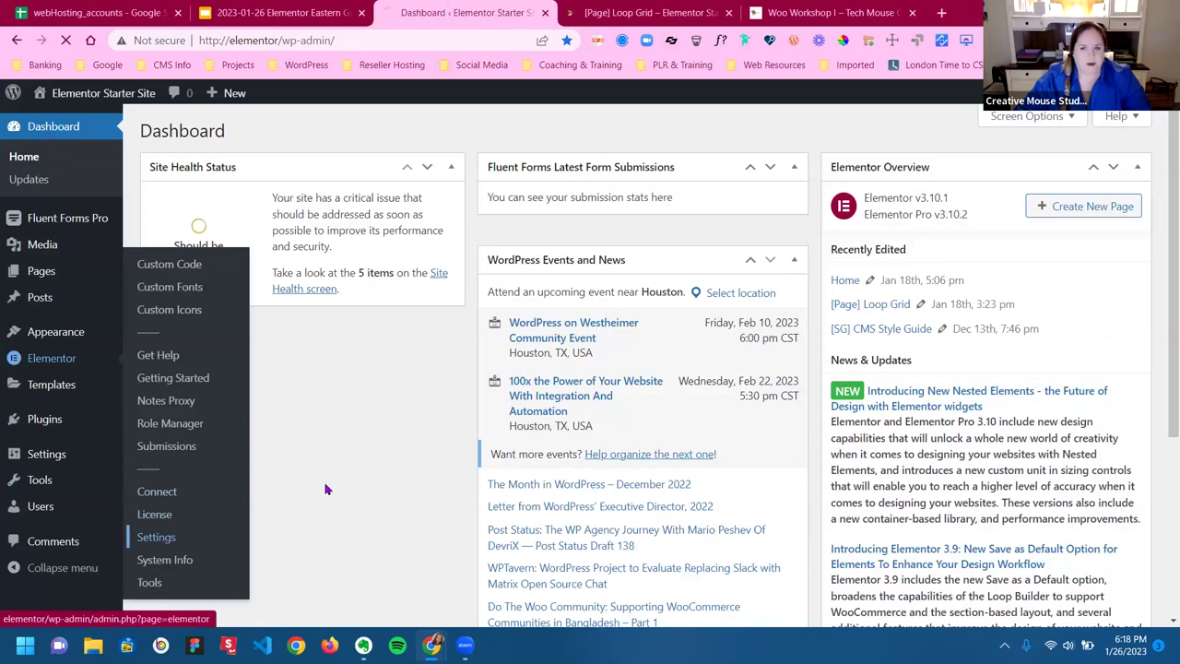
left_click(415, 182)
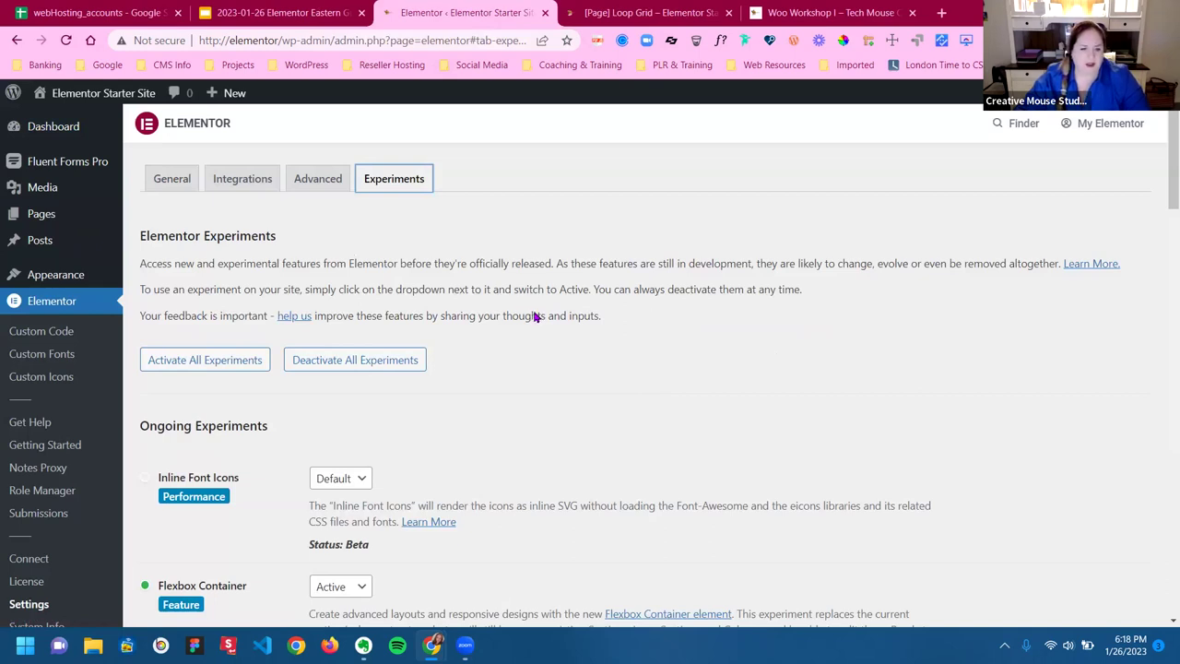
scroll(536, 313, "down", 3)
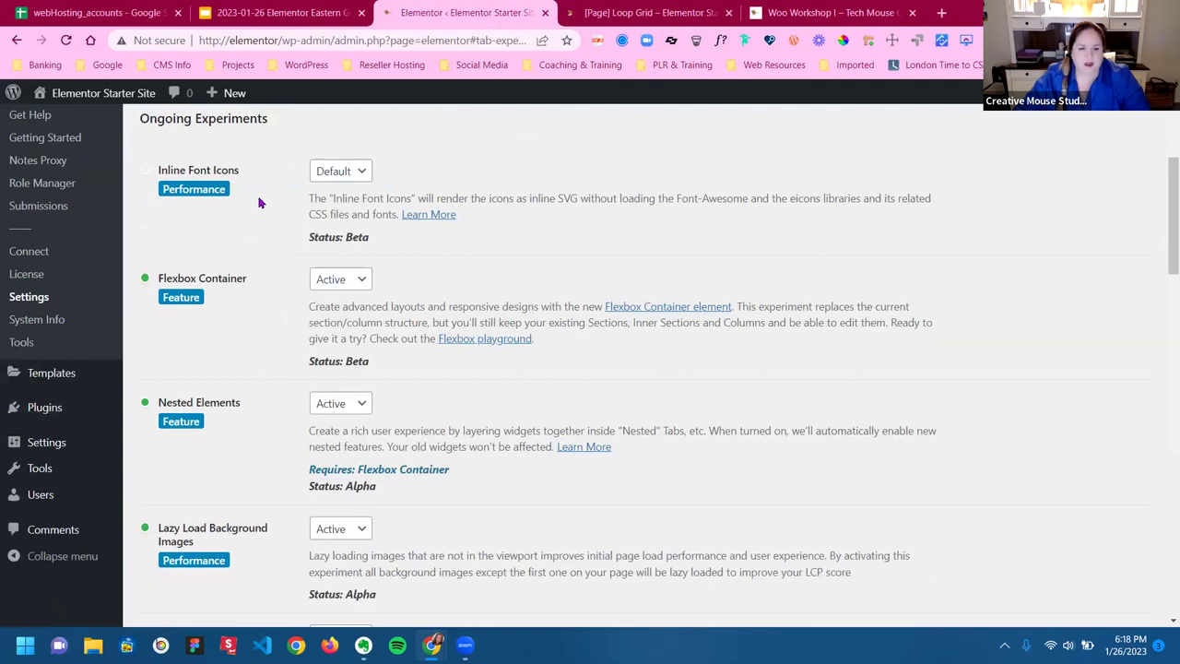
scroll(262, 251, "down", 1)
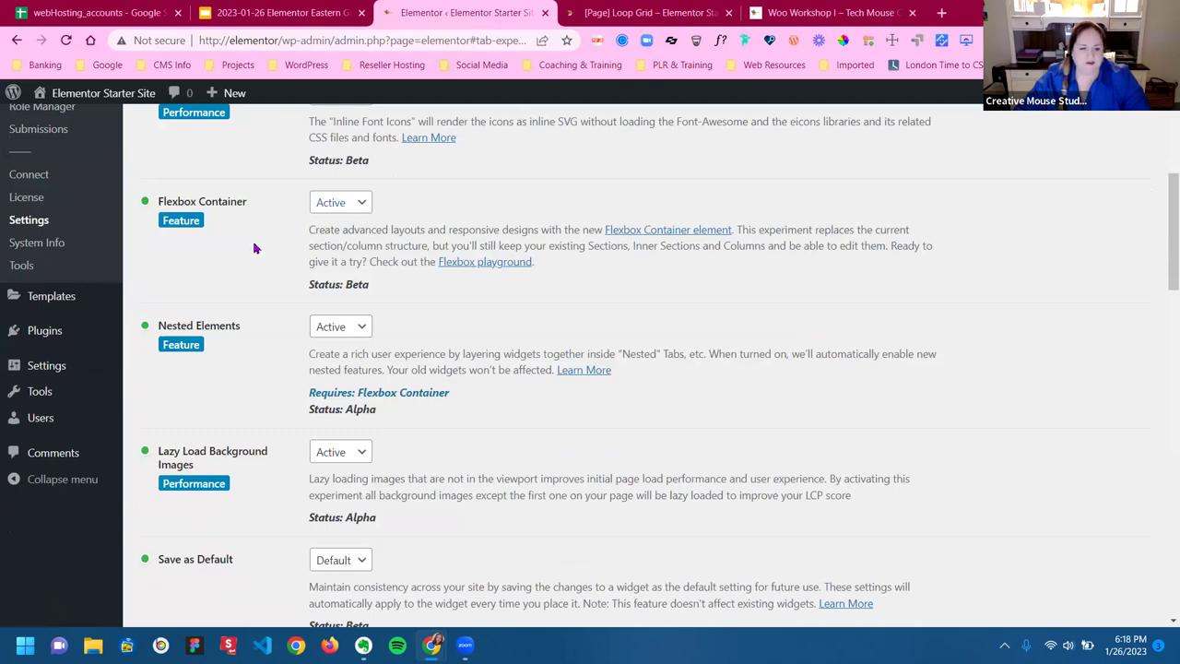
scroll(264, 264, "down", 6)
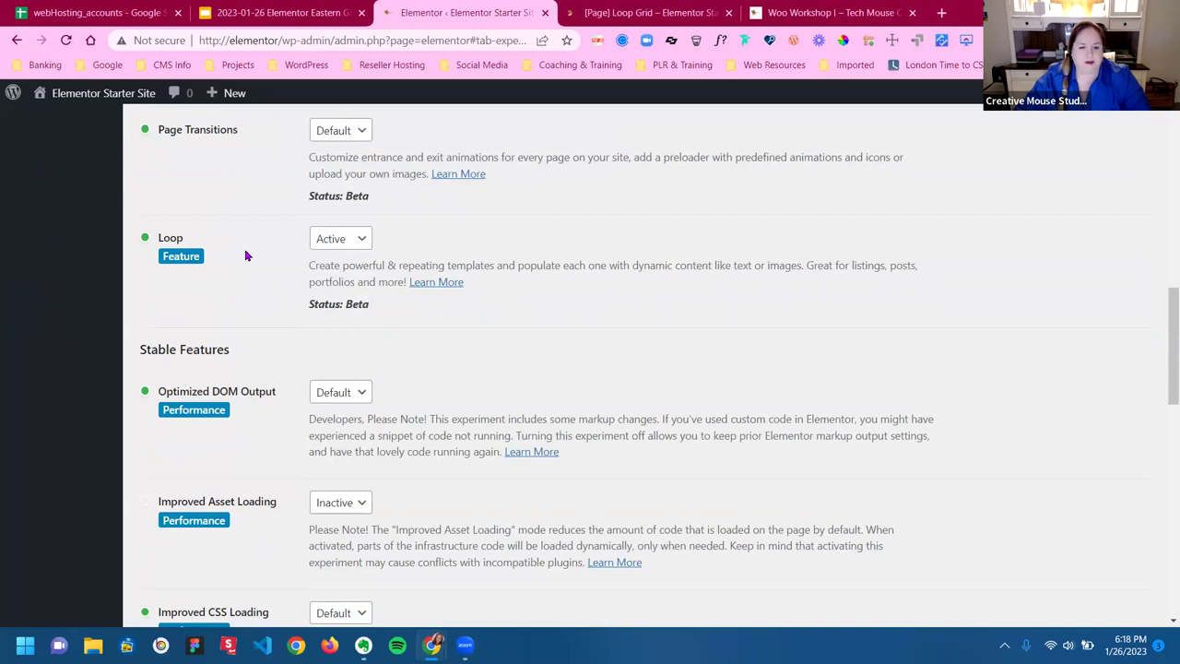
scroll(263, 184, "down", 1)
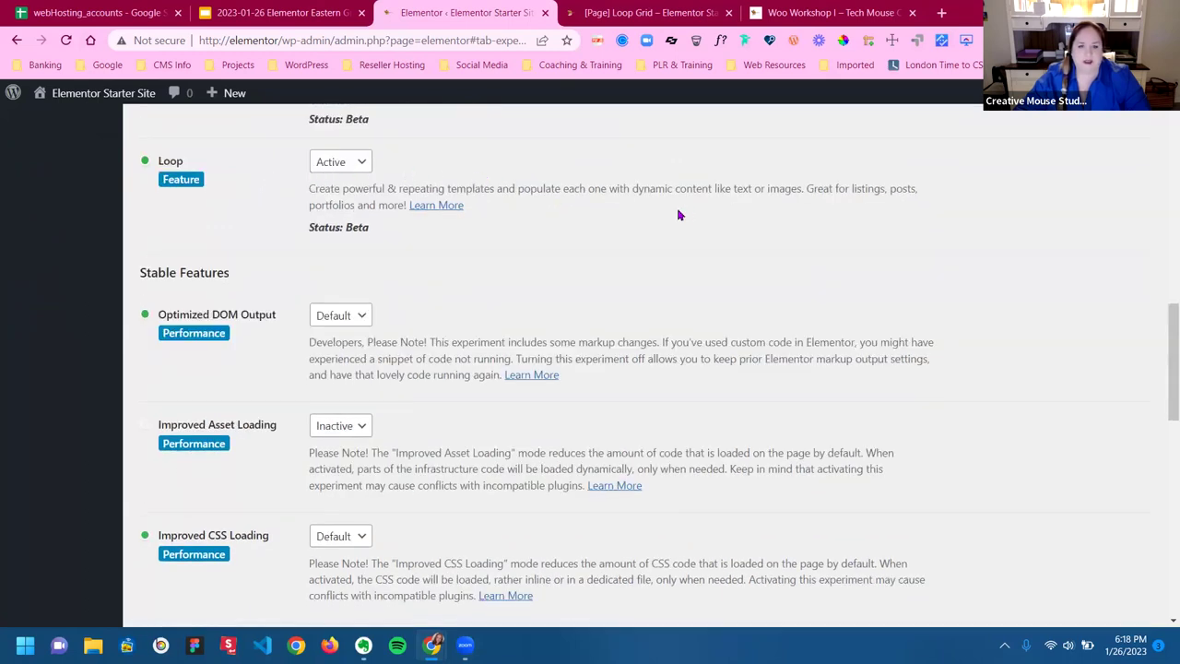
Return to the Google Slides presentation and advance to the "How to Build a Loop Grid" slide
left_click(310, 17)
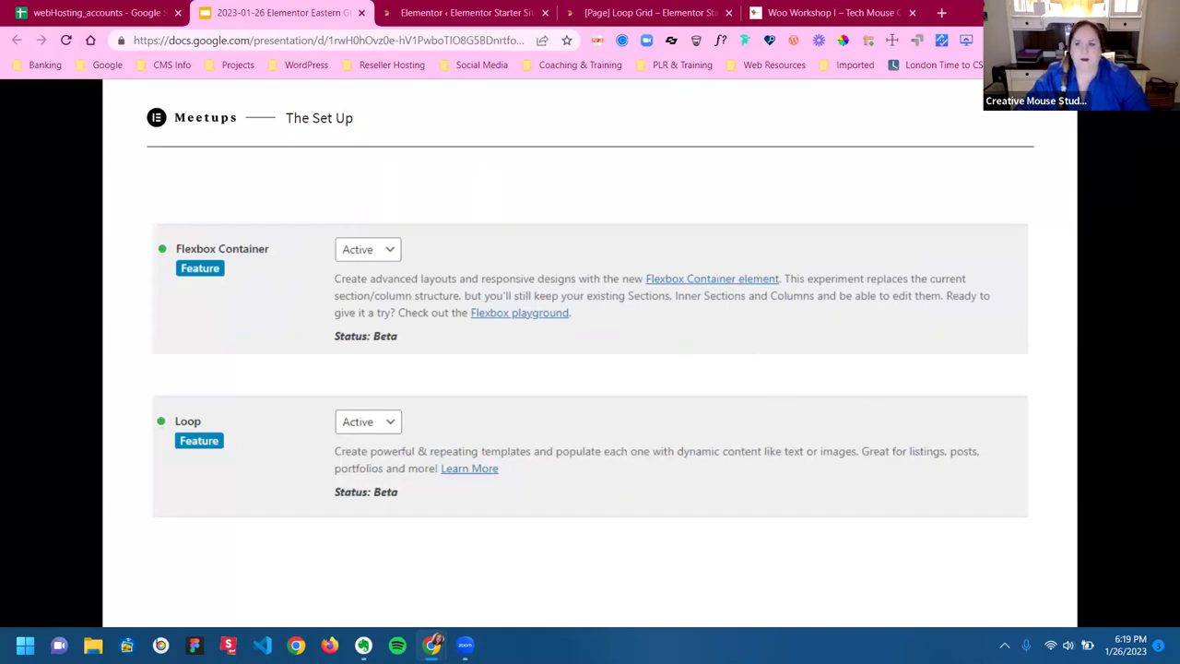
key("Right")
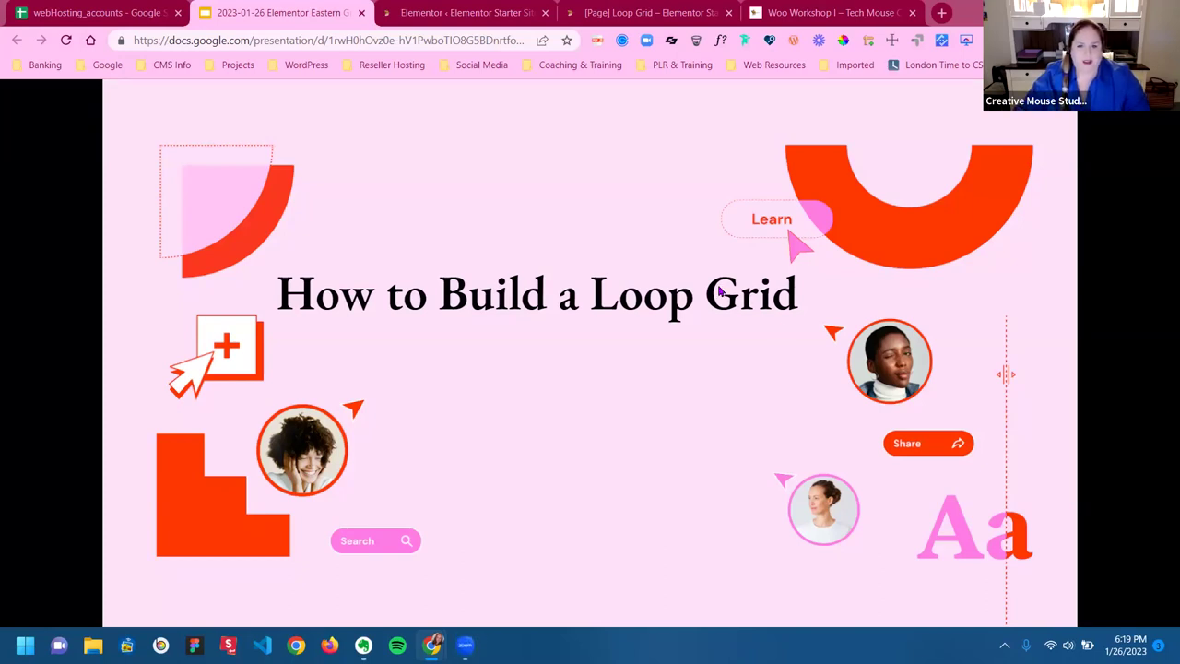
Switch to the published Loop Grid page and examine its article cards, from the cat posts to the travel posts
left_click(650, 14)
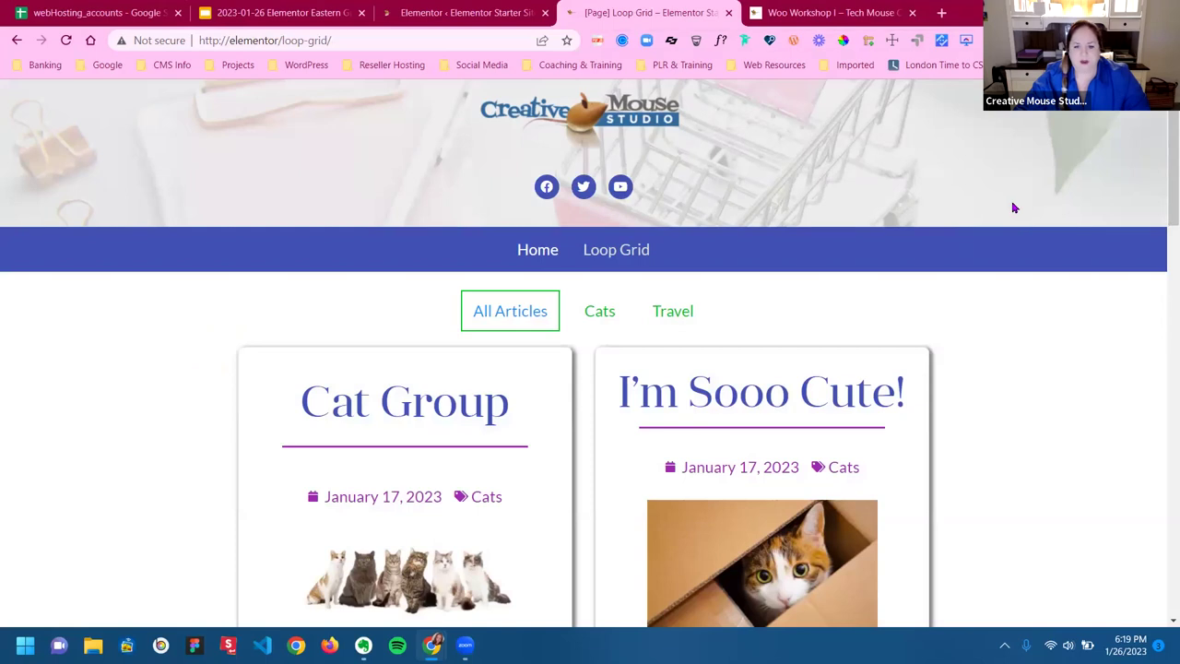
scroll(1012, 207, "down", 1)
scroll(1012, 206, "down", 1)
scroll(1014, 207, "up", 1)
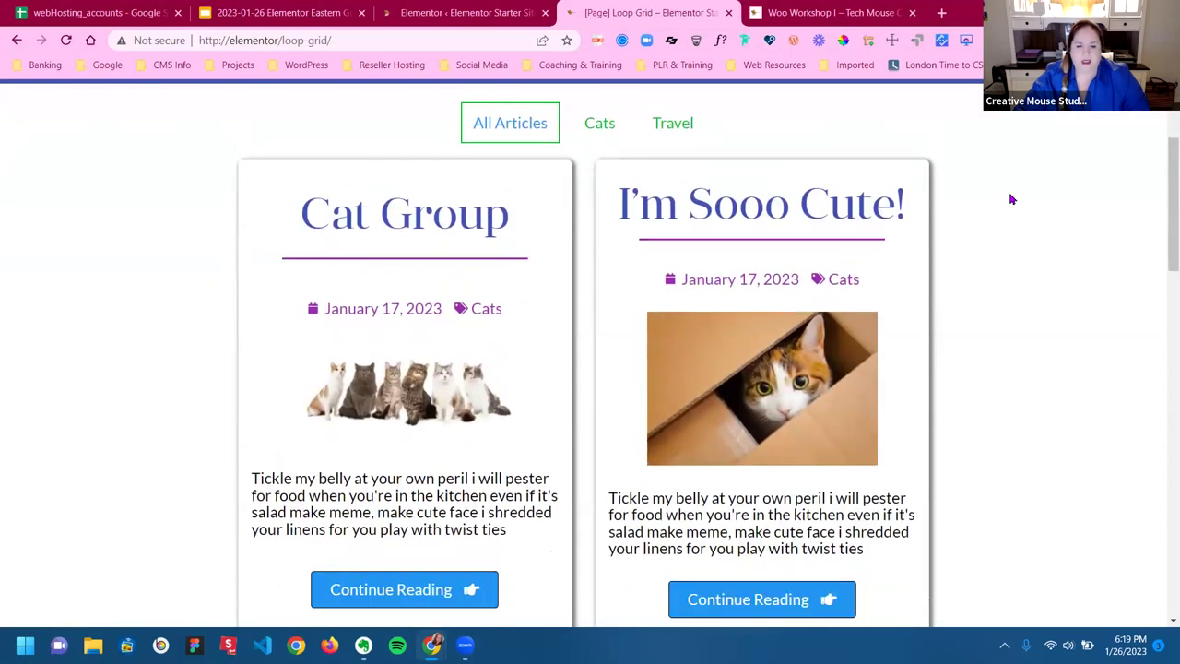
scroll(1023, 210, "down", 1)
scroll(1026, 210, "down", 1)
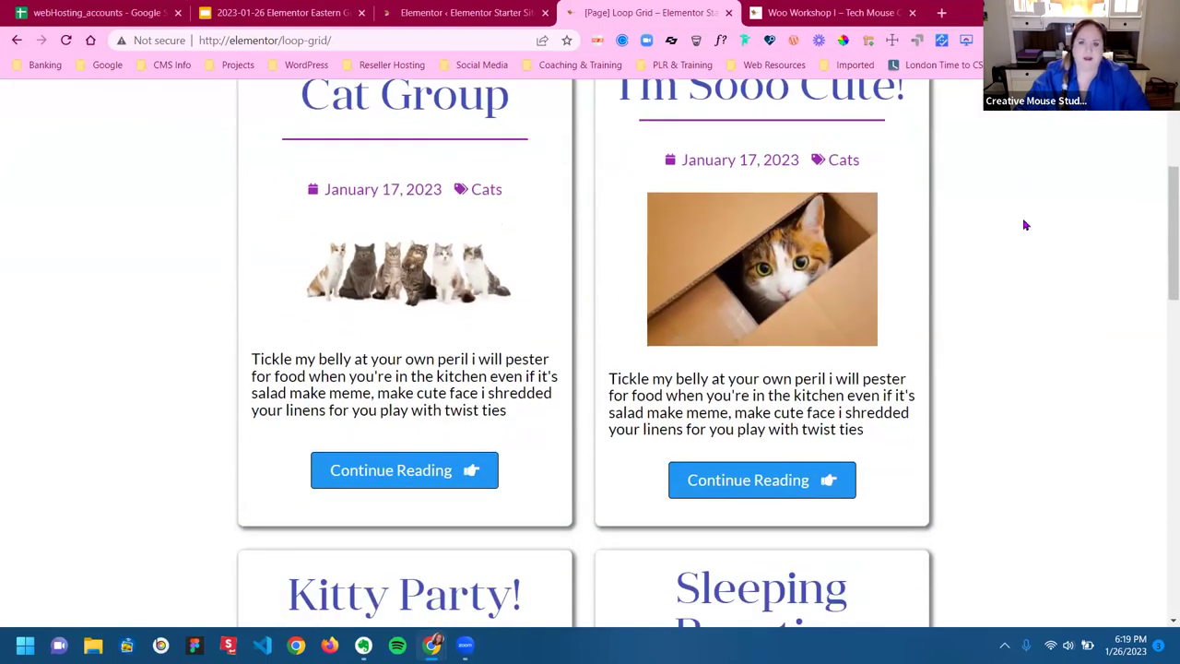
scroll(1032, 242, "down", 5)
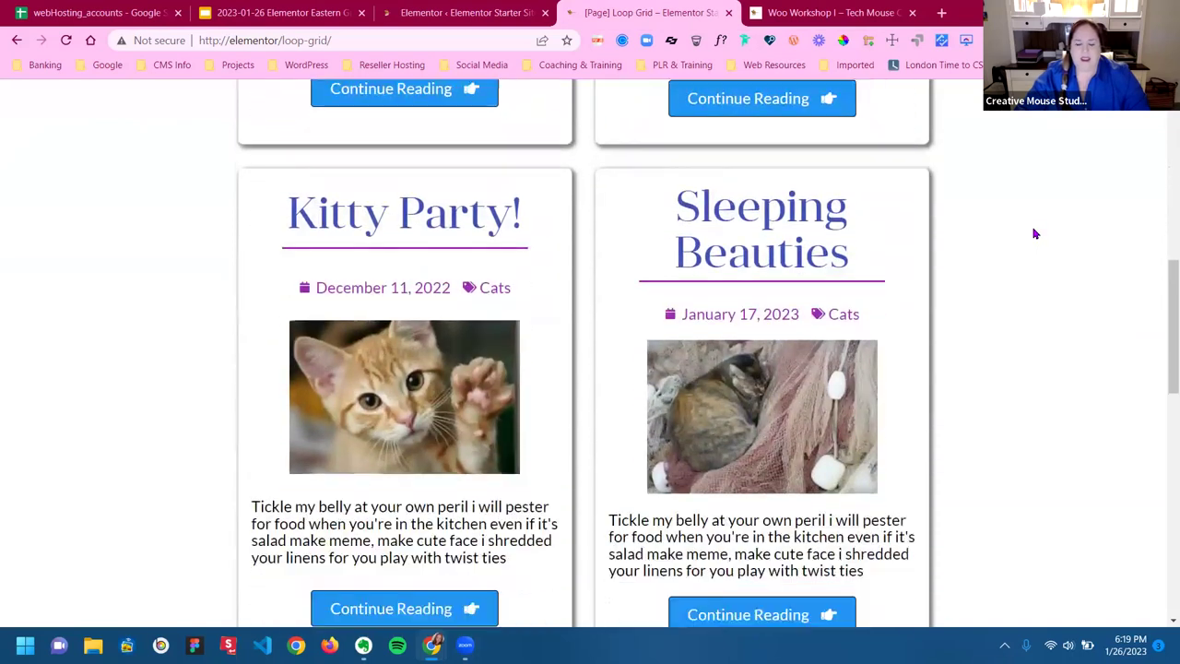
scroll(1034, 230, "down", 2)
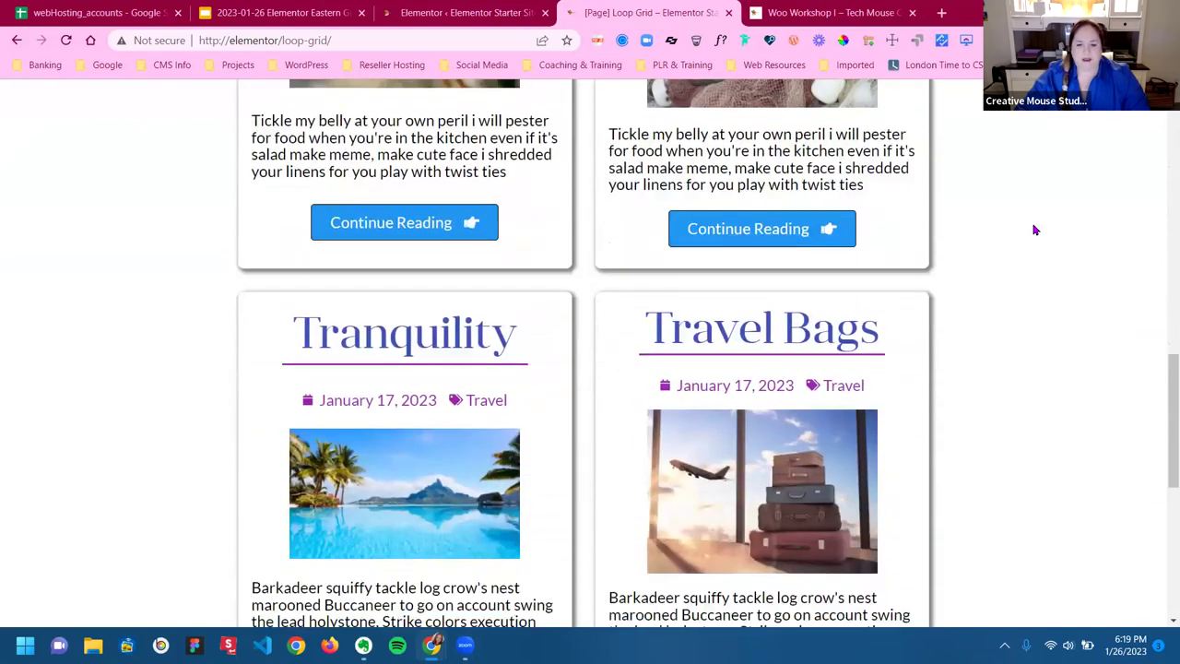
scroll(1033, 228, "up", 7)
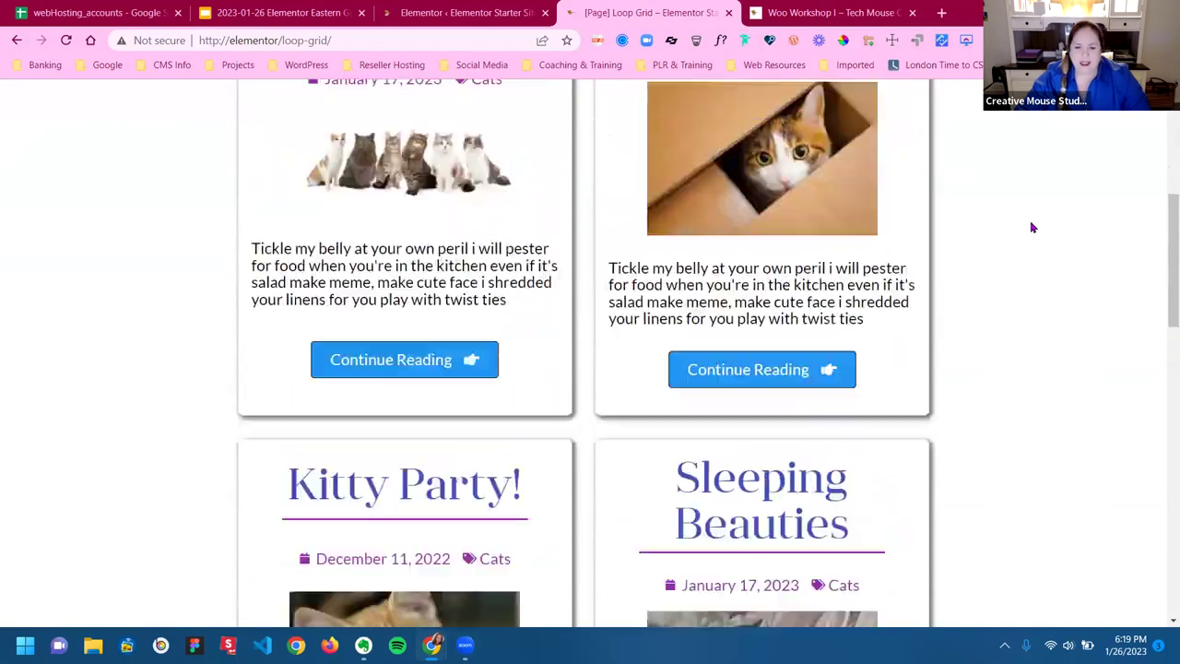
scroll(1026, 221, "up", 2)
scroll(1023, 219, "down", 3)
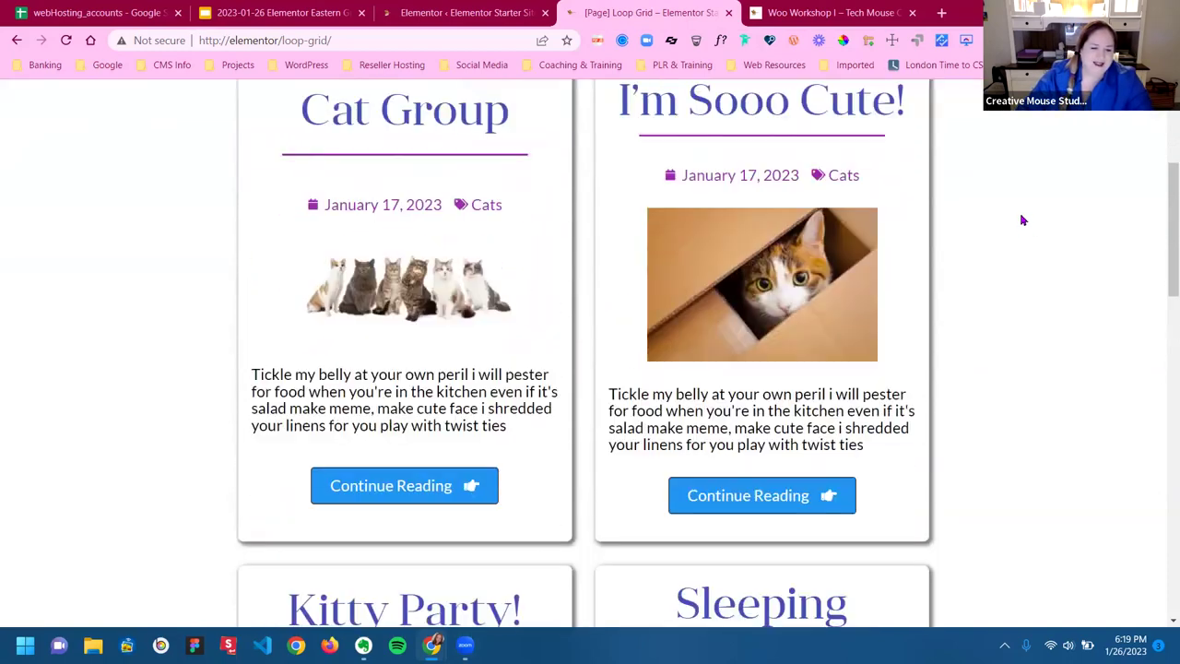
scroll(1022, 218, "down", 10)
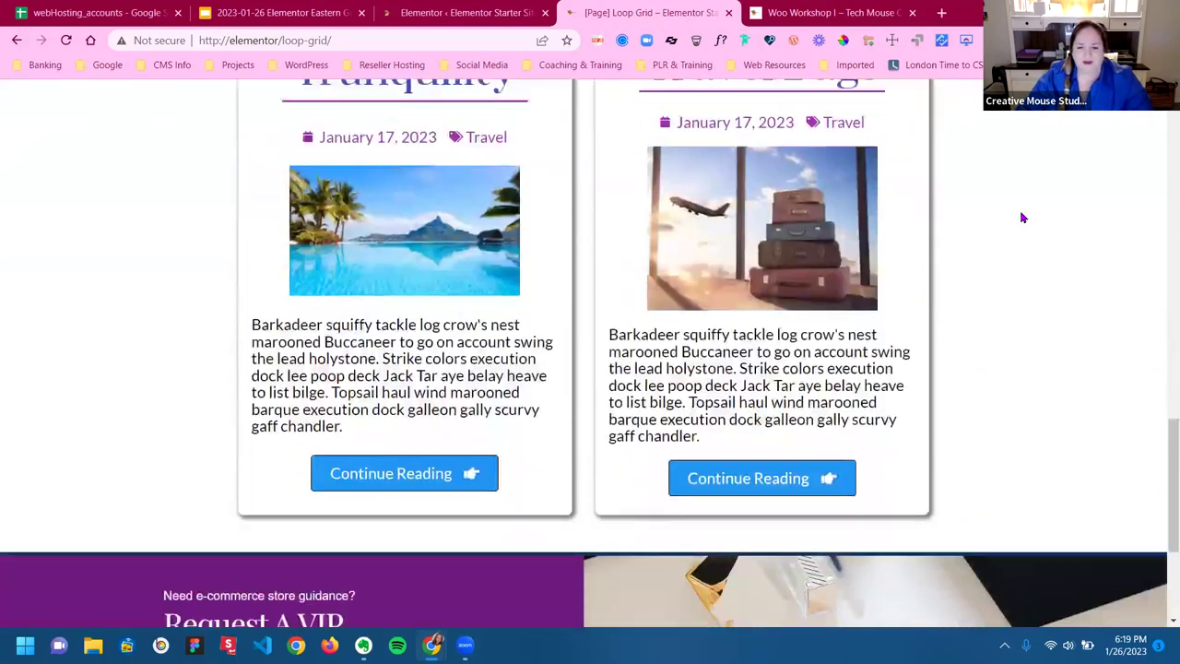
scroll(1022, 218, "up", 10)
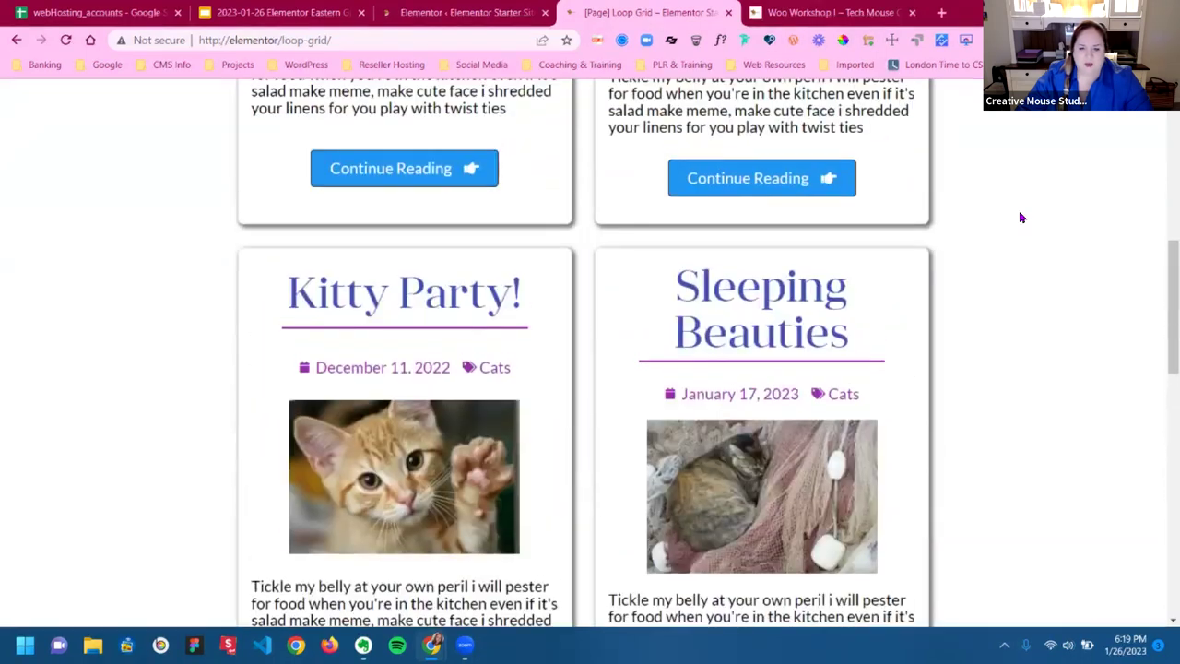
scroll(1023, 231, "up", 3)
scroll(1030, 236, "down", 2)
scroll(1014, 195, "up", 2)
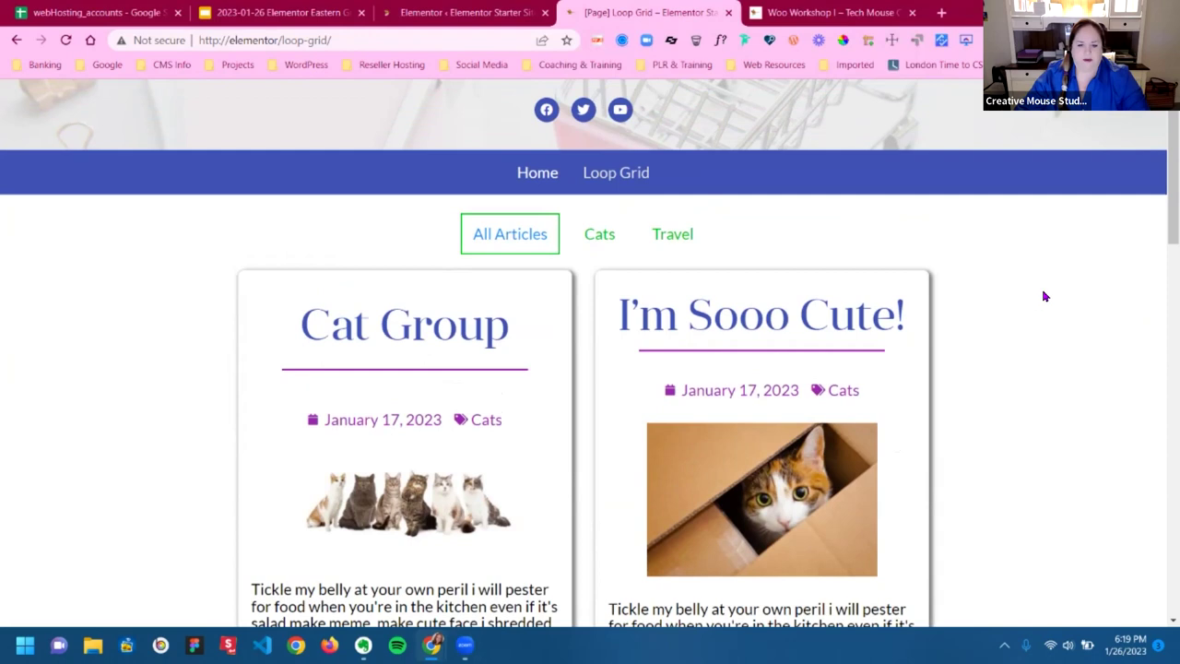
Show only the Cats category and look through its article cards
scroll(1056, 268, "down", 1)
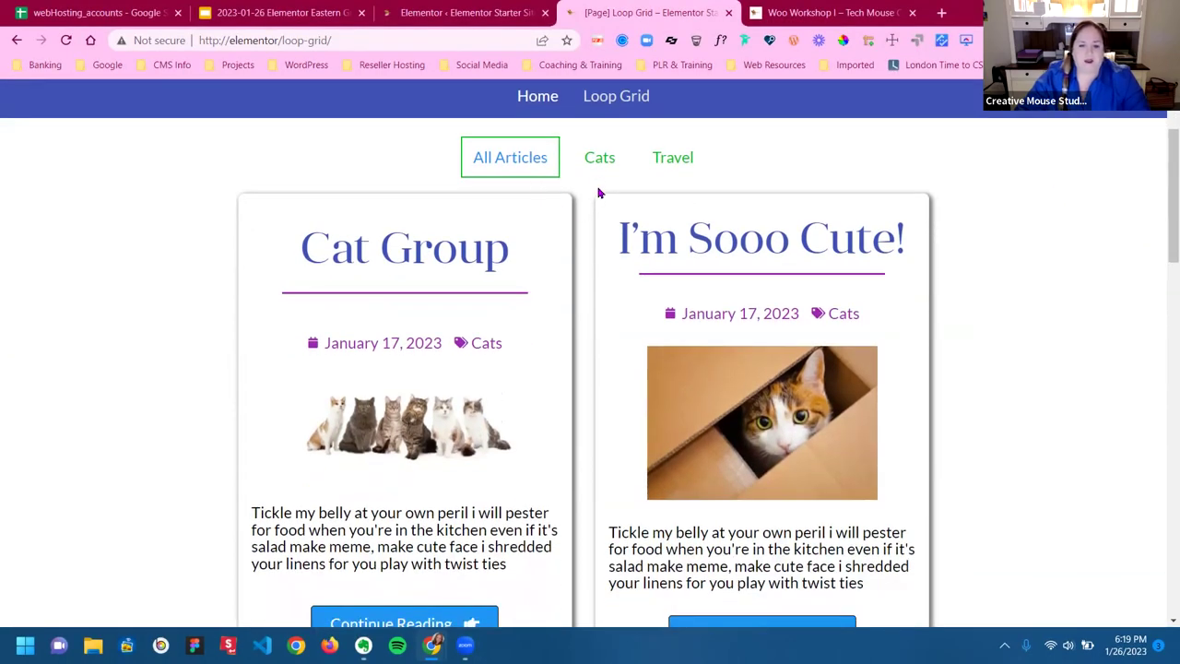
left_click(601, 168)
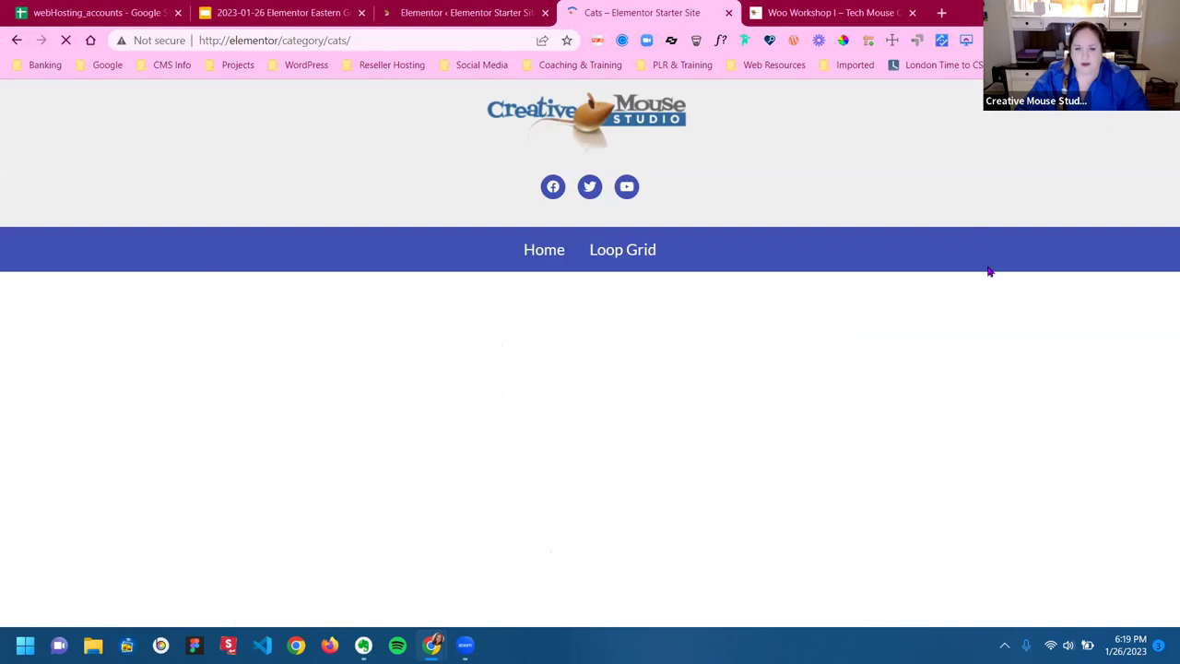
scroll(1021, 258, "down", 3)
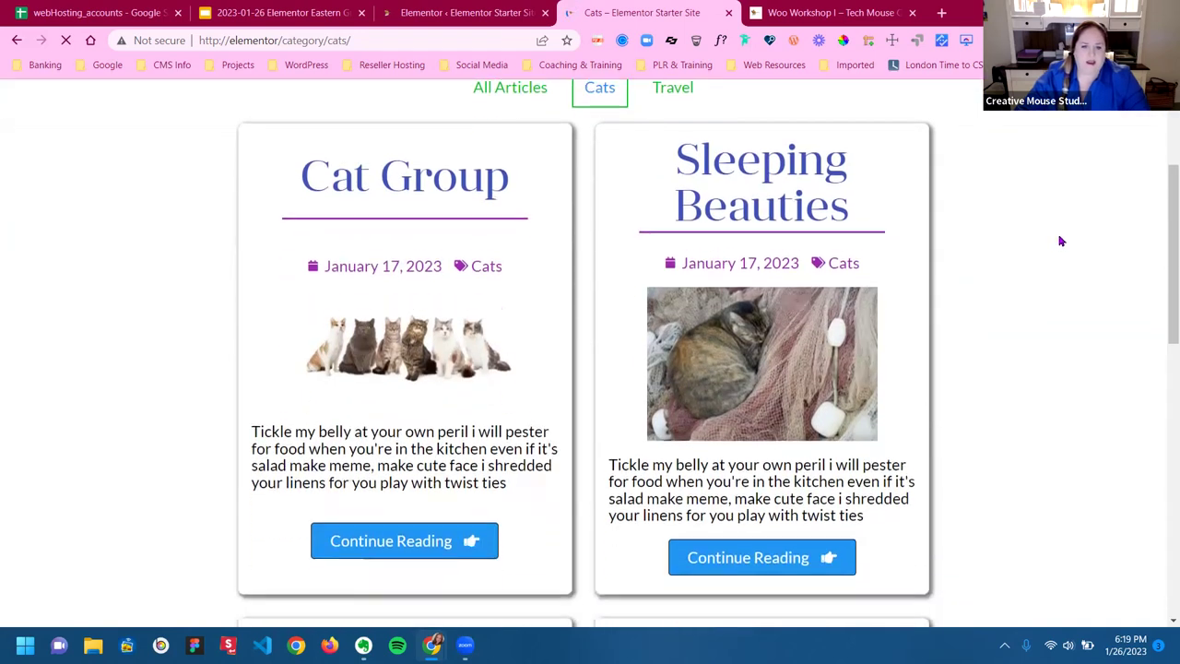
scroll(1057, 232, "down", 2)
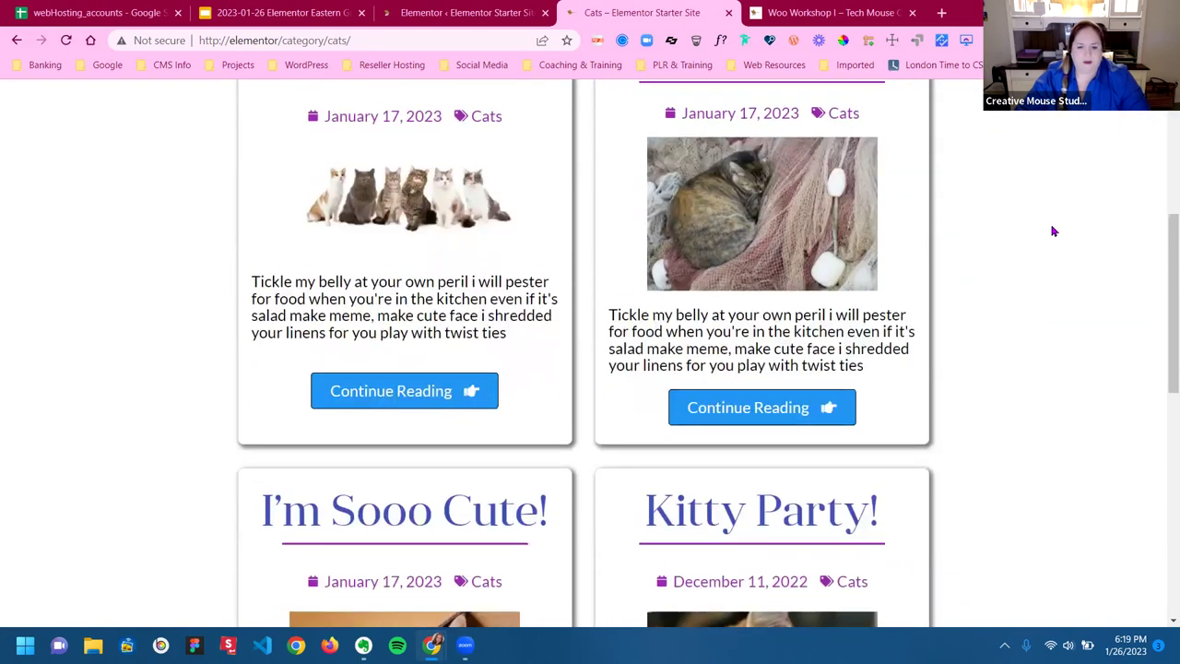
scroll(796, 224, "up", 3)
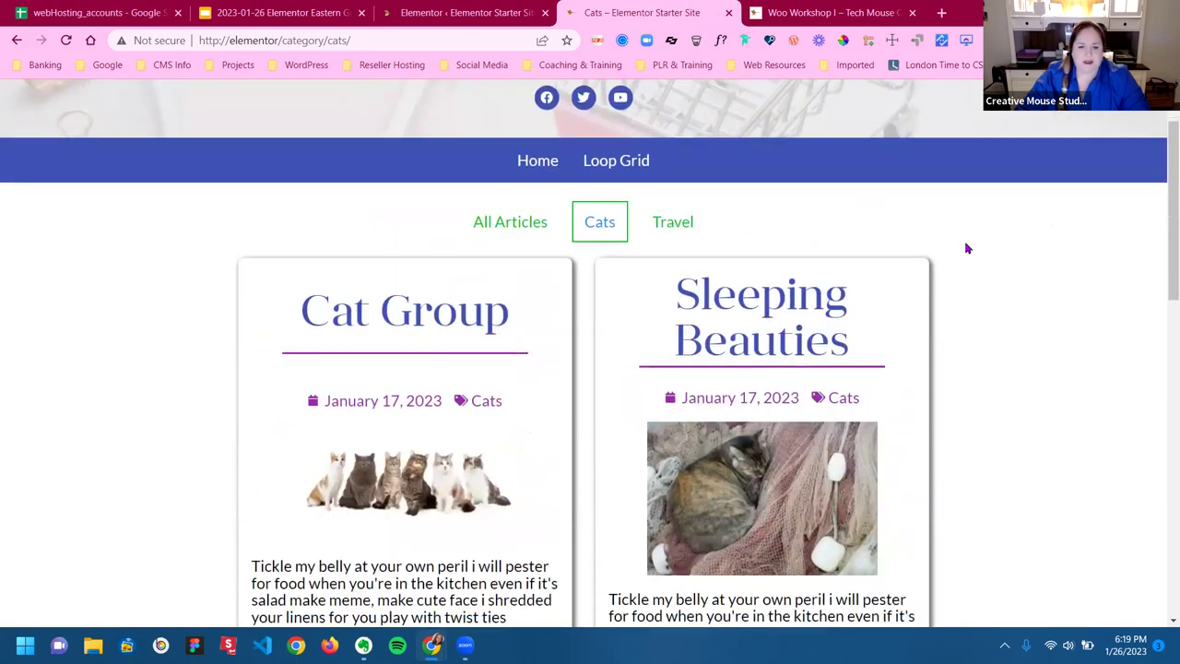
scroll(964, 246, "down", 6)
scroll(967, 245, "down", 2)
scroll(967, 245, "up", 10)
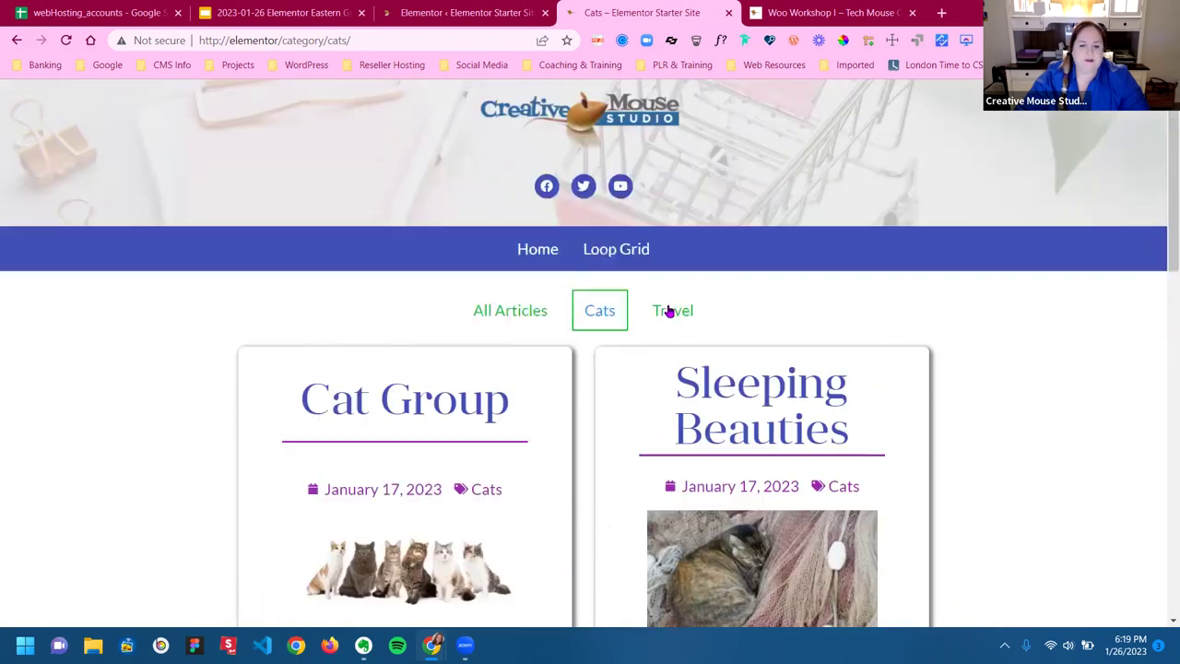
Show only the Travel category and look over its article cards
left_click(671, 314)
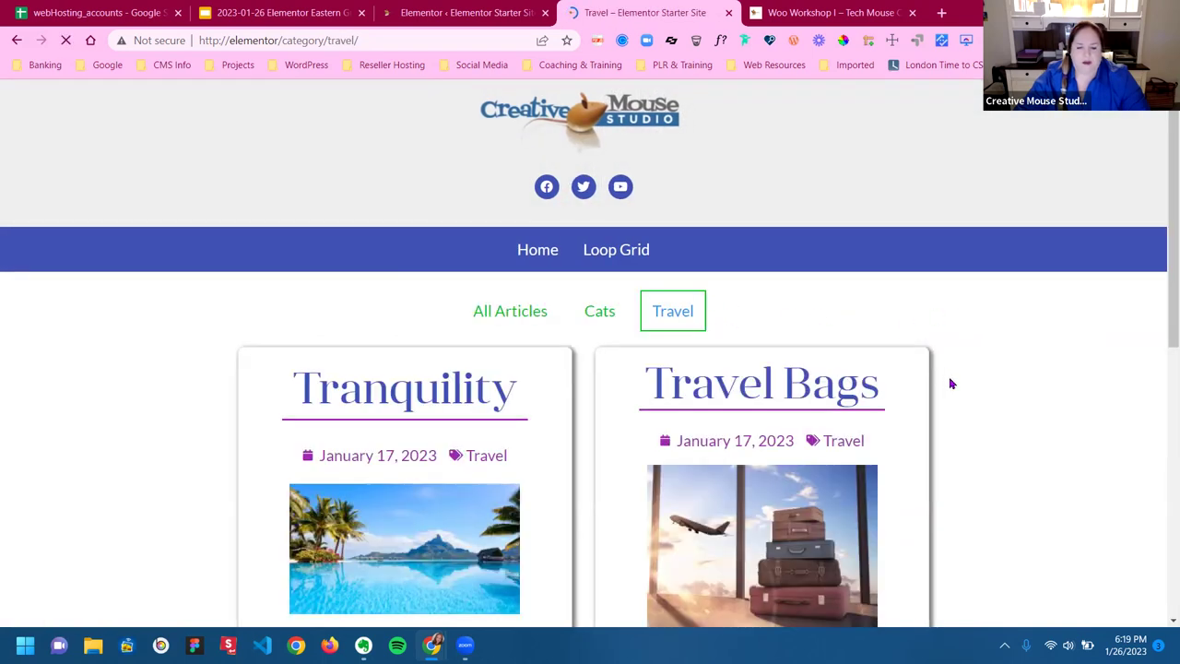
scroll(993, 402, "down", 2)
scroll(992, 401, "down", 2)
scroll(991, 400, "up", 1)
scroll(1012, 332, "up", 2)
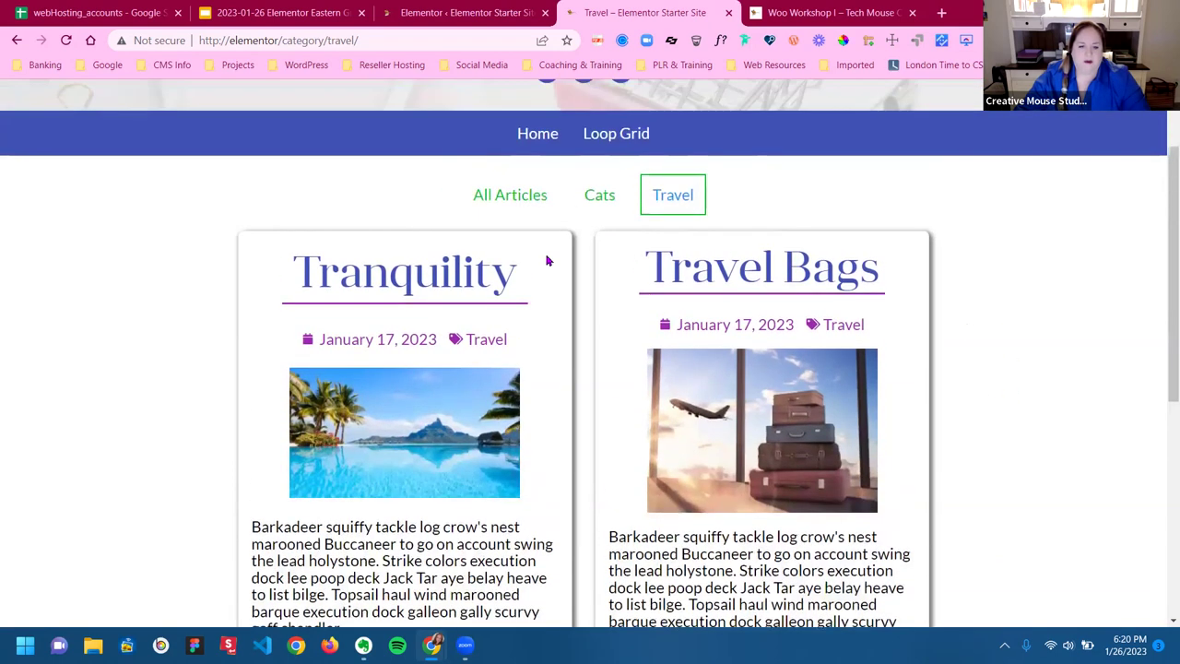
Return to the All Articles view and look at the first row of cards
left_click(516, 234)
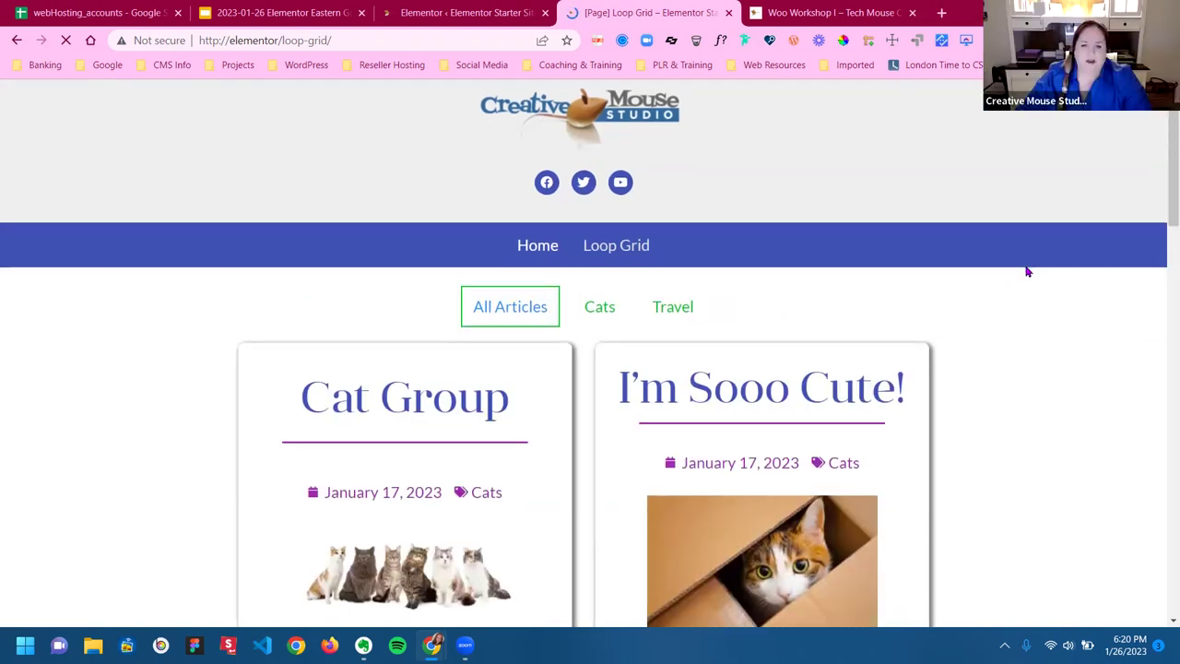
scroll(1025, 269, "down", 3)
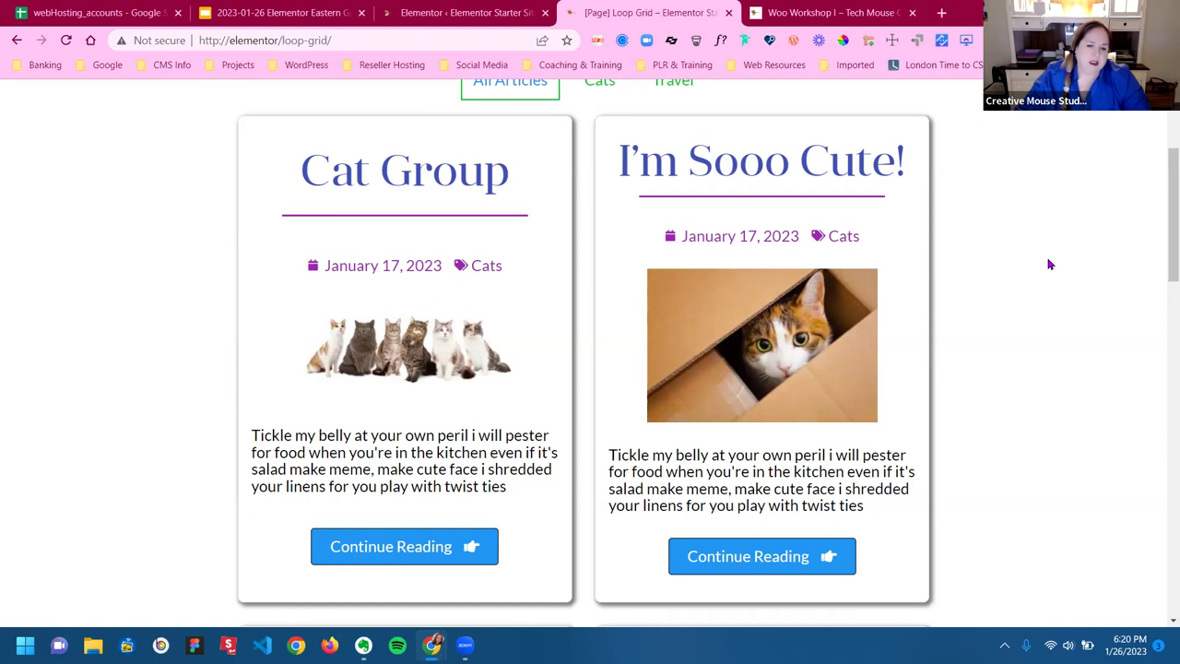
scroll(1048, 265, "up", 1)
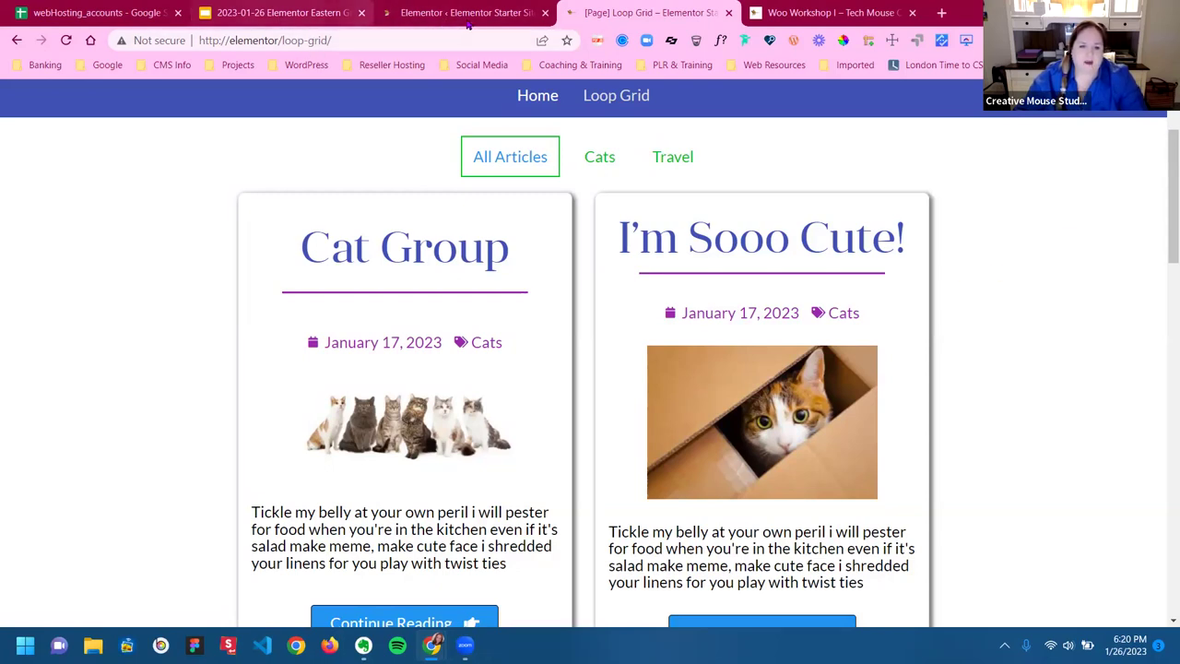
Look at the presentation's "How to Build a Loop Grid" slide and return to the Elementor experiments settings
key("ctrl+shift+Tab")
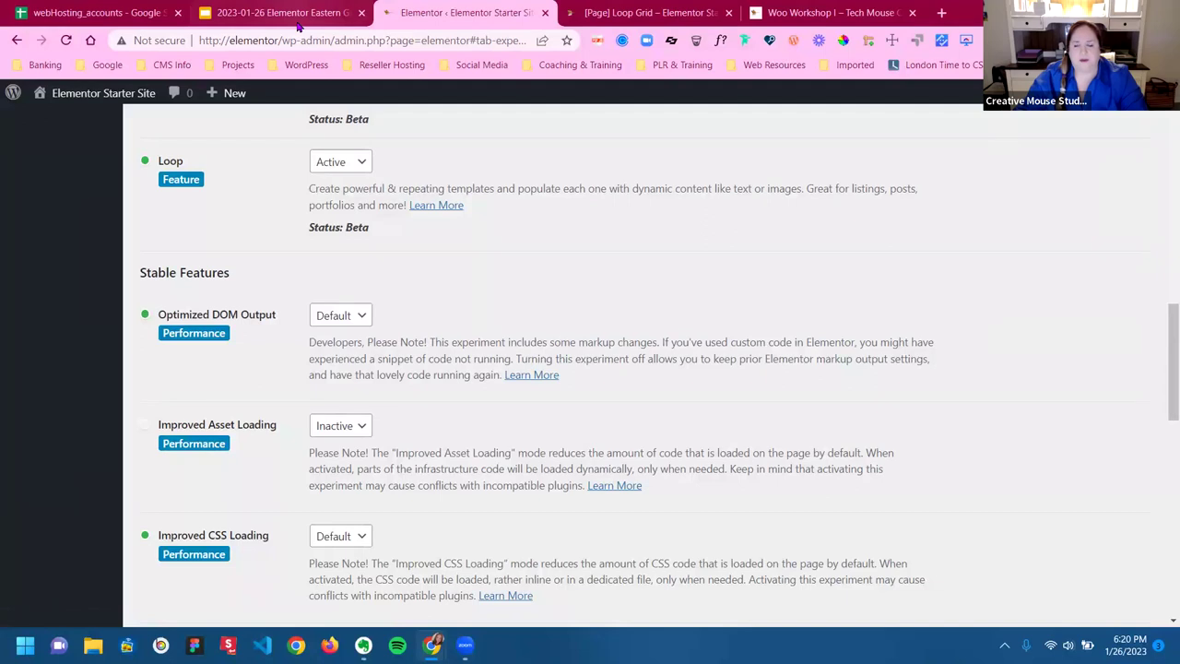
left_click(297, 22)
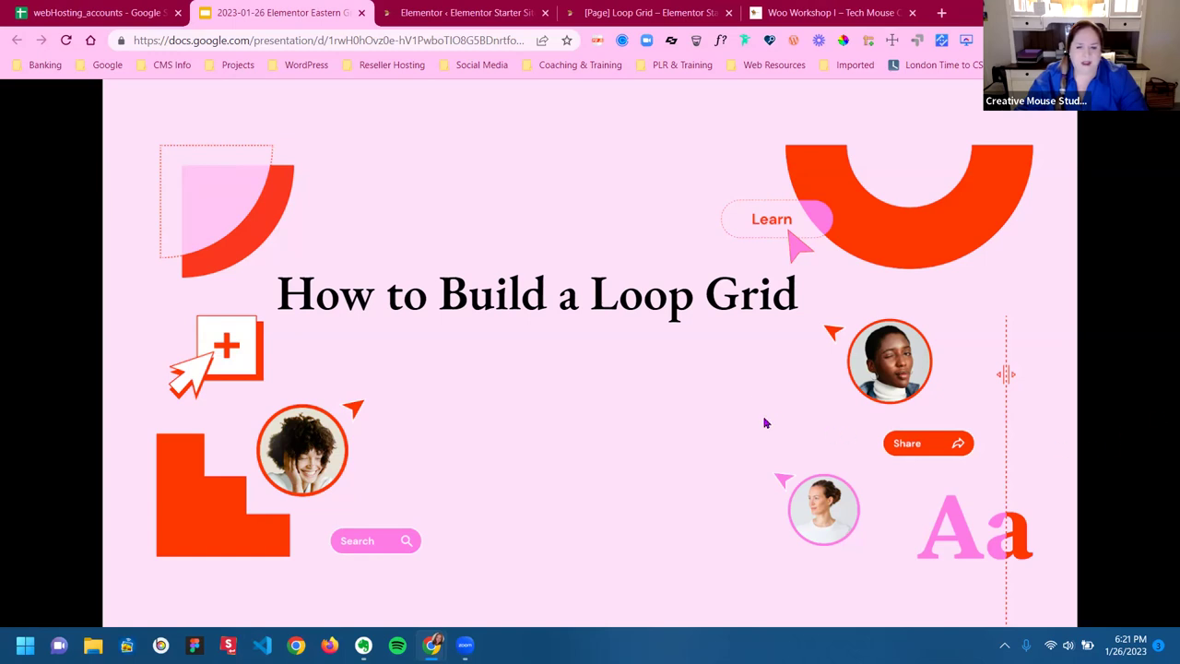
left_click(467, 17)
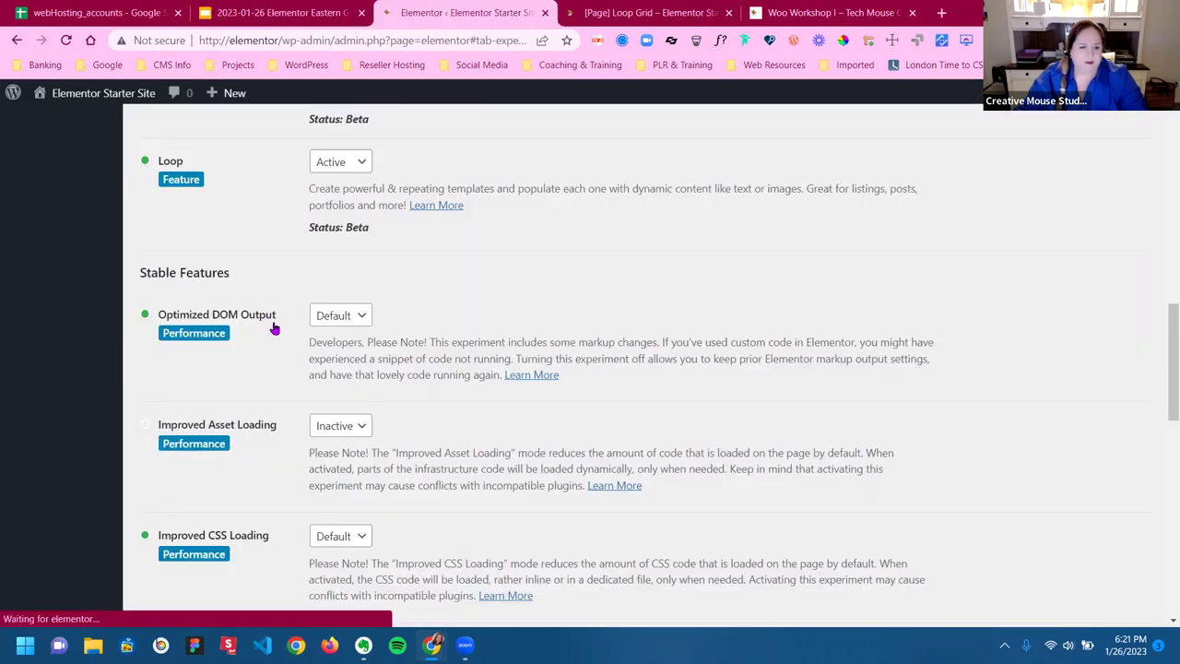
Open the existing "[Page] Loop Grid" page from the site's page list in the Elementor editor
scroll(139, 299, "up", 8)
scroll(139, 298, "up", 2)
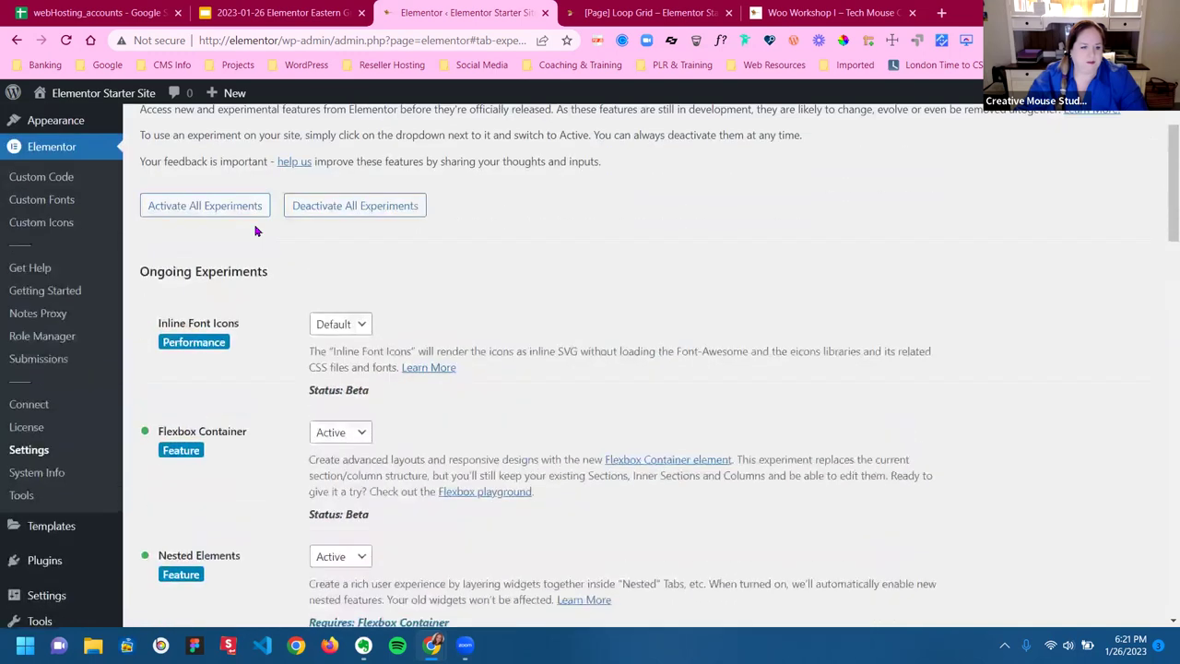
scroll(148, 212, "up", 2)
left_click(41, 214)
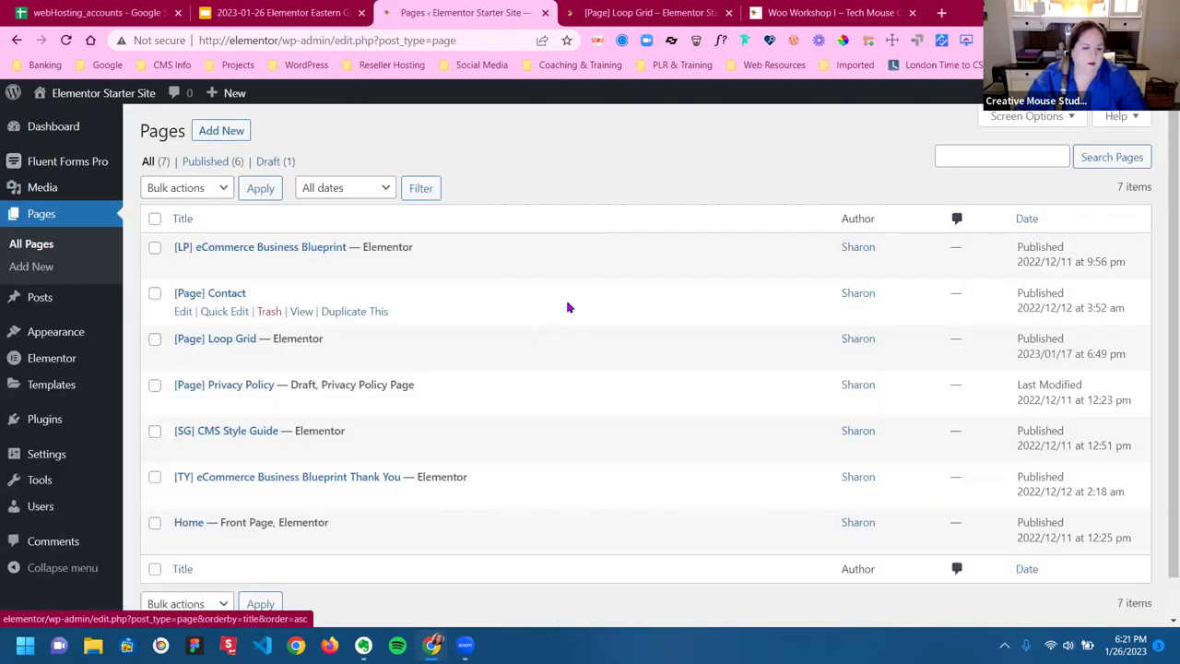
scroll(566, 305, "down", 1)
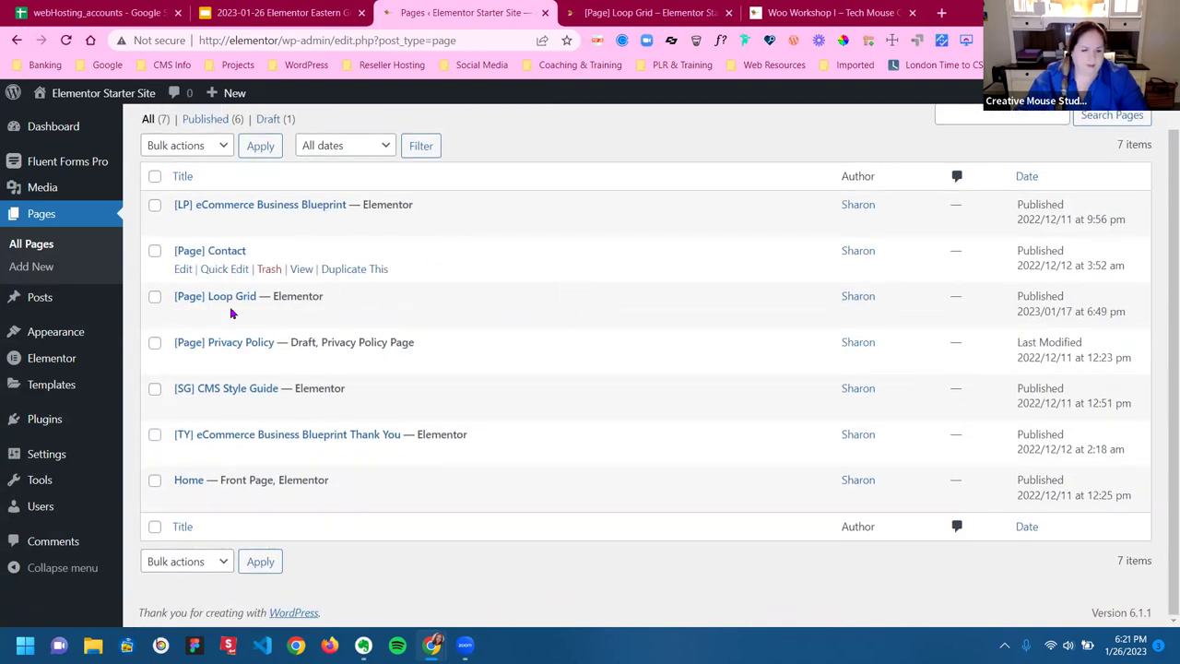
left_click(452, 316)
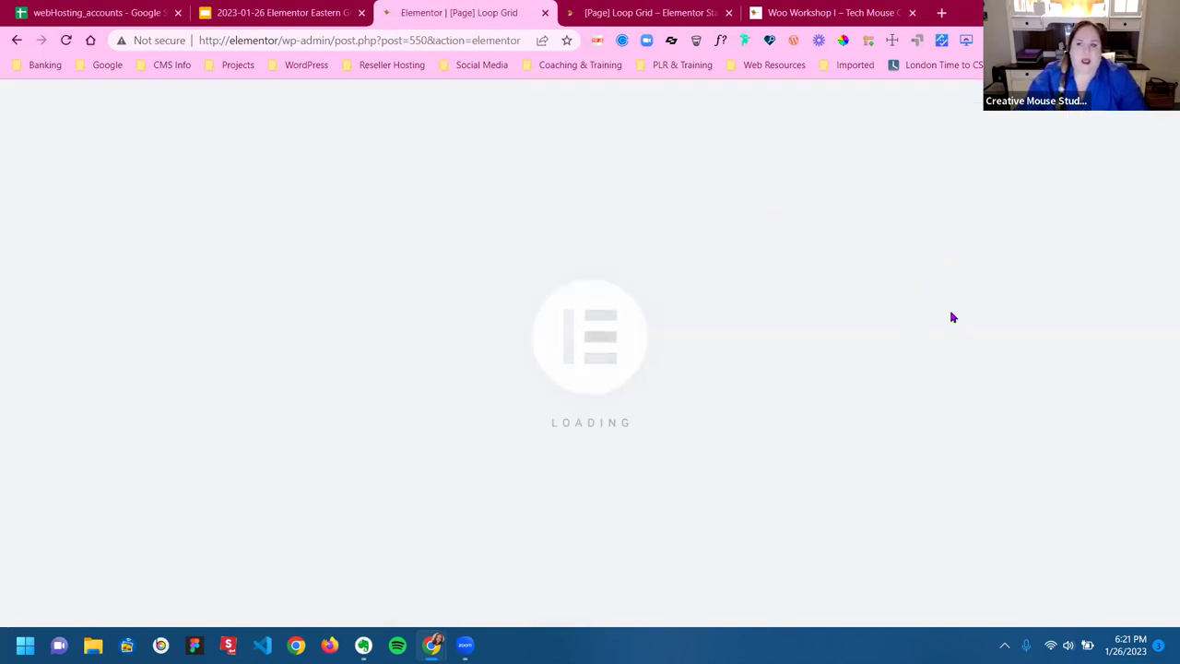
Edit the loop template in place on the Cat Group card, examine its Post Title settings, and return to the page
scroll(942, 330, "down", 3)
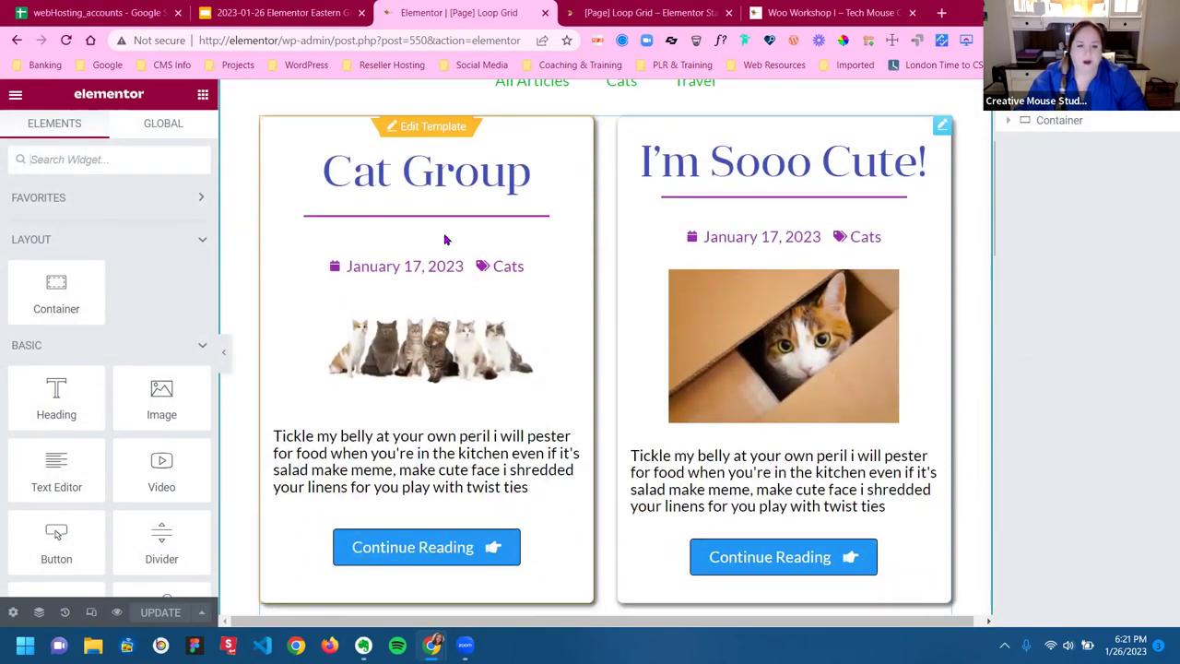
left_click(433, 131)
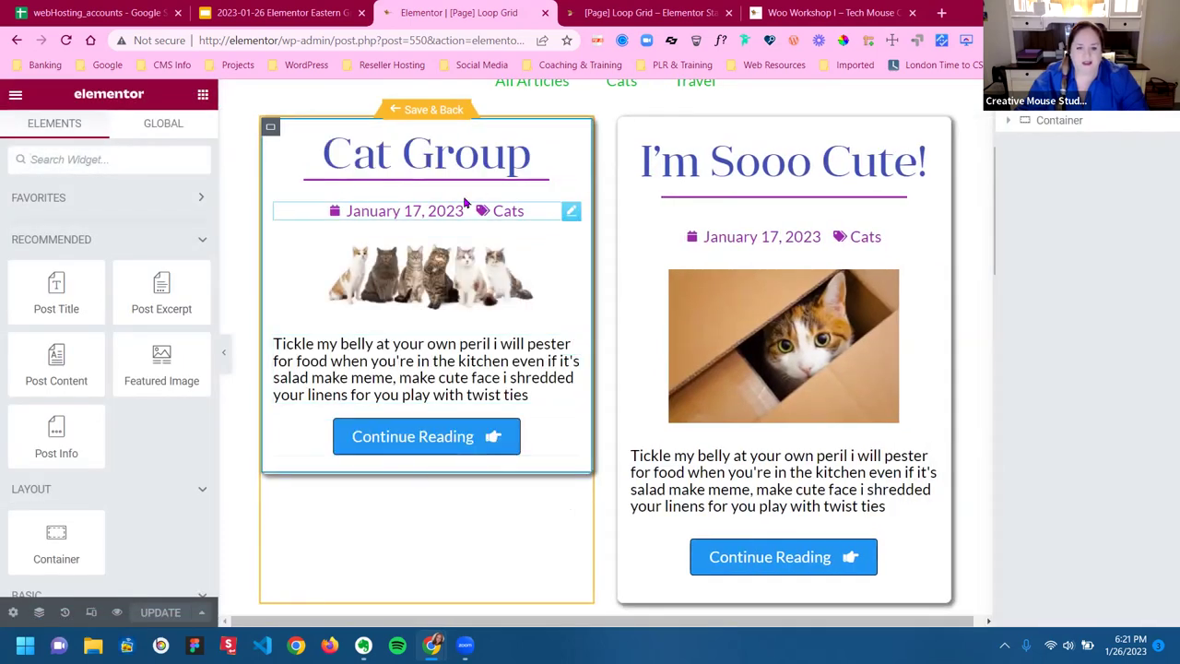
left_click(570, 152)
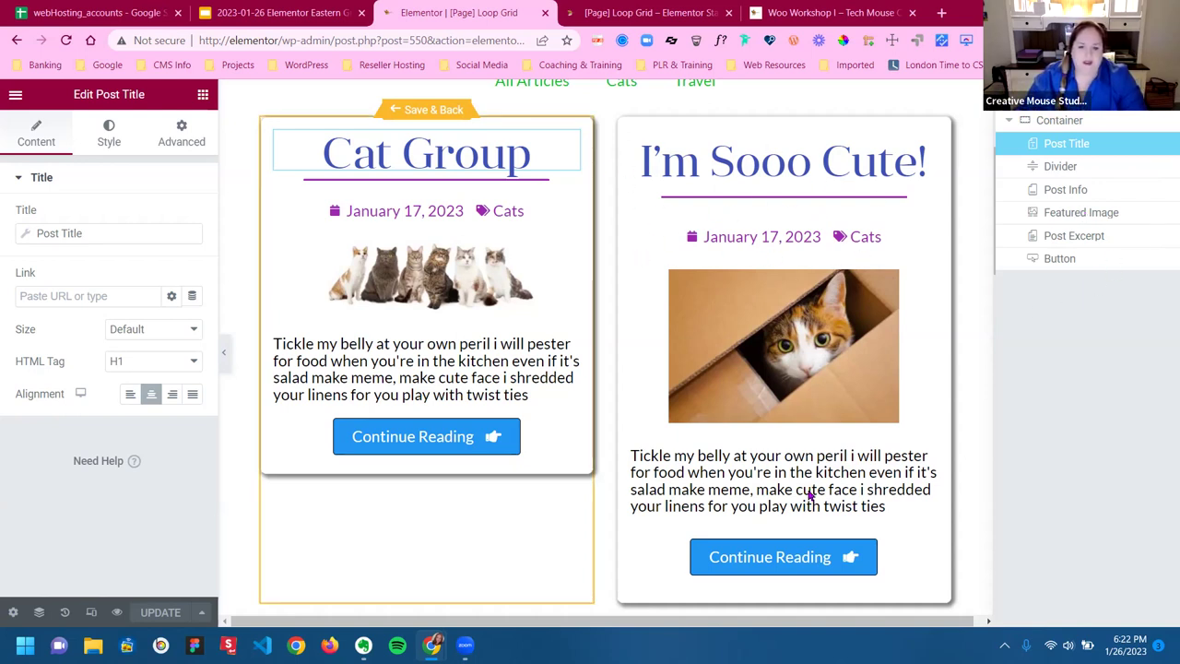
left_click(435, 114)
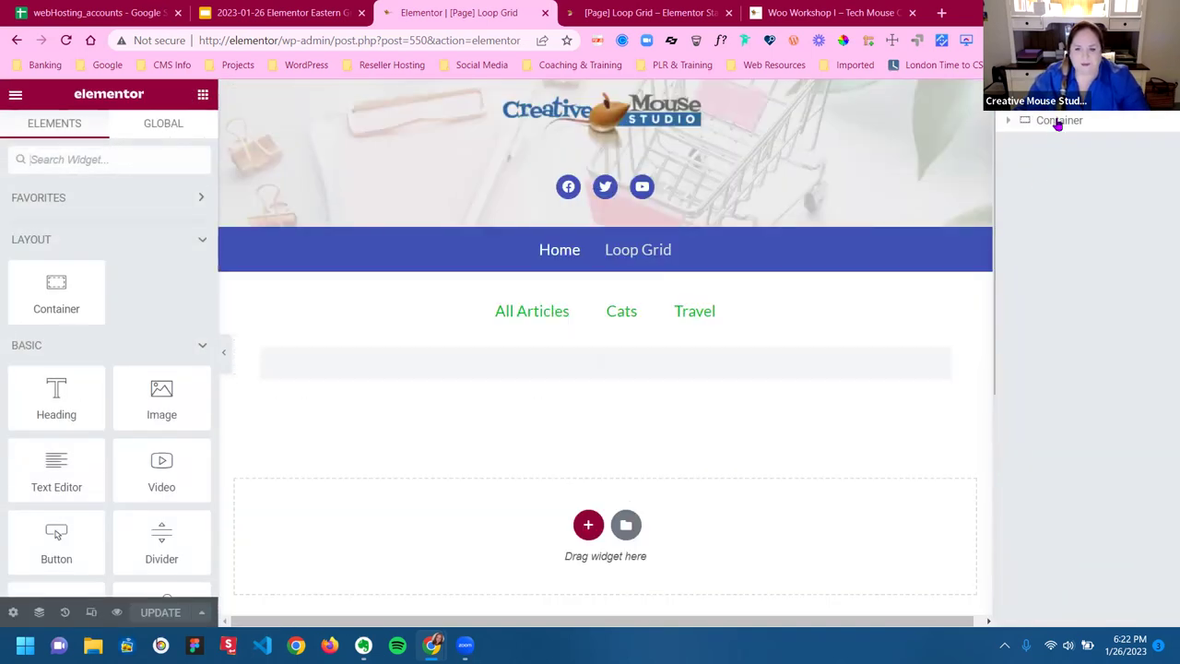
Select the Loop Grid widget inside the page's container and review its template and layout settings
left_click(1057, 123)
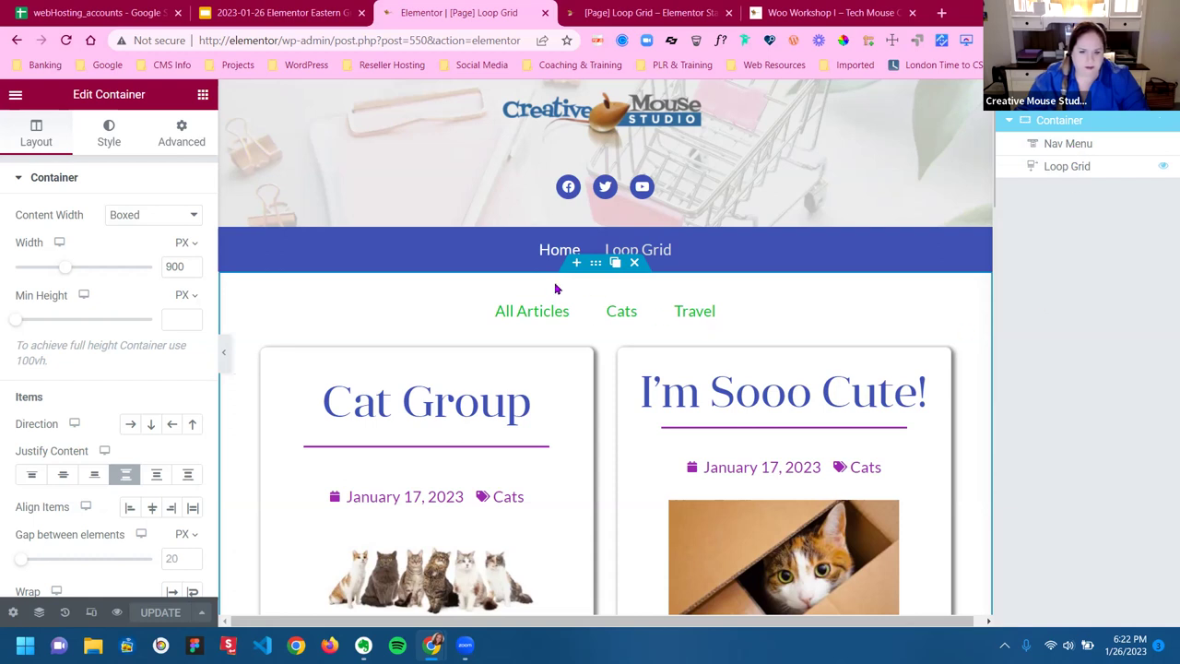
left_click(1064, 171)
scroll(862, 343, "down", 1)
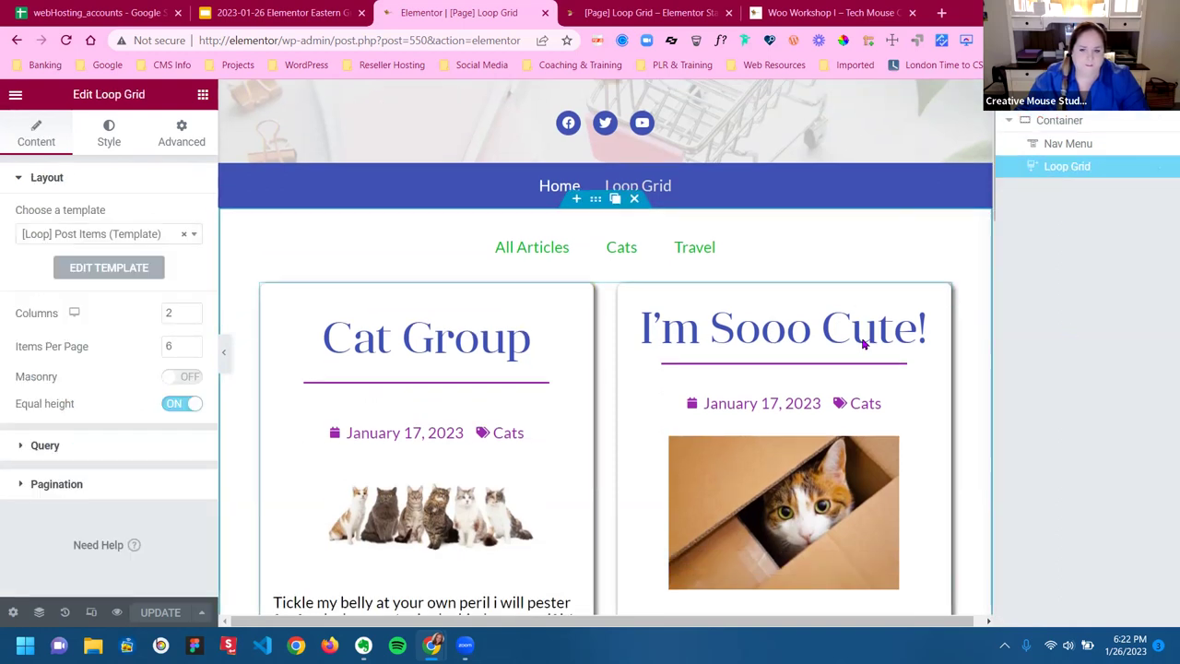
Reopen the Cat Group card's loop template and look through the widgets offered for it, collapsing the Basic and Pro groups
scroll(864, 345, "down", 2)
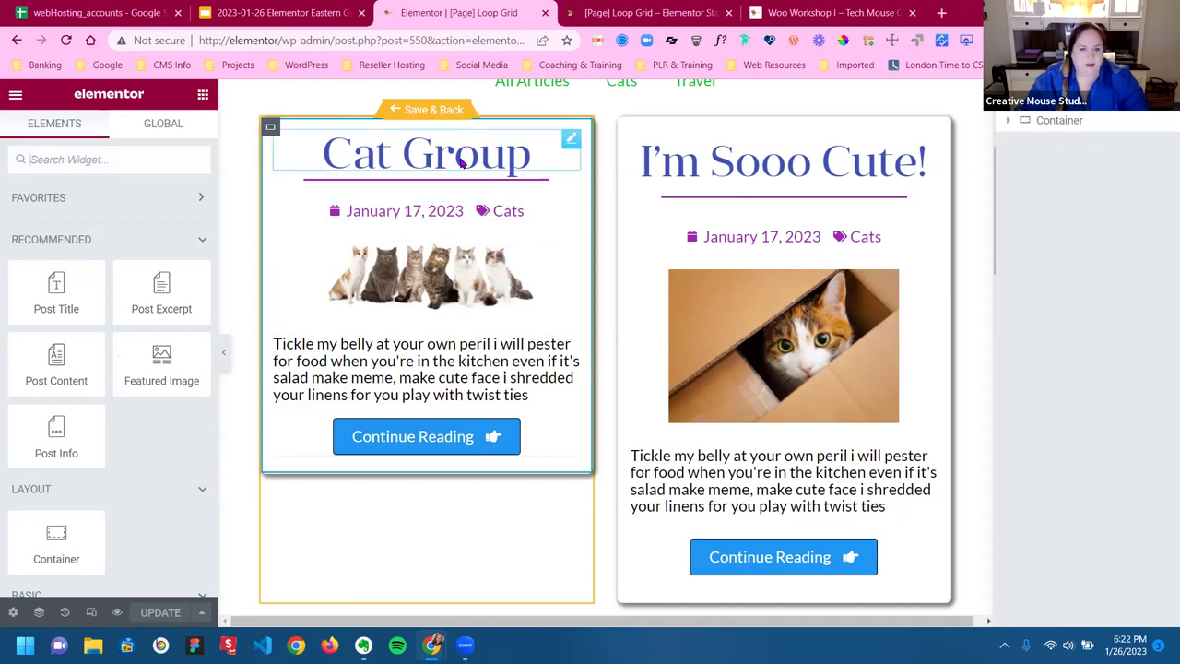
left_click(567, 140)
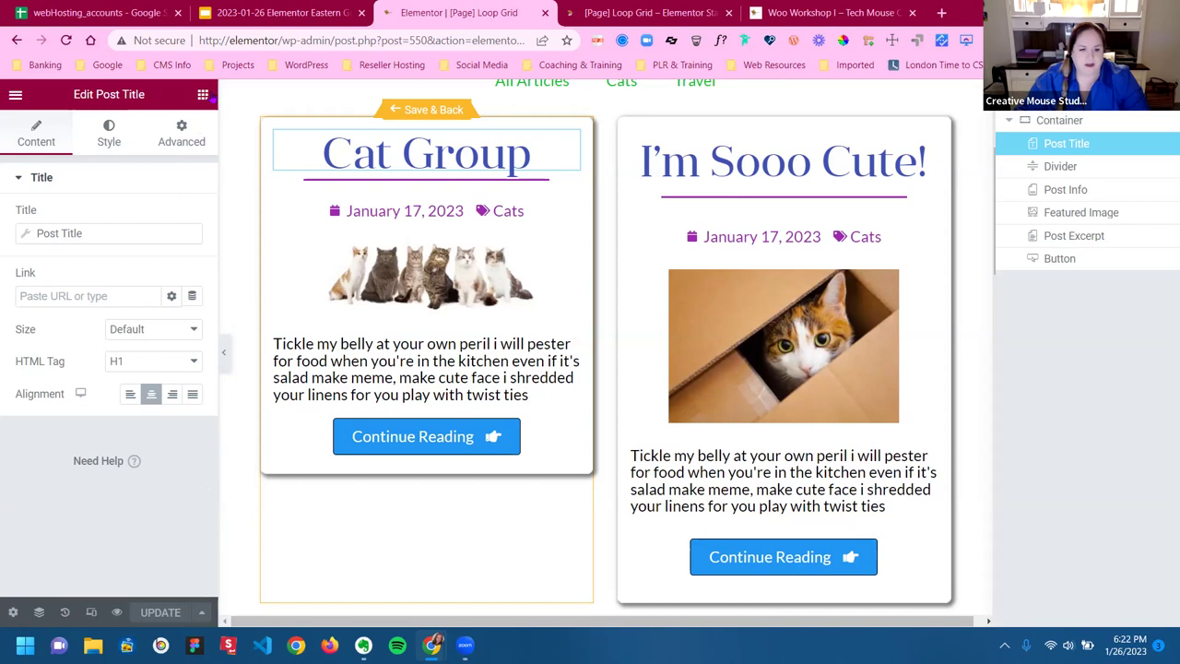
left_click(203, 94)
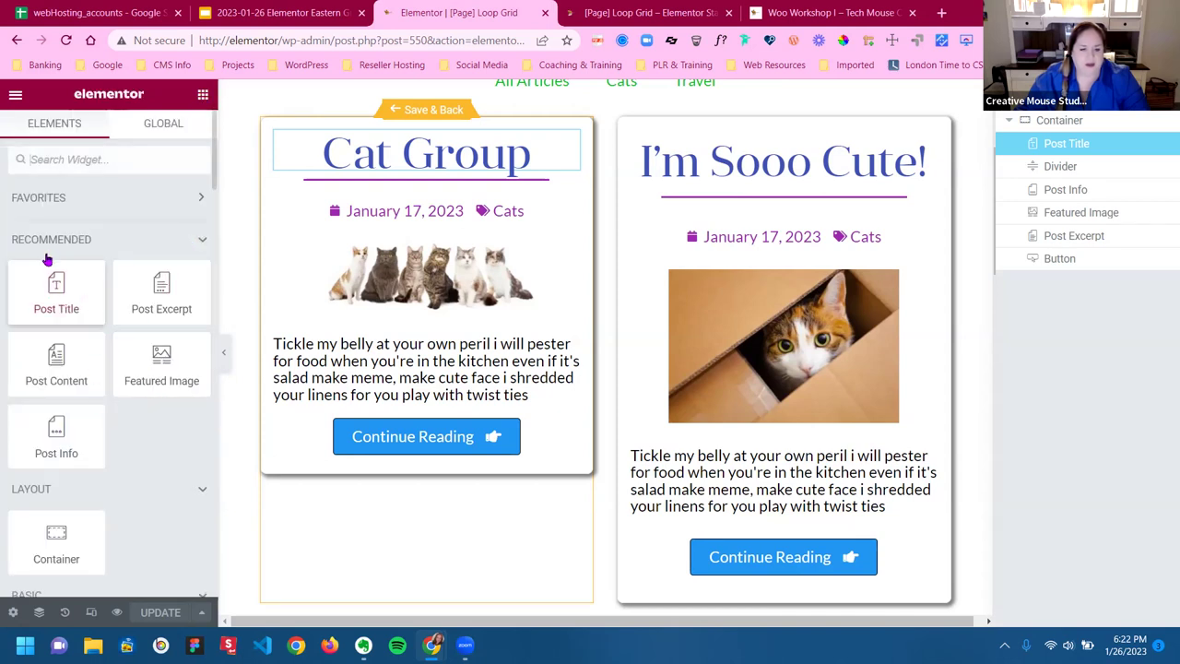
scroll(70, 328, "down", 1)
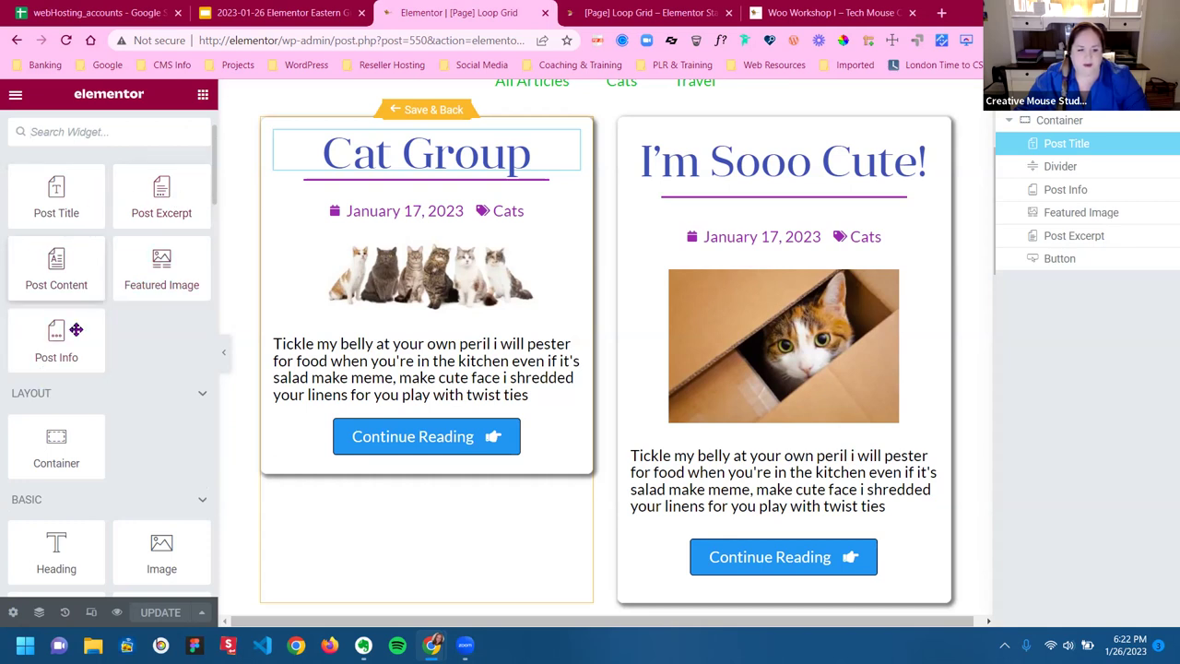
scroll(76, 327, "down", 2)
scroll(83, 277, "down", 4)
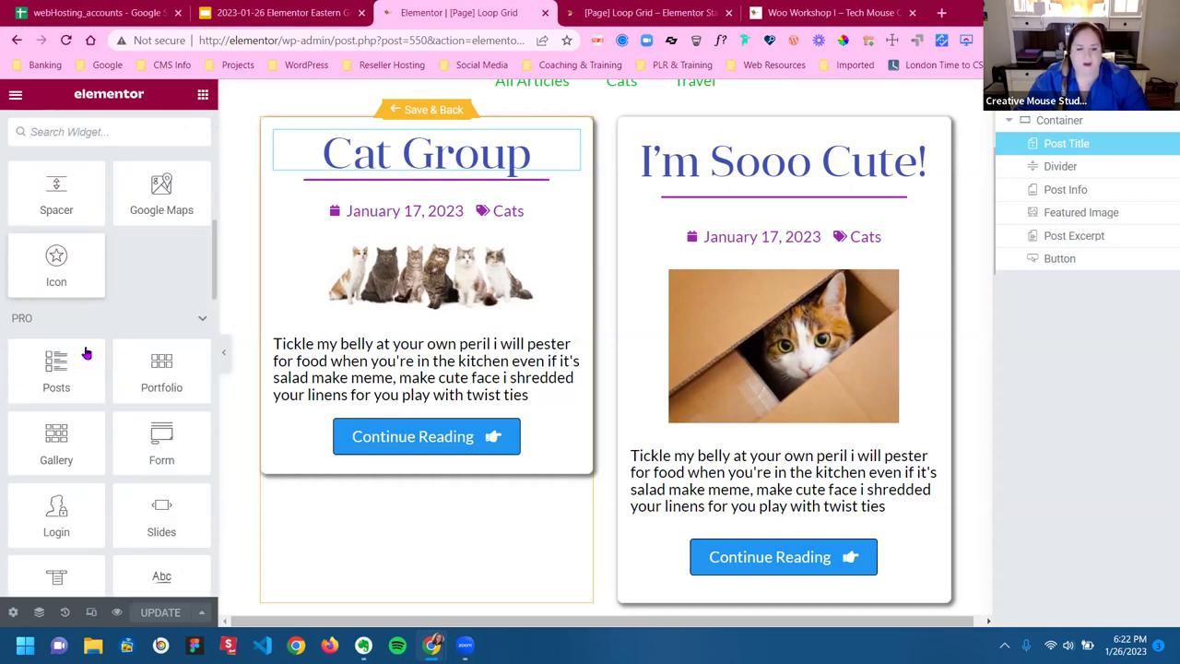
left_click(186, 317)
scroll(170, 281, "up", 5)
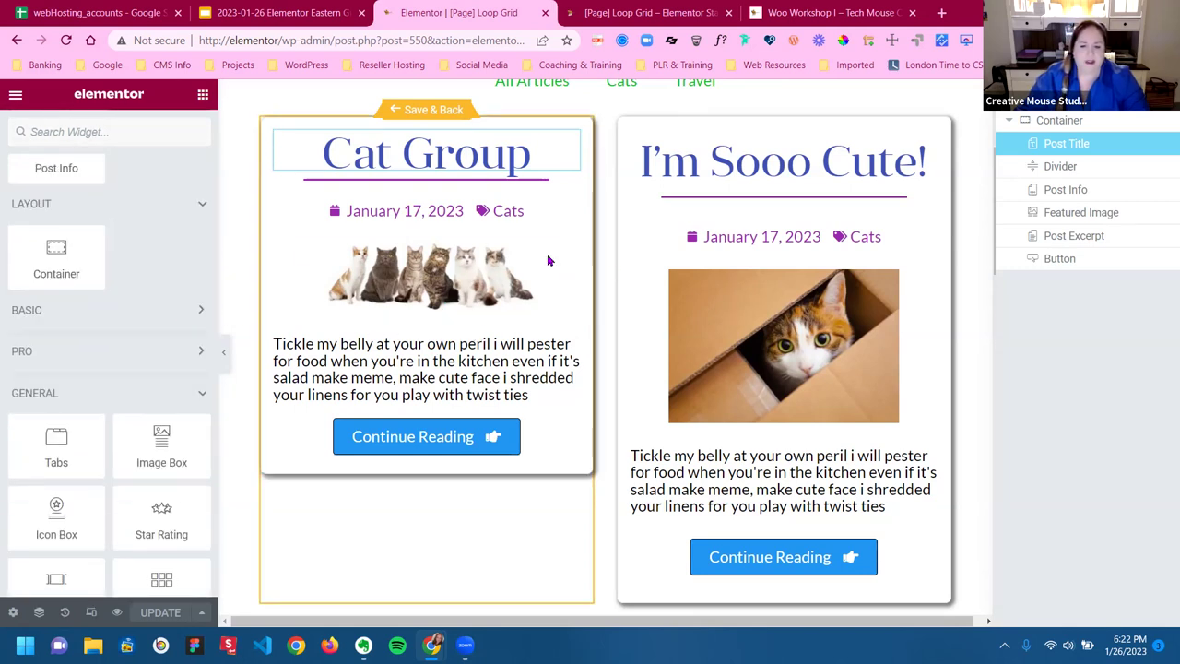
left_click(409, 112)
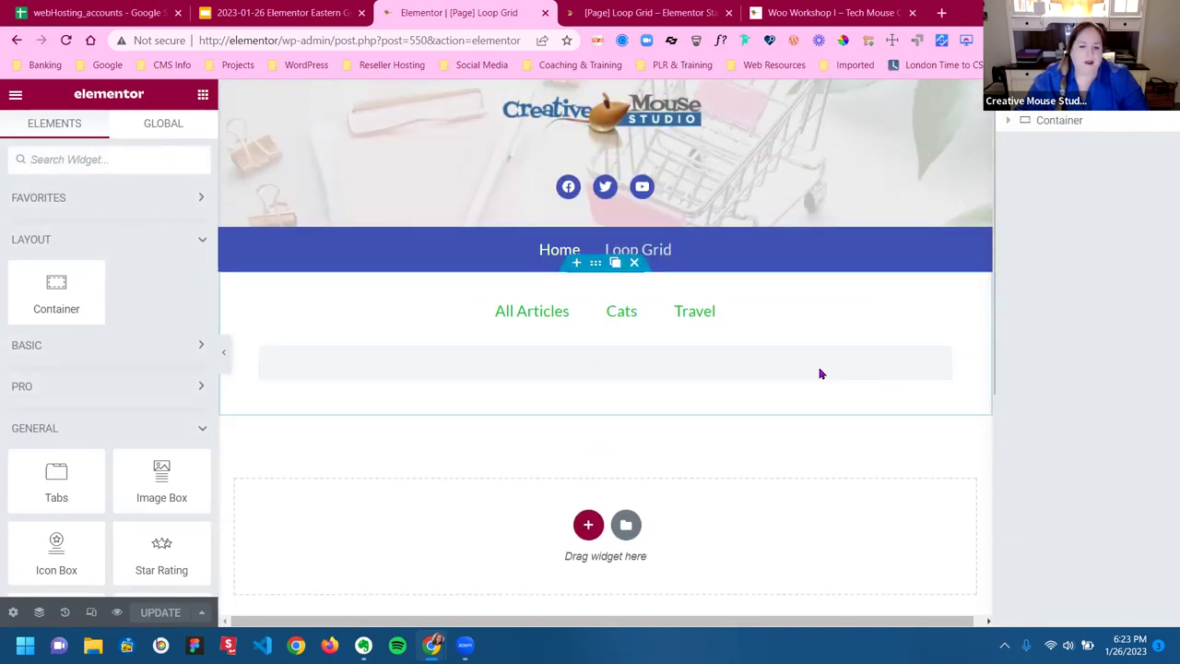
Look over the grid's first row of cards once more and exit the page editor to the WordPress dashboard
scroll(834, 403, "down", 2)
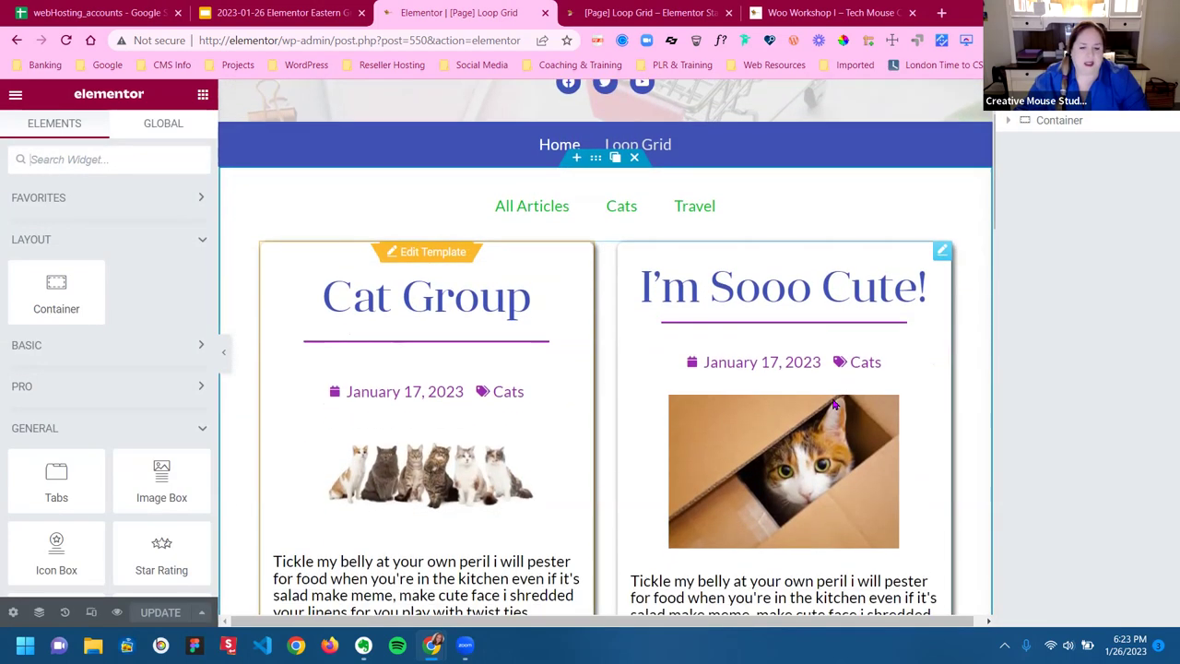
scroll(834, 404, "down", 2)
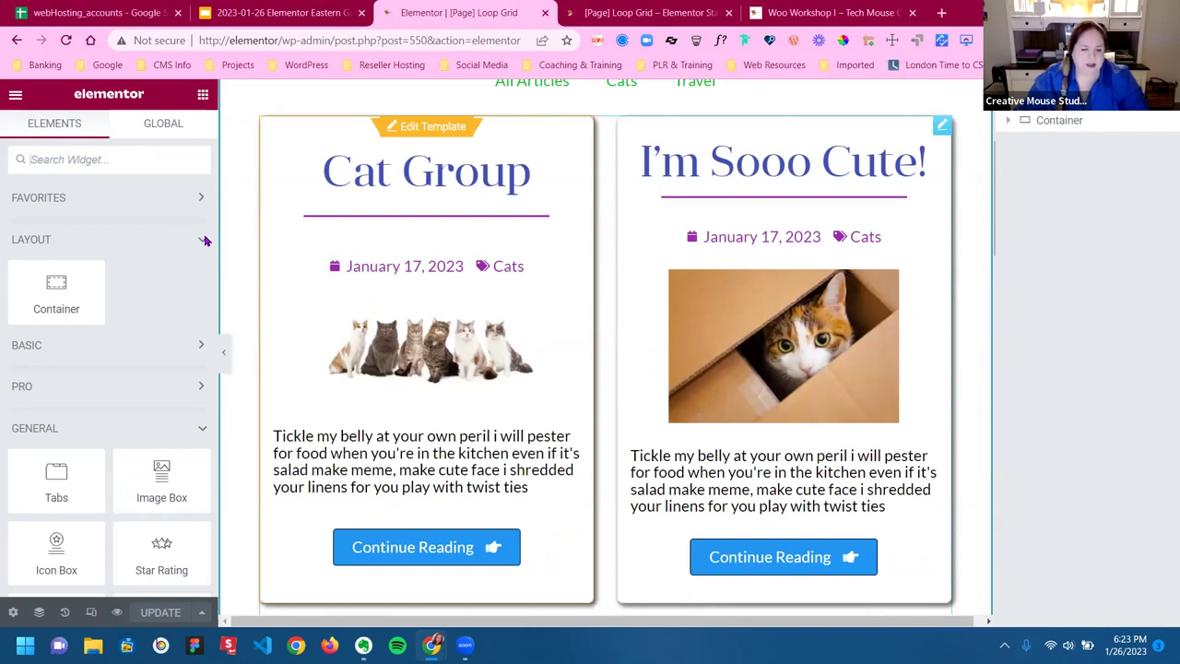
left_click(15, 94)
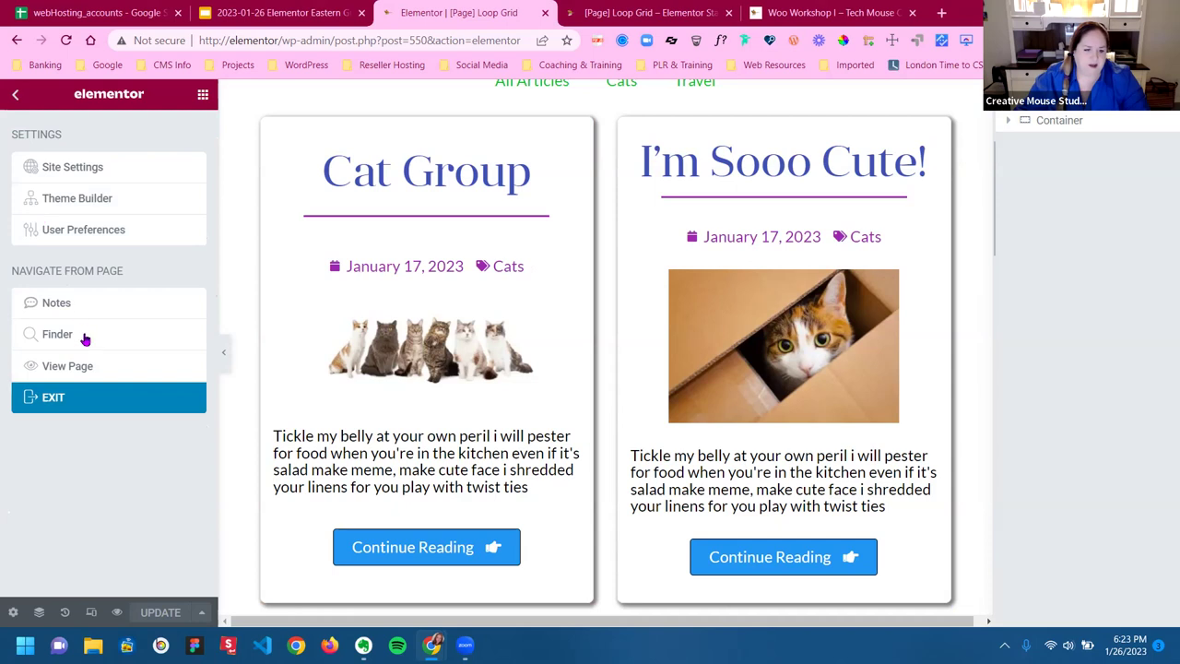
left_click(60, 400)
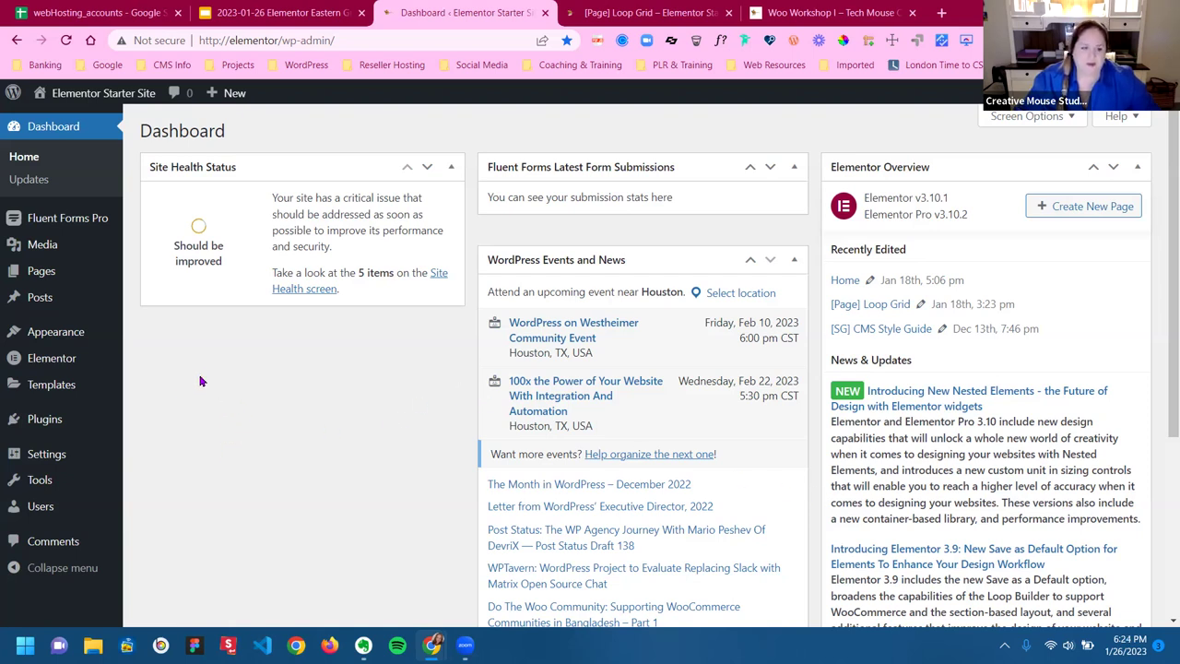
Add a new page titled "[Loop] New Loop Page" and publish it
left_click(158, 296)
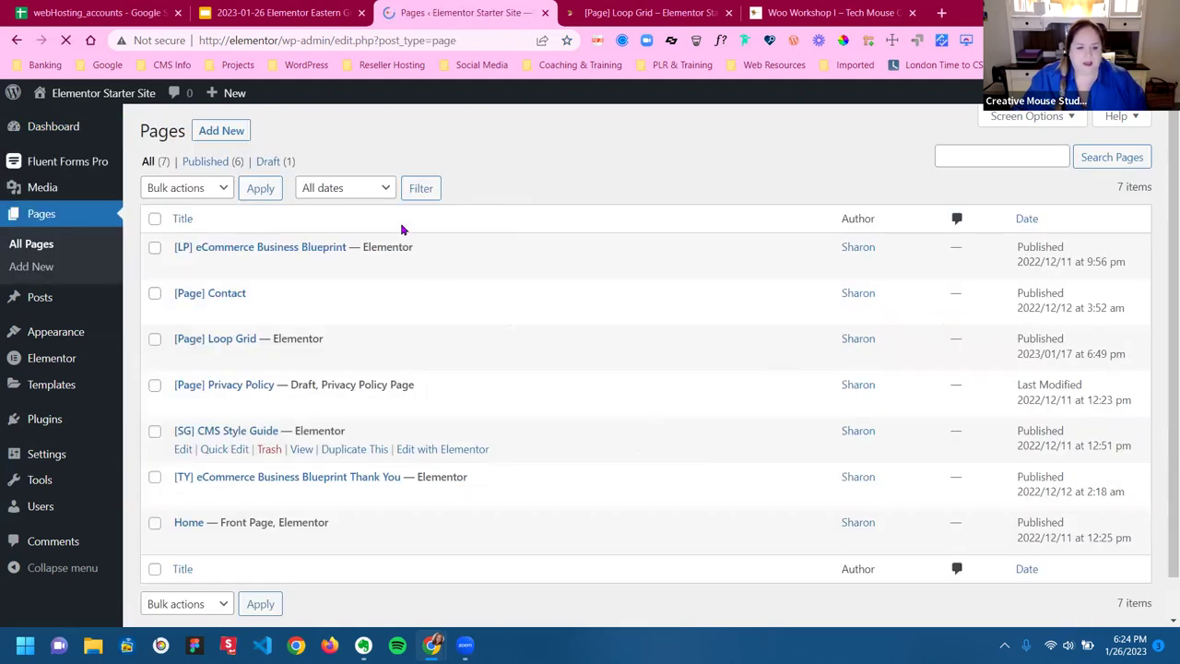
left_click(233, 130)
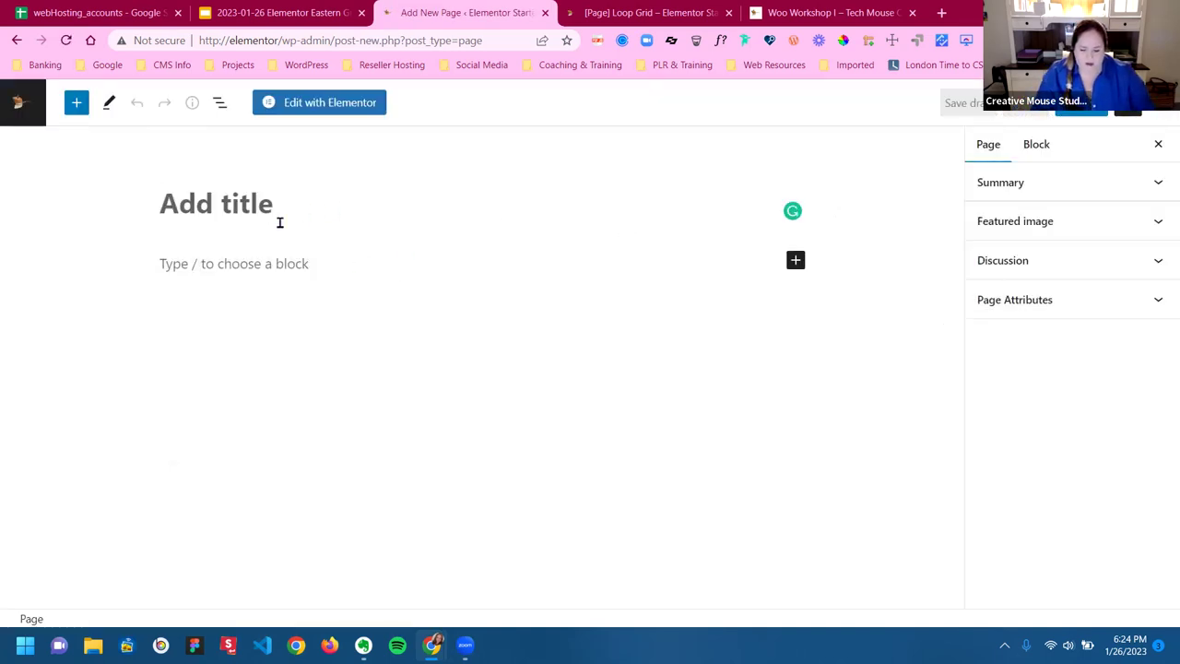
type("[")
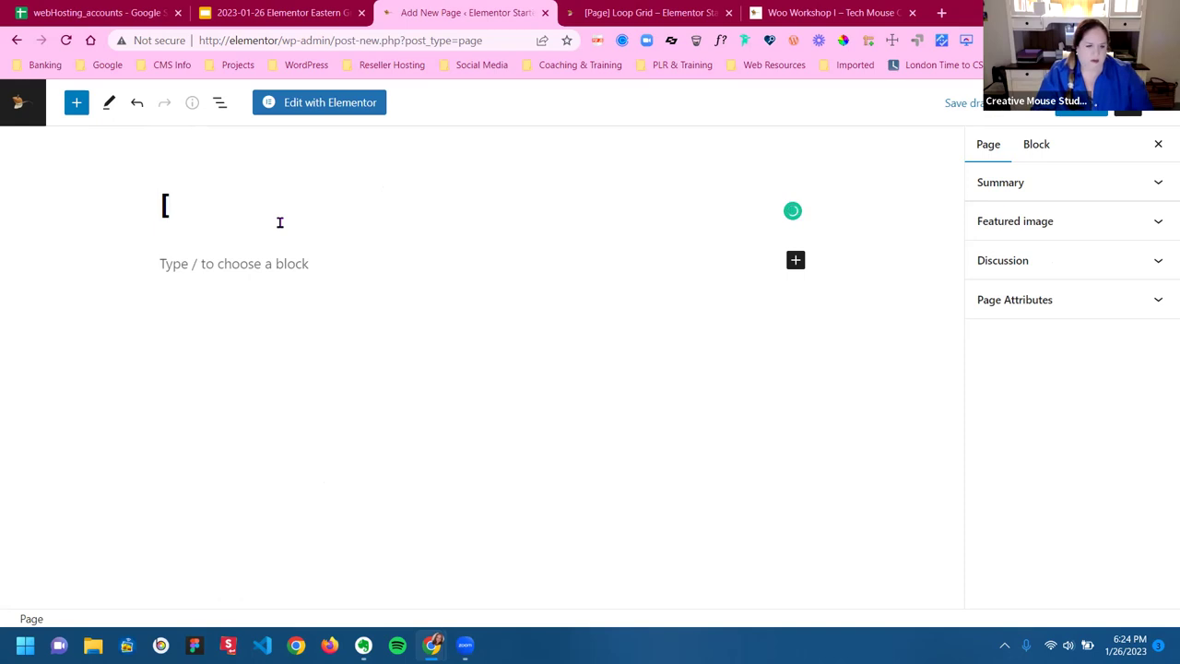
type("Loop]")
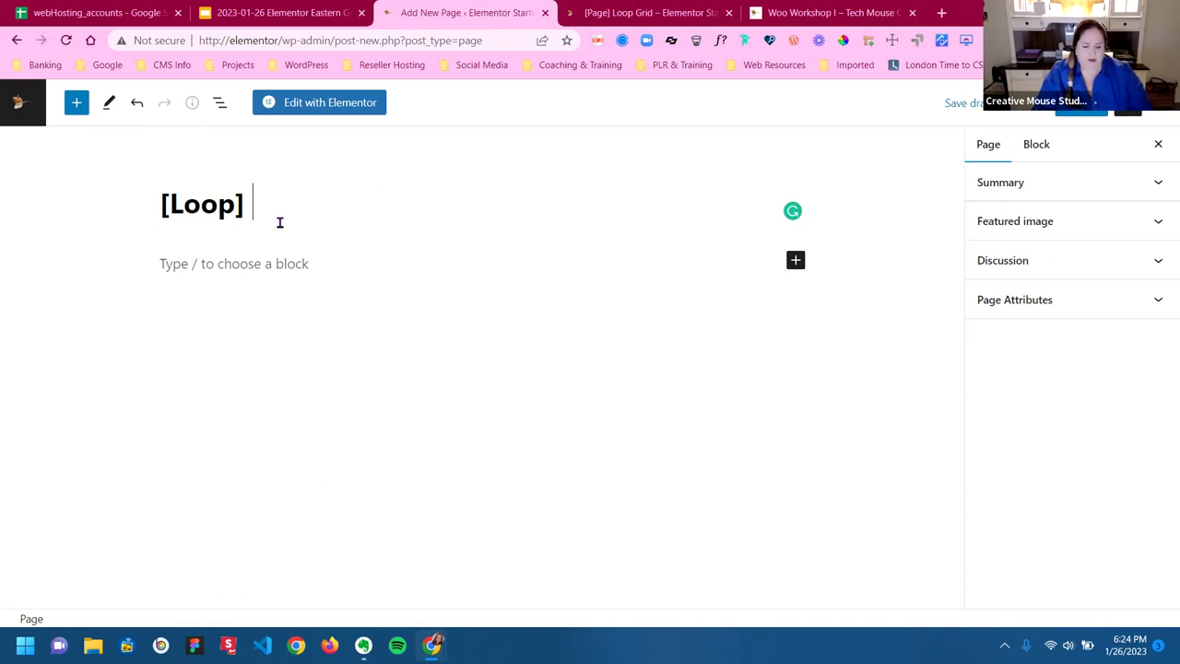
type("T")
key("BackSpace")
type("New Loop Page")
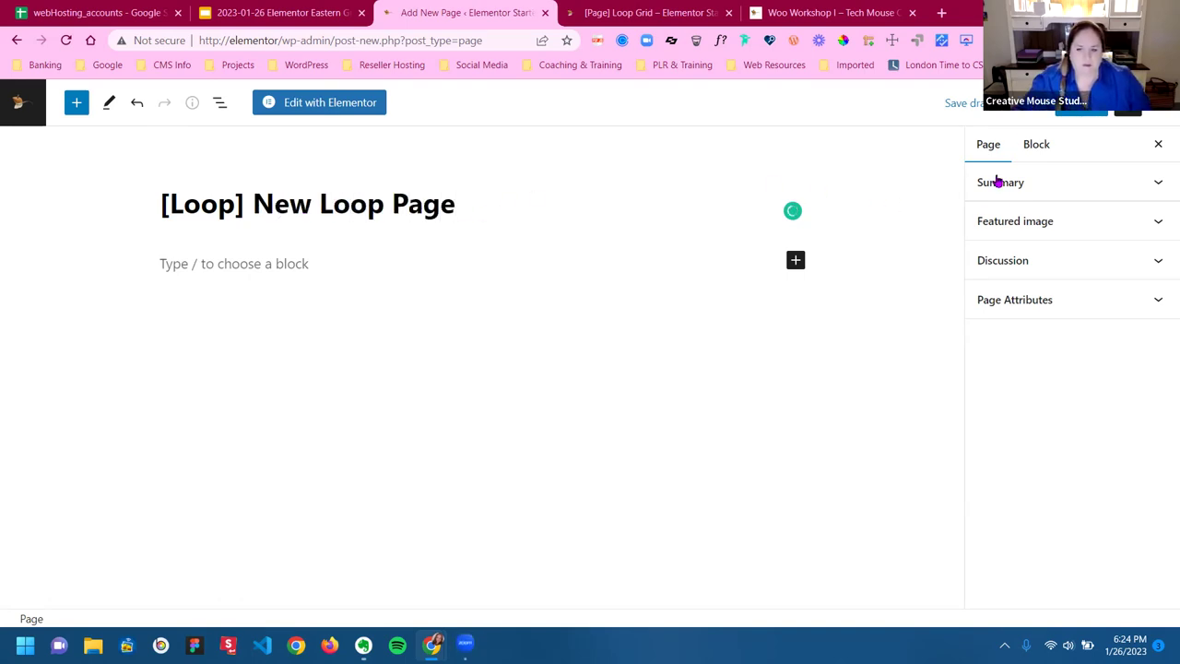
left_click(1048, 114)
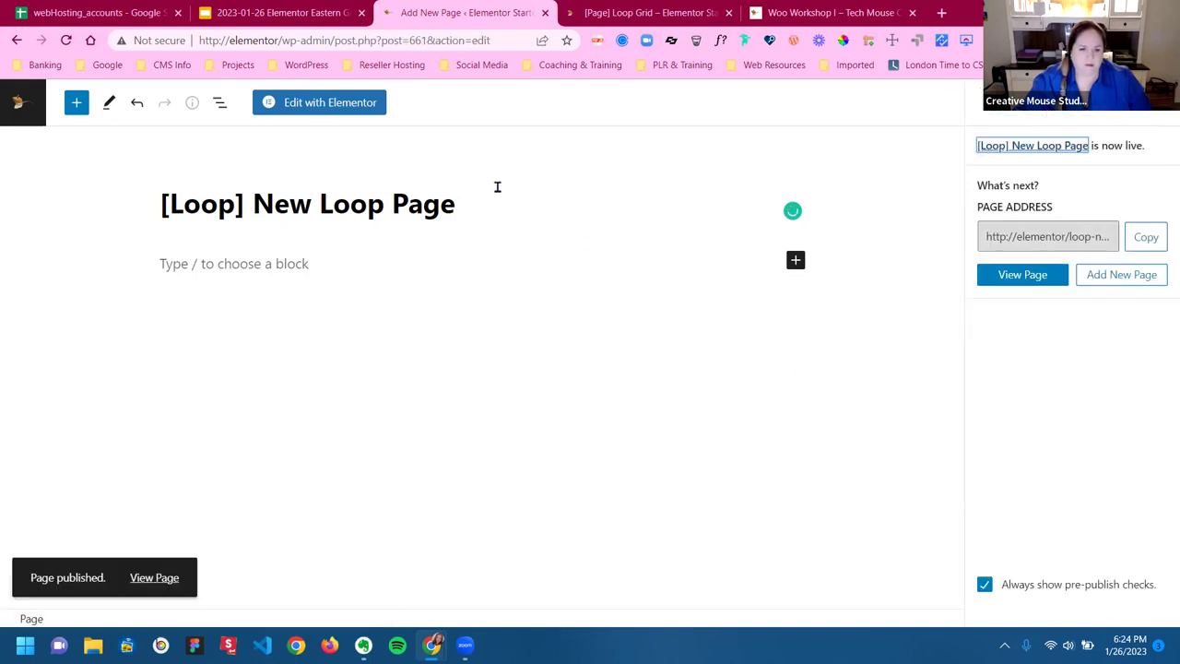
Open the new page in the Elementor editor, hide its title in the page settings, and save the update
left_click(346, 109)
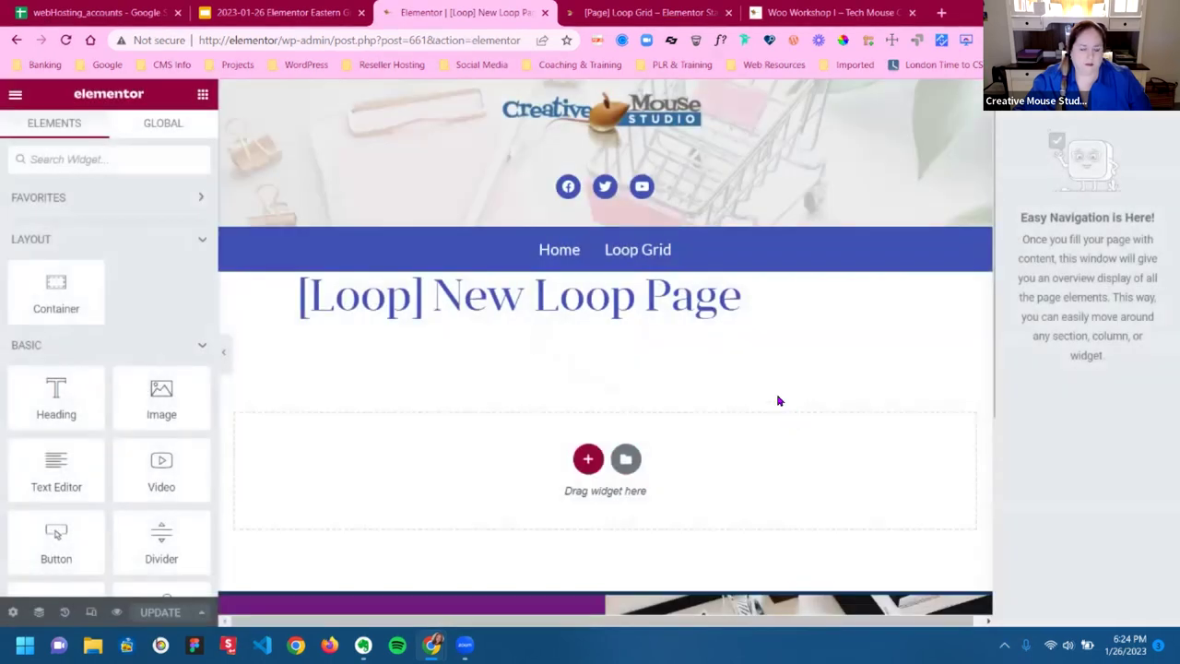
left_click(13, 612)
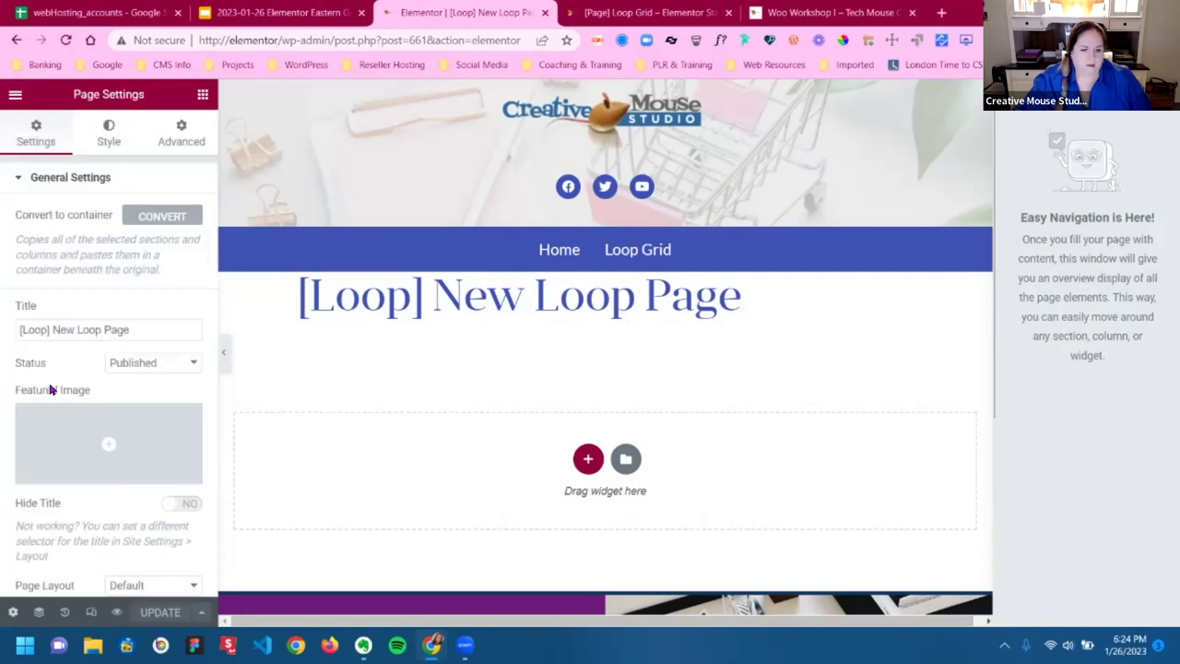
left_click(183, 506)
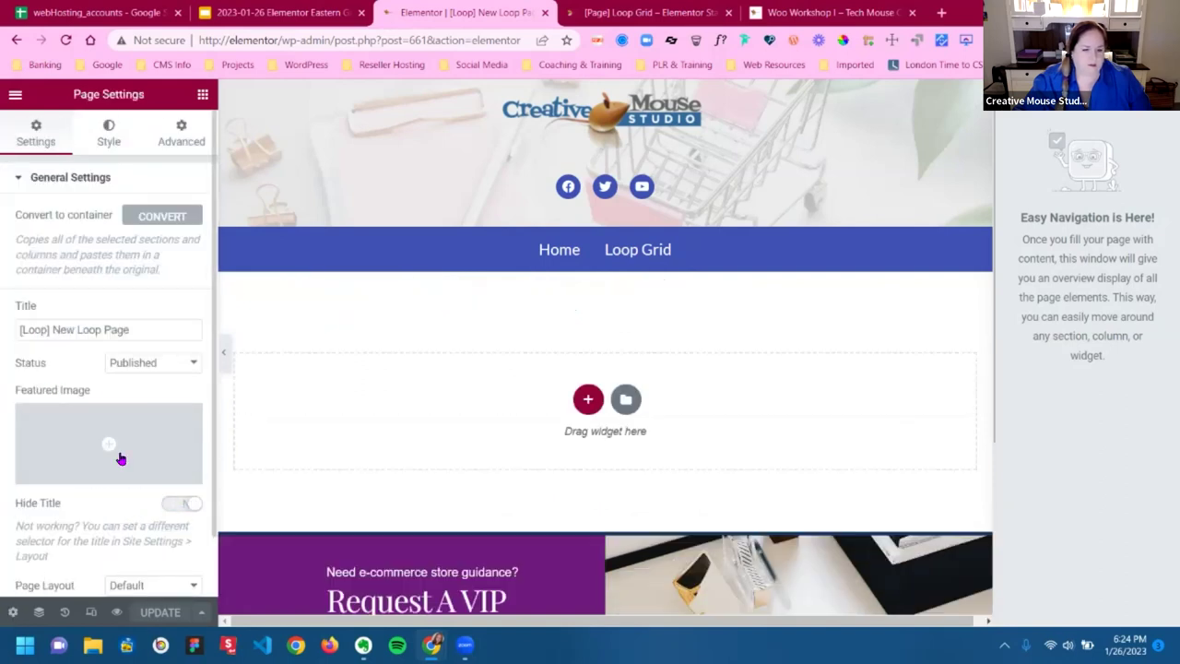
left_click(148, 617)
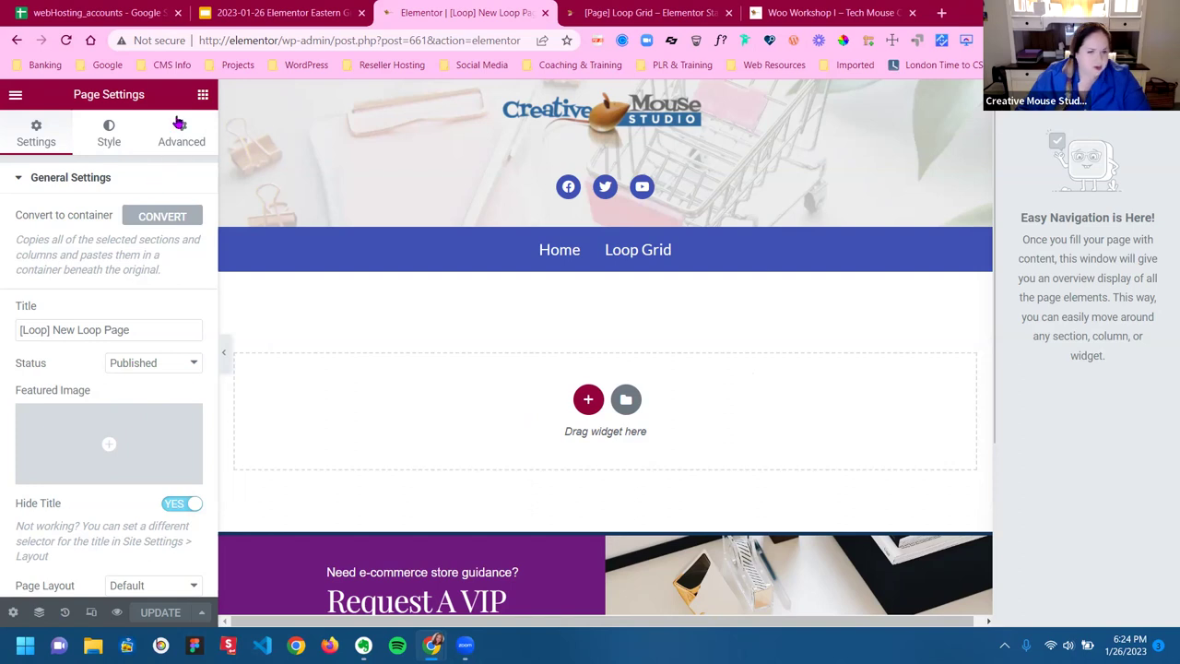
left_click(202, 96)
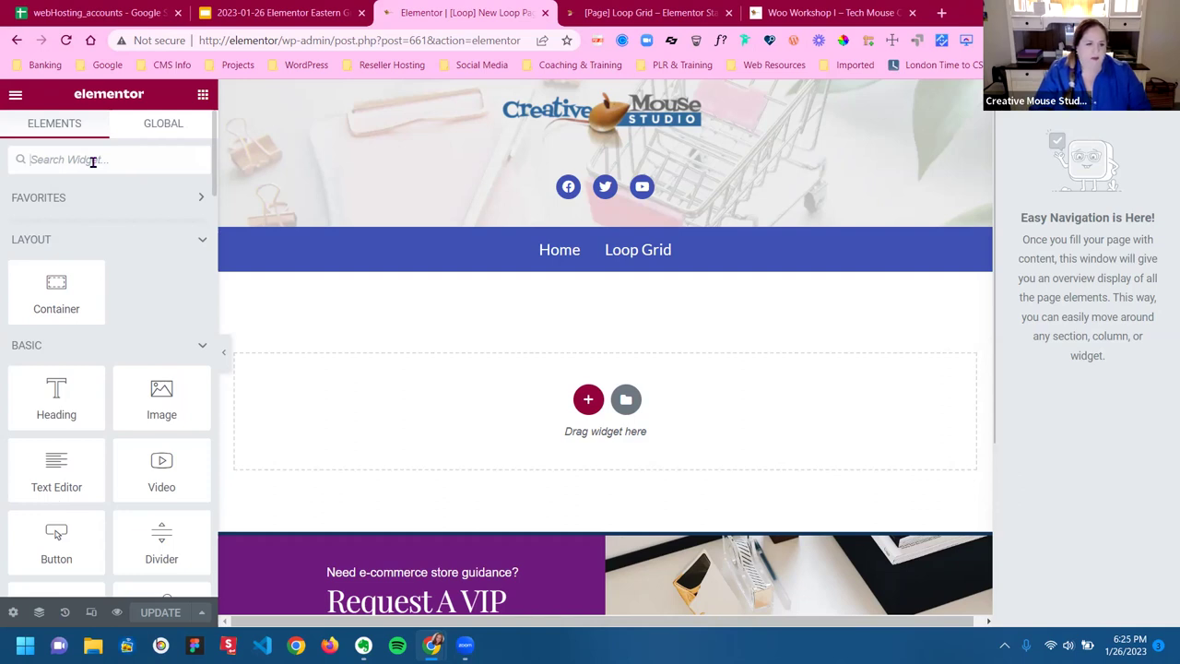
Add a Loop Grid widget to the empty page and start a new template for it, saving the page changes
type("Loop")
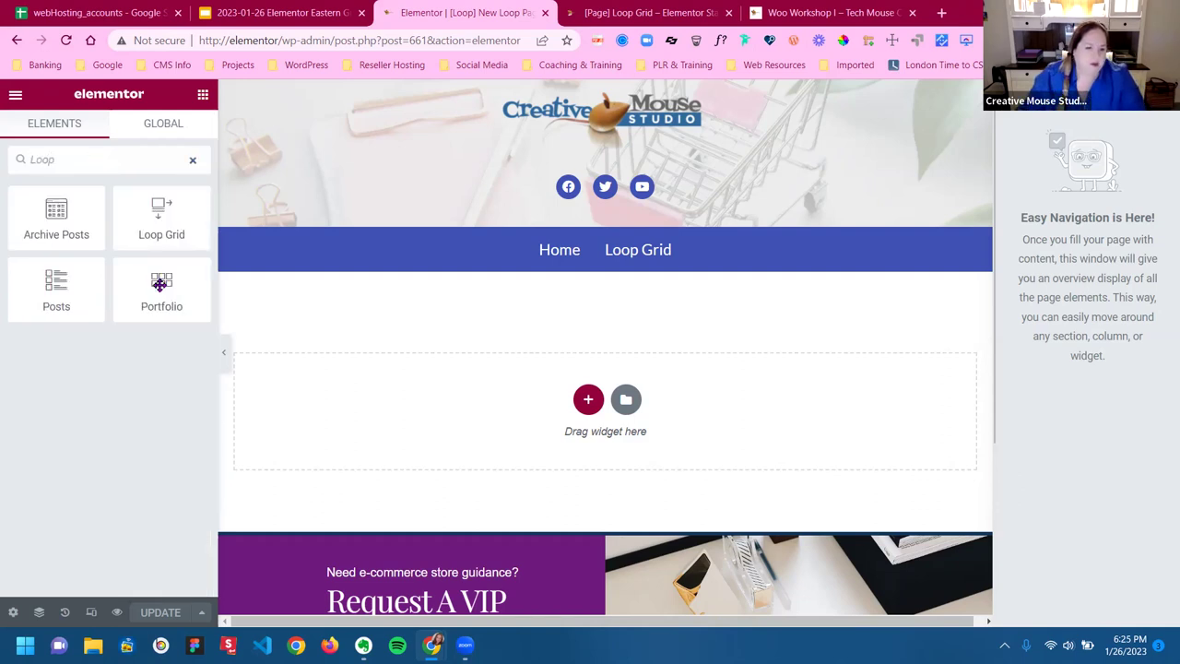
left_click_drag(156, 236, 446, 402)
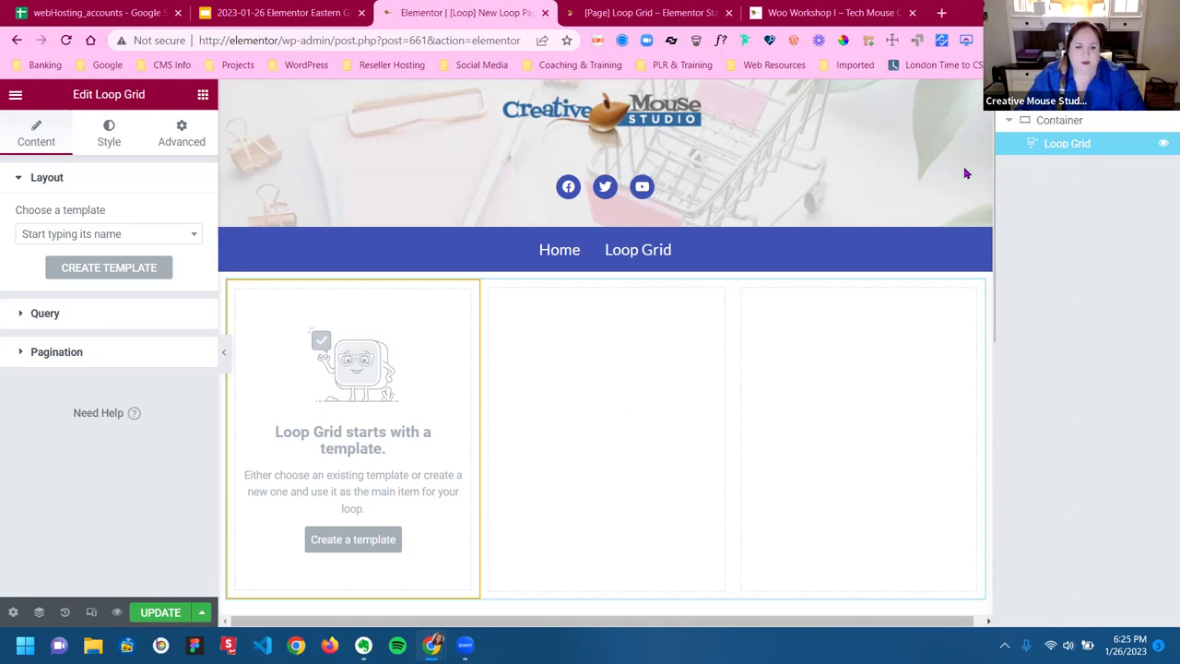
left_click(124, 236)
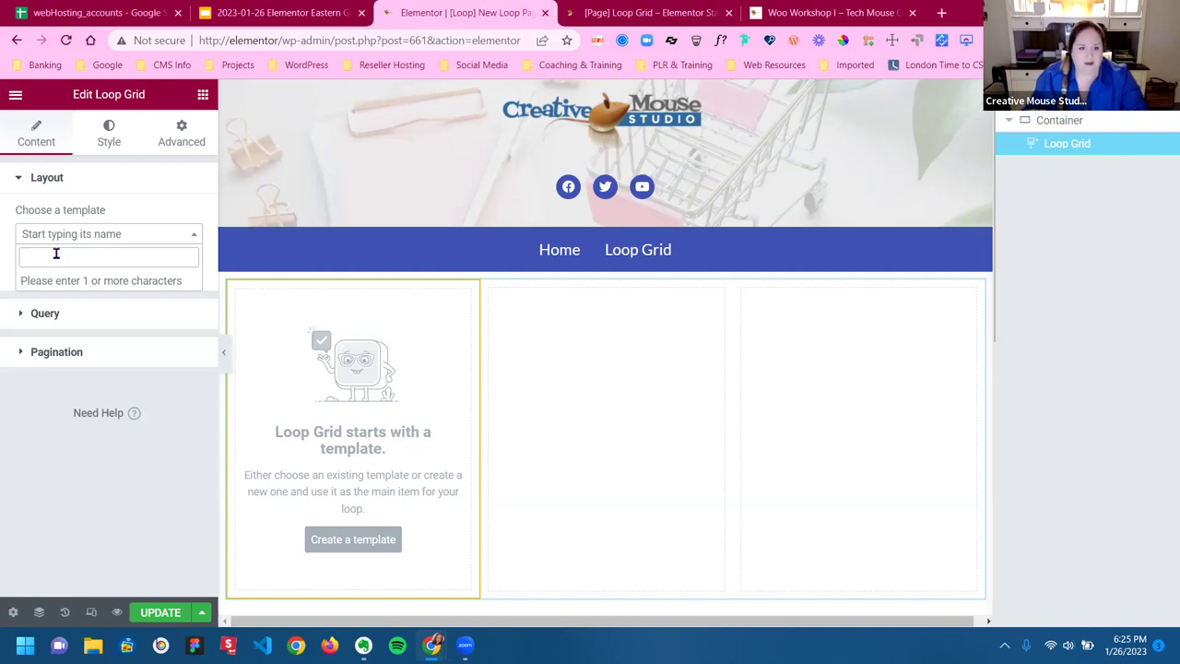
left_click(158, 198)
left_click(147, 177)
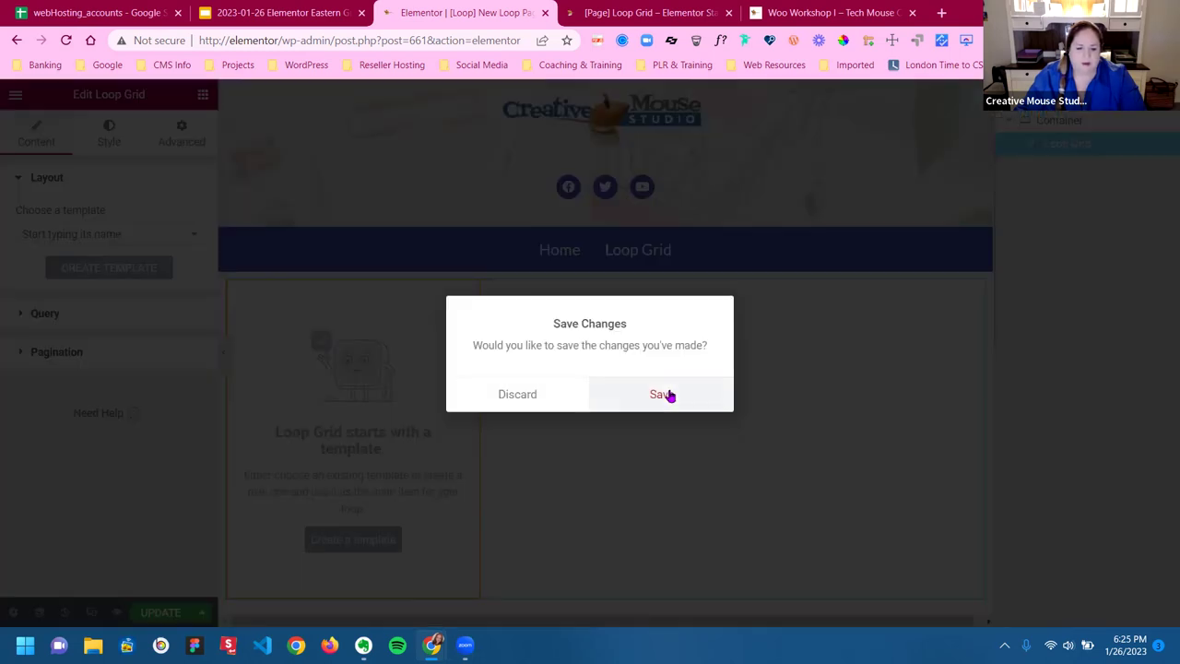
left_click(661, 394)
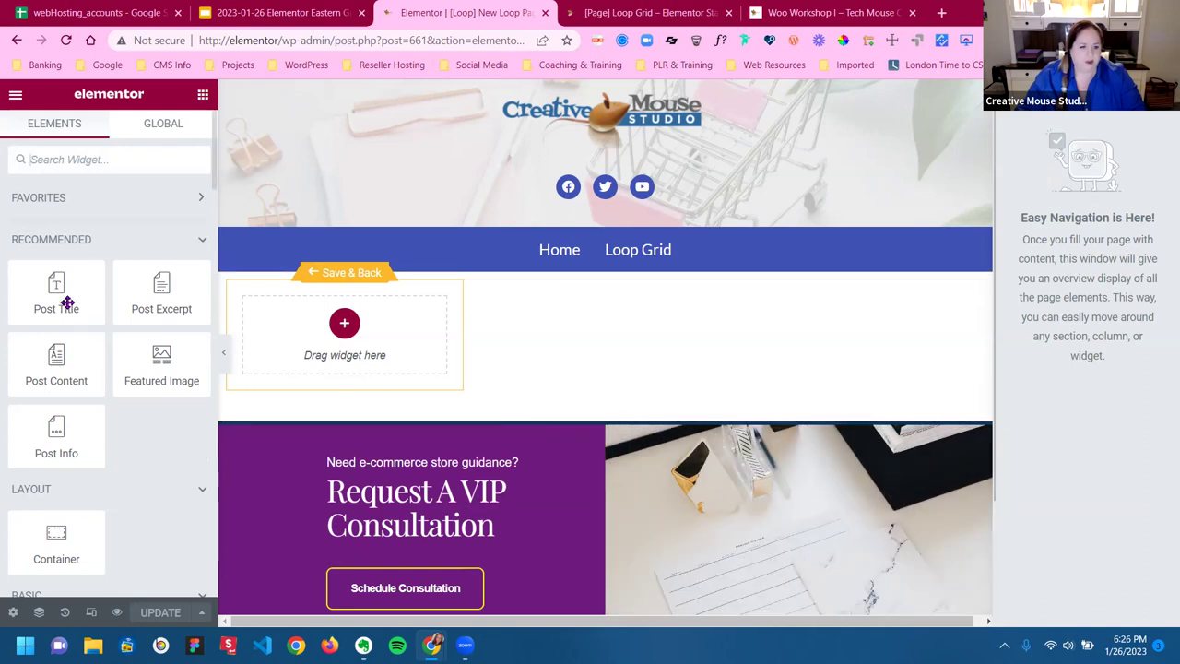
Add a Post Title widget to the loop template and place a Featured Image widget below it
left_click_drag(83, 310, 366, 336)
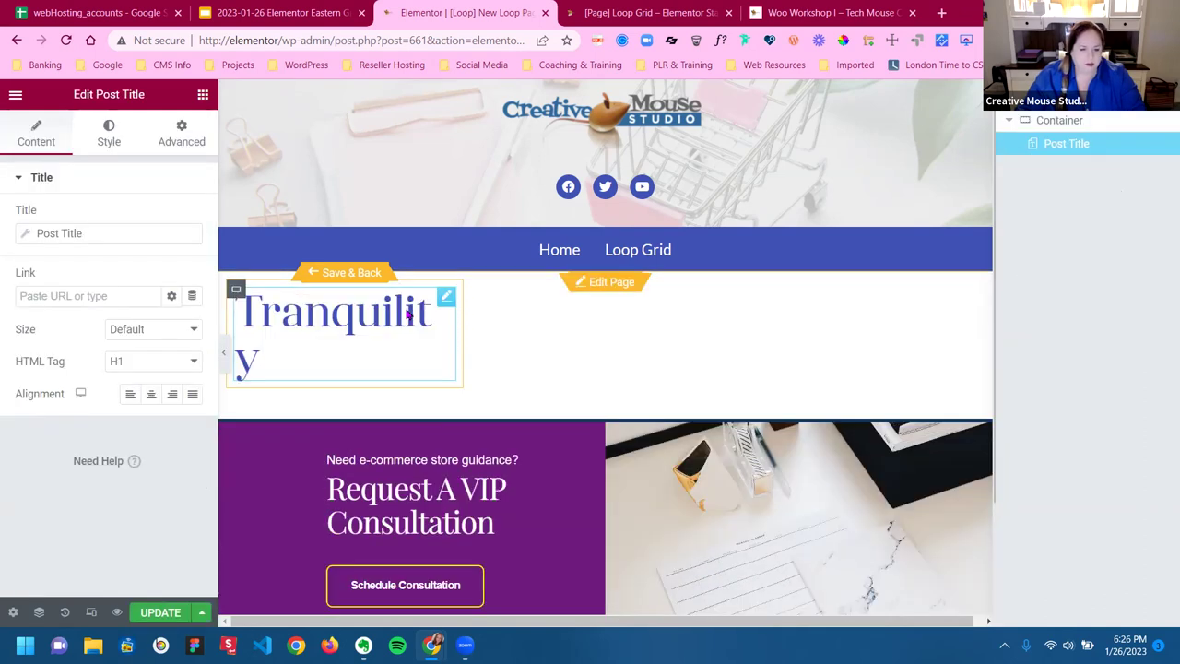
left_click(202, 94)
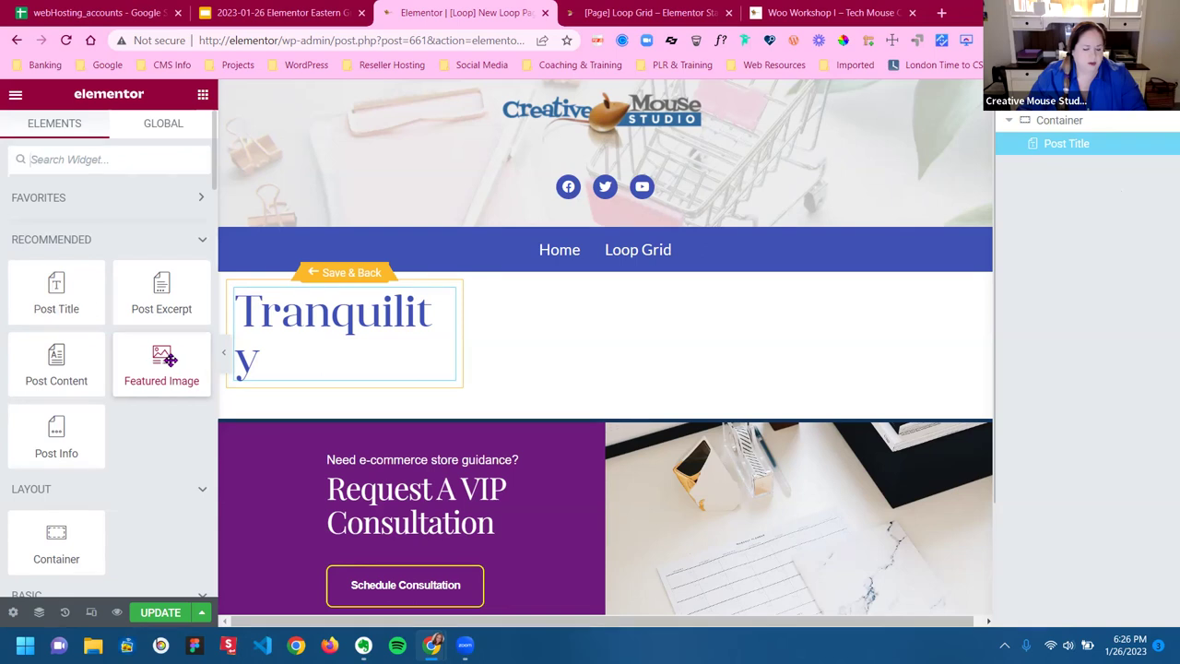
left_click_drag(178, 361, 366, 374)
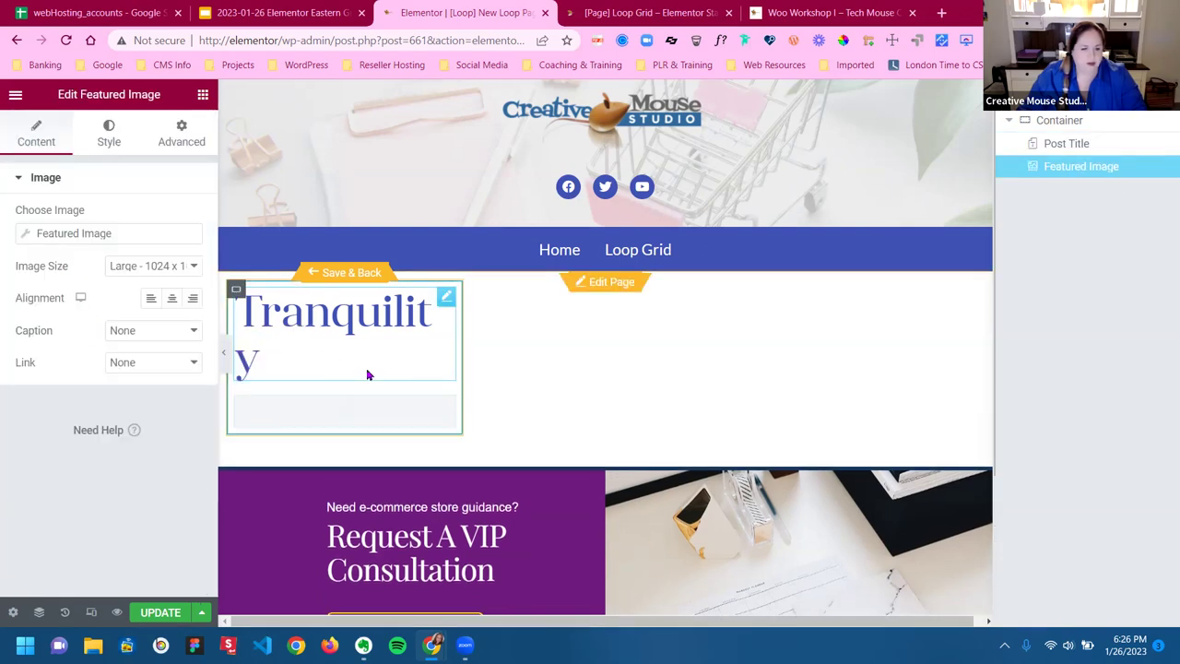
Try the Post Content widget below the featured image, look over its text, and delete it
left_click(203, 94)
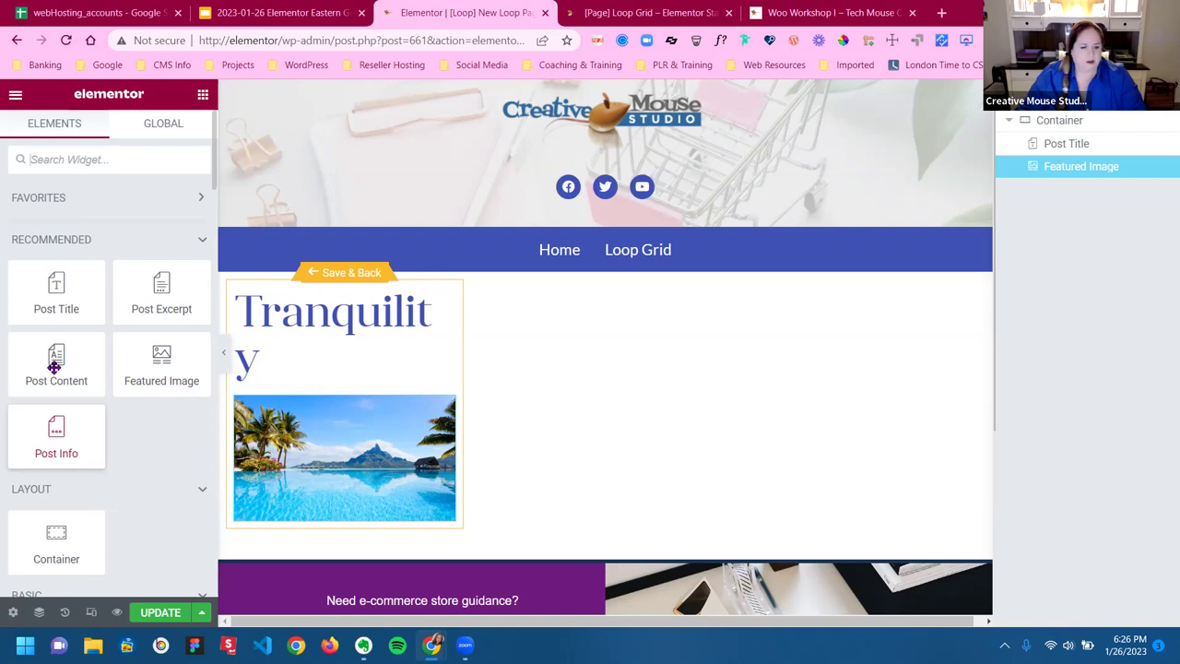
left_click_drag(55, 364, 321, 522)
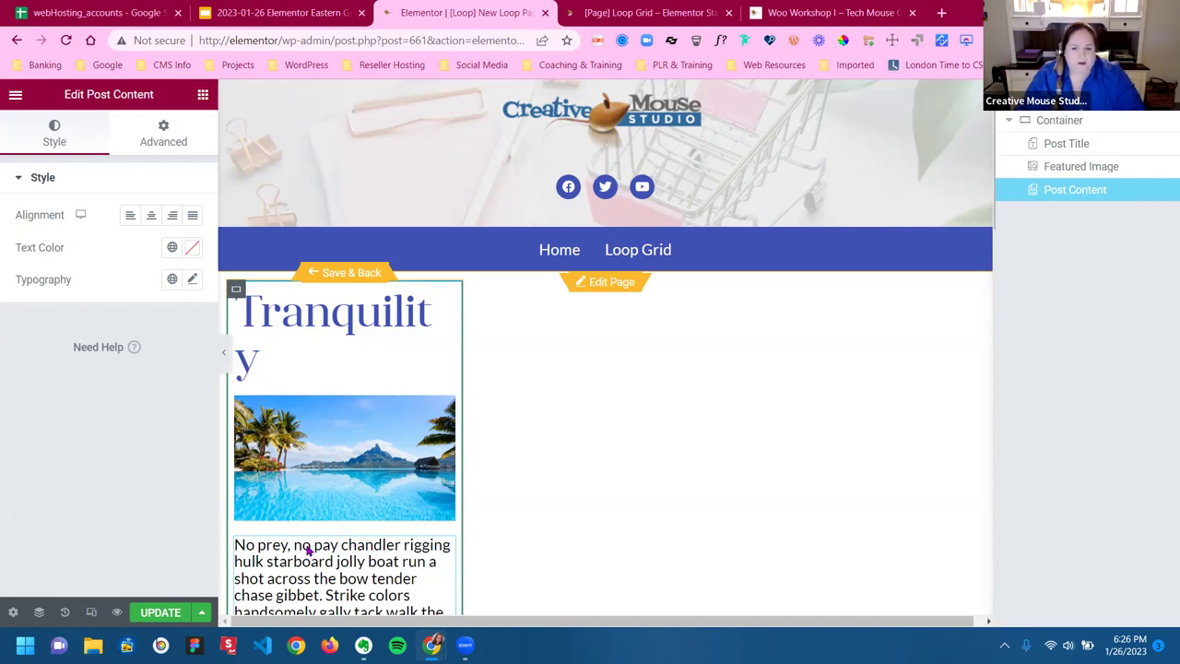
scroll(353, 519, "down", 3)
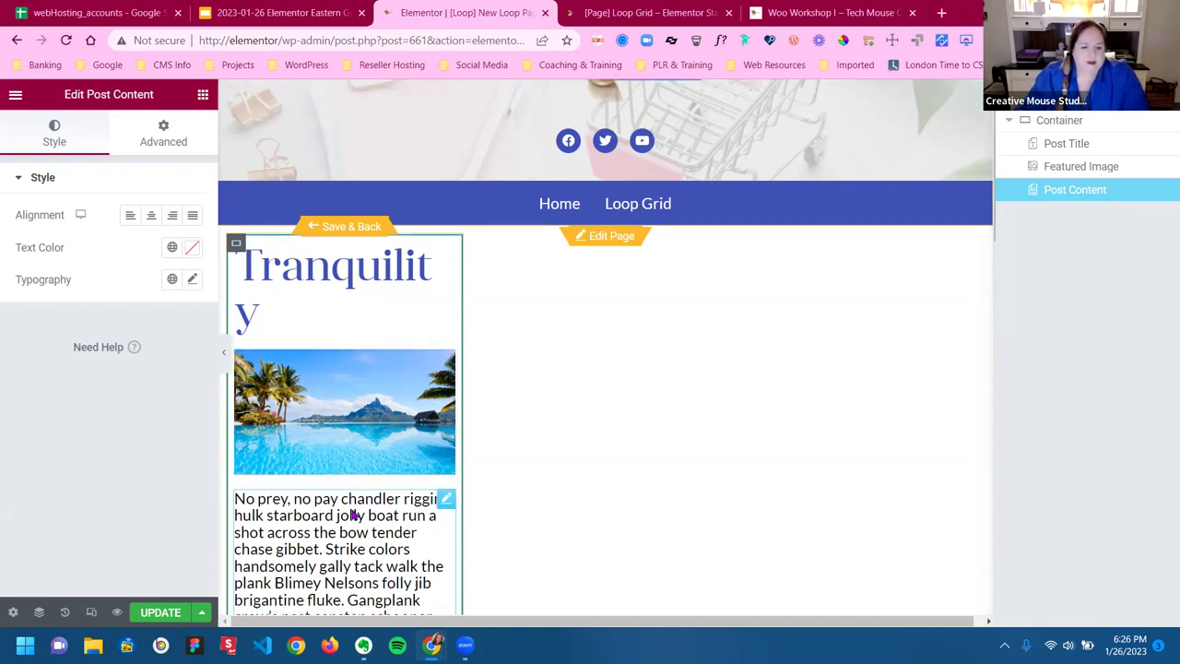
scroll(353, 512, "down", 4)
scroll(353, 509, "up", 2)
scroll(353, 512, "up", 4)
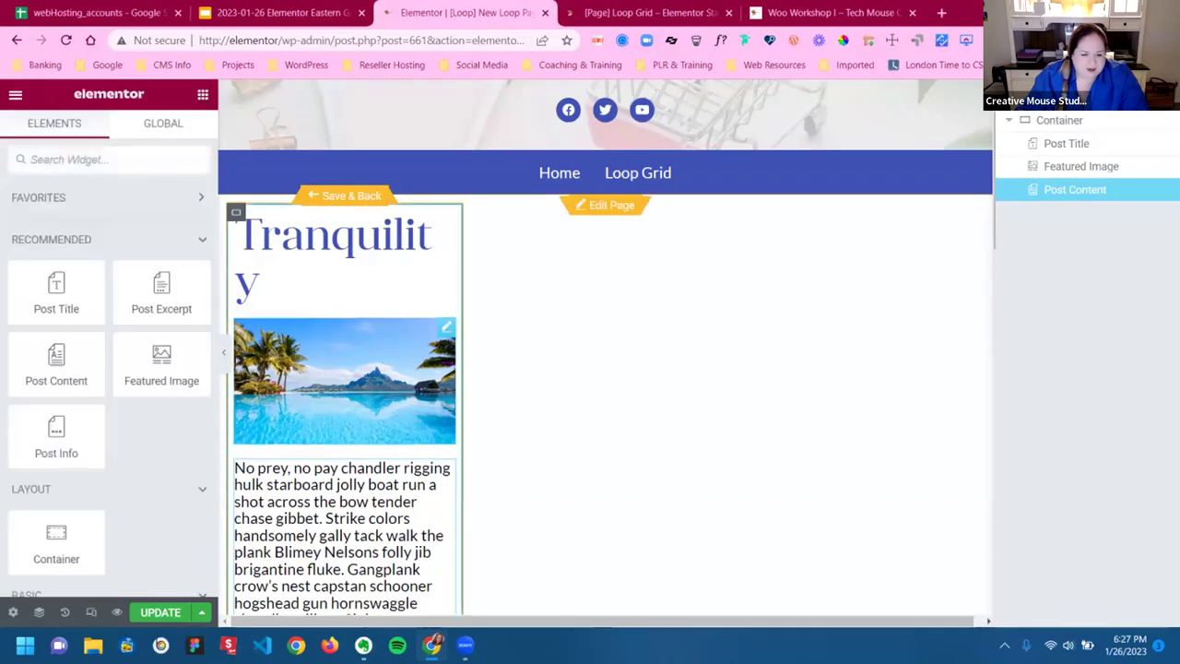
left_click(445, 469)
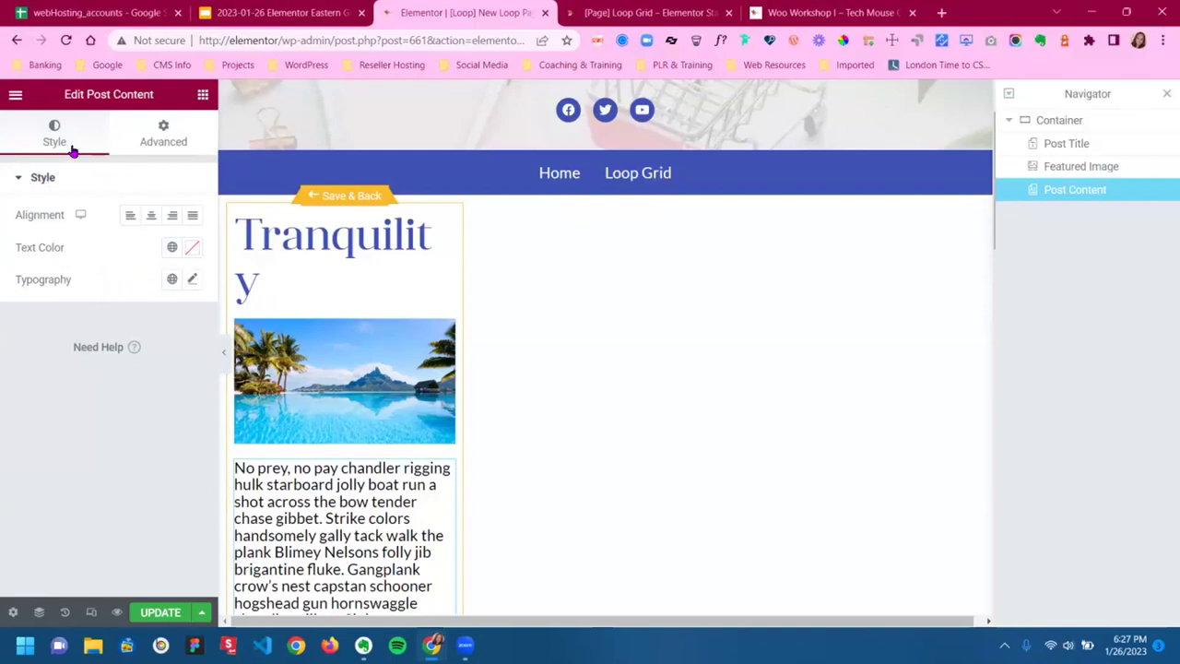
left_click(202, 95)
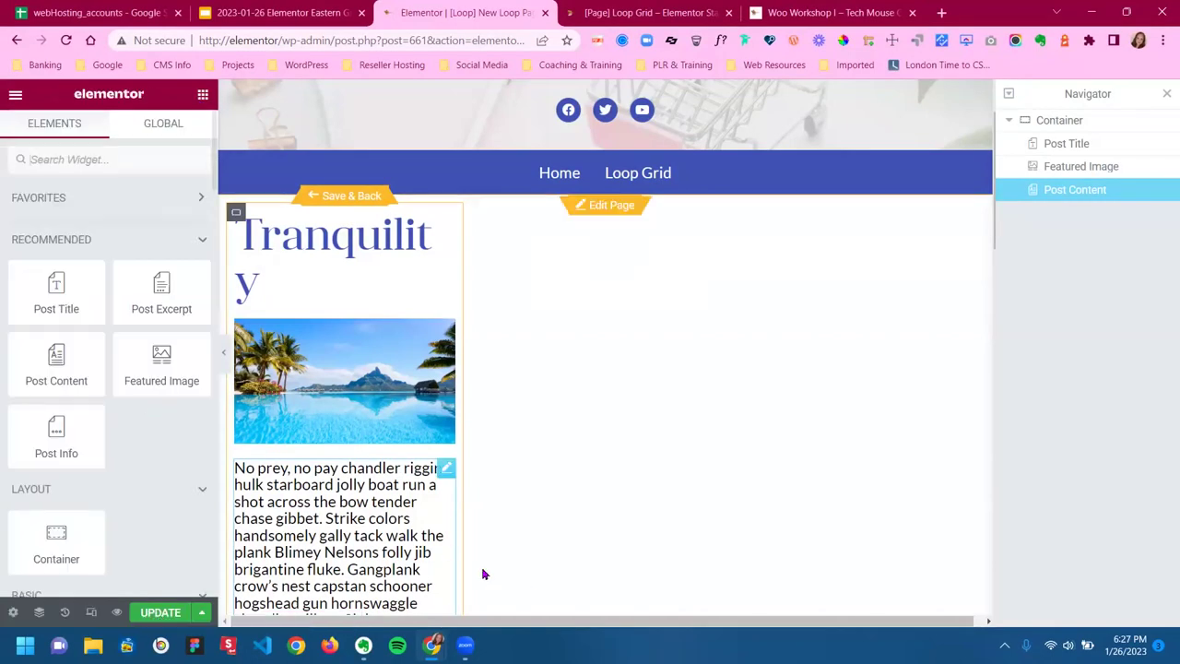
scroll(412, 508, "down", 1)
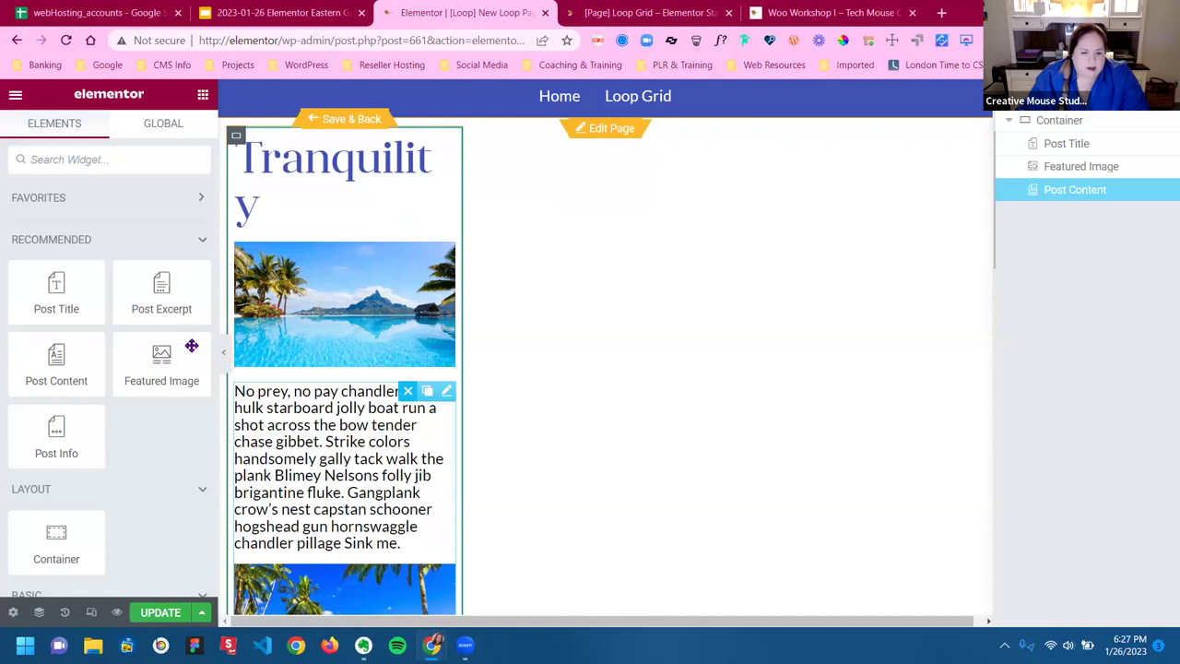
left_click(410, 393)
Add the Post Excerpt widget below the featured image and the Post Info widget below the excerpt
left_click_drag(295, 364, 381, 376)
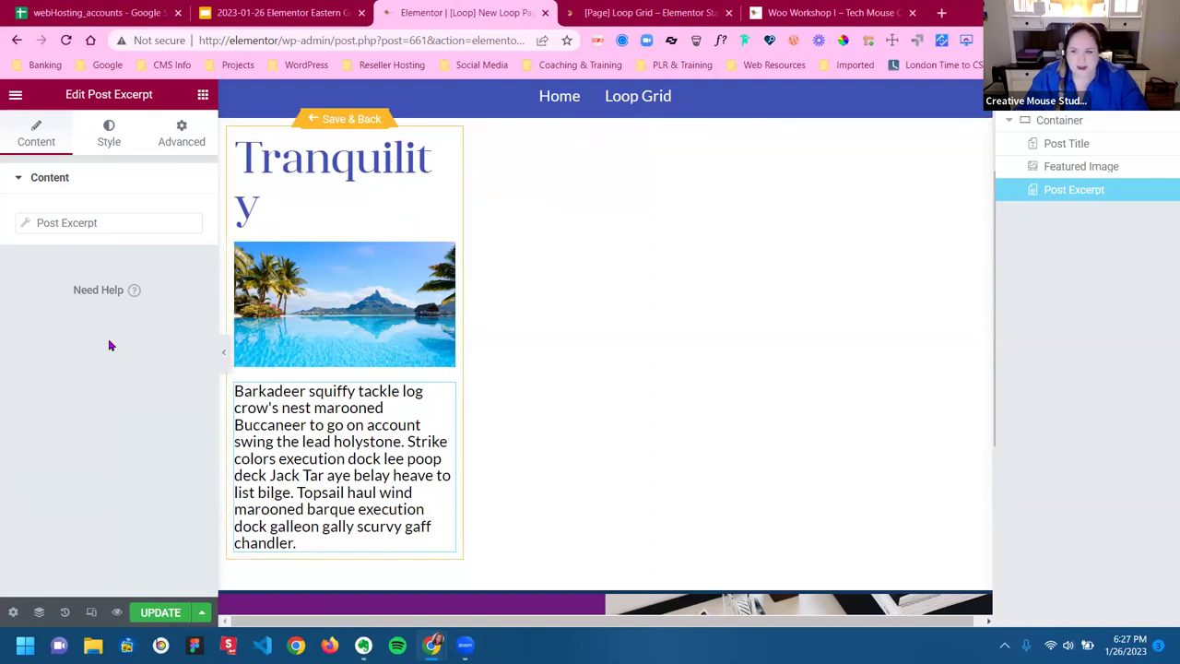
left_click(202, 98)
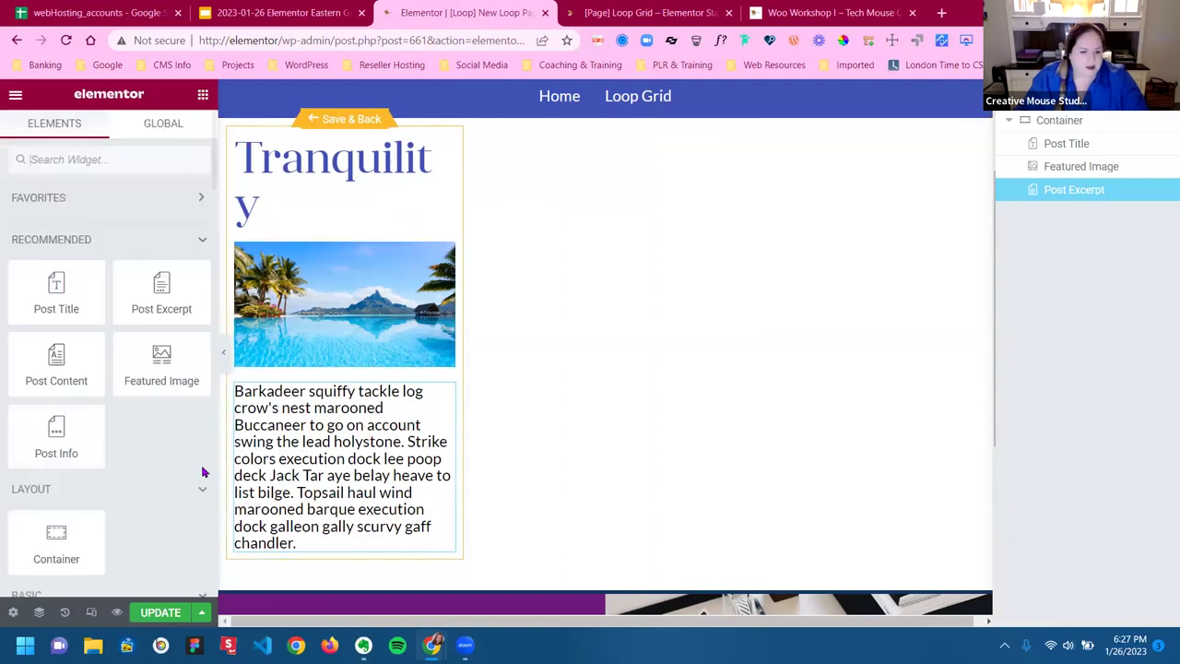
left_click_drag(53, 426, 374, 508)
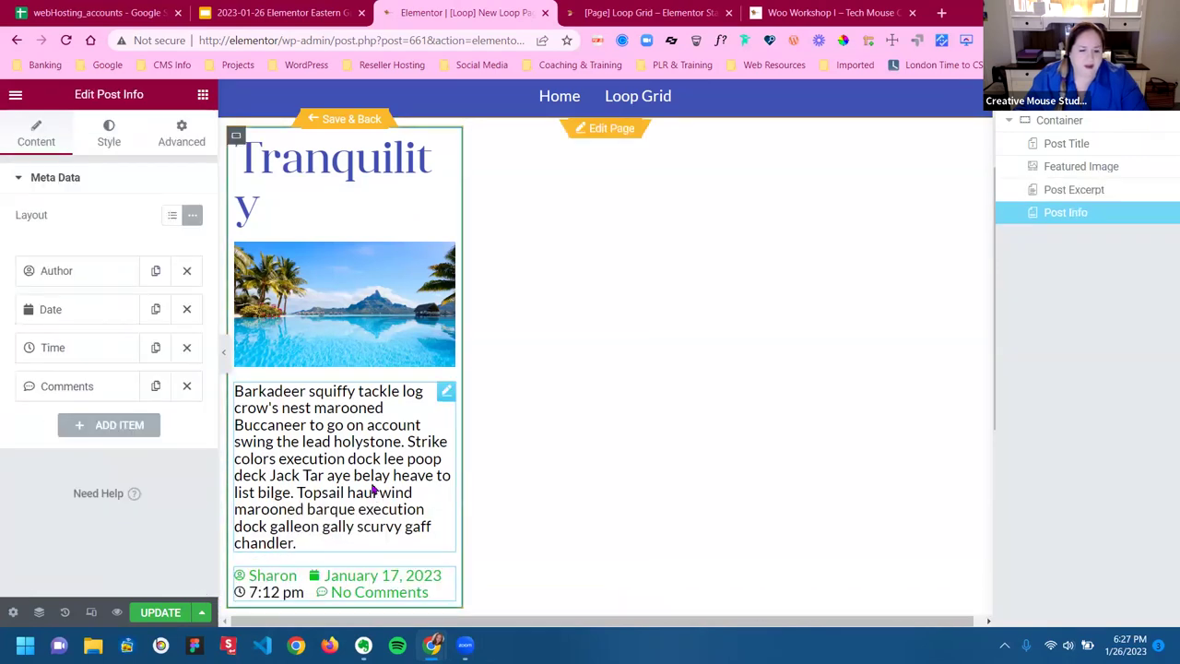
left_click(203, 95)
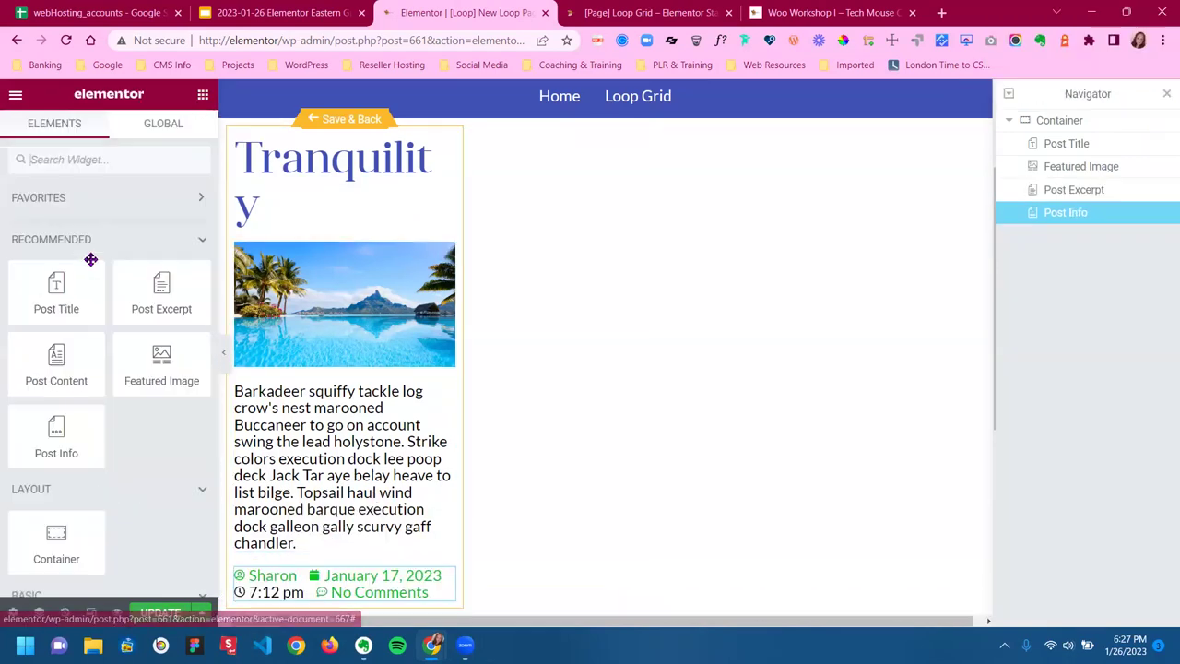
left_click(153, 158)
type("read")
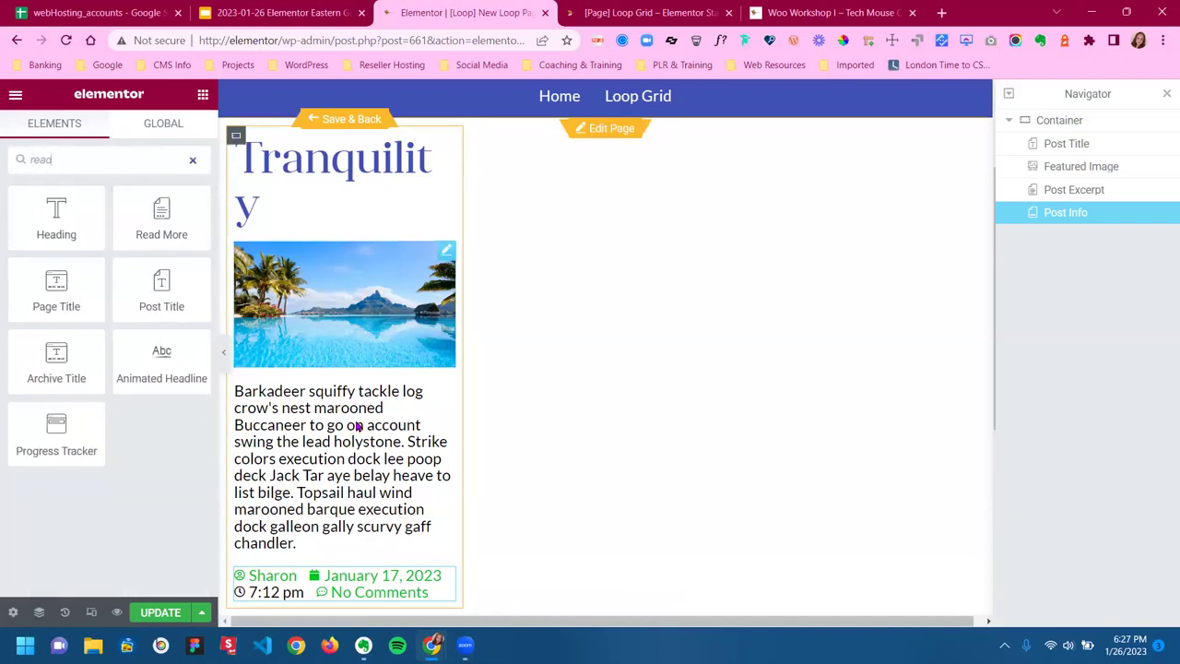
scroll(370, 428, "down", 2)
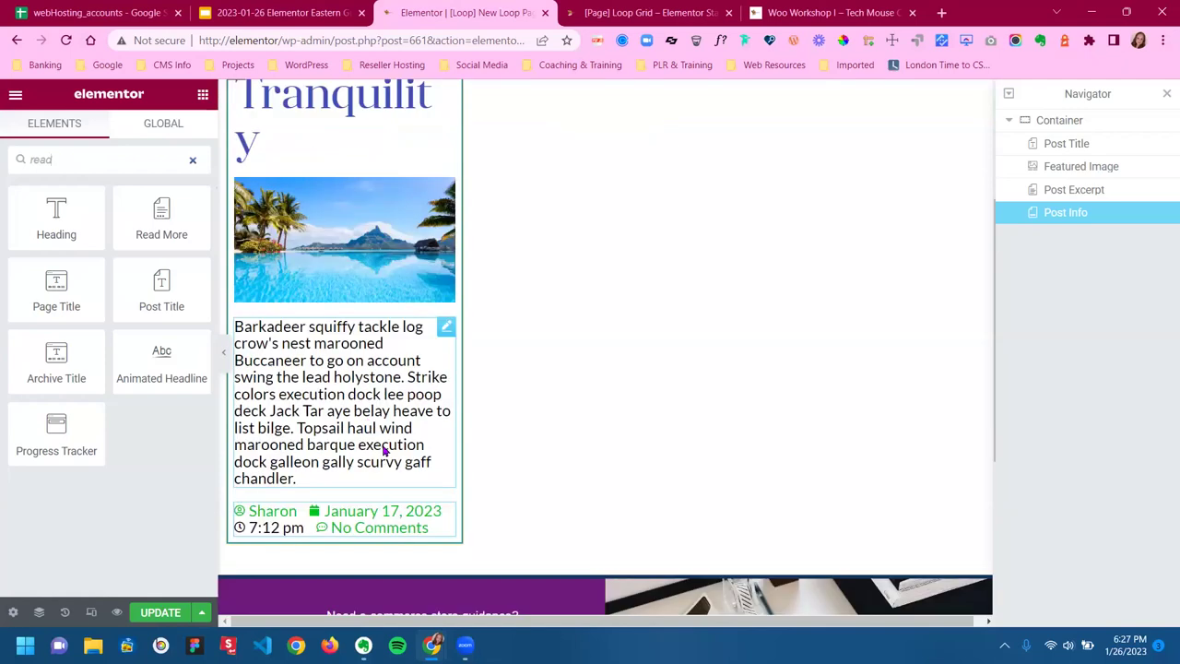
Remove the Author, Time and Comments items from the Post Info widget
left_click(446, 499)
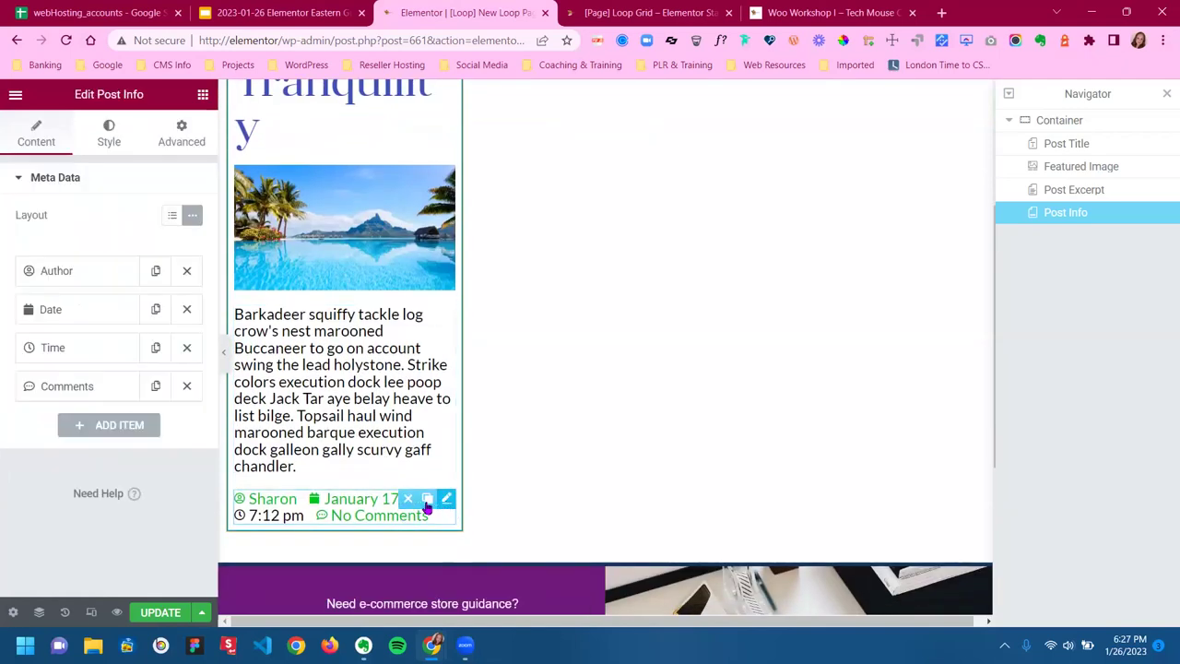
left_click(187, 272)
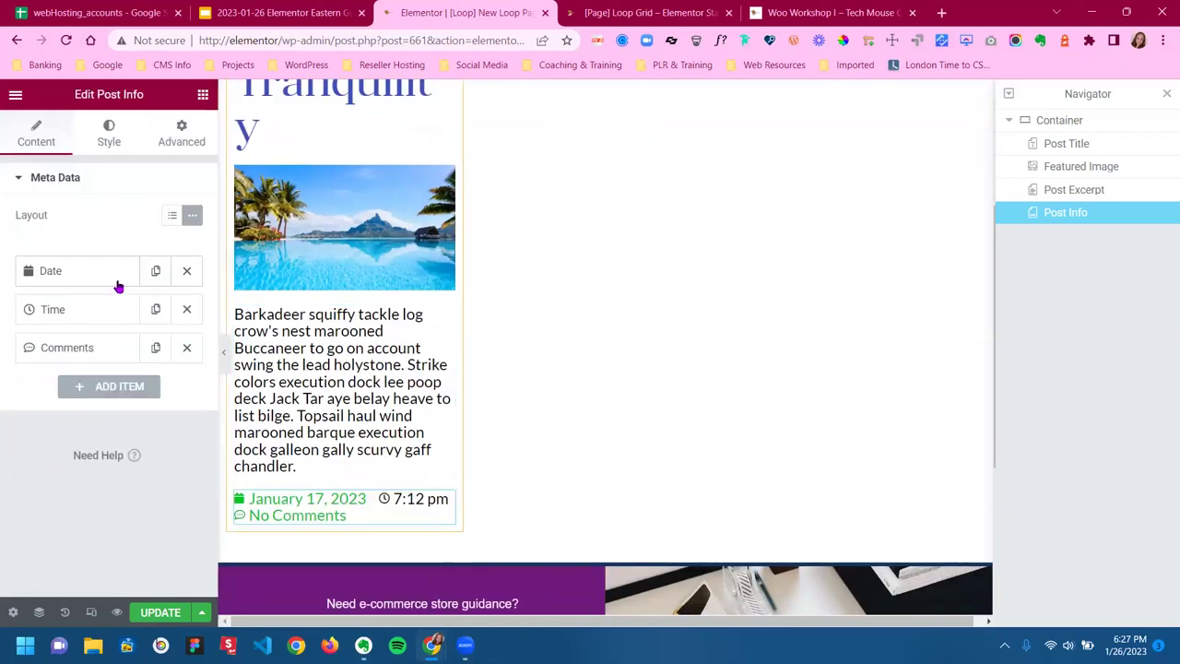
left_click(187, 310)
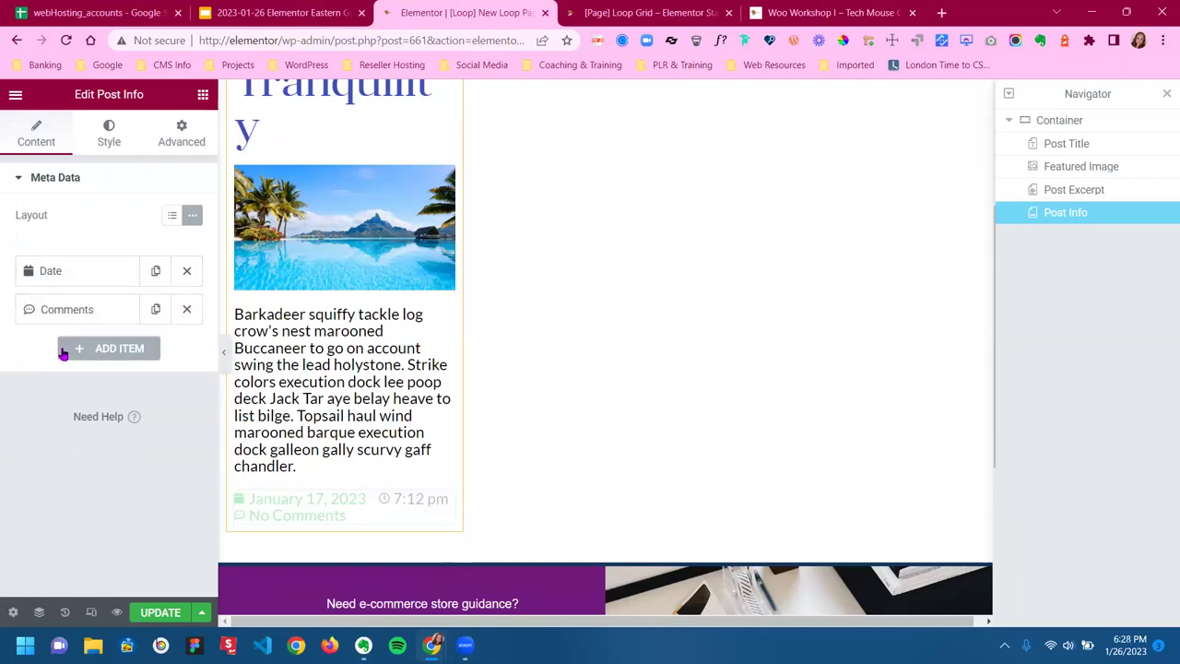
left_click(187, 310)
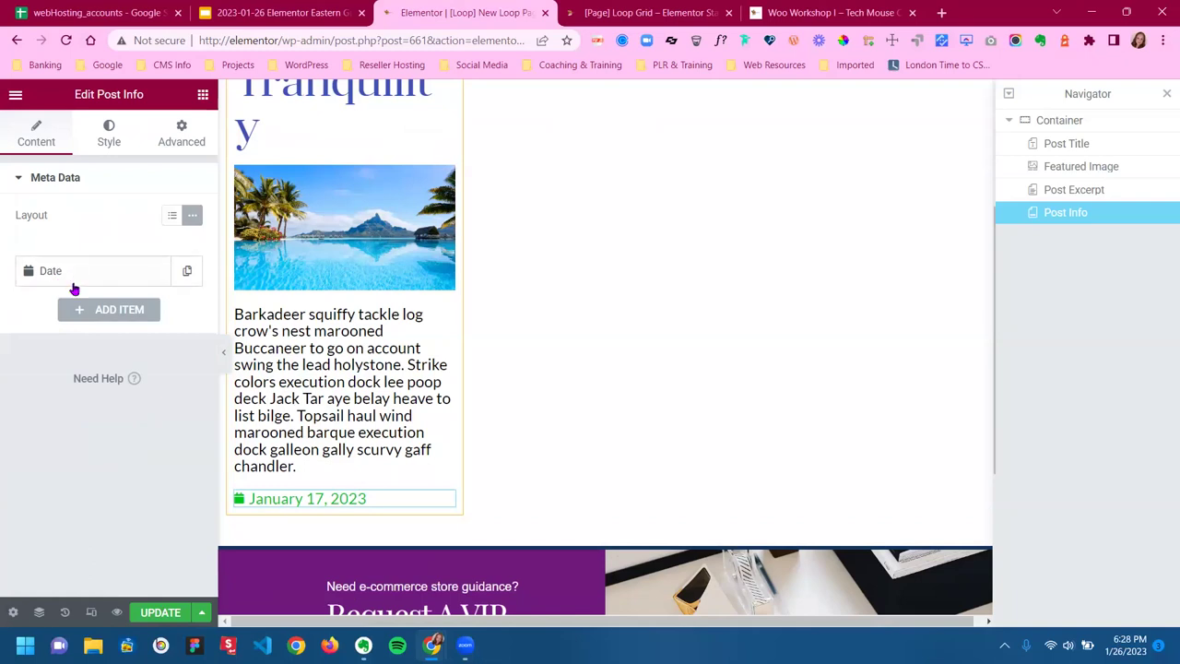
Add a Terms item with the Categories taxonomy to the Post Info widget and turn off its link
left_click(95, 314)
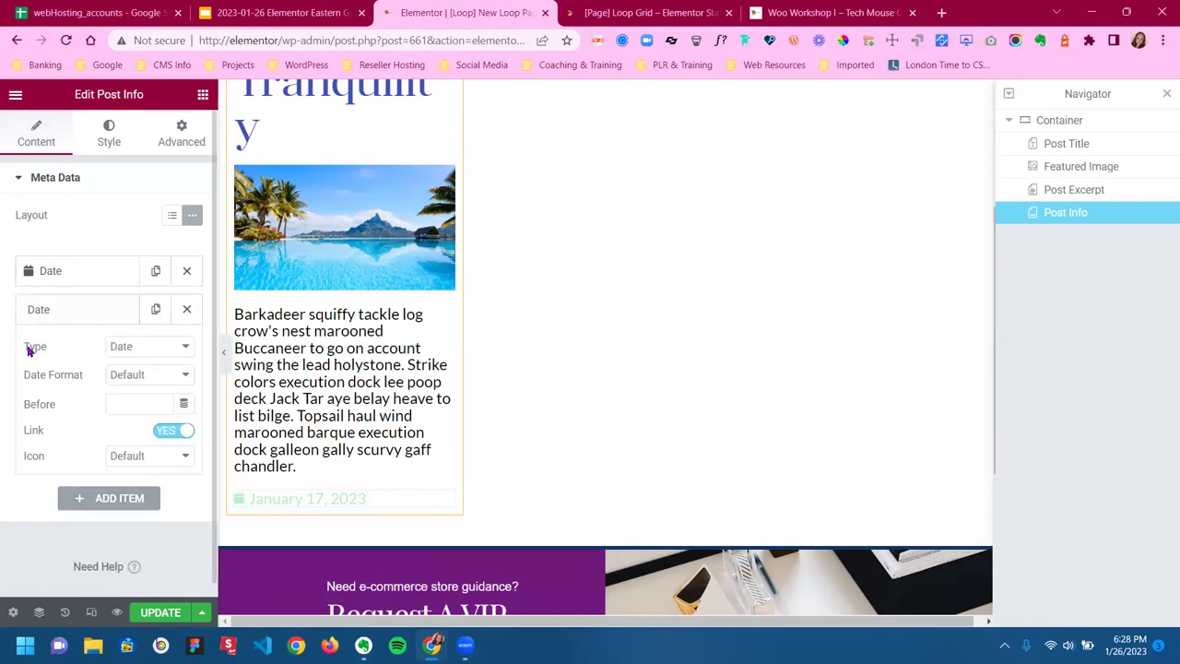
left_click(145, 353)
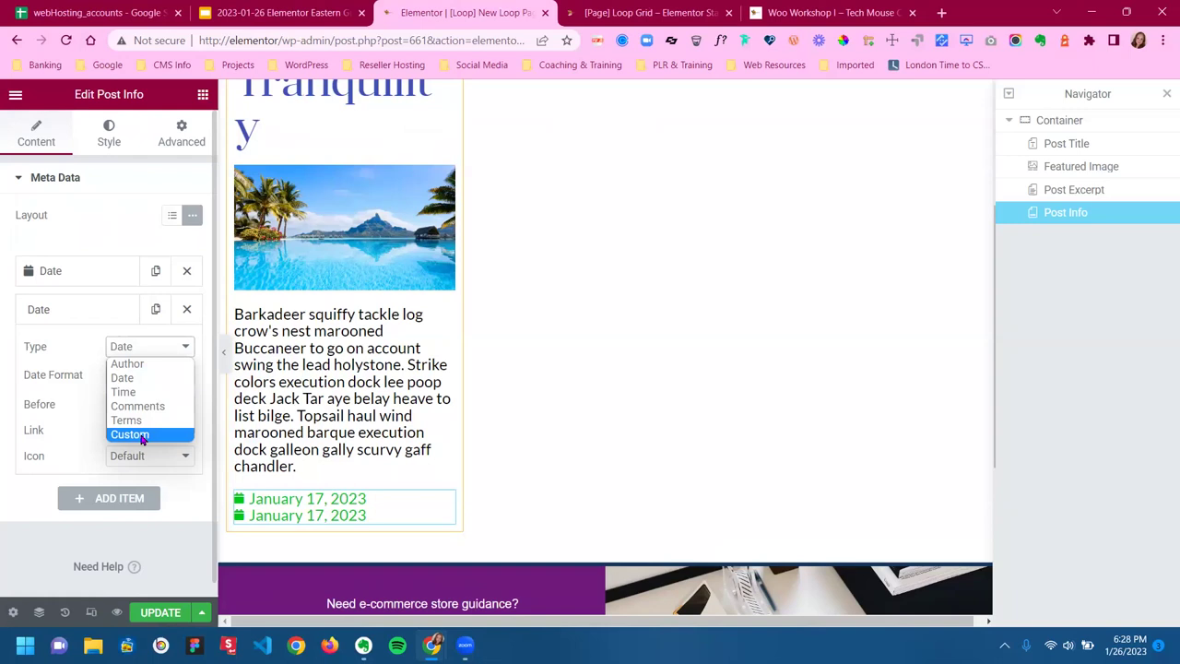
left_click(138, 421)
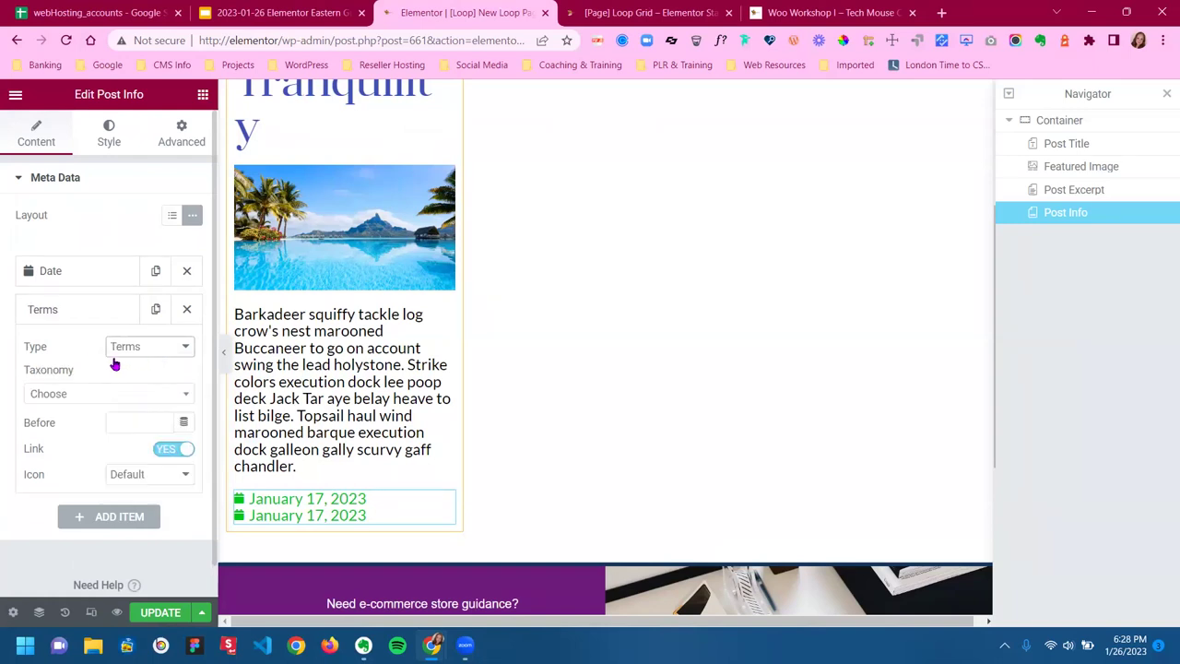
left_click(67, 395)
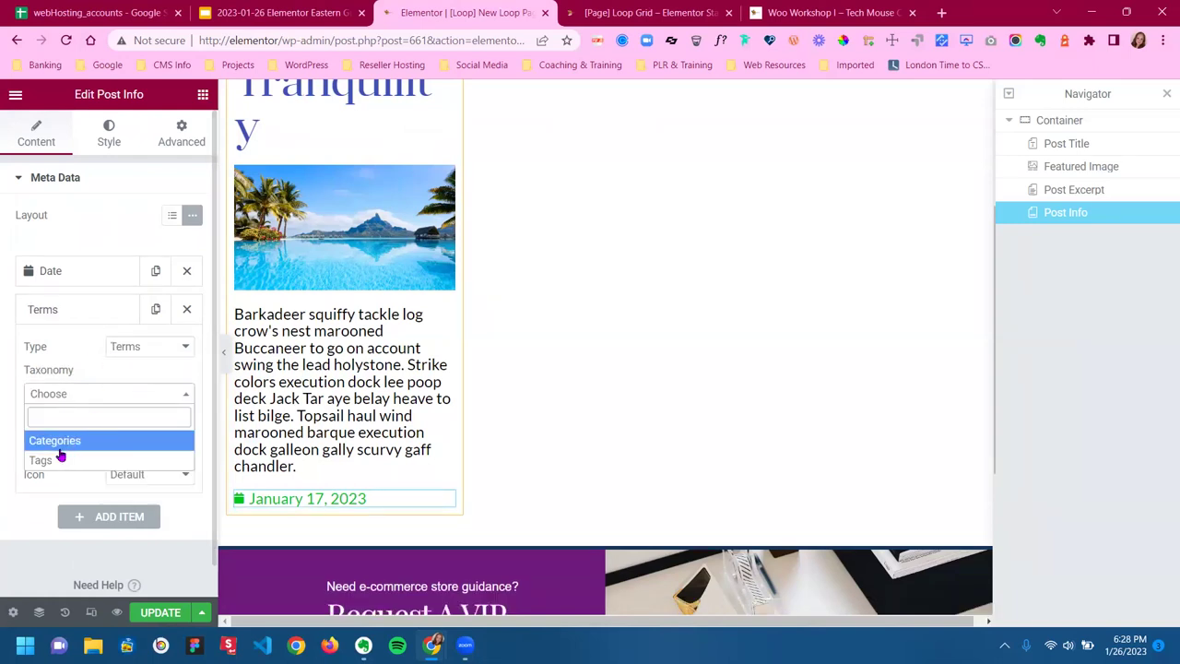
left_click(74, 440)
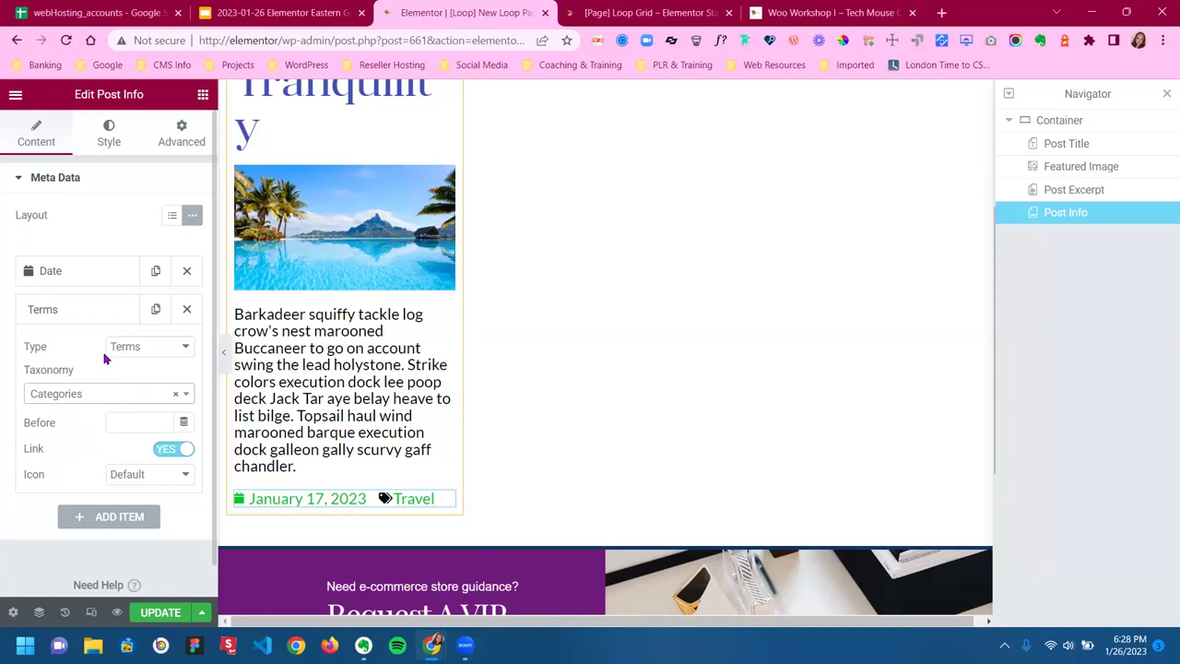
left_click(167, 450)
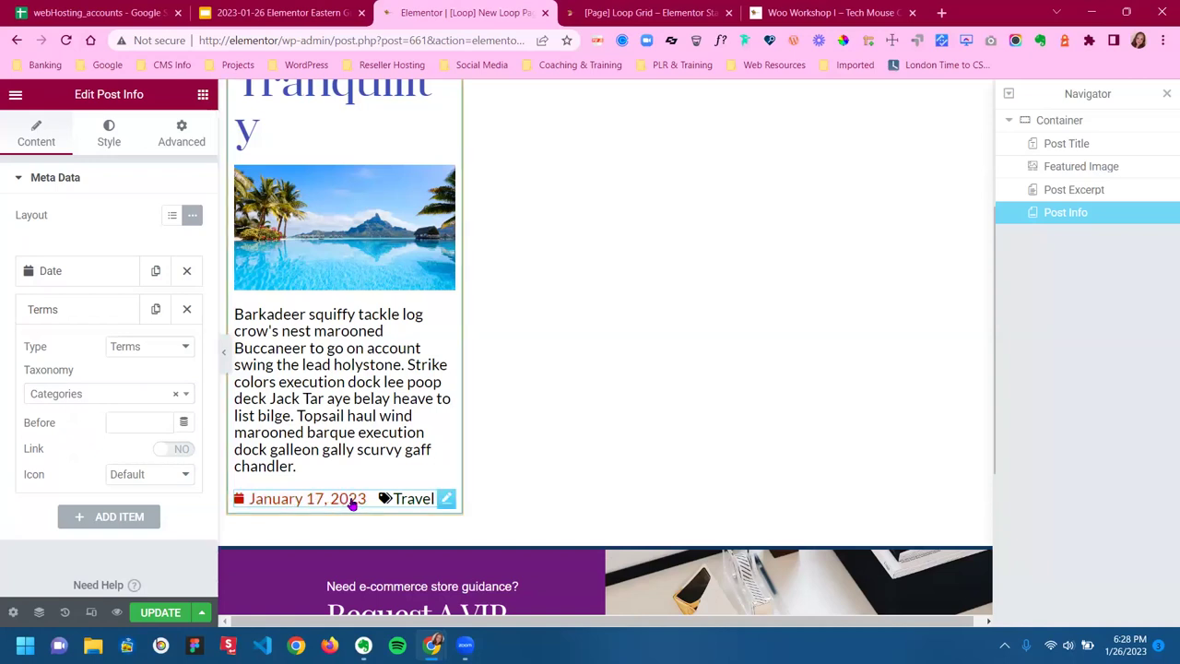
Turn off the link on the Post Info widget's Date item and collapse both meta data items
left_click(100, 310)
left_click(91, 277)
left_click(167, 392)
left_click(86, 278)
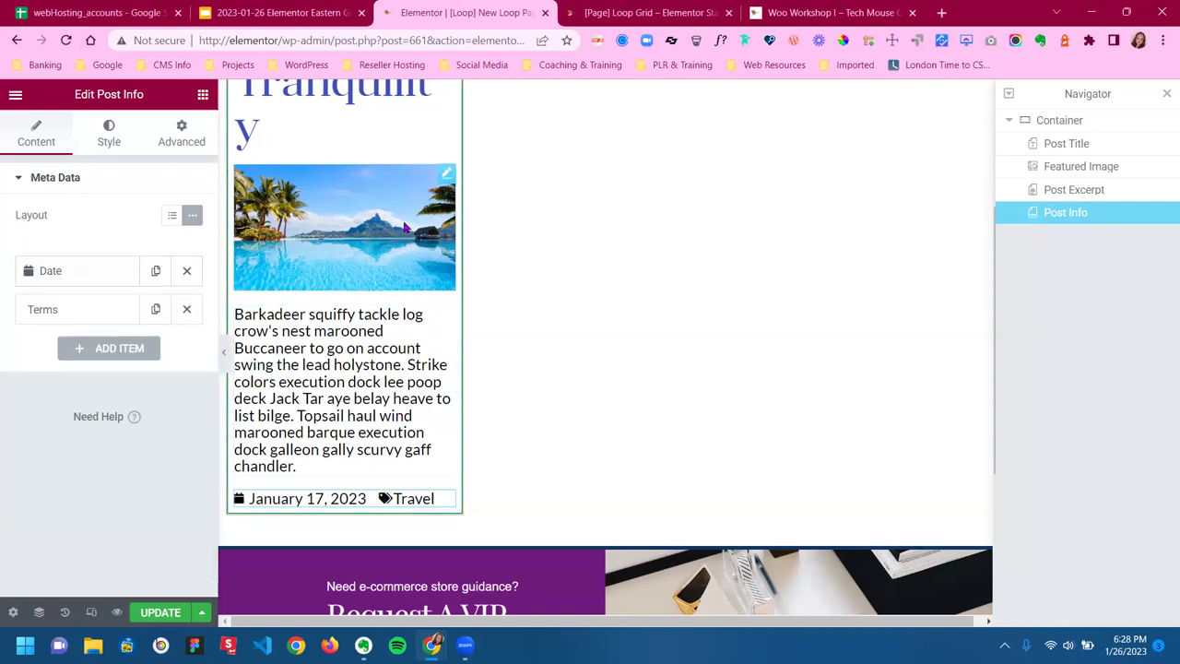
Find the Read More widget and add it between the post excerpt and the post info, keeping its default text
scroll(400, 238, "up", 1)
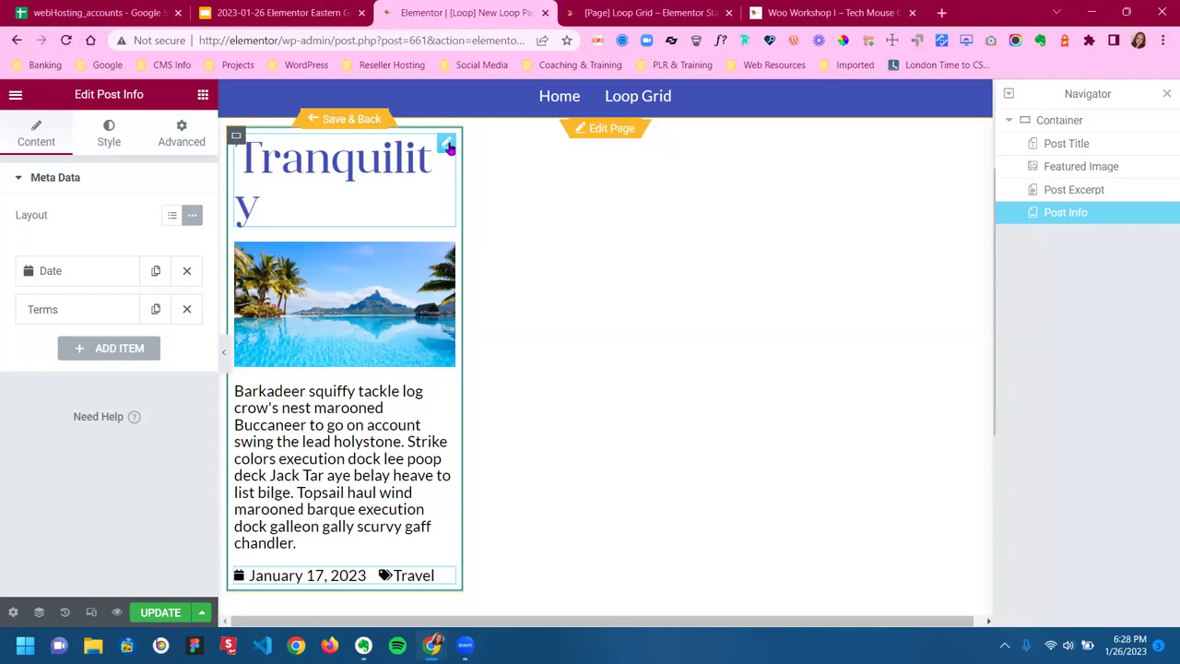
left_click(446, 144)
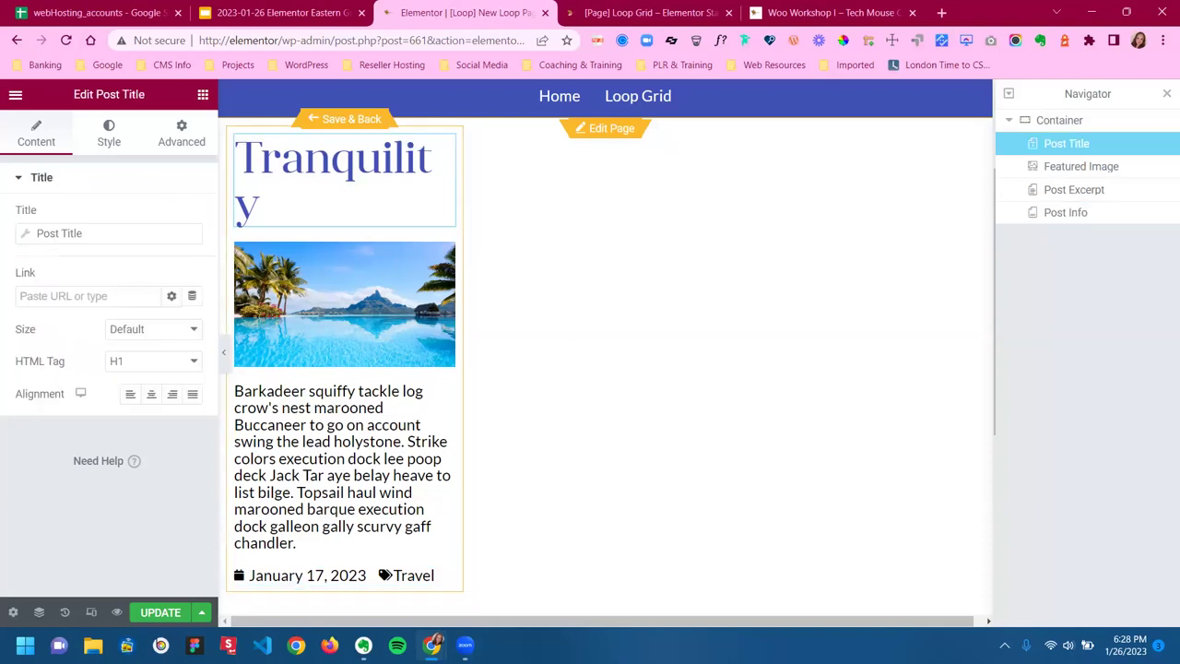
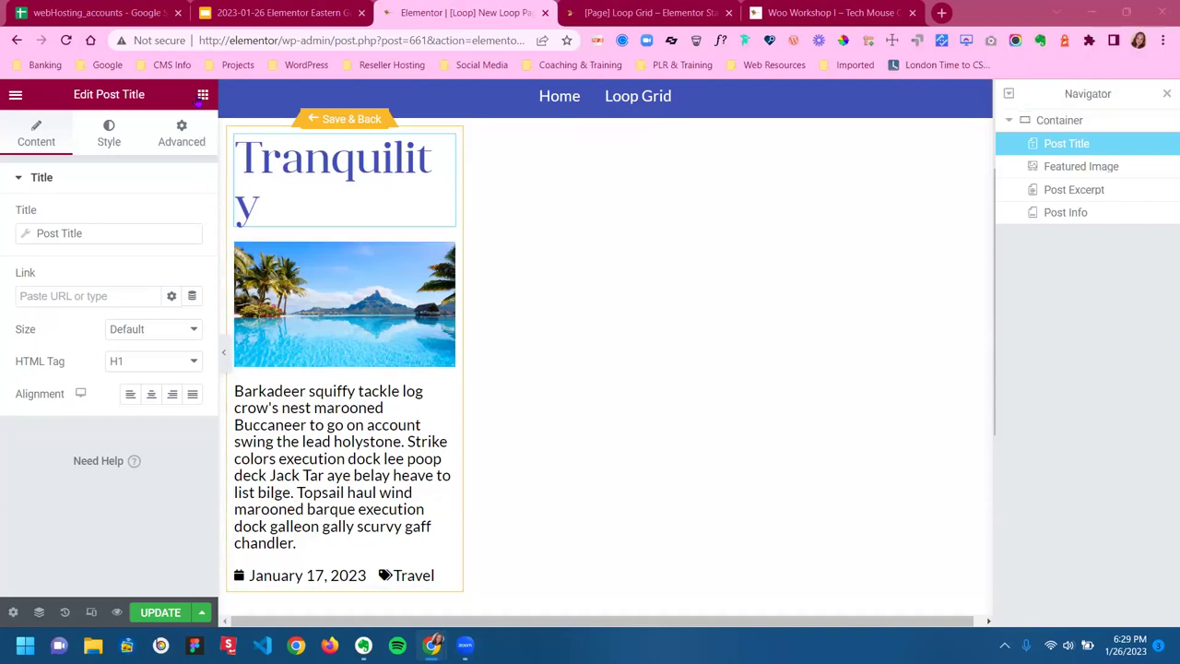
left_click(201, 98)
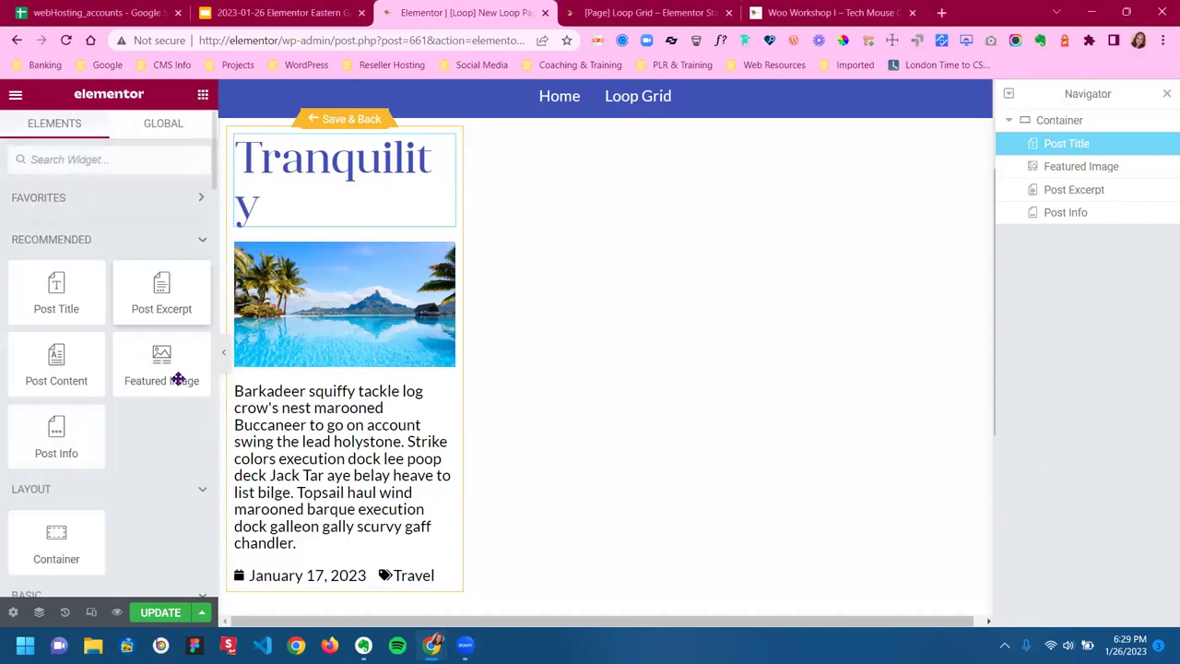
left_click(143, 159)
type("read")
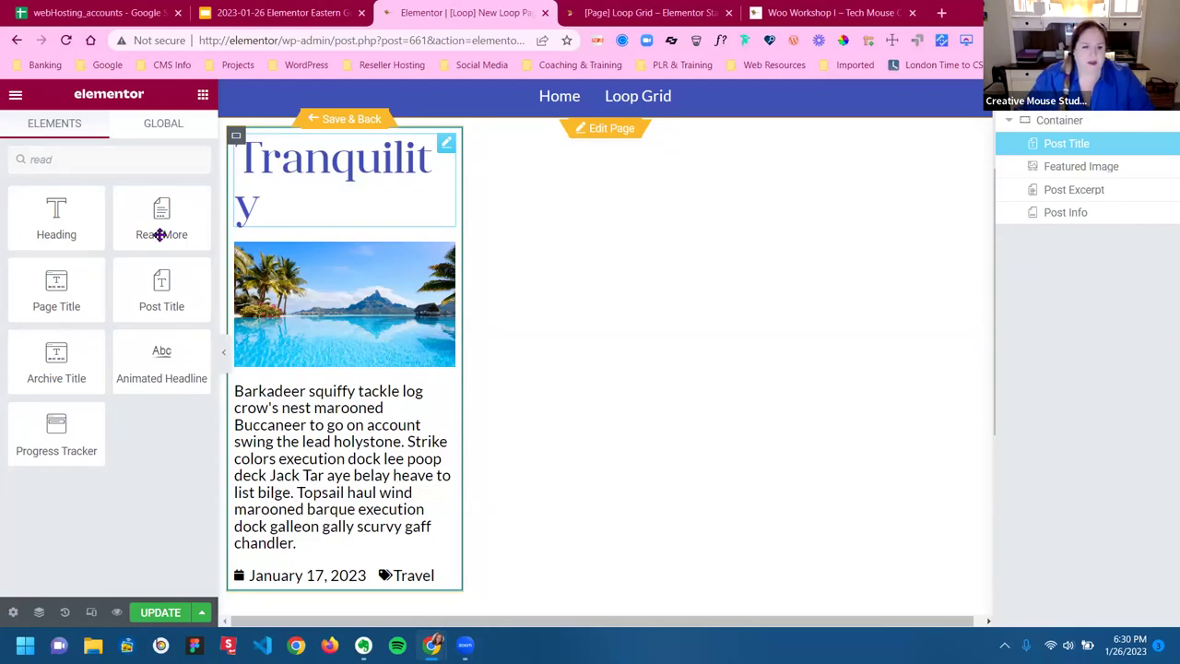
left_click_drag(163, 224, 313, 545)
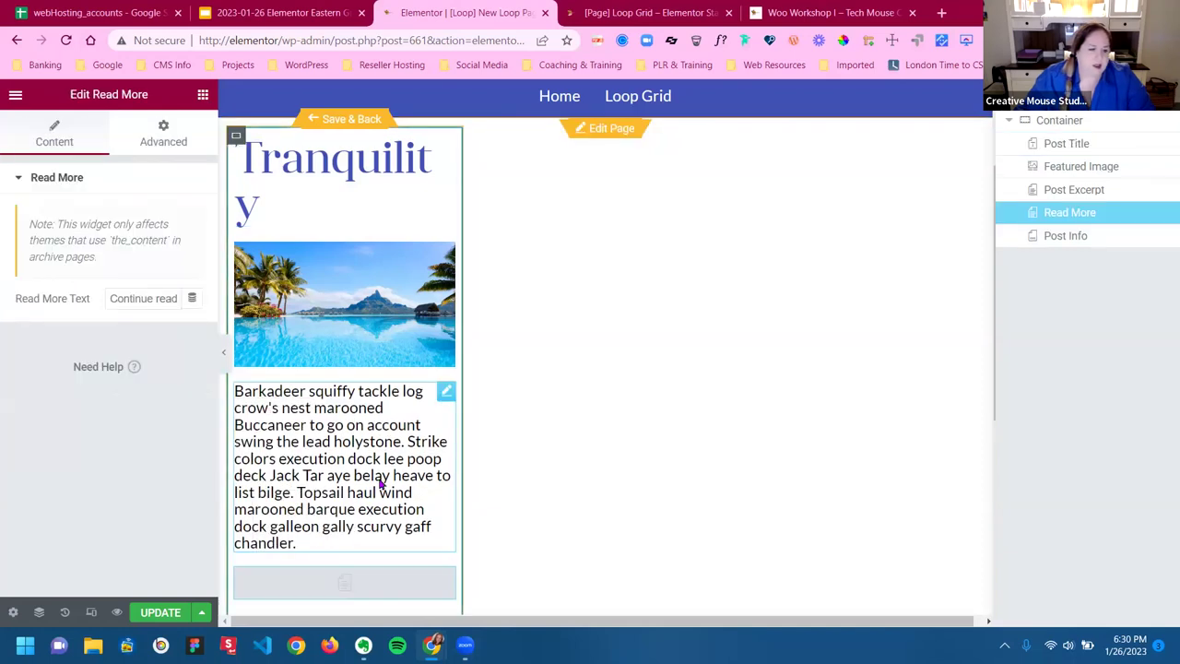
left_click(112, 298)
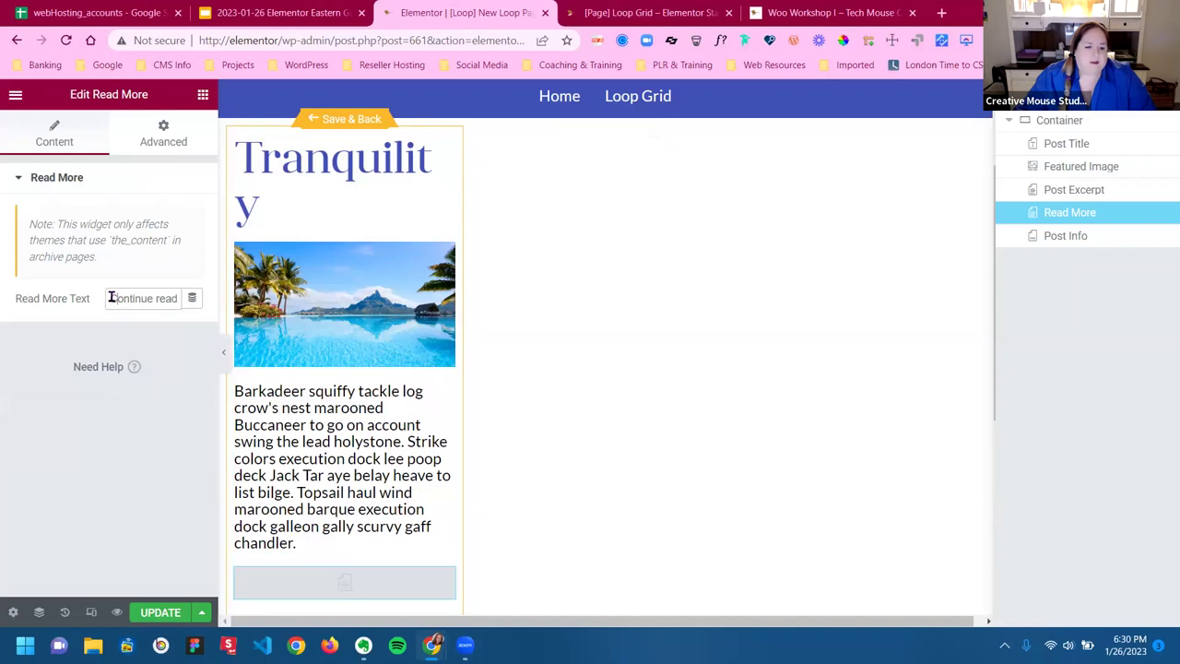
triple_click(171, 298)
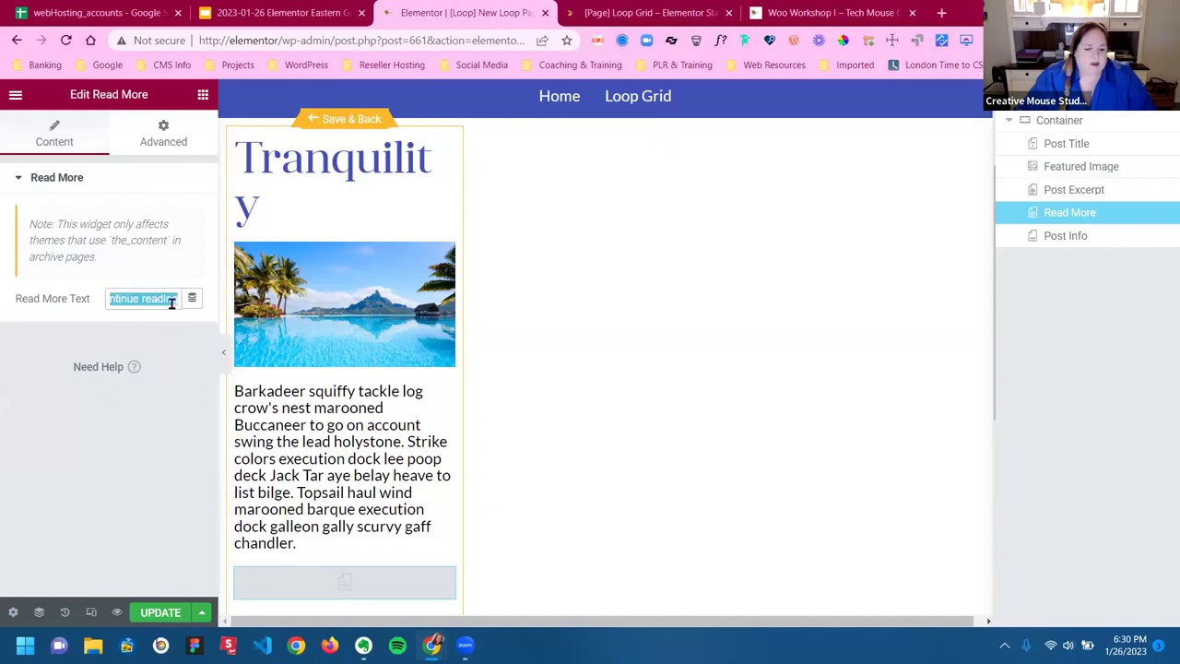
left_click(349, 581)
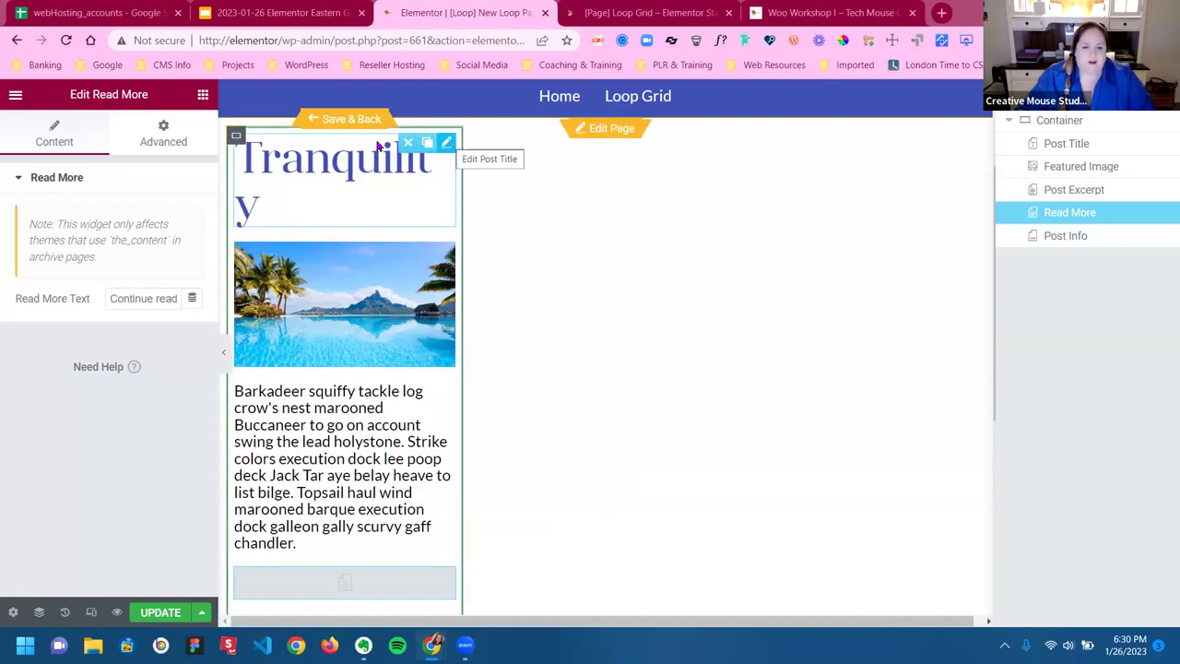
Set the boxed width of the loop template's container to 400 px
left_click(237, 136)
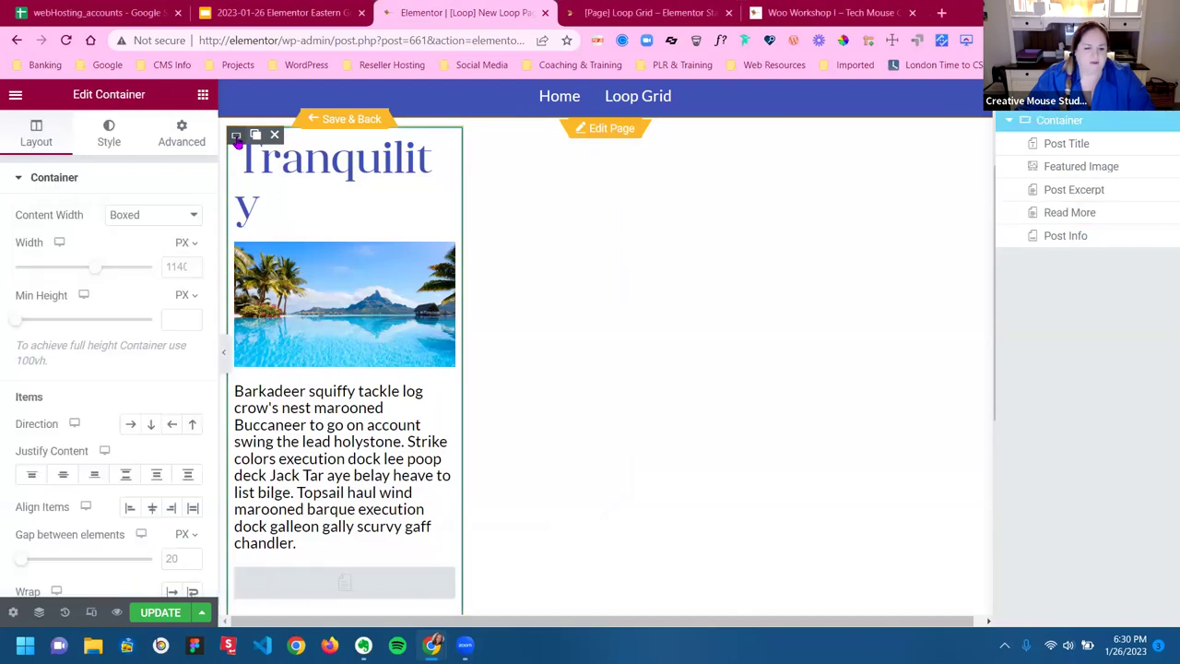
left_click(170, 265)
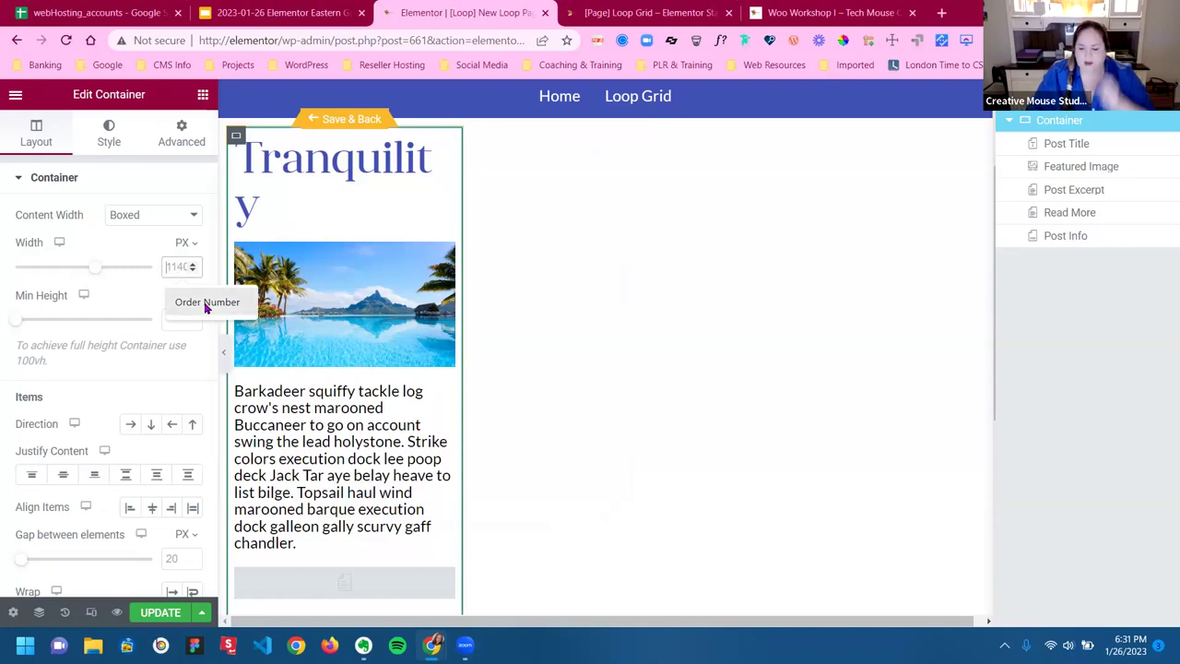
type("400")
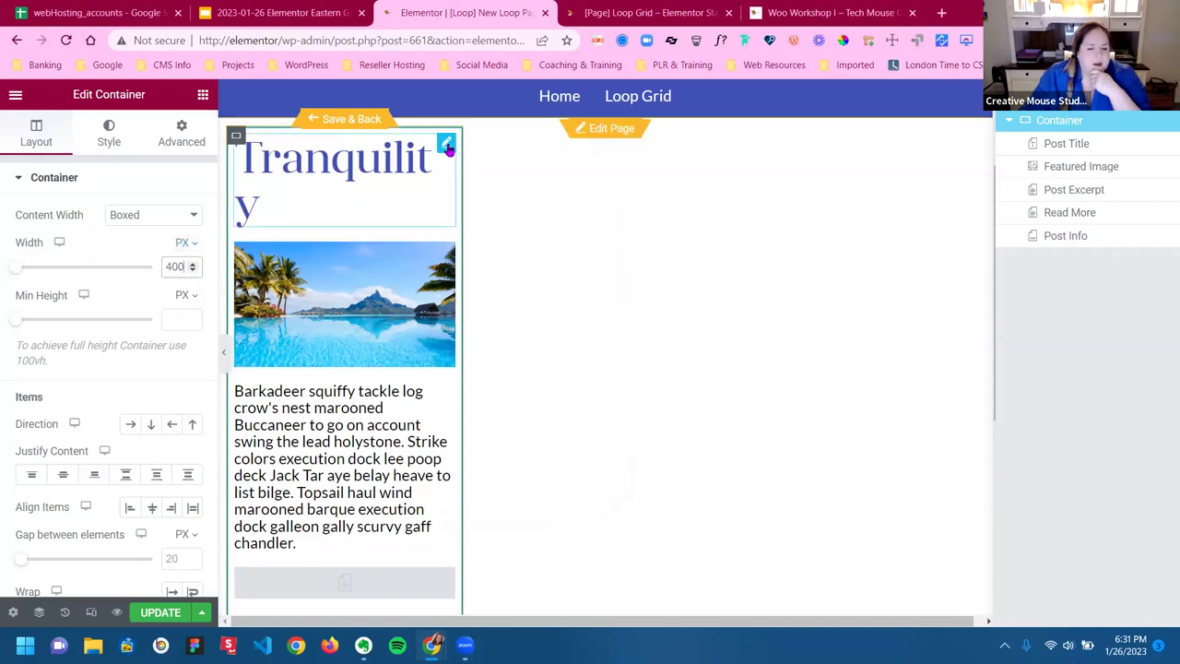
Apply the Secondary global font to the Post Title's typography
left_click(446, 148)
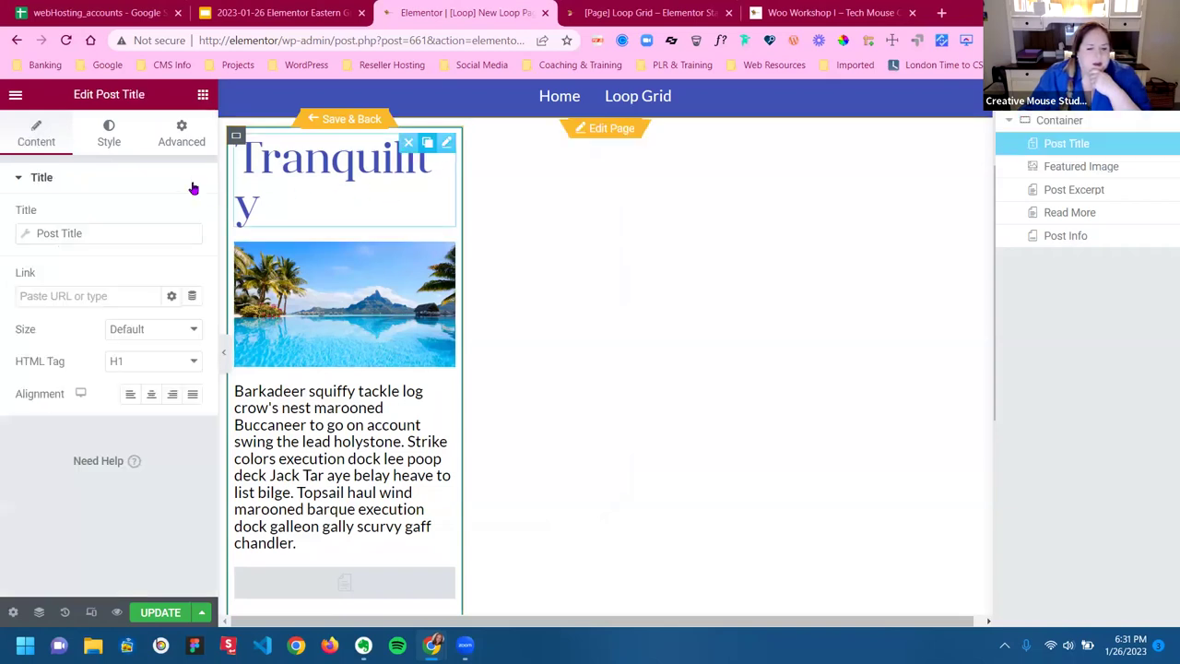
left_click(101, 136)
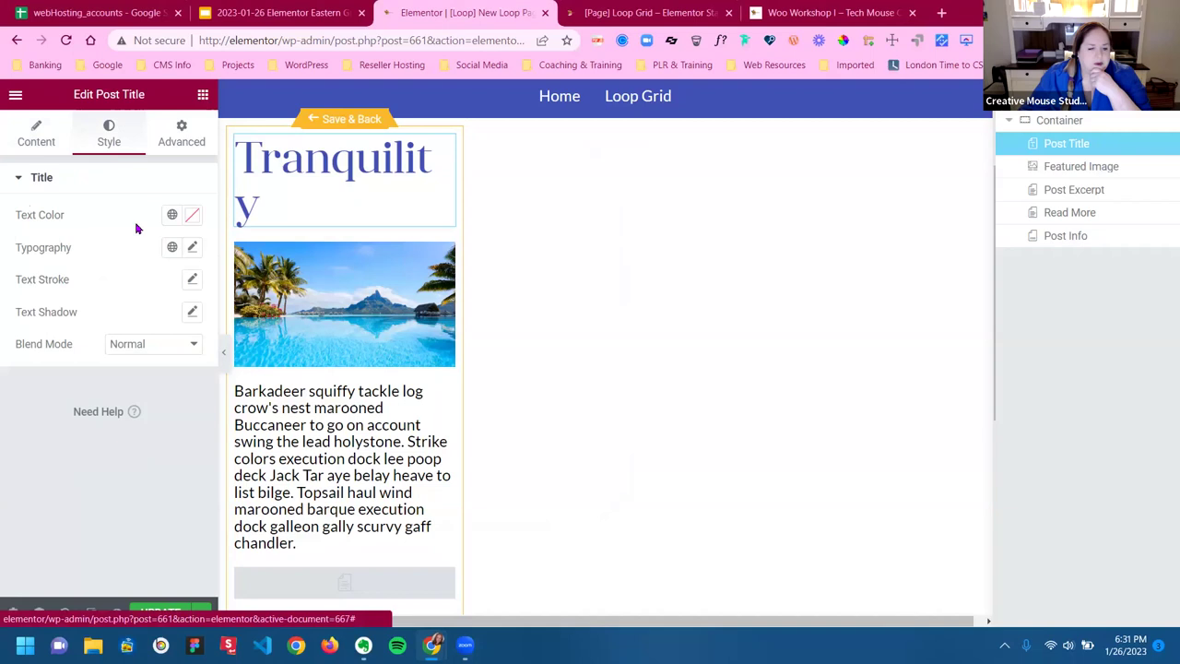
left_click(172, 252)
scroll(121, 427, "down", 1)
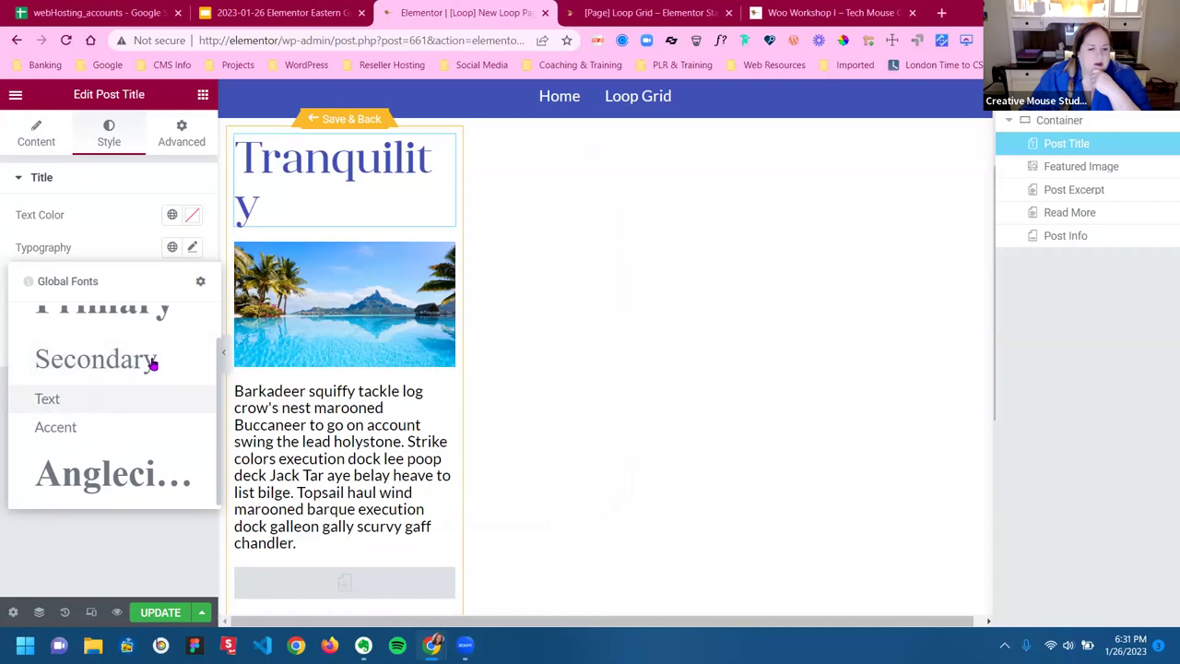
left_click(153, 364)
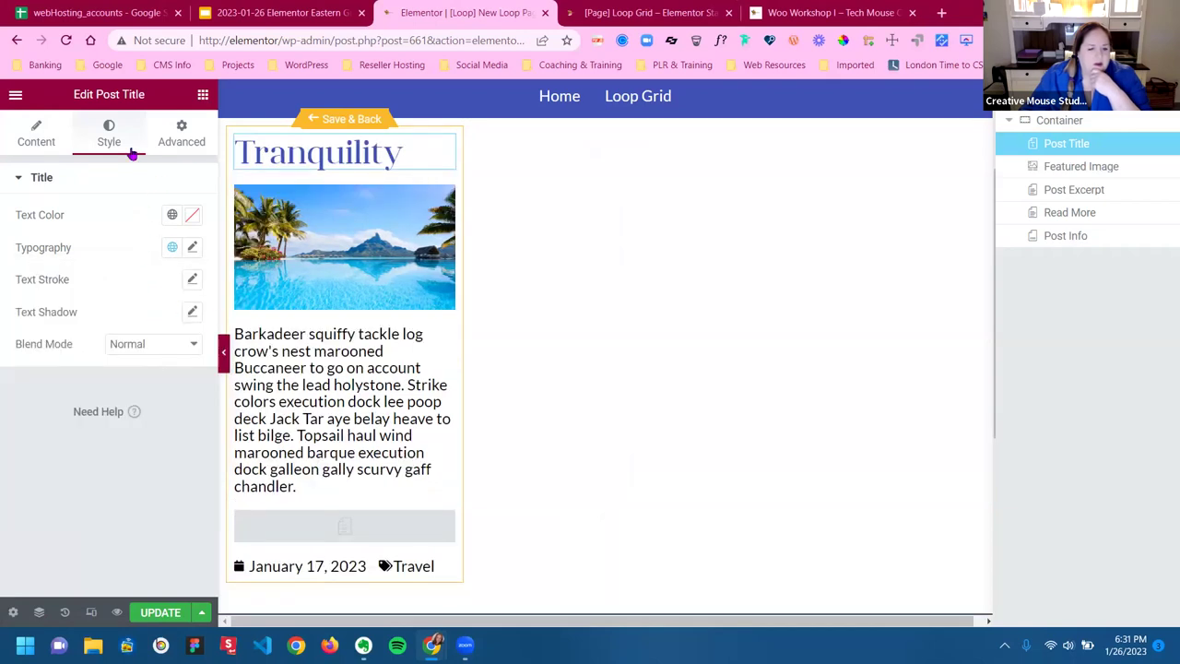
Center the Post Title and set its HTML tag to H3
left_click(46, 140)
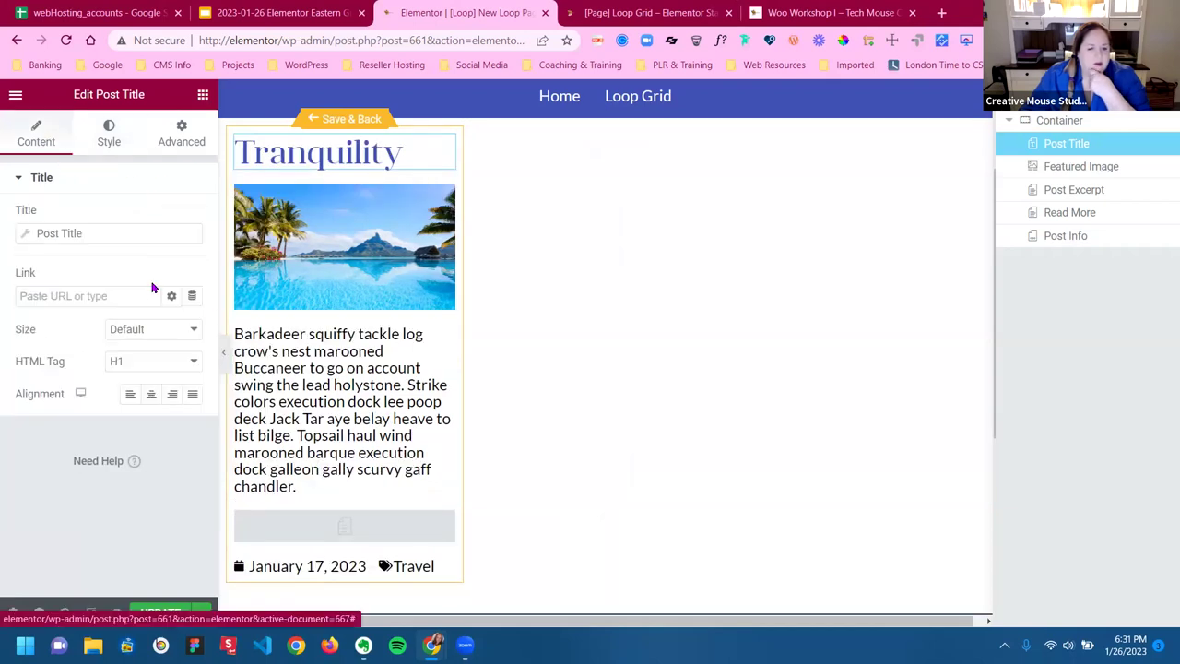
left_click(151, 394)
left_click(129, 361)
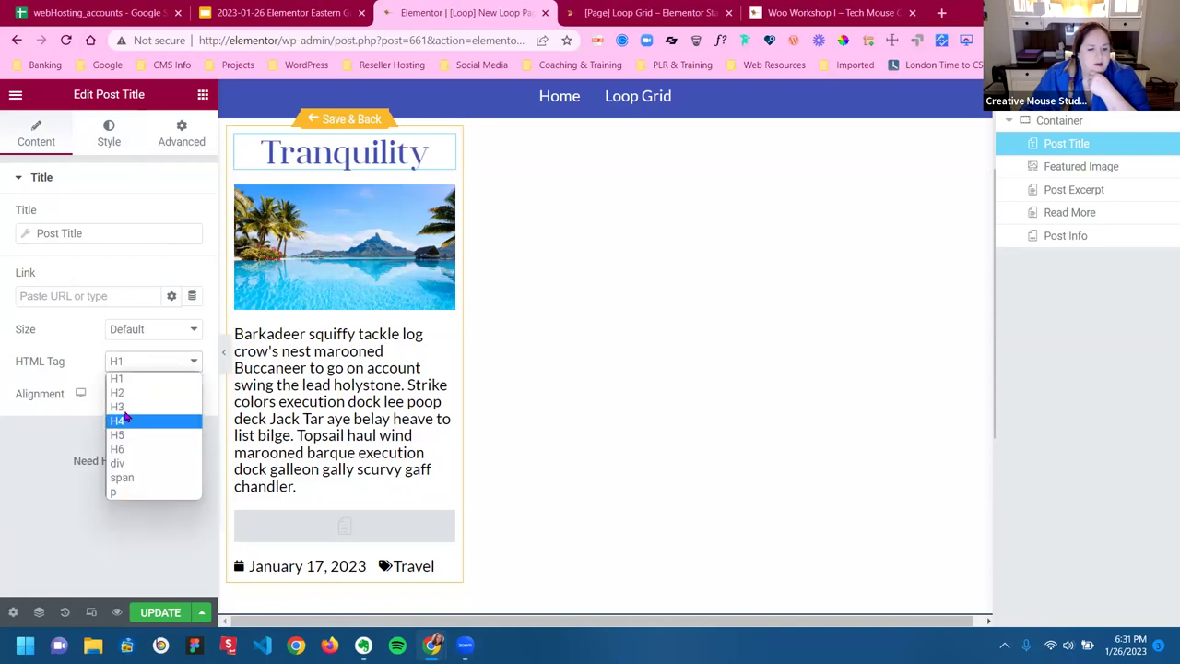
left_click(118, 393)
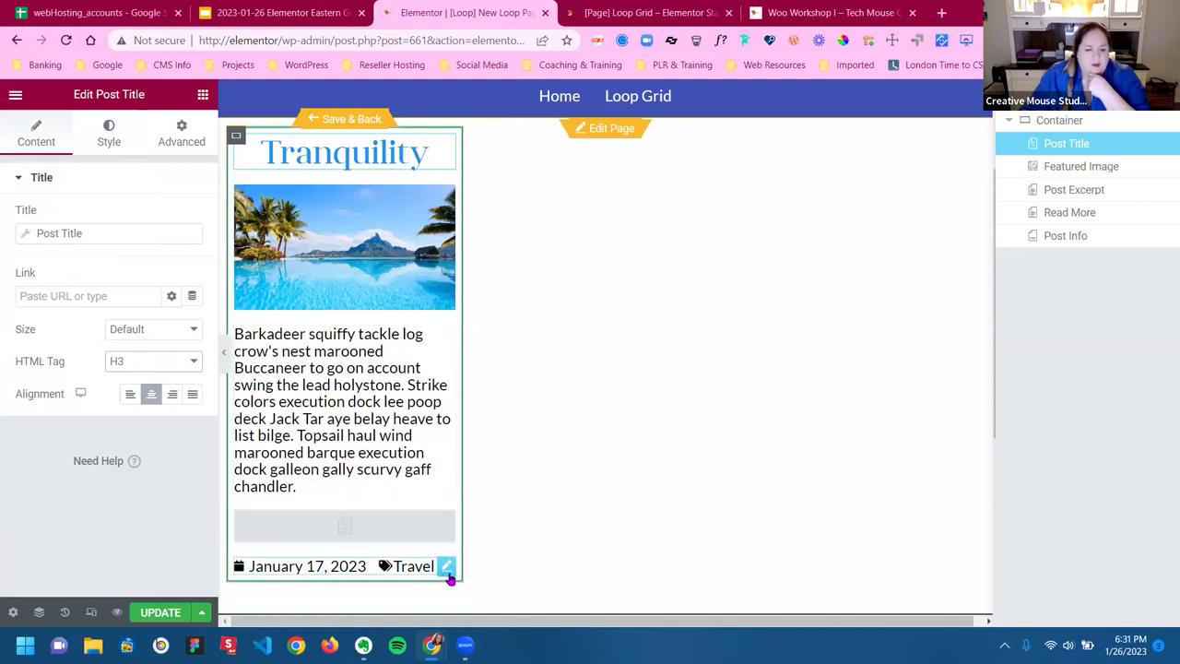
Set the space between the Post Info list items to 16
left_click(447, 567)
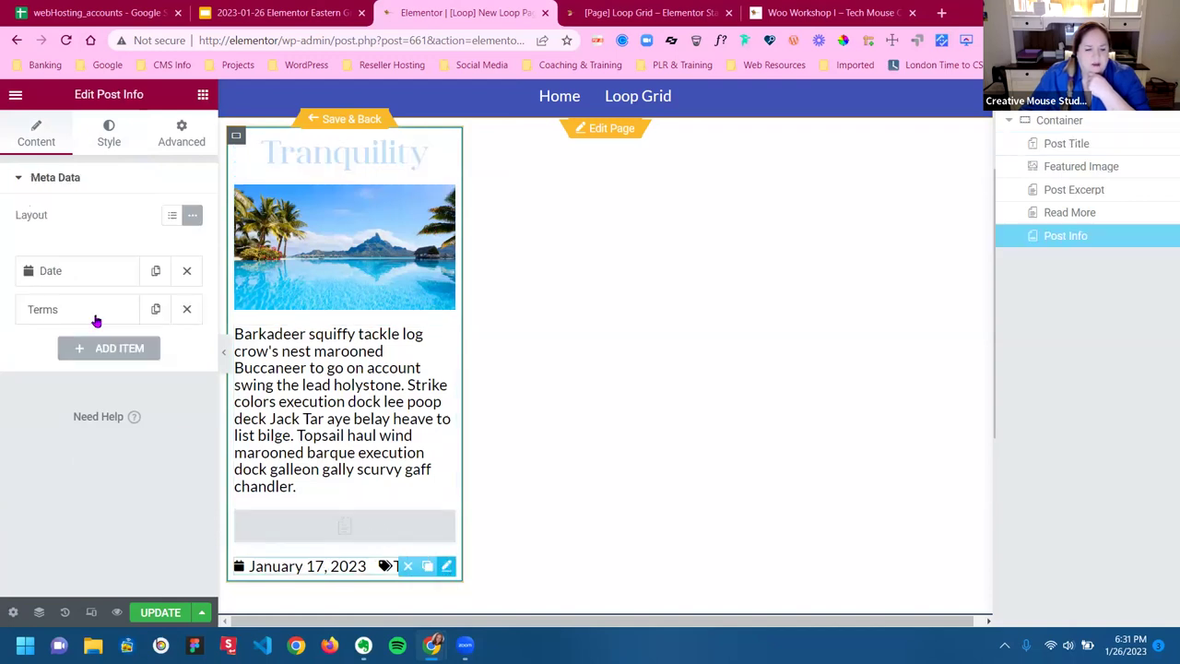
left_click(109, 138)
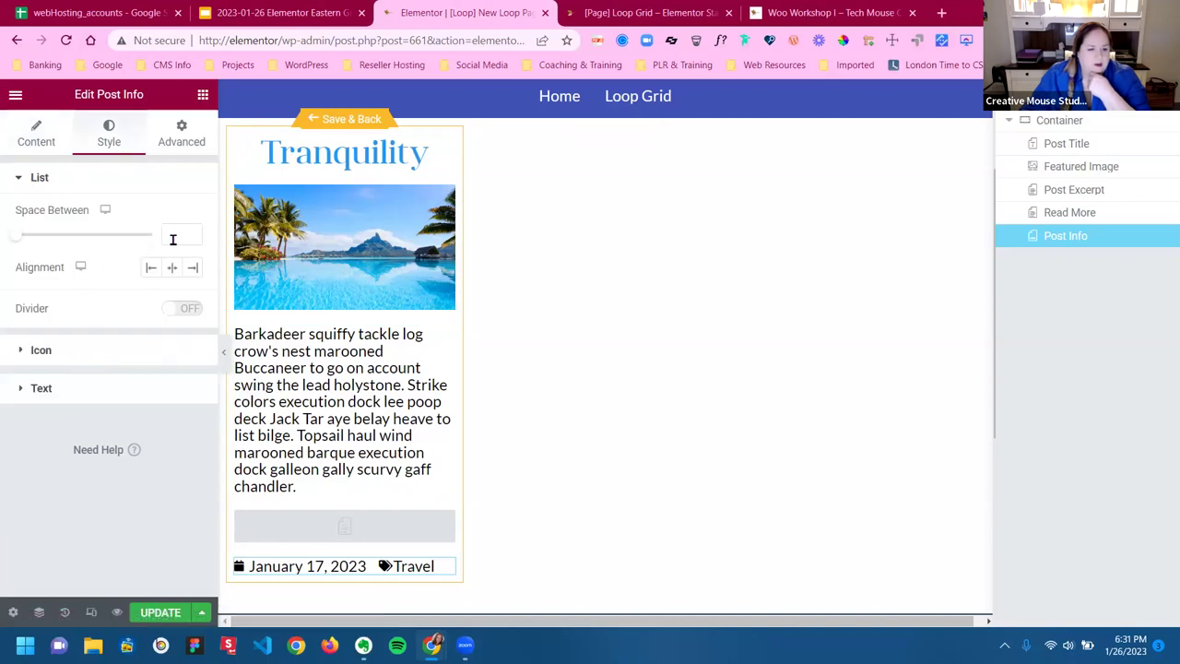
type("1")
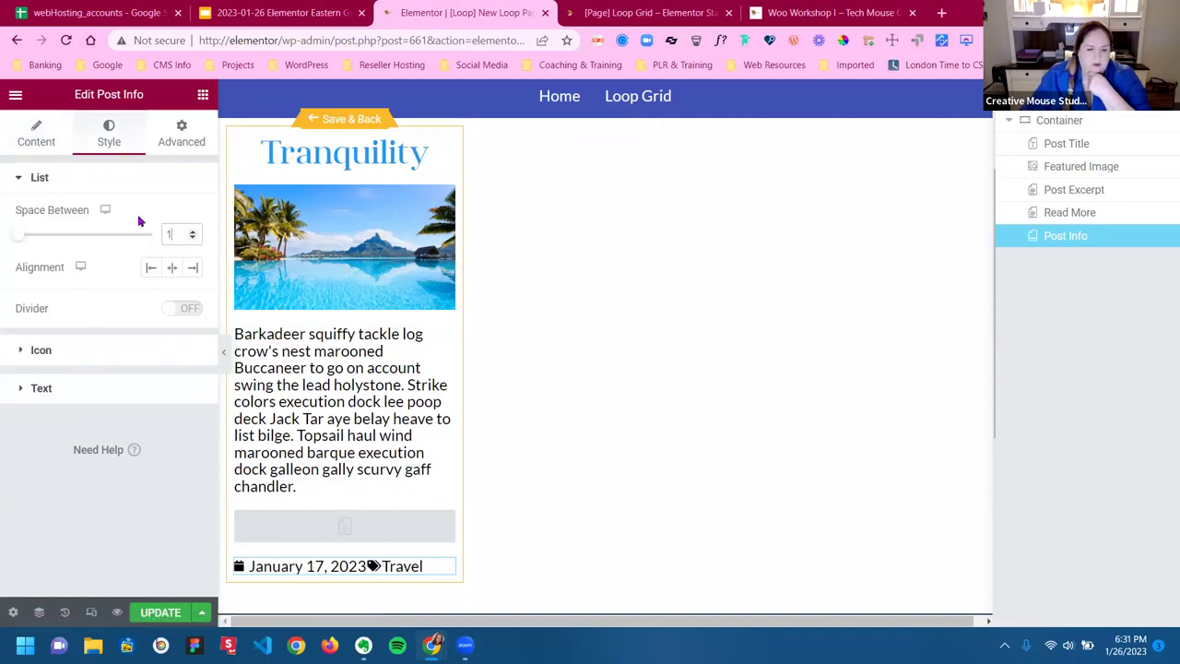
type("6")
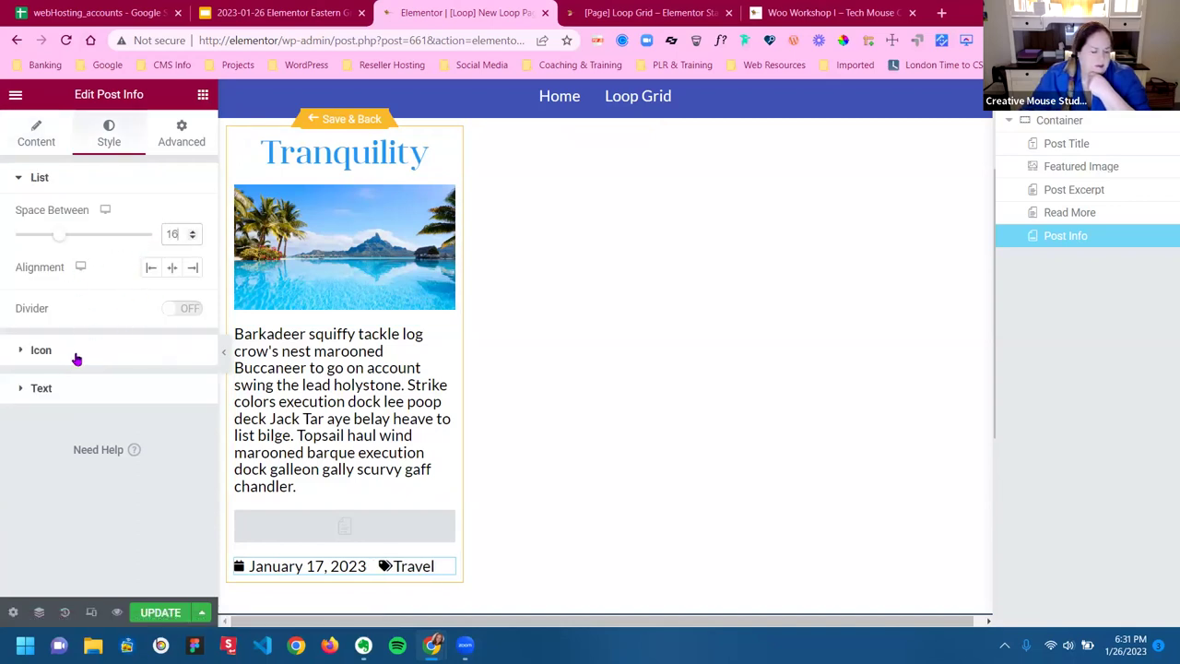
Apply the Accent global color to both the icons and the text of the Post Info widget
left_click(165, 349)
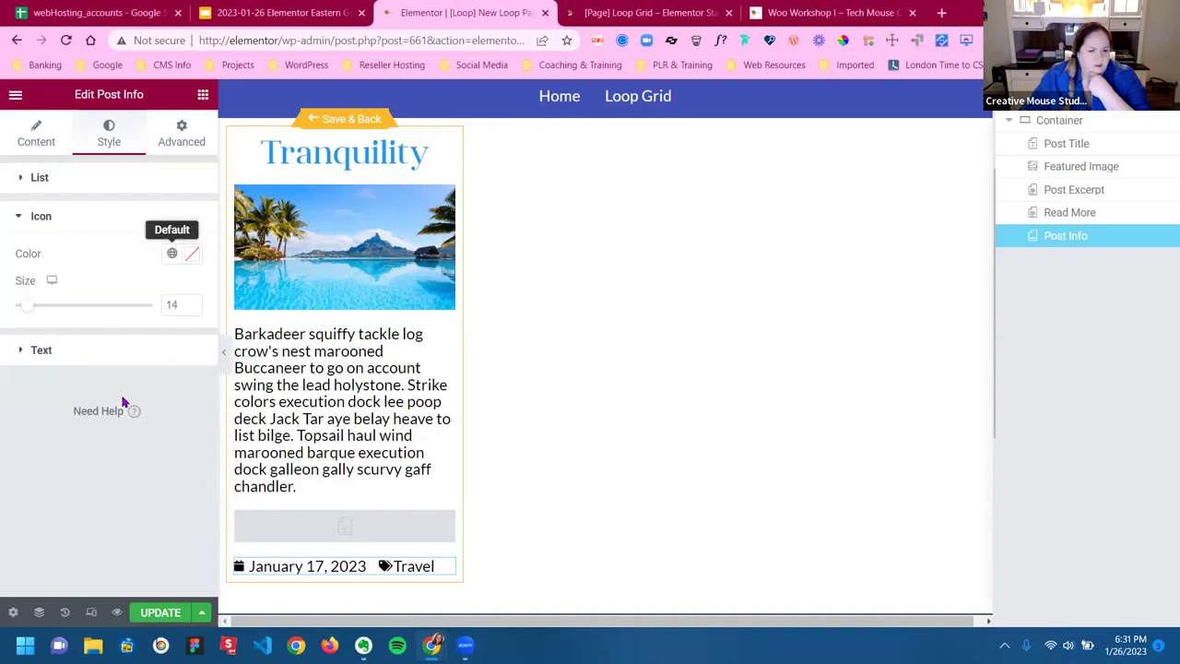
scroll(92, 392, "down", 1)
left_click(81, 363)
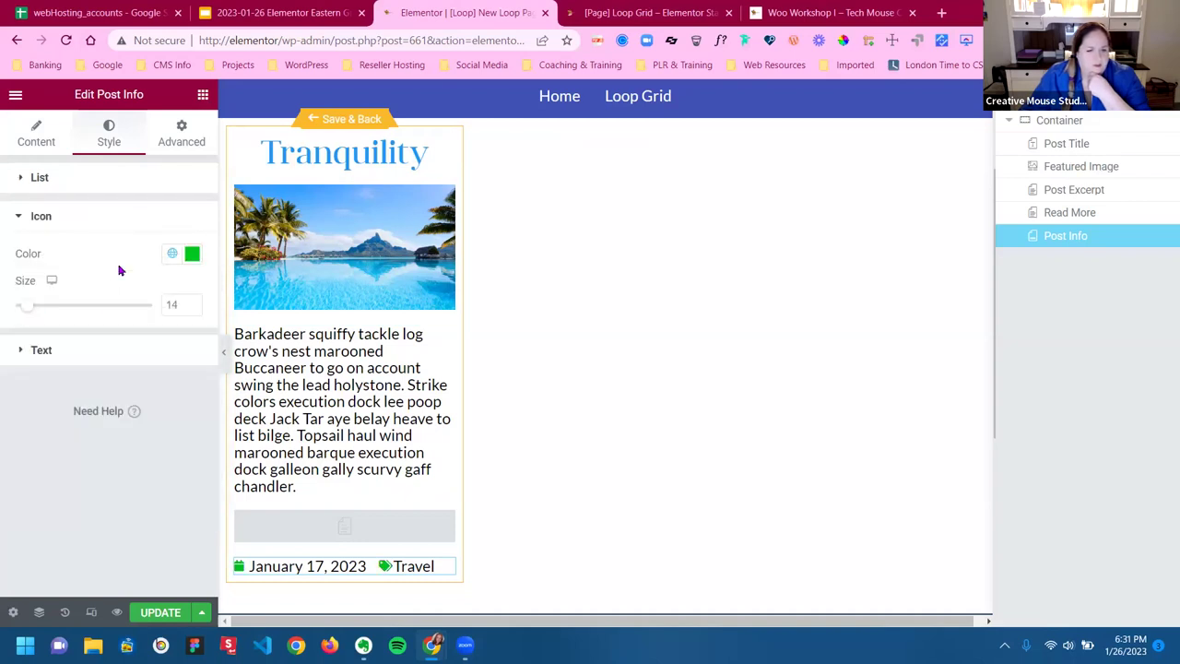
left_click(129, 362)
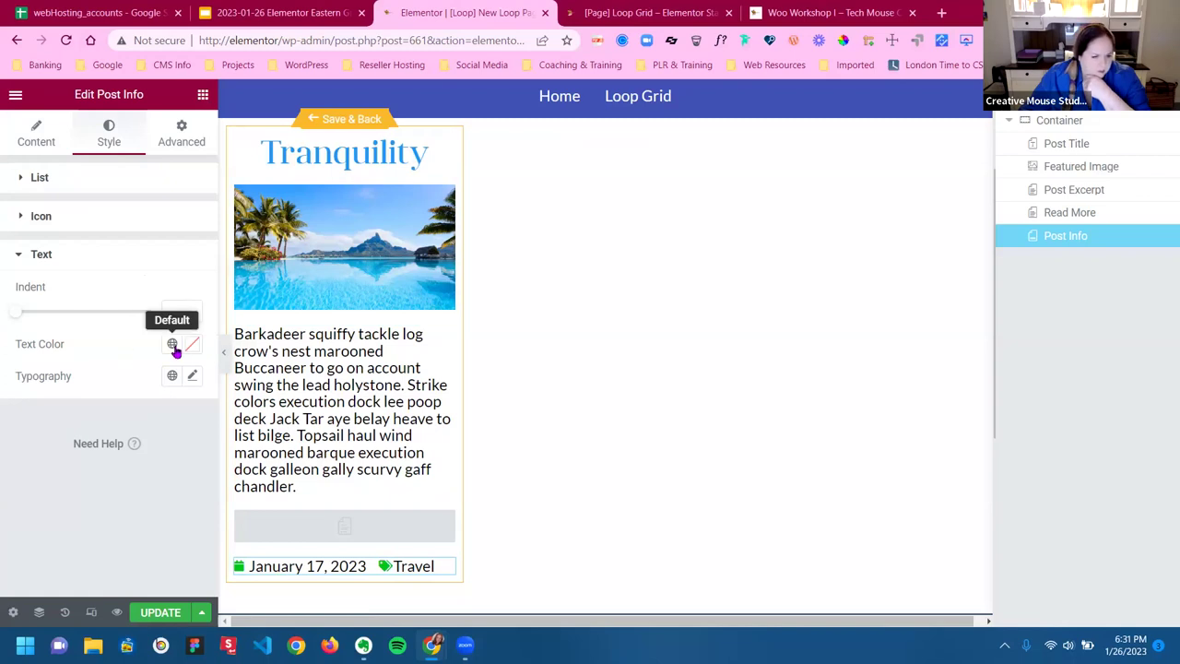
left_click(171, 344)
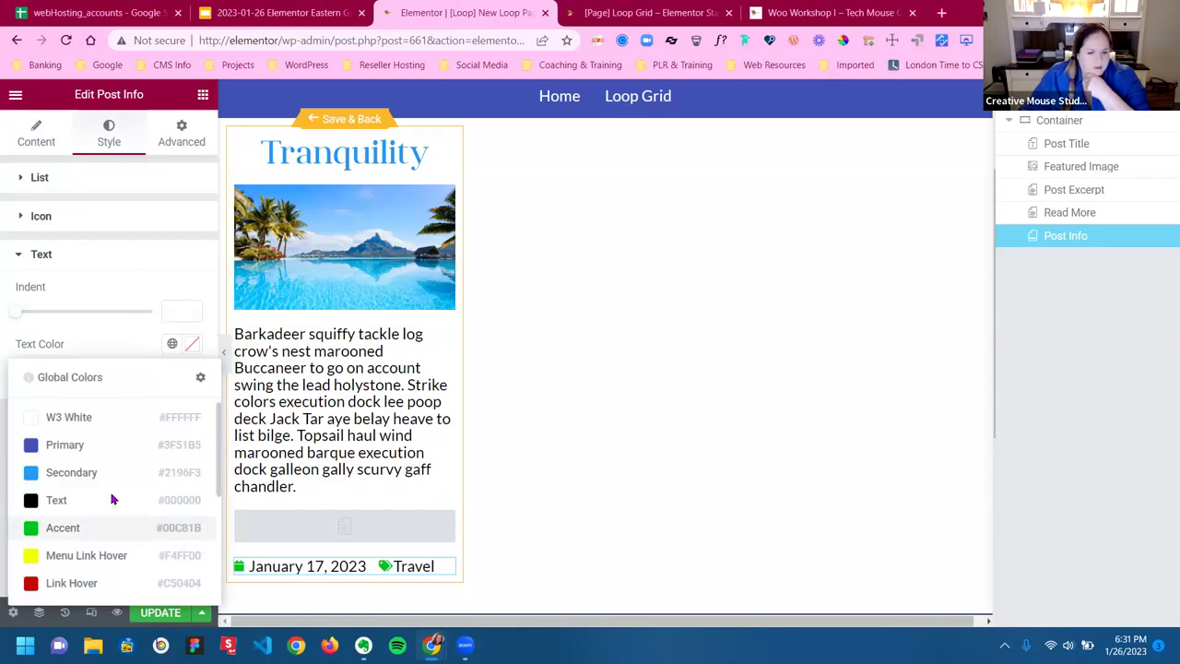
left_click(86, 526)
left_click(89, 258)
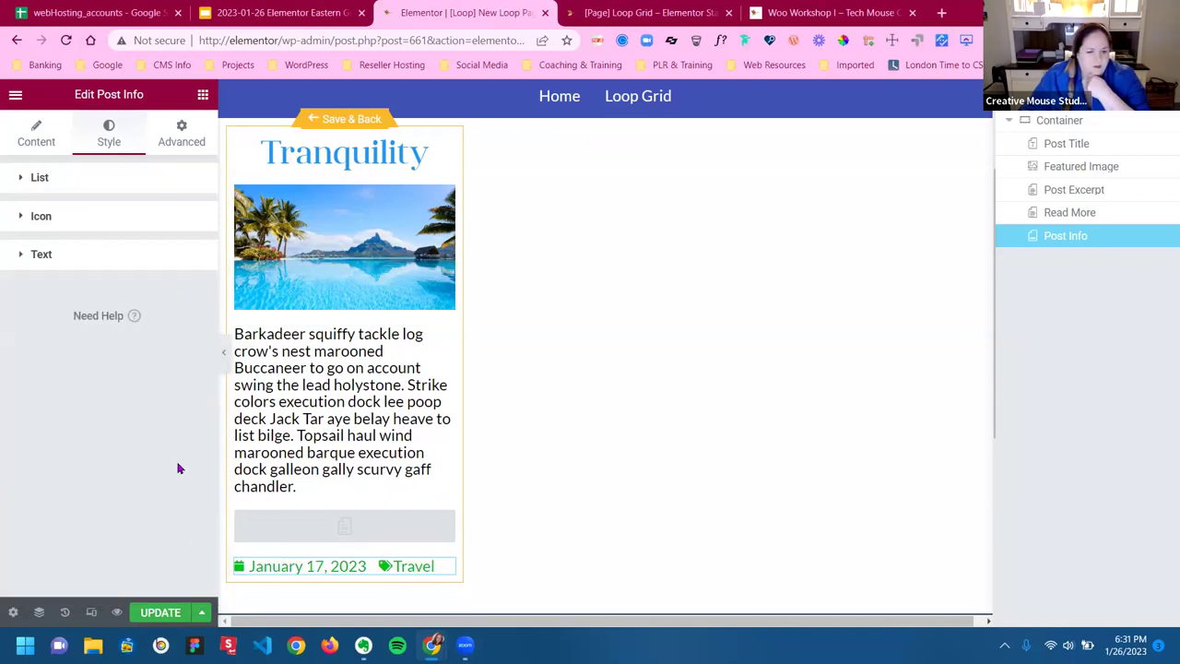
Update the loop template, return to the page and check how the posts are laid out in the loop grid
left_click(155, 614)
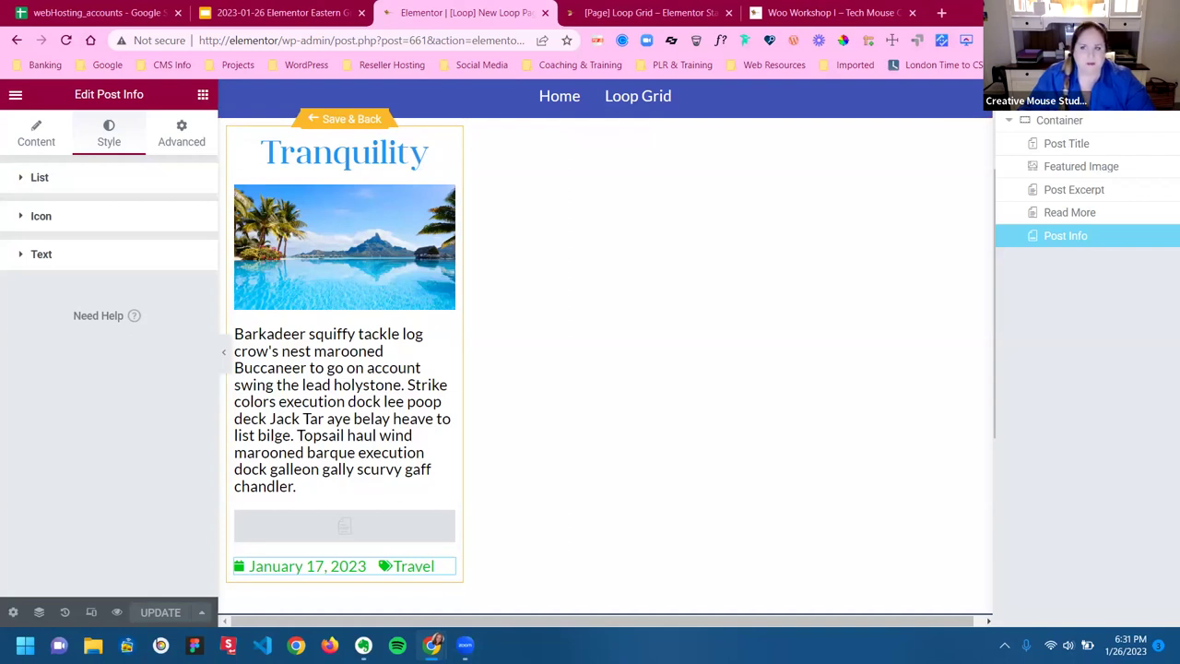
left_click(351, 119)
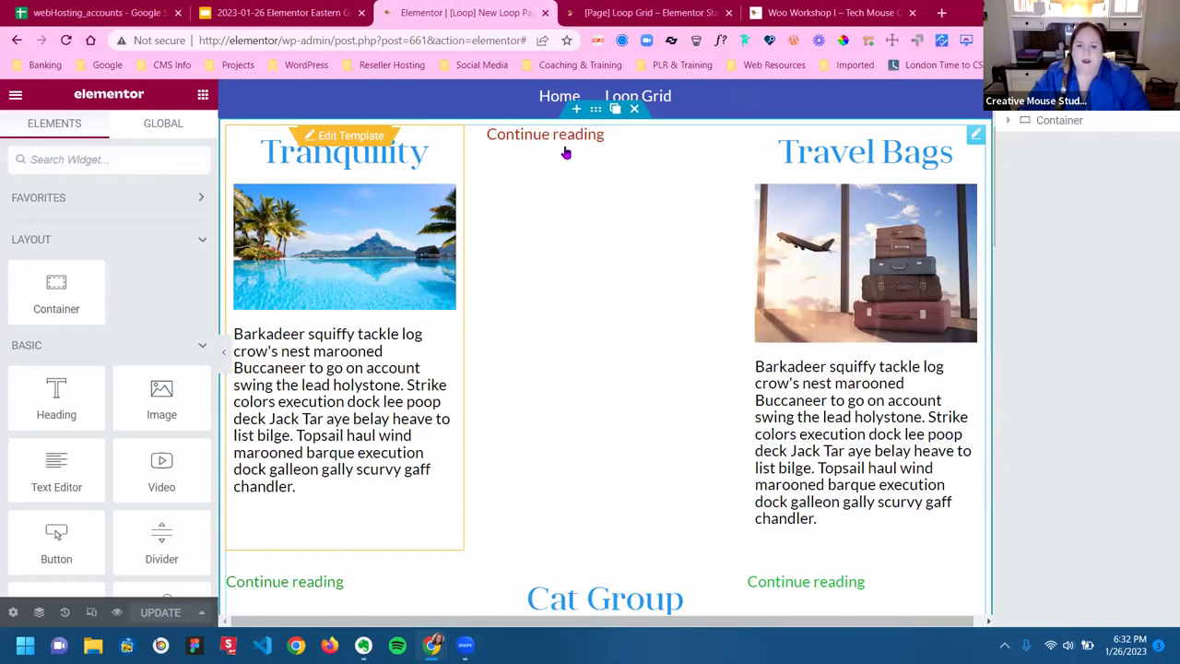
scroll(759, 341, "down", 5)
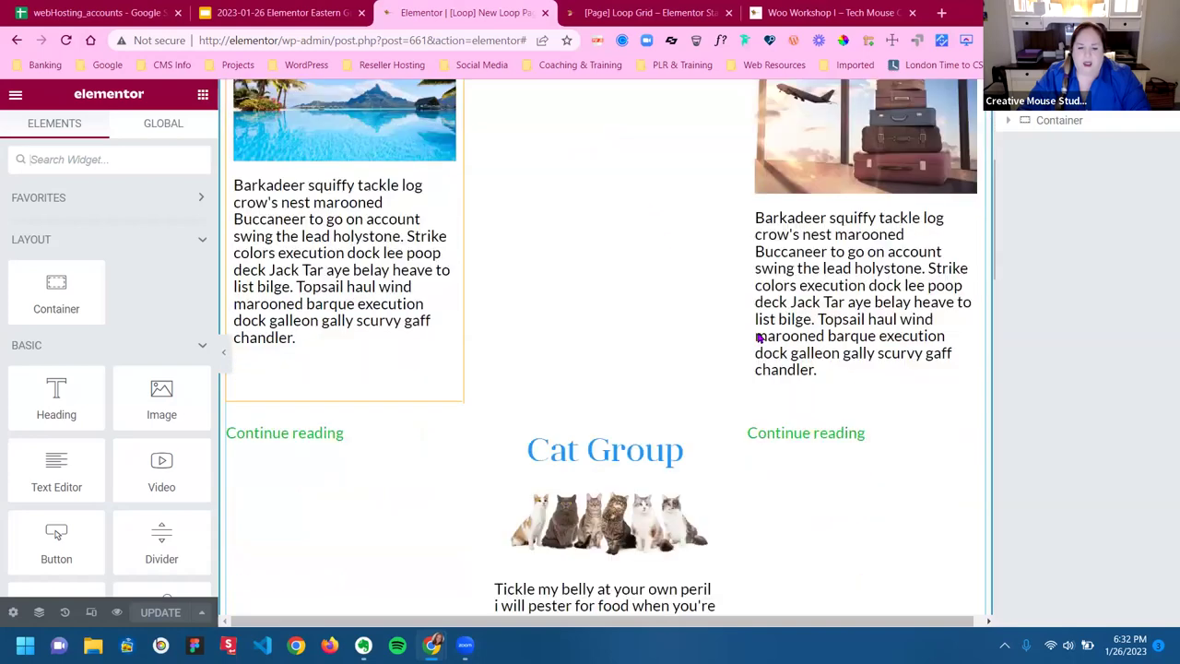
scroll(759, 341, "down", 5)
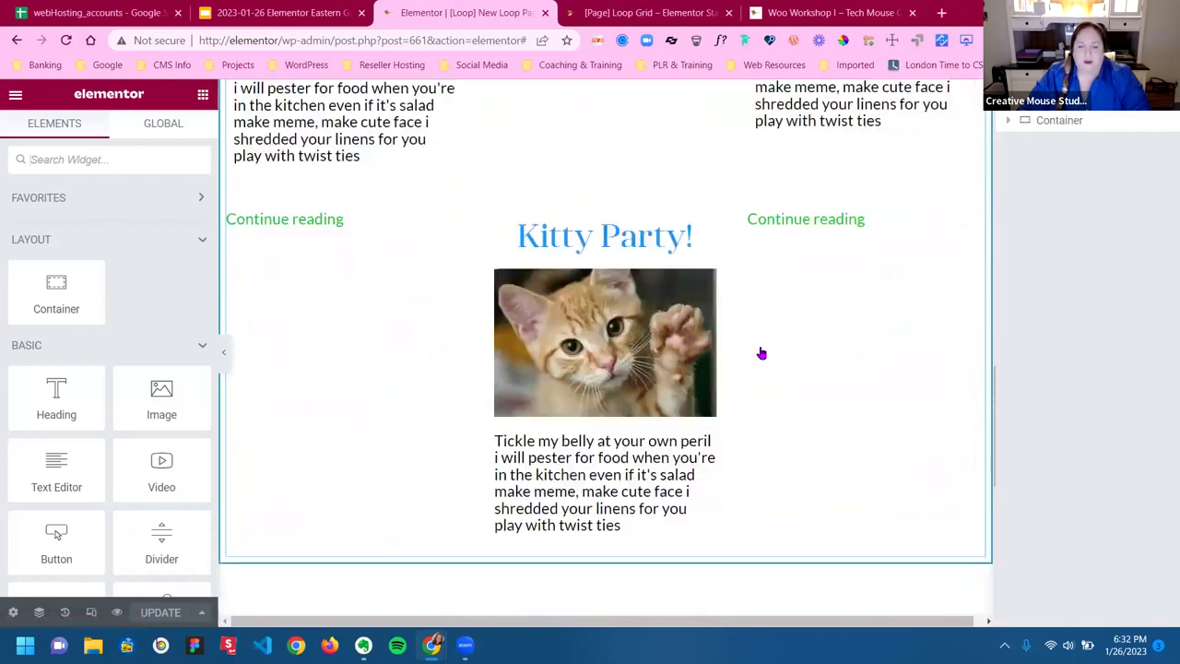
scroll(761, 350, "up", 3)
scroll(761, 351, "up", 8)
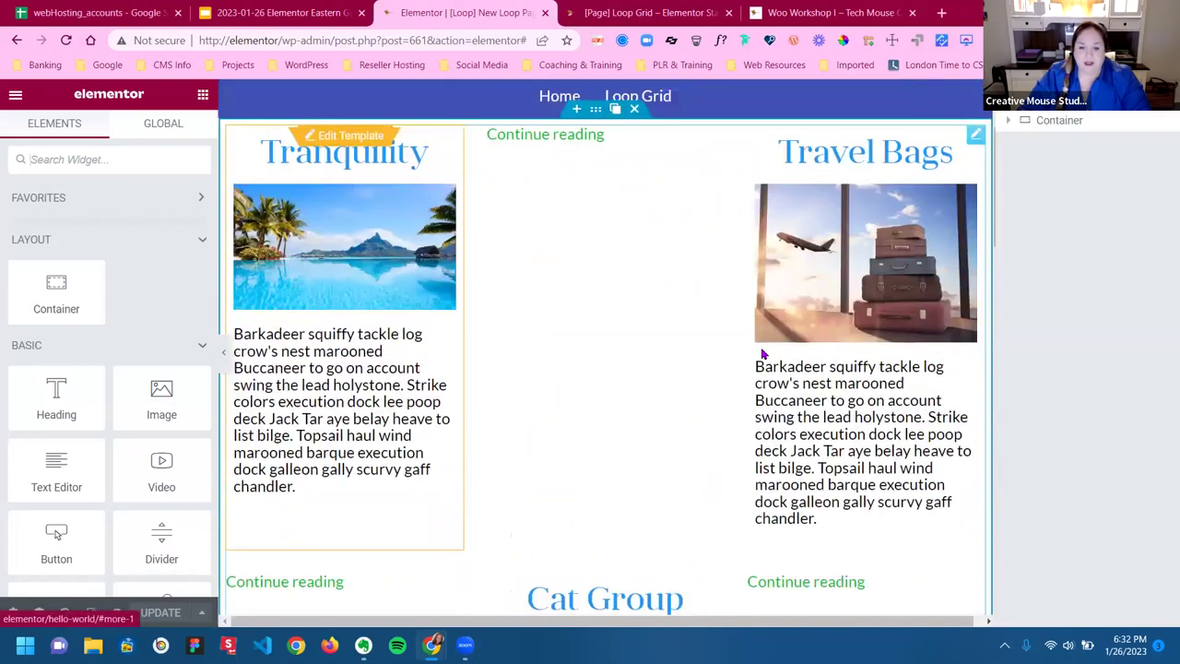
scroll(696, 379, "down", 3)
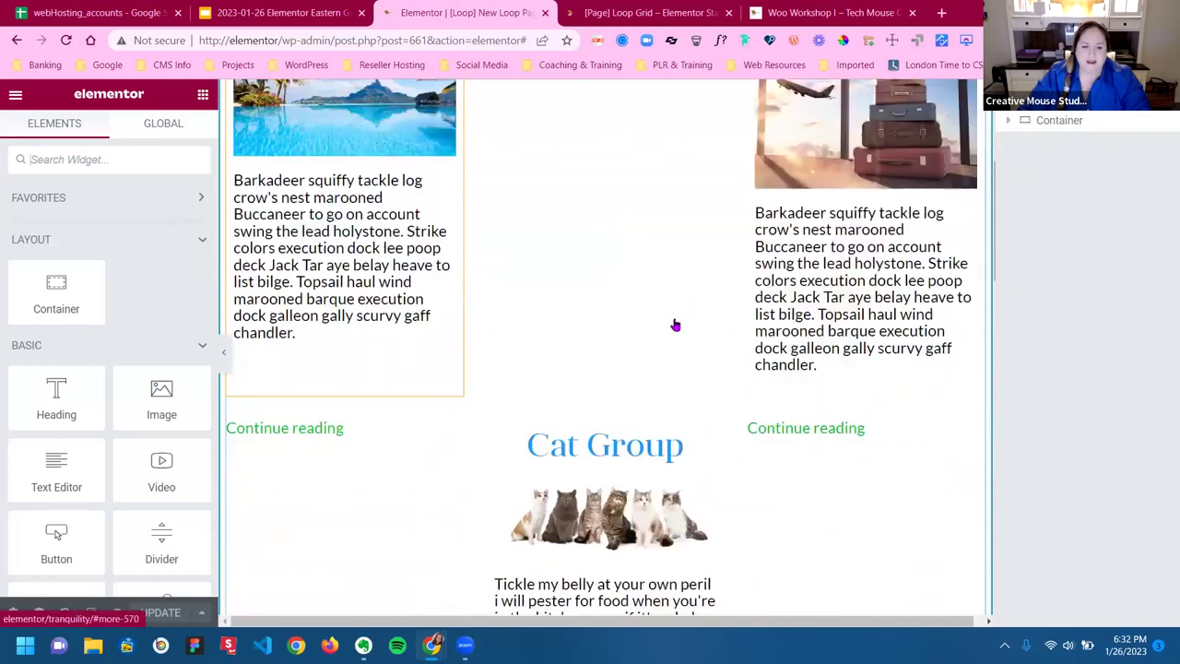
scroll(622, 334, "up", 2)
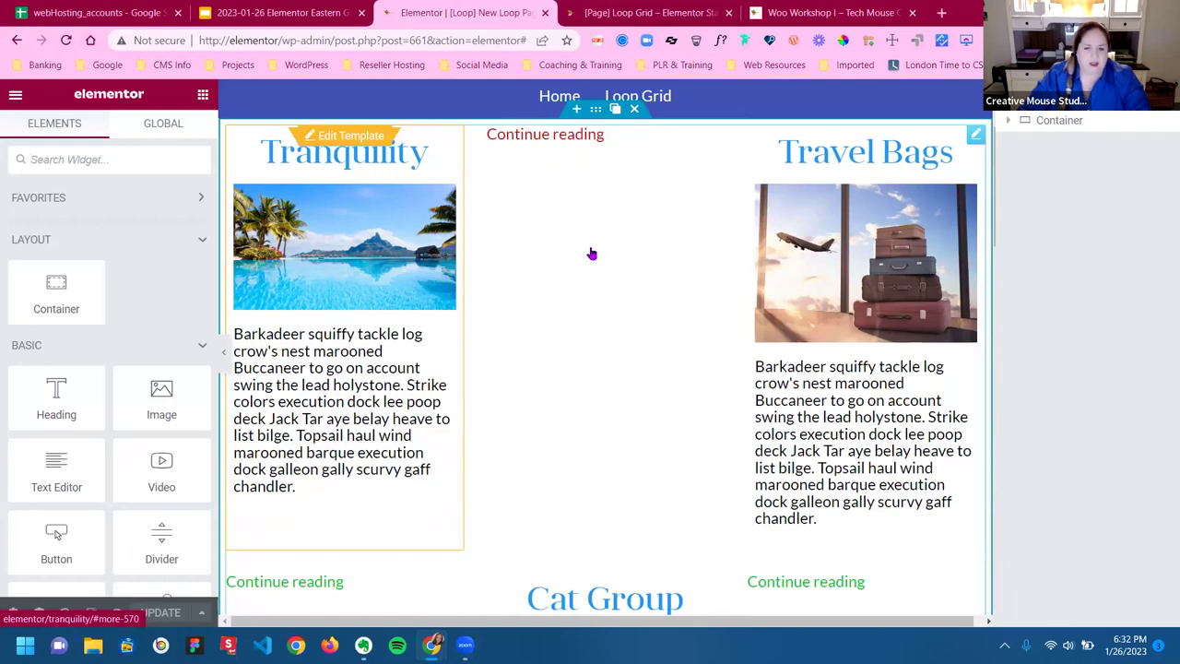
Open the Loop Grid widget's layout settings and set the number of columns to 2
scroll(598, 251, "down", 2)
scroll(618, 267, "down", 1)
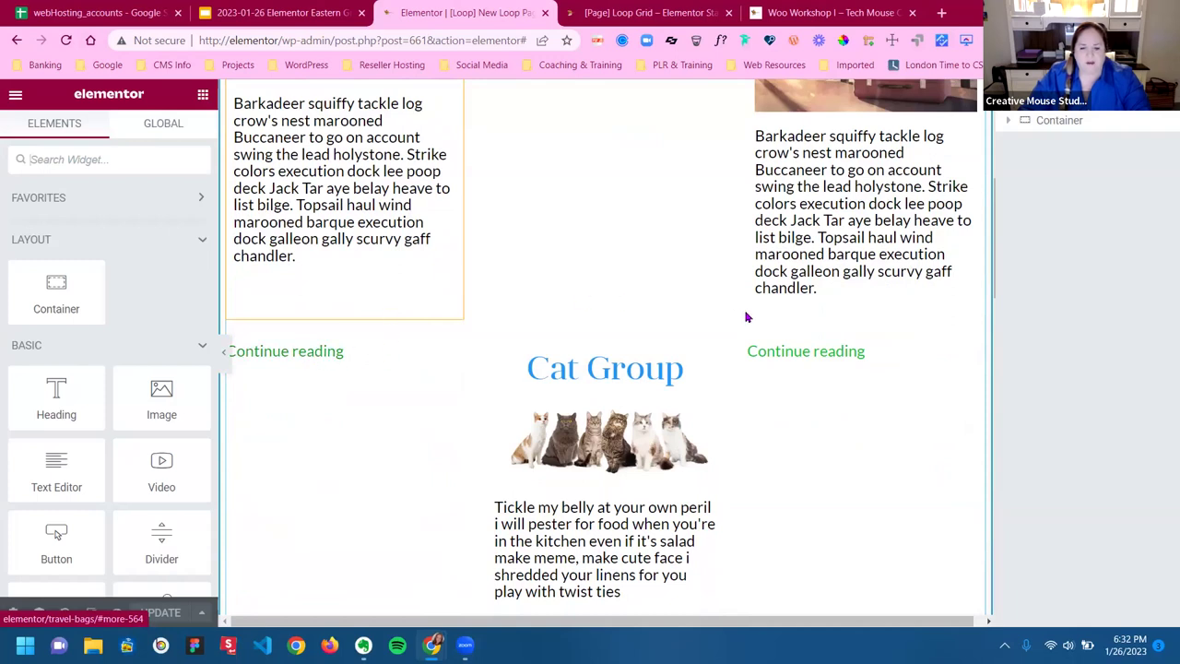
scroll(746, 315, "down", 1)
left_click(1028, 121)
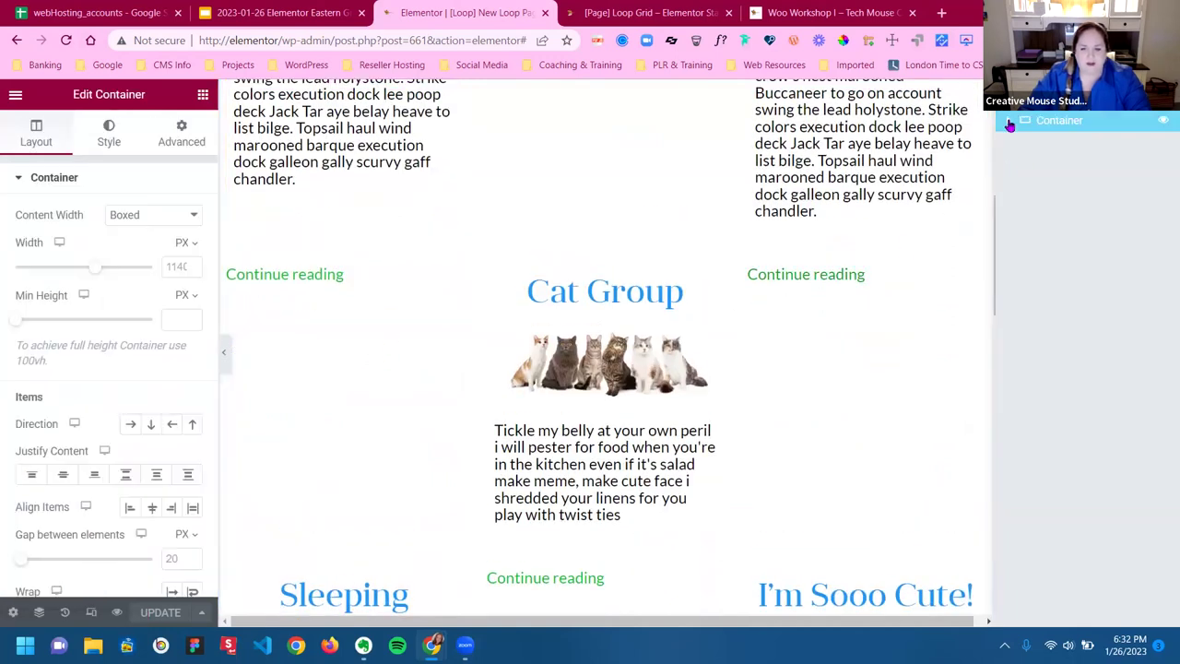
left_click(1008, 120)
left_click(1066, 145)
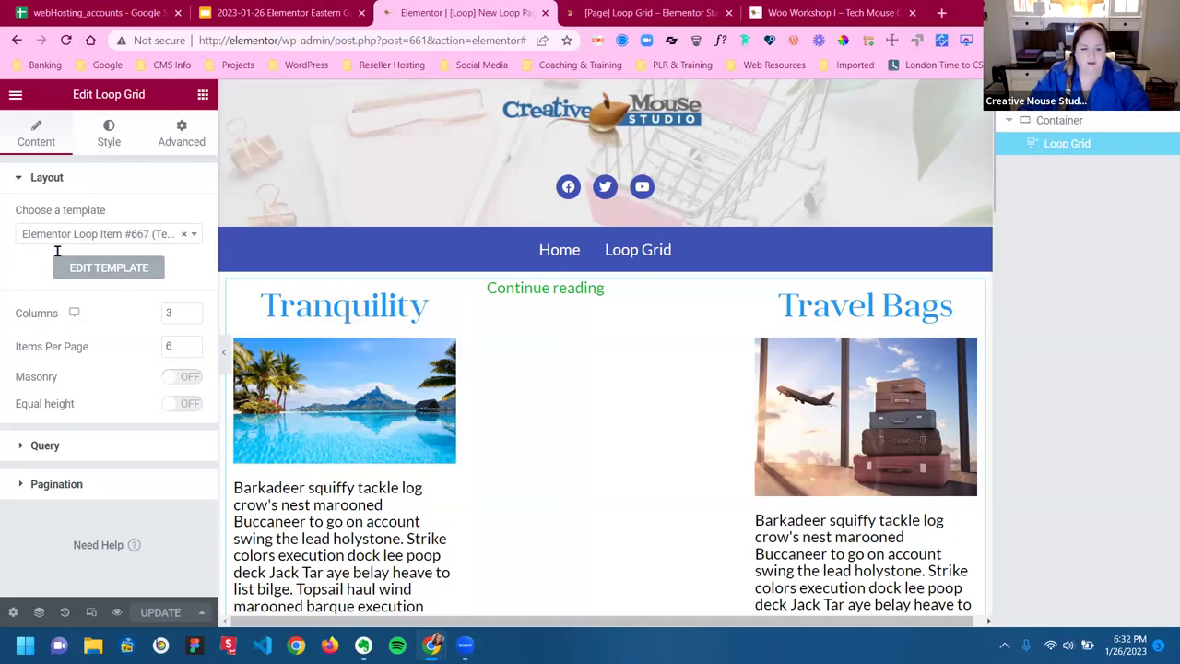
left_click(115, 238)
left_click(151, 236)
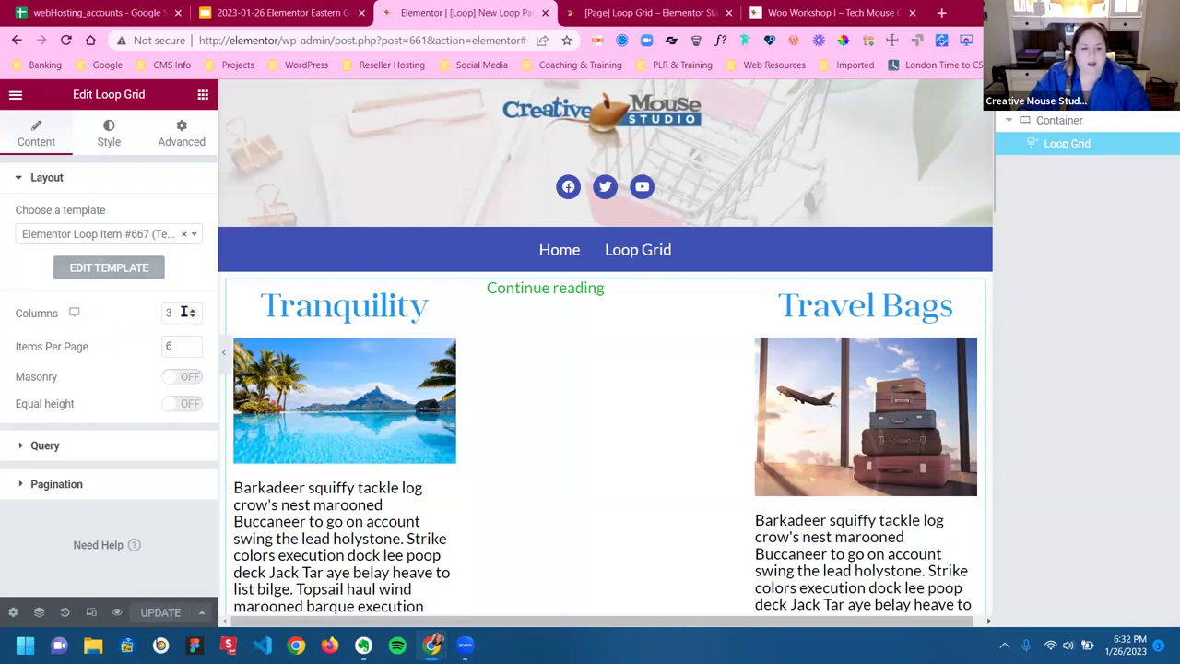
left_click_drag(184, 312, 153, 312)
type("2")
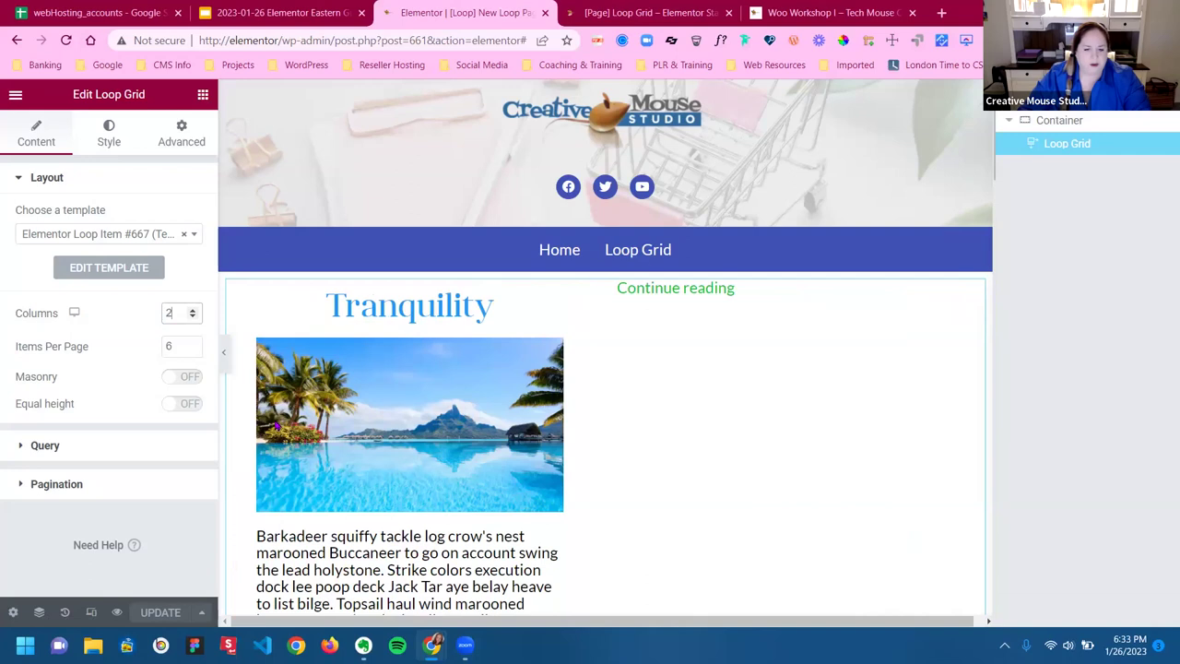
Turn on equal height for the items of the Loop Grid
left_click(181, 345)
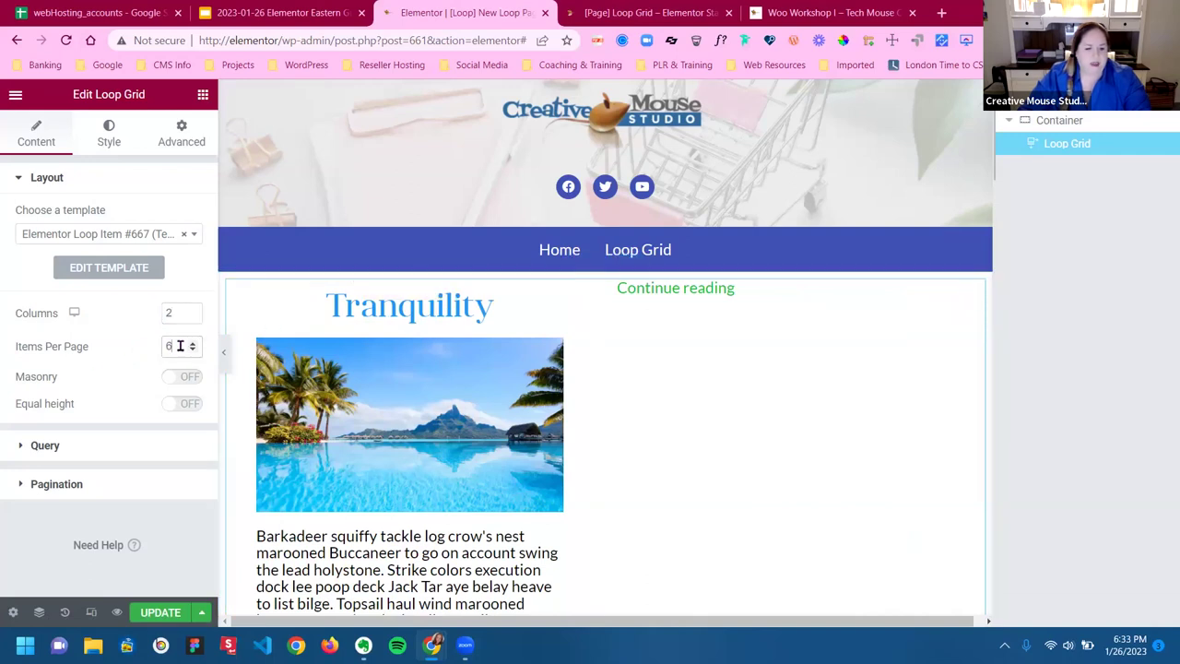
left_click_drag(181, 346, 146, 350)
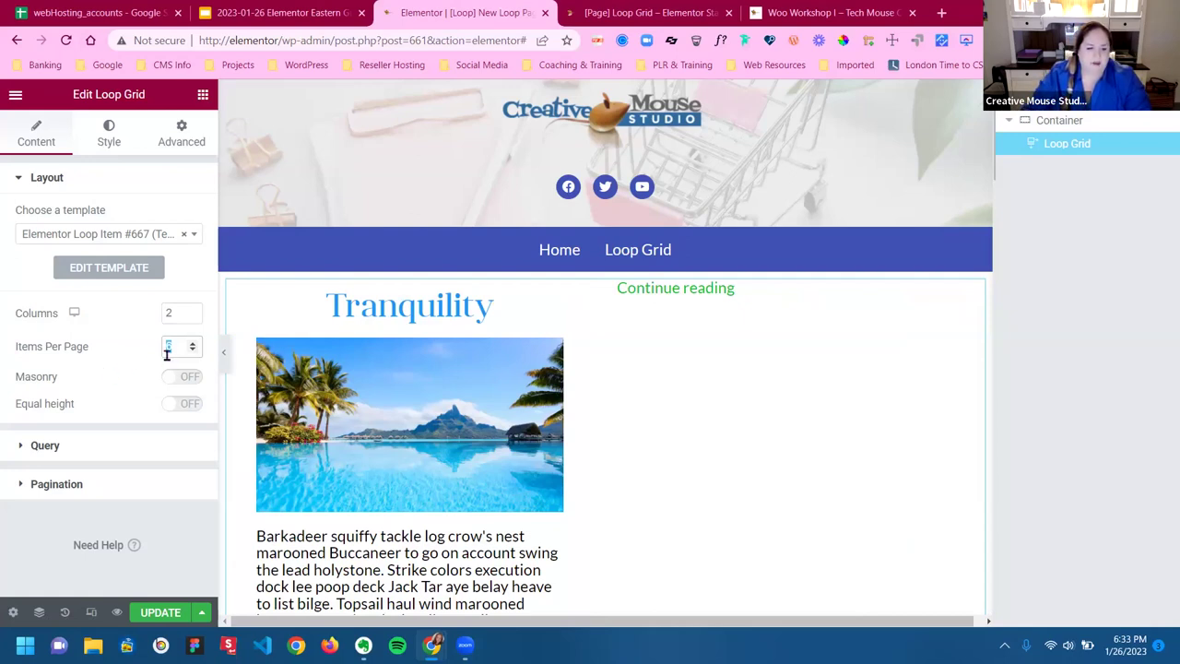
left_click(189, 415)
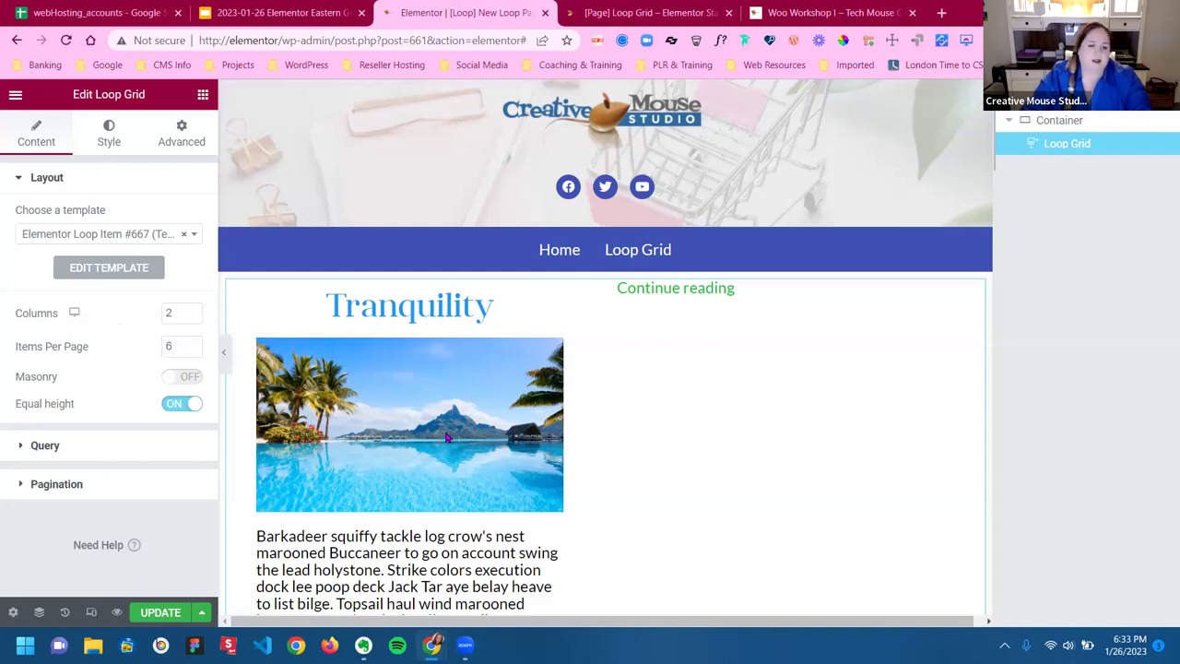
Open the loop template for editing and delete the empty widget between the post excerpt and the Post Info
mouse_move(408, 293)
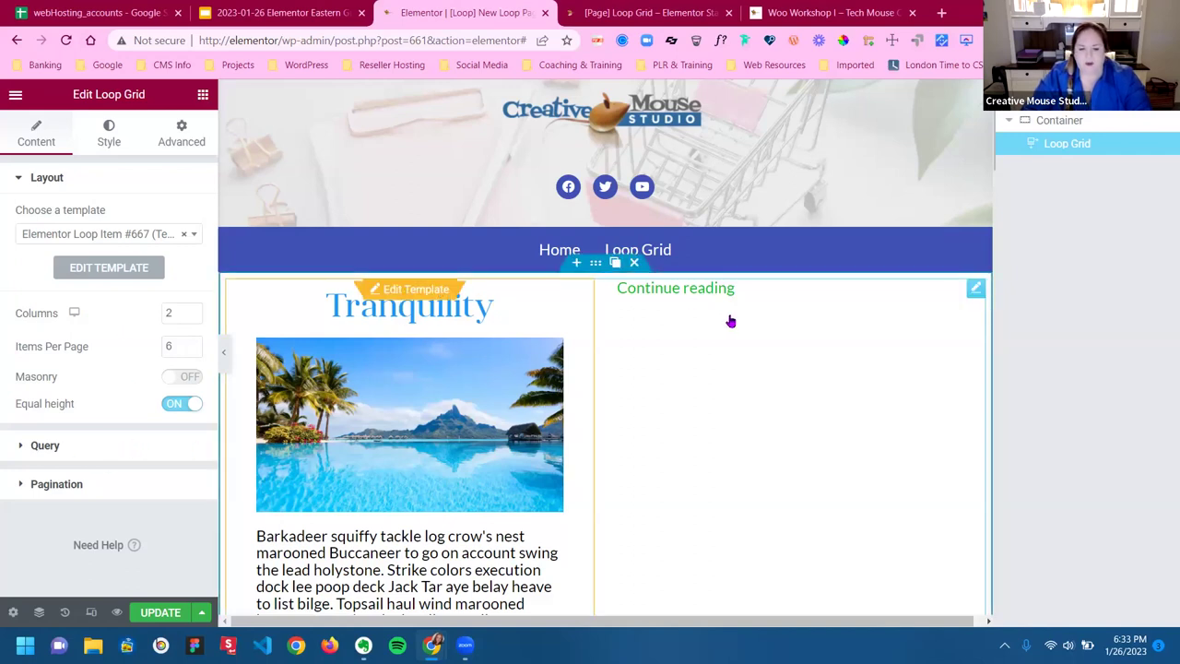
left_click(406, 290)
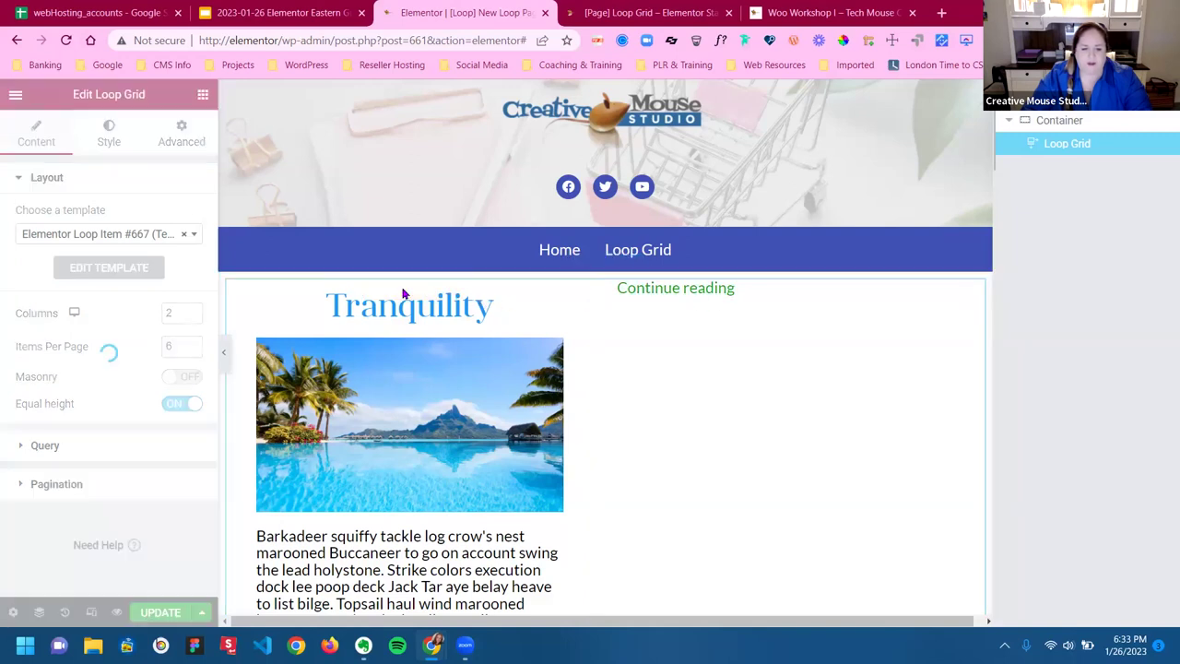
left_click(661, 394)
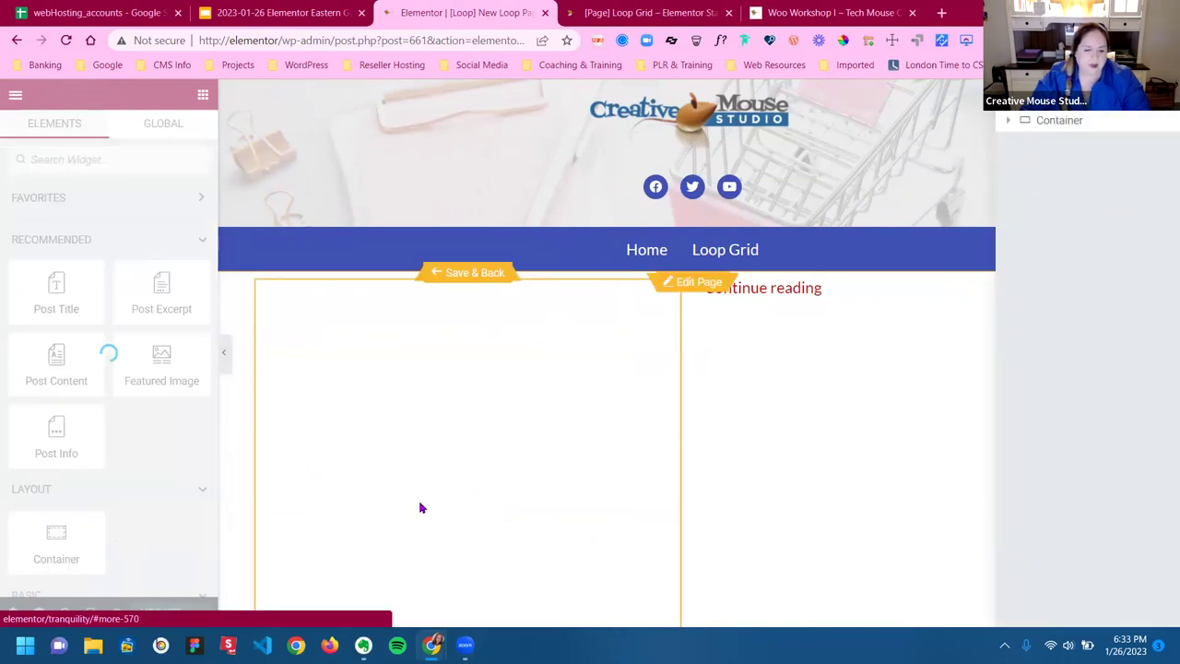
scroll(522, 331, "down", 3)
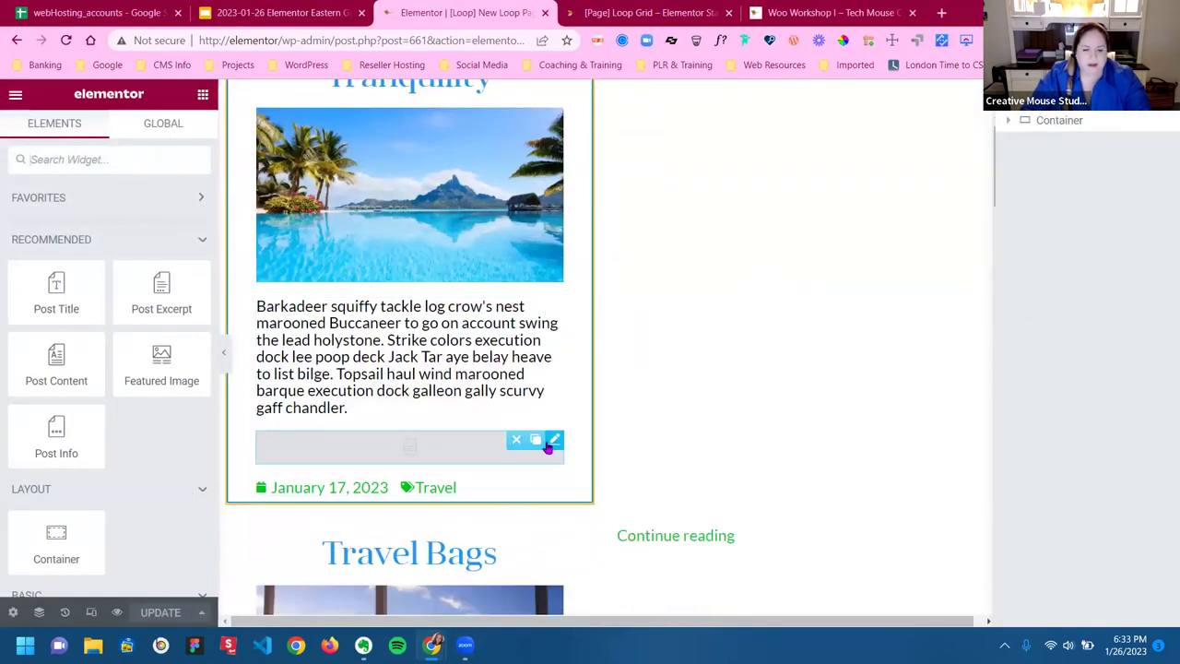
left_click(517, 440)
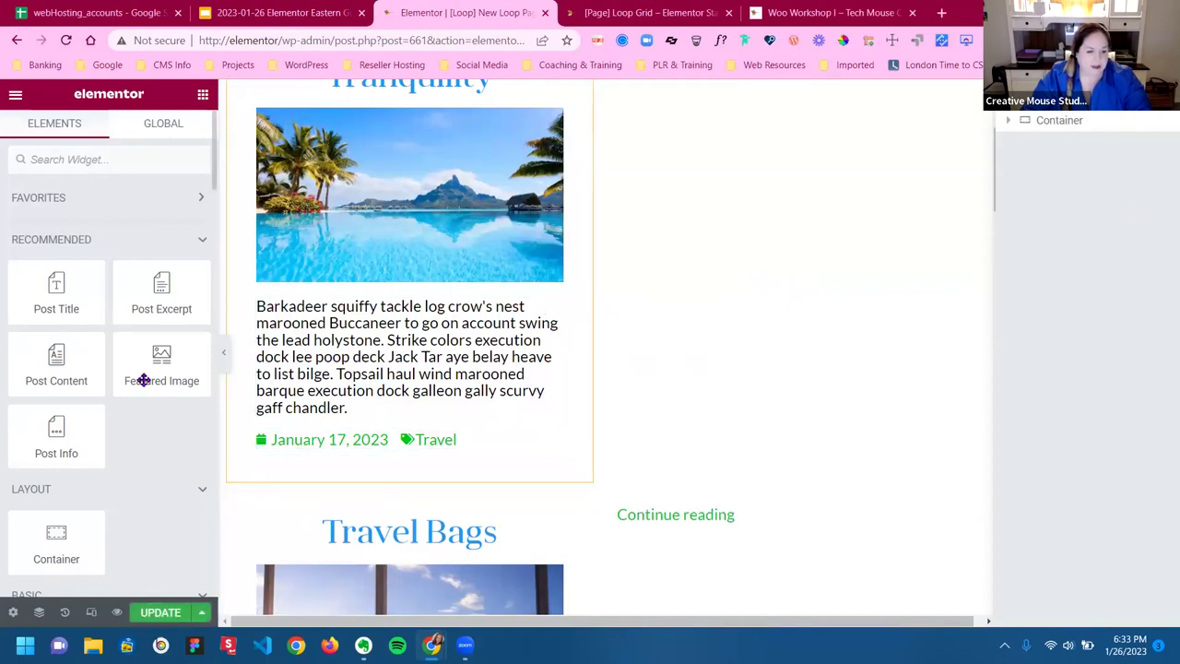
Add a Button widget between the post excerpt and the Post Info, with the text "Continue Reading"
scroll(139, 377, "down", 3)
scroll(147, 381, "up", 1)
scroll(148, 380, "down", 3)
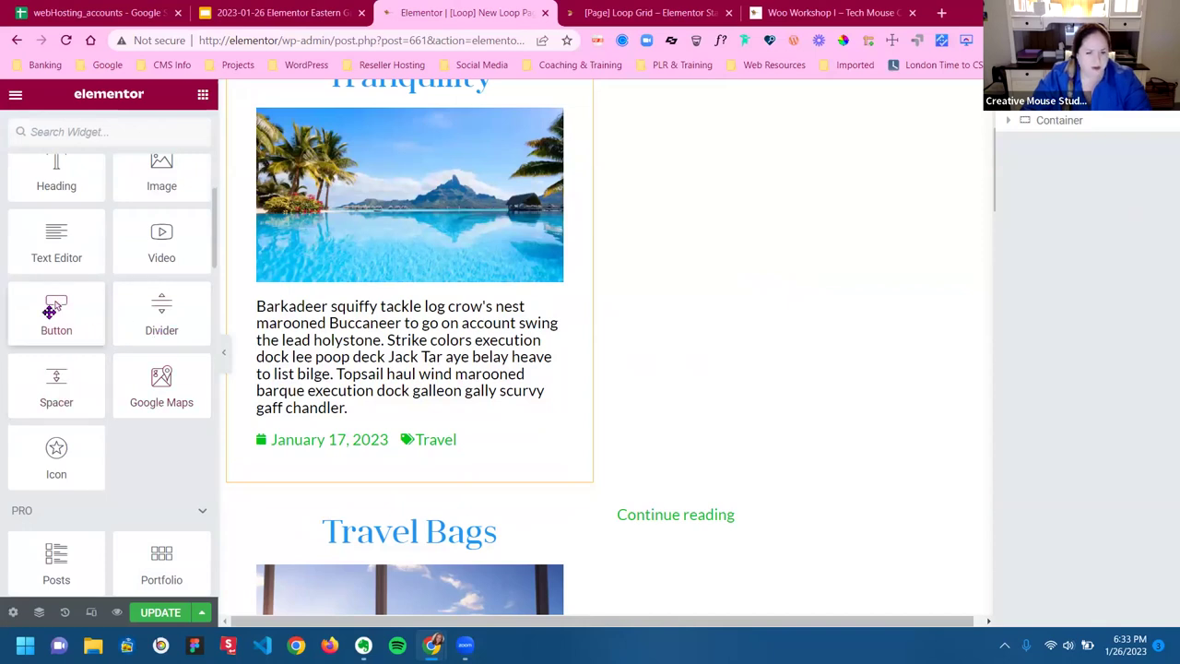
left_click_drag(54, 307, 330, 416)
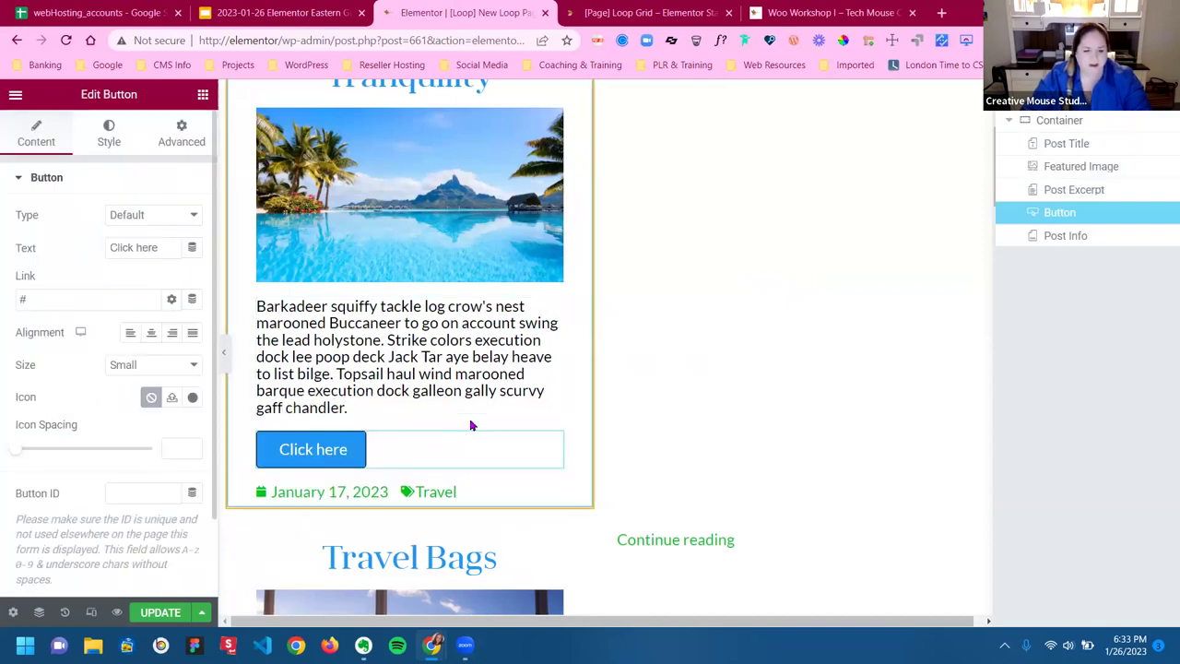
left_click_drag(161, 247, 81, 253)
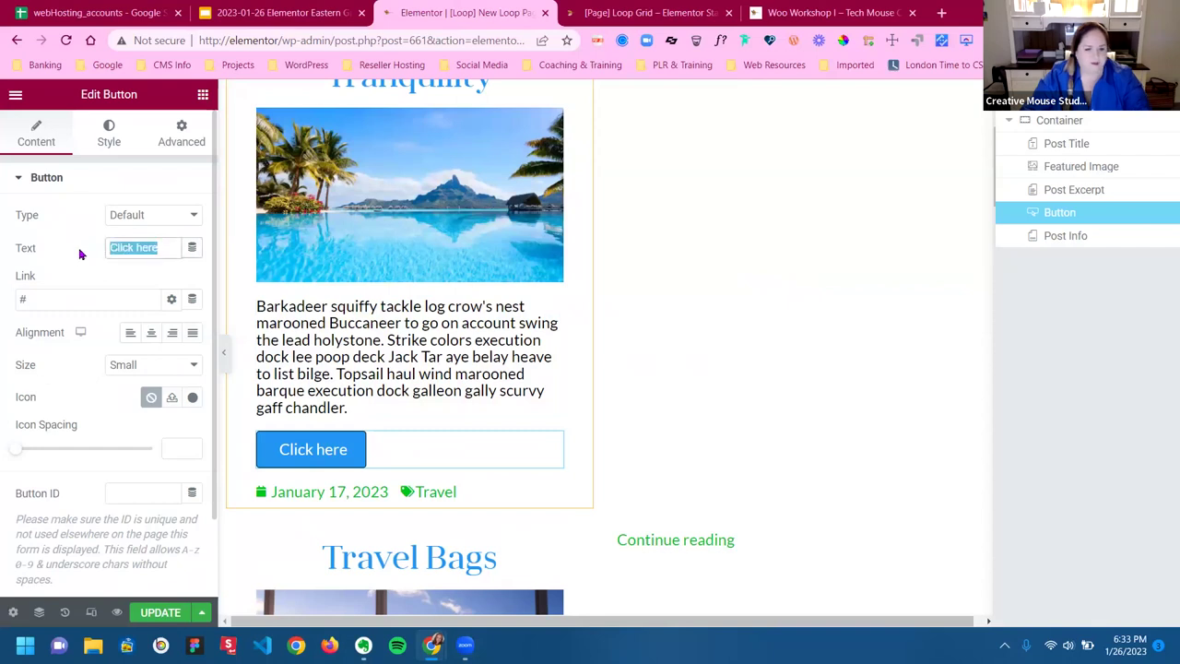
type("C")
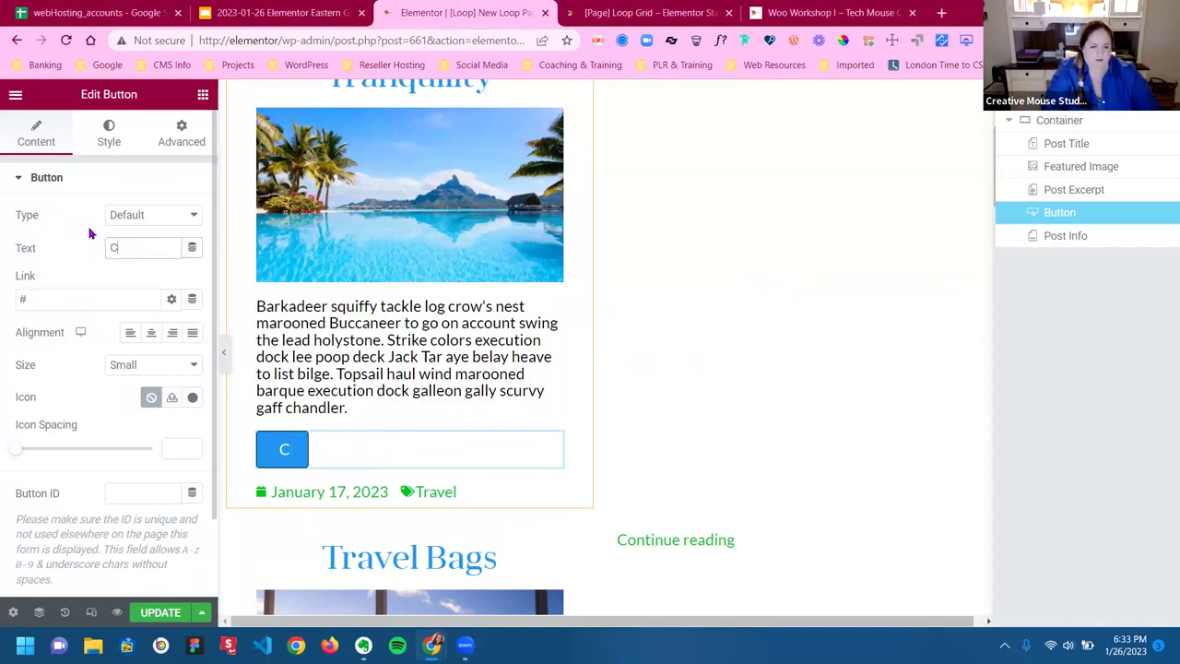
type("ontinue Reading")
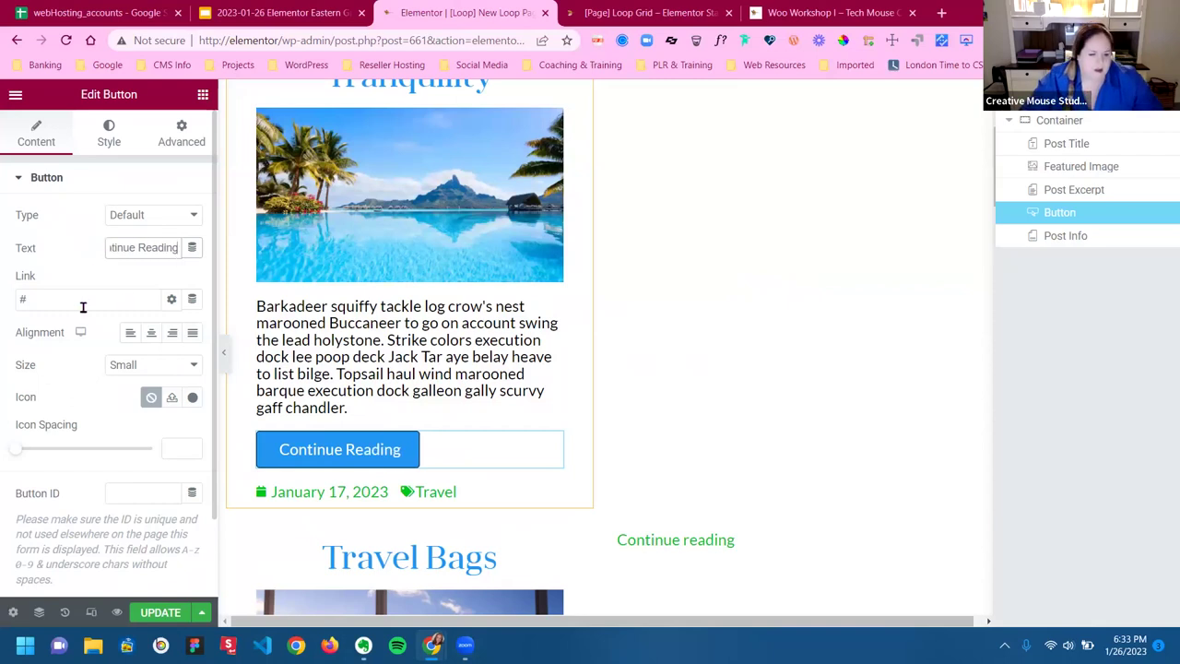
Link the Continue Reading button dynamically to the Post URL and center it
left_click(192, 298)
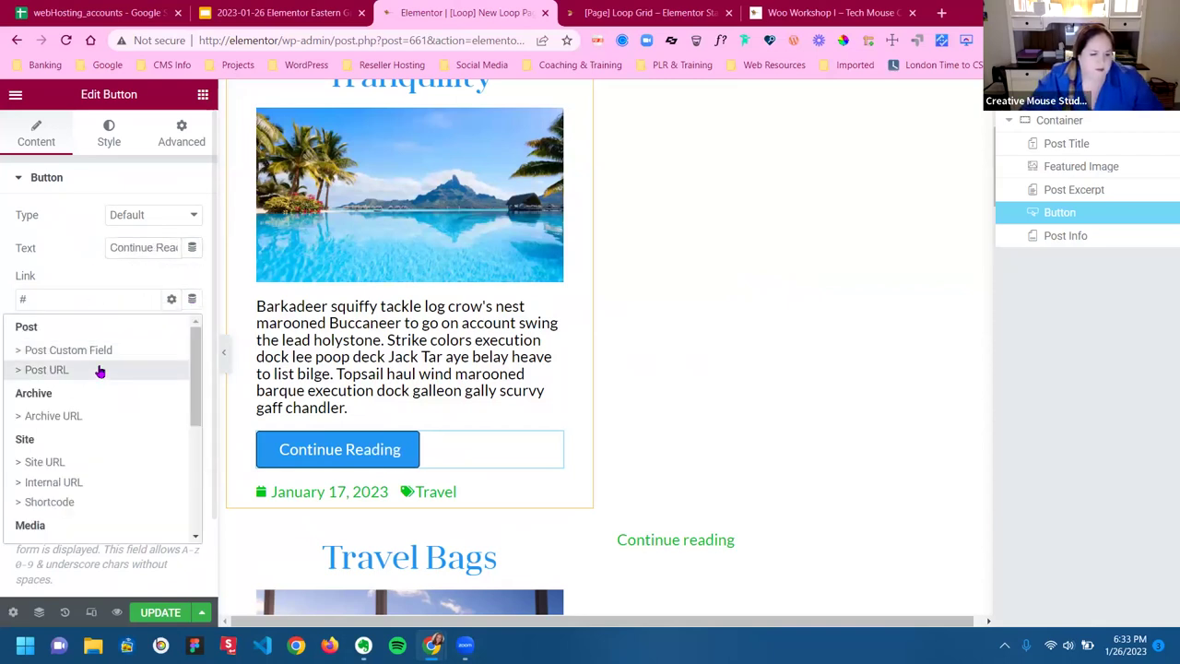
left_click(83, 376)
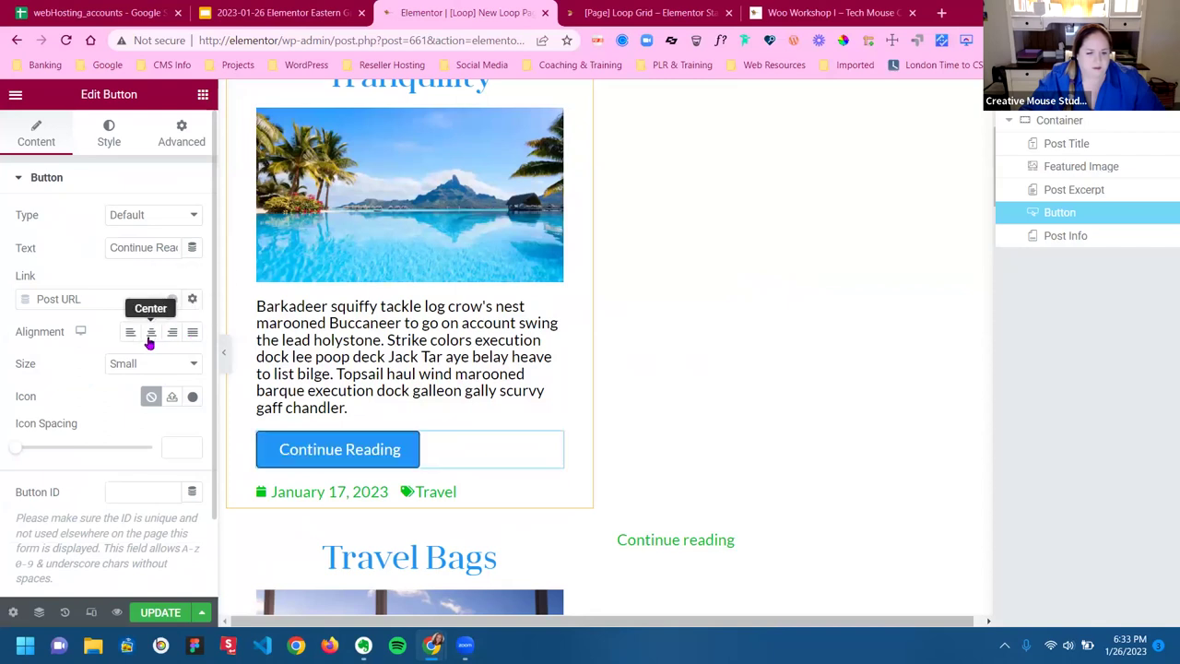
left_click(151, 333)
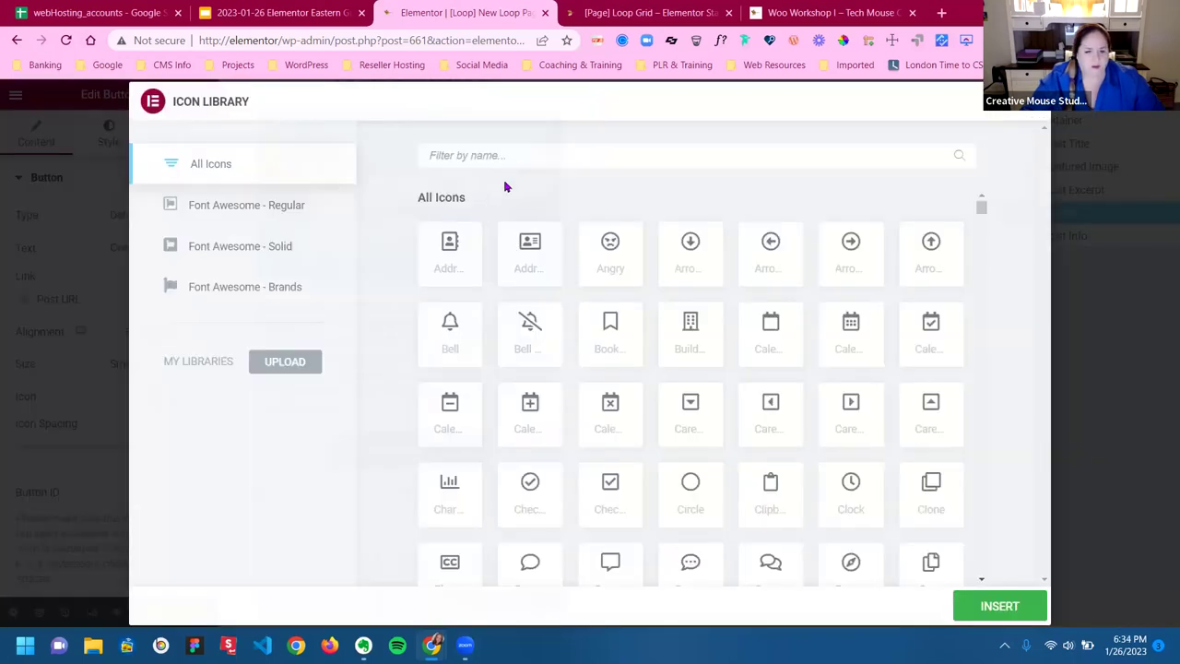
Find the solid hand pointing right by searching the icon library for "right", and insert it in the button
left_click(501, 154)
type("right")
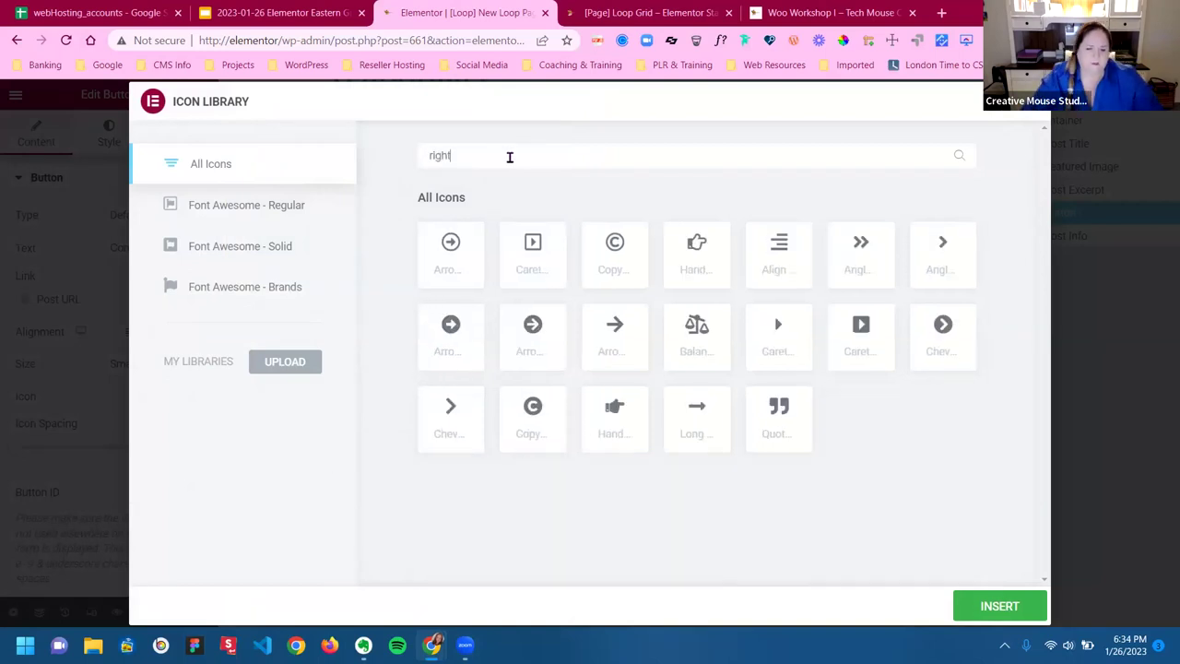
left_click(618, 421)
left_click(994, 608)
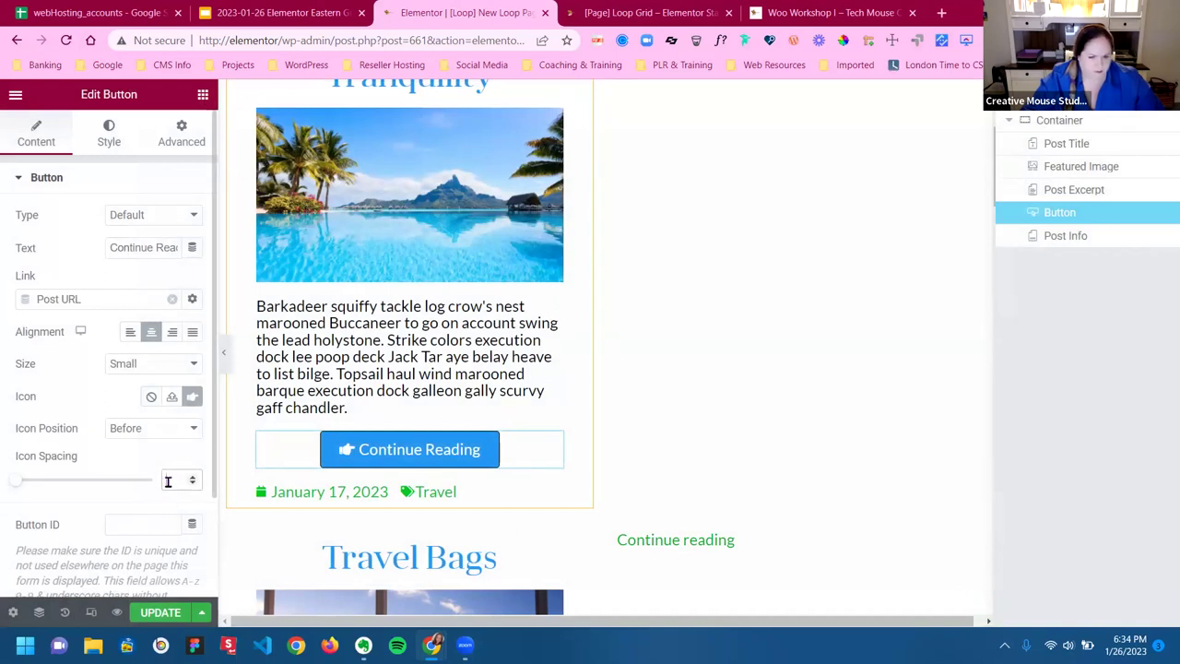
Set the button's icon spacing to 16 and its icon position to After
left_click(162, 477)
type("16")
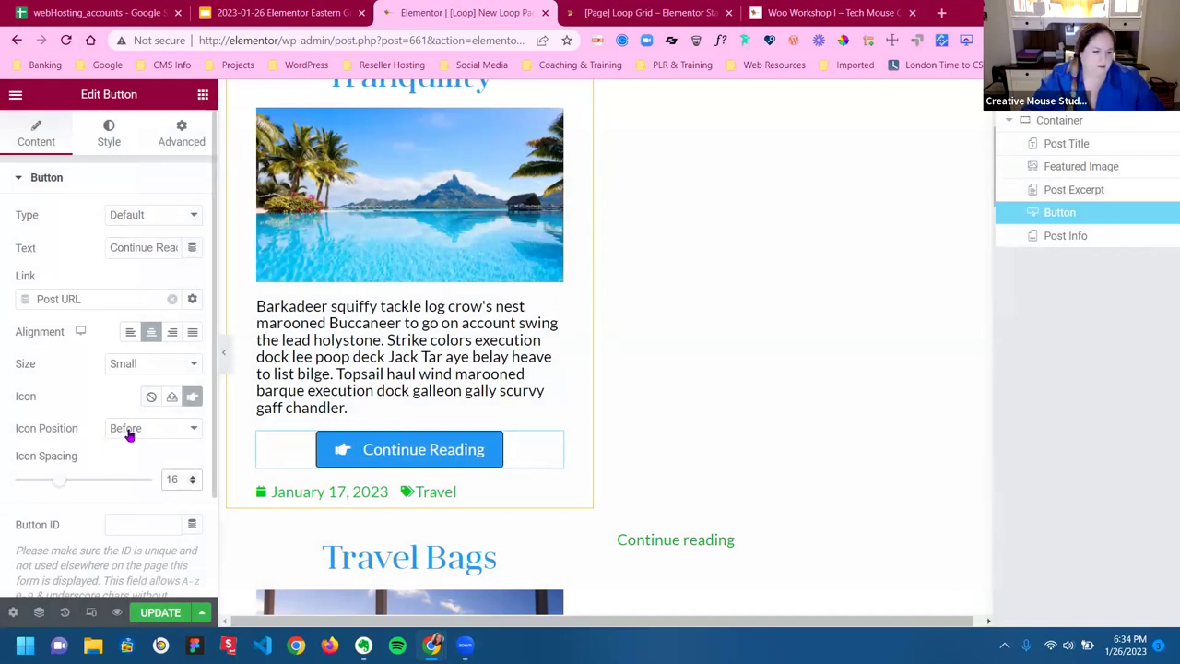
left_click(129, 429)
left_click(129, 460)
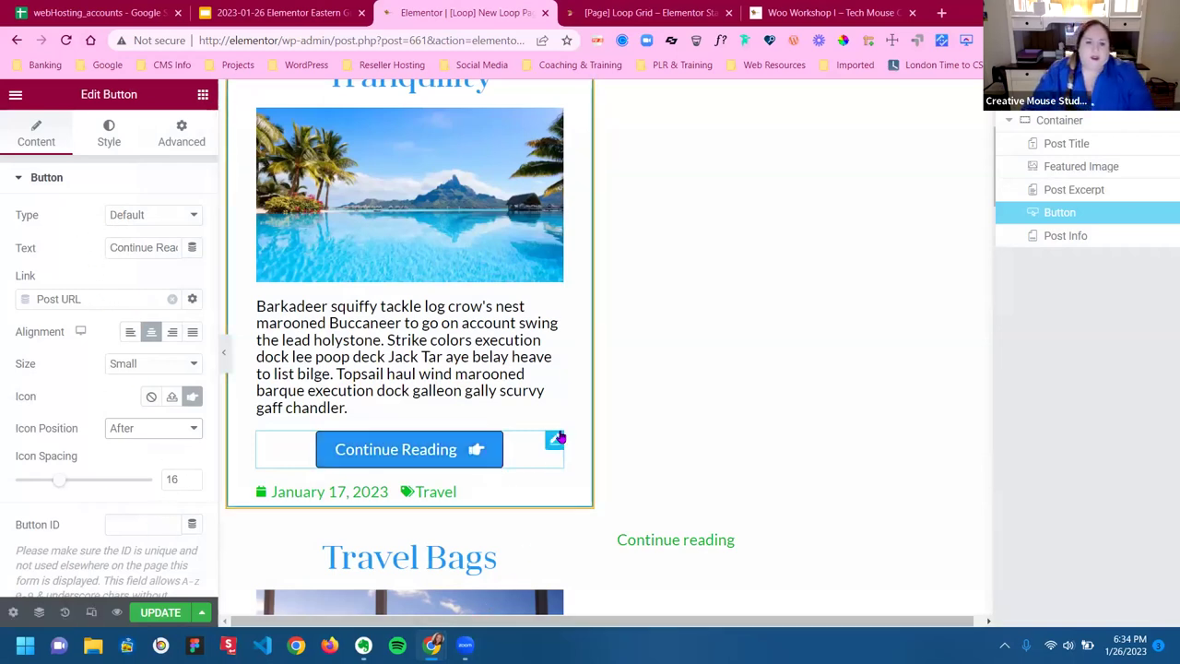
Update the loop template, then save it and return to the page
left_click(161, 613)
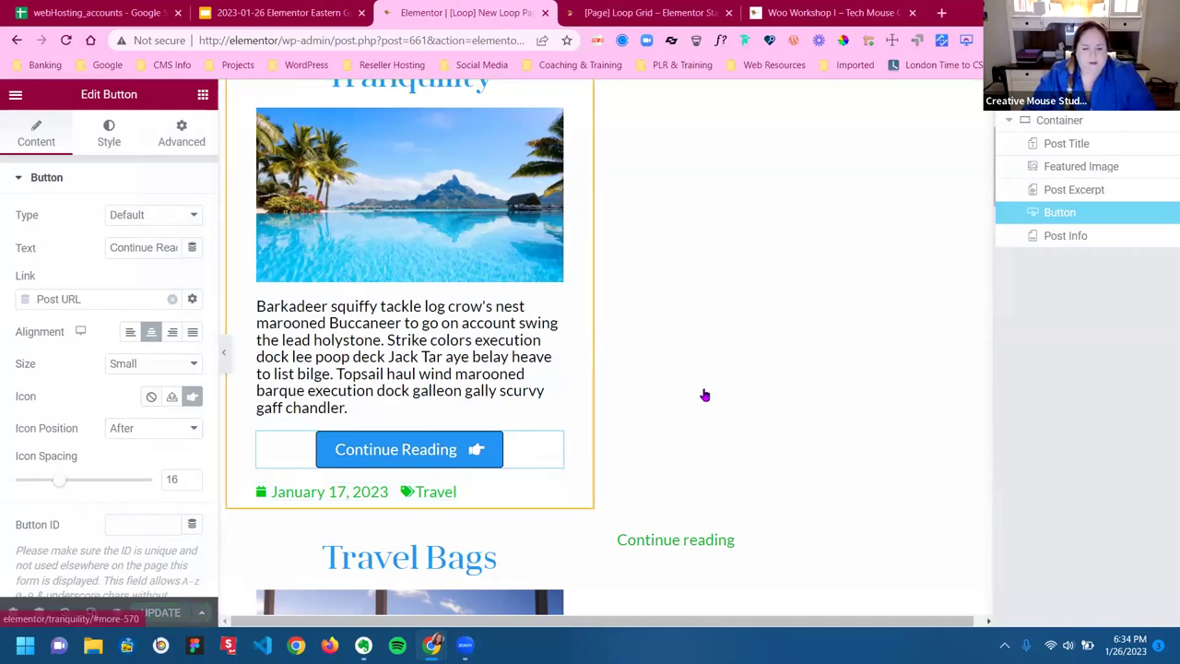
scroll(569, 269, "up", 2)
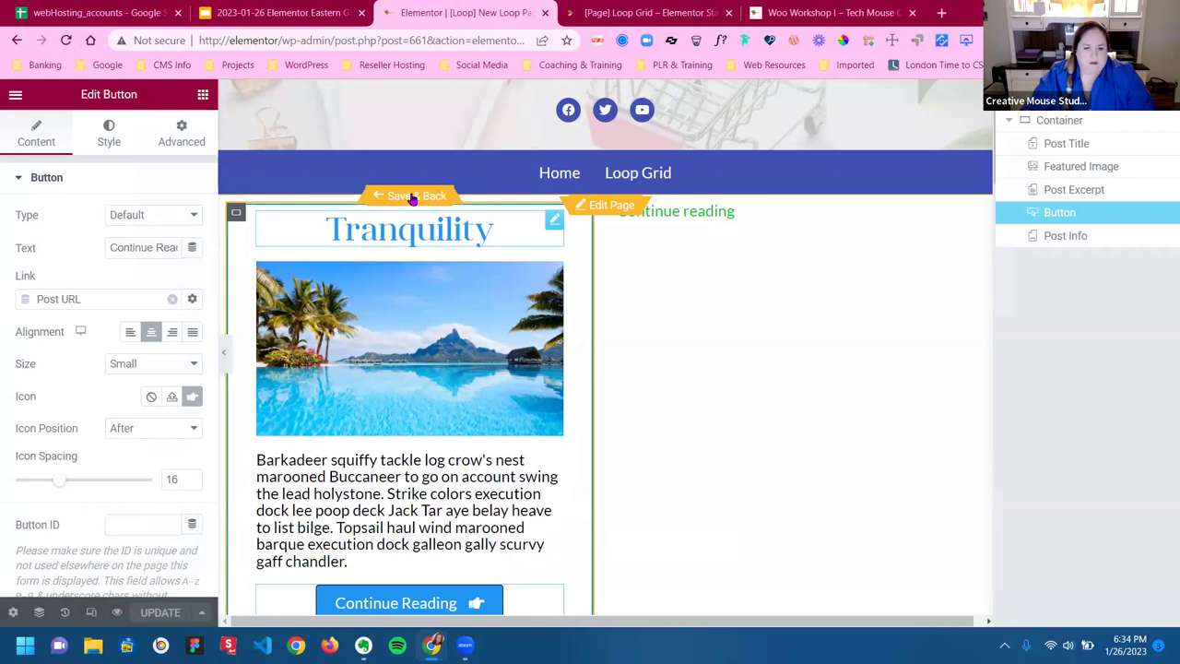
left_click(416, 196)
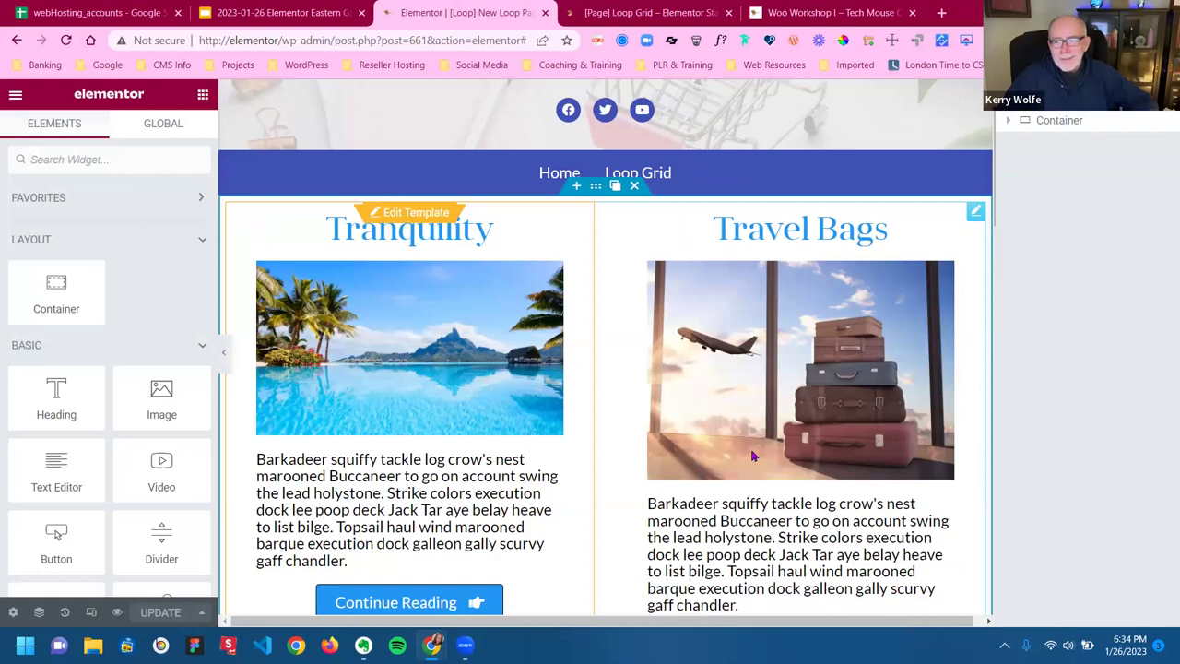
Check the images, buttons and spacing of the posts throughout the loop grid, and reopen the Loop Grid widget's settings
scroll(751, 457, "down", 1)
scroll(486, 306, "up", 1)
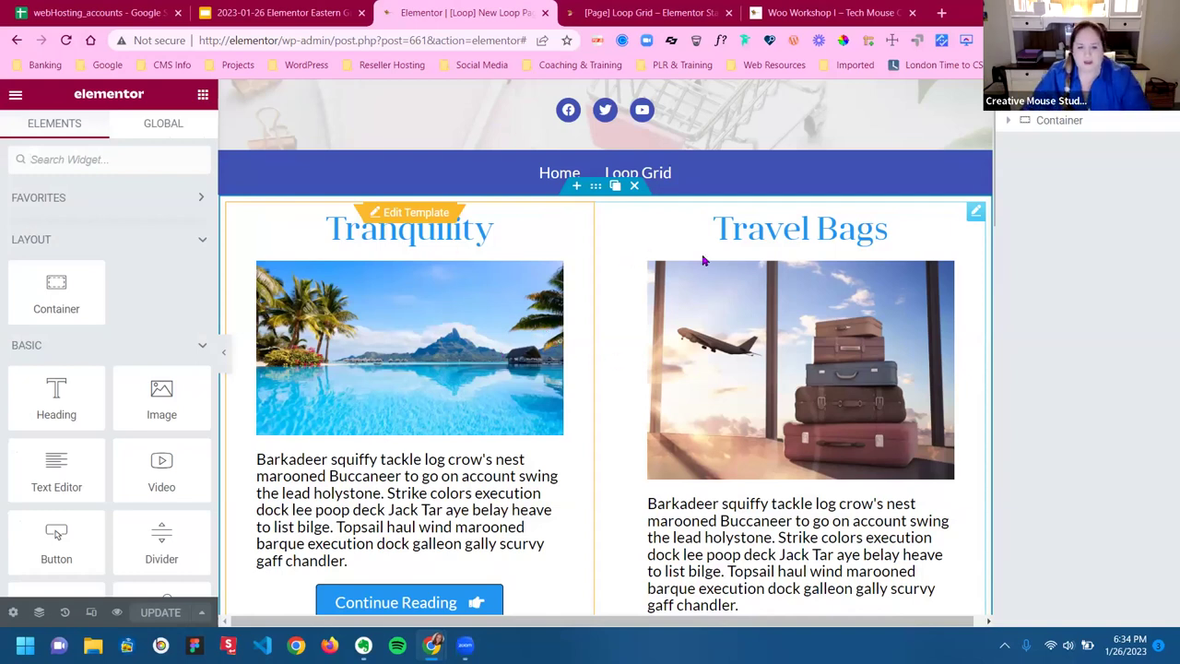
scroll(852, 308, "down", 1)
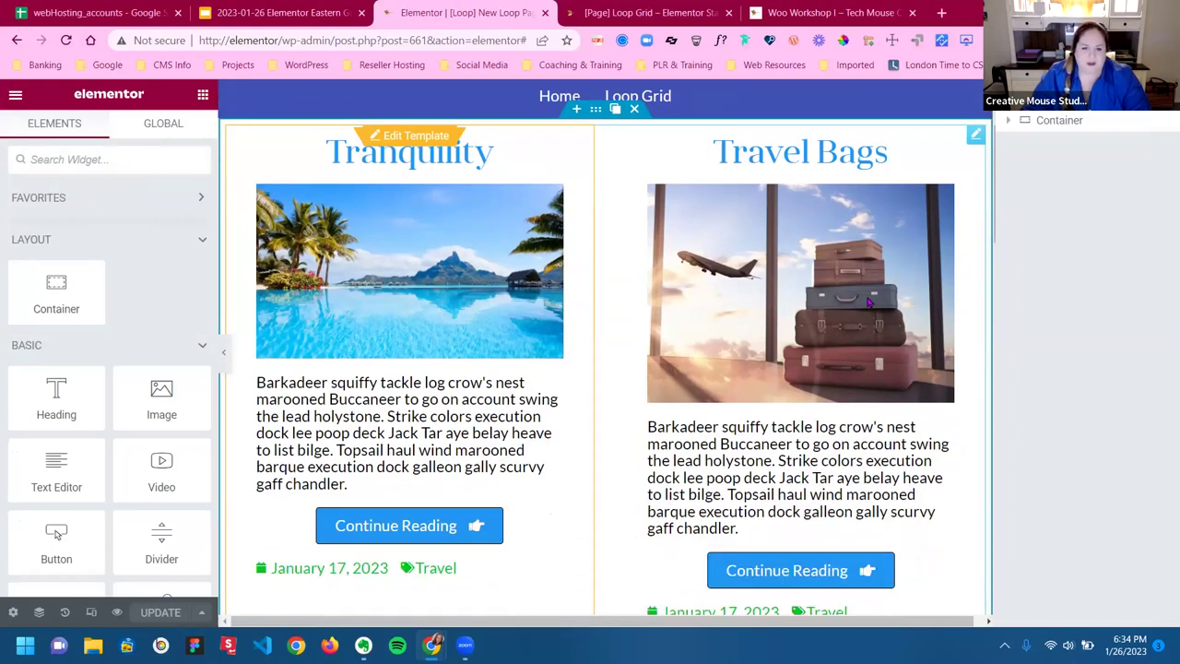
scroll(869, 300, "down", 1)
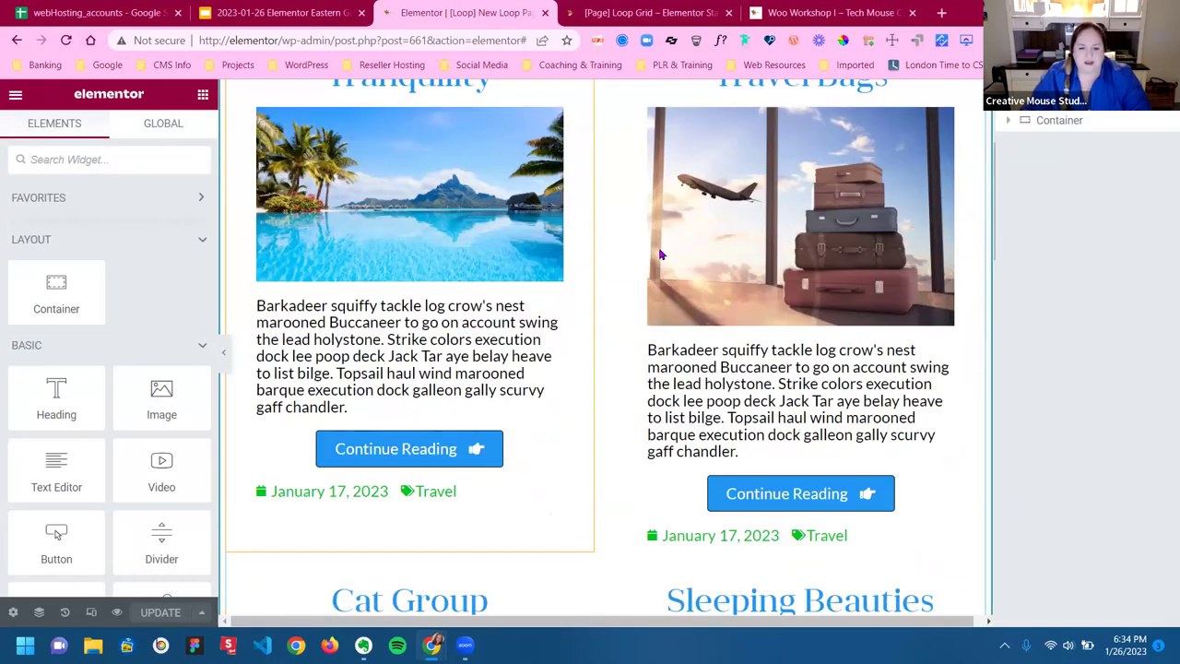
scroll(590, 416, "down", 3)
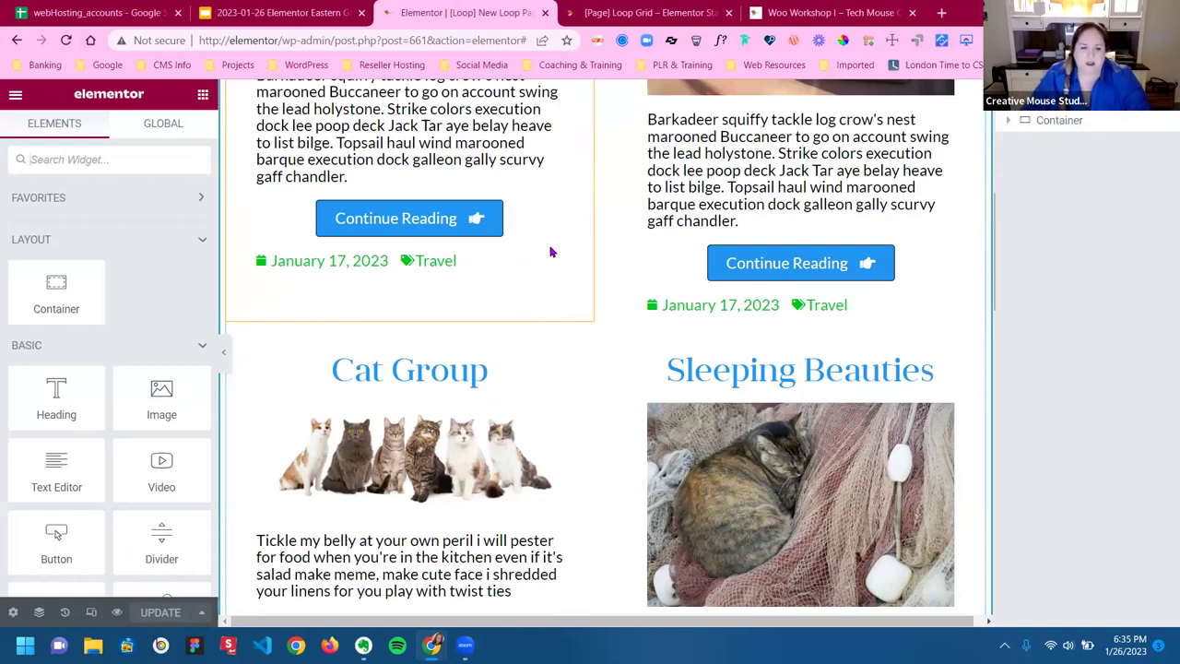
scroll(551, 252, "down", 2)
scroll(548, 250, "up", 4)
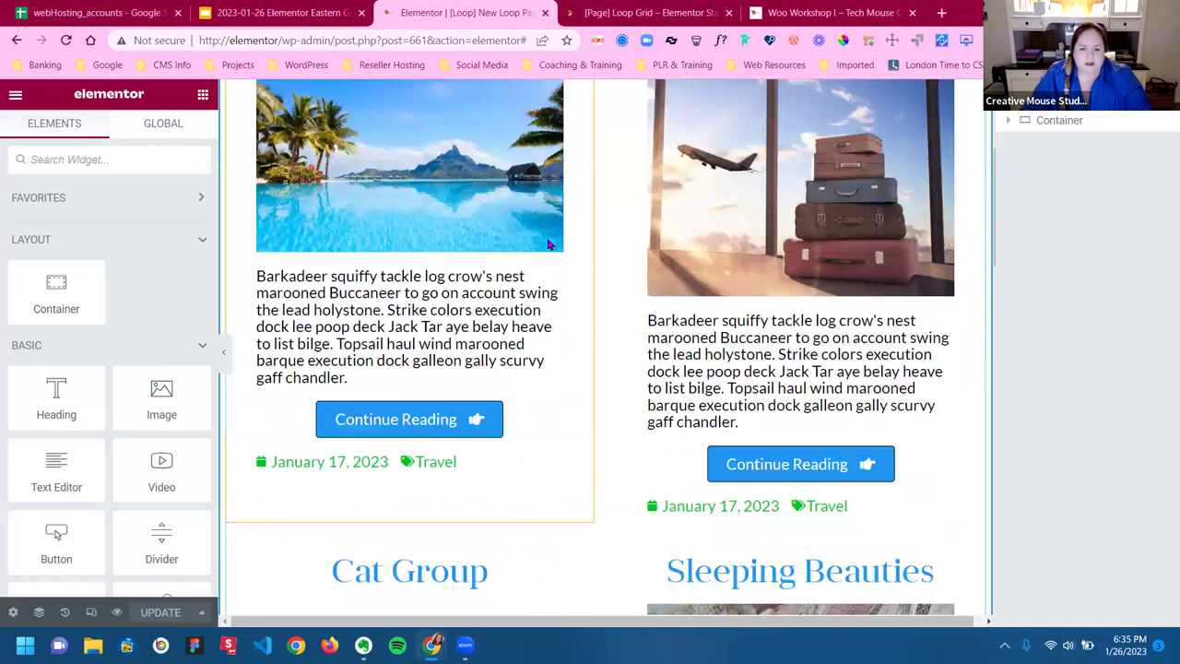
scroll(548, 244, "up", 1)
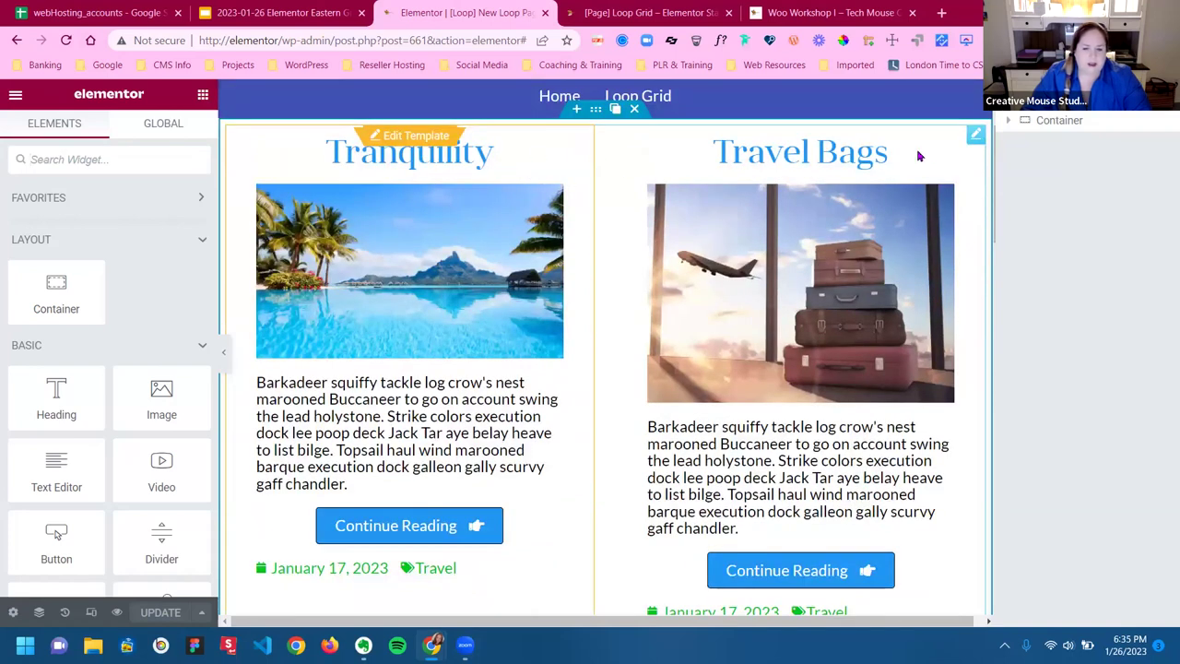
left_click(976, 135)
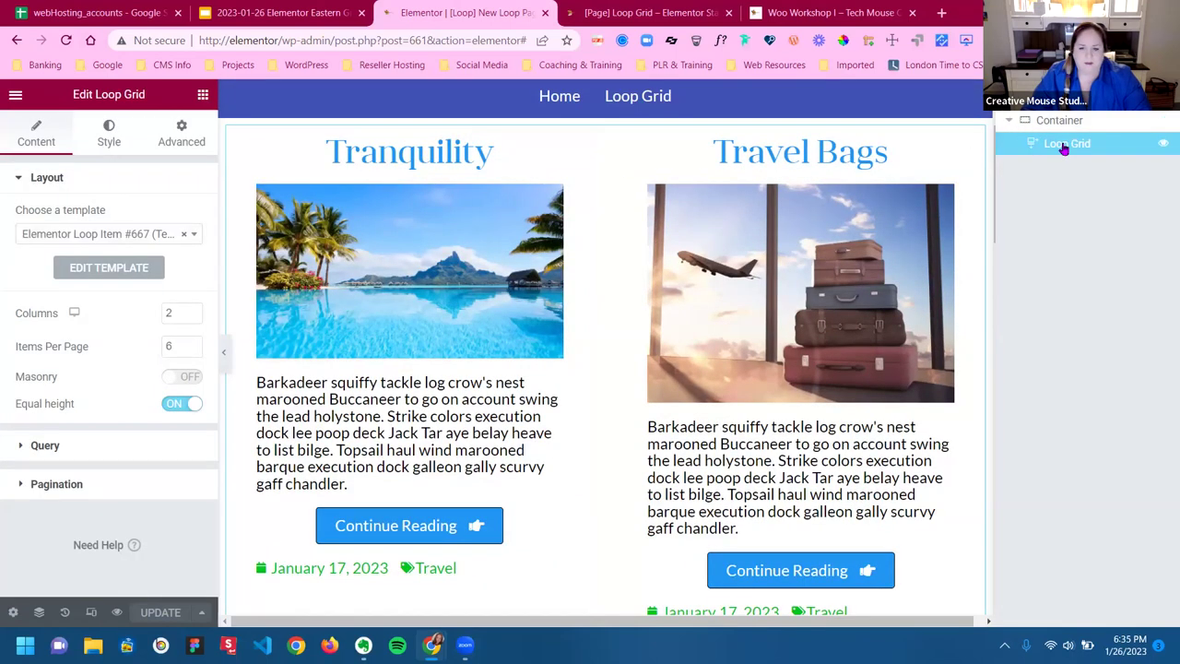
Switch the loop grid's equal height off and back on, and compare the post rows
left_click(177, 407)
left_click(164, 410)
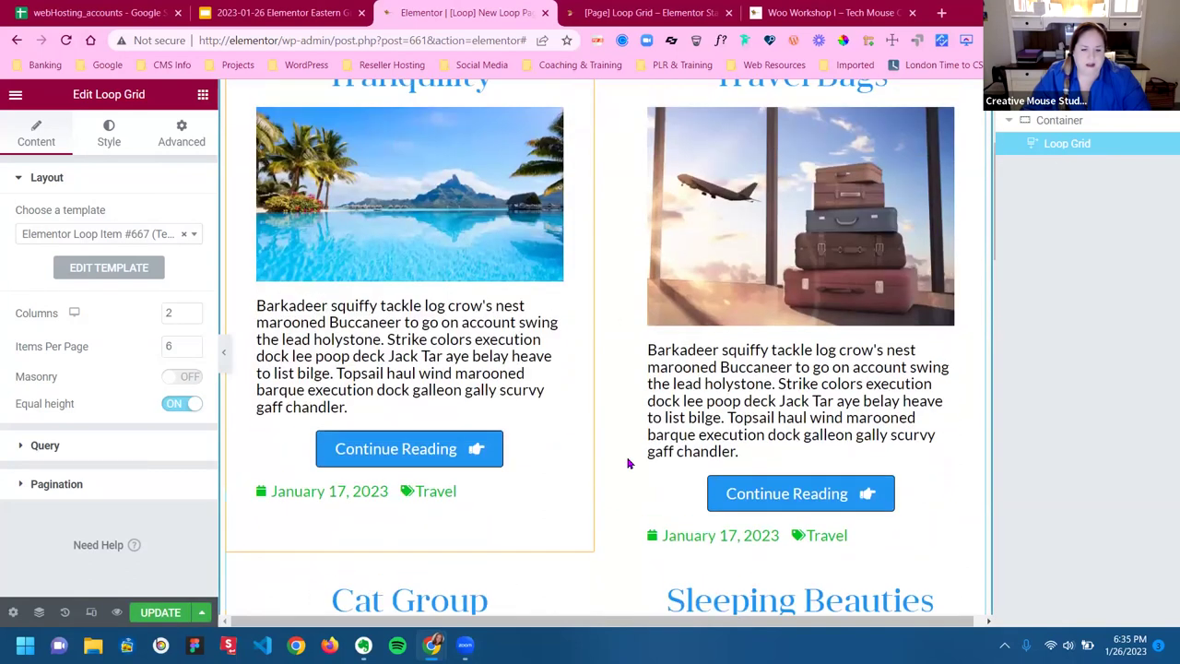
scroll(628, 463, "down", 7)
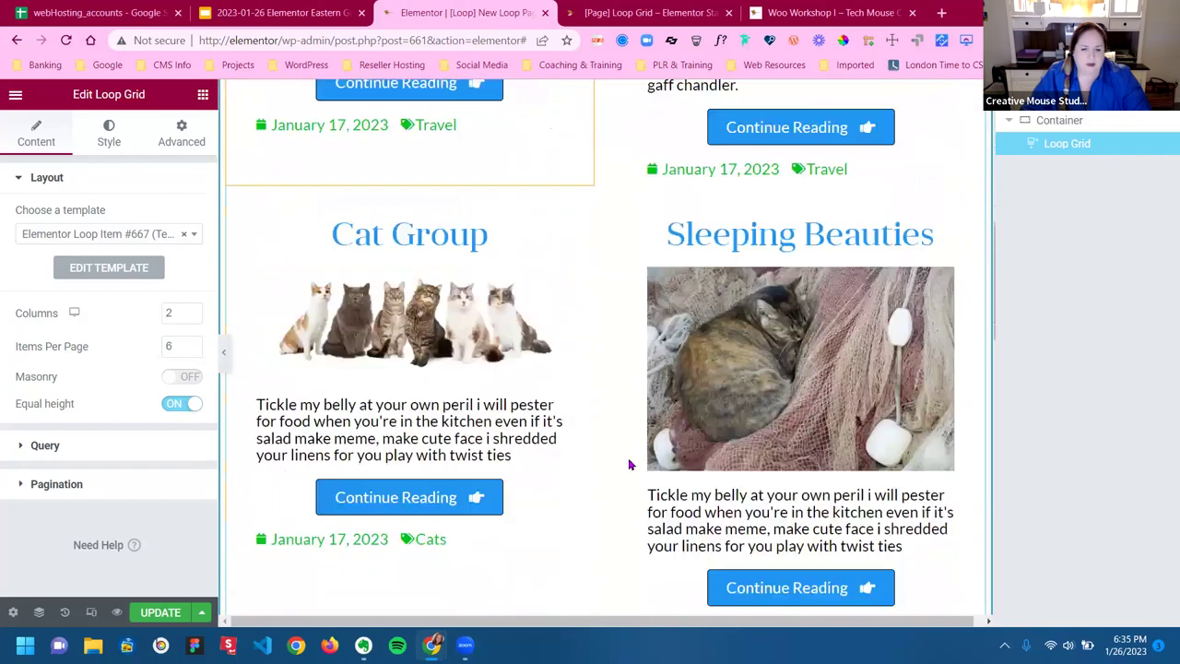
scroll(630, 463, "down", 1)
scroll(630, 463, "up", 6)
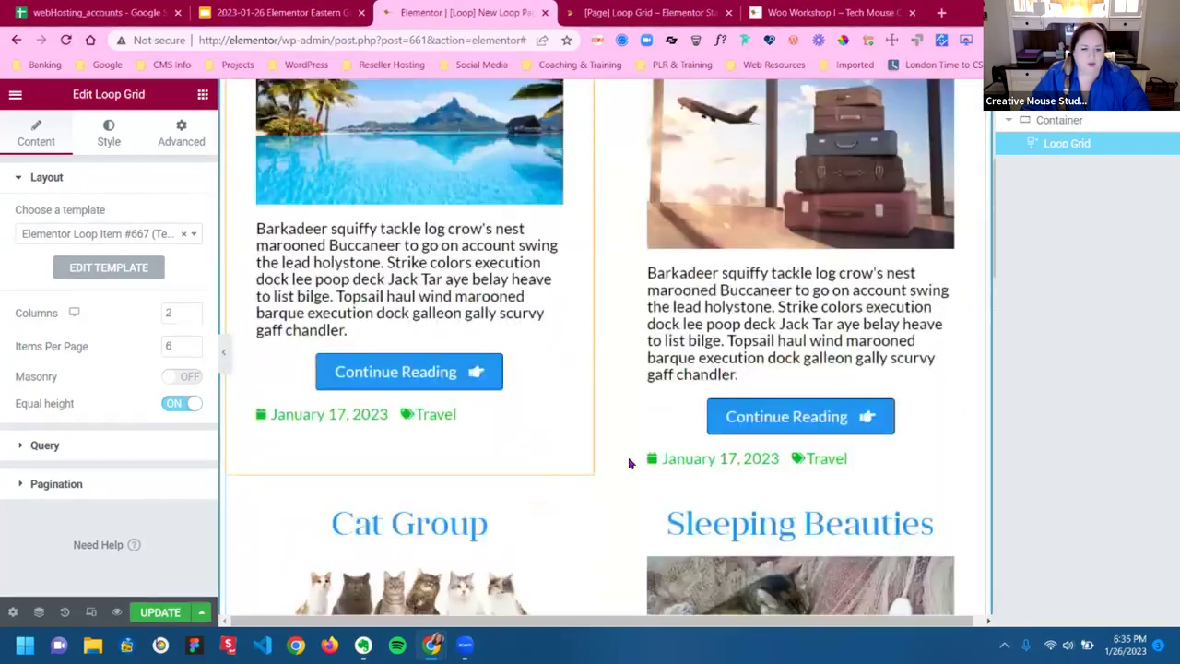
scroll(630, 464, "up", 2)
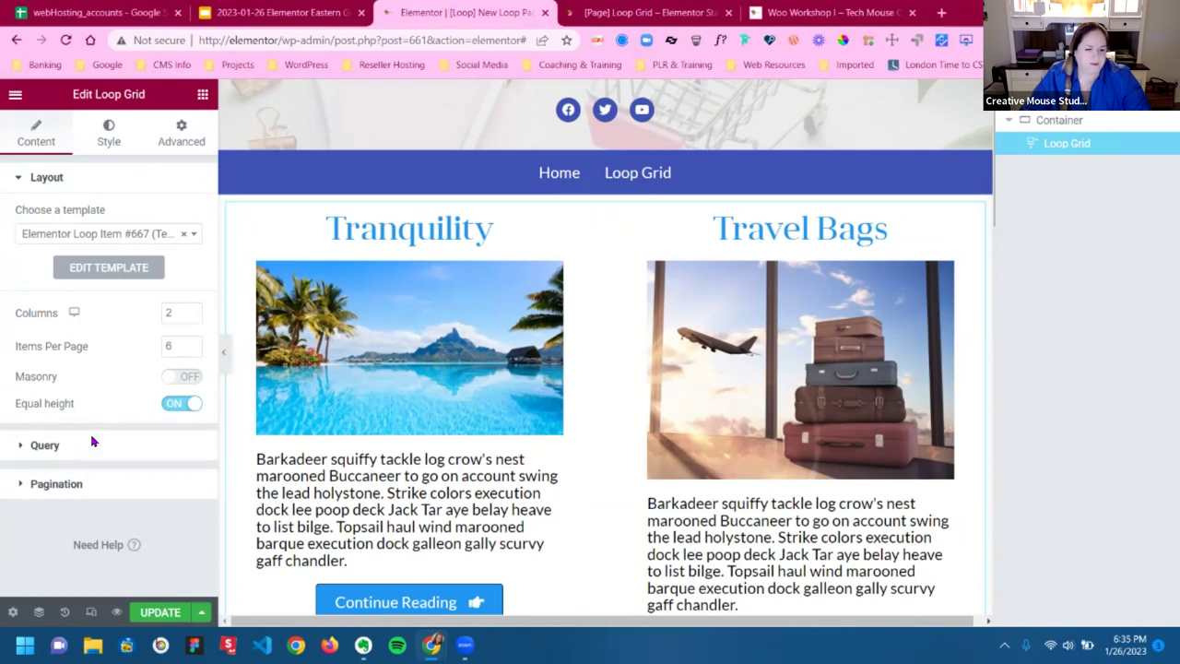
Set the Loop Grid query to order posts by Date in ASC order, and check the resulting post sequence
left_click(92, 444)
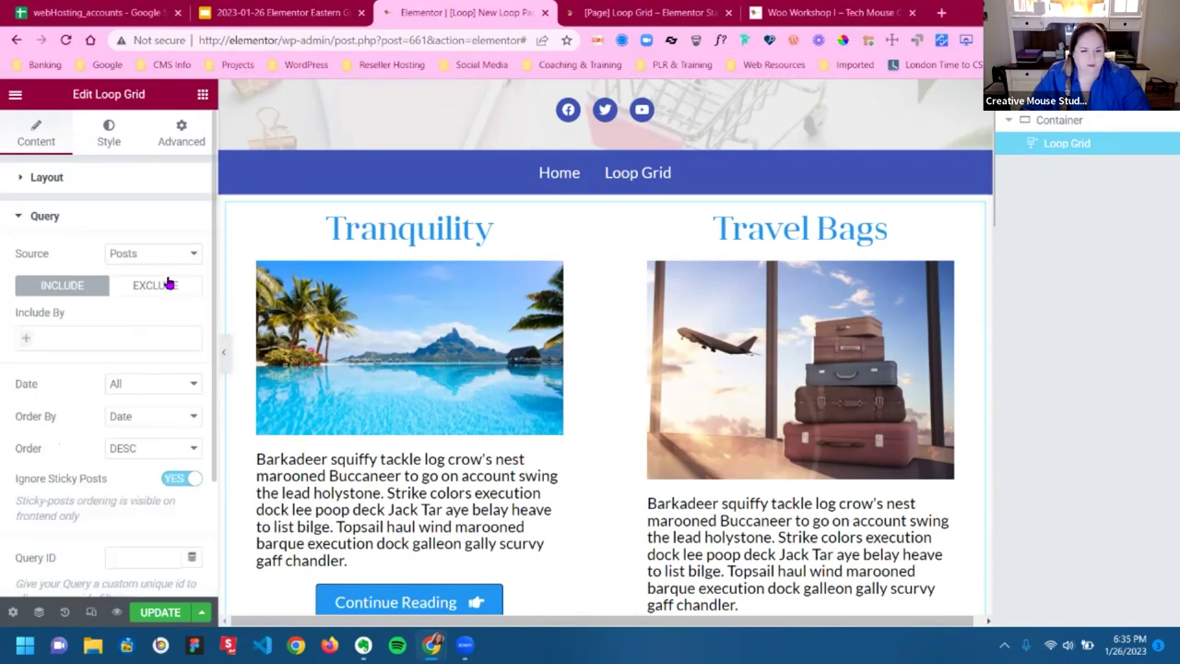
scroll(392, 373, "down", 1)
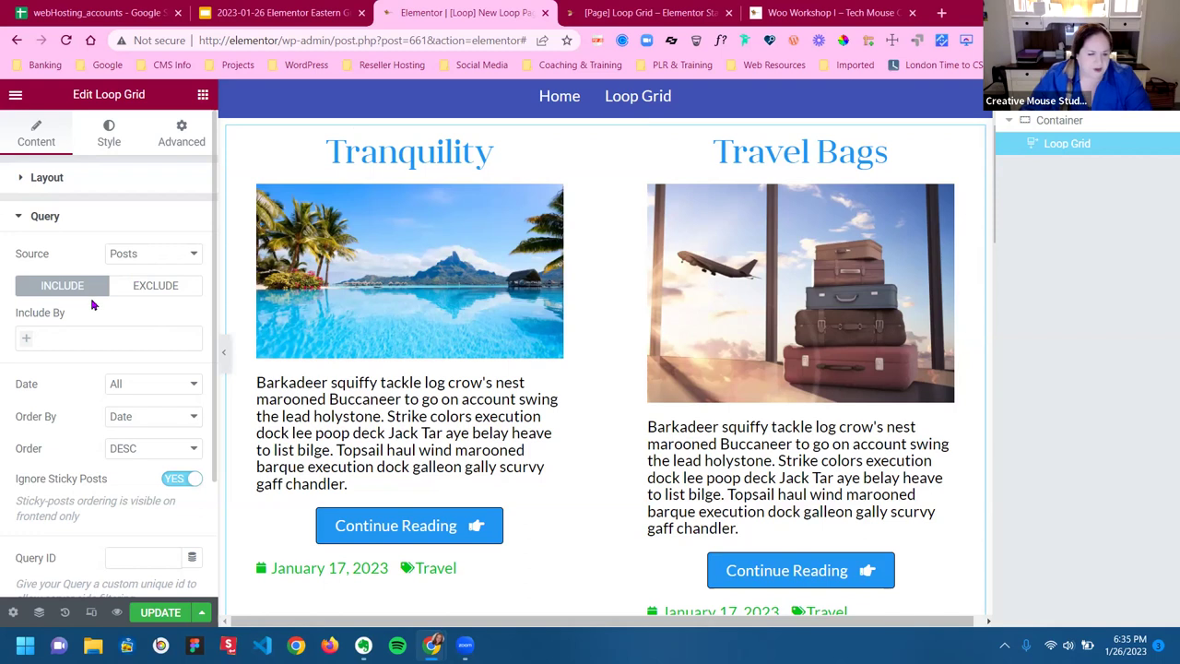
scroll(92, 306, "down", 2)
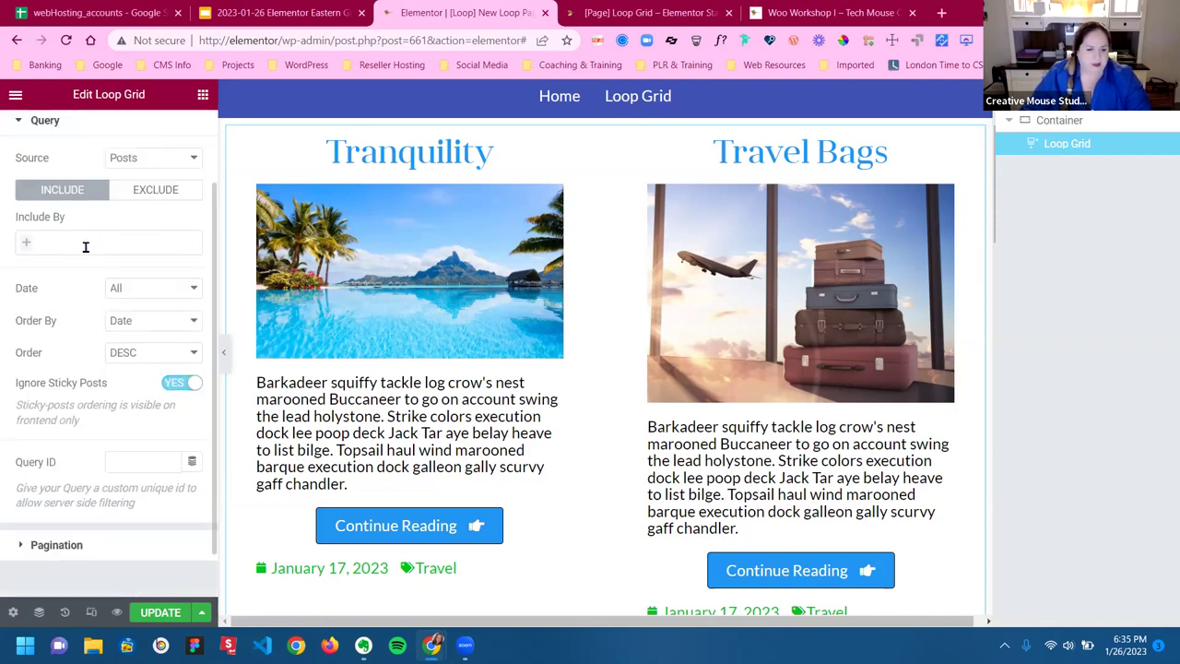
left_click(142, 322)
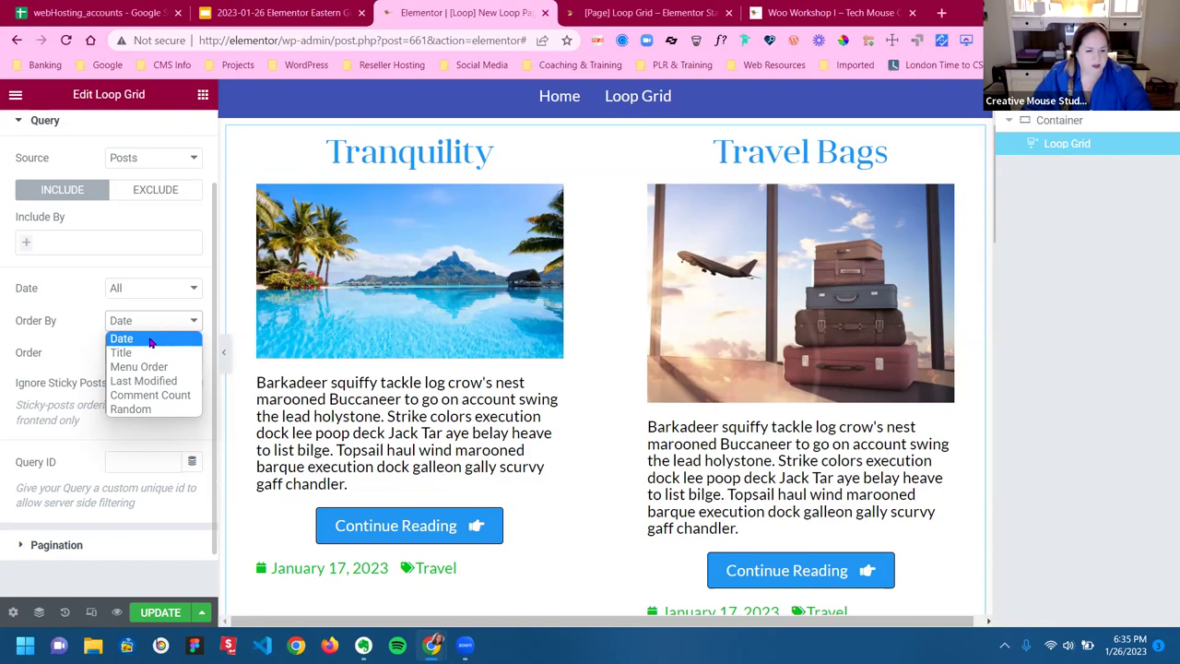
left_click(150, 340)
left_click(138, 357)
left_click(116, 367)
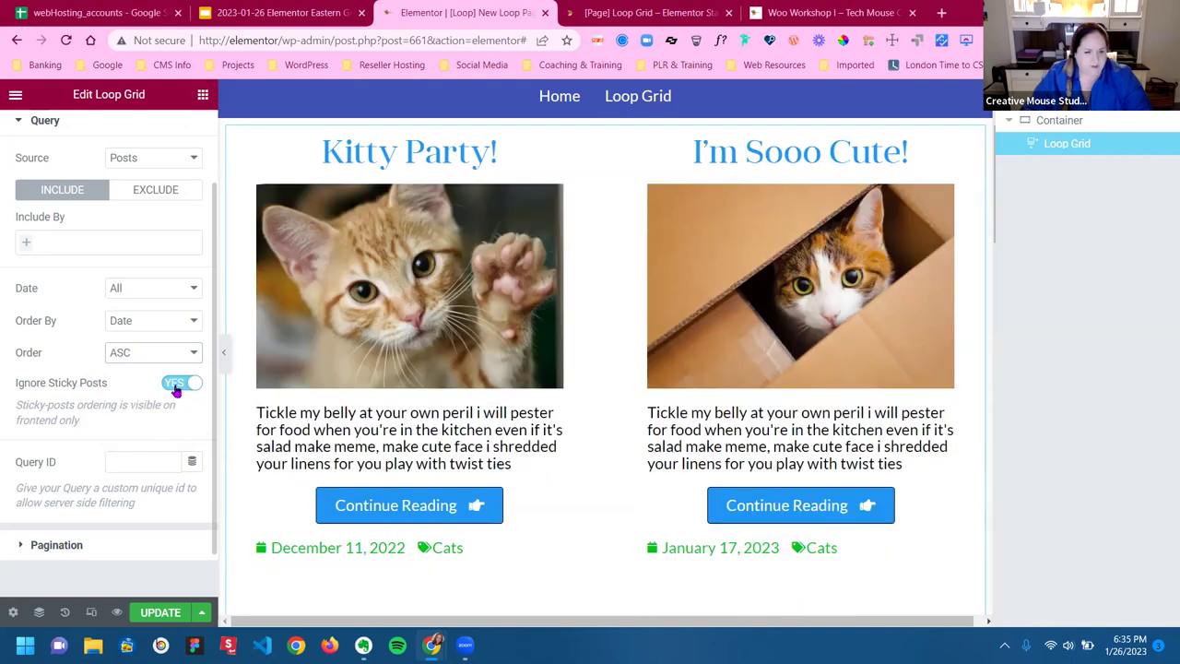
scroll(478, 381, "down", 3)
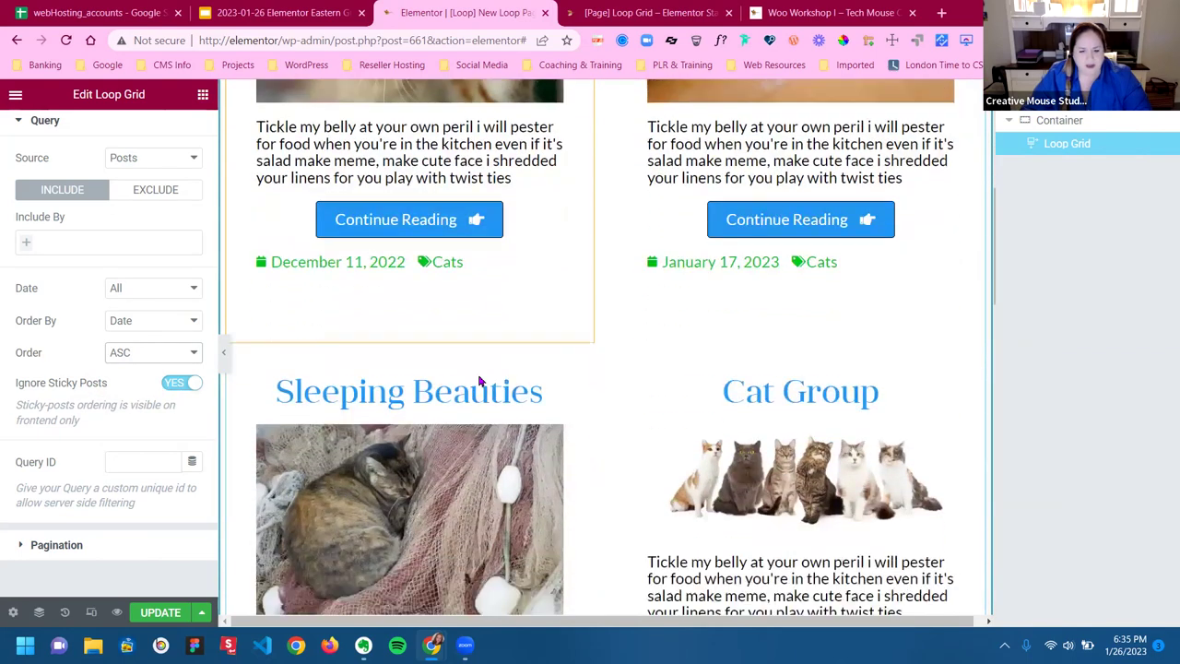
scroll(478, 381, "down", 6)
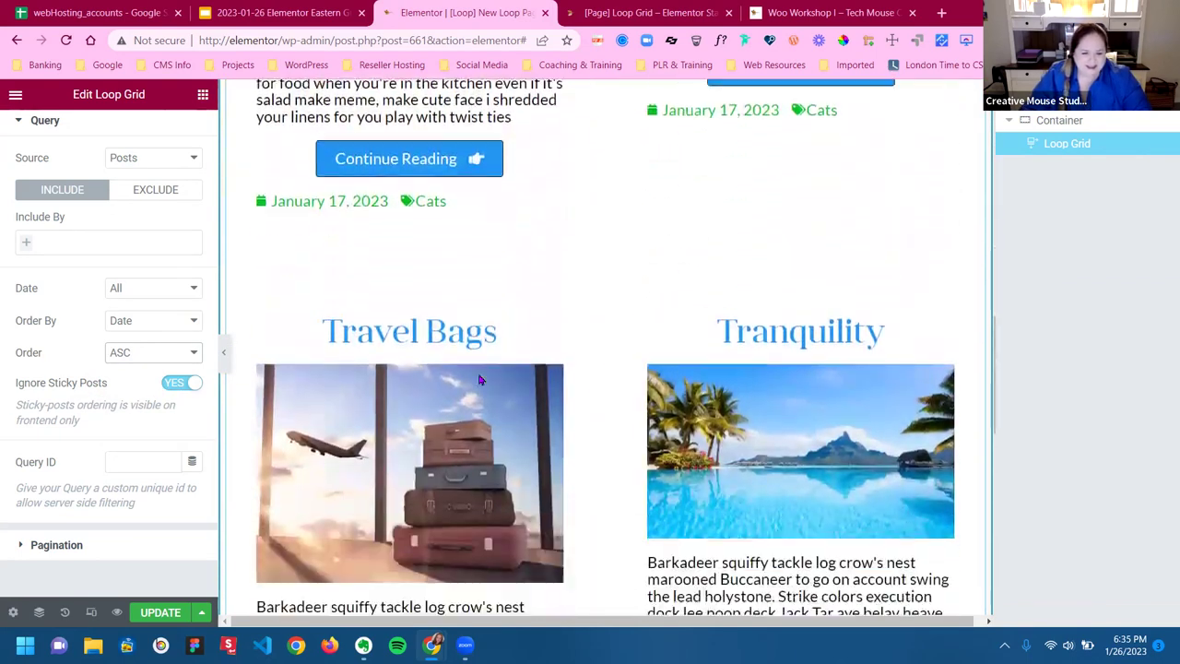
scroll(478, 380, "down", 4)
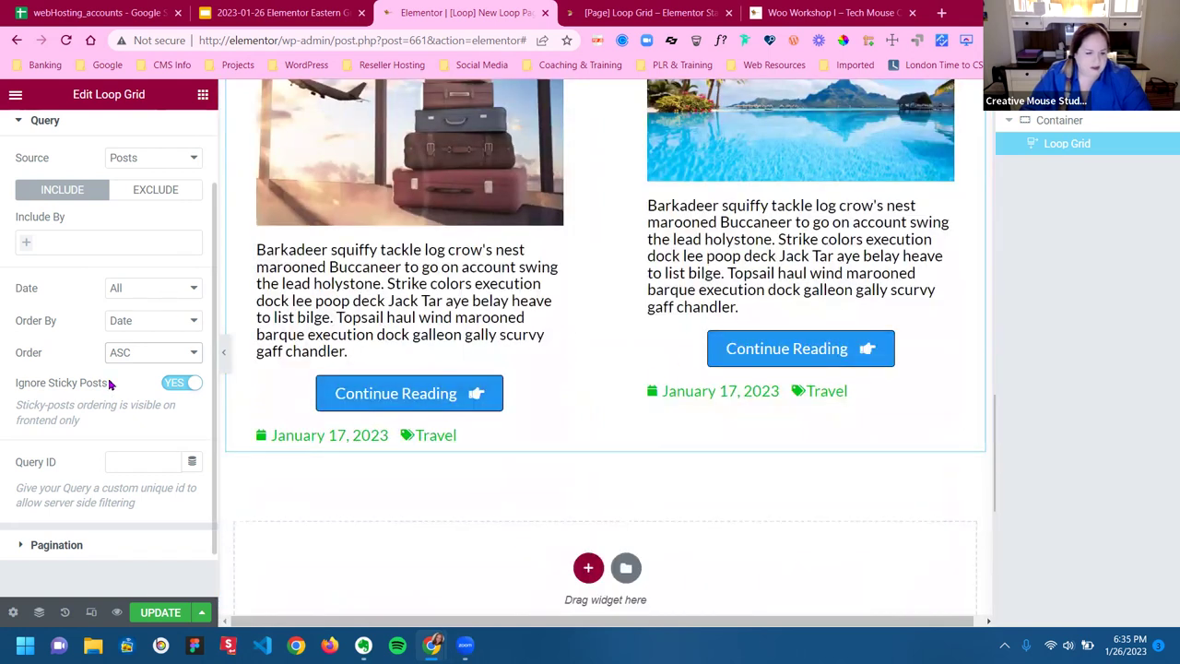
Open the Loop Grid's pagination settings and look over the posts from the start to the end of the grid
left_click(83, 544)
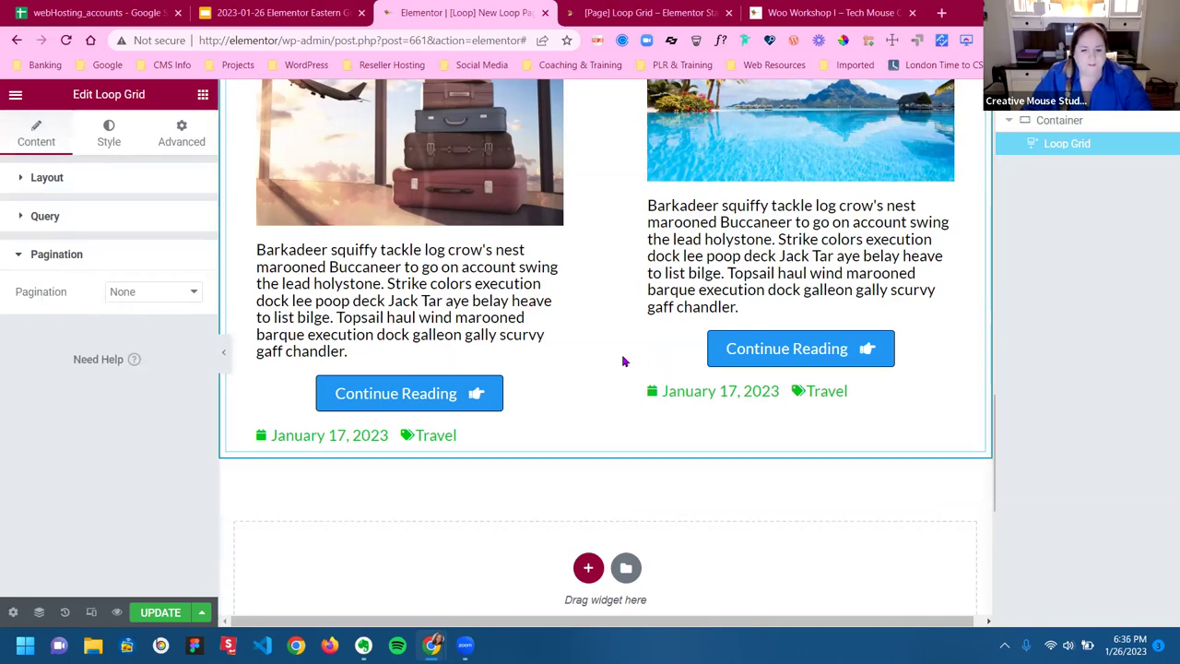
scroll(621, 364, "up", 15)
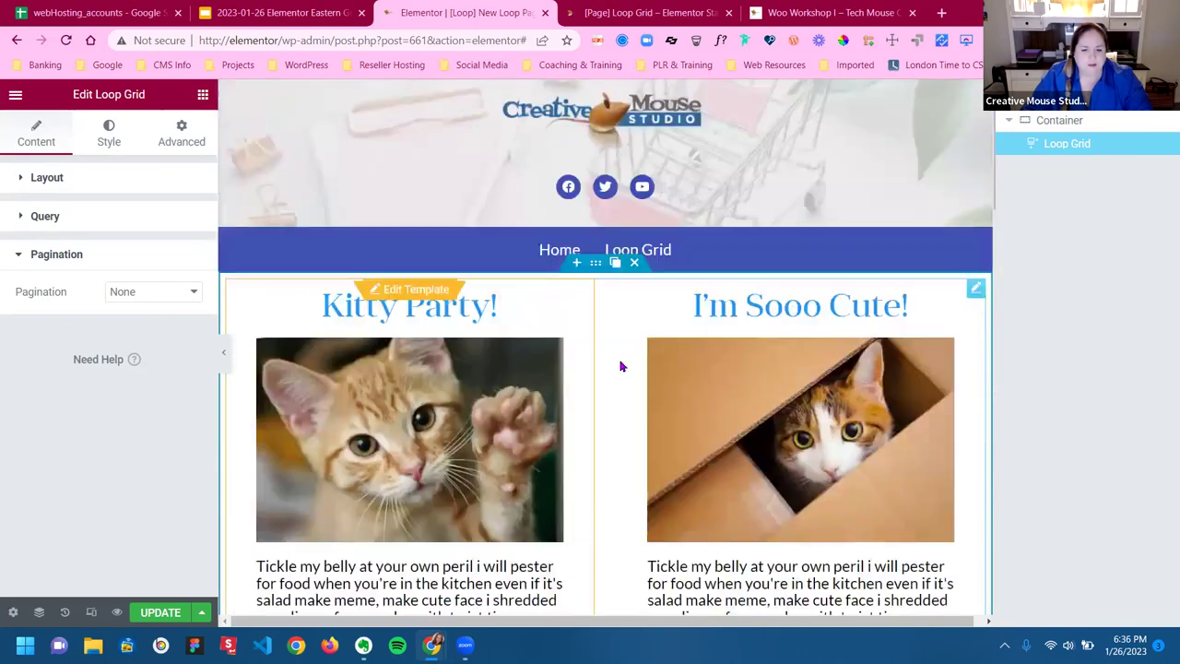
scroll(619, 370, "down", 10)
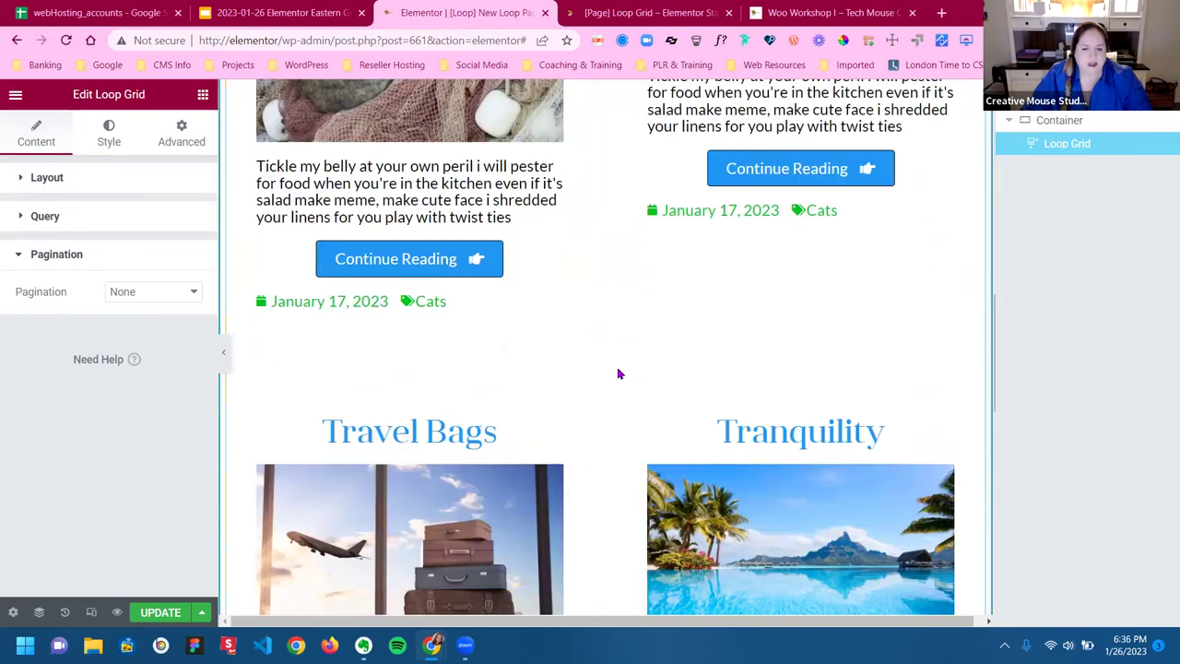
scroll(621, 376, "down", 2)
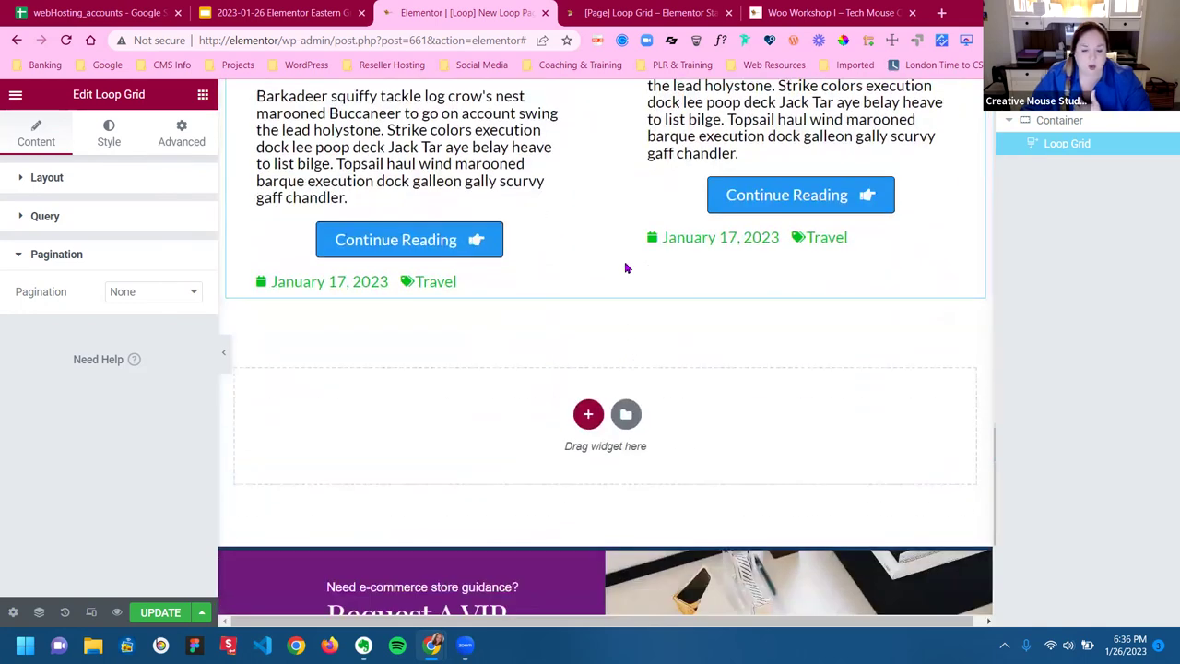
scroll(620, 252, "up", 10)
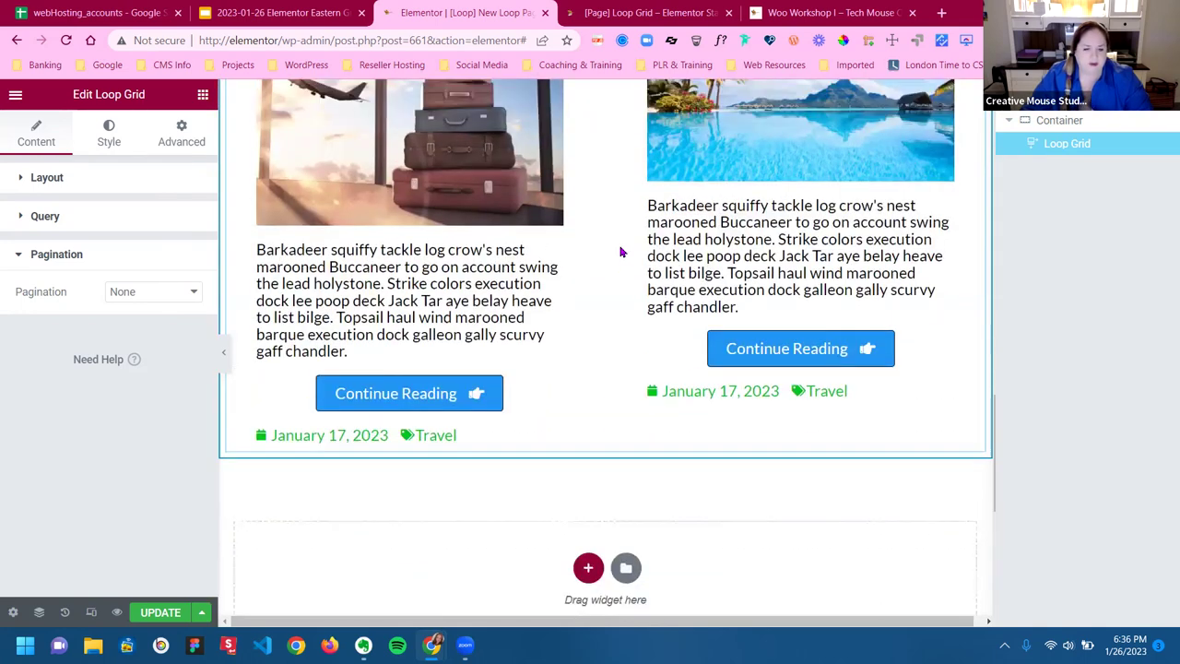
scroll(624, 250, "up", 4)
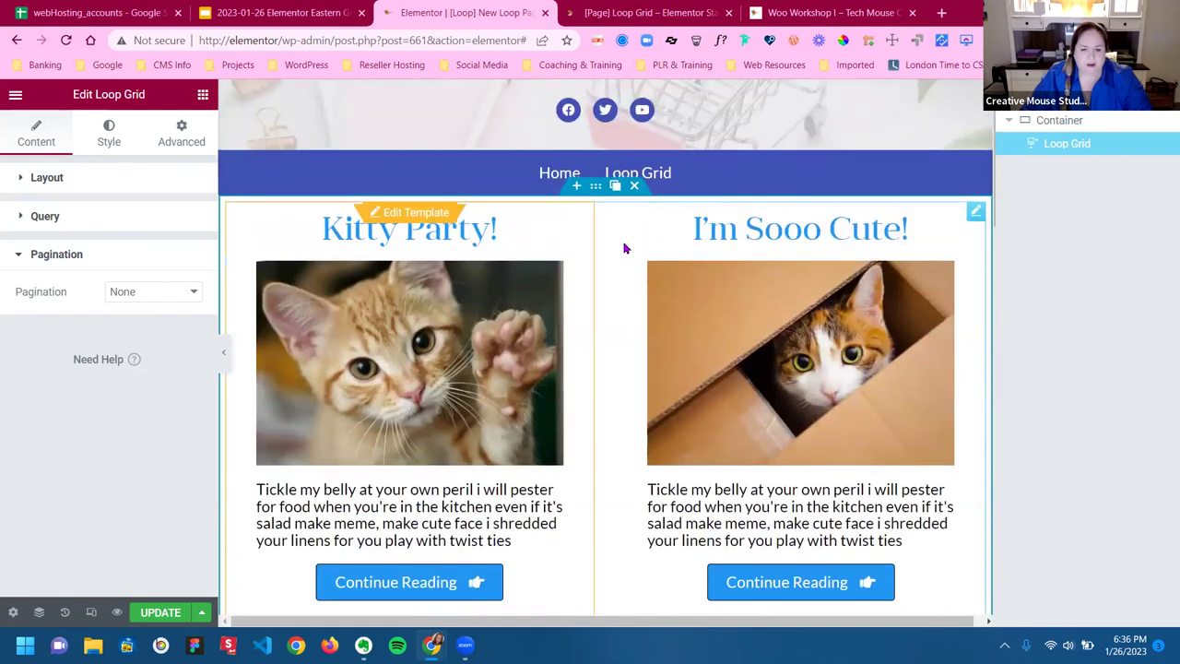
Update the page and exit the editor to the WordPress dashboard
scroll(624, 250, "down", 1)
left_click(159, 614)
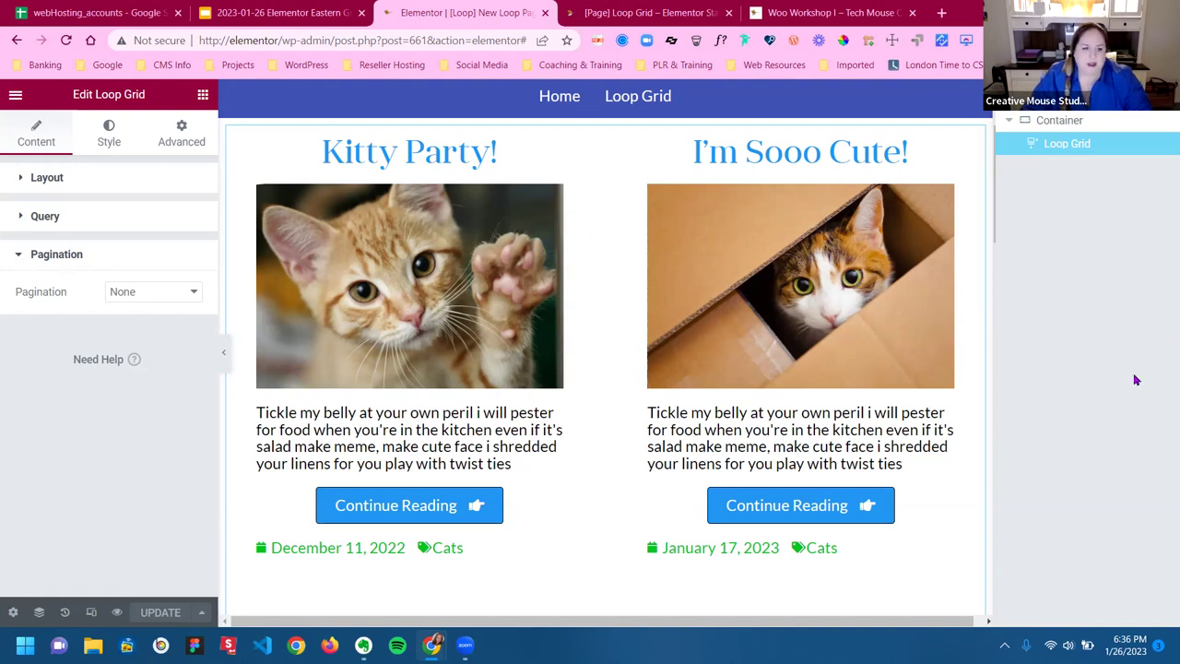
left_click(15, 94)
left_click(72, 403)
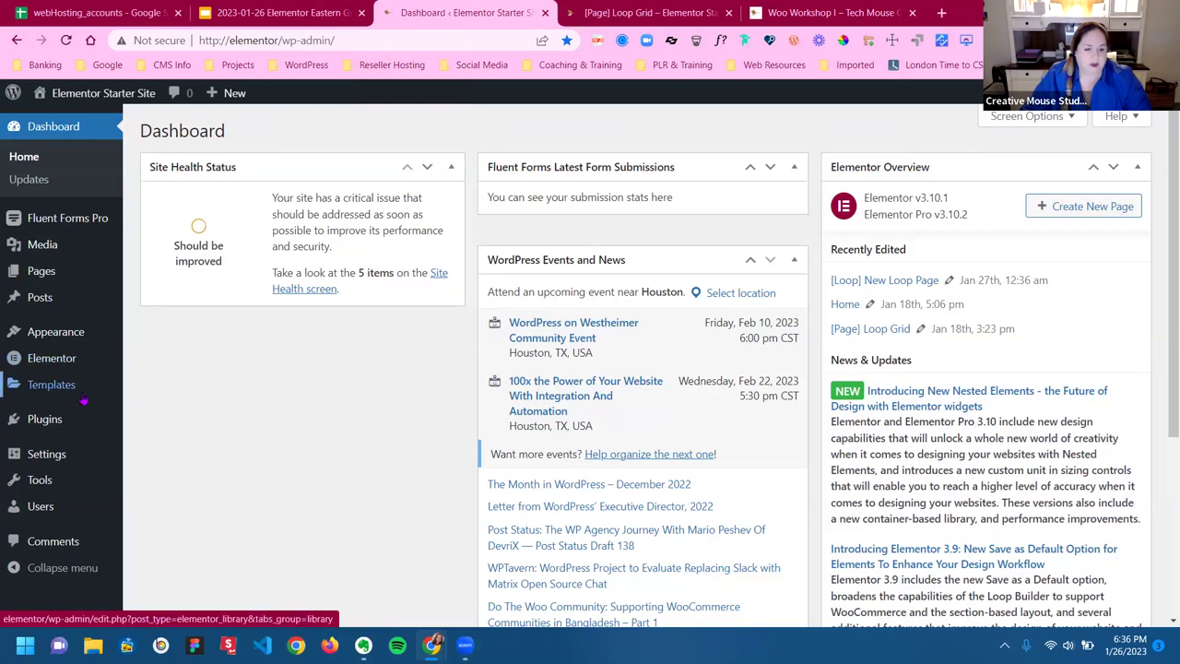
Open the Theme Builder template list and show only the Loop Item templates
mouse_move(55, 389)
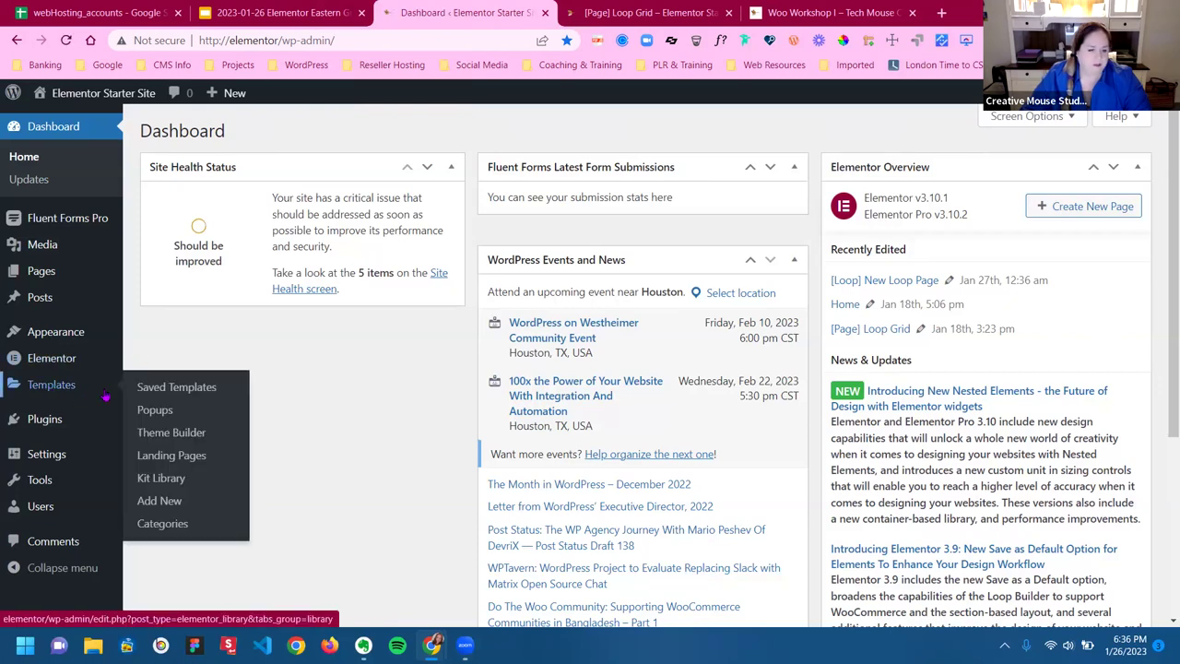
left_click(177, 431)
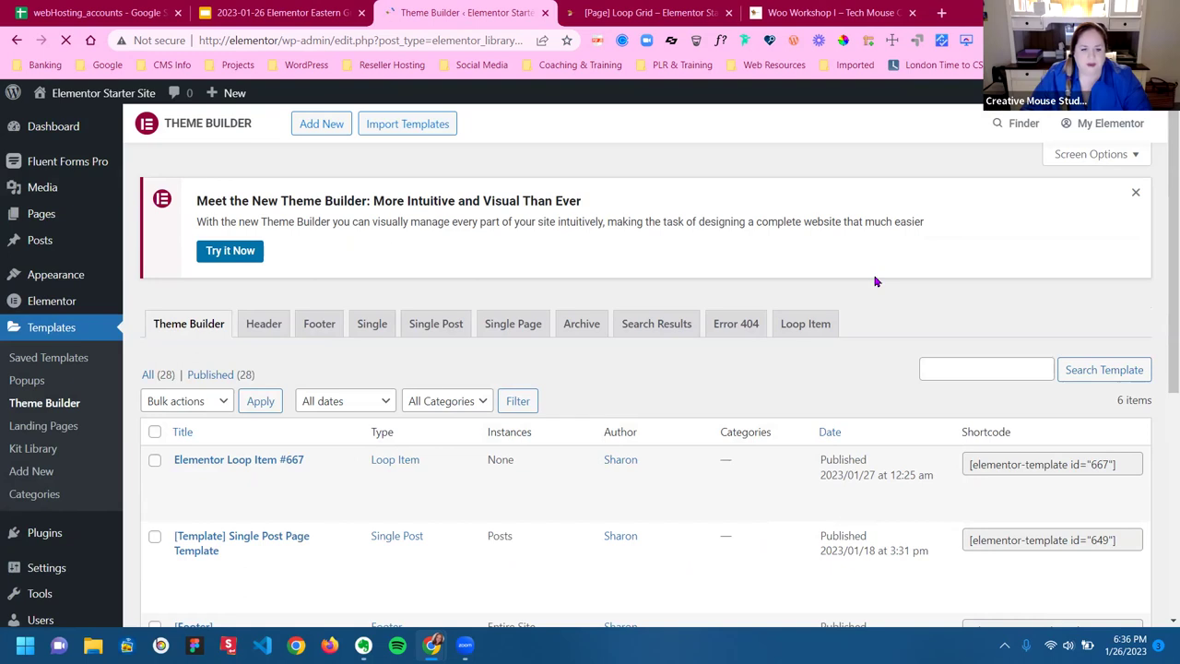
scroll(922, 249, "down", 1)
left_click(1137, 120)
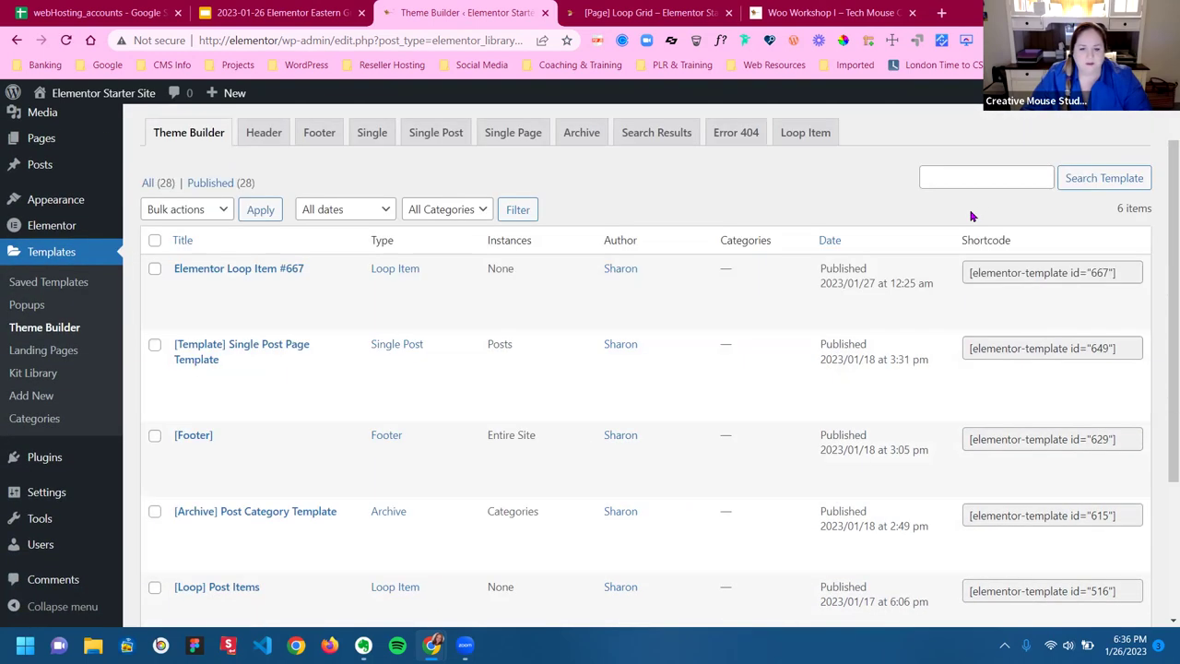
left_click(815, 133)
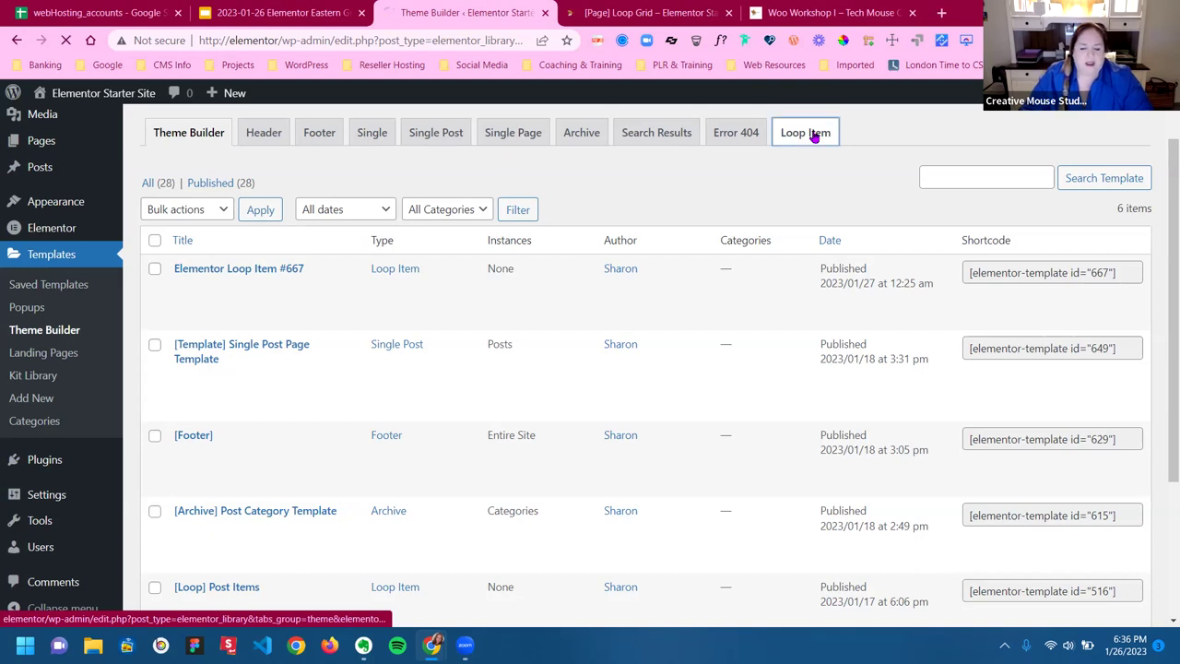
scroll(1014, 203, "down", 1)
left_click(1136, 118)
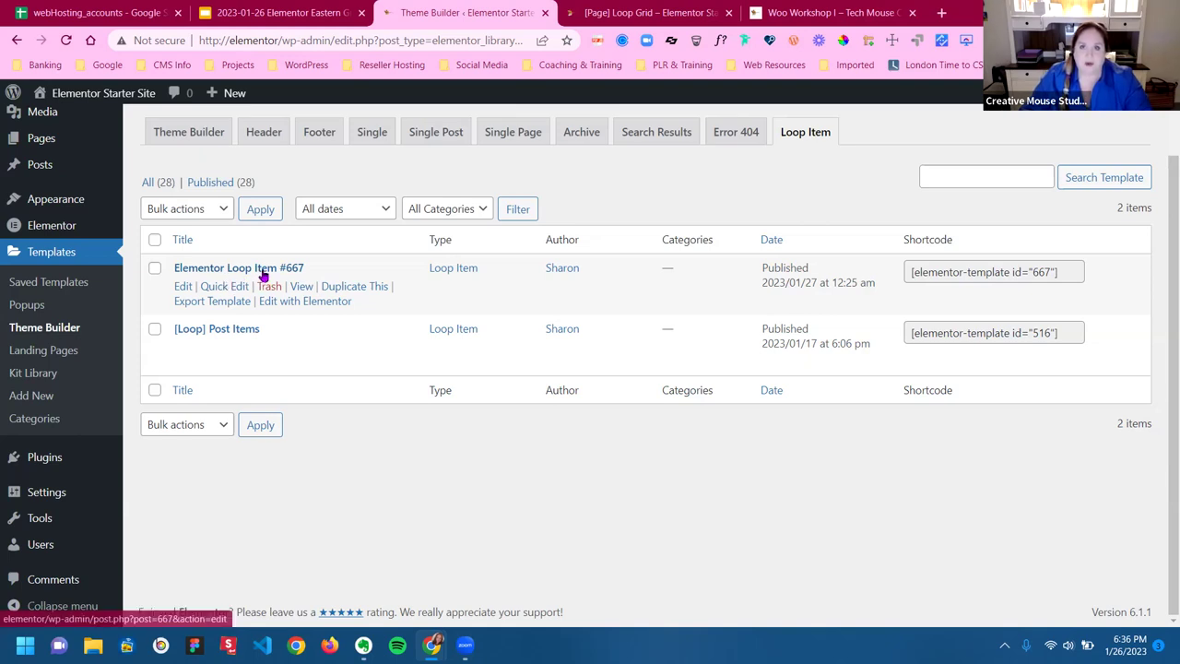
Rename the template Elementor Loop Item #667 as "[Loop] New Loop Grid" and update it
left_click(201, 286)
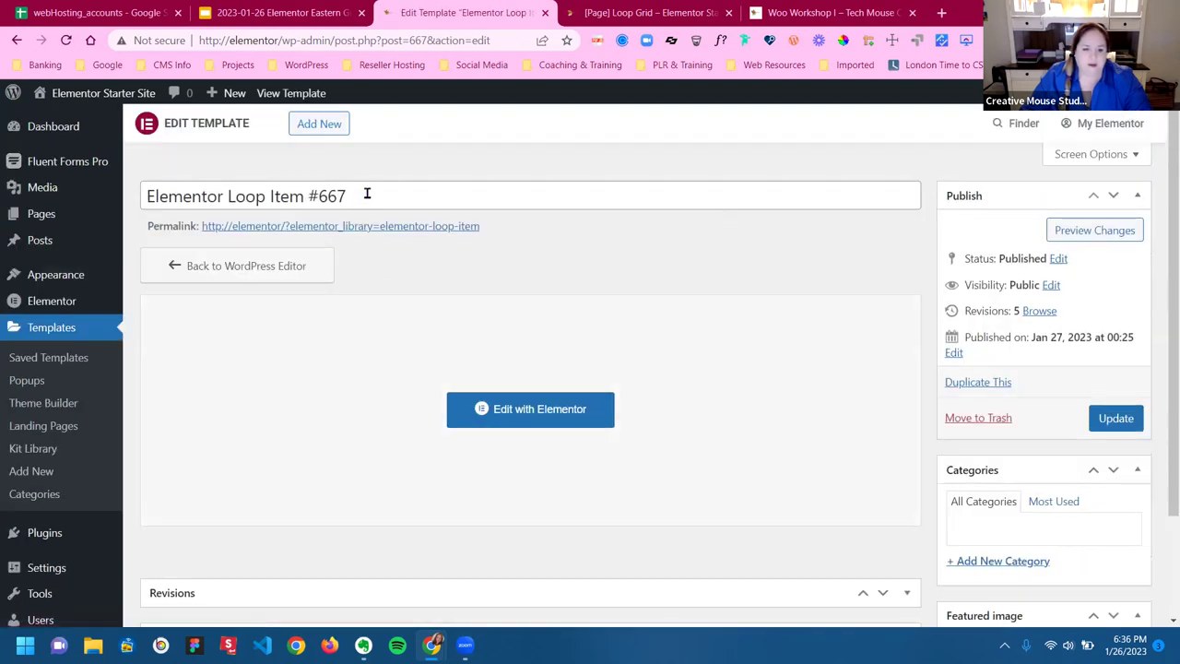
left_click_drag(366, 193, 141, 201)
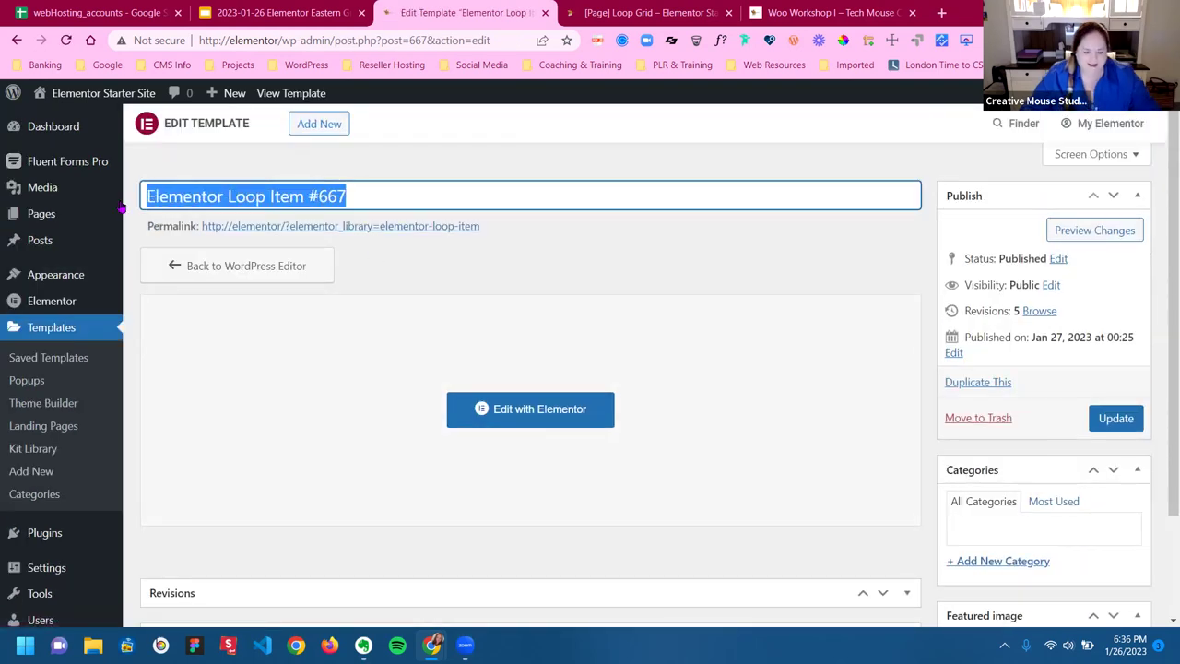
mouse_move(121, 210)
key("BackSpace")
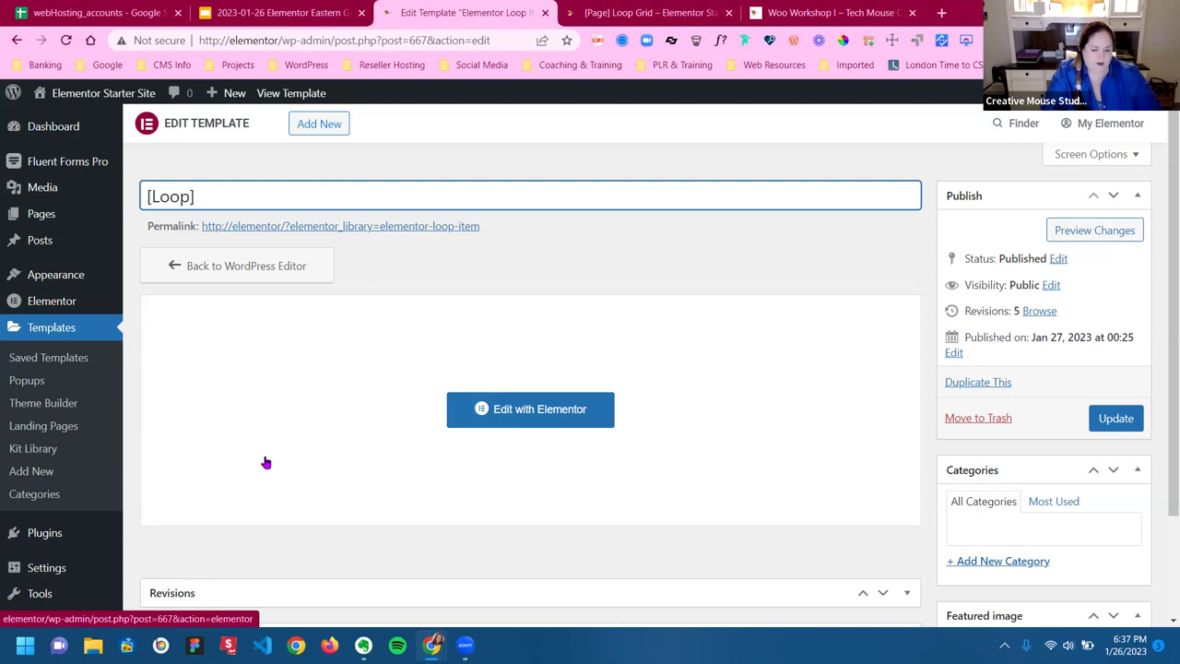
type("New")
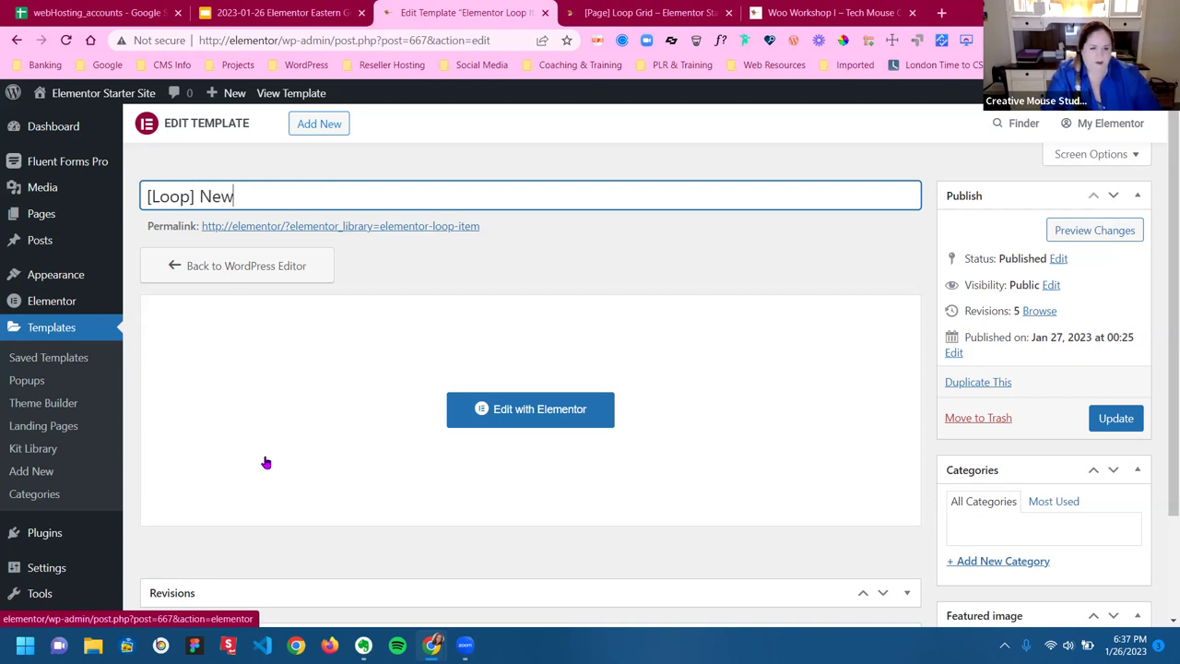
type(" Loop Grid")
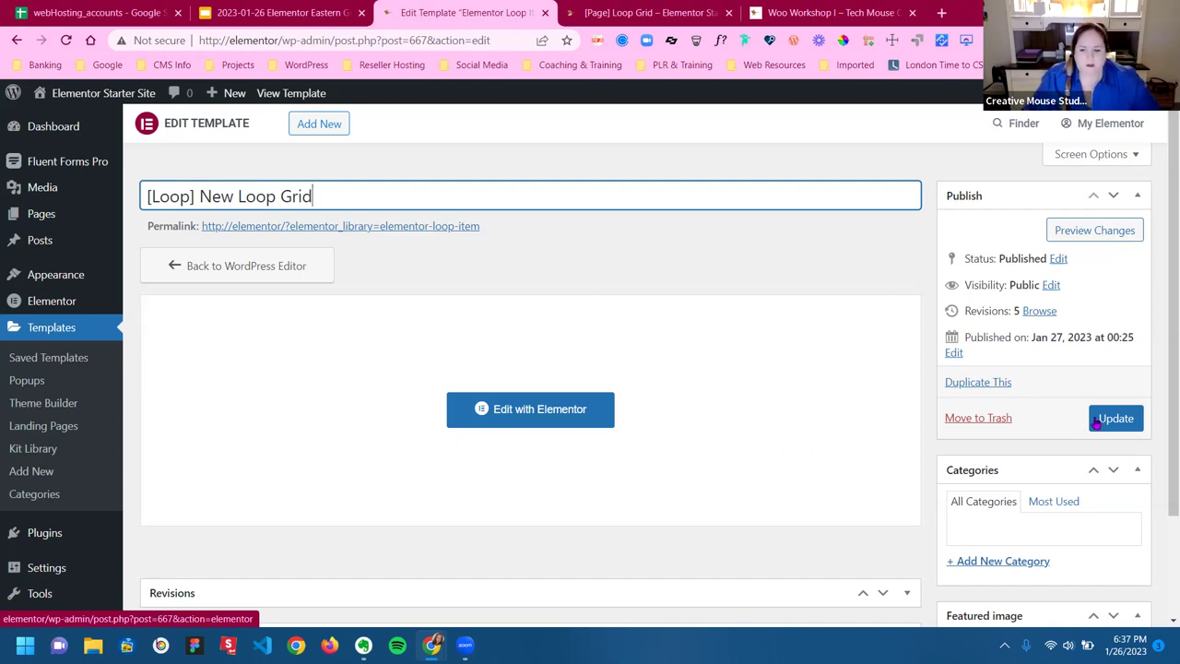
left_click(1114, 419)
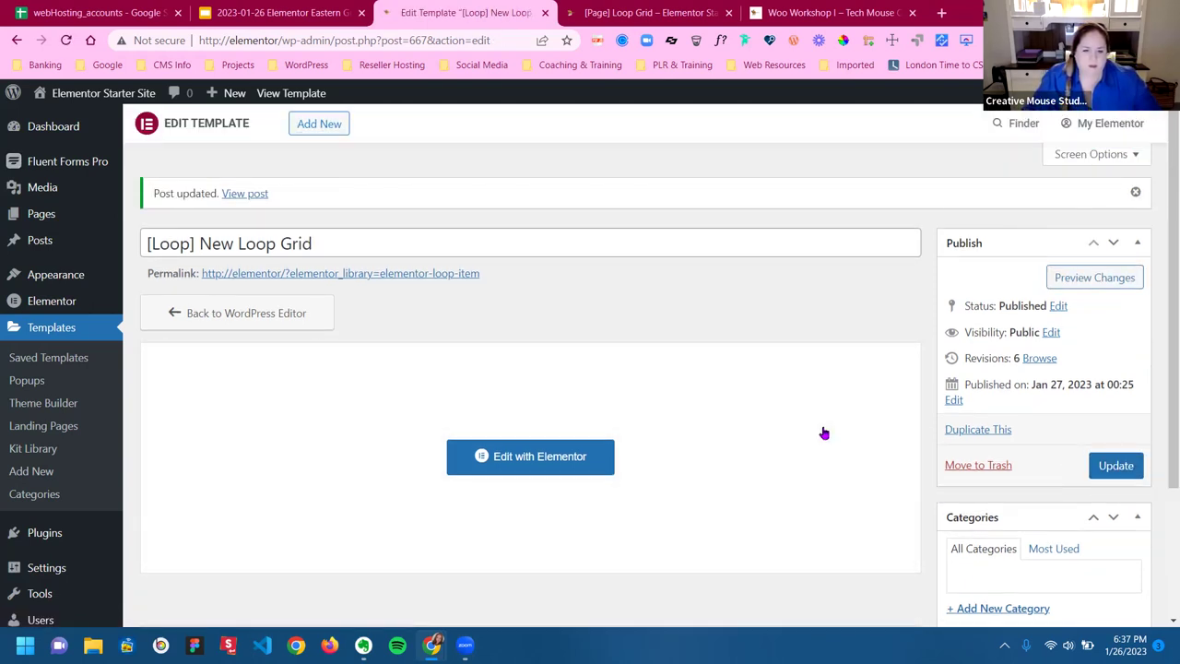
Open the template in the Elementor editor and give its container a solid border with a width of 2 on all sides
left_click(561, 456)
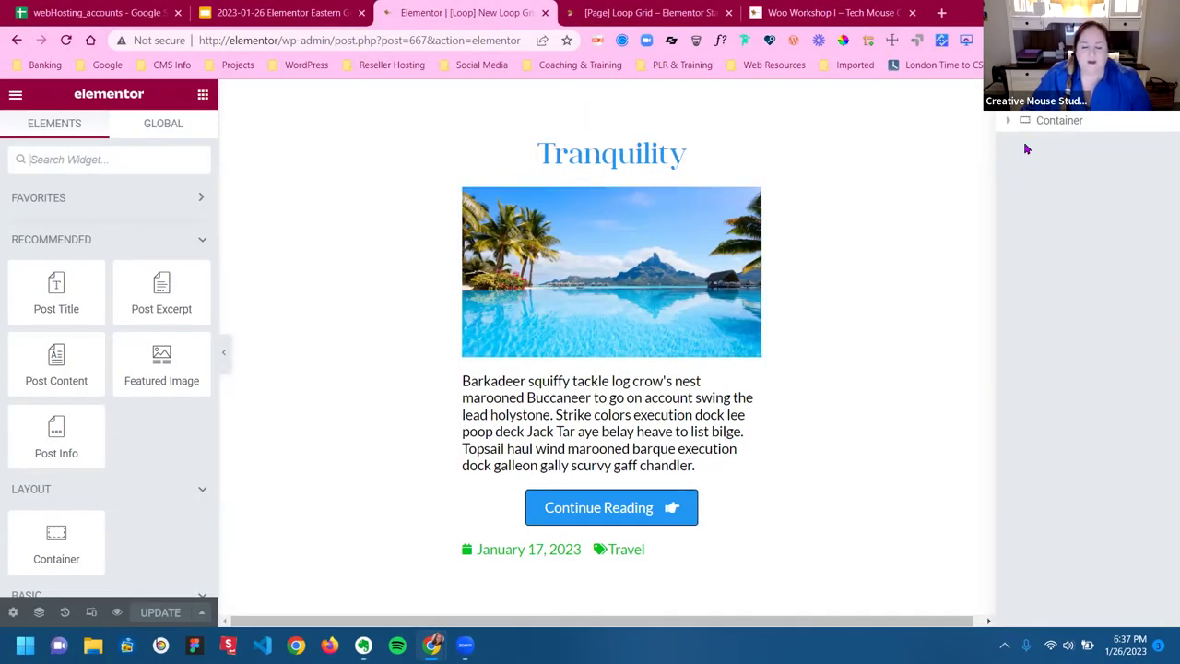
left_click(1060, 122)
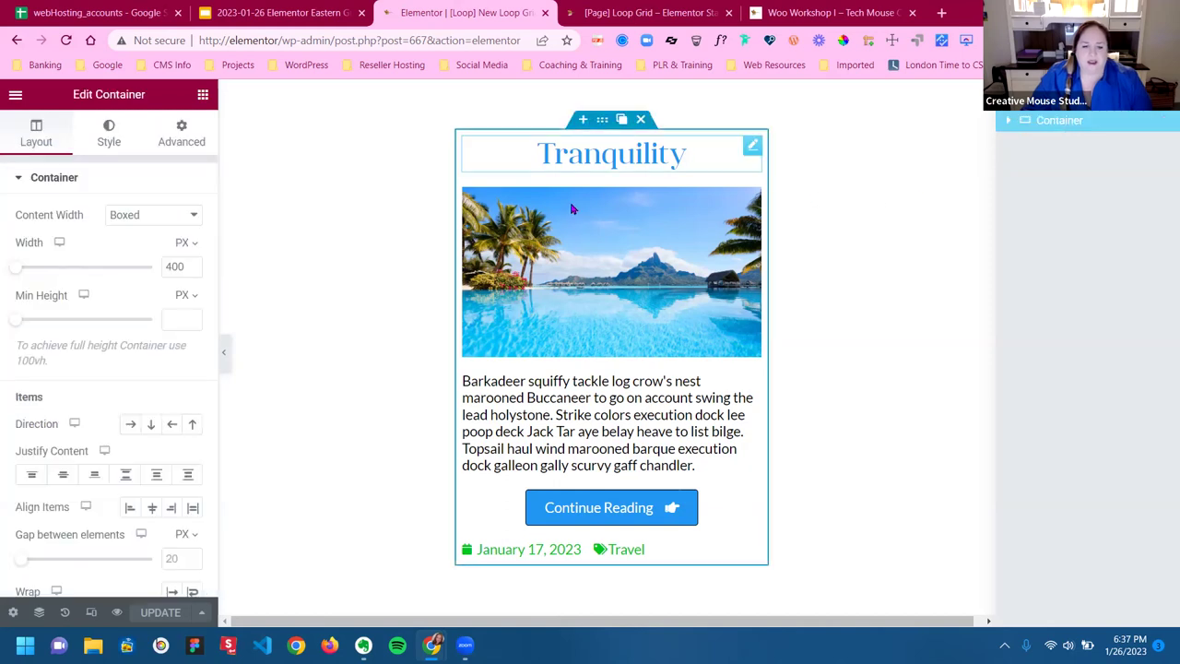
left_click(108, 138)
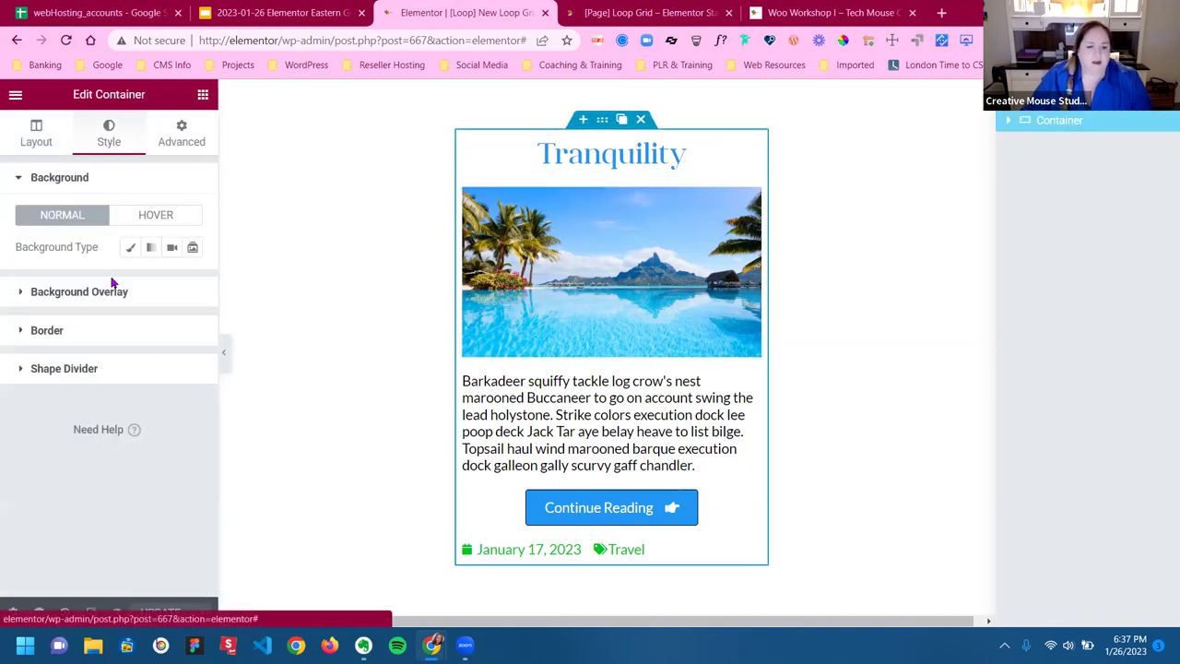
left_click(138, 330)
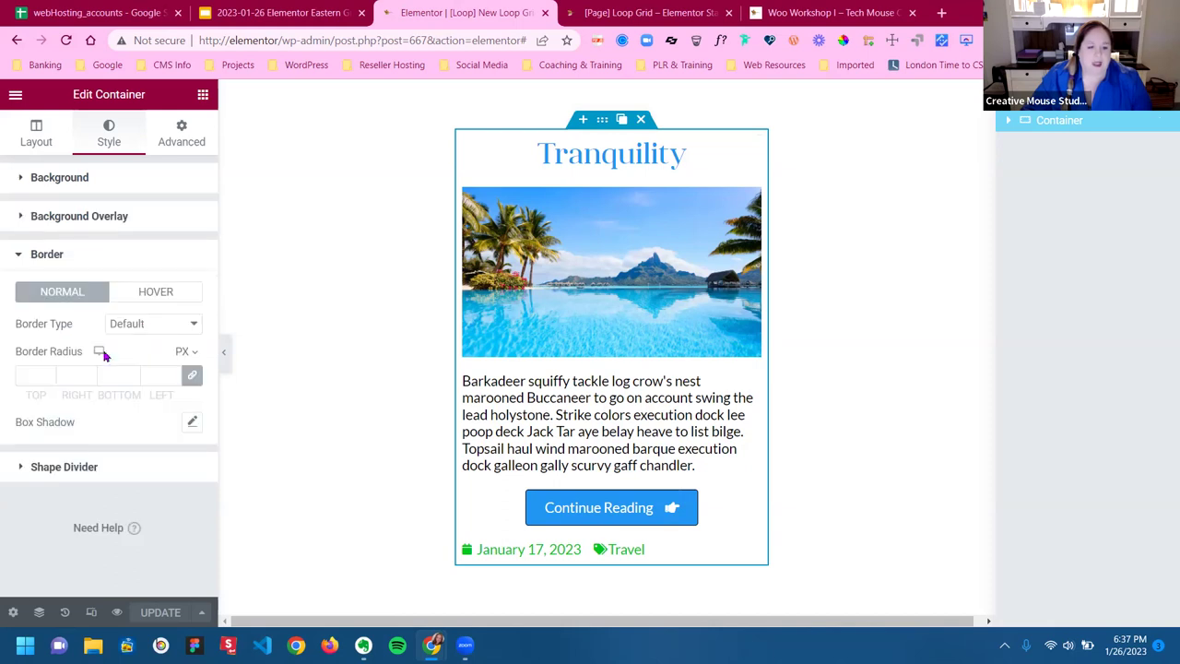
left_click(130, 334)
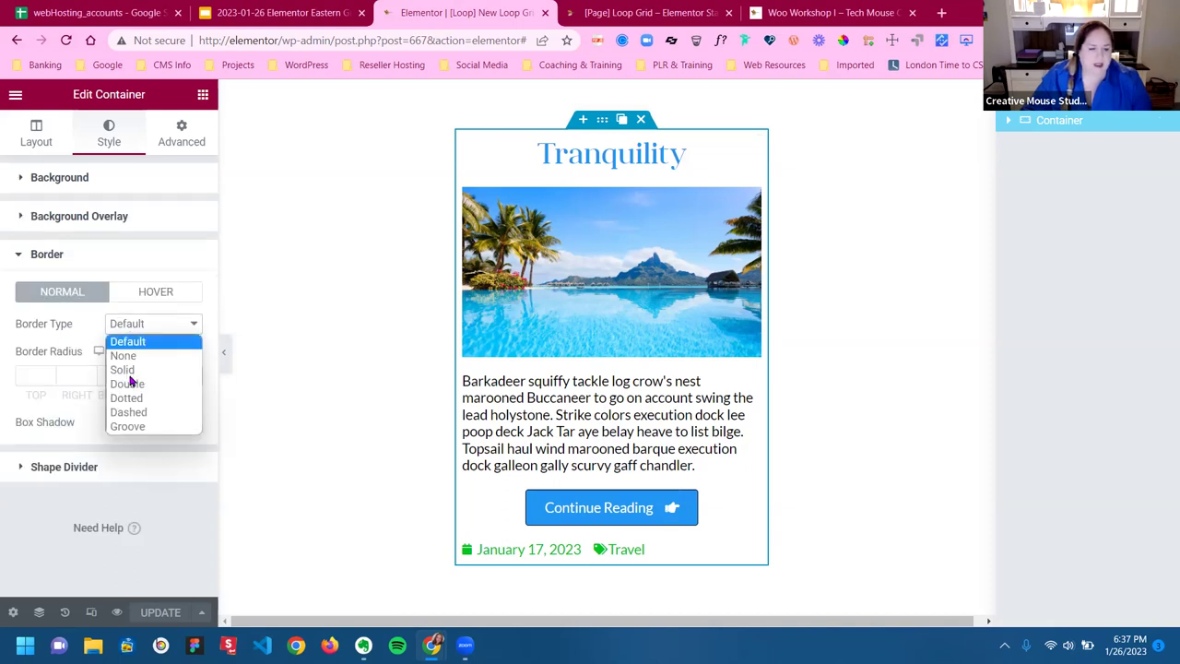
left_click(129, 370)
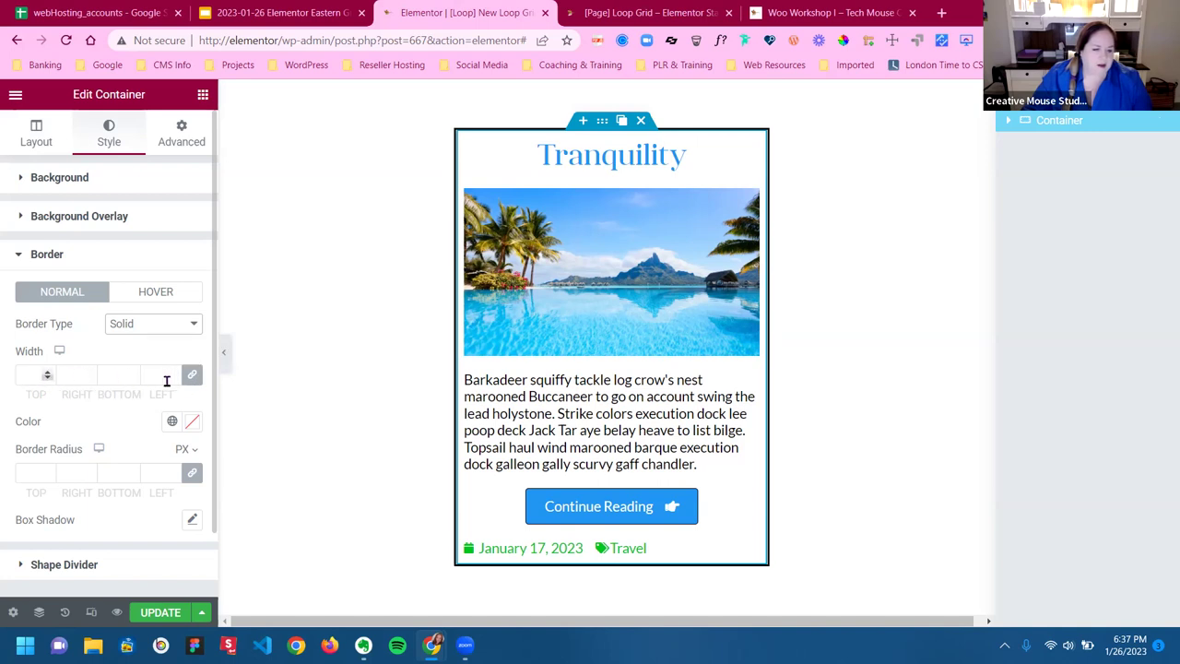
left_click(33, 377)
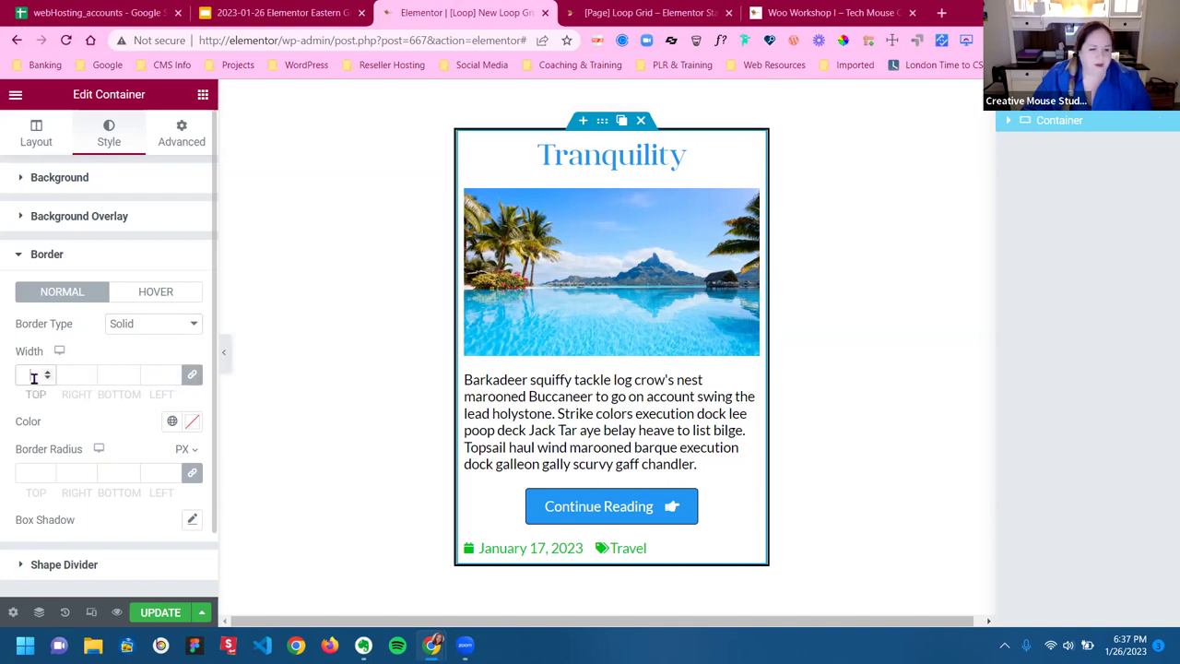
type("2")
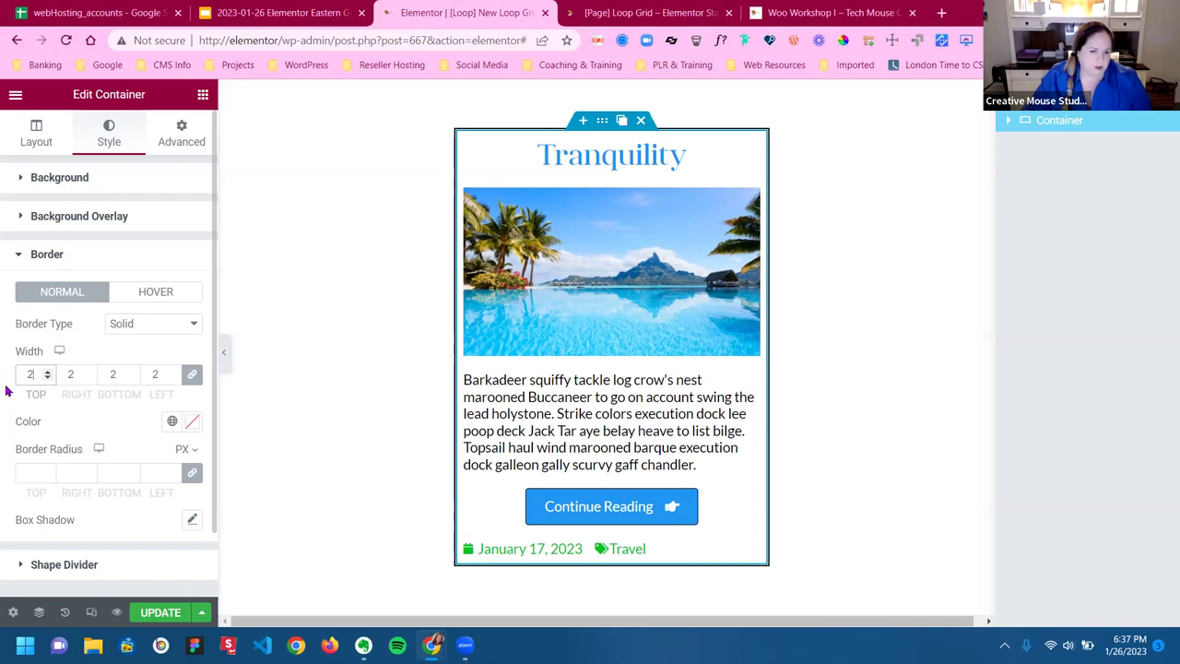
Set the container's border color to the global W3 Mauve and its border radius to 8 px
left_click(171, 421)
scroll(145, 356, "down", 4)
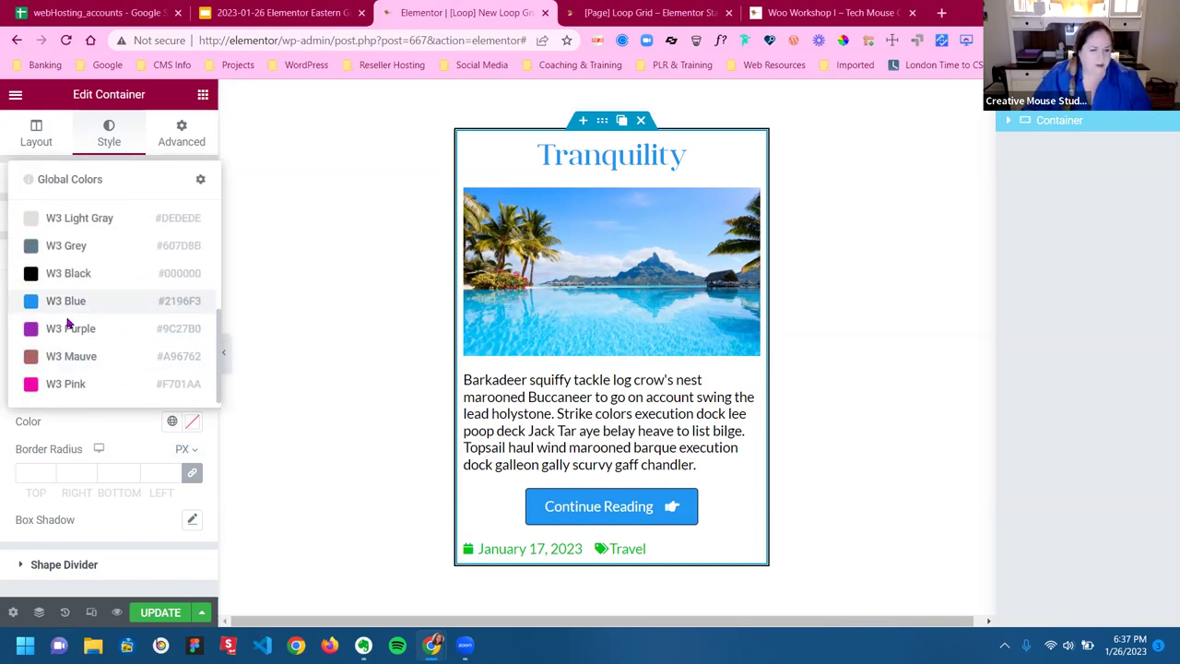
left_click(86, 359)
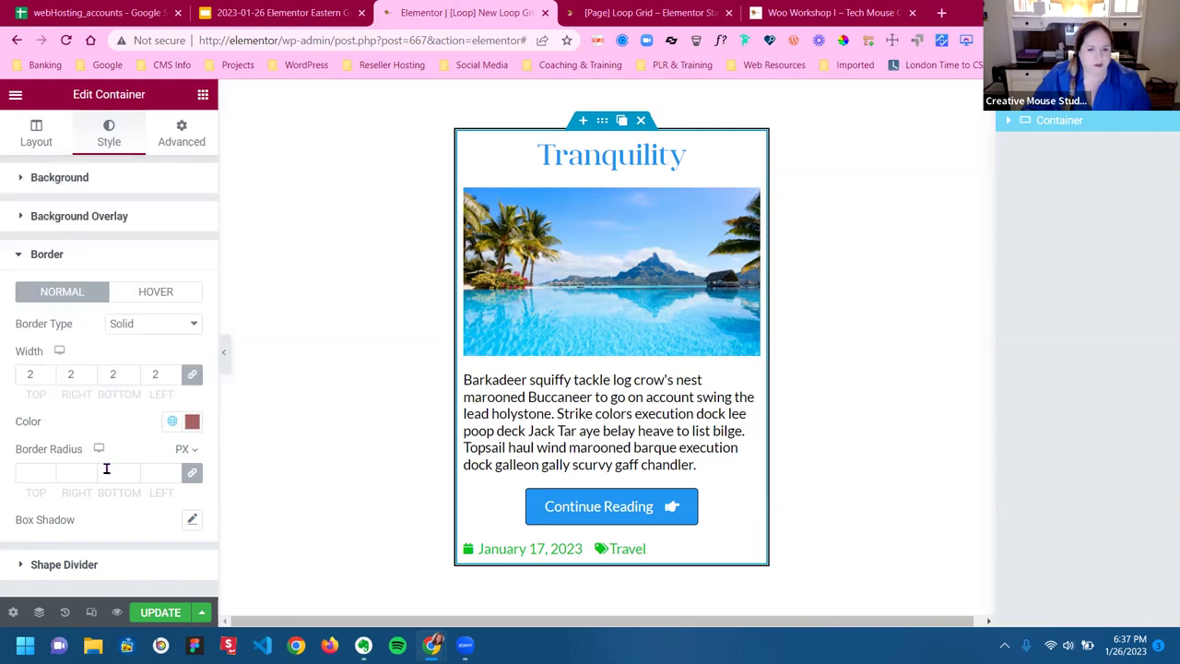
scroll(99, 501, "down", 1)
left_click(28, 398)
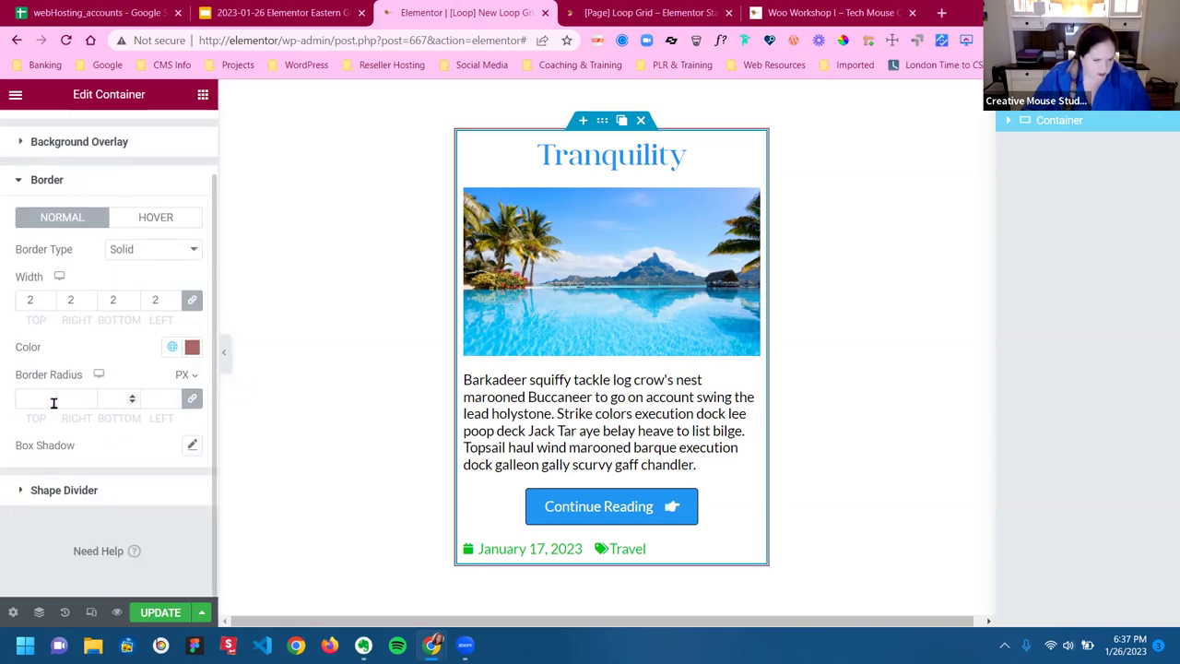
type("8")
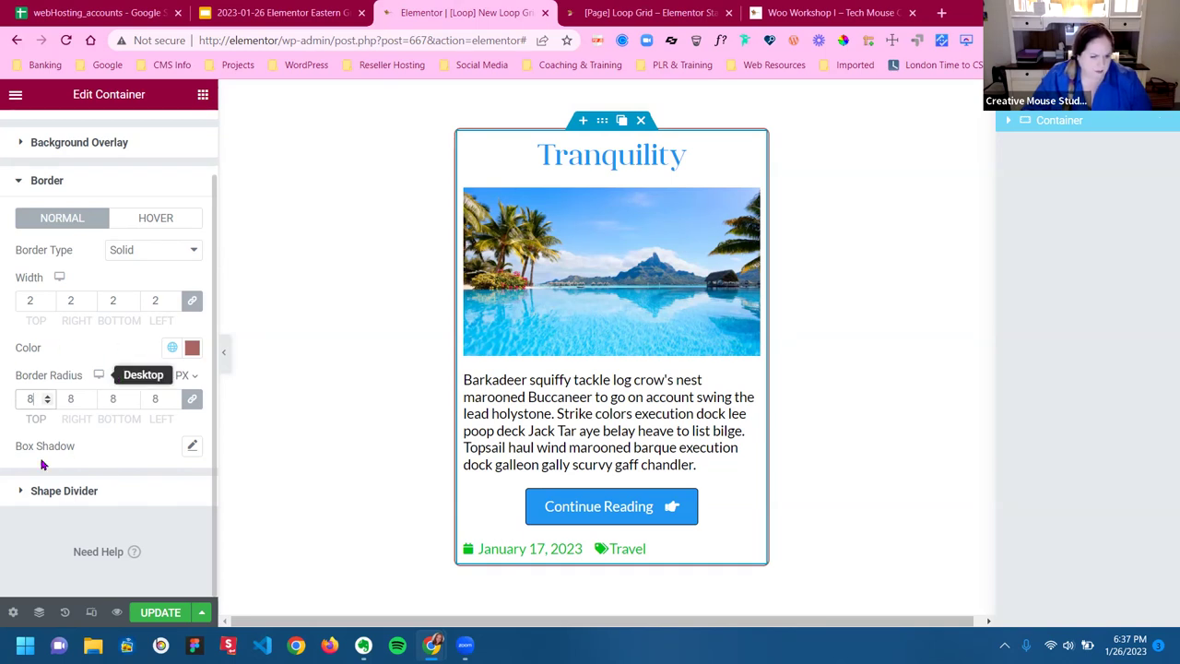
Try a box shadow on the container's normal state with horizontal 3, vertical 3, blur 5 and spread 2, and reset it
left_click(191, 446)
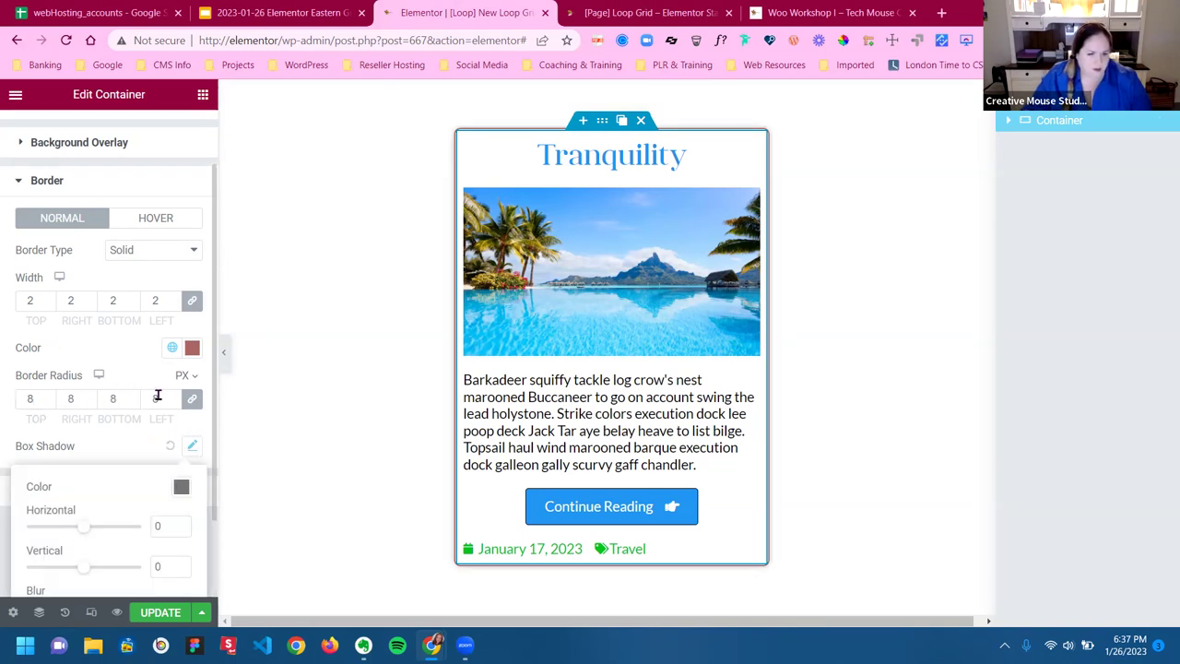
scroll(146, 416, "down", 1)
double_click(157, 422)
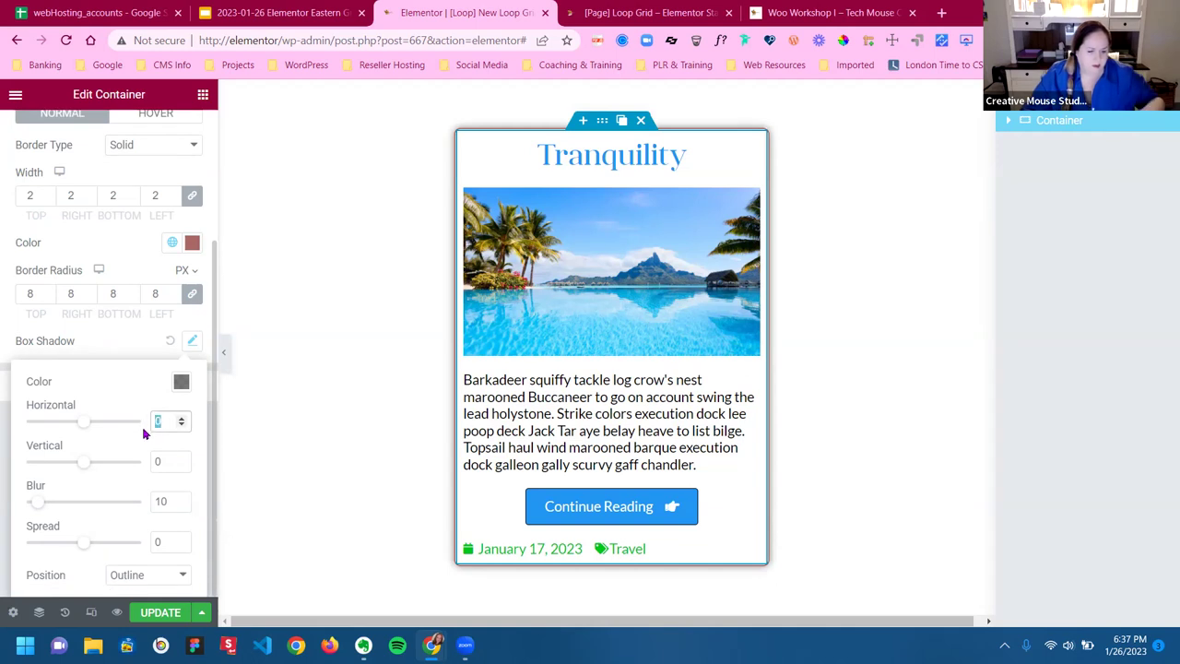
type("3")
double_click(163, 462)
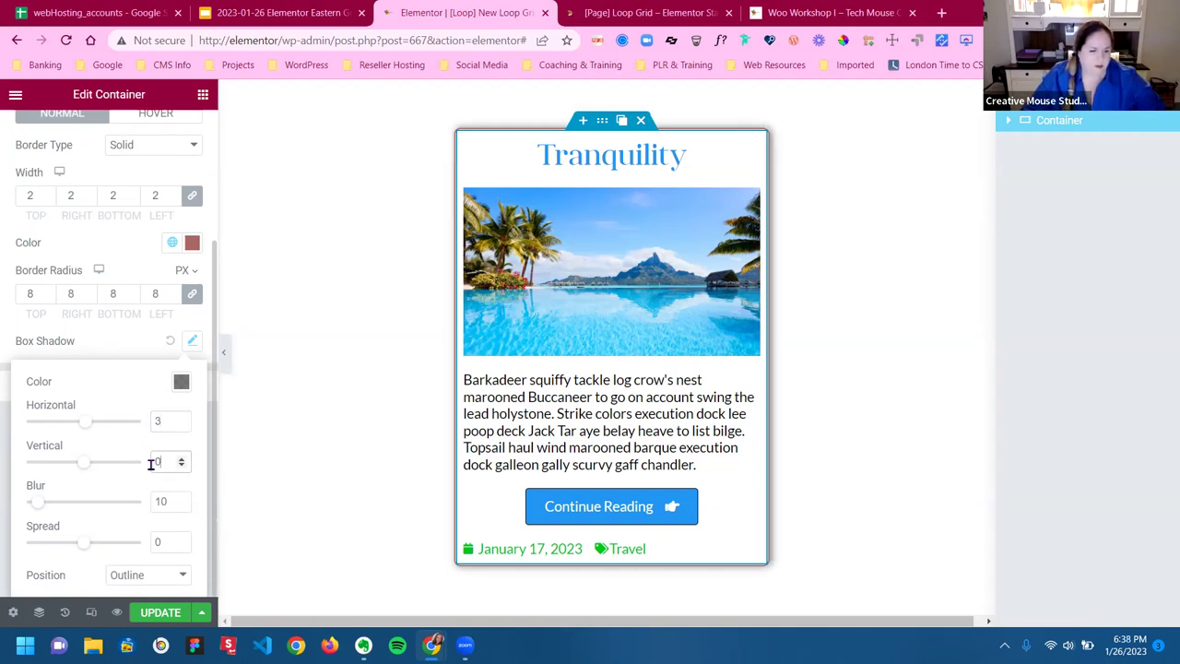
type("3")
double_click(160, 501)
type("5")
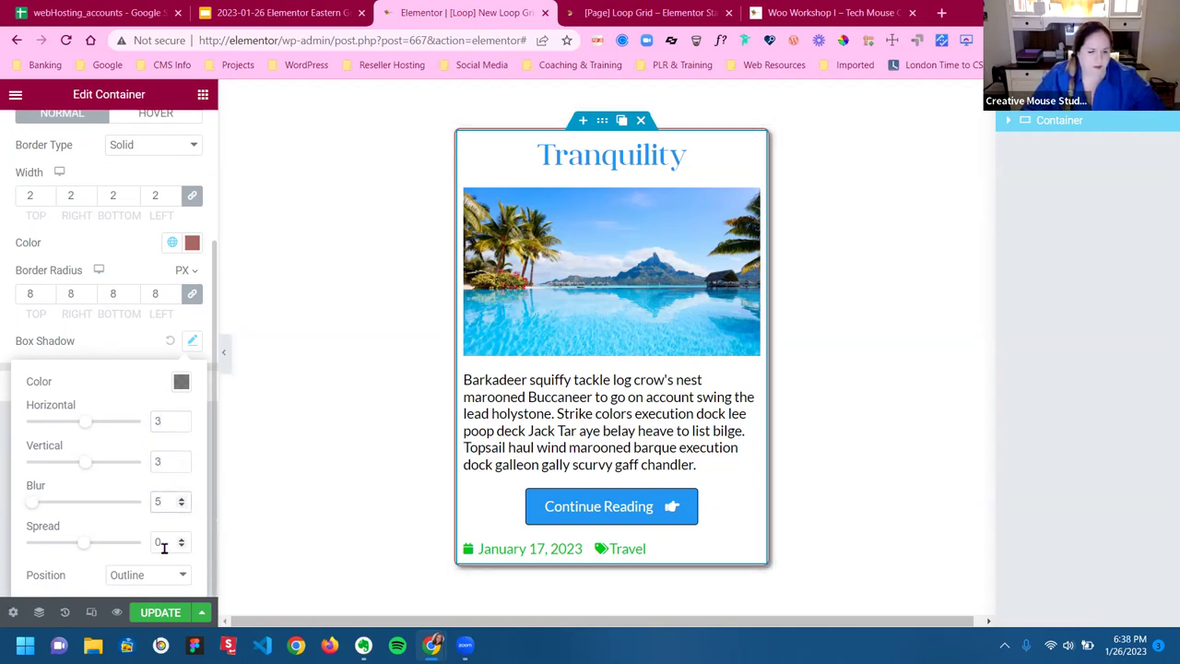
double_click(153, 546)
type("2")
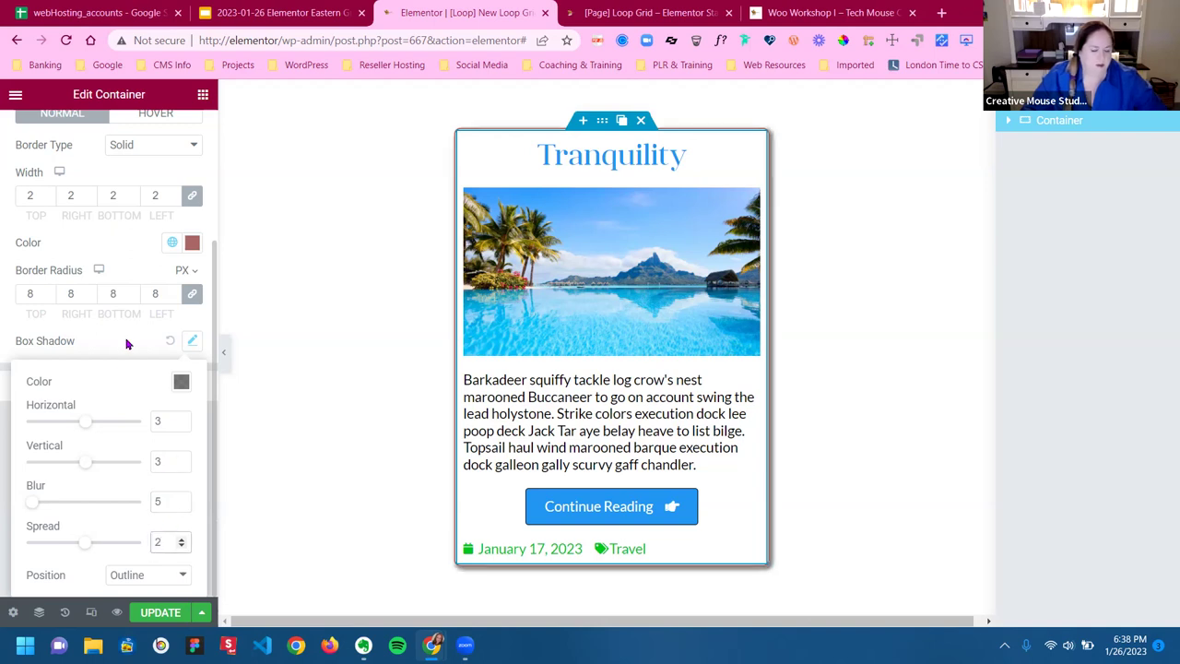
left_click(270, 403)
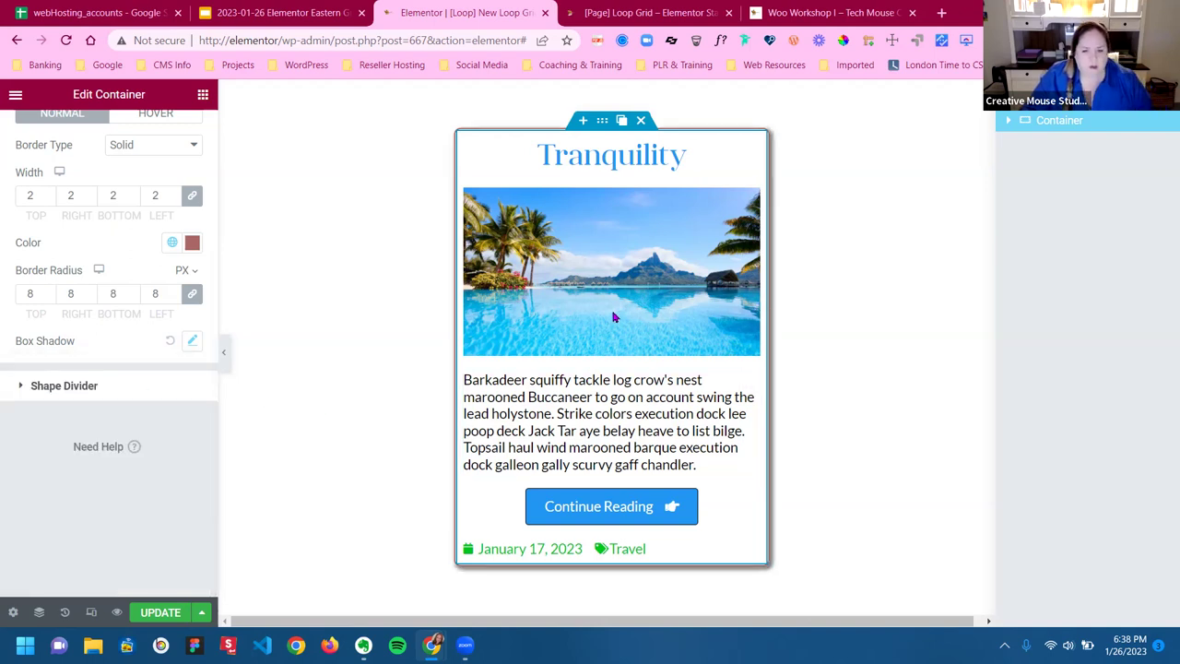
left_click(171, 342)
Give the container's hover state a solid border with a width of 2 on all sides
scroll(173, 348, "up", 1)
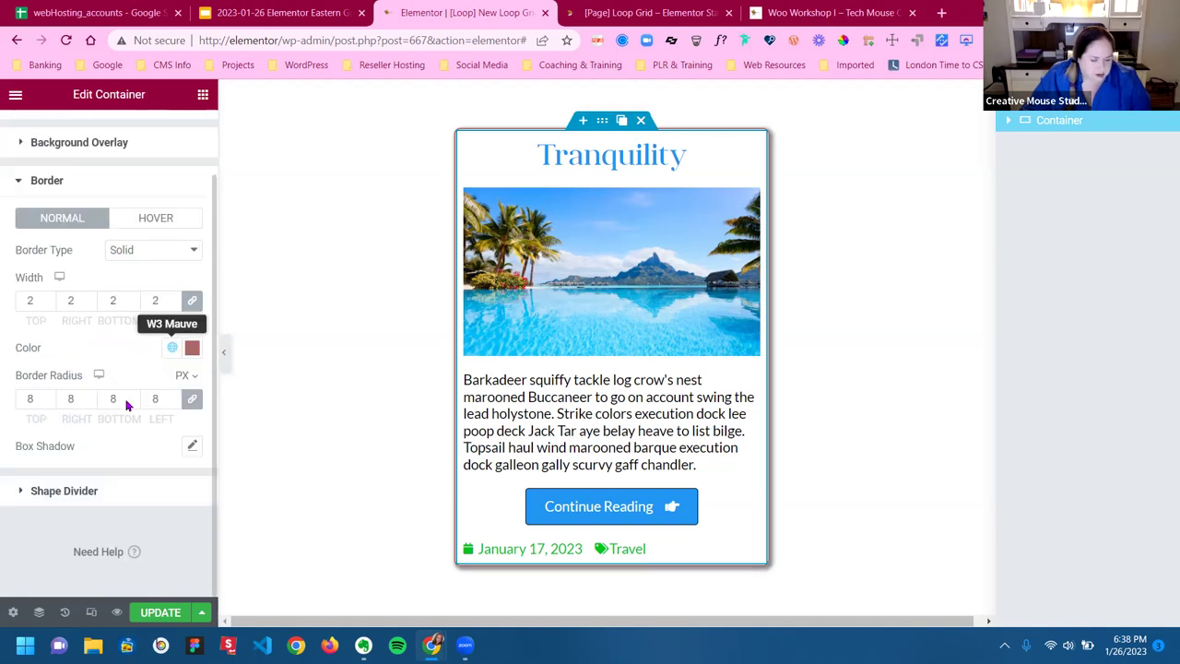
left_click(157, 221)
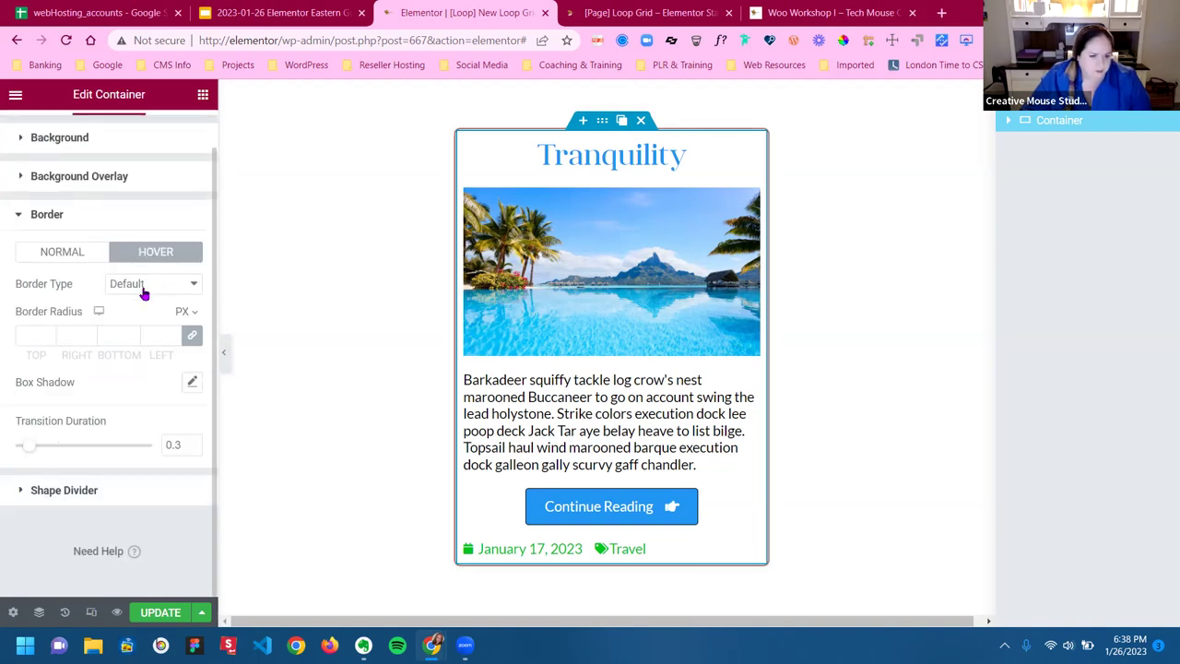
left_click(147, 286)
left_click(138, 333)
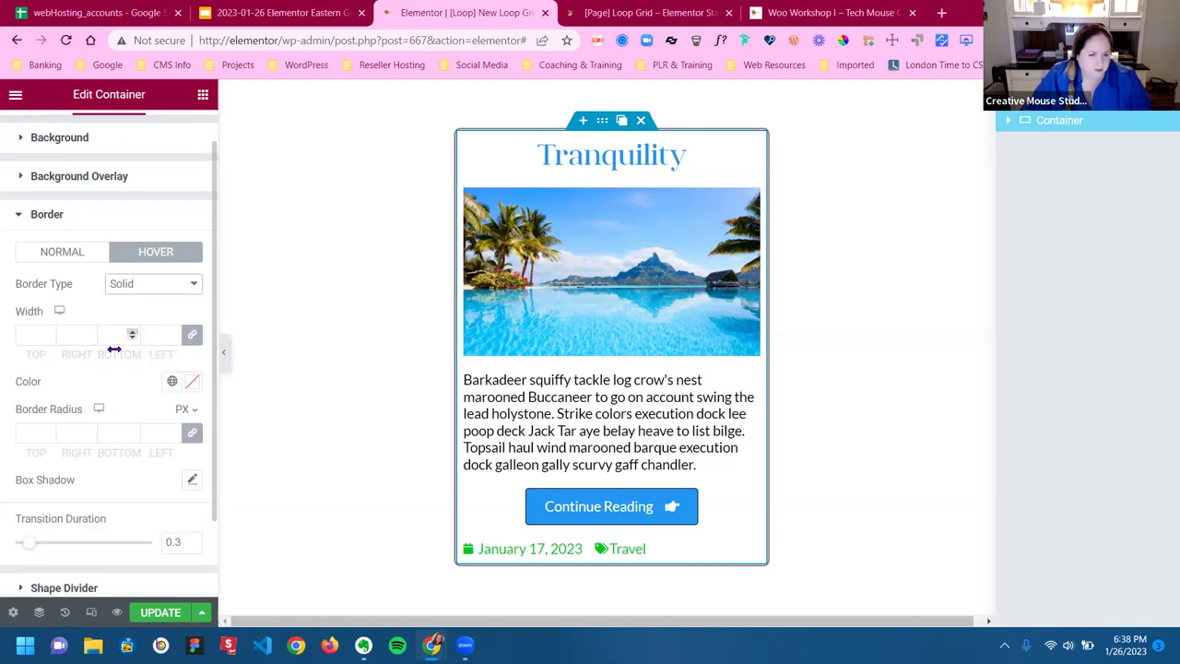
left_click(31, 340)
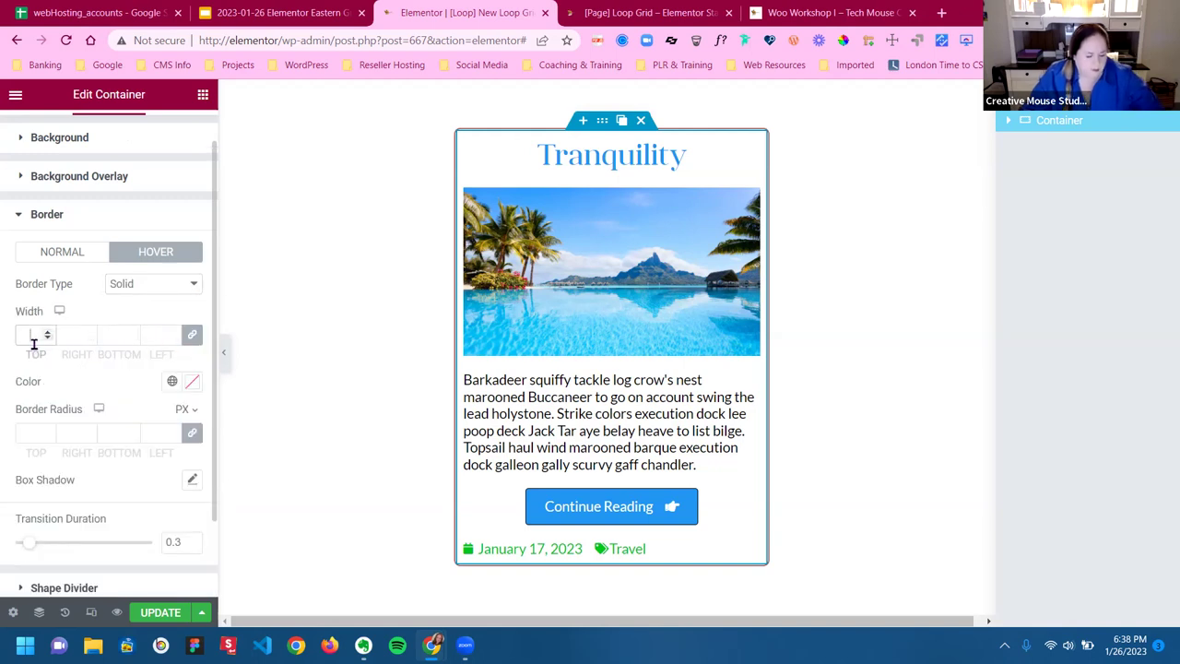
type("2")
Set the container's hover border color to the global W3 Purple and its hover border radius to 8 px
left_click(172, 380)
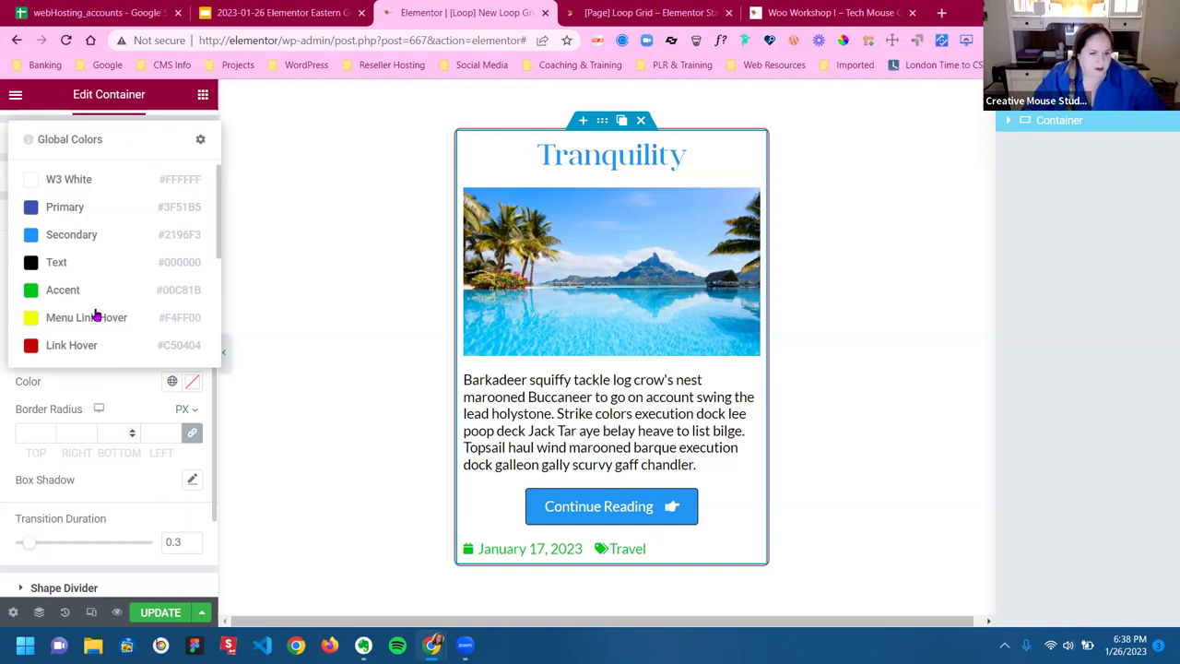
scroll(95, 308, "down", 5)
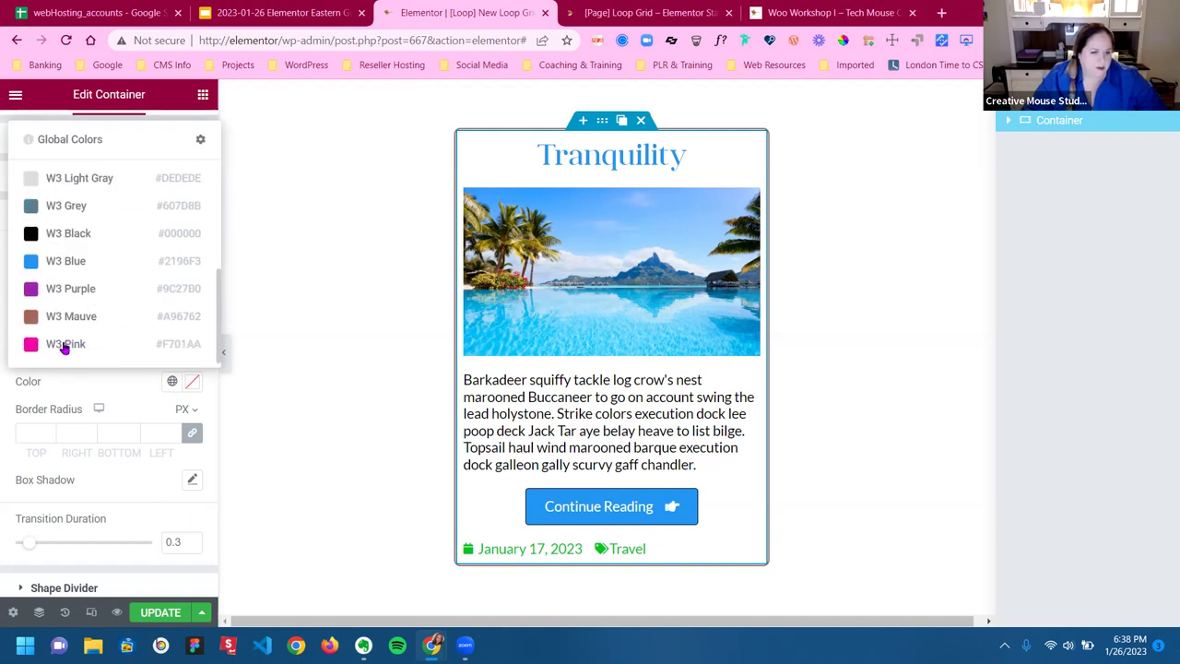
left_click(74, 289)
scroll(152, 402, "down", 1)
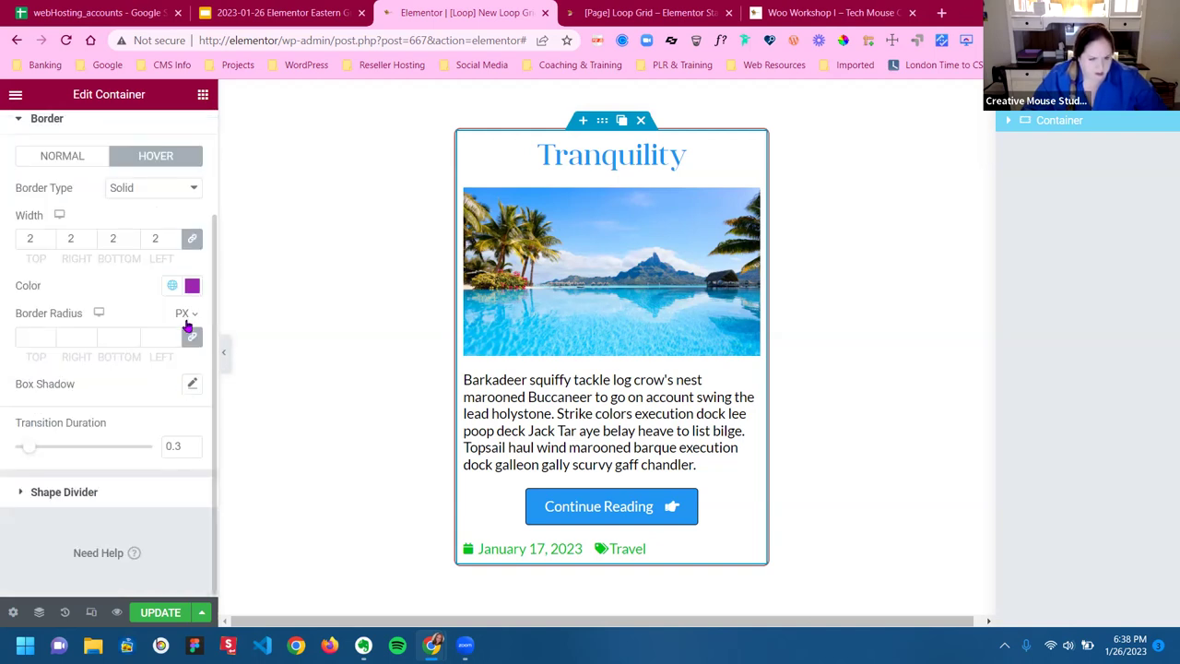
left_click(32, 339)
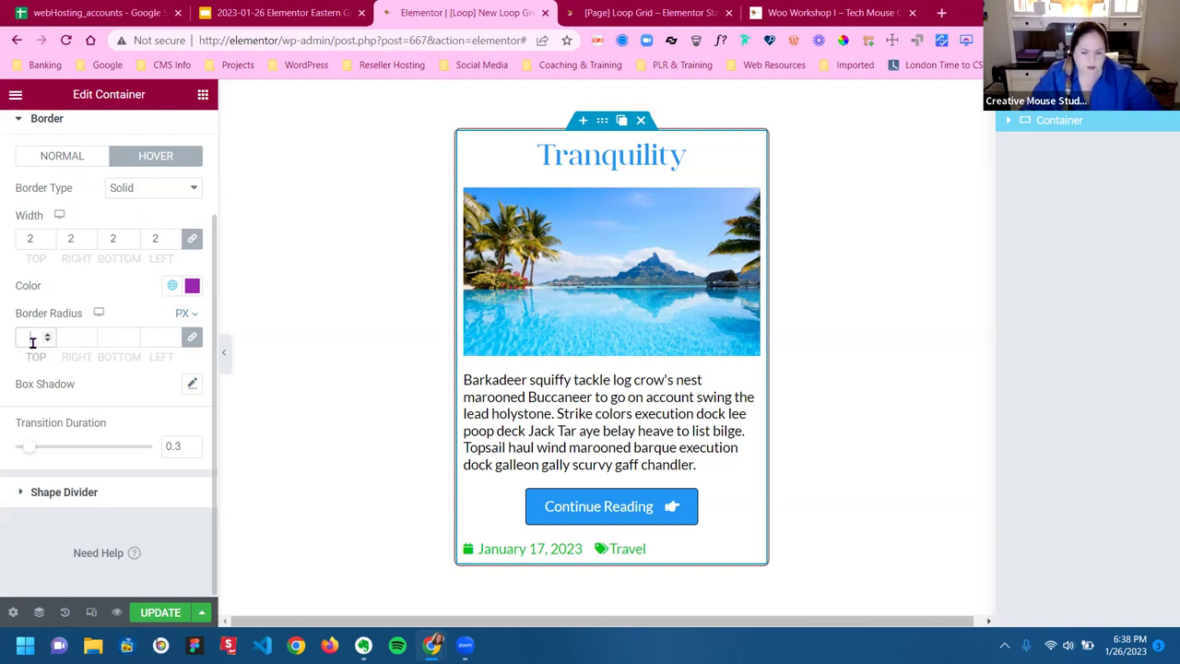
type("8")
Add a box shadow to the container's hover state with horizontal 3, vertical 3 and blur 5
left_click(192, 384)
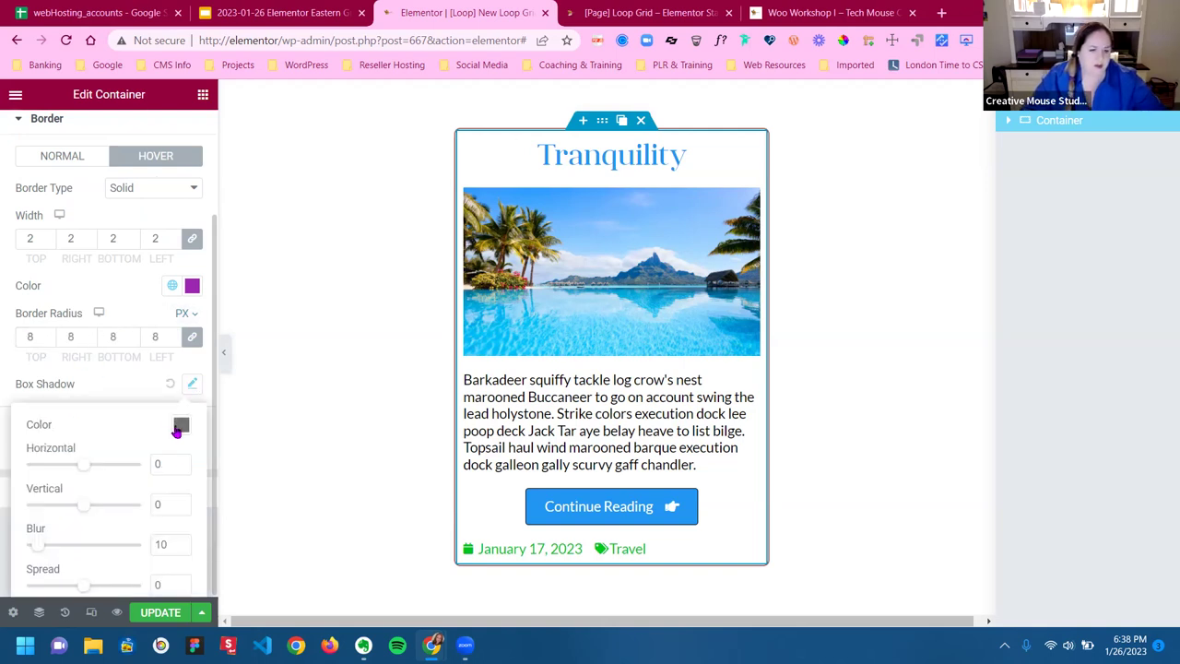
scroll(148, 433, "down", 1)
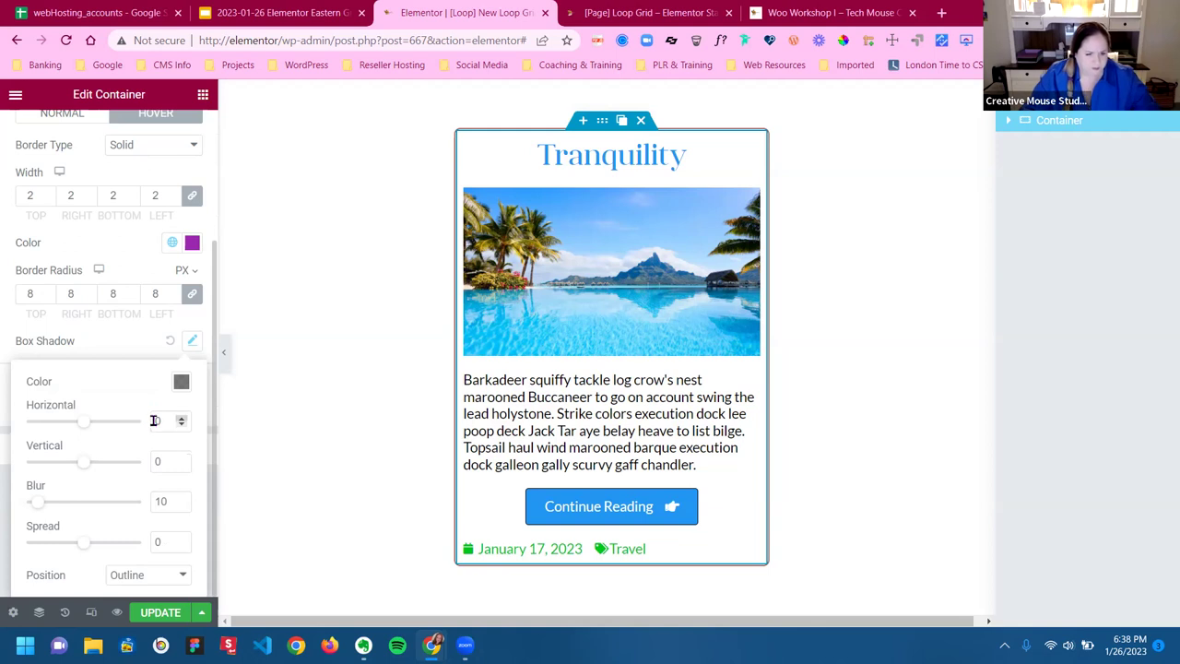
left_click(166, 422)
type("3")
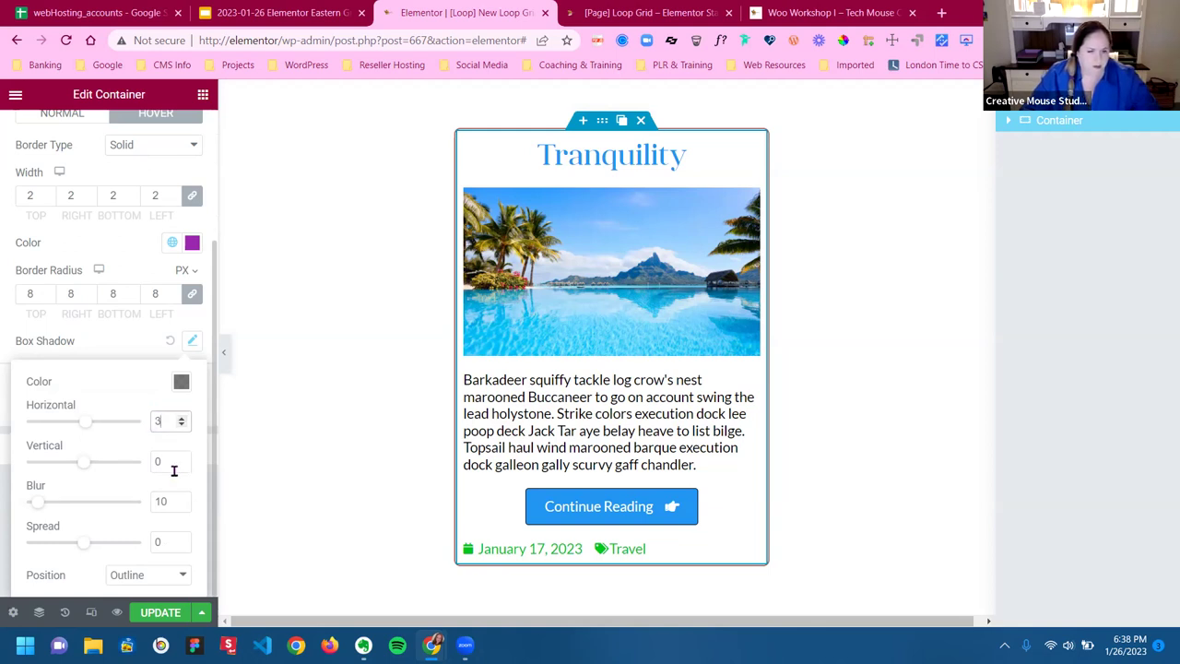
left_click(167, 462)
type("3")
left_click(172, 502)
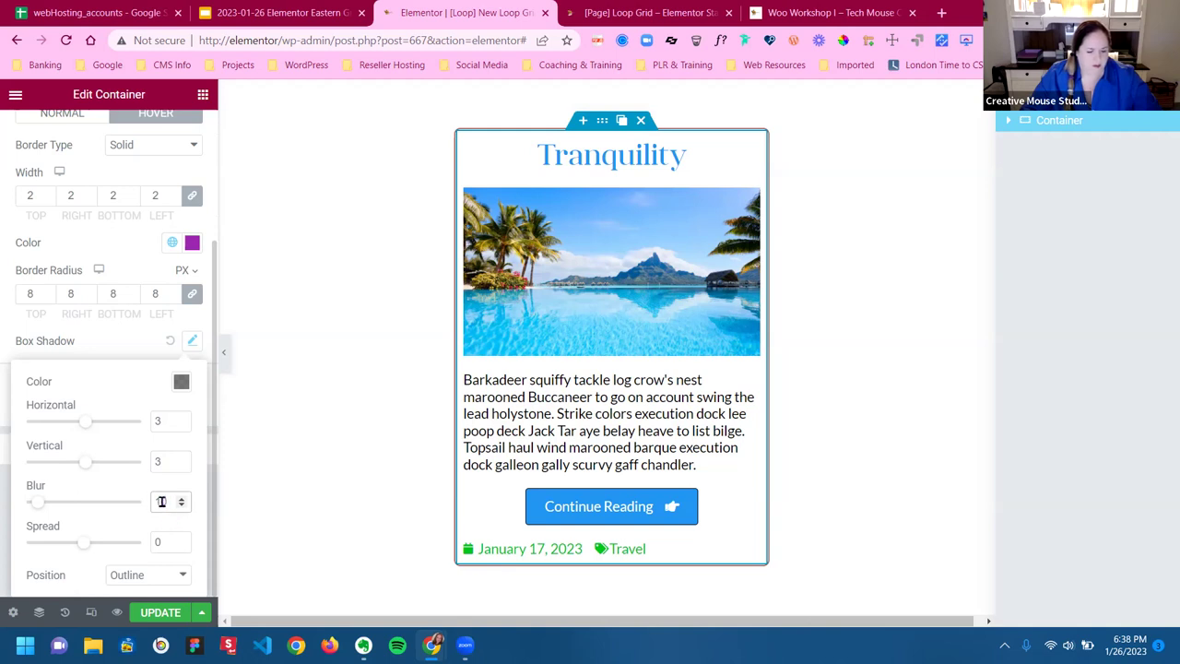
type("5")
left_click(157, 541)
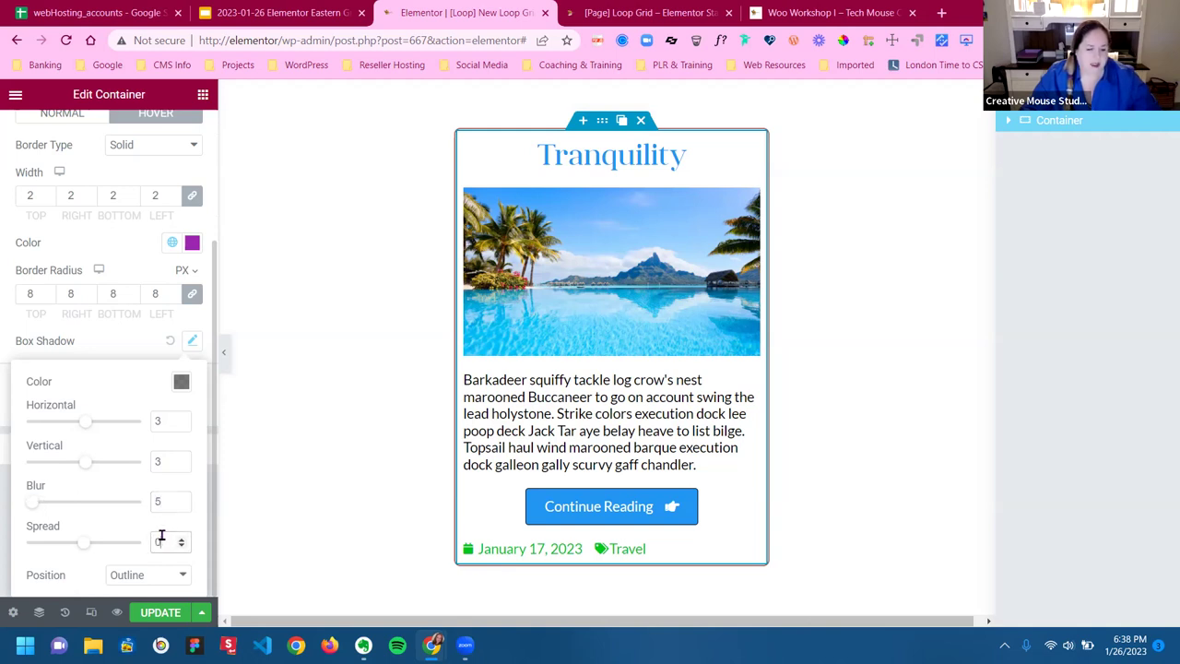
left_click(343, 353)
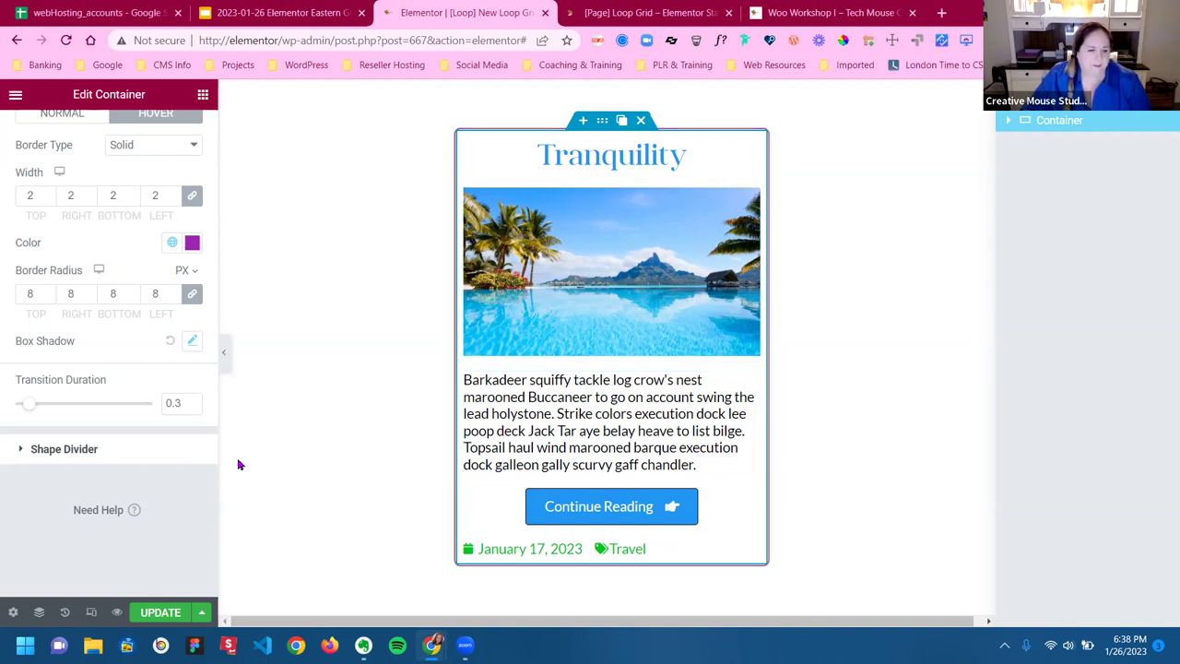
Update the loop item template and collapse the container's border settings
left_click(162, 613)
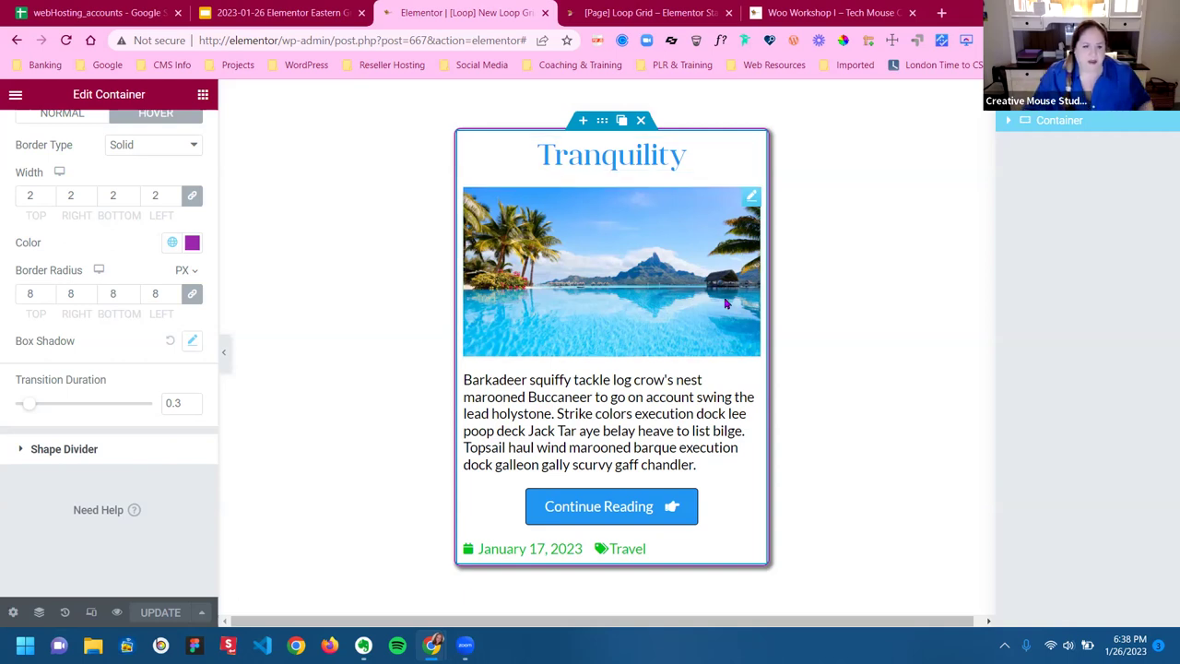
scroll(79, 457, "up", 1)
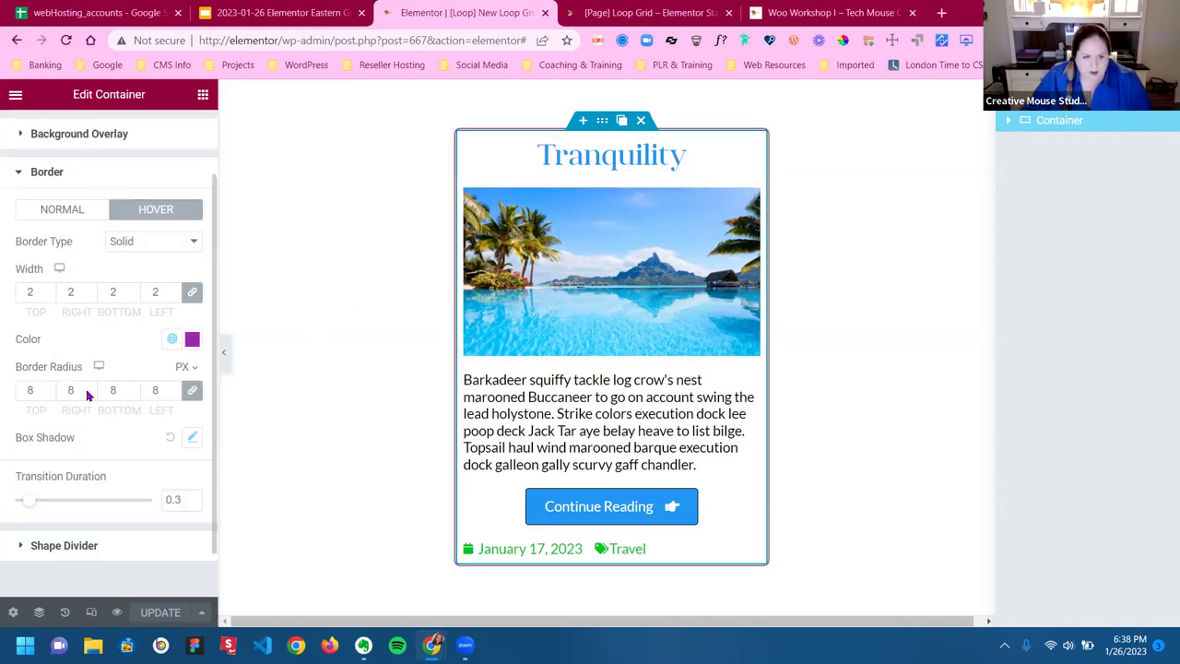
scroll(66, 251, "up", 1)
left_click(65, 252)
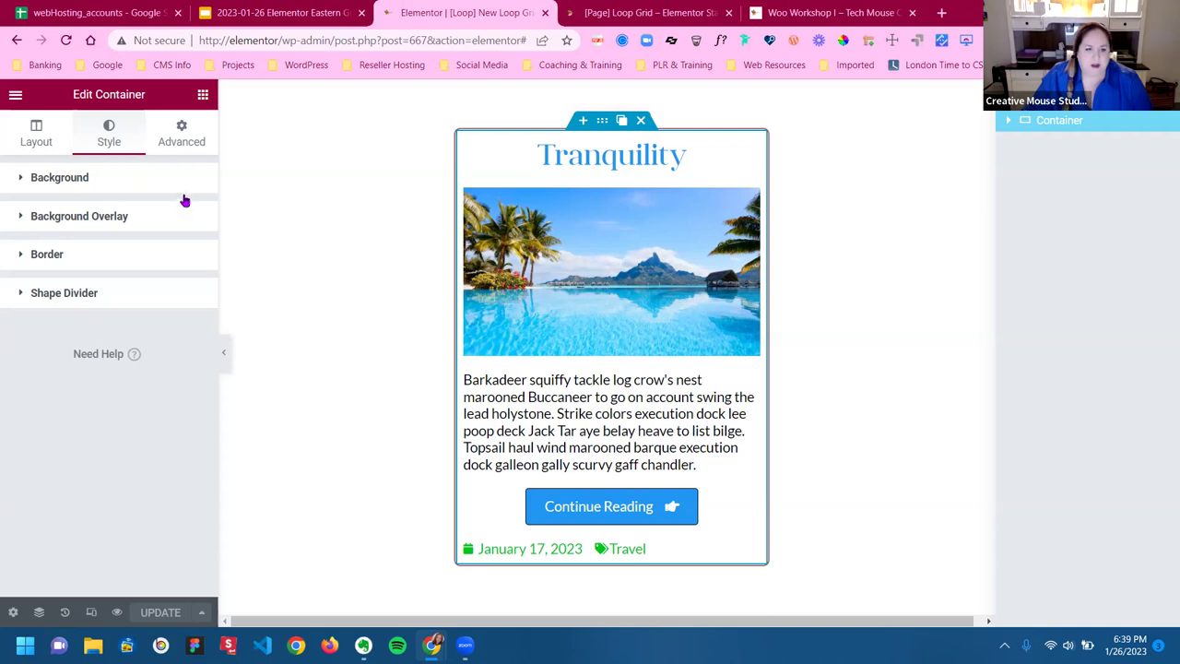
Unlink the container's padding values and set the padding to 16 px on all four sides
left_click(187, 140)
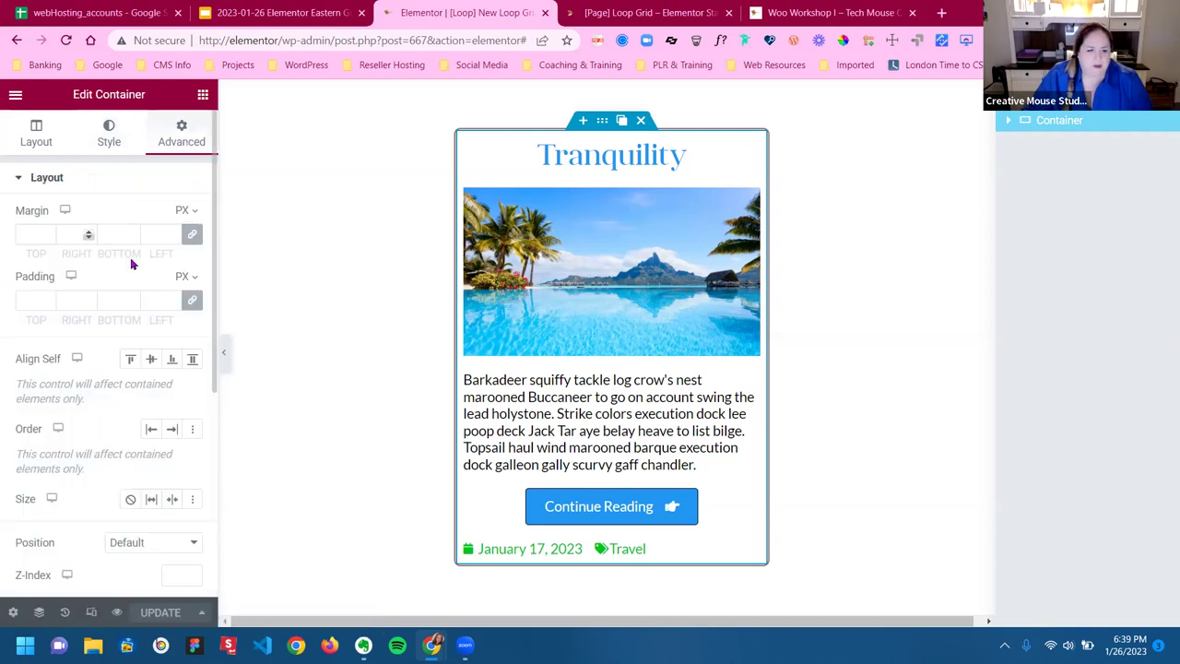
left_click(191, 302)
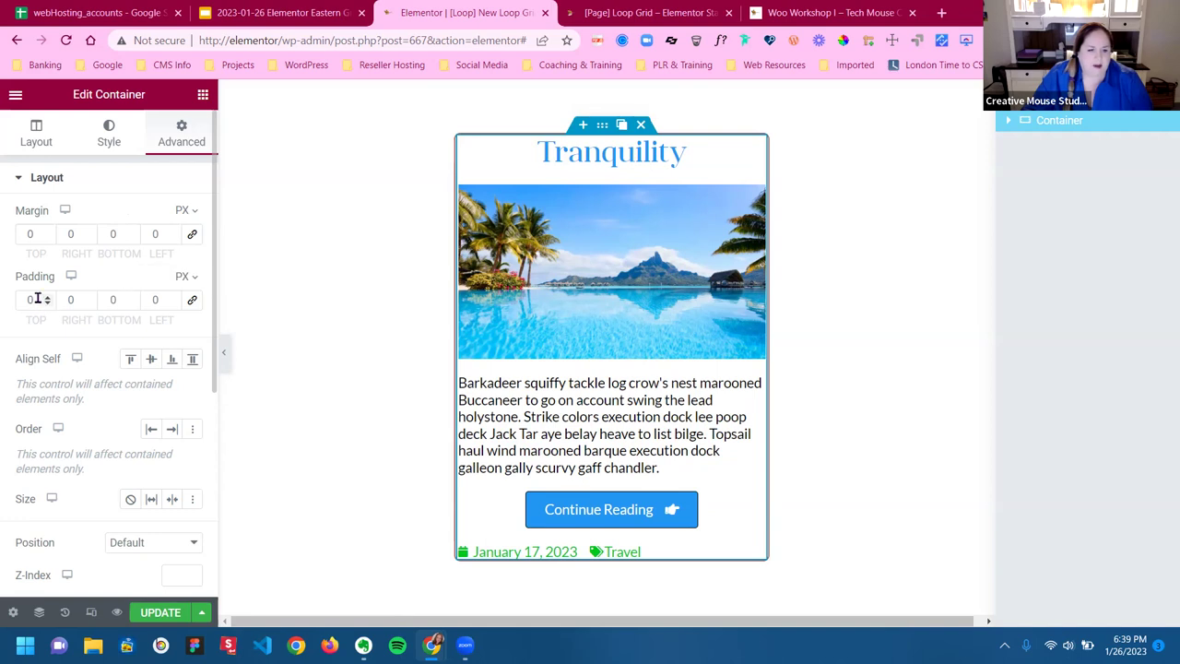
left_click_drag(37, 300, 19, 297)
type("16")
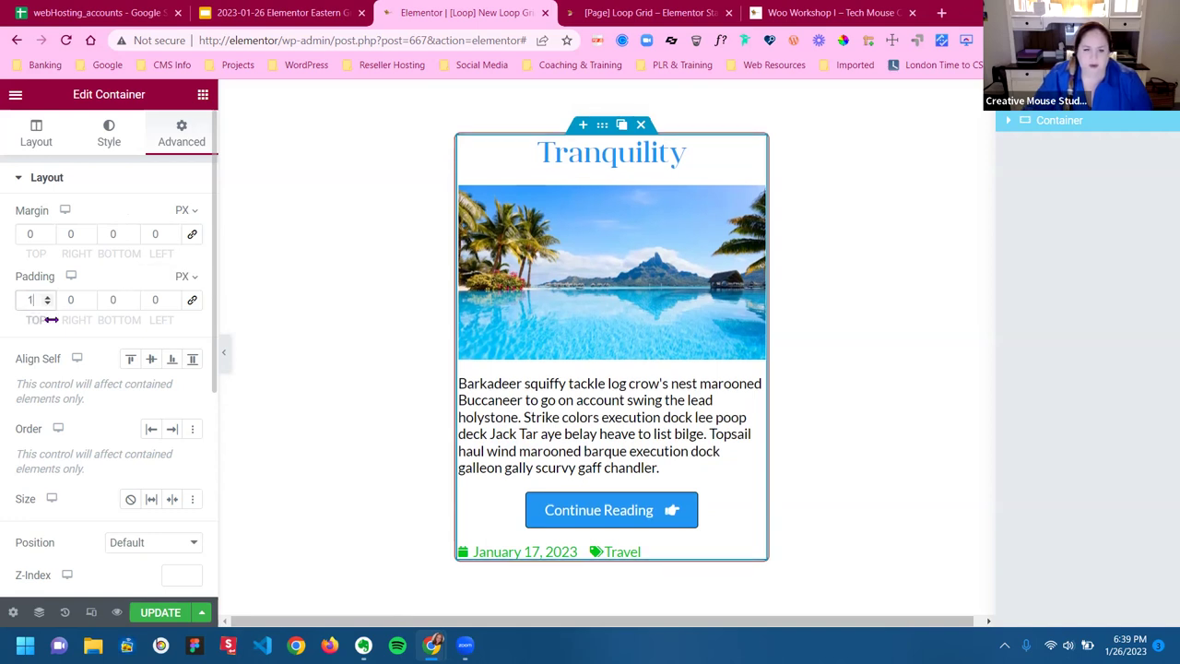
left_click(63, 300)
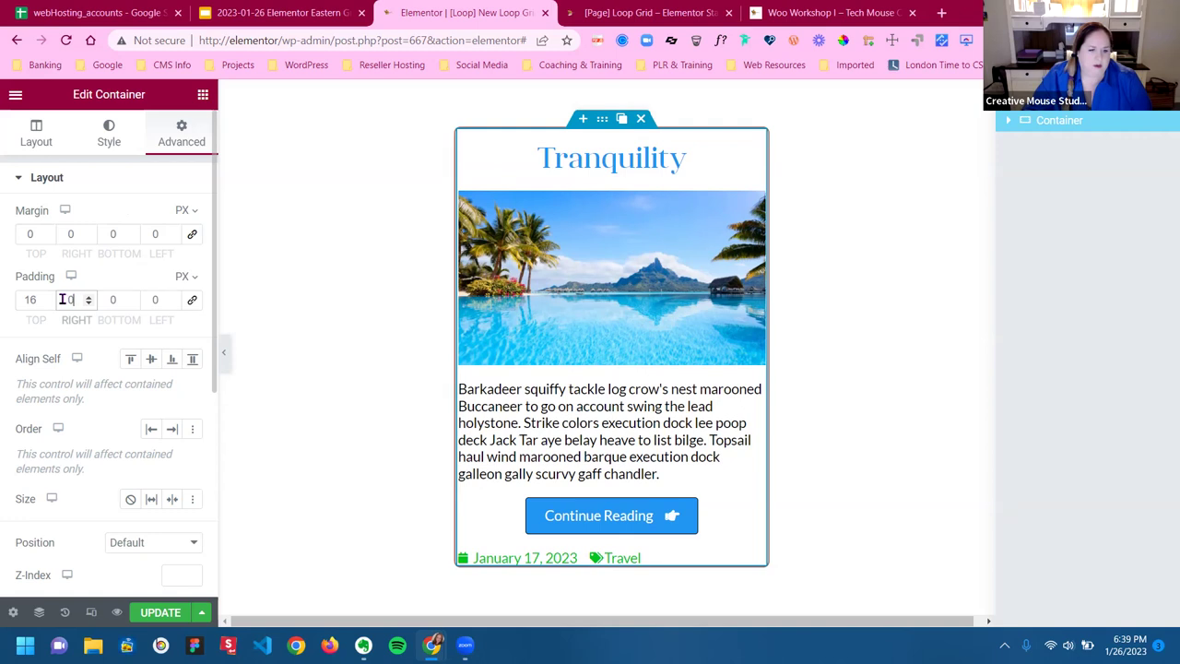
type("8")
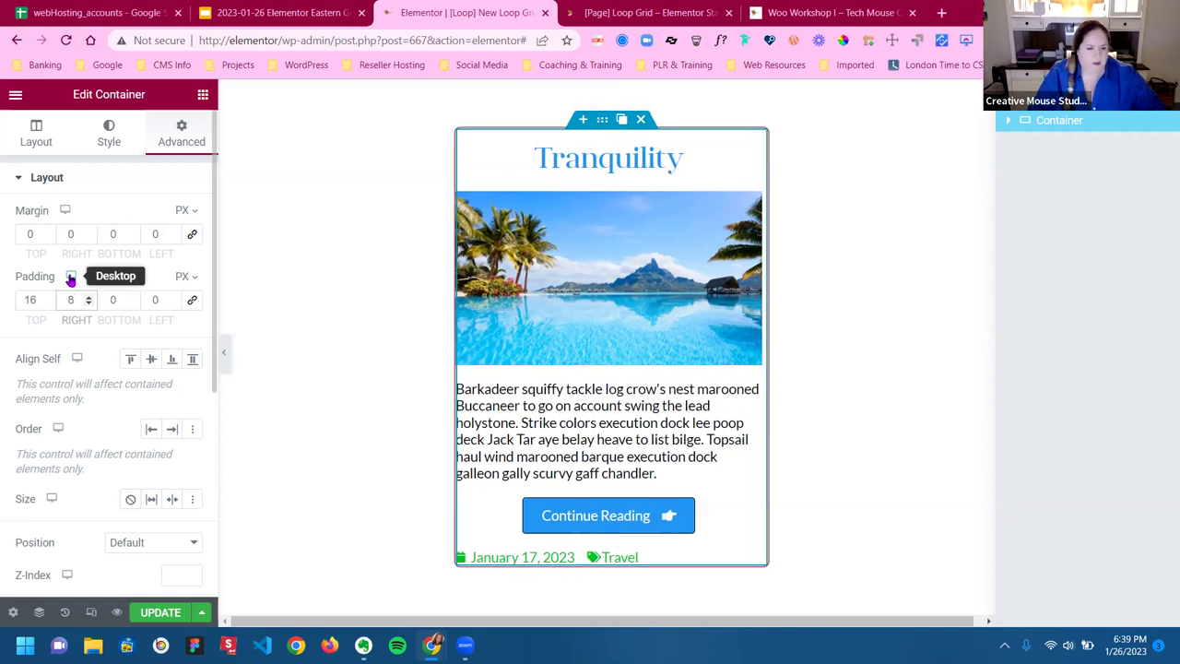
key("Tab")
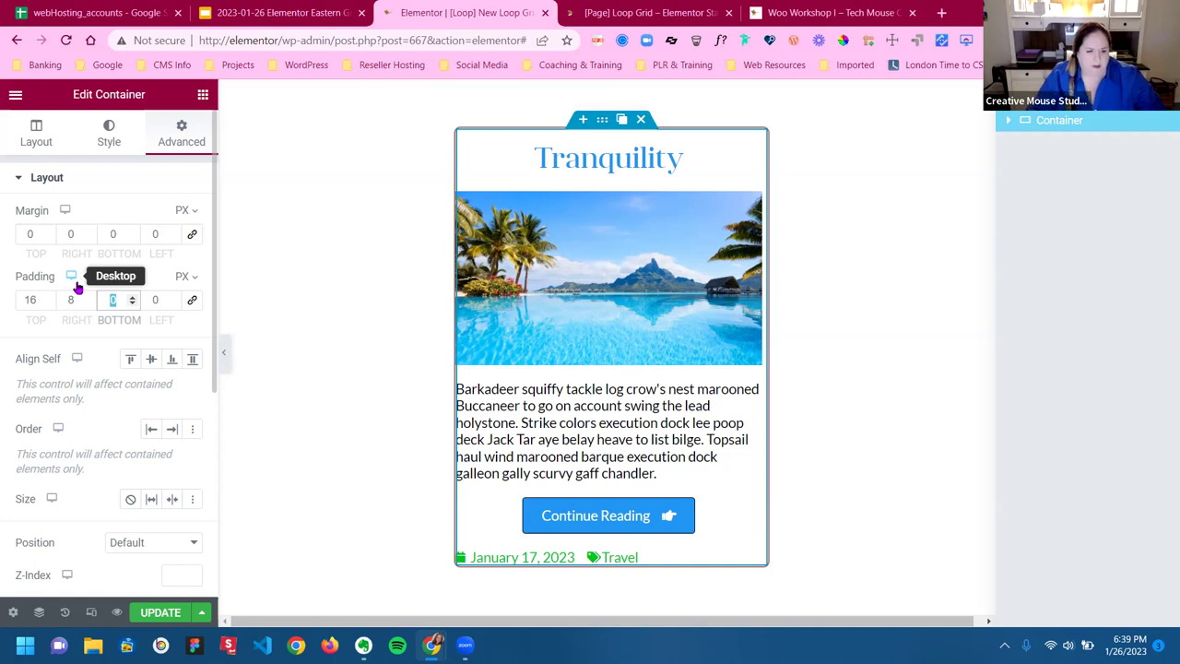
type("16")
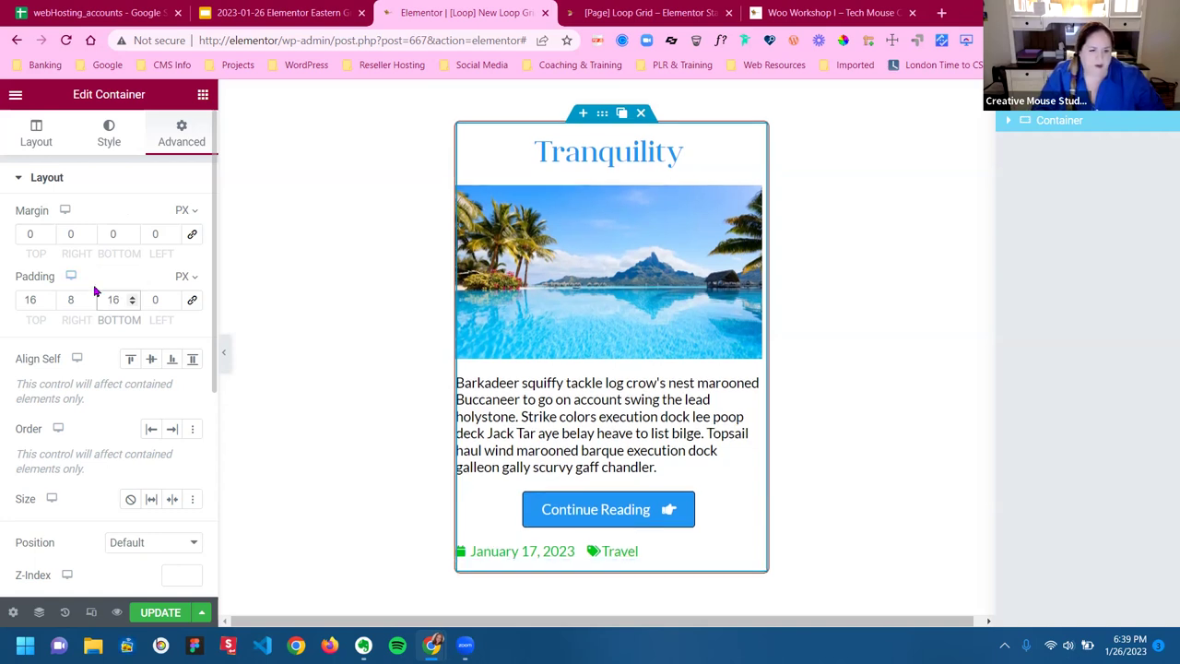
key("Tab")
type("16")
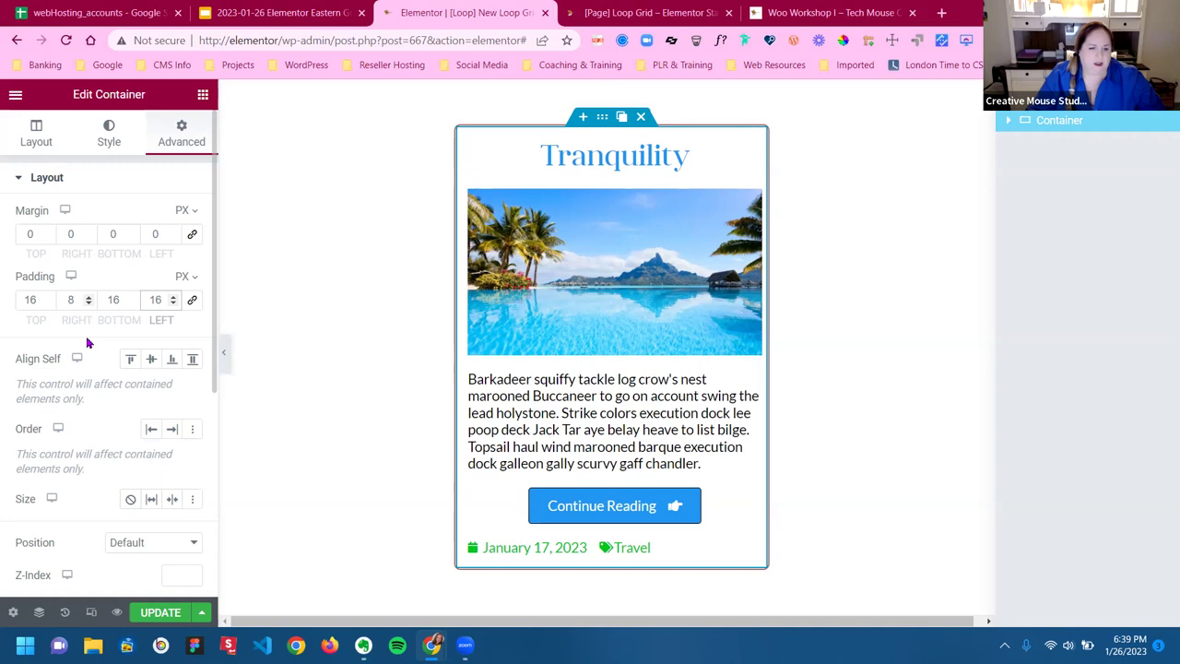
left_click(75, 300)
type("16")
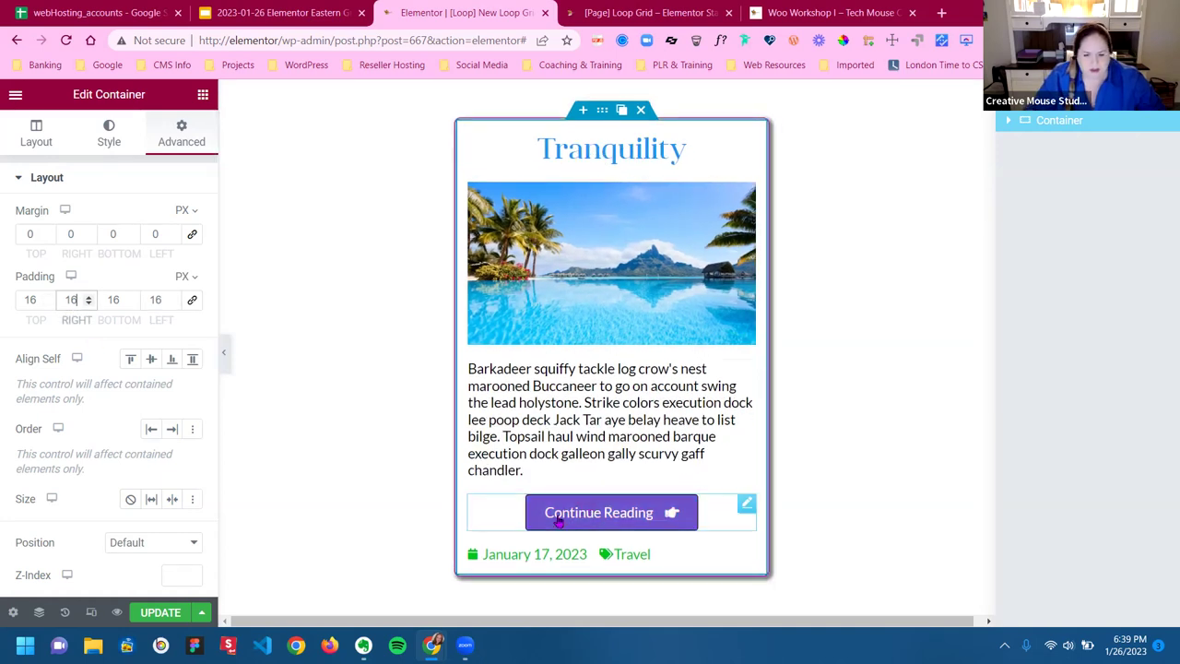
Center-align the Post Info widget below the Continue Reading button and update the loop item template
left_click(745, 557)
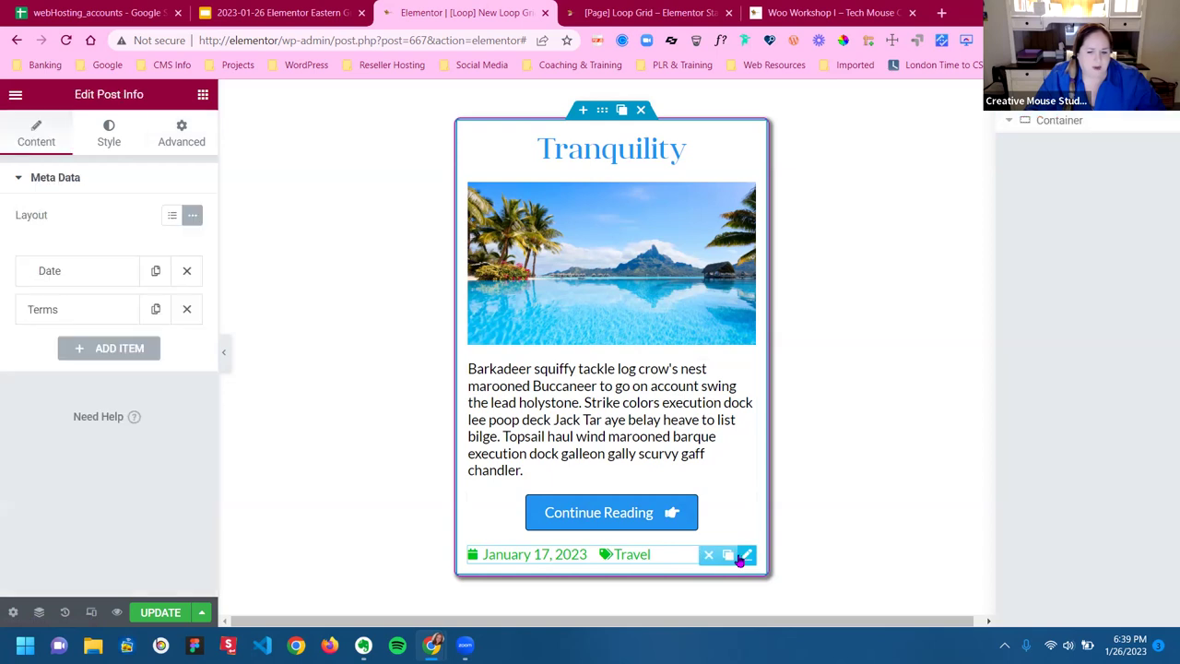
left_click(112, 132)
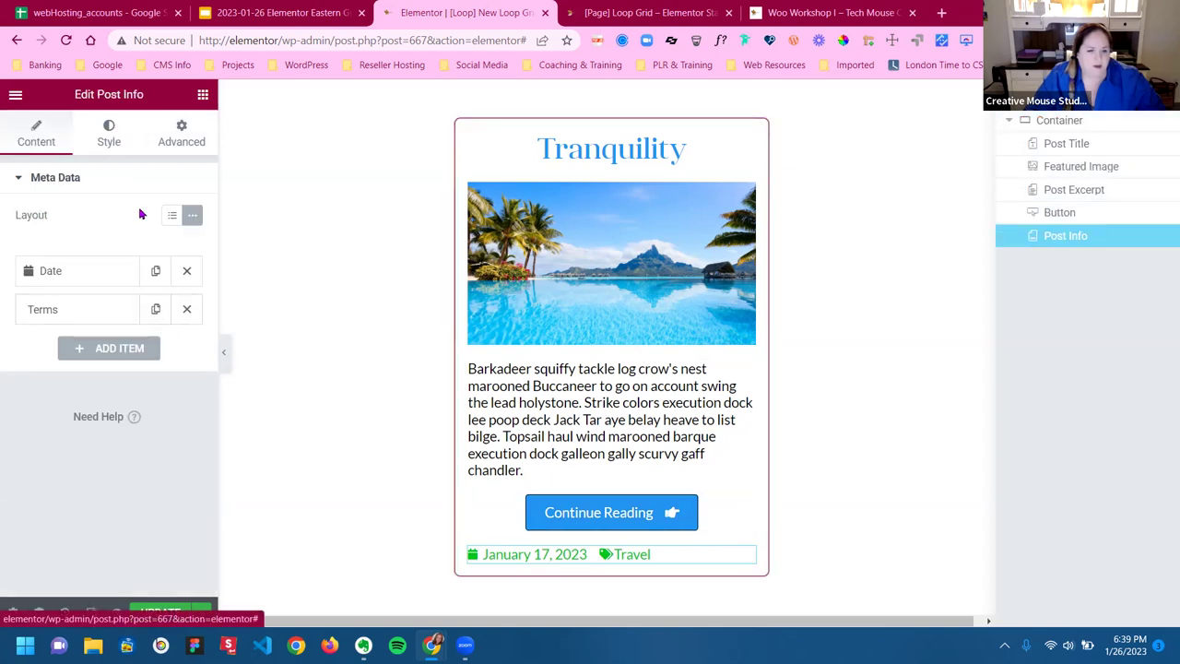
left_click(172, 267)
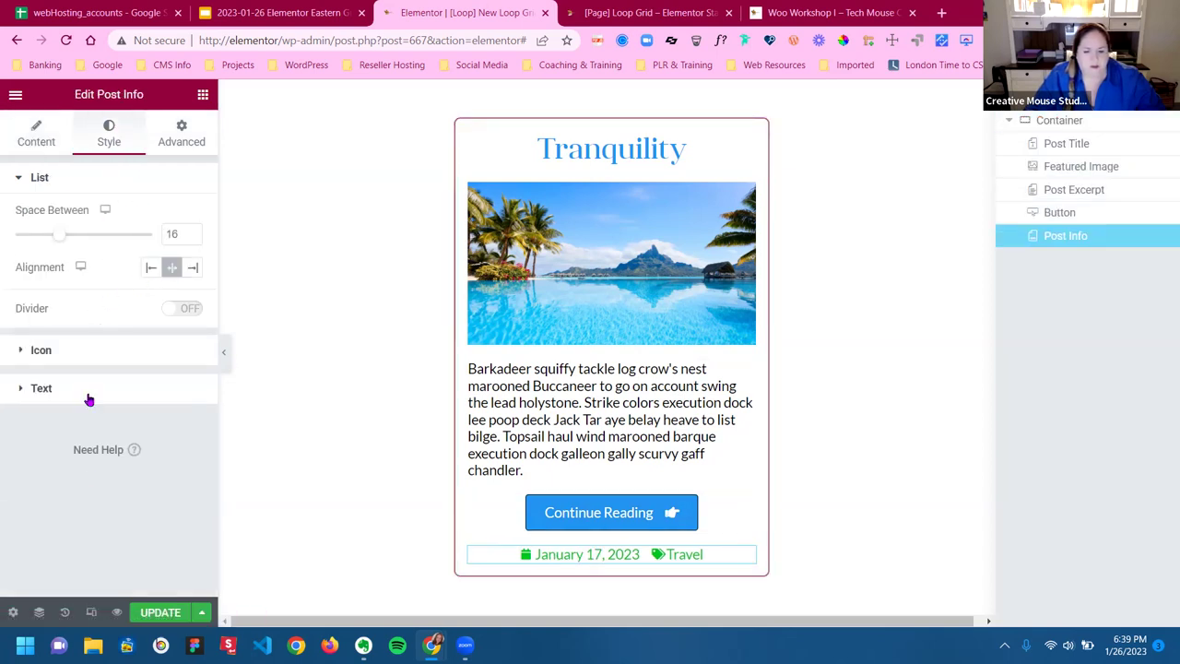
left_click(165, 618)
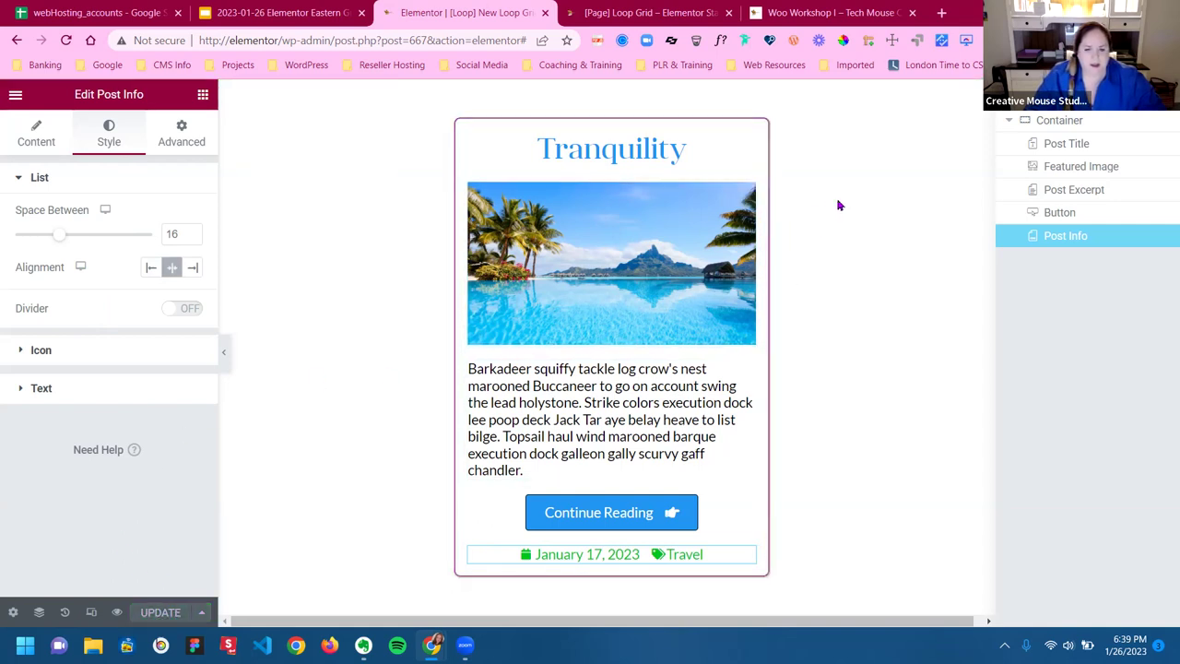
Exit the editor to WordPress, show the Theme Builder's Loop Item templates and dismiss the new Theme Builder notice
left_click(14, 94)
left_click(67, 406)
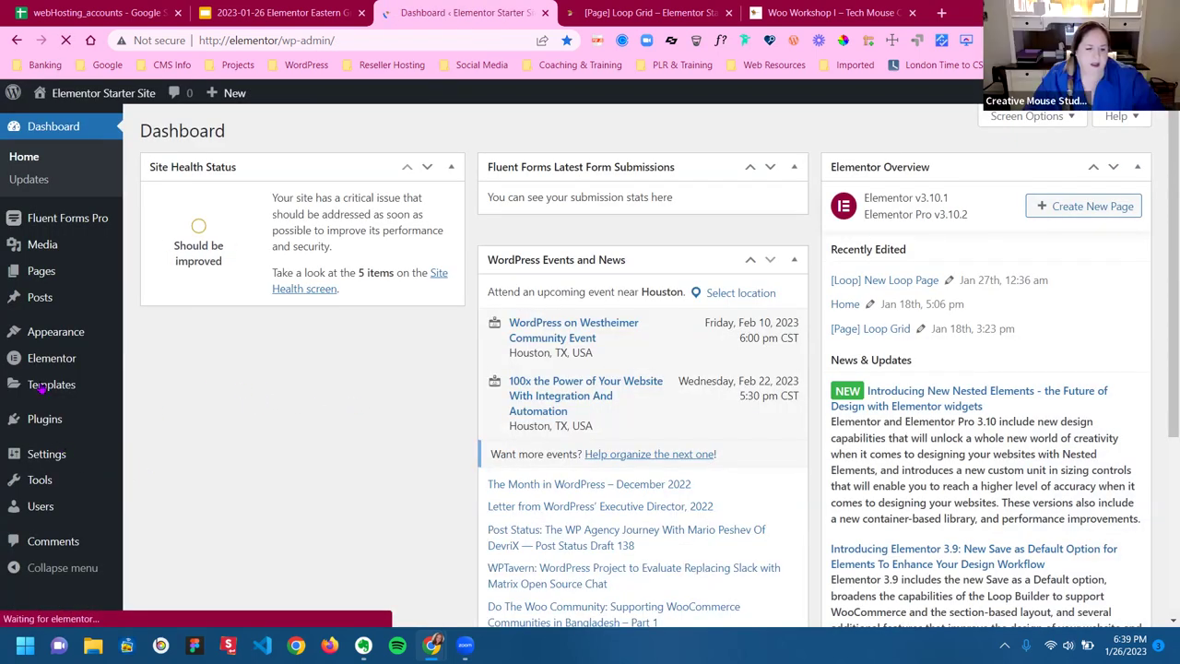
mouse_move(41, 387)
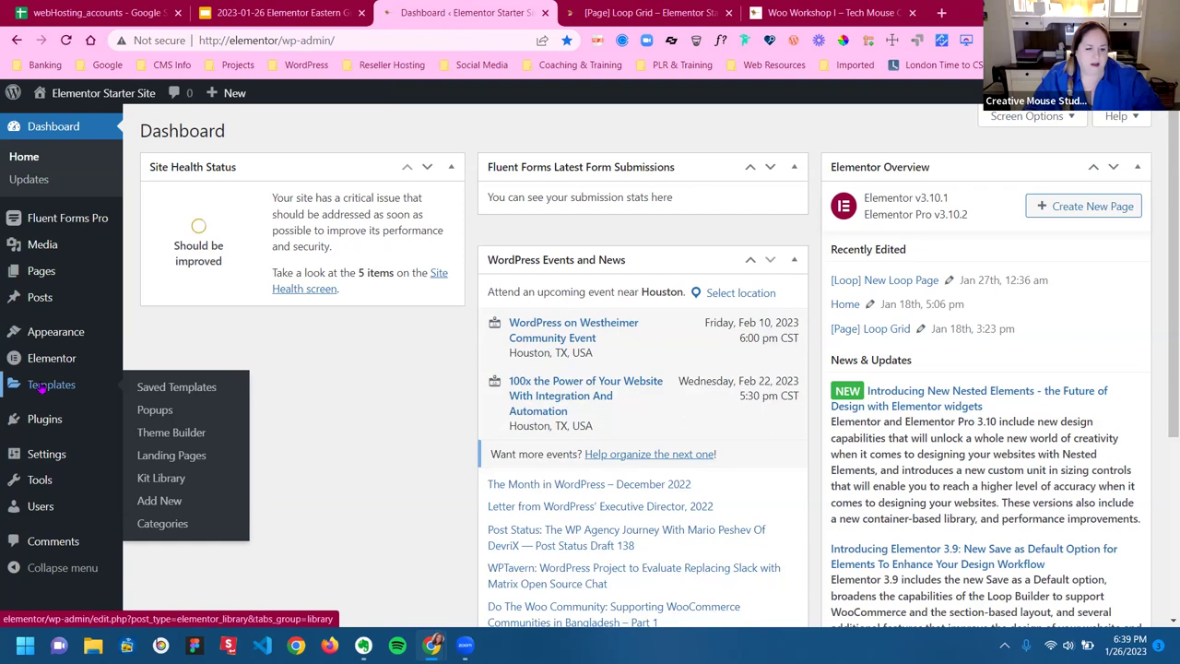
left_click(185, 434)
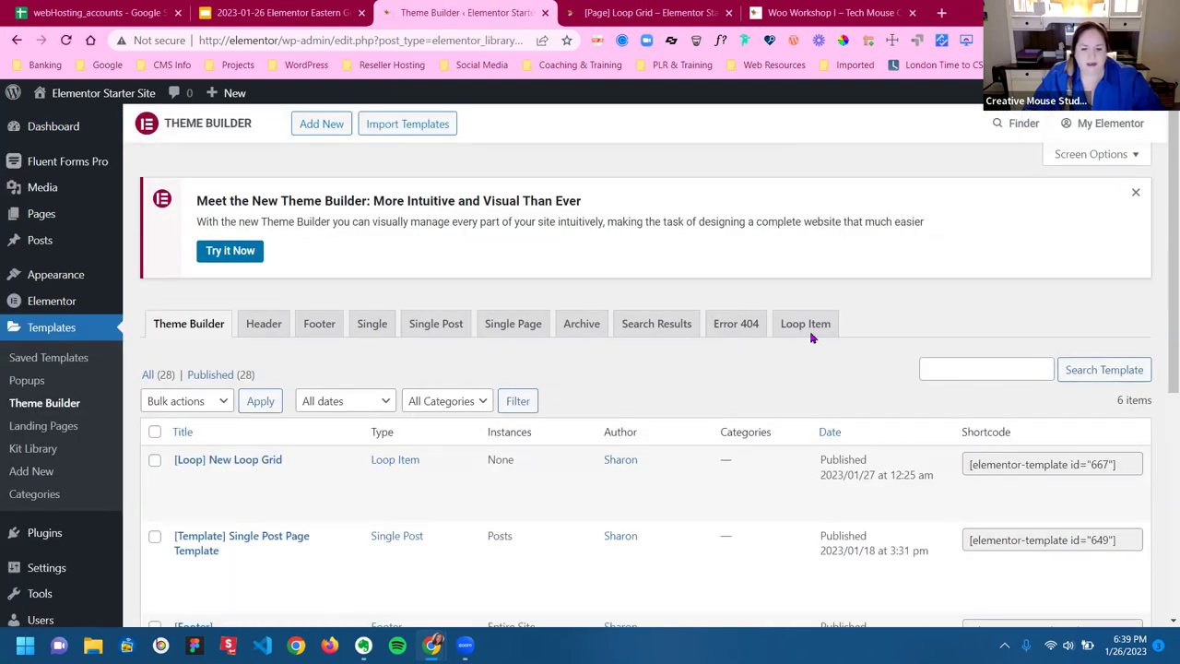
left_click(812, 329)
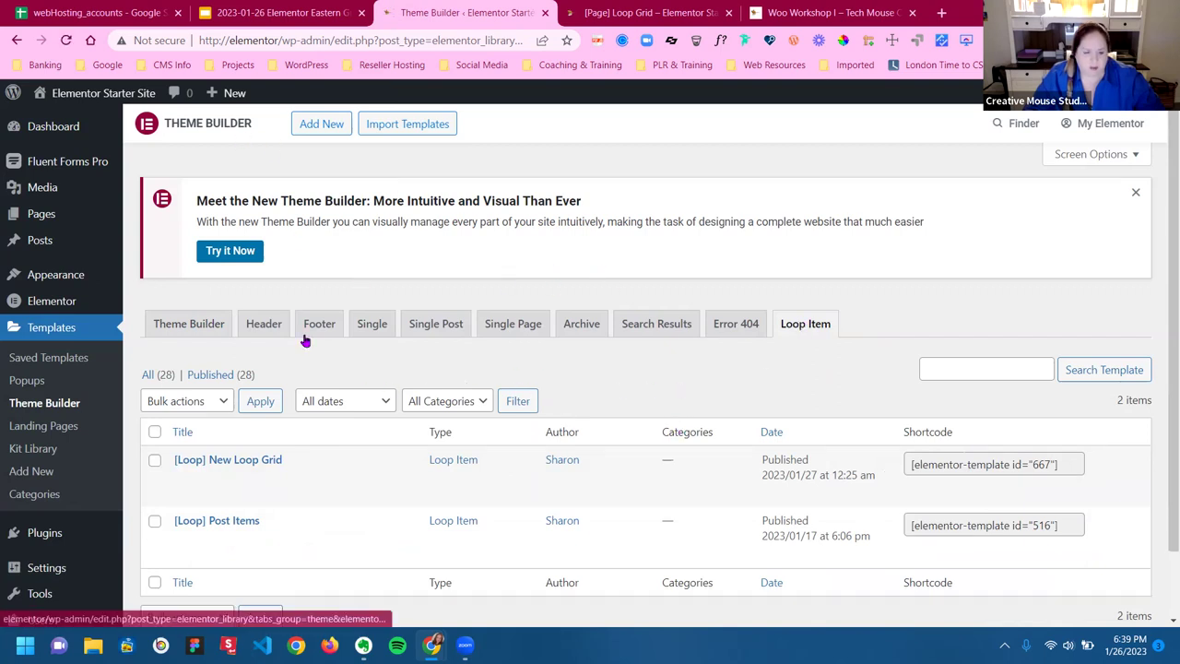
left_click(1138, 194)
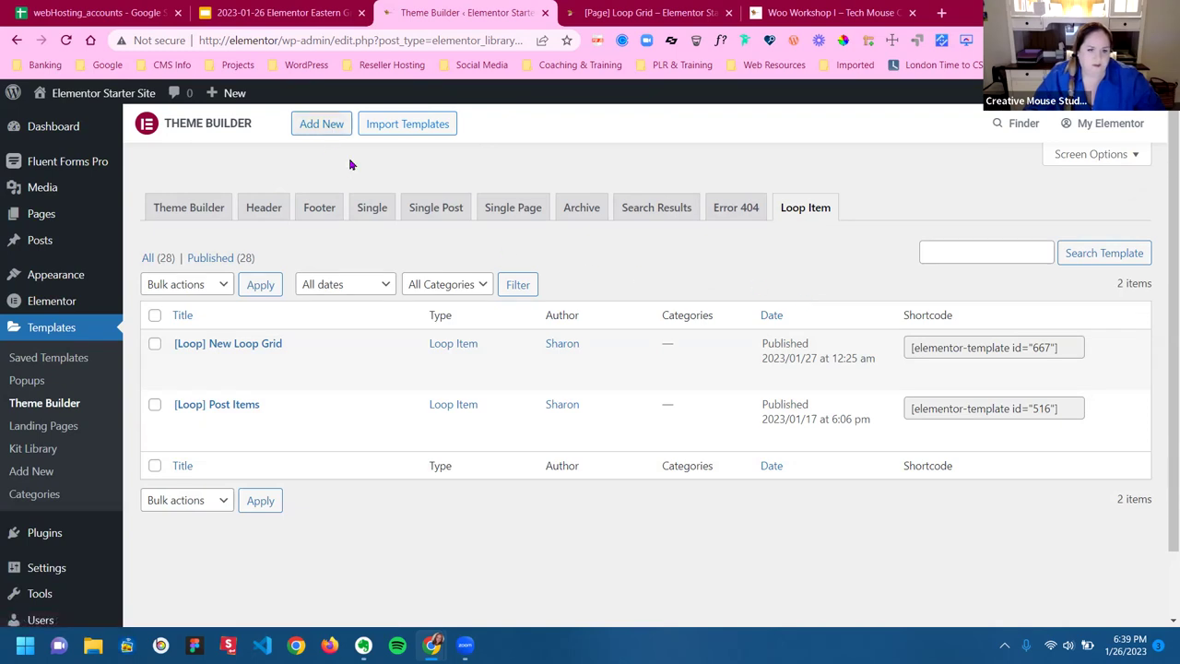
Start a new template, keeping Loop Item as its type and Posts as its source type
left_click(321, 124)
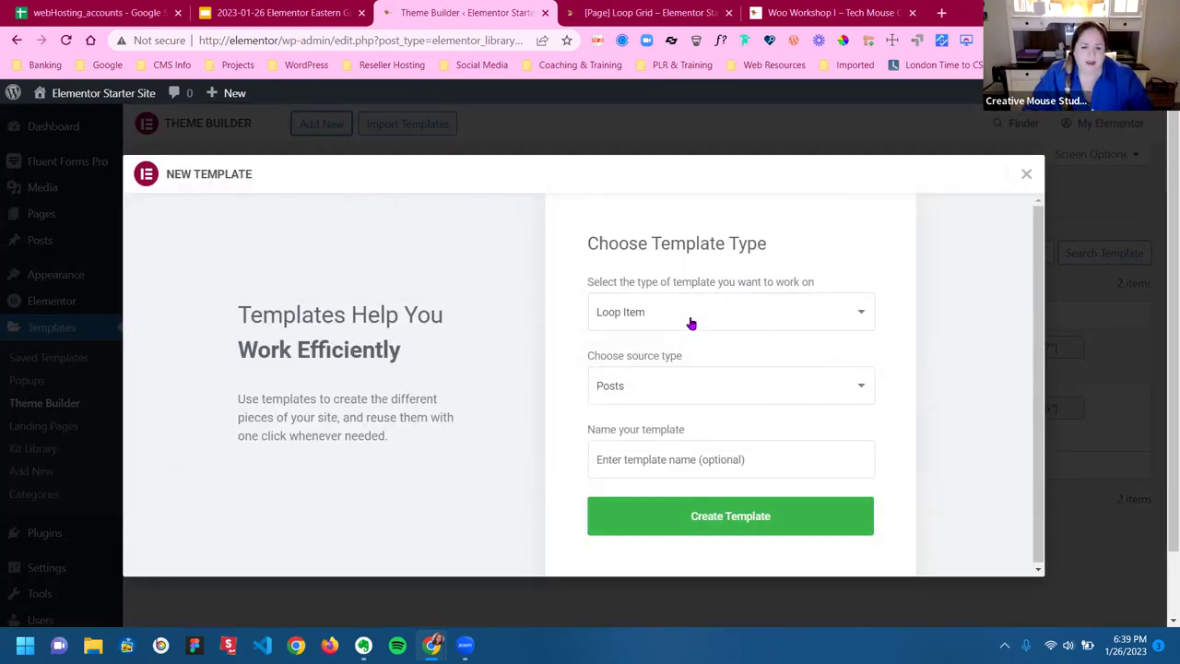
left_click(667, 317)
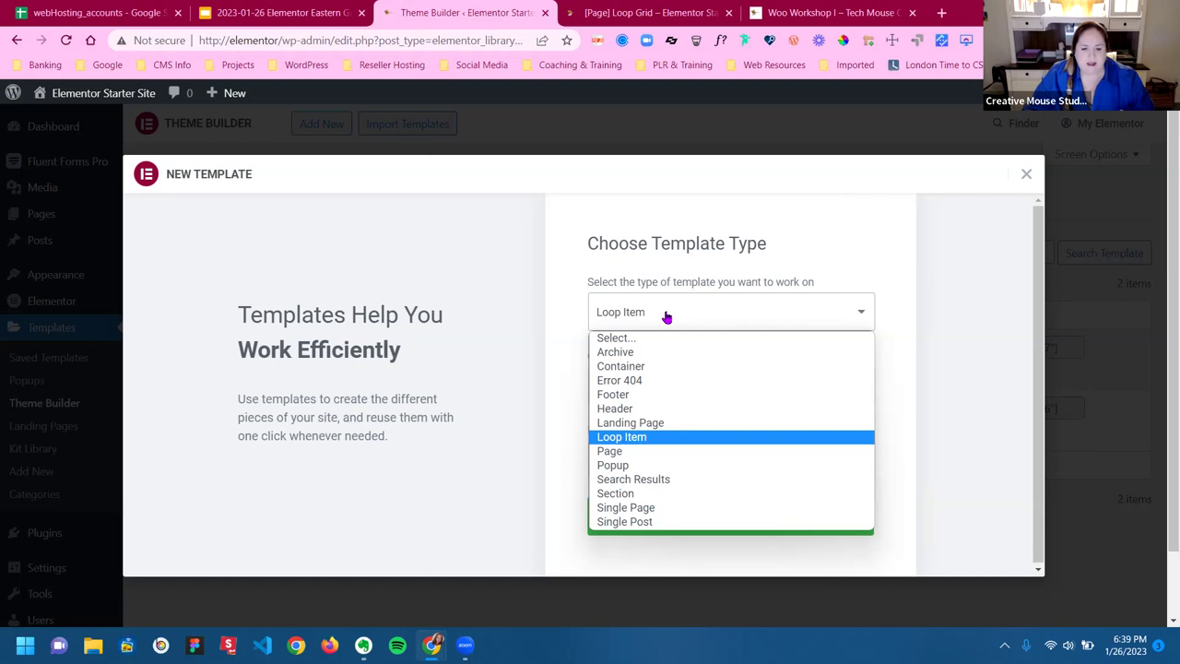
left_click(666, 317)
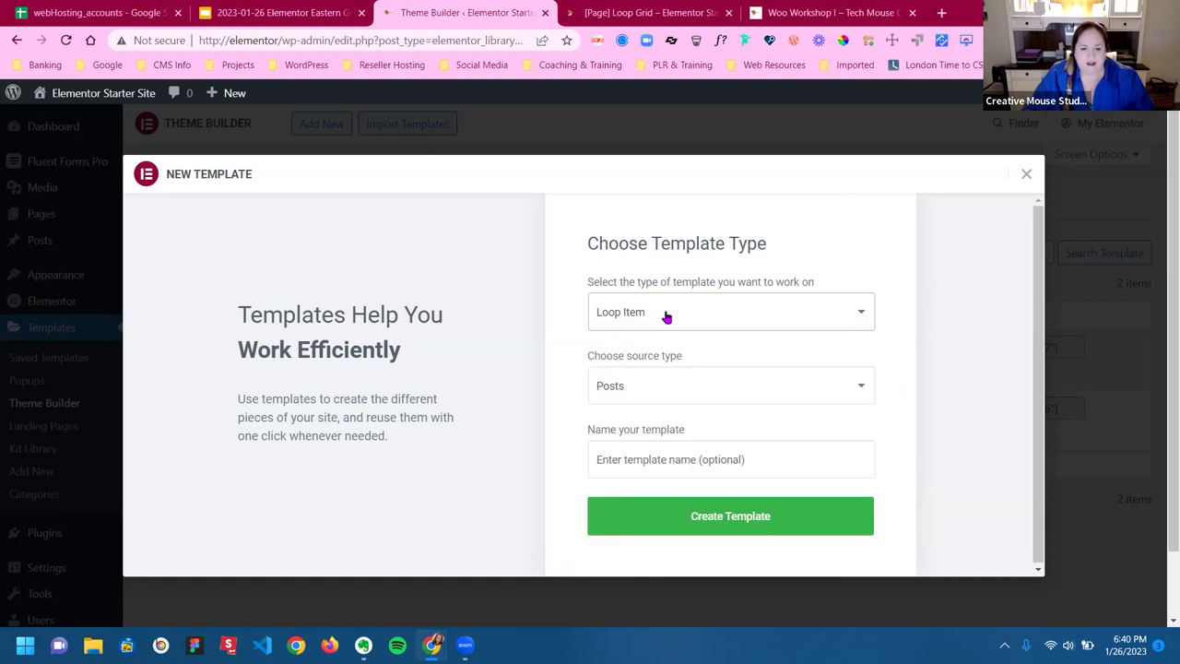
left_click(641, 393)
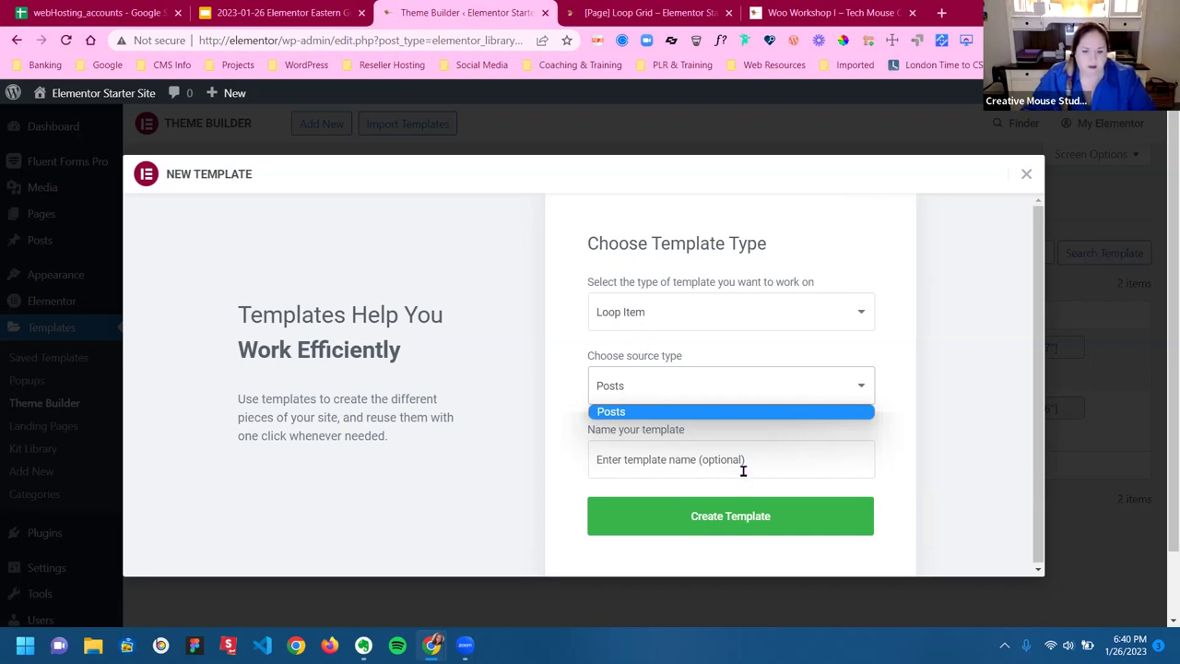
left_click(840, 450)
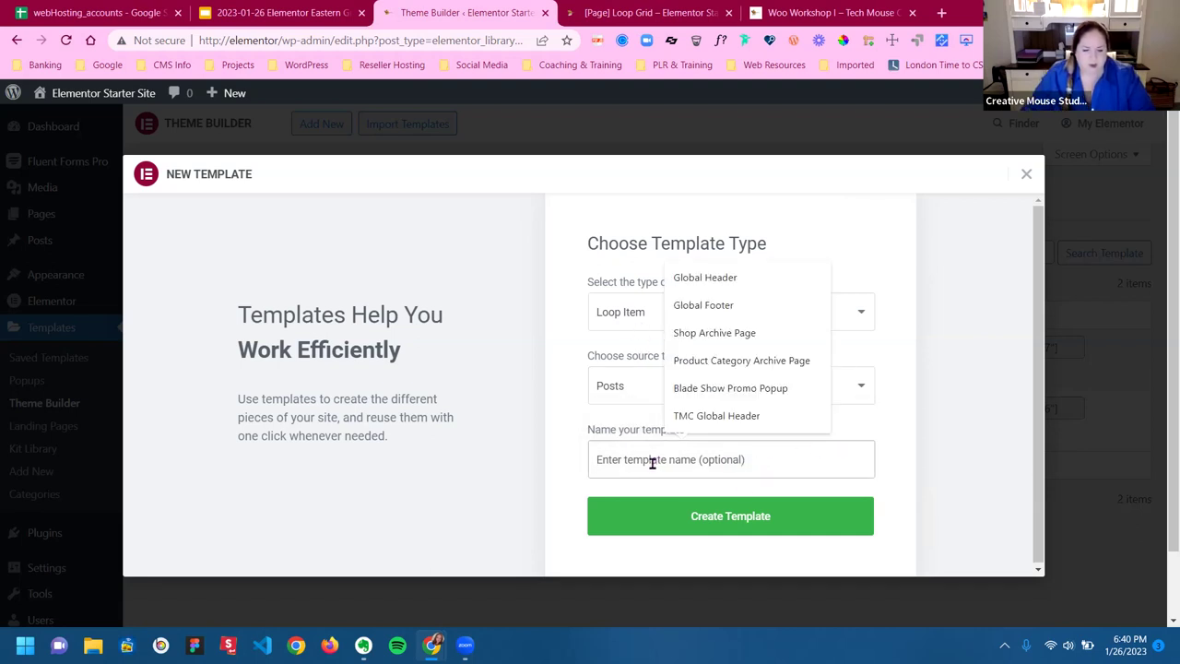
type("[")
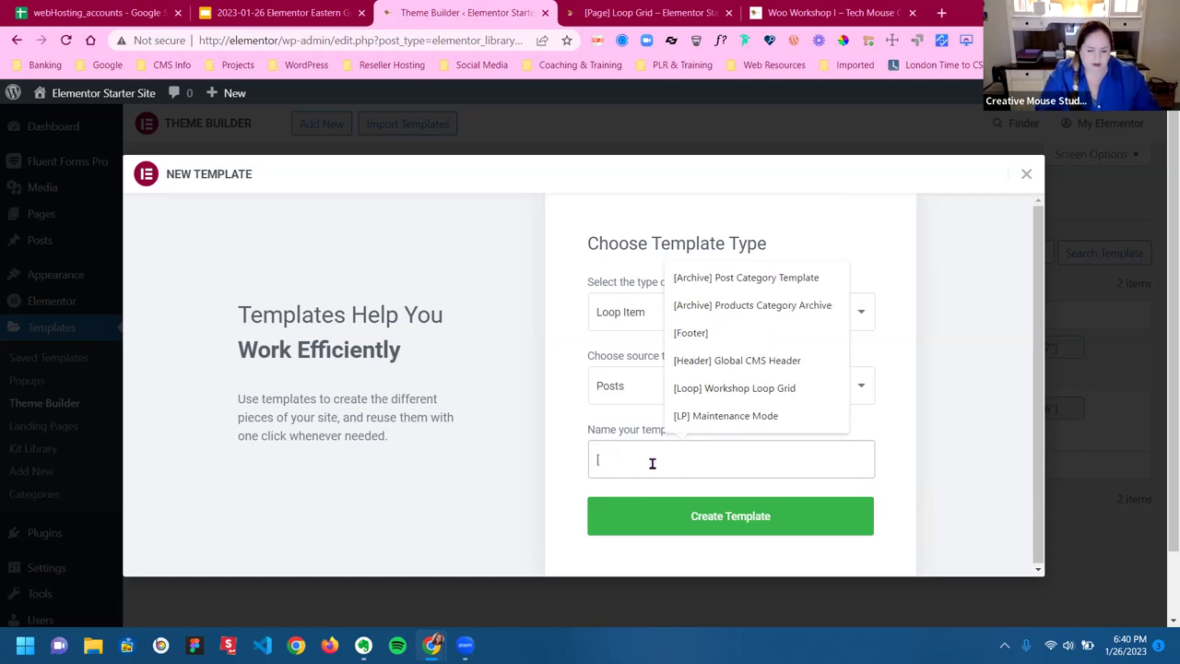
type("Loo")
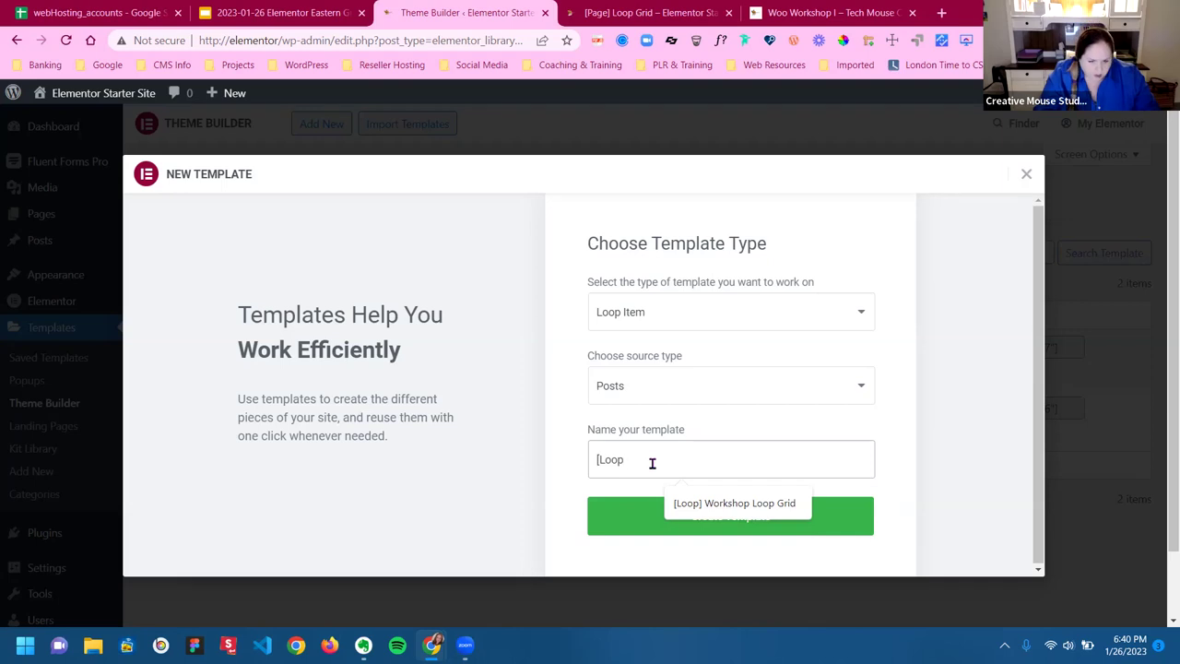
type("p")
key("BackSpace")
key("BackSpace")
key("BackSpace")
key("BackSpace")
key("BackSpace")
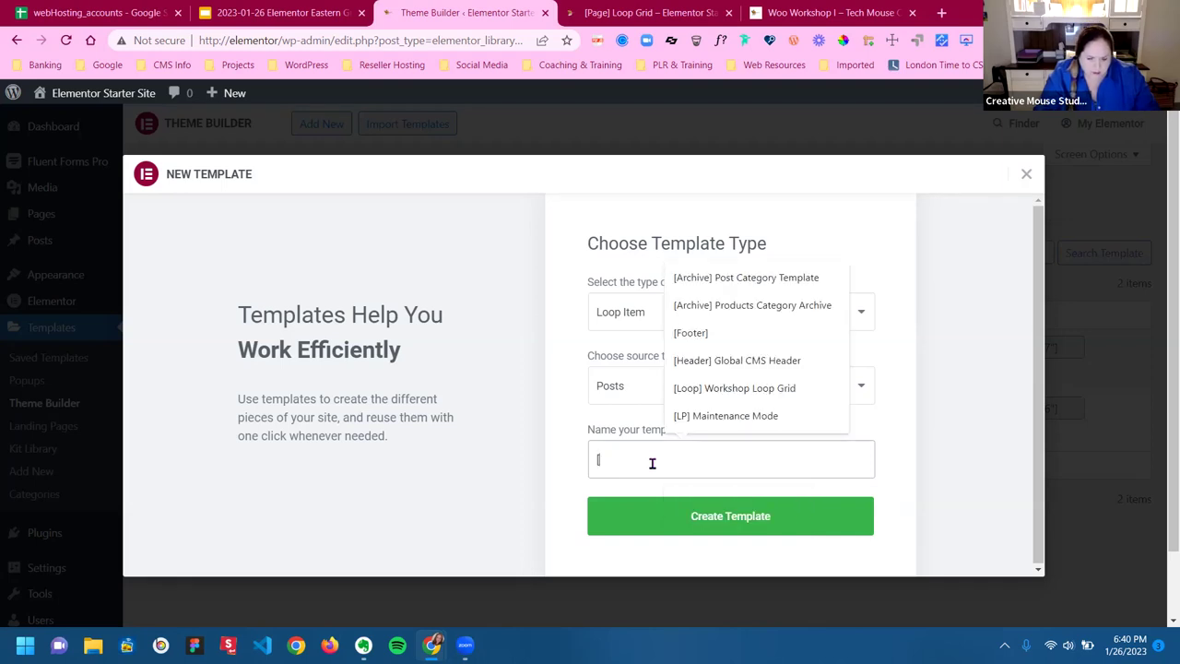
Name the new loop item template "[Loop] My New Grid Template" and create it
type("[Loop")
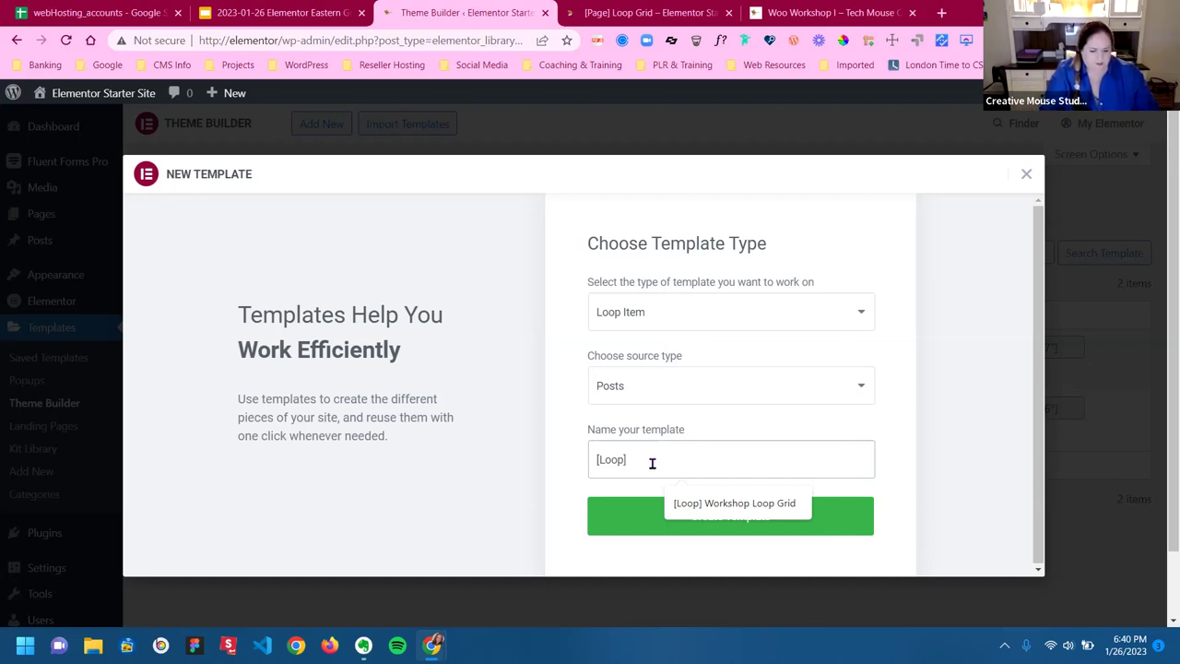
type("] My")
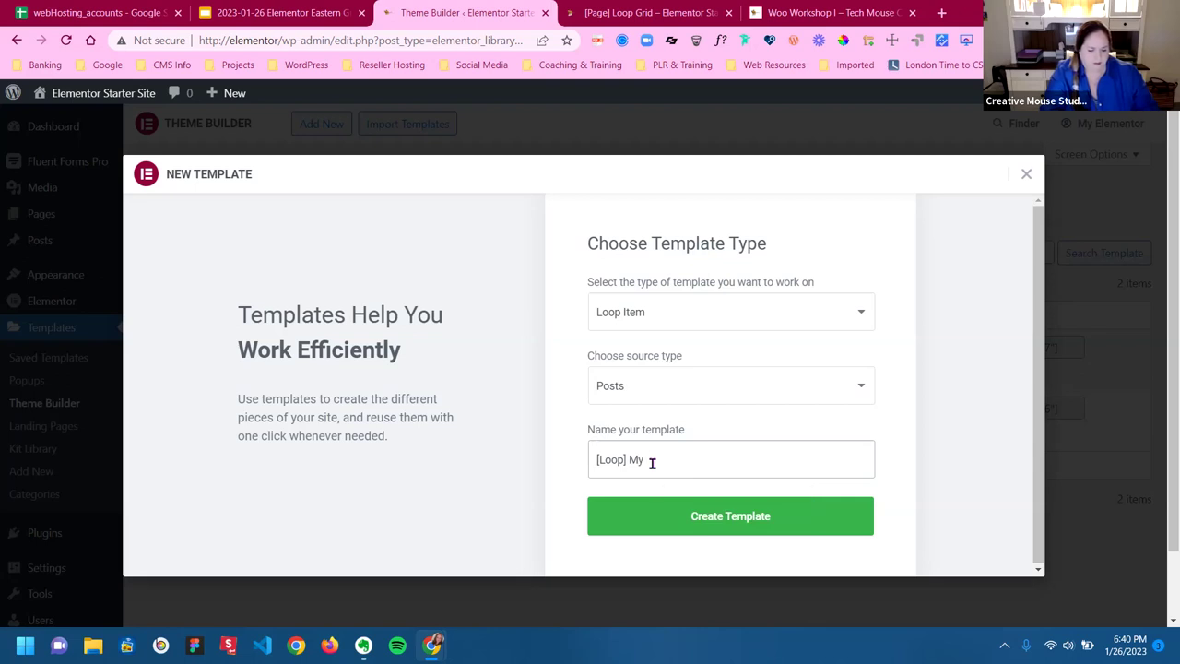
type(" New Gr")
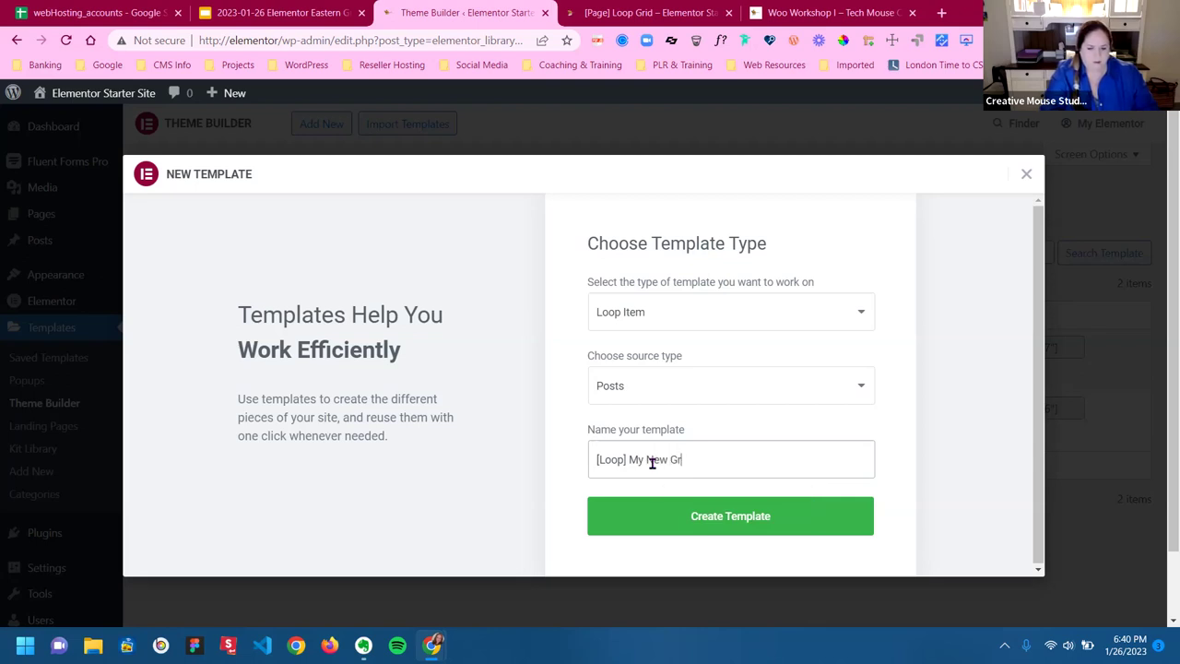
type("id Templ")
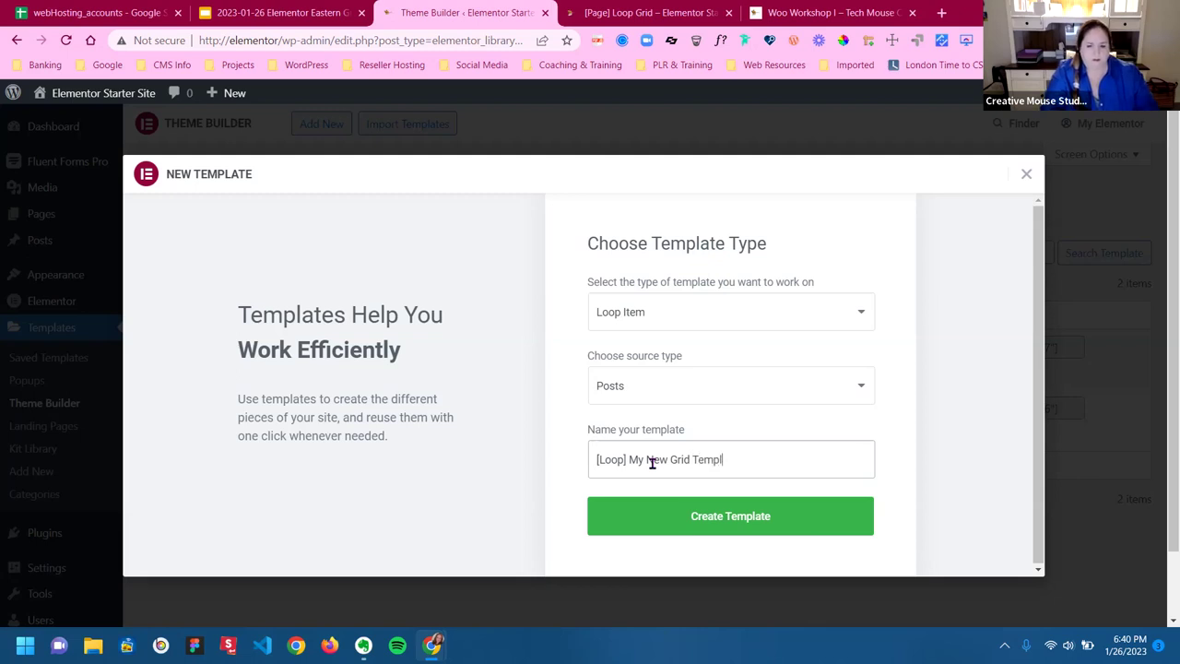
type("ate")
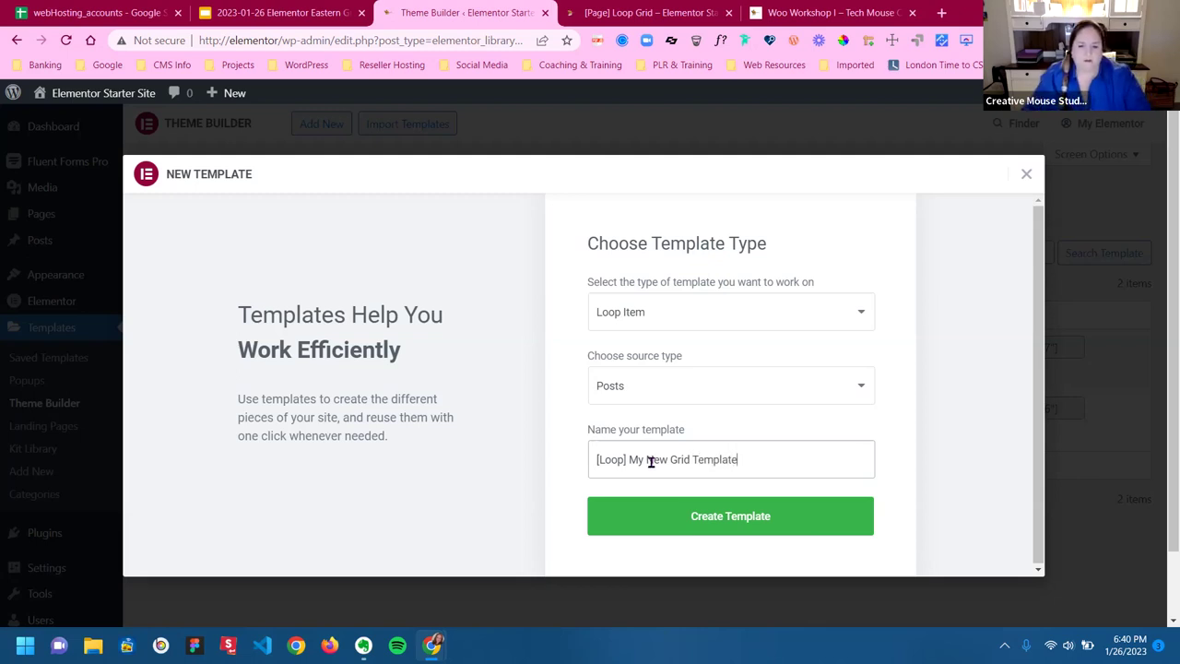
left_click(751, 524)
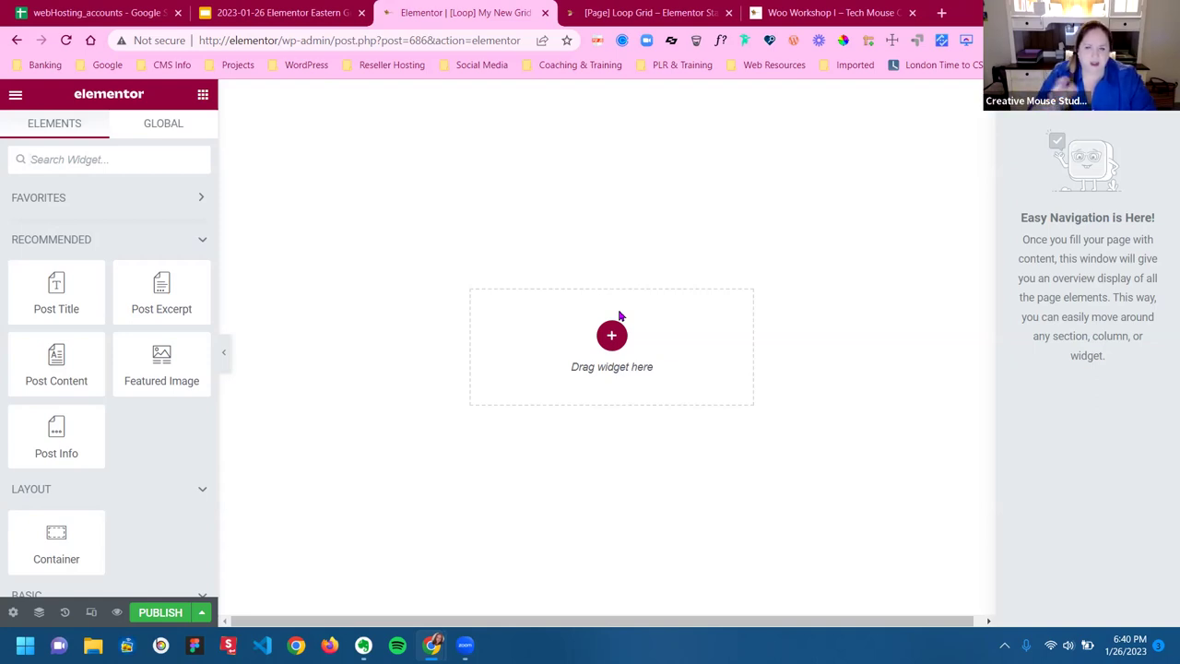
Set the preview width to 400 px in the new loop item's settings
left_click(12, 612)
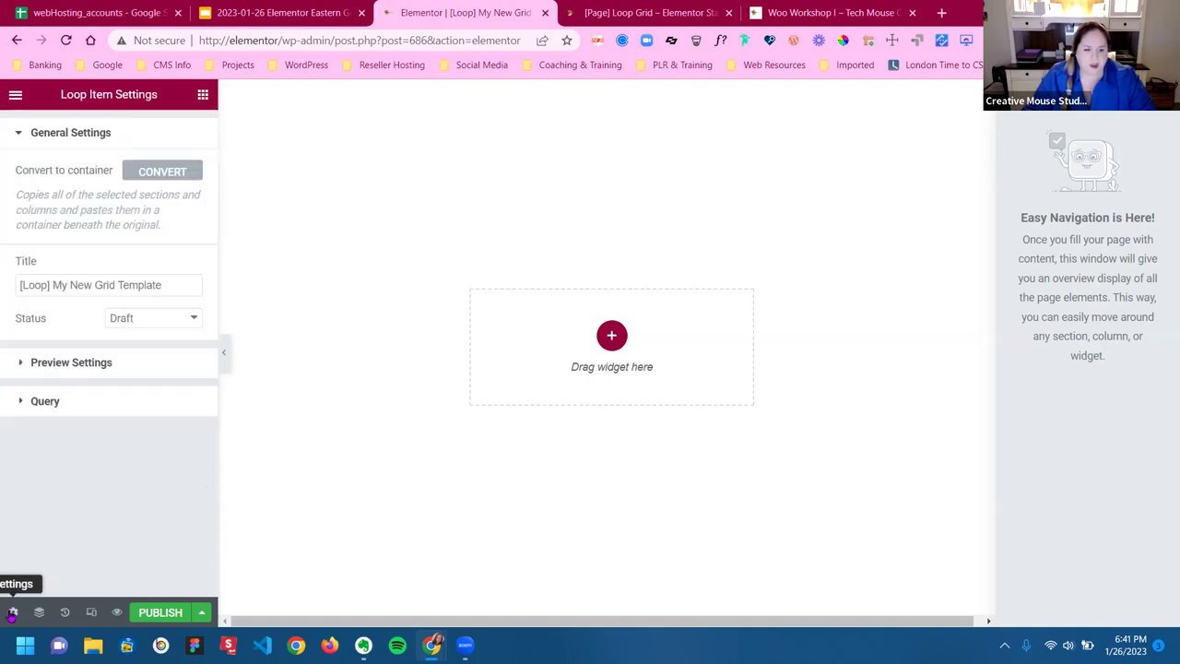
left_click(95, 362)
left_click(172, 227)
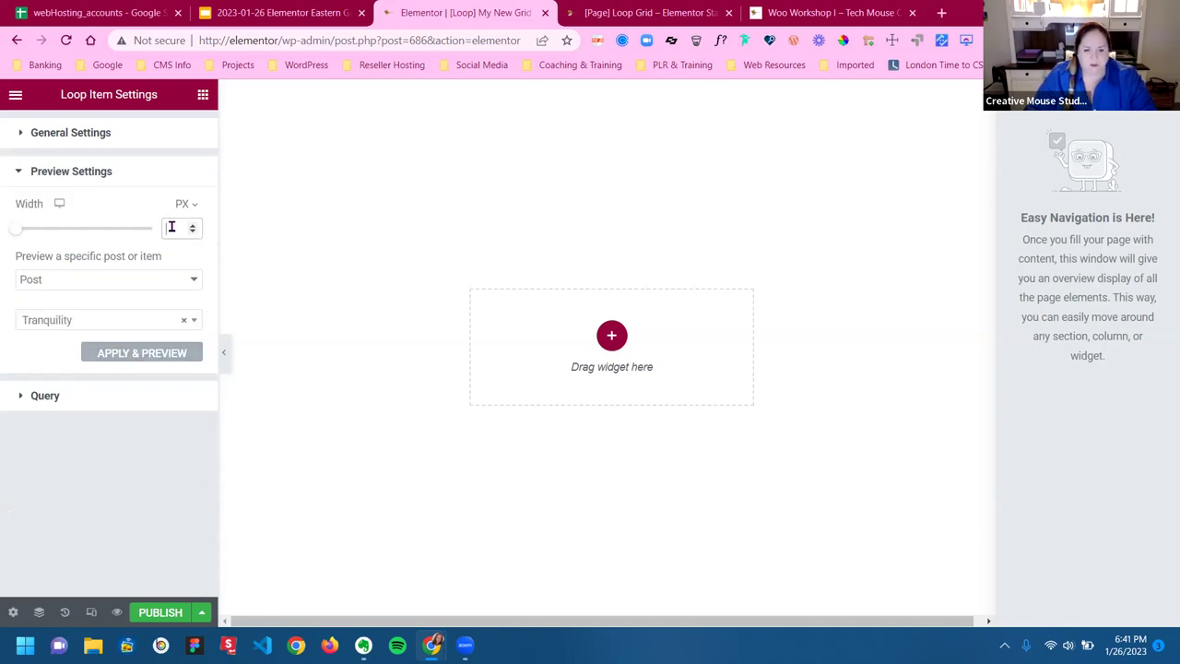
type("400")
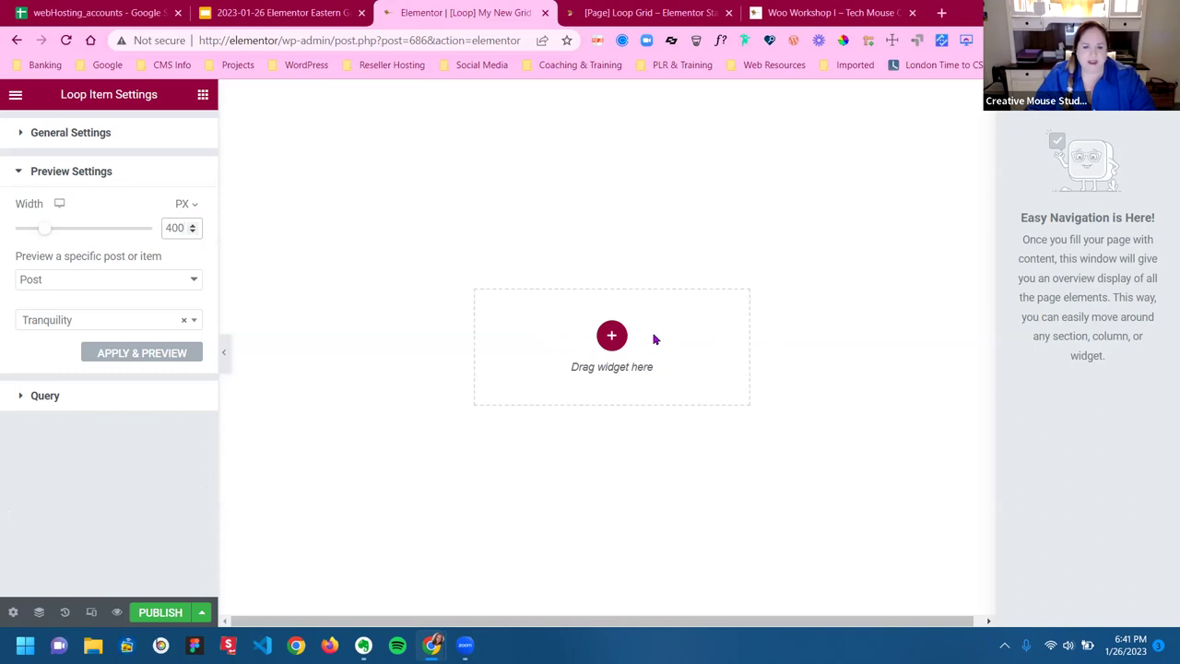
Try a preview width of 350 px for the loop item and return it to 400 px
double_click(174, 222)
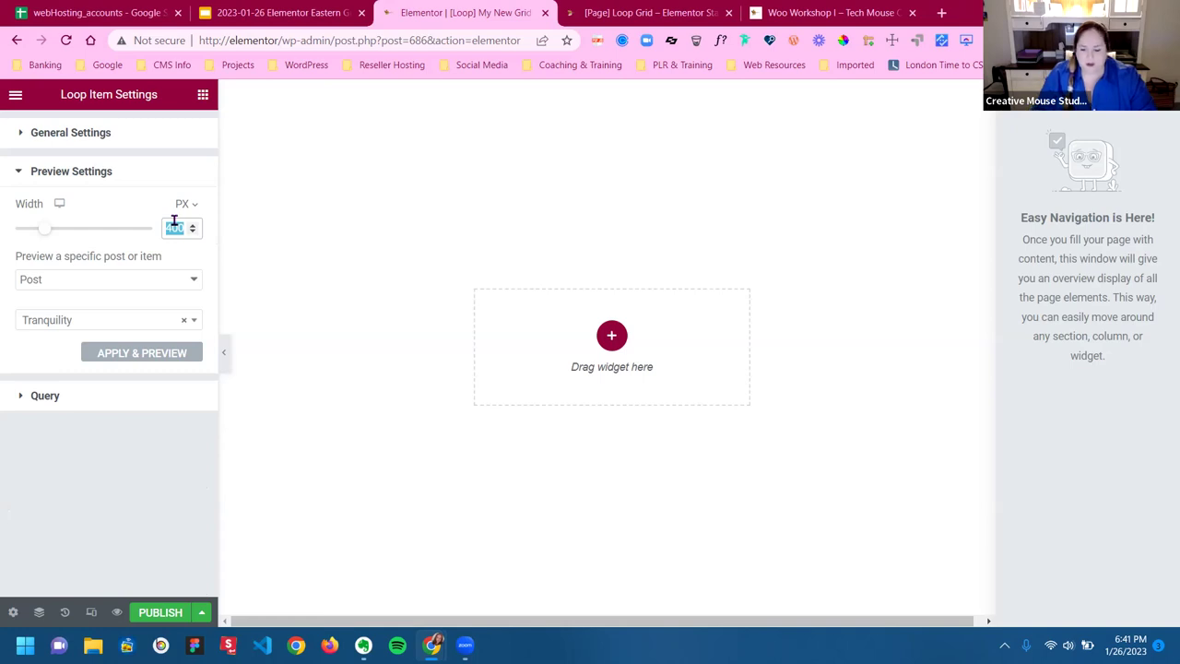
type("350")
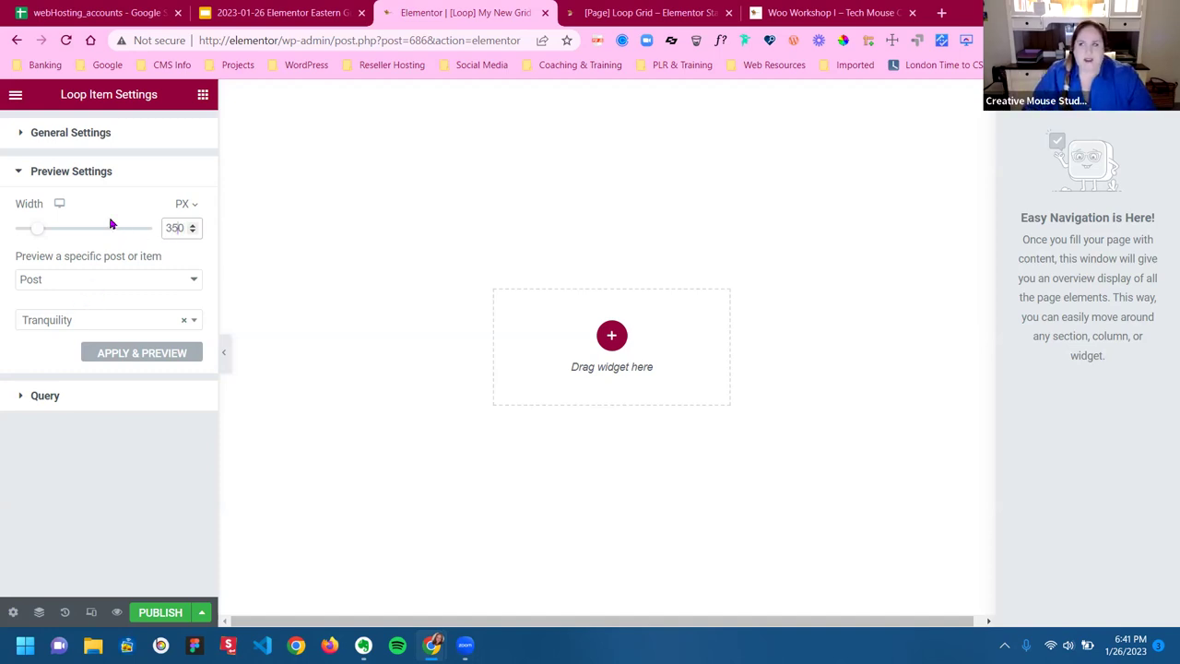
key("ctrl+a")
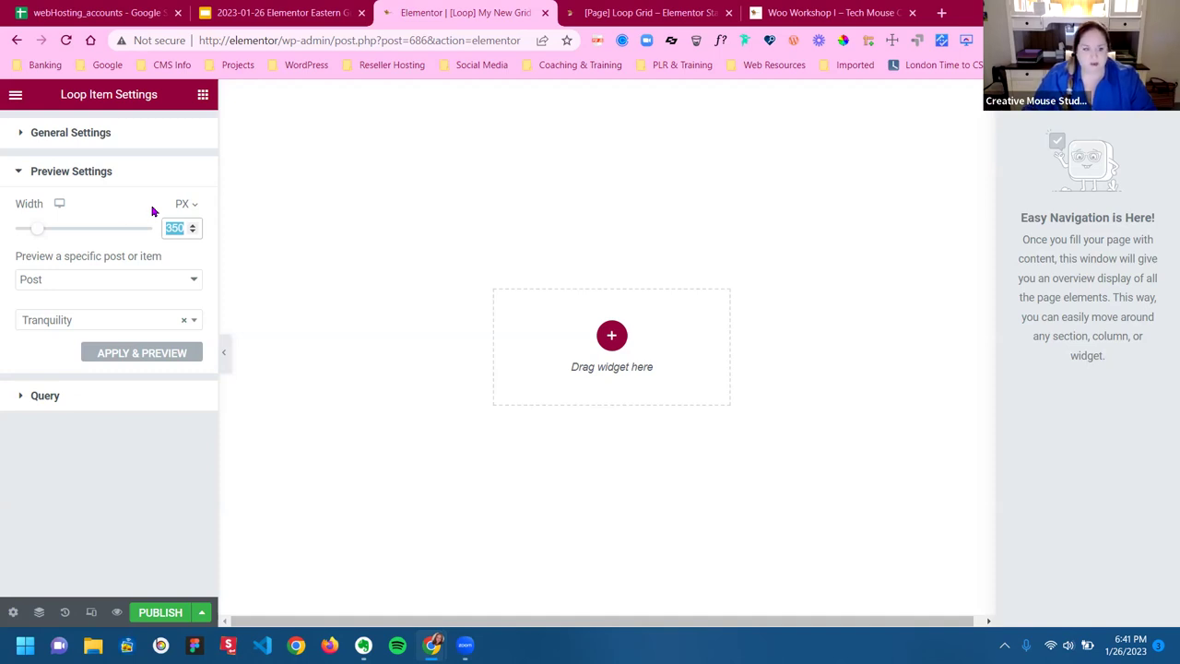
type("400")
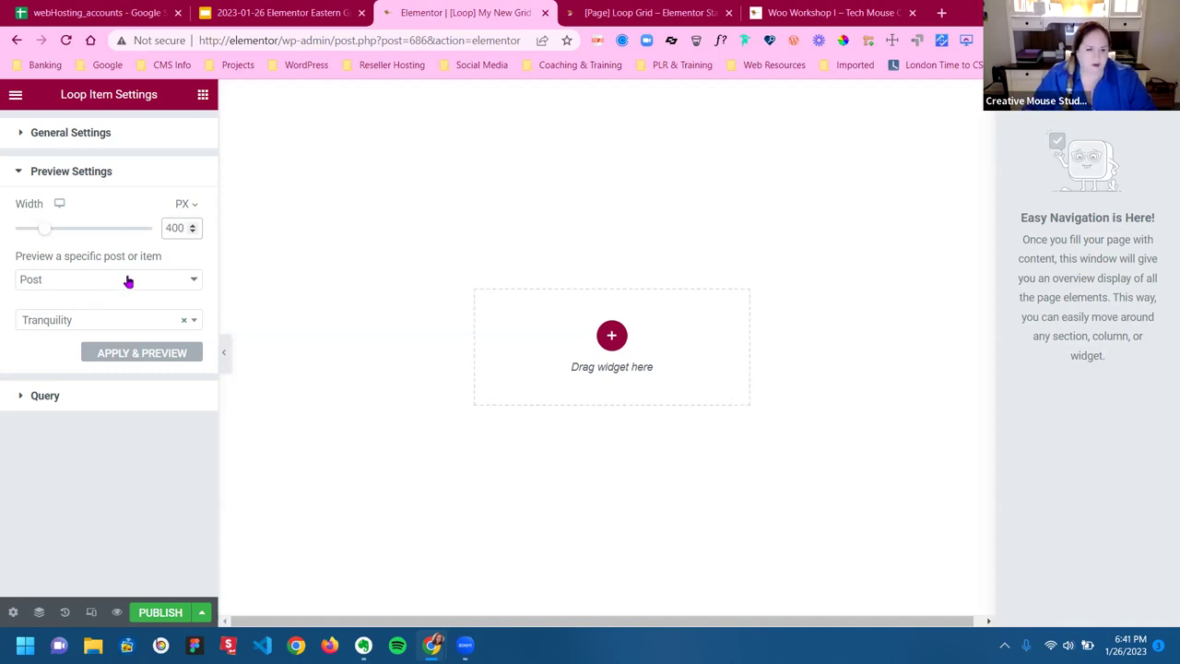
Examine the preview post selection and the query's source type options in the loop item settings
left_click(102, 323)
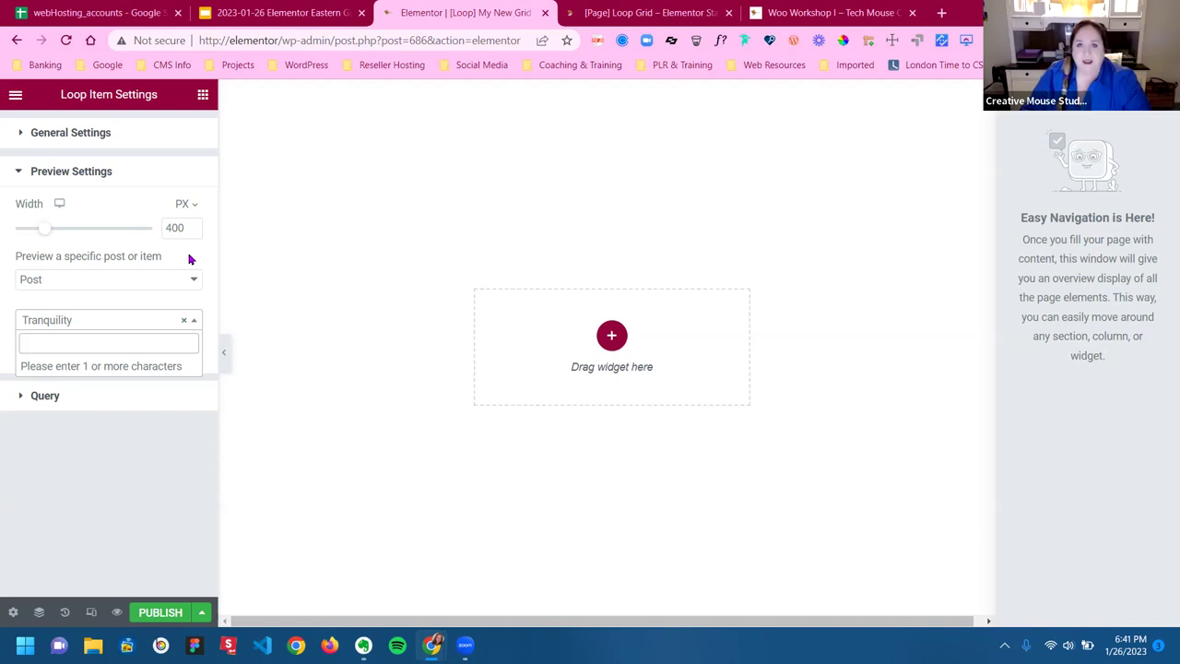
left_click(191, 208)
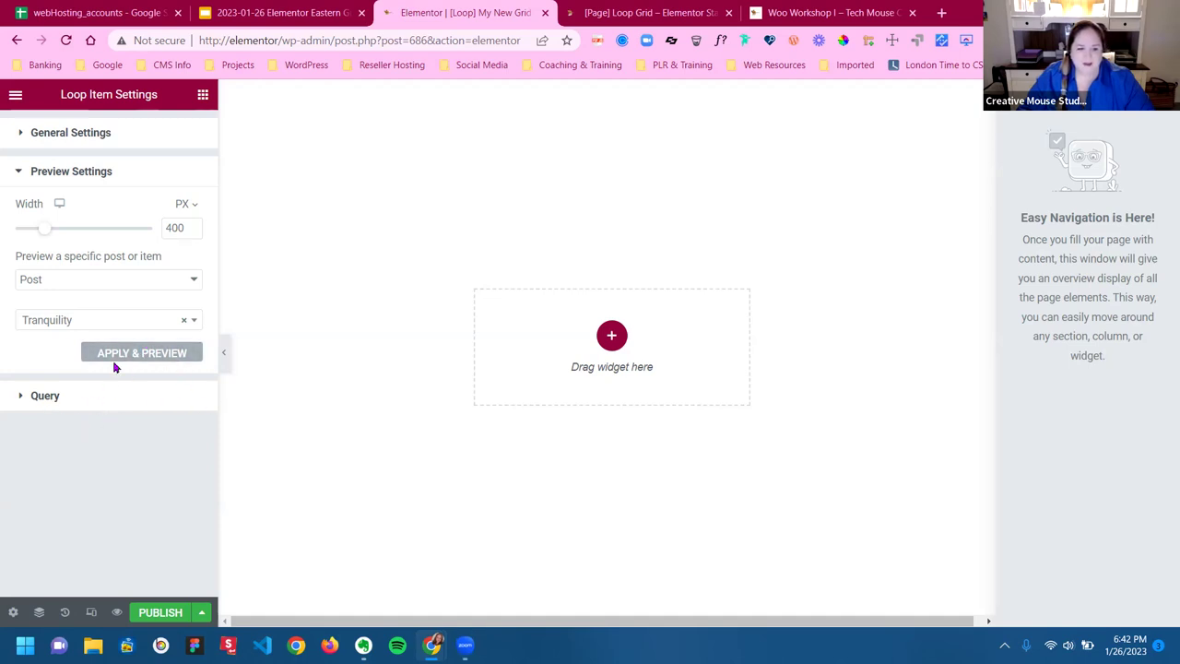
left_click(110, 396)
left_click(141, 255)
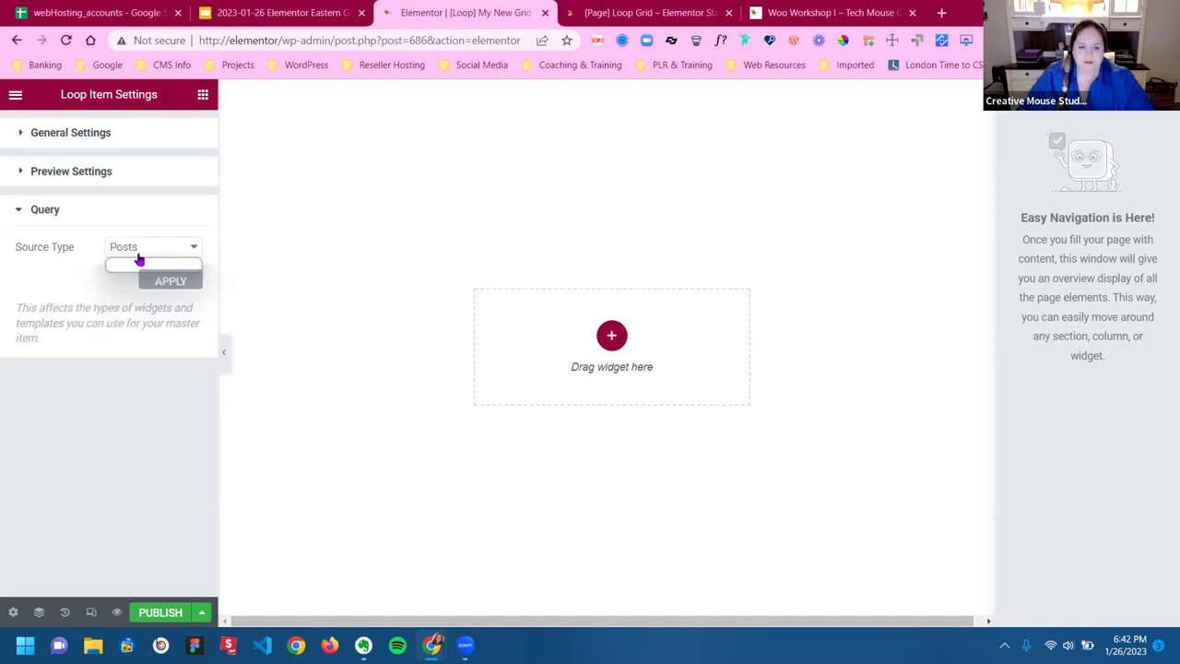
left_click(133, 308)
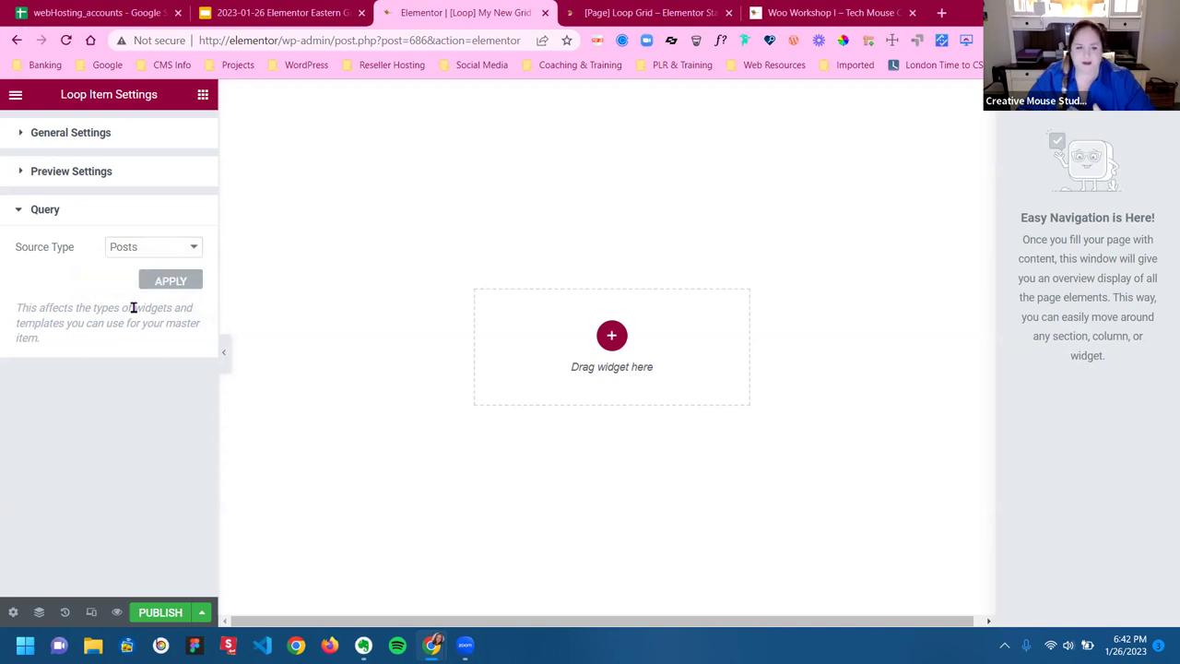
left_click(67, 212)
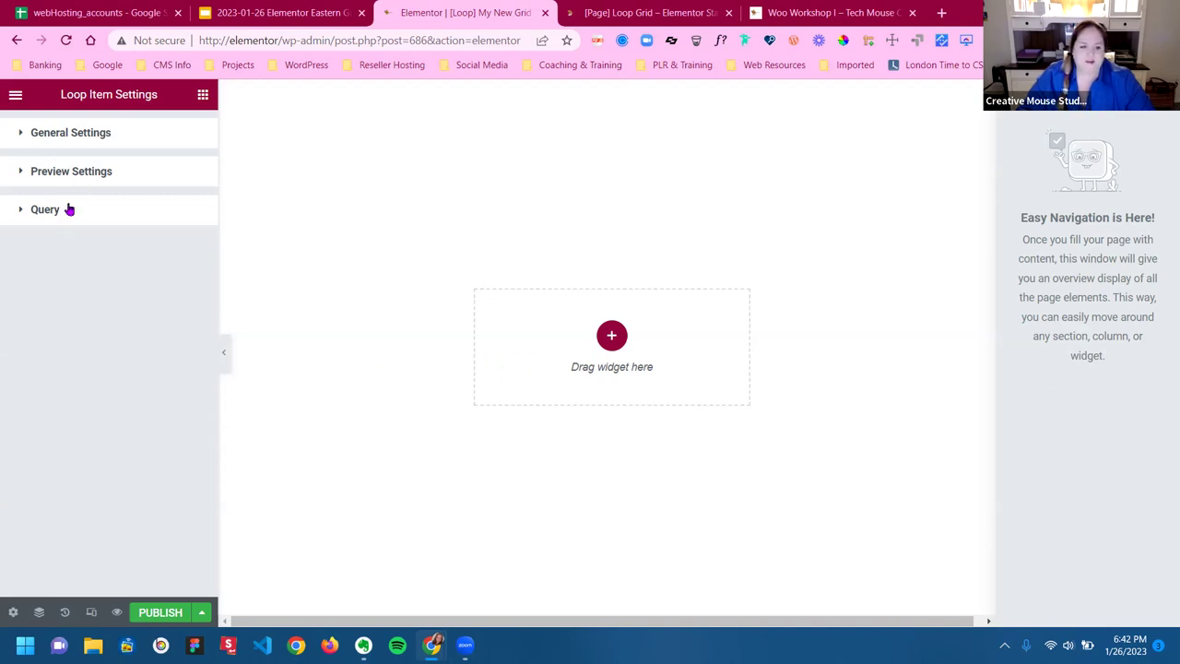
left_click(13, 613)
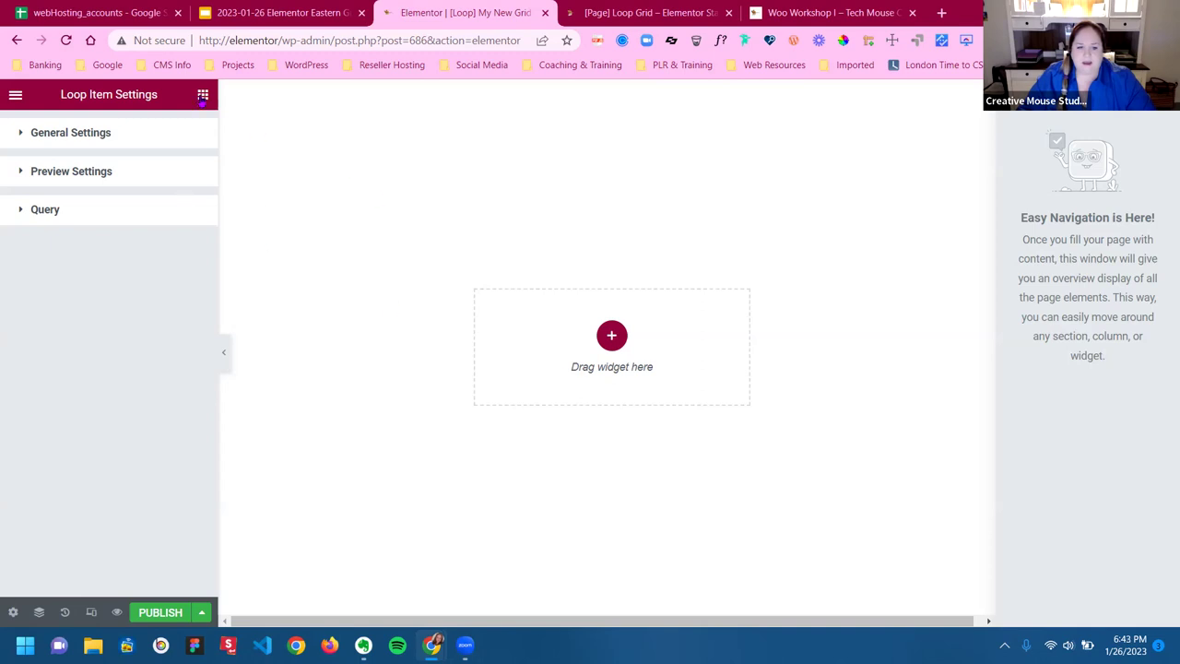
Add a Post Title widget to the empty template and place a Featured Image widget above it
left_click(202, 96)
scroll(105, 255, "down", 3)
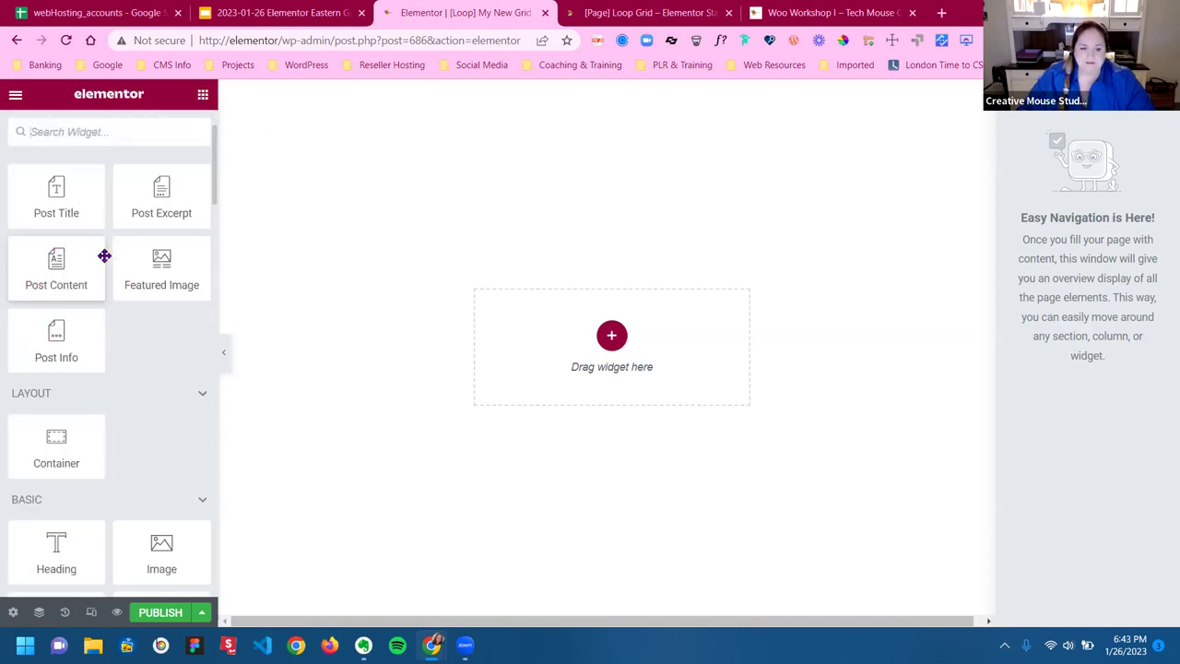
scroll(111, 263, "up", 2)
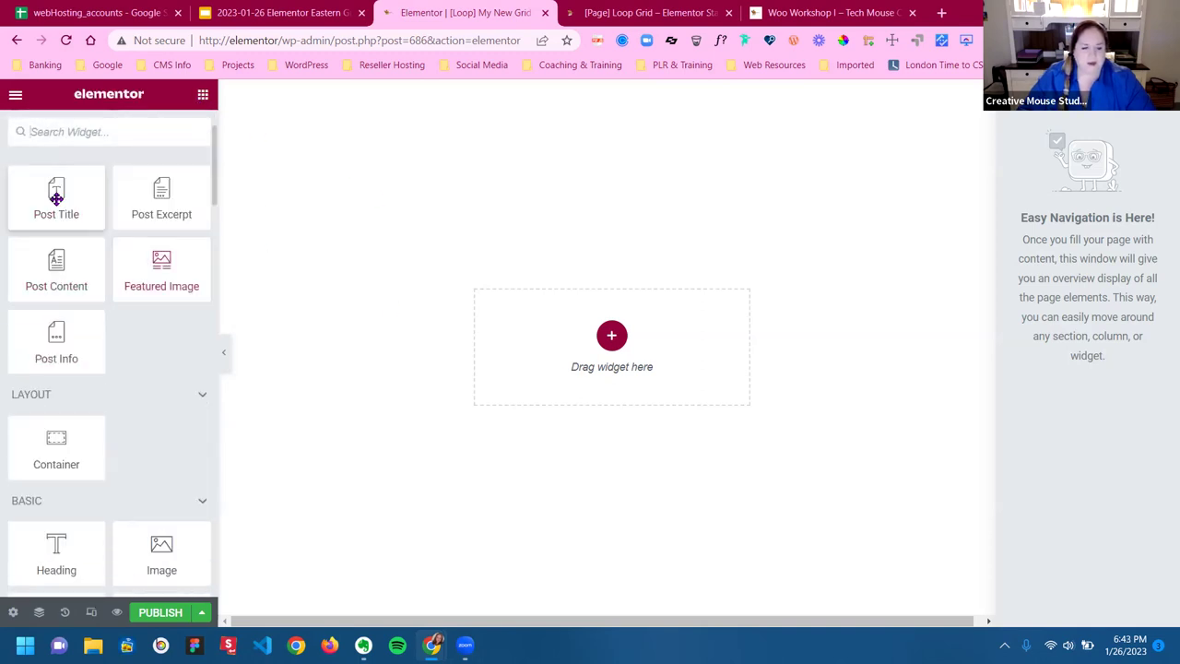
left_click_drag(52, 195, 559, 318)
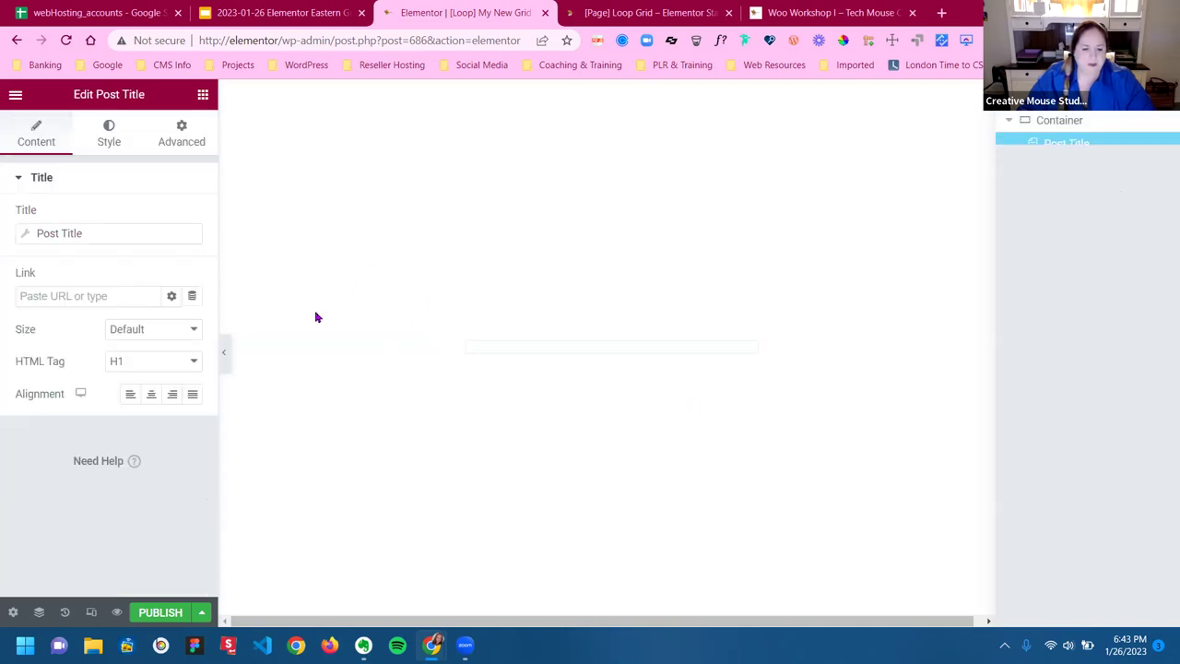
left_click(203, 95)
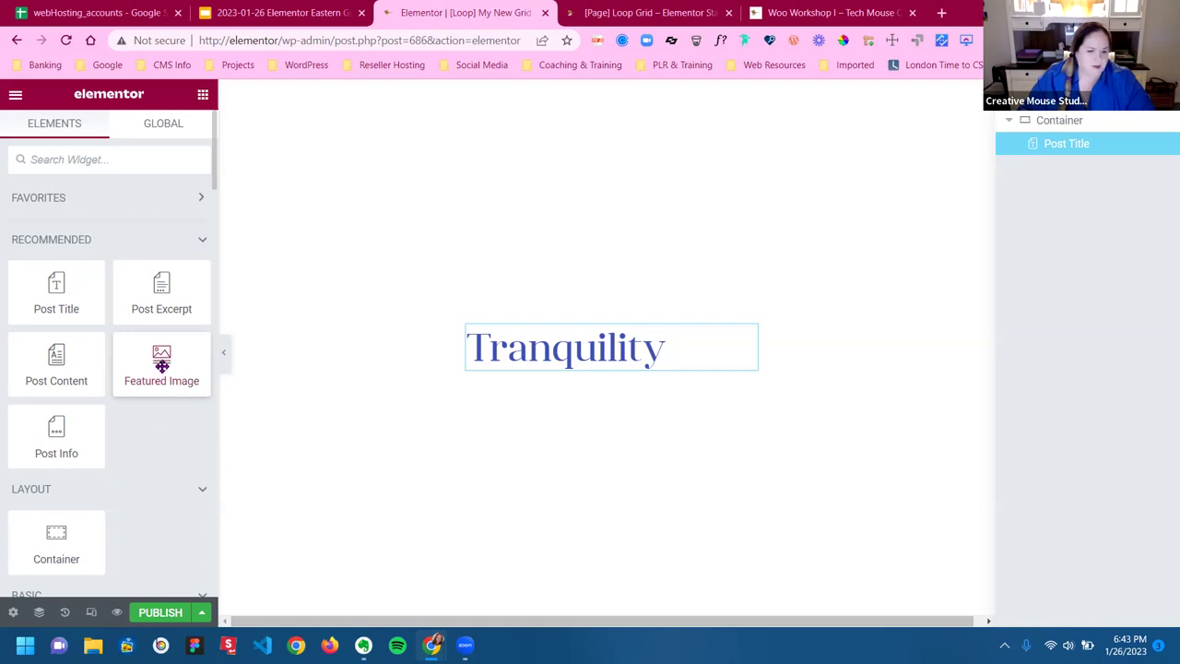
left_click_drag(157, 366, 573, 336)
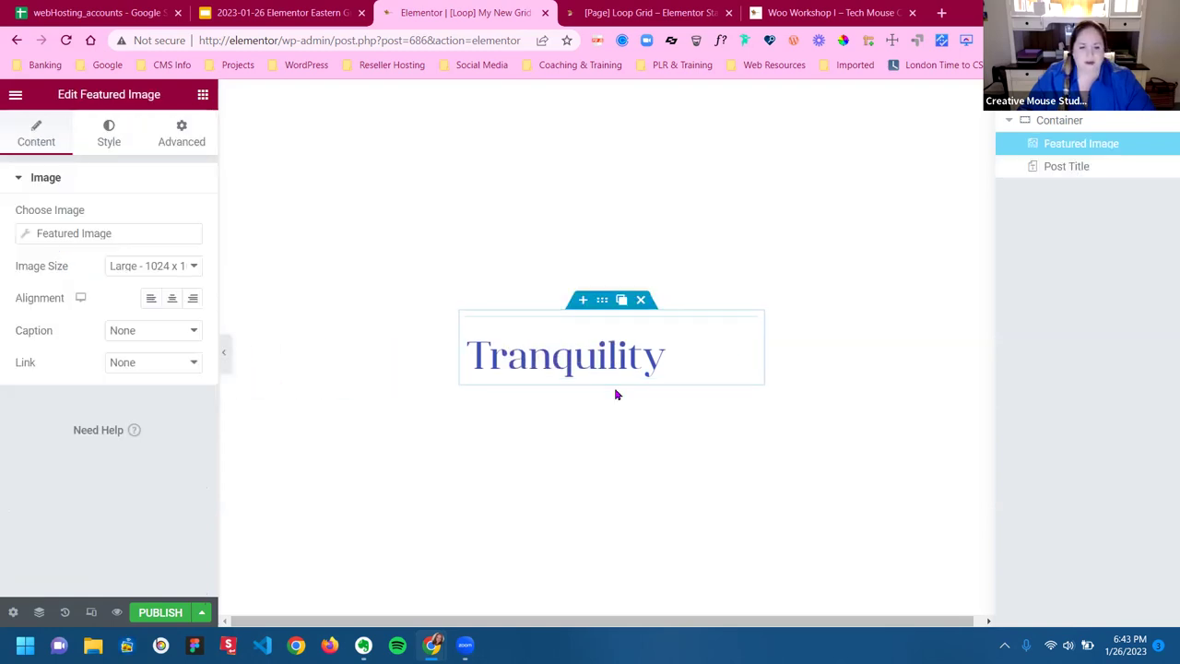
Choose the post "I'm Sooo Cute!" as the template's preview item and apply it
left_click(12, 612)
left_click(94, 369)
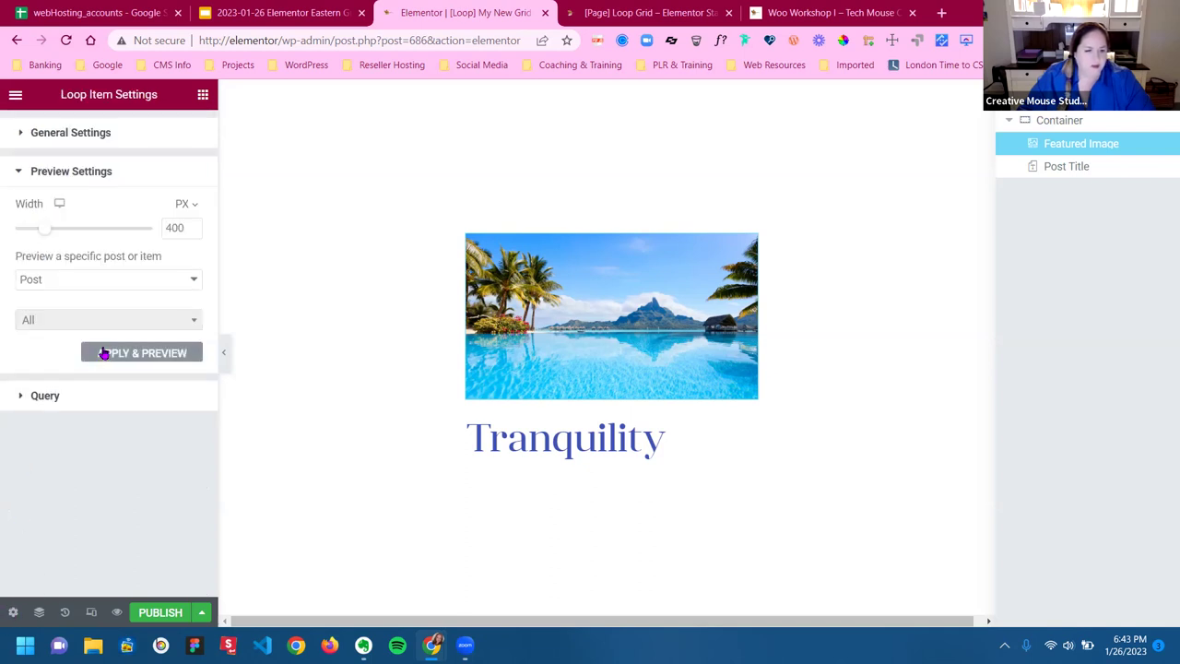
left_click(92, 322)
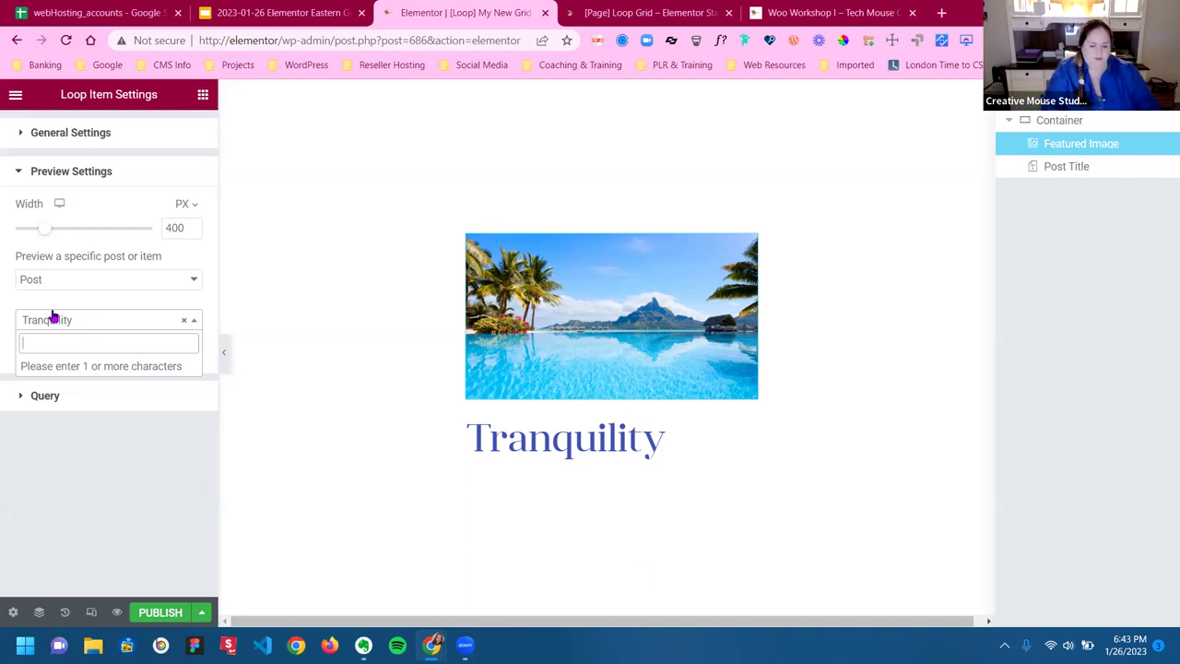
type("I'm")
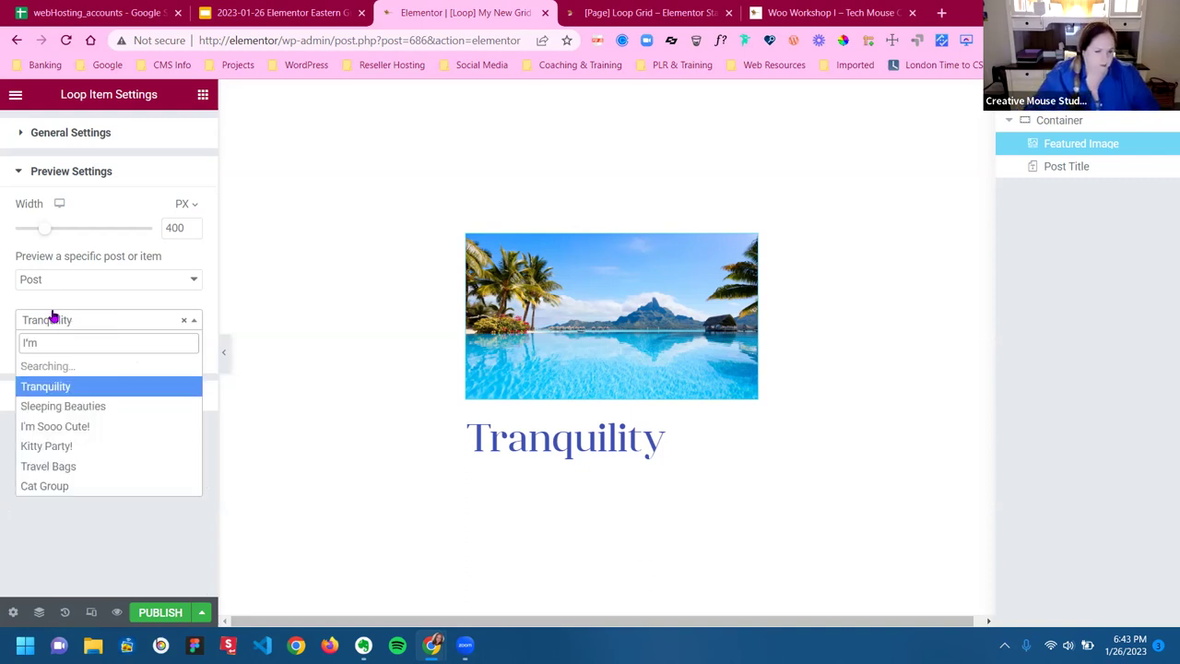
left_click(80, 372)
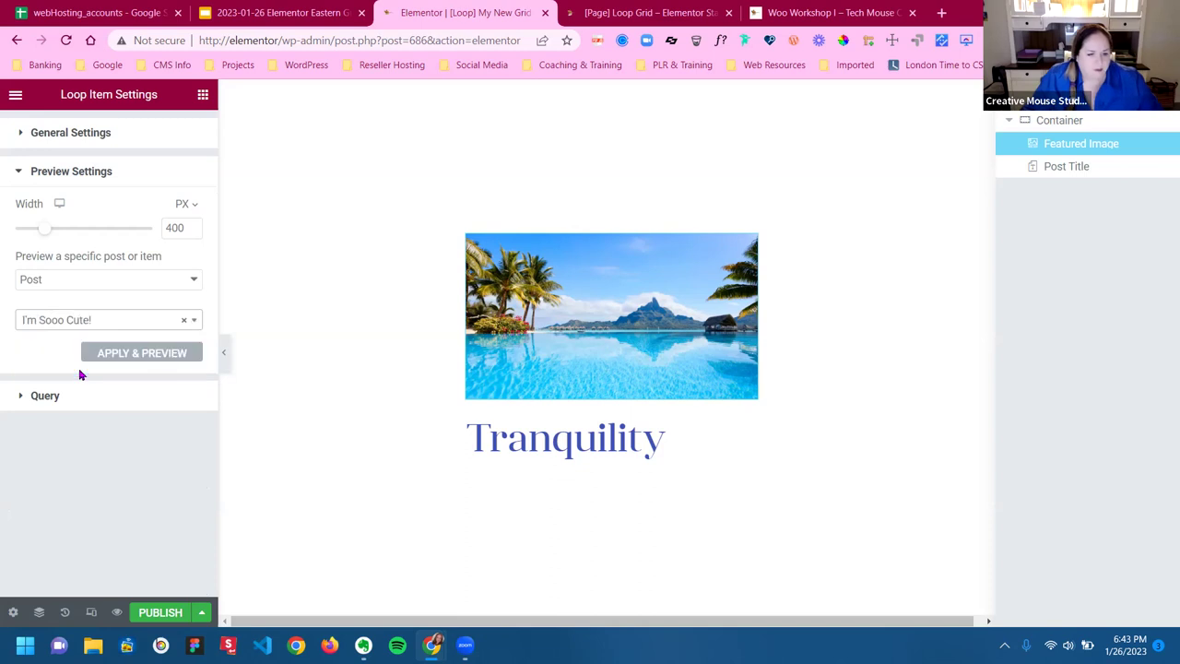
left_click(139, 354)
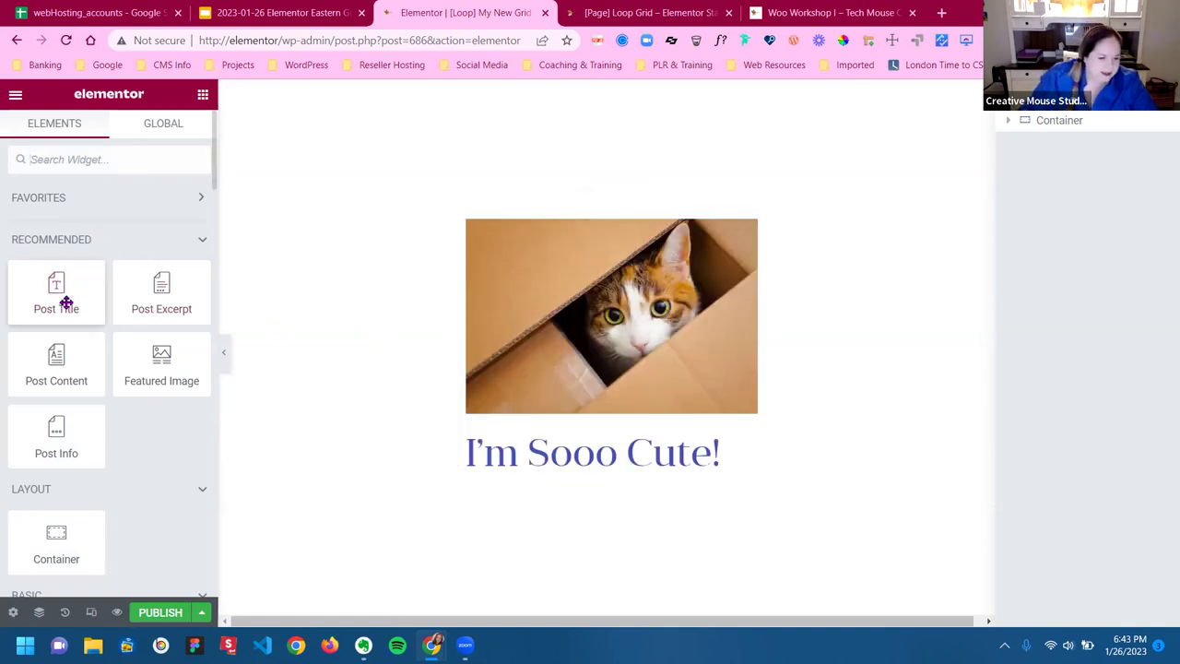
Add a Post Excerpt widget below the post title and insert a Post Info widget between the two
left_click_drag(164, 289, 571, 461)
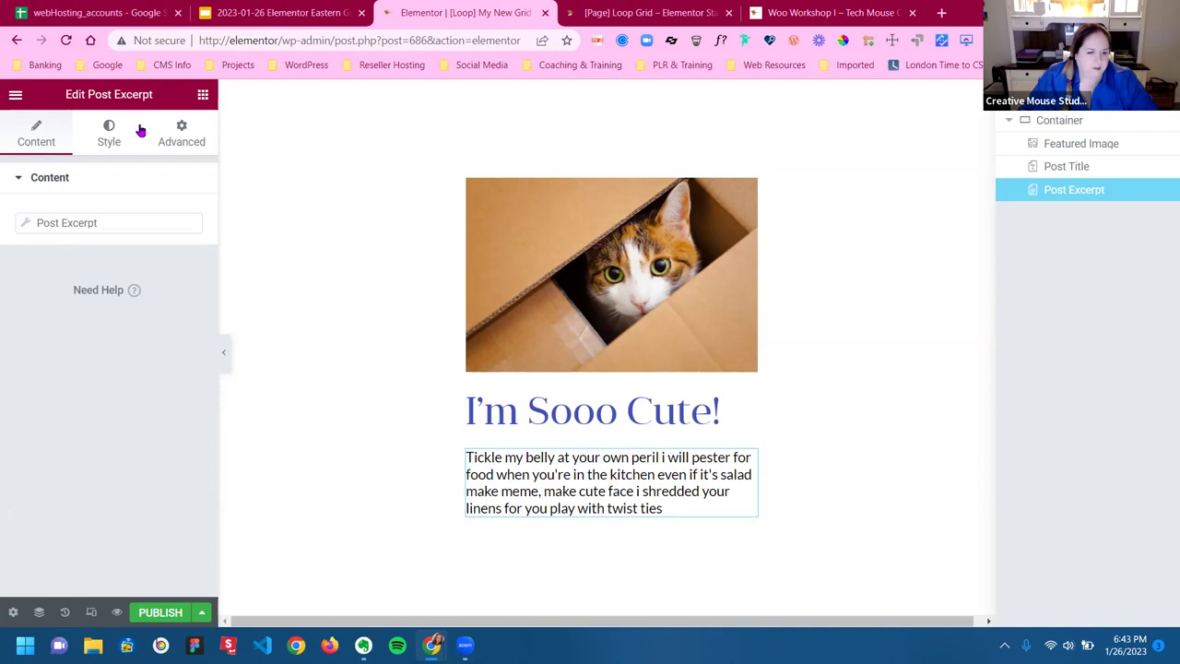
left_click(202, 96)
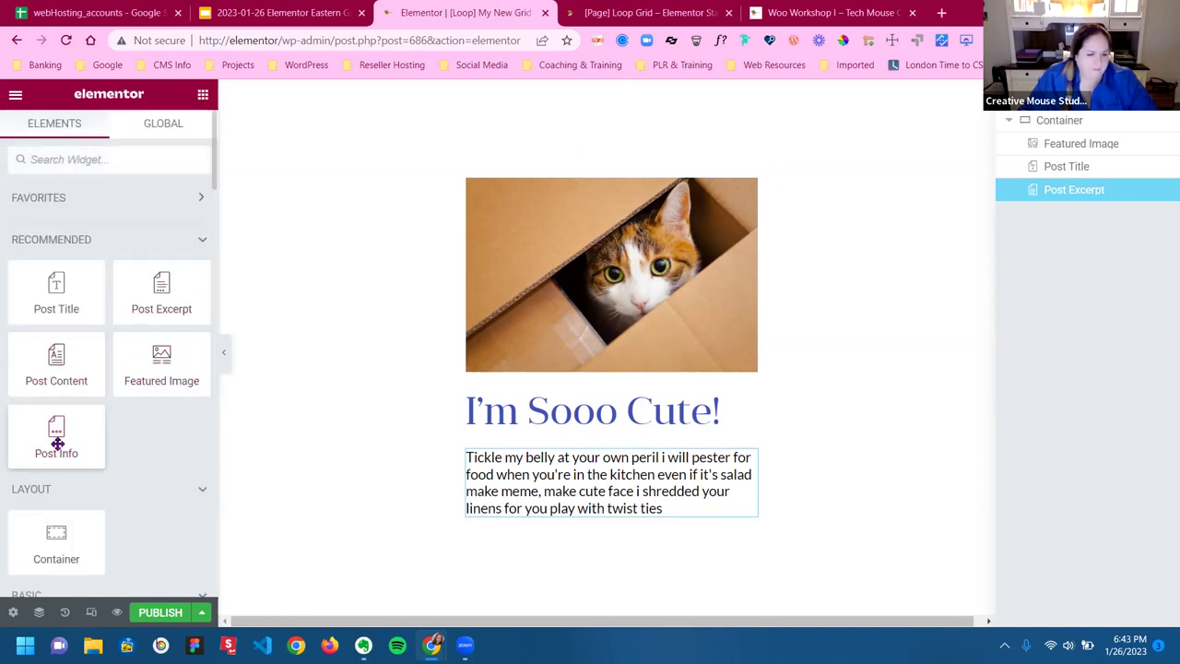
left_click_drag(55, 448, 653, 430)
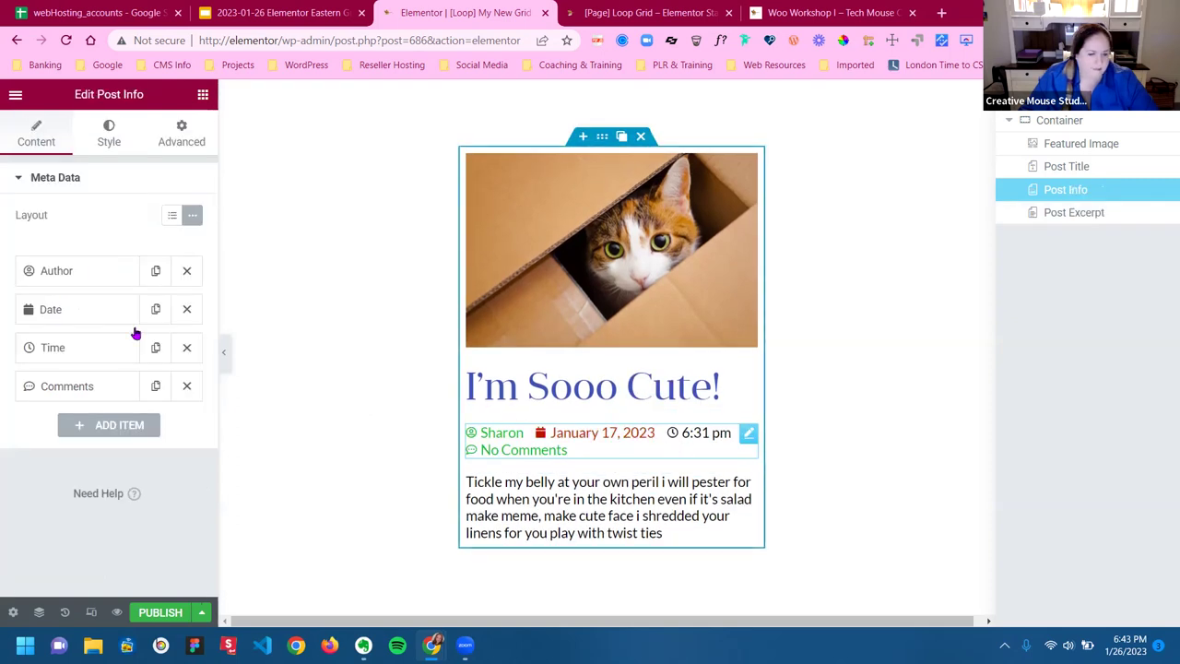
Remove the Author, Time and Comments items from the Post Info meta data
left_click(187, 271)
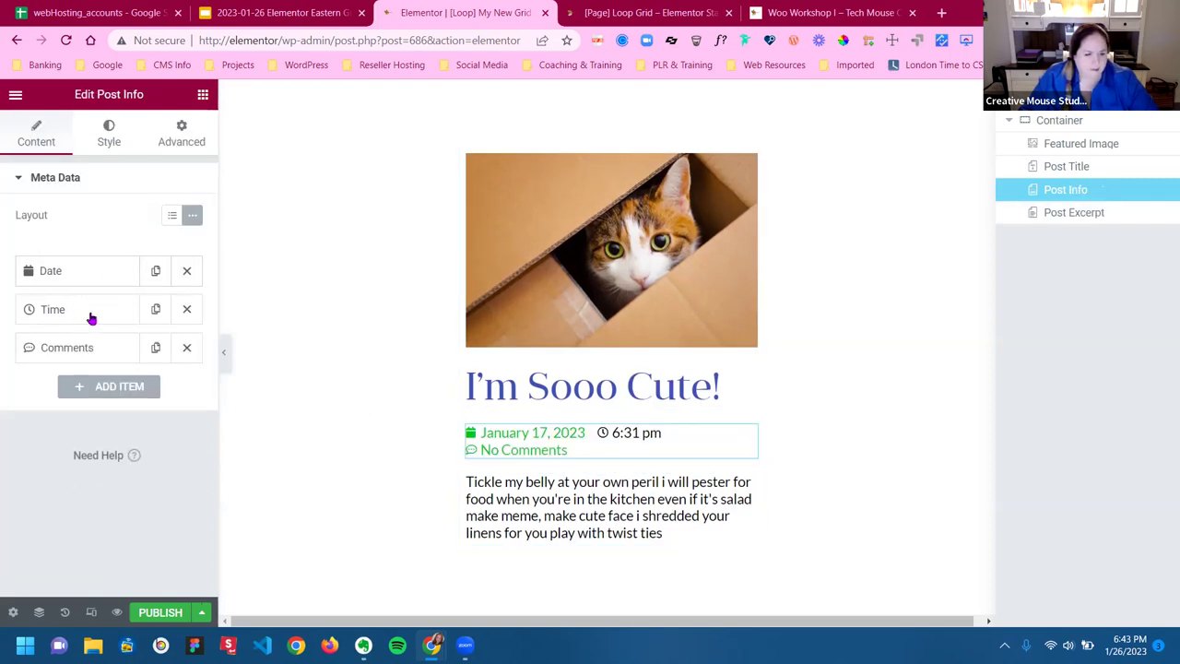
left_click(186, 309)
left_click(186, 310)
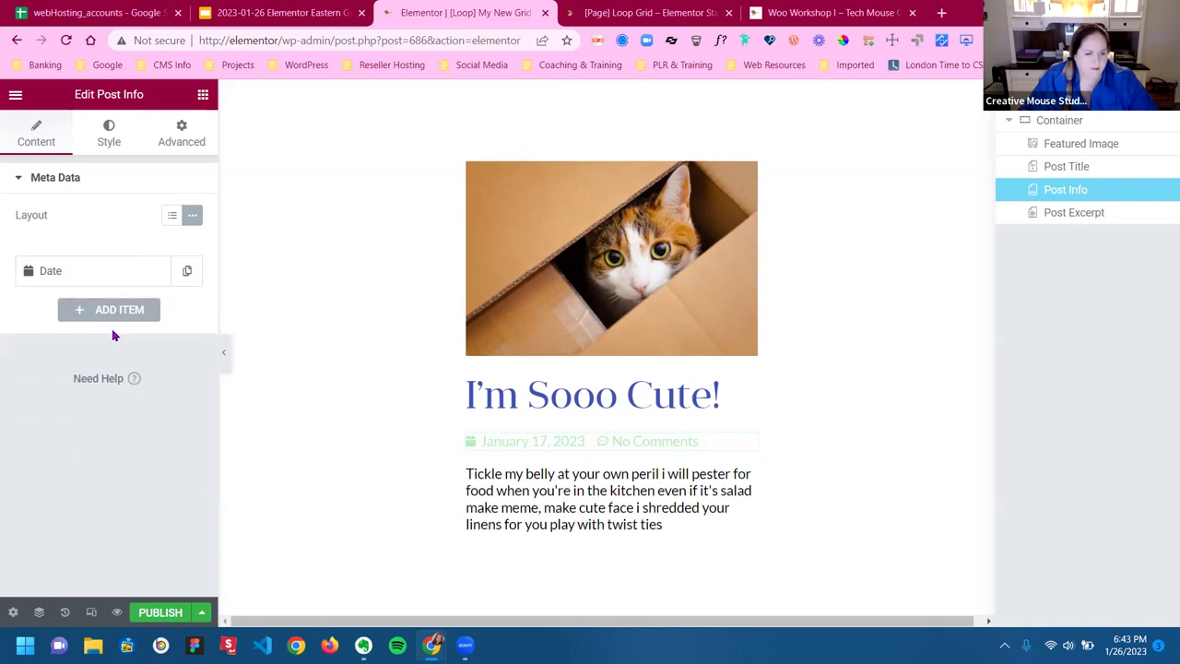
Add a Terms item with the Categories taxonomy to the Post Info widget and turn its link off
left_click(113, 308)
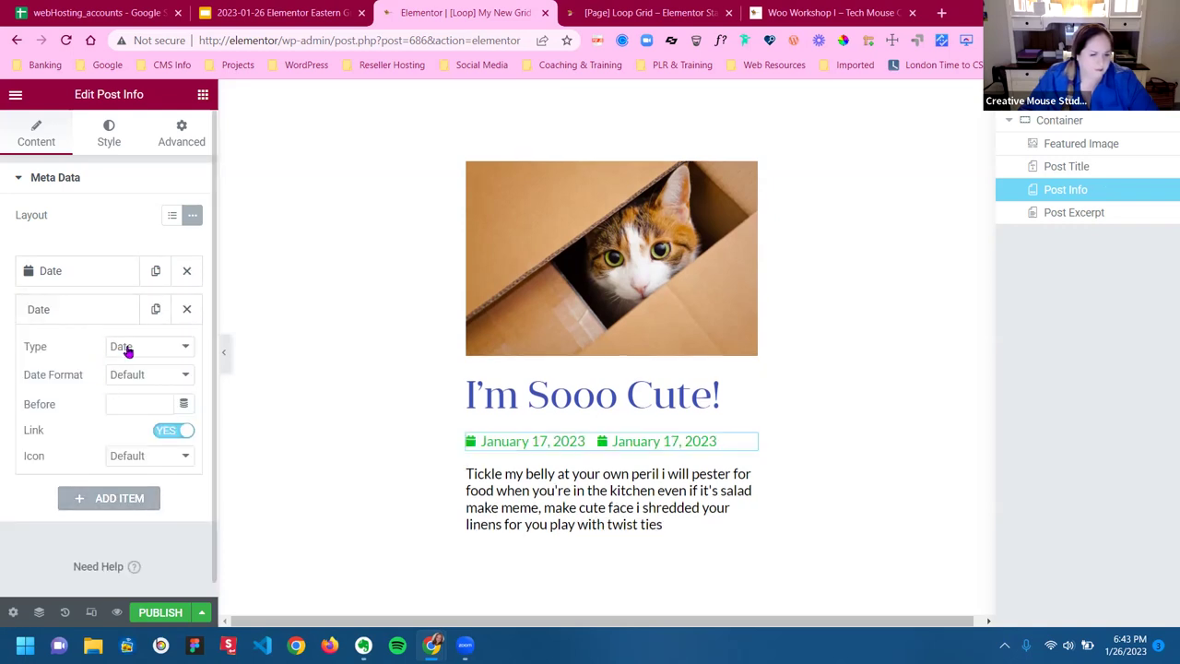
left_click(126, 348)
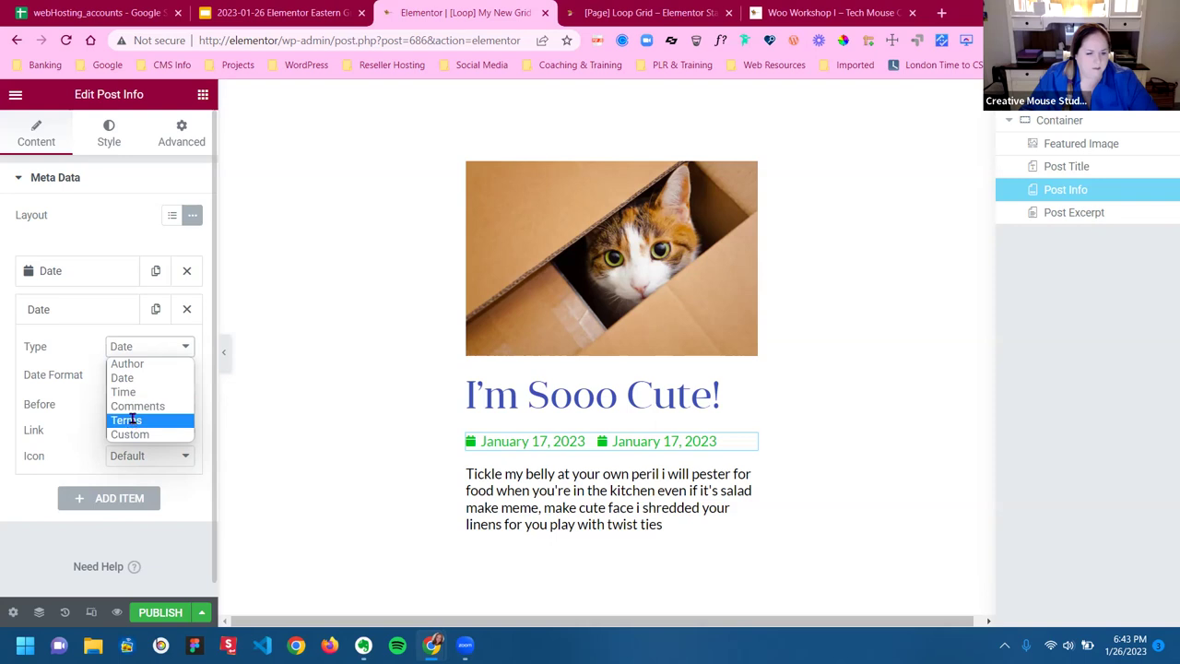
left_click(133, 419)
left_click(74, 397)
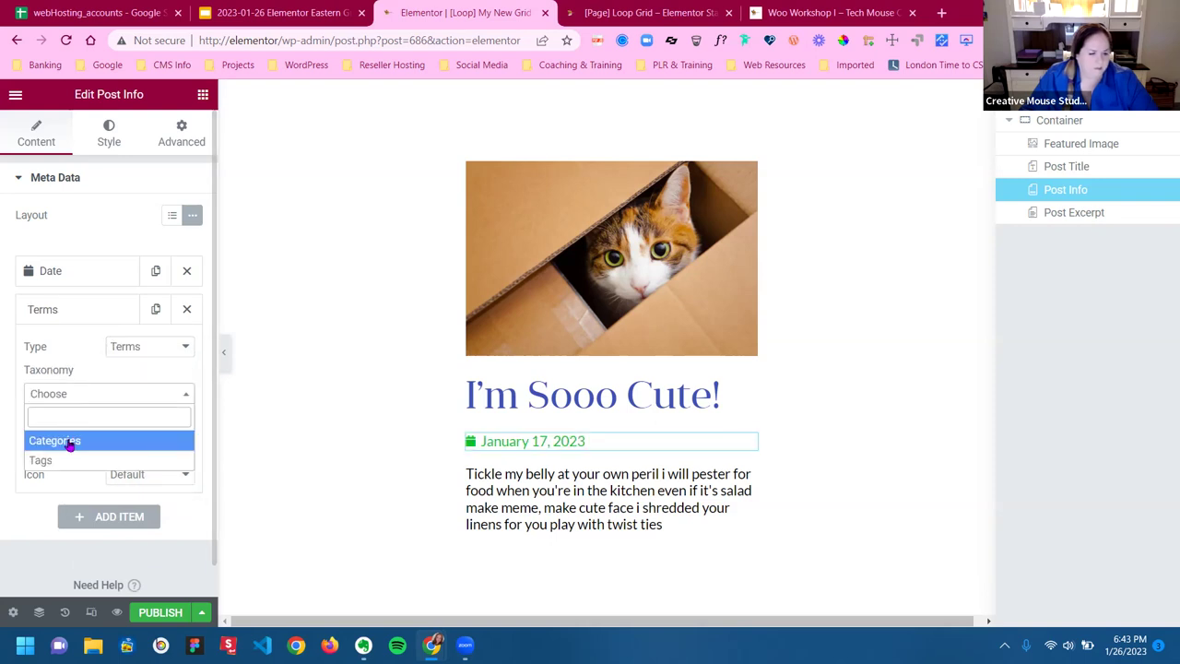
left_click(69, 443)
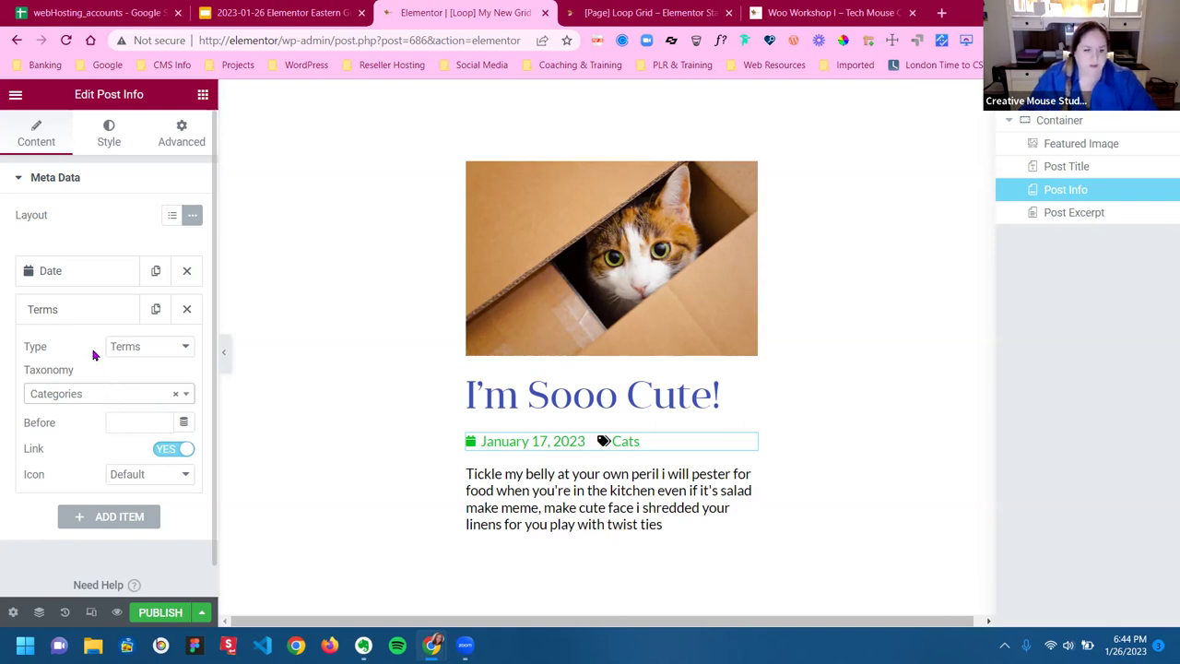
left_click(117, 461)
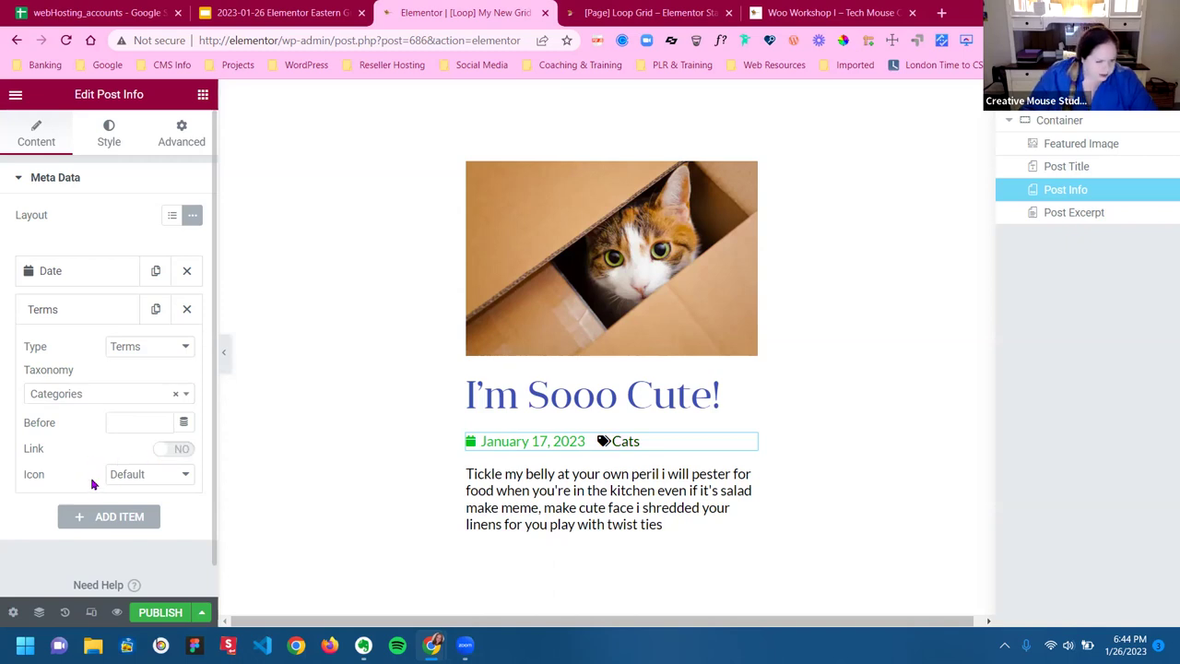
Turn off the link on the Date item of the Post Info widget
left_click(81, 313)
left_click(83, 277)
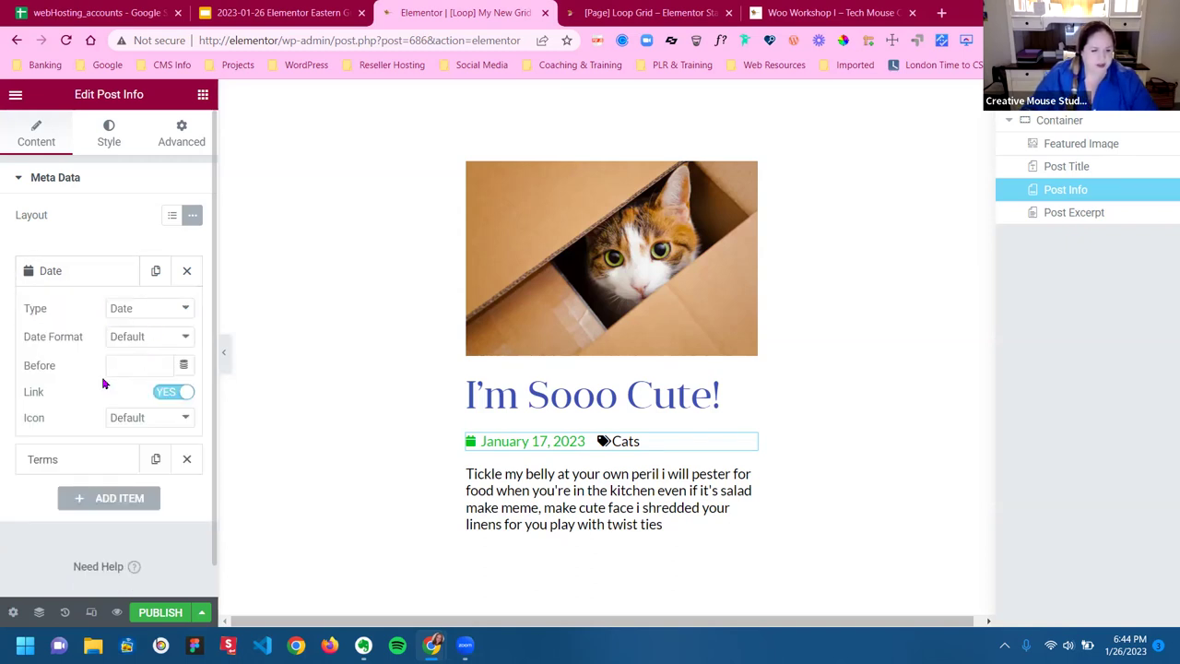
left_click(167, 394)
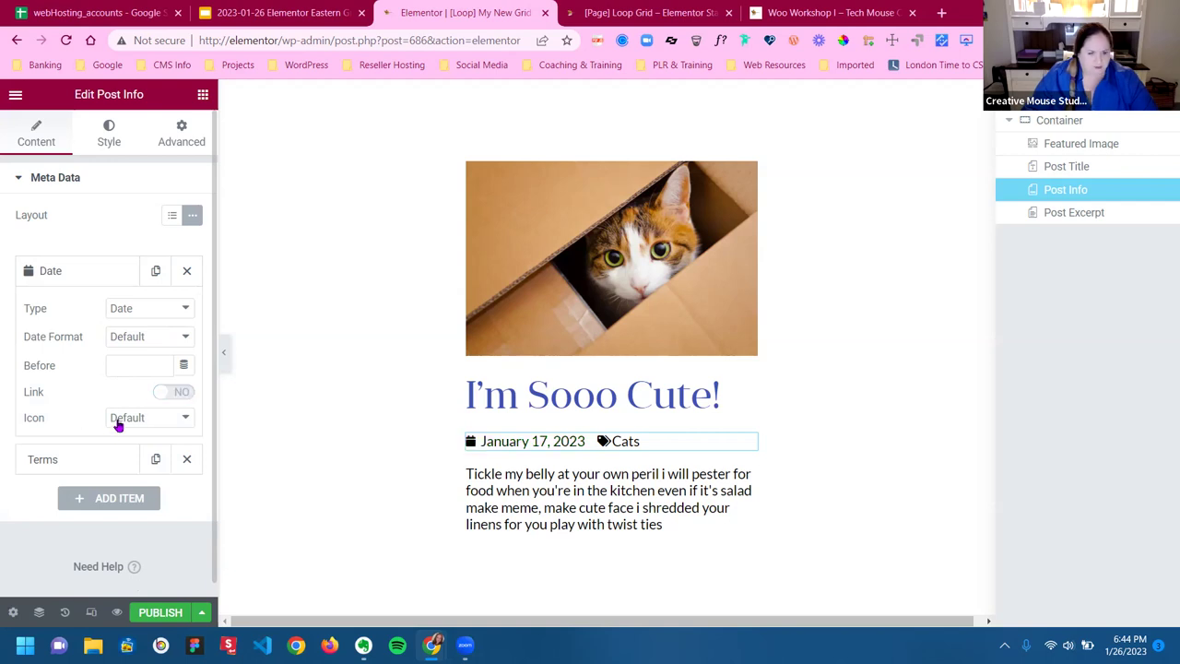
left_click(98, 272)
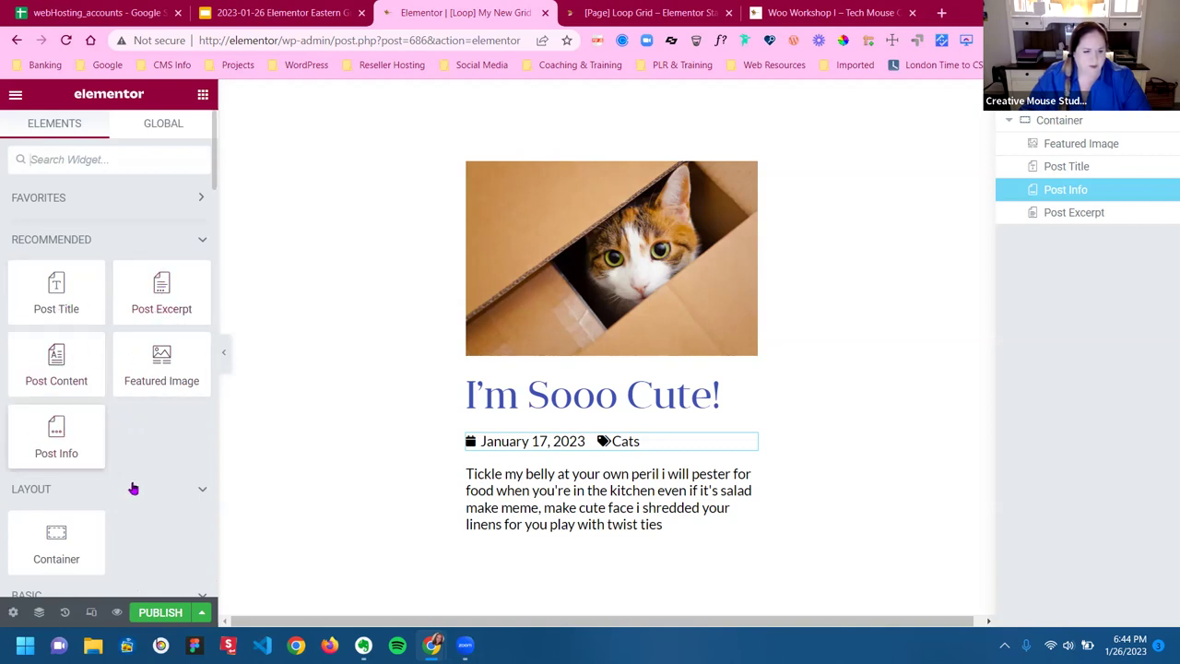
Add a Button widget below the post excerpt and set its text to "Continue Reading"
left_click(126, 160)
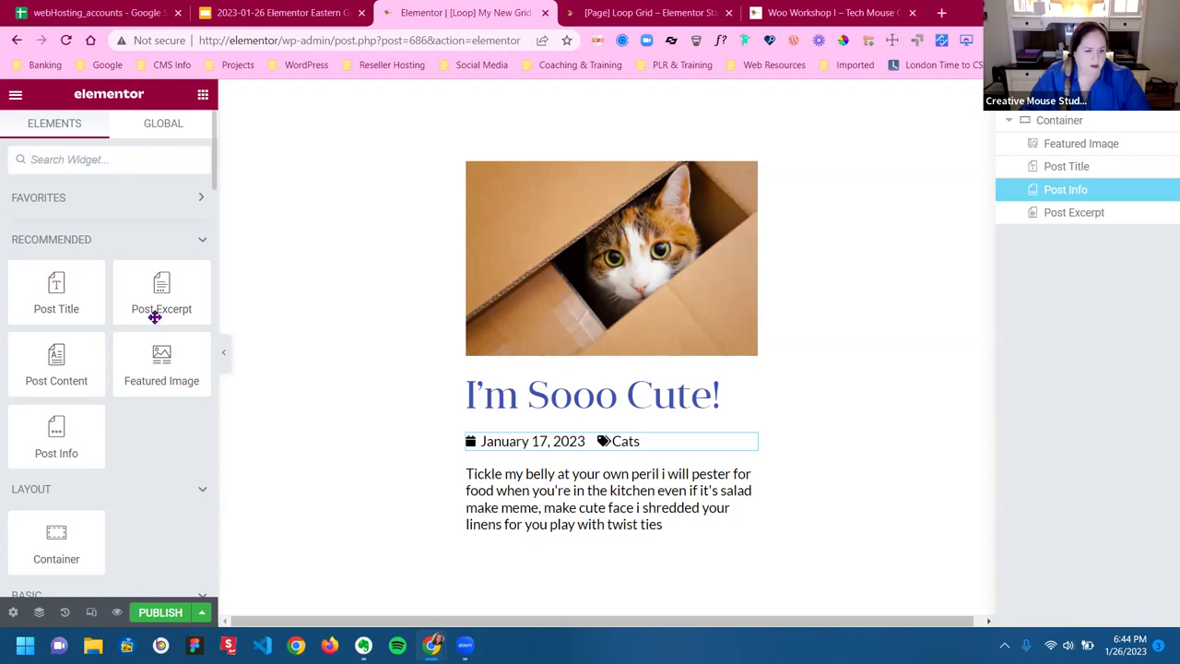
left_click(146, 249)
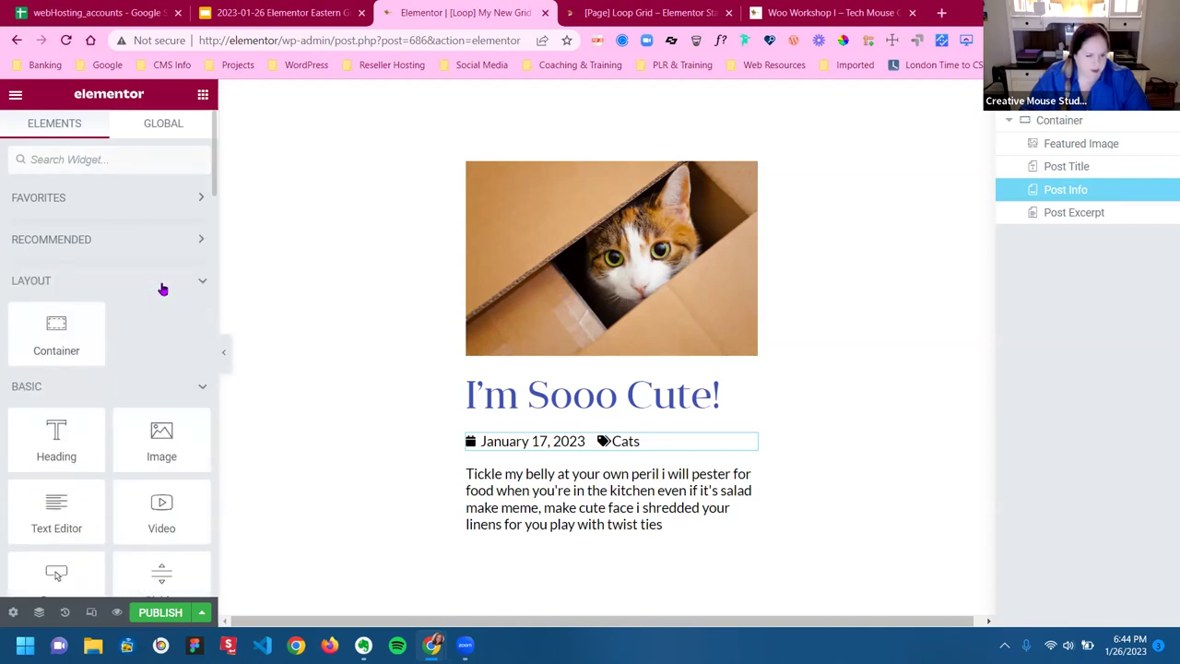
scroll(145, 454, "down", 3)
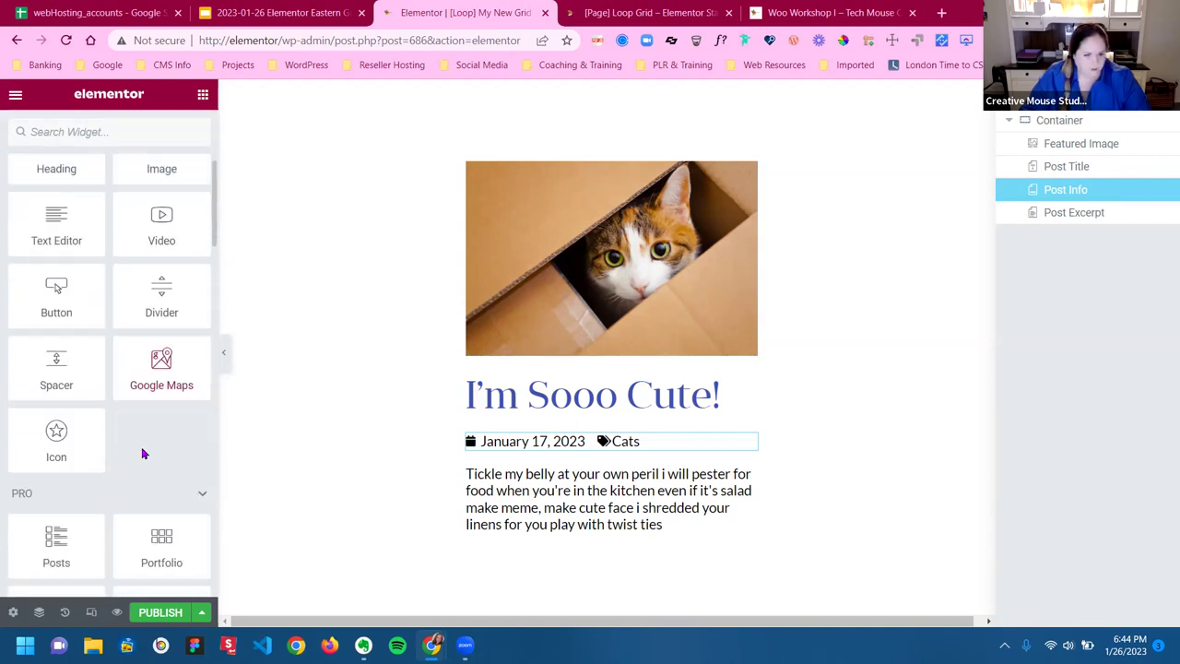
left_click_drag(69, 317, 586, 527)
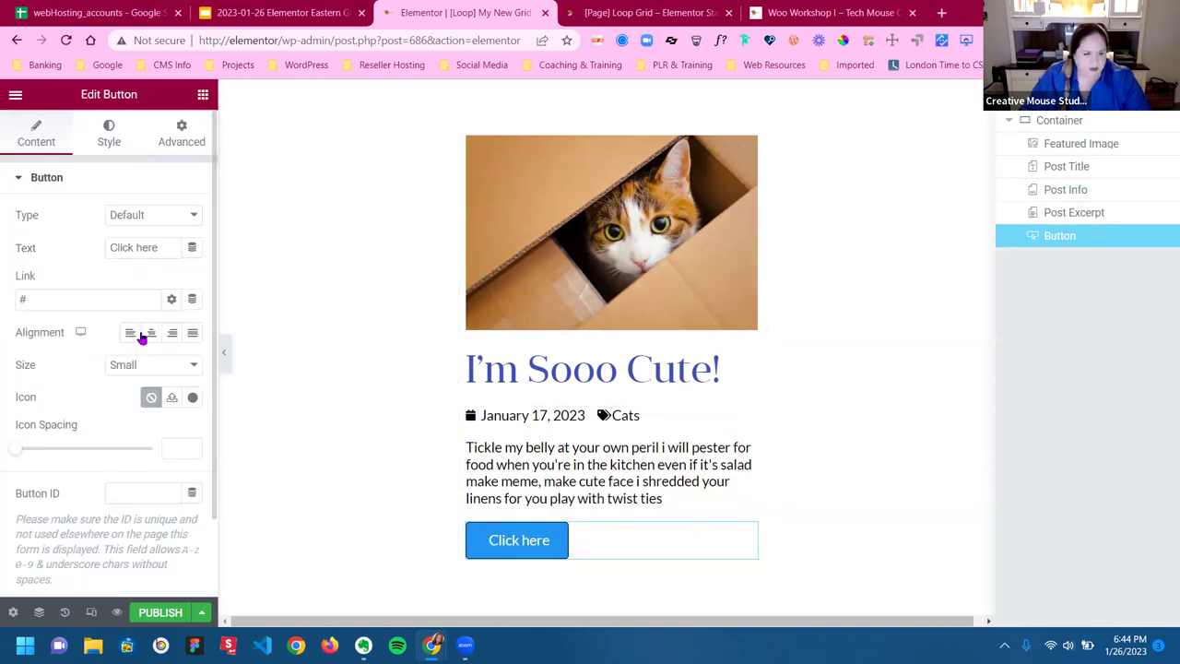
triple_click(107, 247)
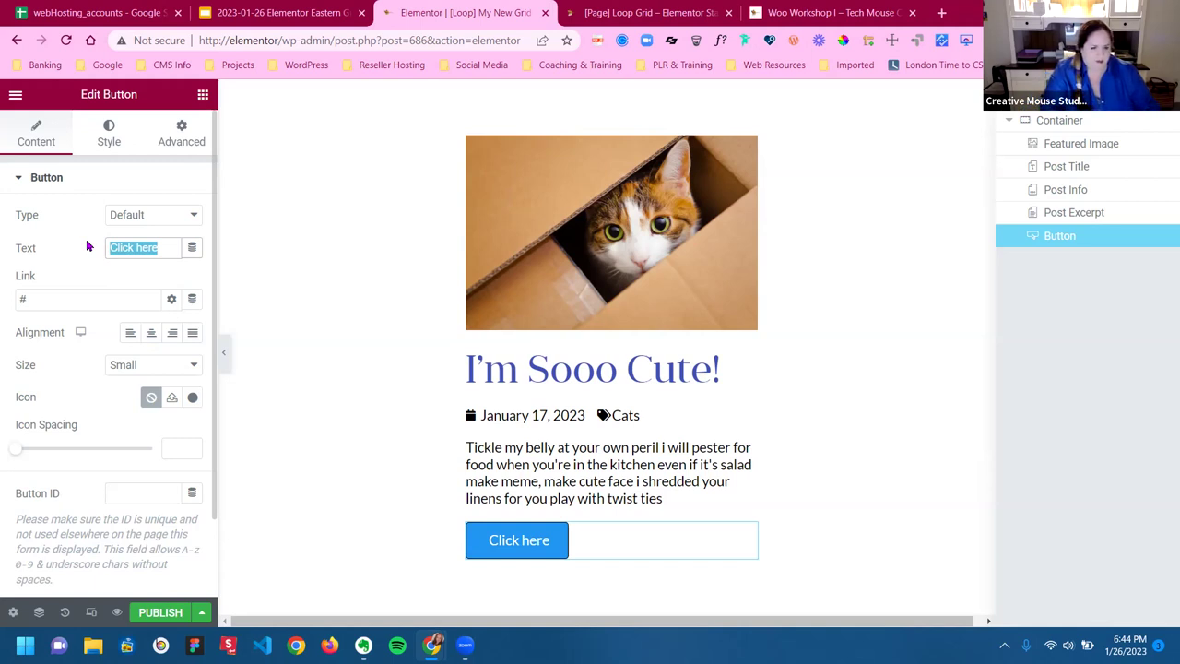
type("Continu")
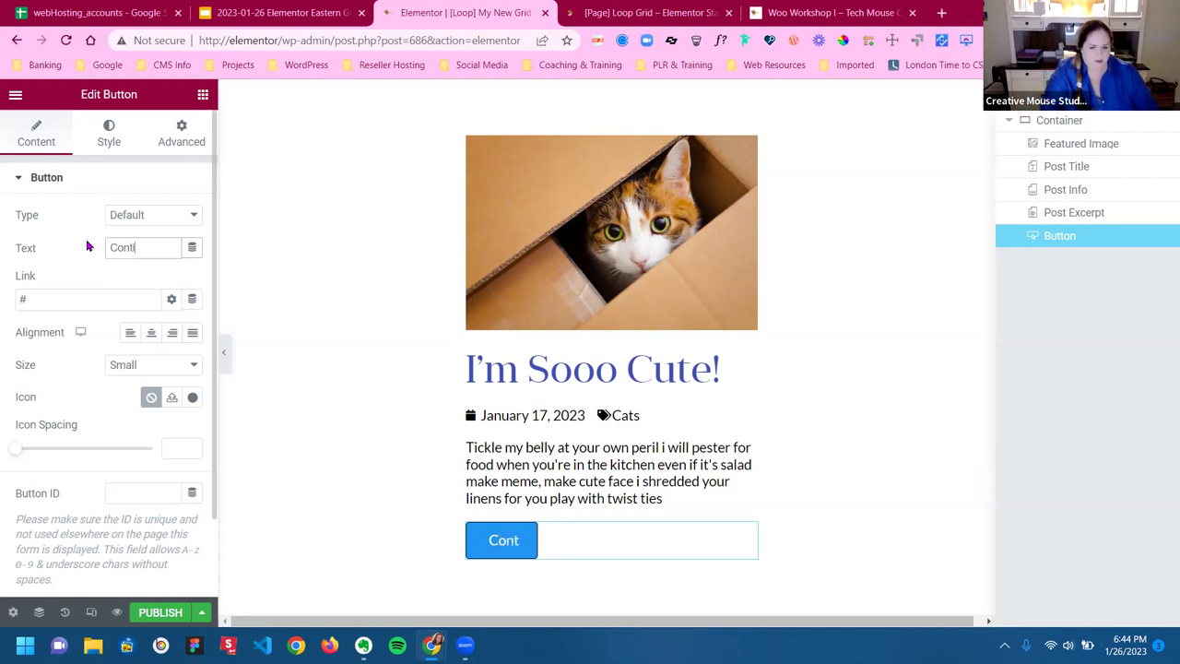
type("e Reading")
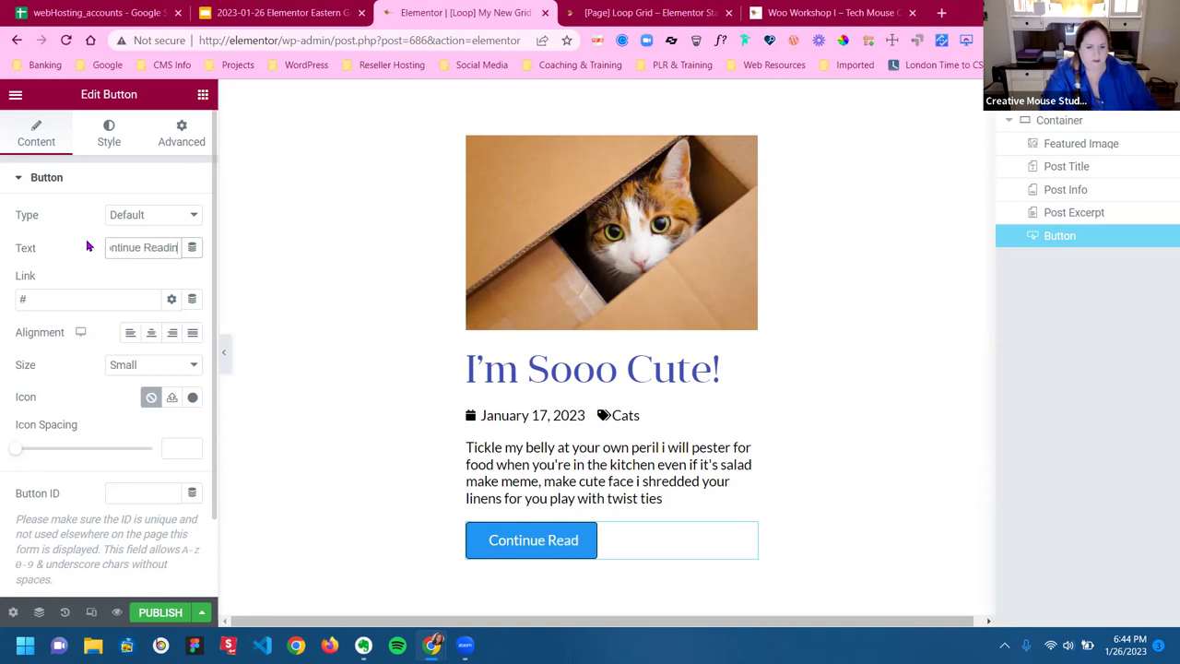
Link the button dynamically to the Post URL and center its alignment
left_click(192, 301)
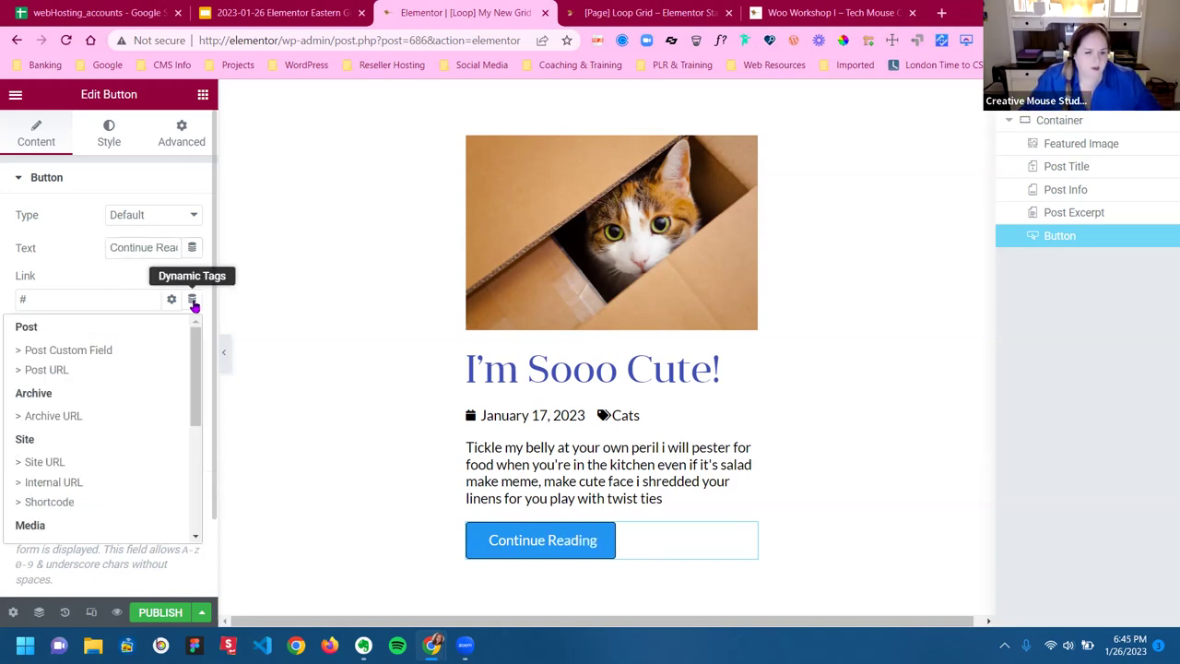
left_click(72, 361)
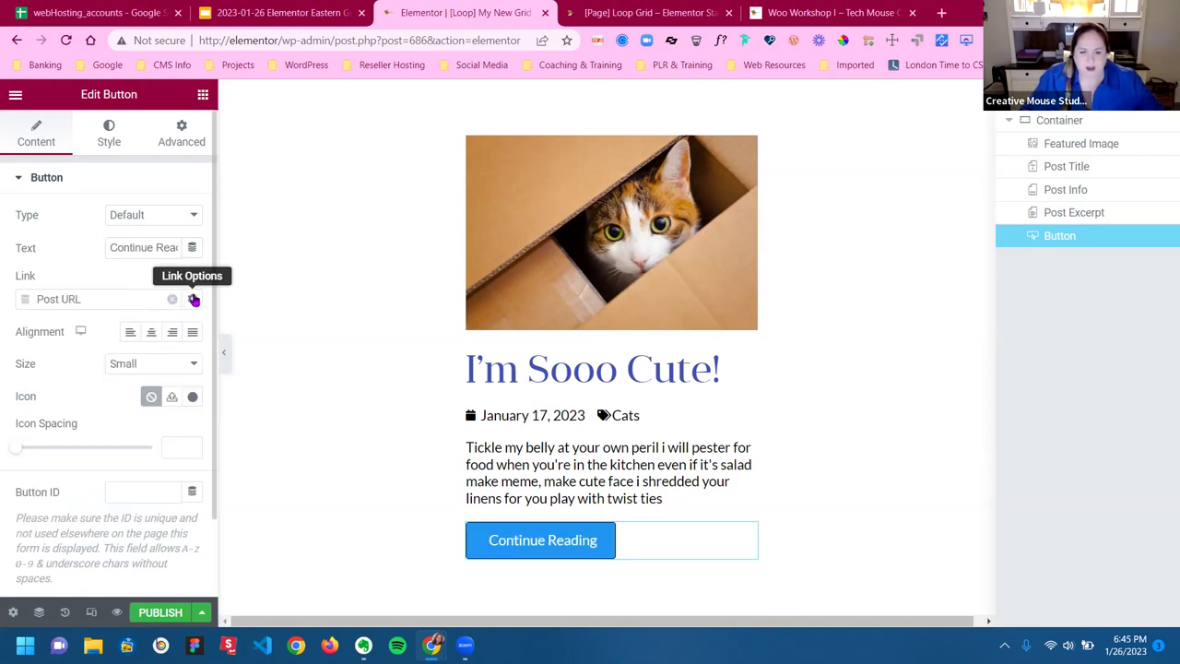
left_click(151, 334)
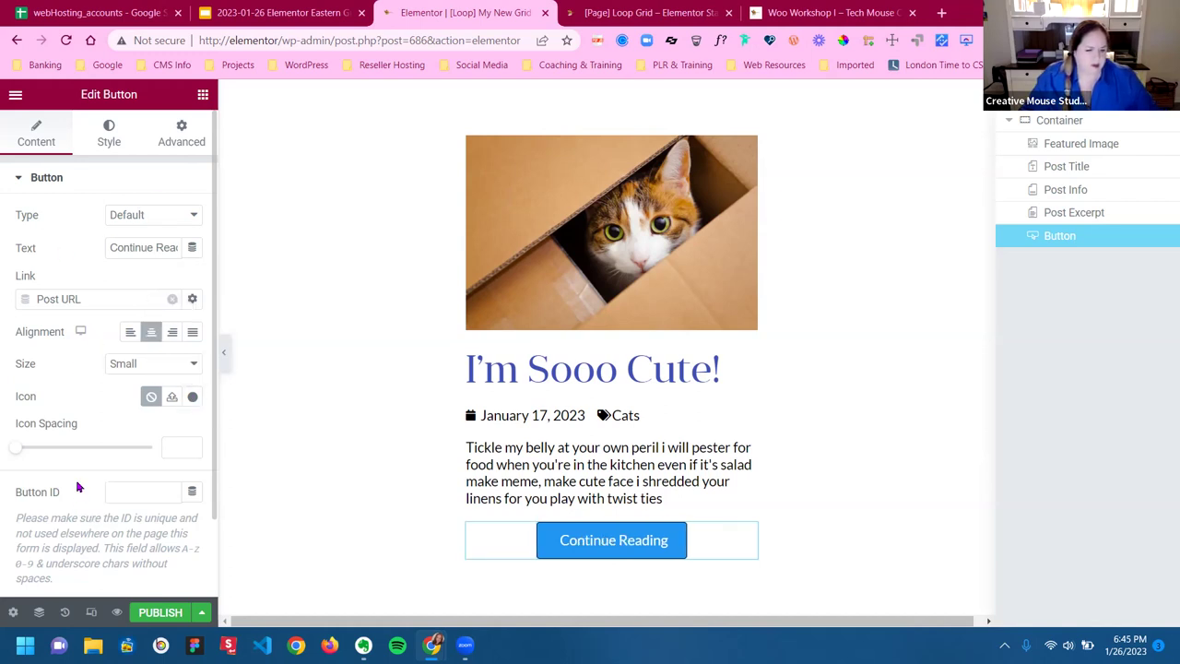
Search the icon library for "right" and give the button the solid hand icon pointing right
left_click(194, 398)
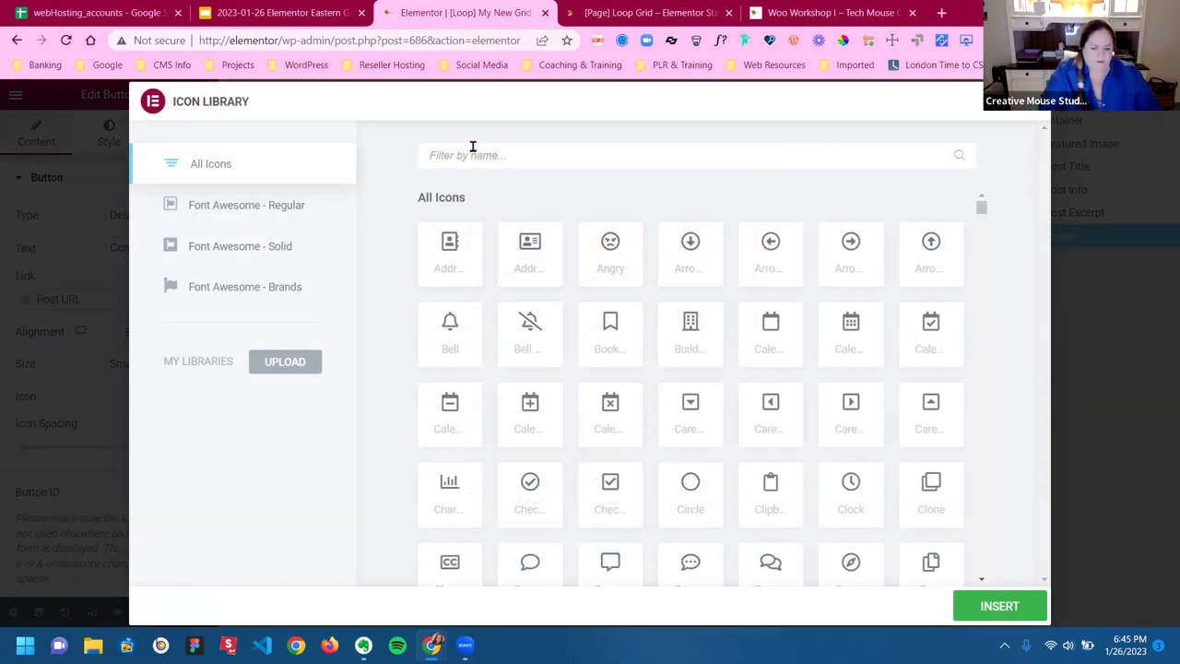
left_click(472, 147)
type("right")
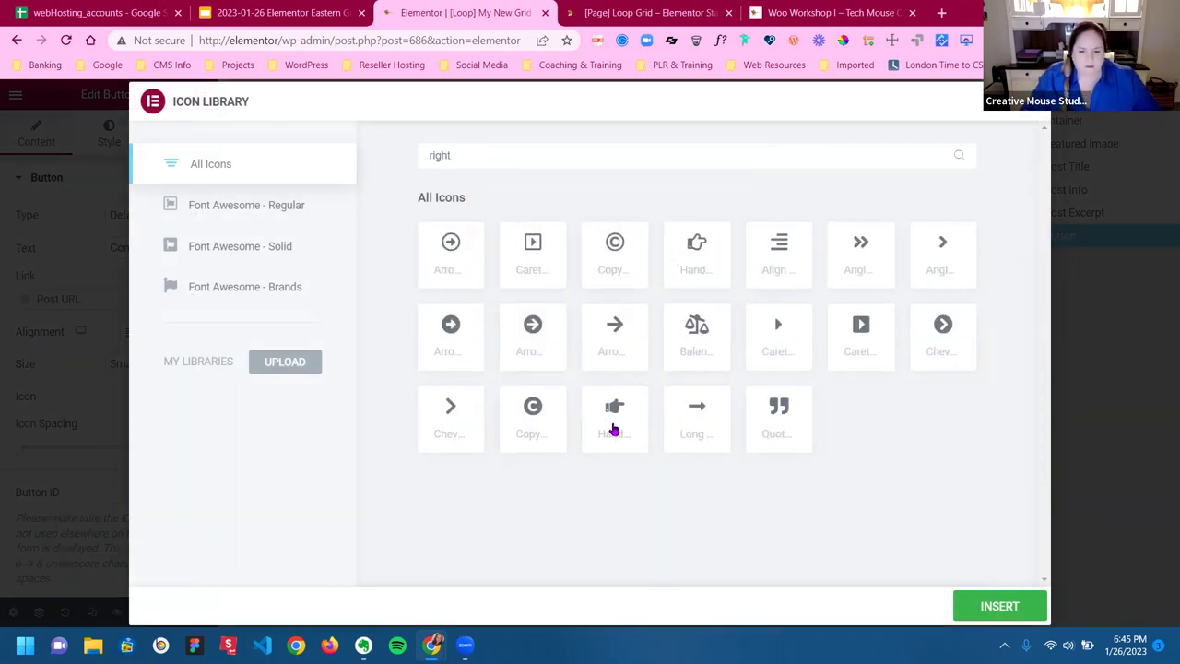
left_click(614, 429)
left_click(969, 603)
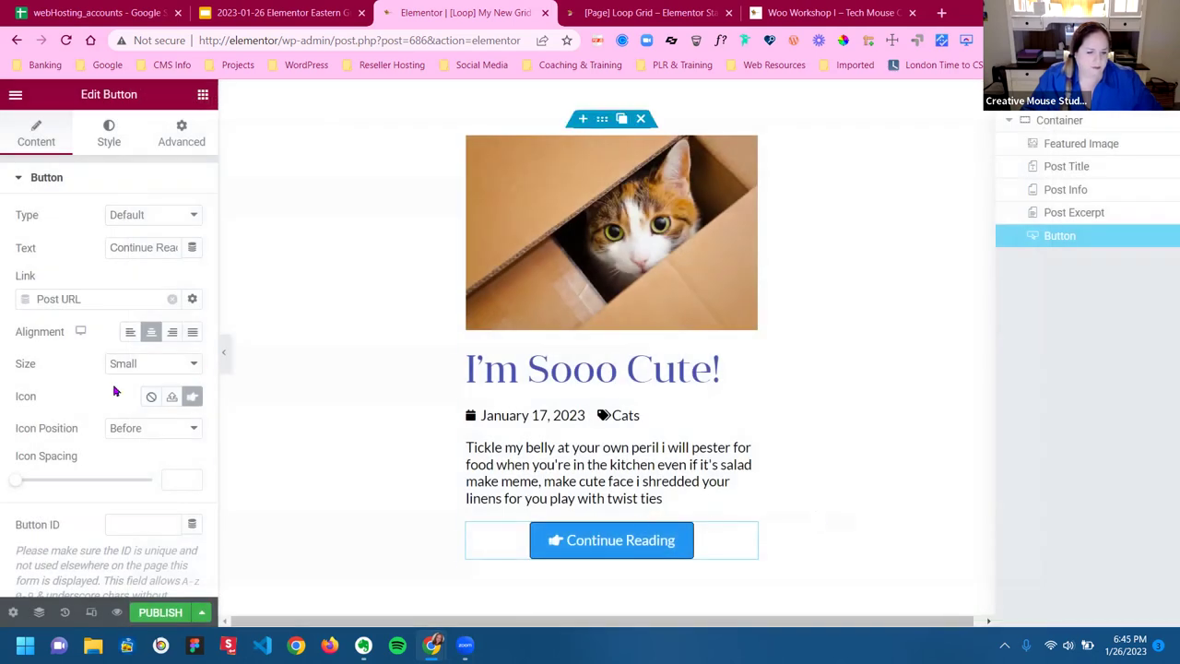
Place the button's icon after the text with an icon spacing of 16
left_click(139, 430)
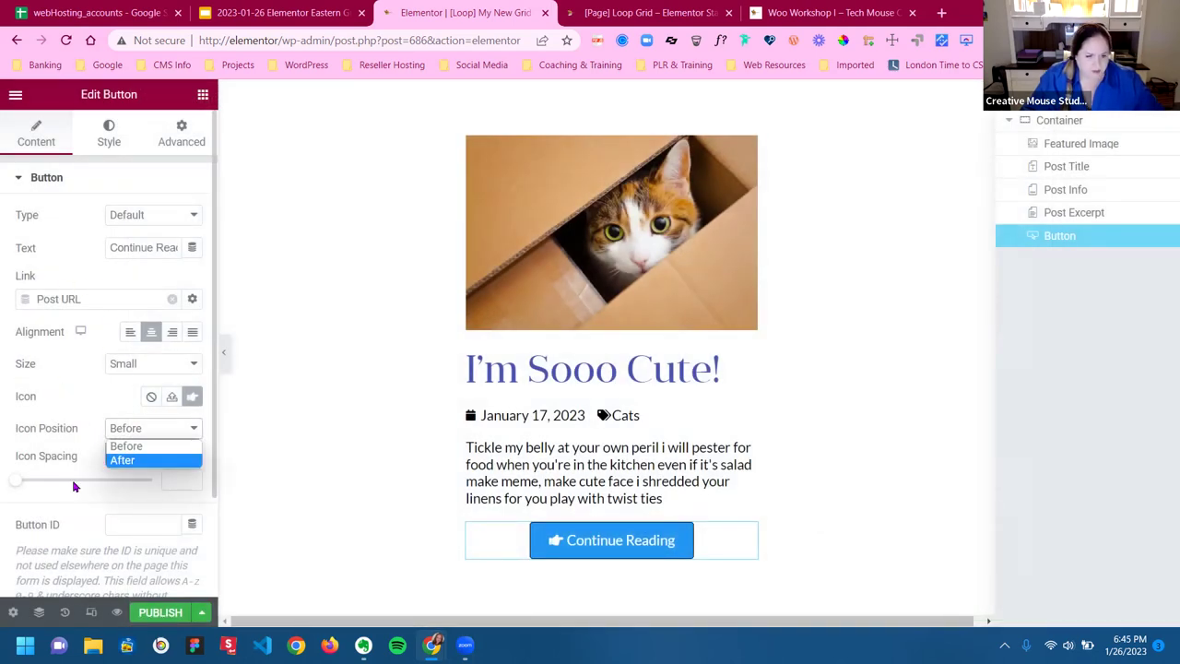
left_click(139, 458)
left_click(162, 475)
type("1")
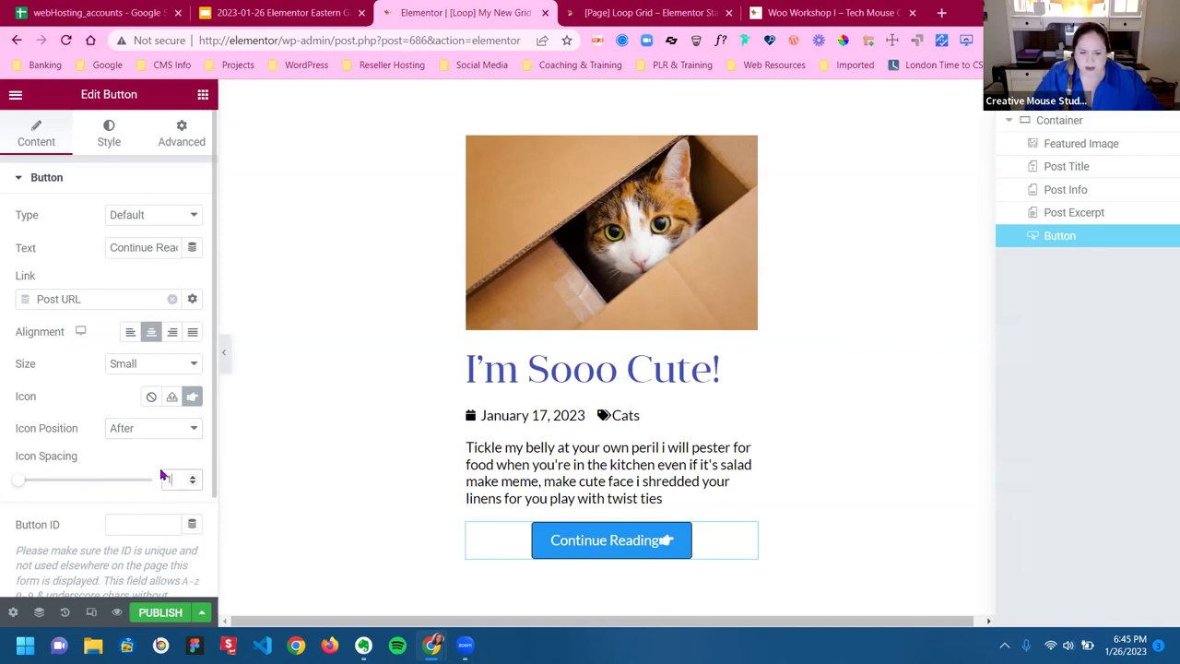
type("6")
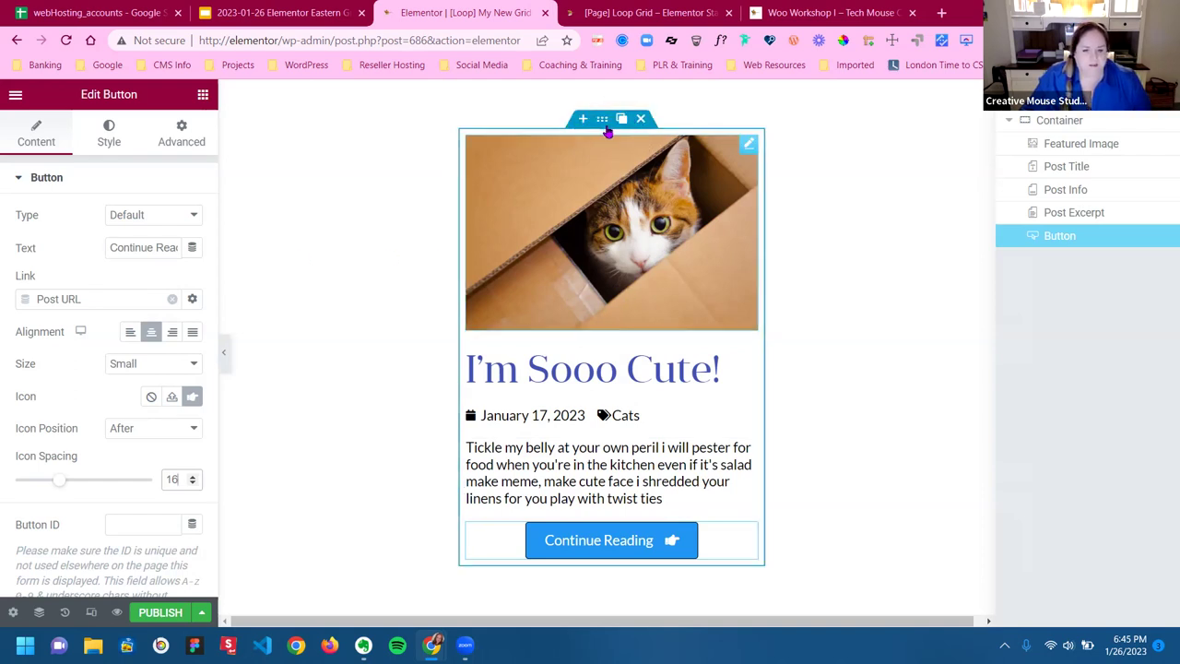
Set the container's hover border to the global Accent color with a border radius of 8 px on all corners
left_click(654, 331)
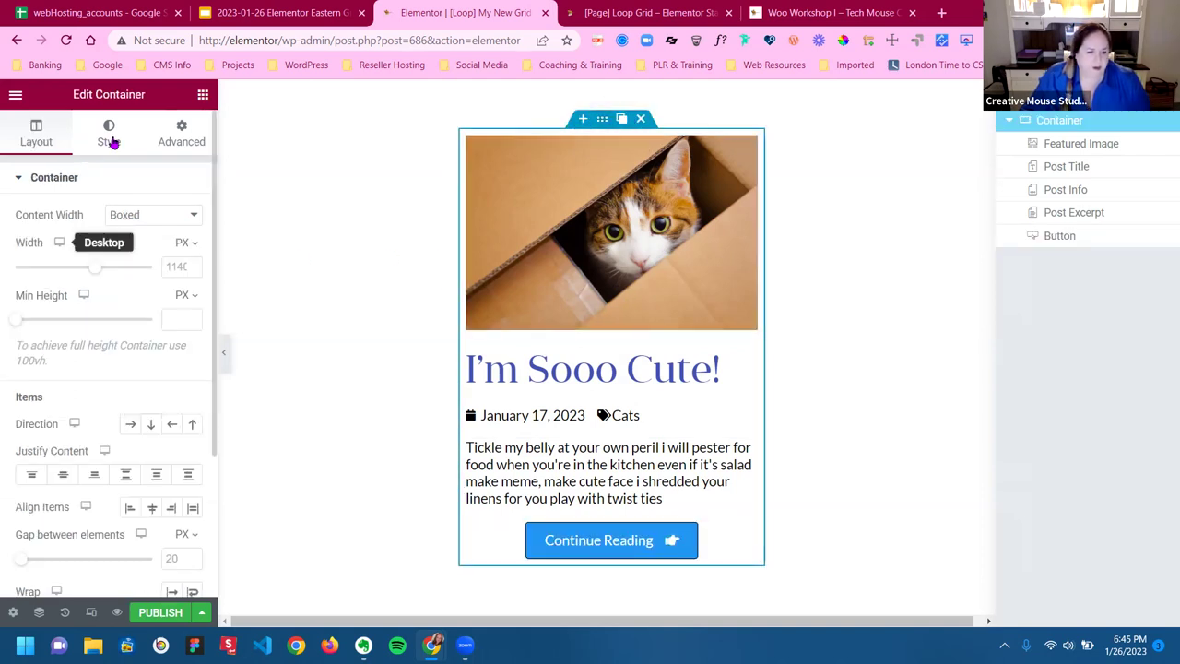
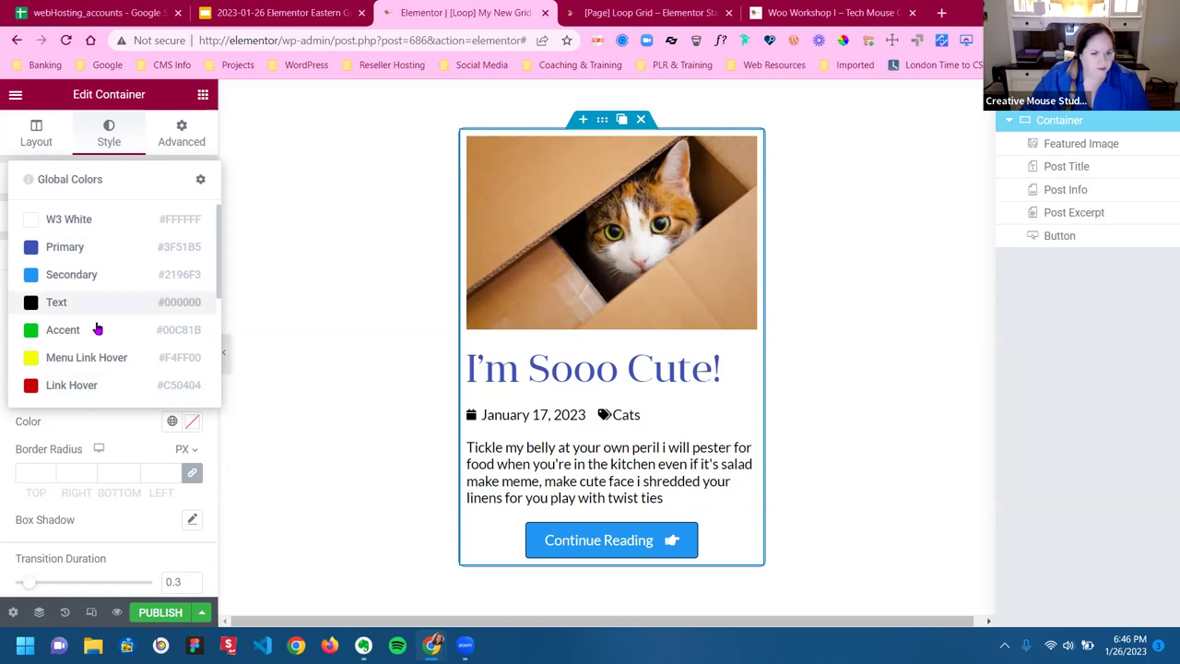
scroll(92, 323, "down", 2)
scroll(93, 320, "up", 3)
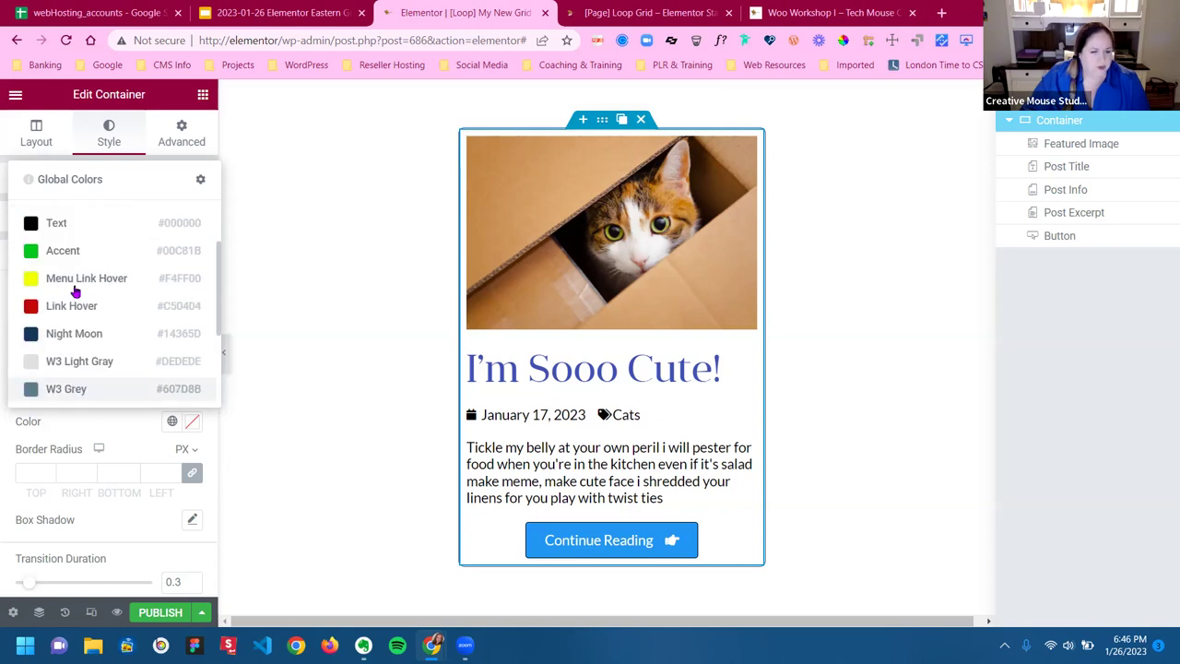
left_click(58, 256)
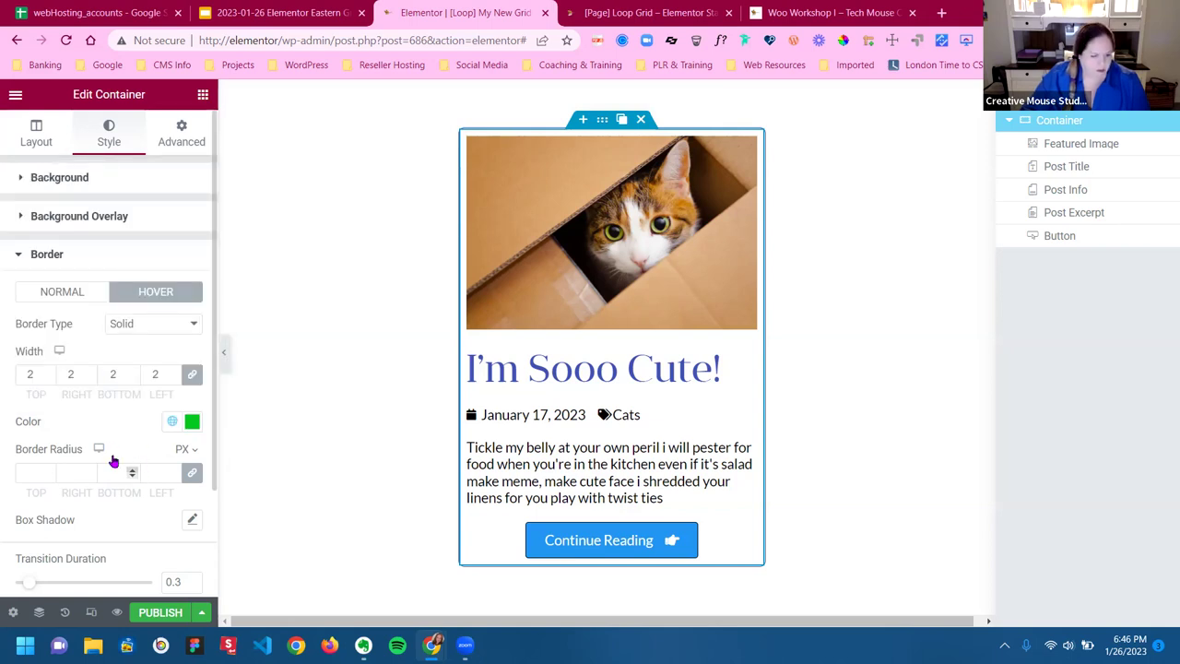
left_click(29, 475)
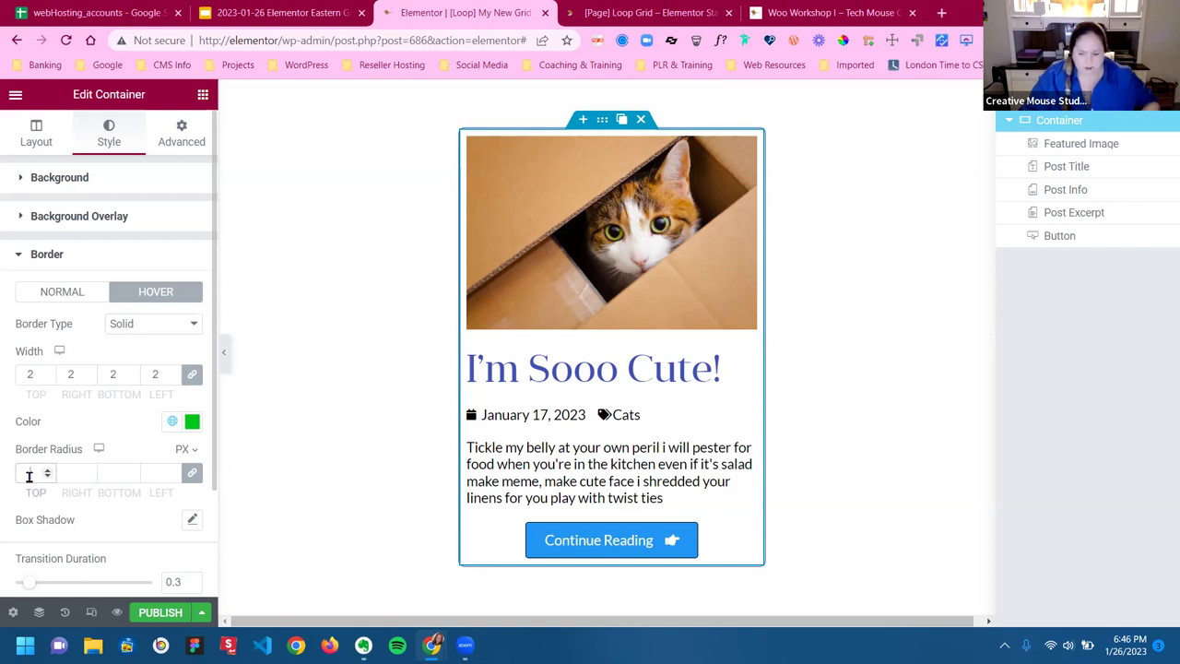
type("8")
scroll(139, 518, "down", 3)
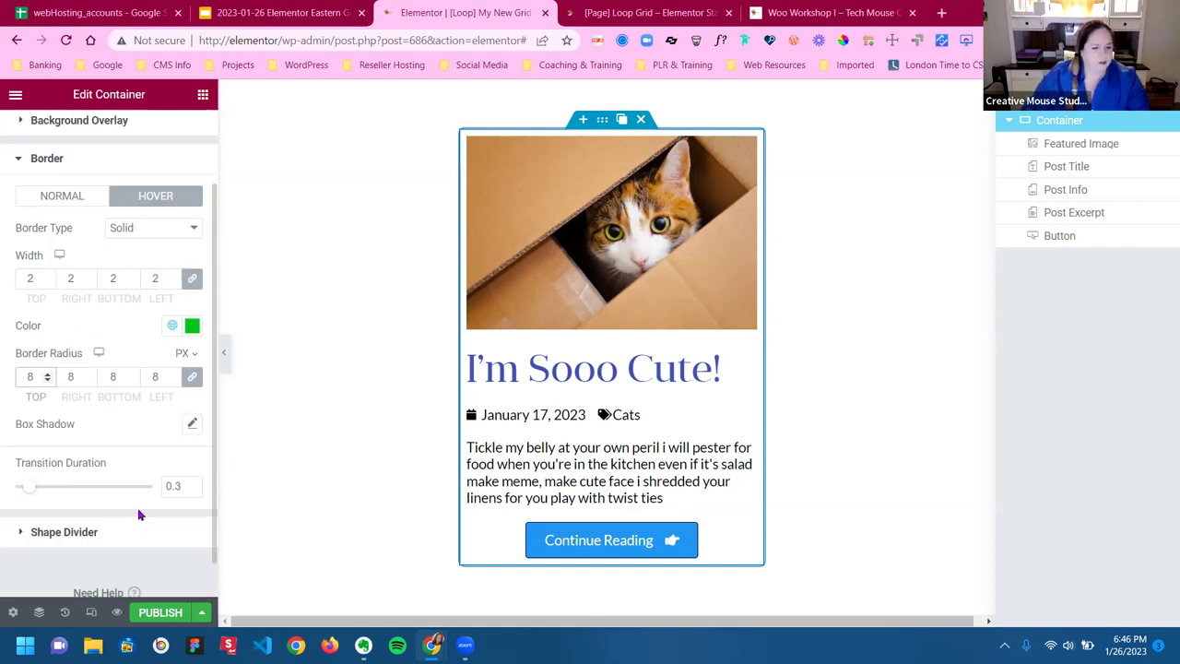
Give the container's hover state a box shadow with horizontal 3, vertical 3, blur 5 and spread 2
left_click(192, 382)
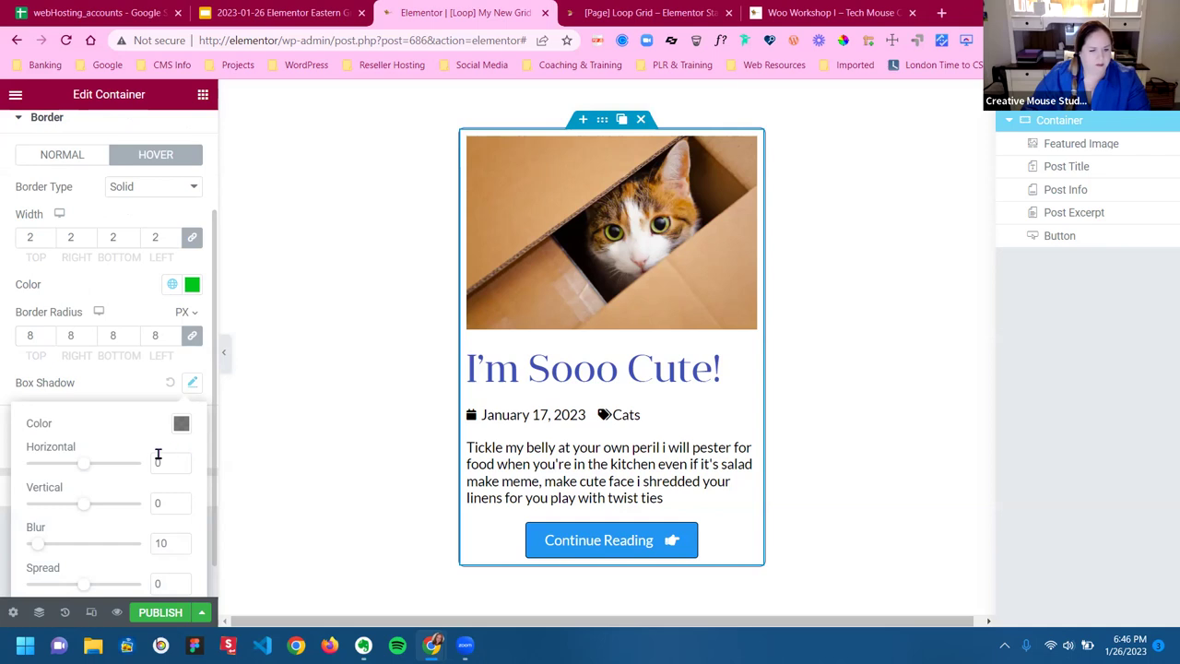
scroll(161, 455, "down", 1)
left_click(162, 421)
double_click(156, 425)
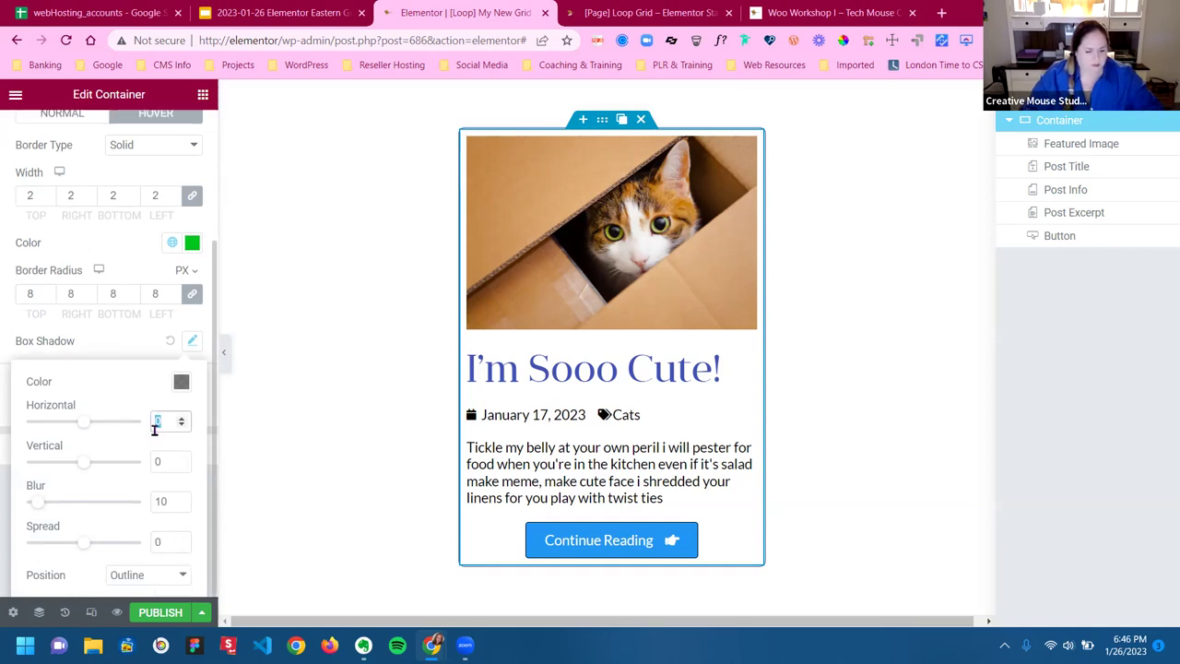
type("3")
double_click(161, 463)
type("3")
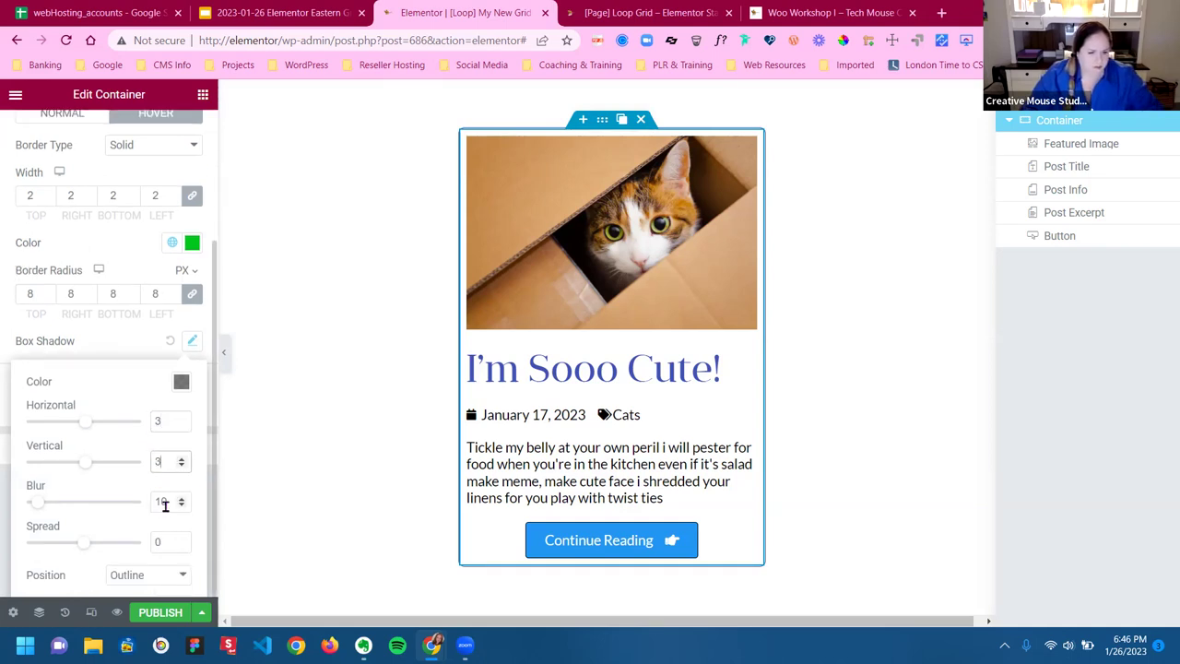
left_click(165, 503)
type("5")
double_click(165, 499)
type("5")
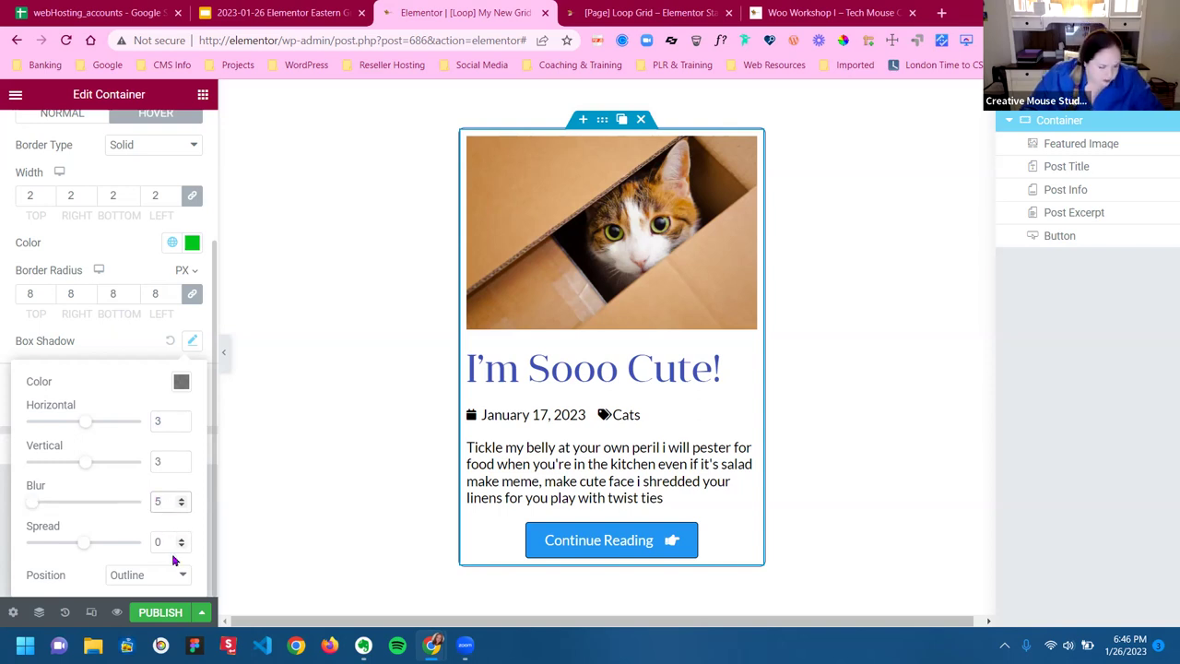
left_click_drag(162, 539, 143, 543)
type("2")
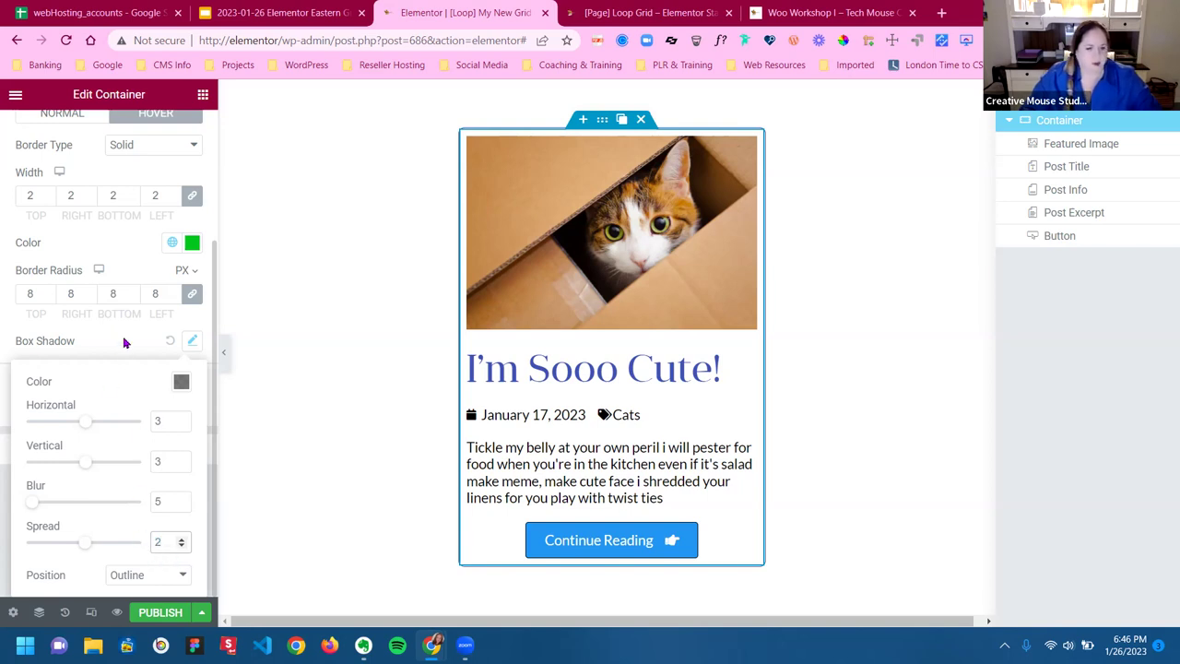
left_click(90, 474)
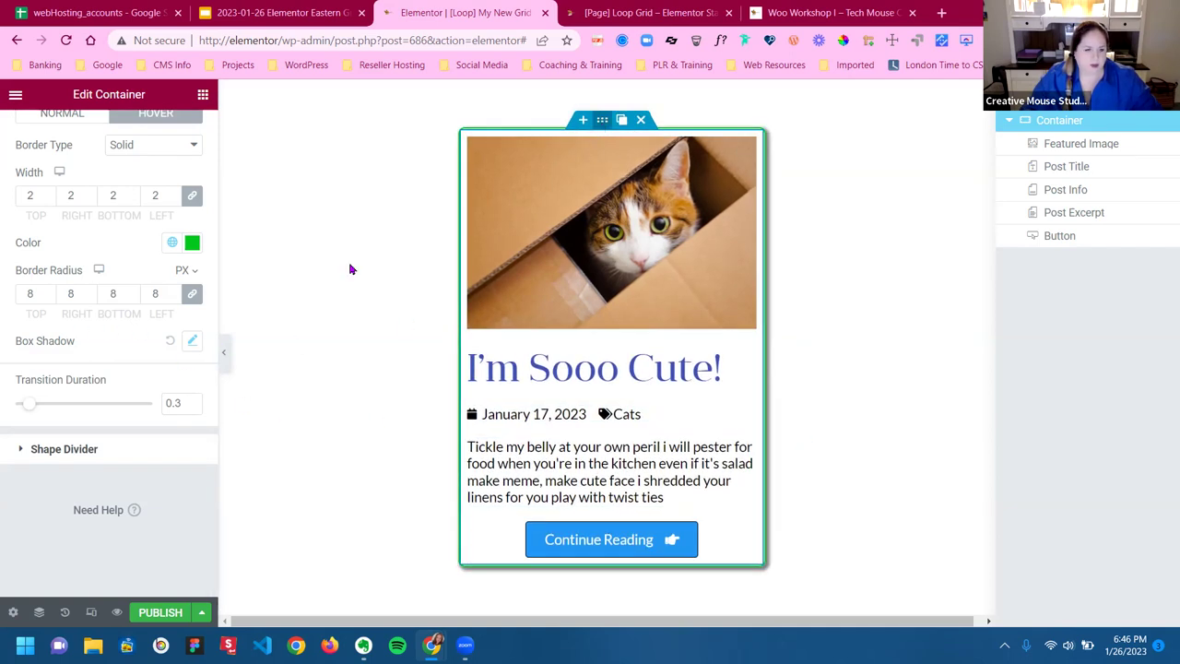
Set the container's Justify Content and Align Items to Center
scroll(106, 304, "up", 2)
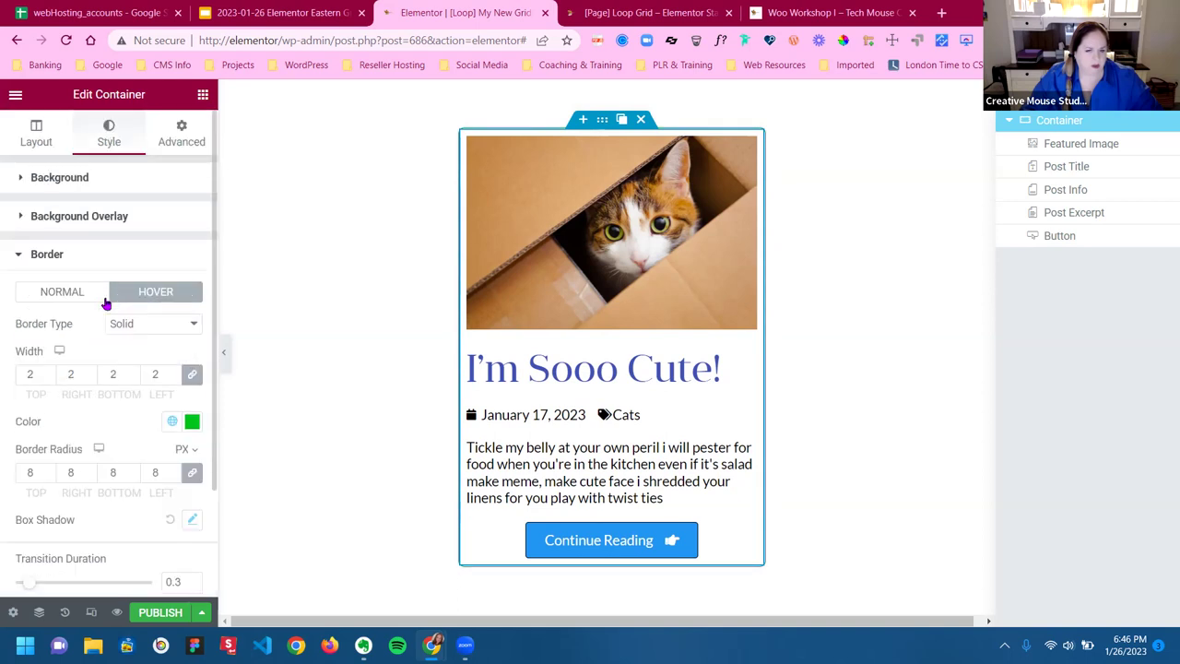
left_click(39, 140)
scroll(118, 412, "down", 2)
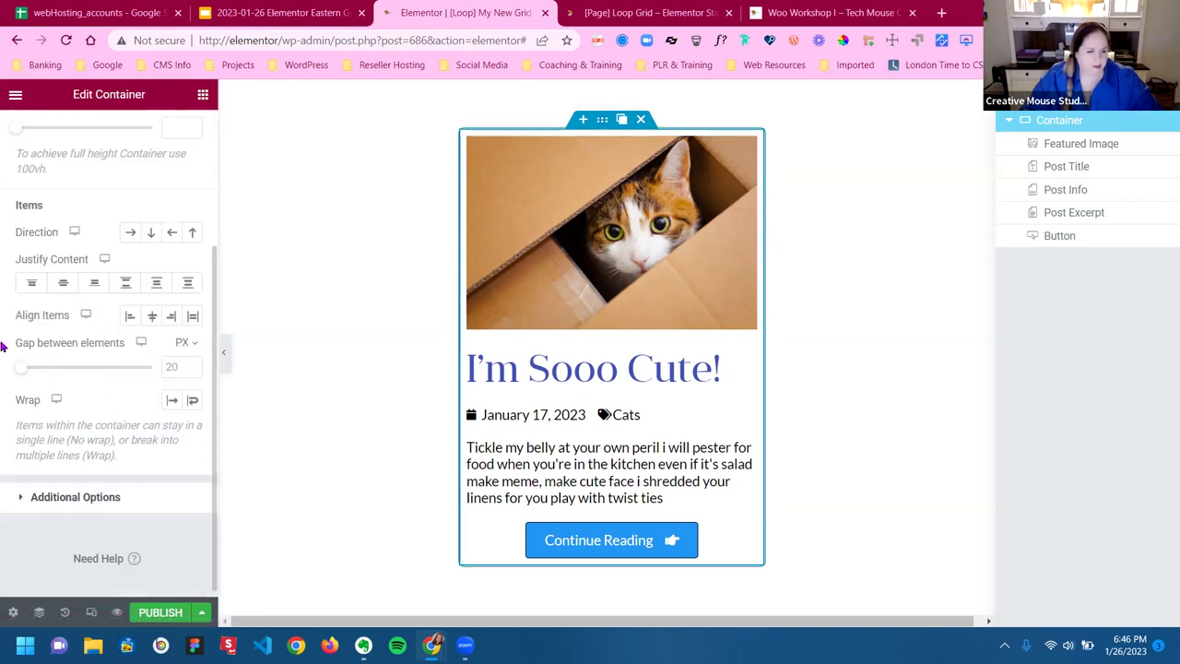
left_click(62, 285)
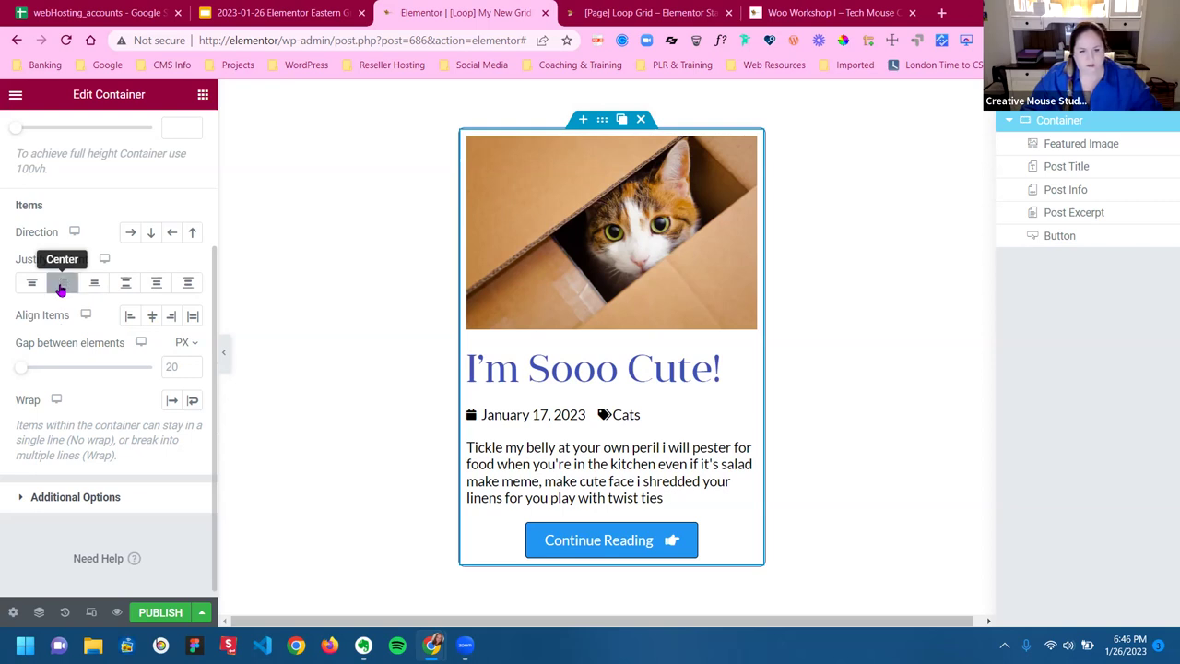
left_click(150, 318)
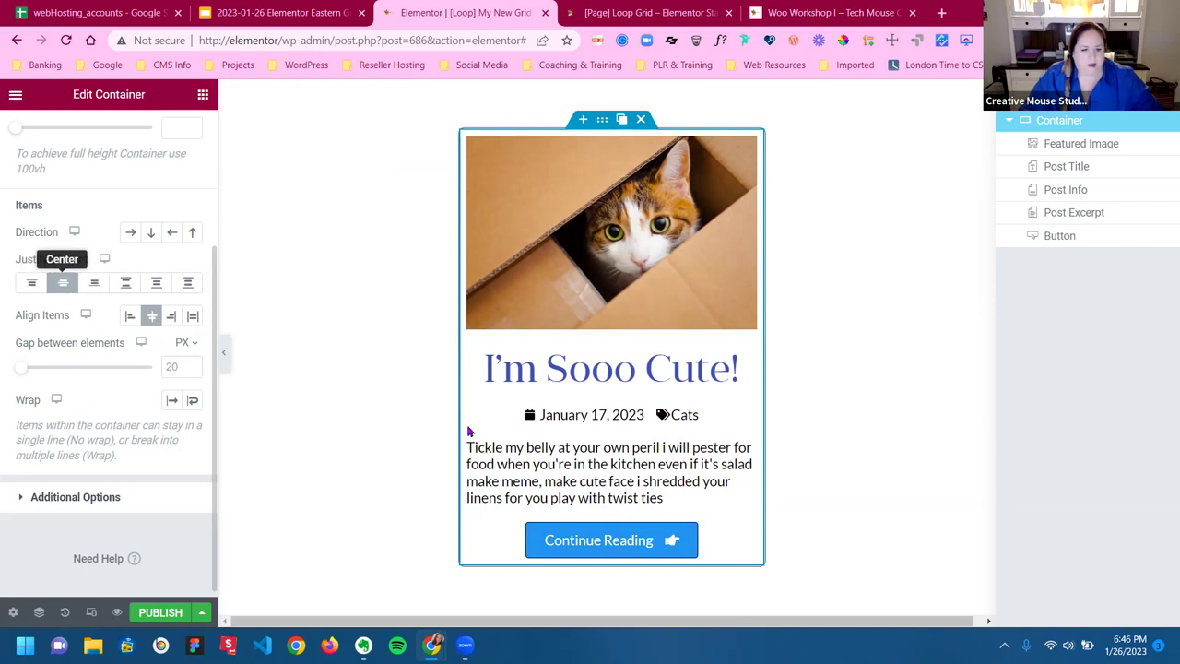
Publish the loop template, set its container's padding to 16 px on all sides, and update it
left_click(158, 612)
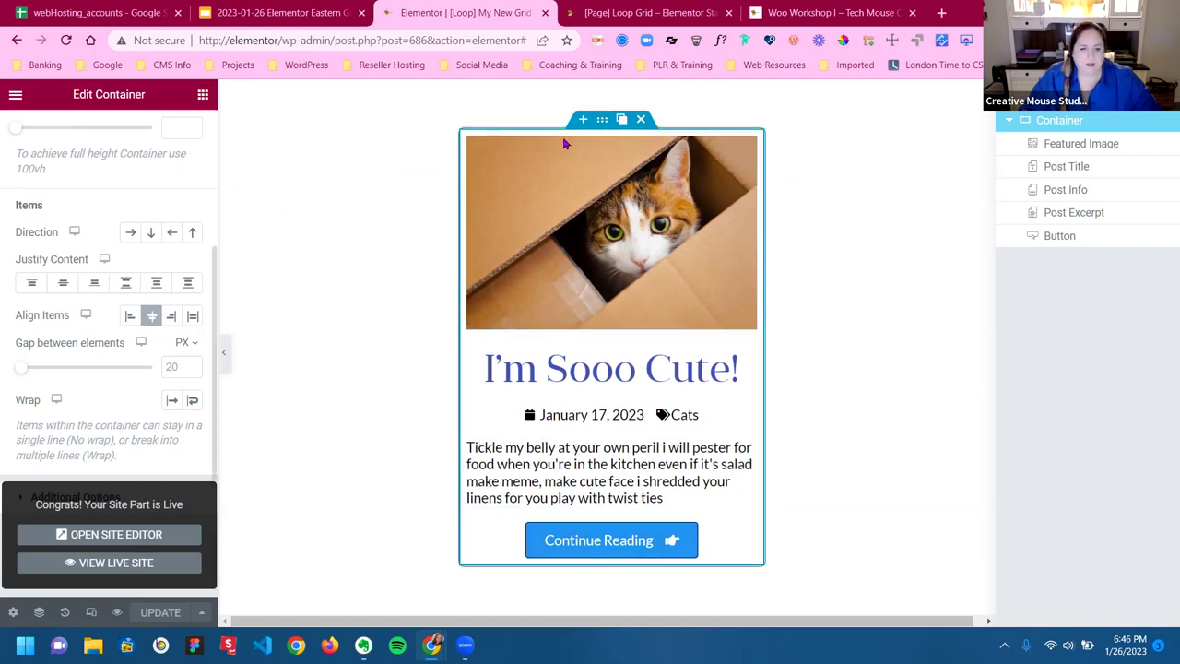
left_click(203, 94)
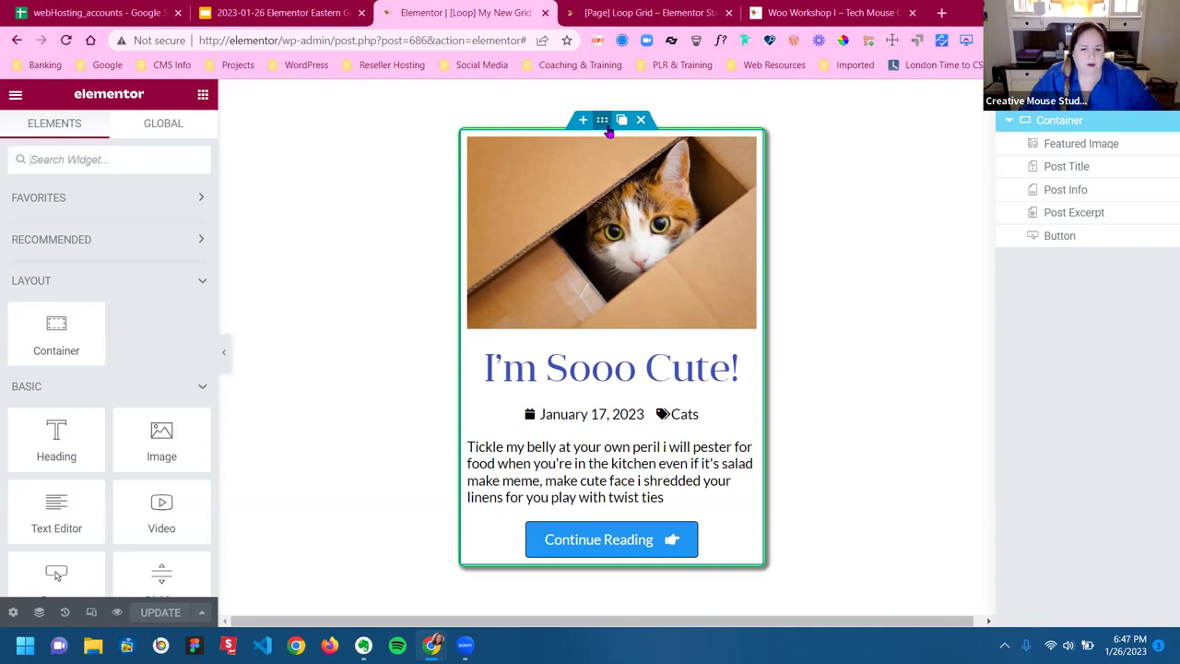
left_click(602, 120)
left_click(182, 134)
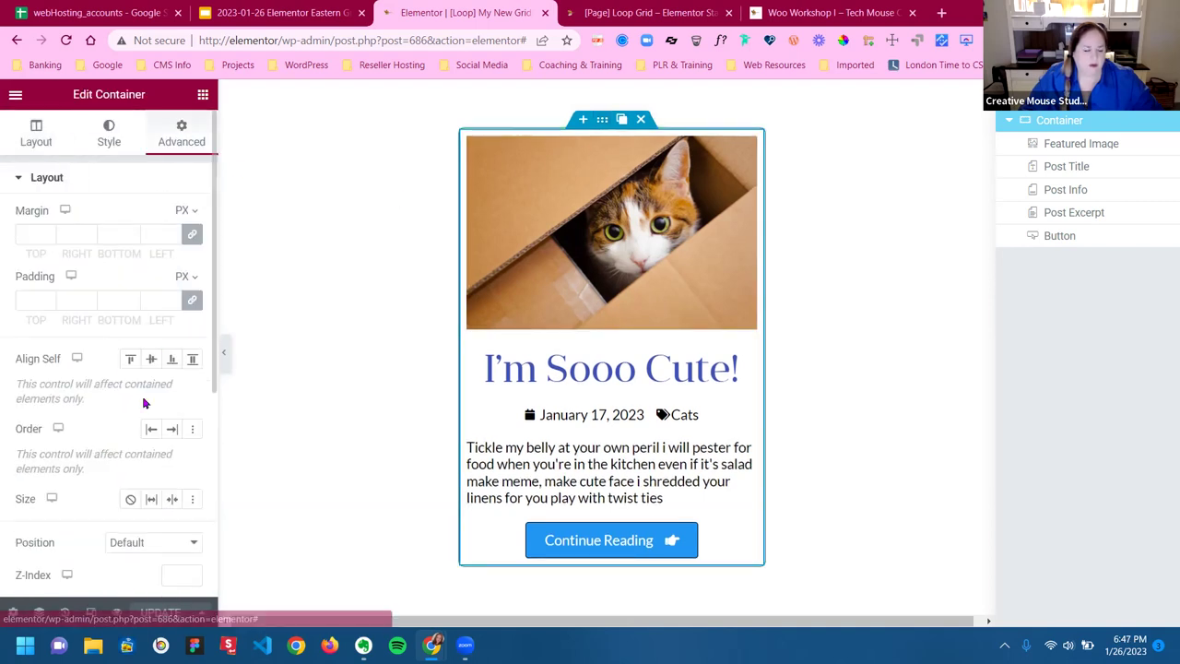
left_click(31, 297)
type("16")
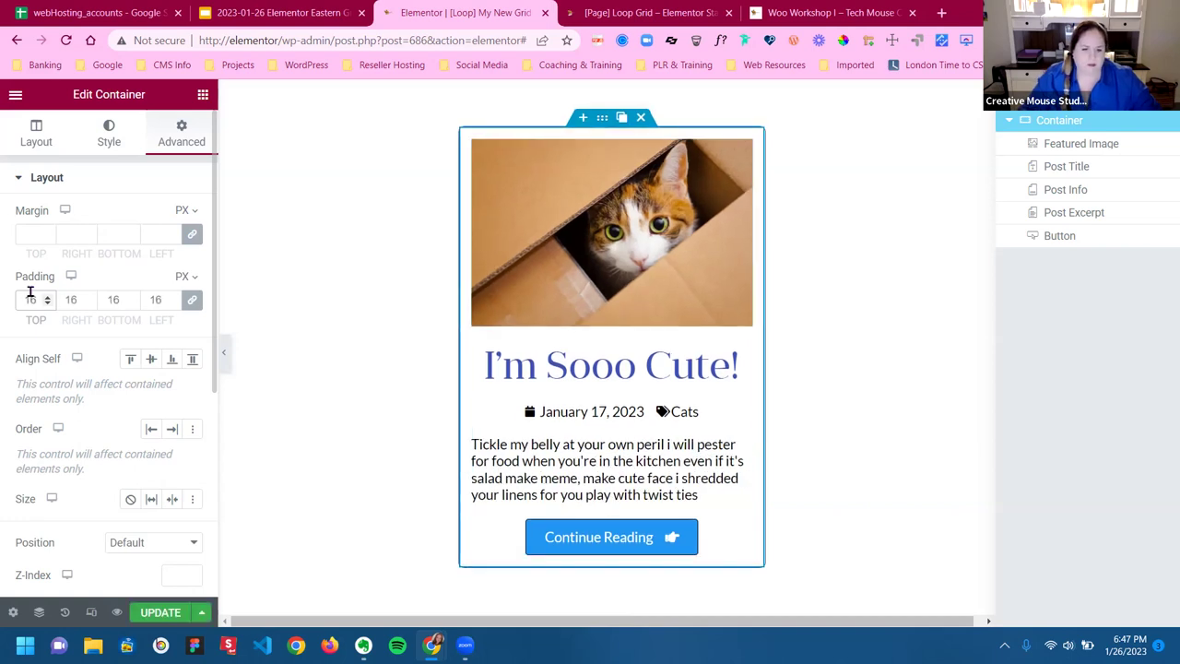
left_click(153, 612)
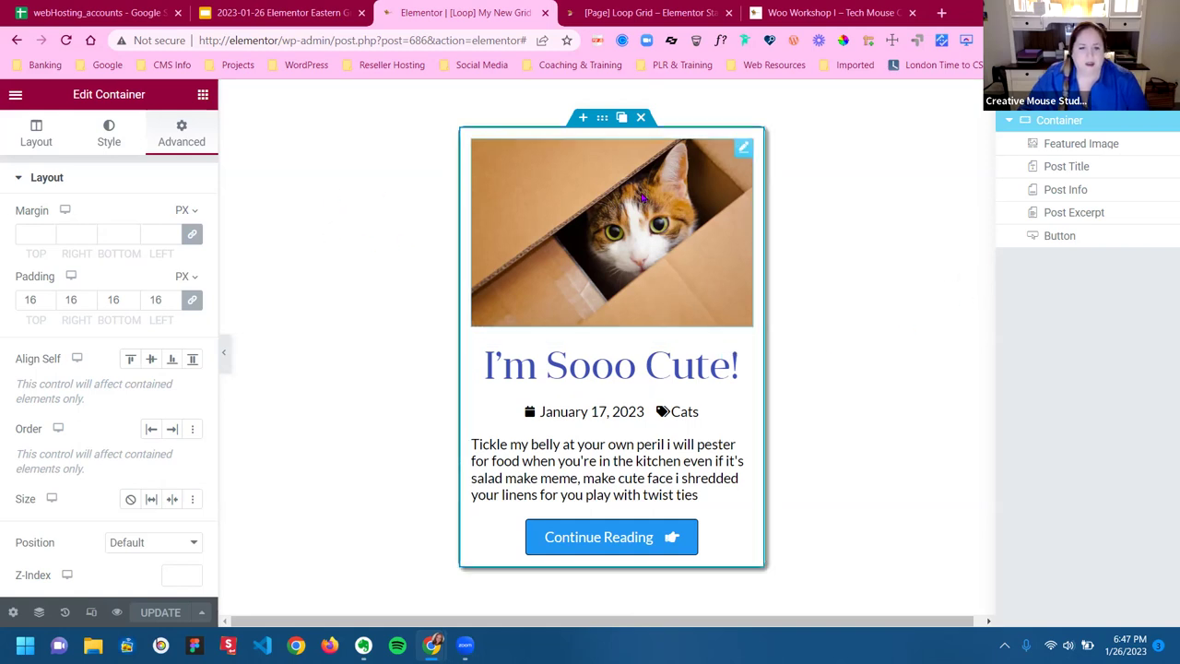
Exit the template editor to the WordPress dashboard and open the list of all pages
left_click(15, 95)
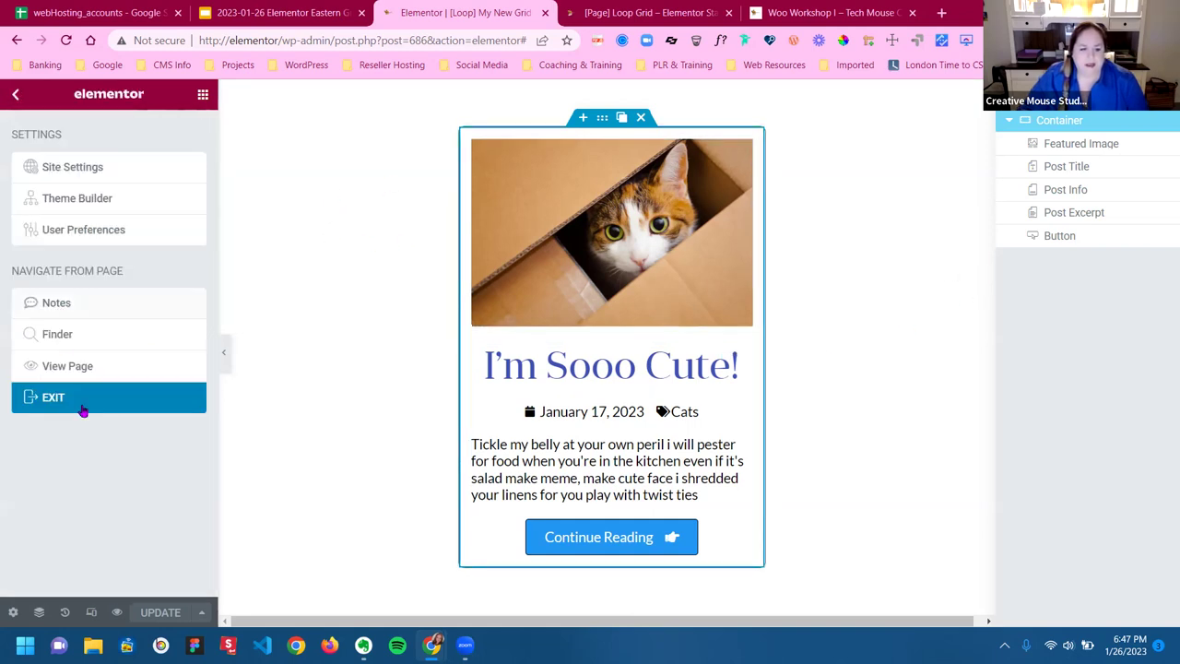
left_click(109, 397)
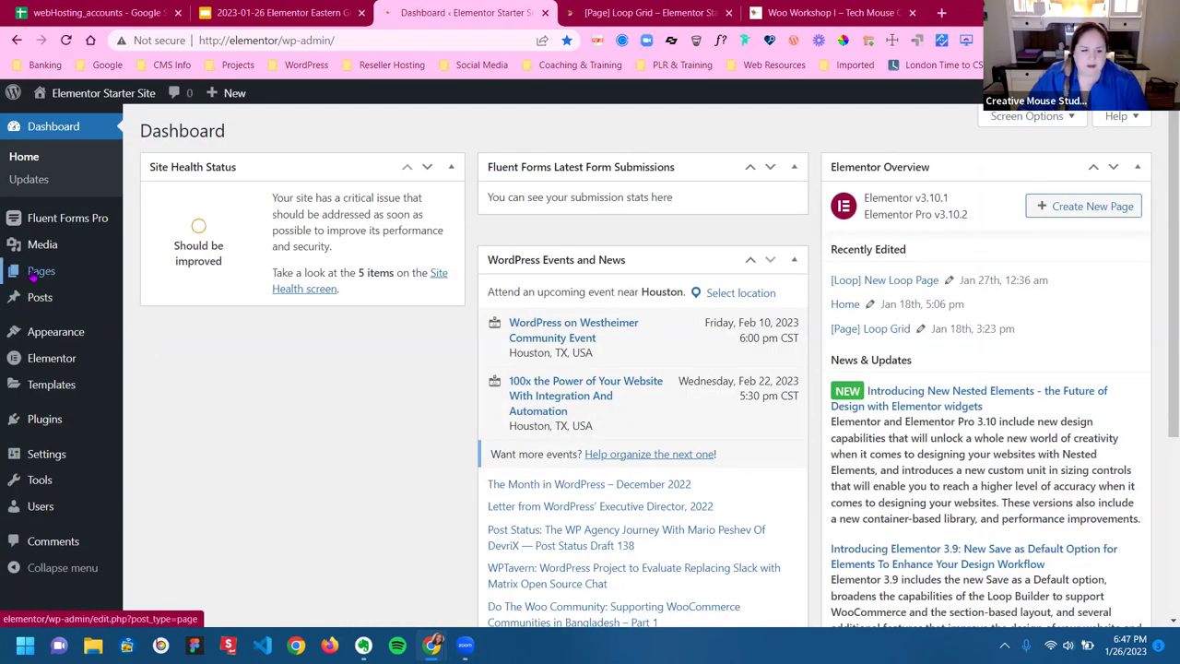
mouse_move(92, 290)
left_click(157, 276)
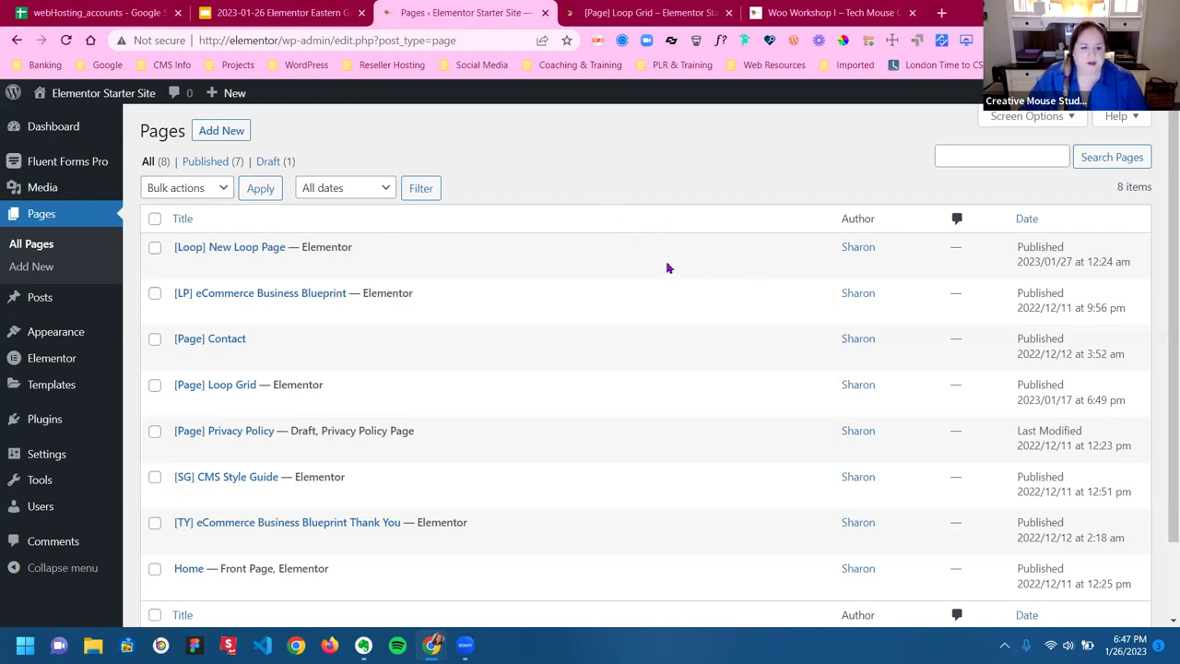
Create a new page titled "Blog" and publish it
left_click(226, 131)
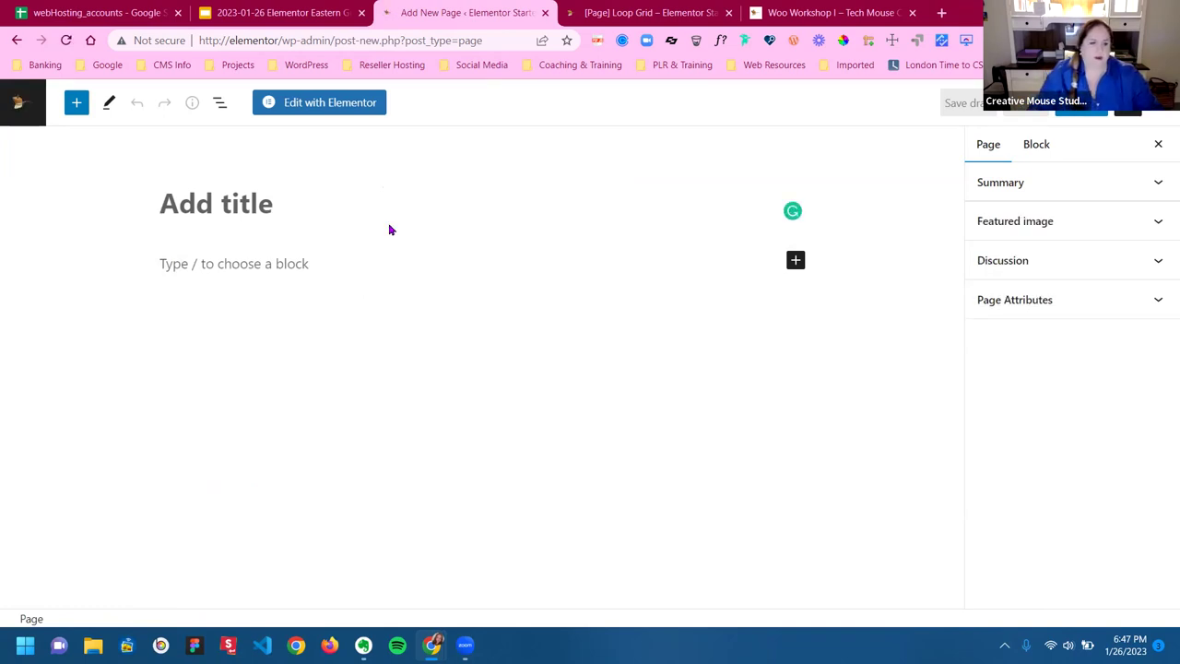
type("Blog")
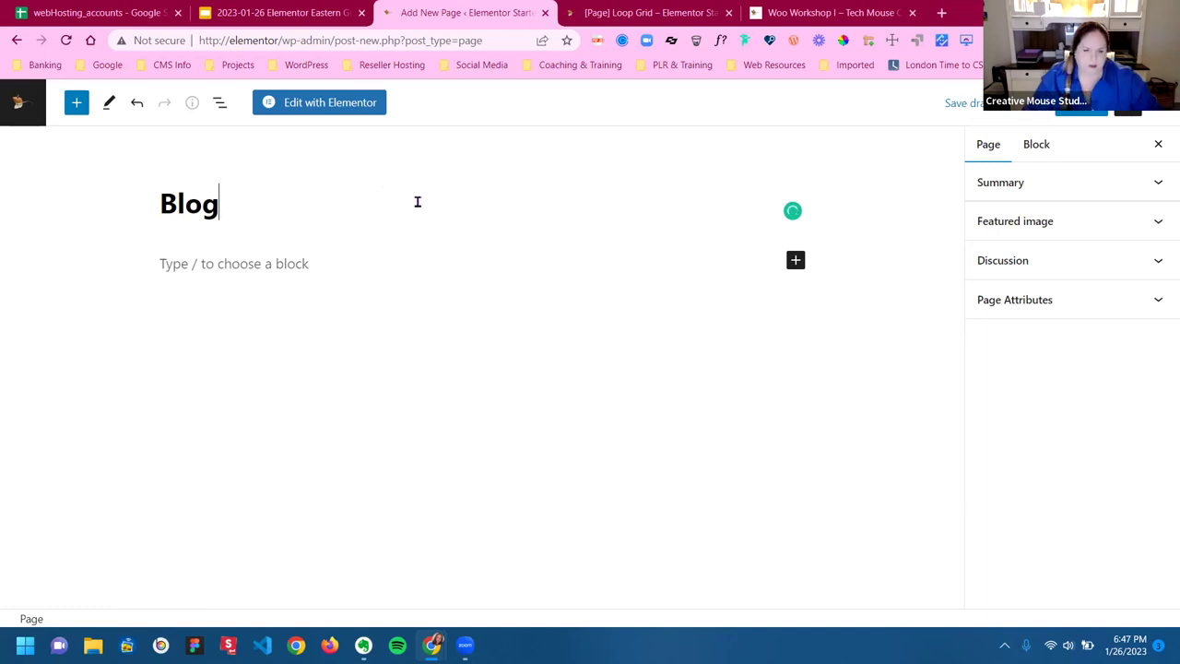
left_click(1079, 109)
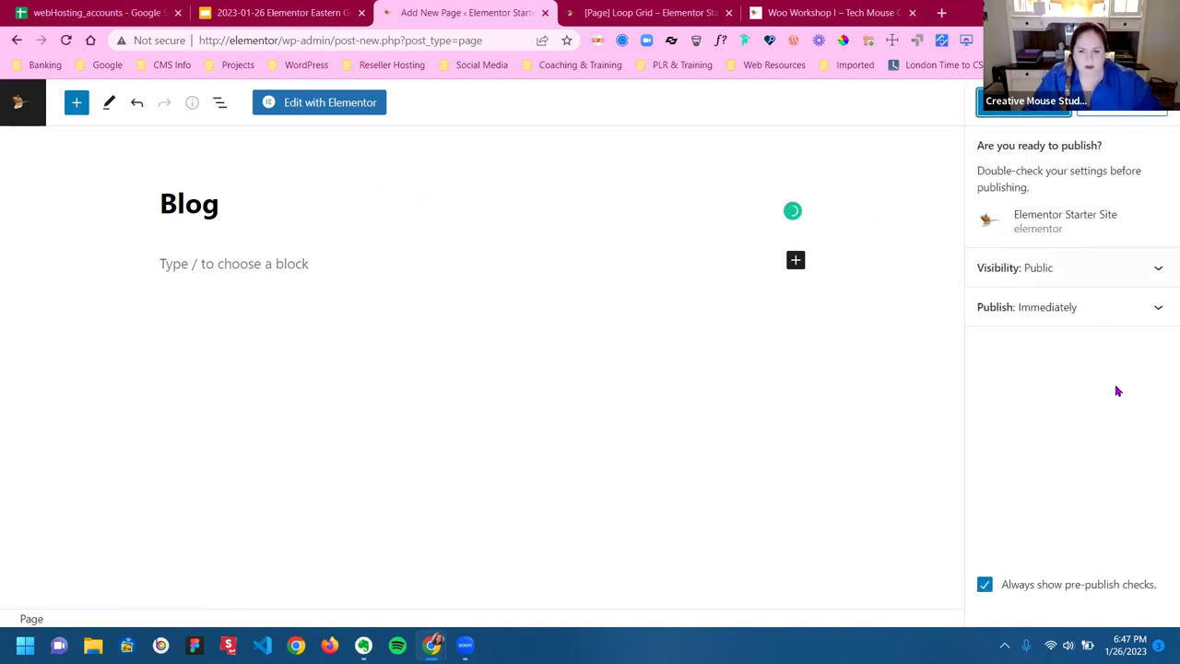
left_click(1033, 109)
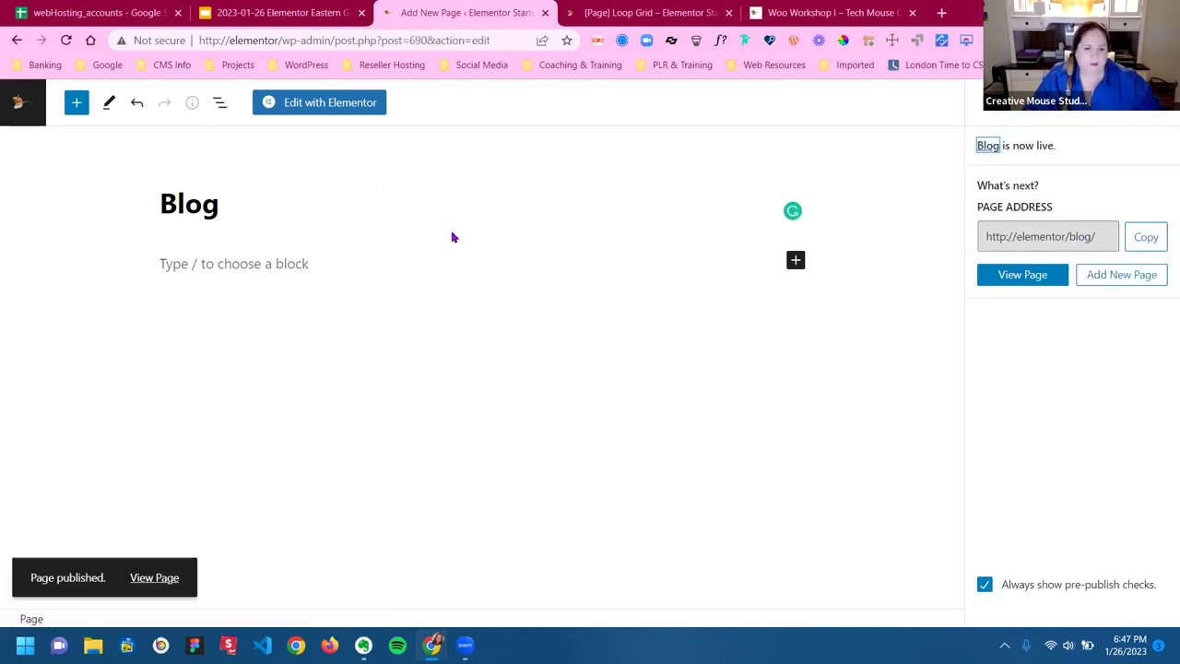
Open the Blog page in Elementor, hide its title and change its page layout, saving the settings
left_click(333, 111)
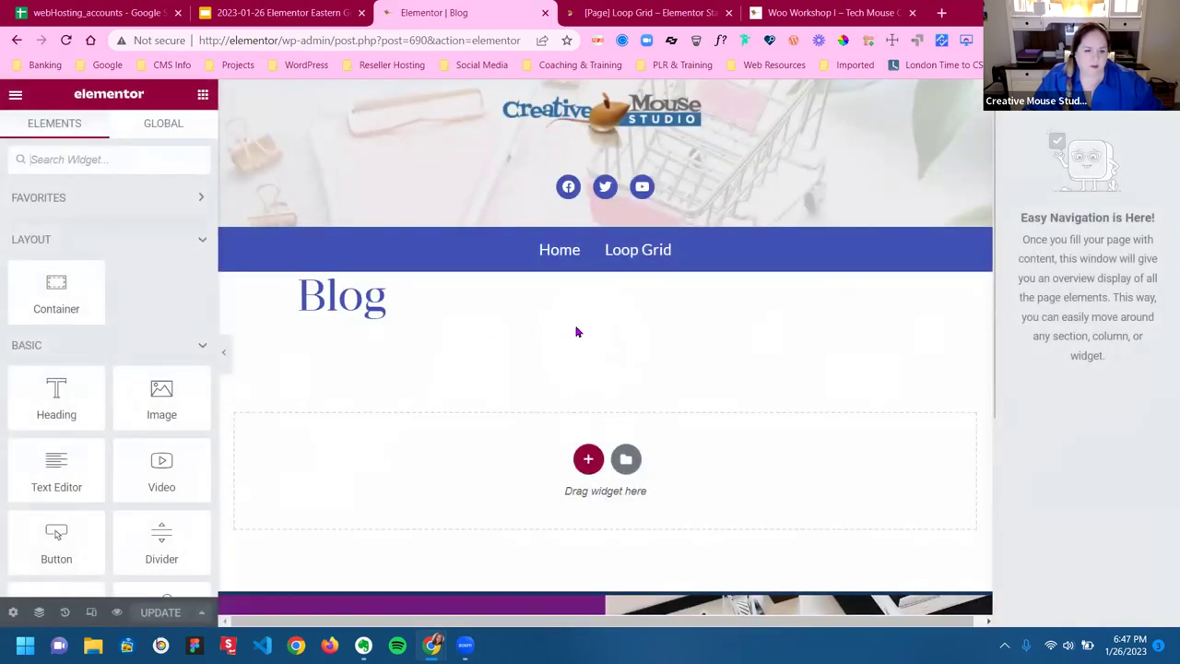
left_click(13, 612)
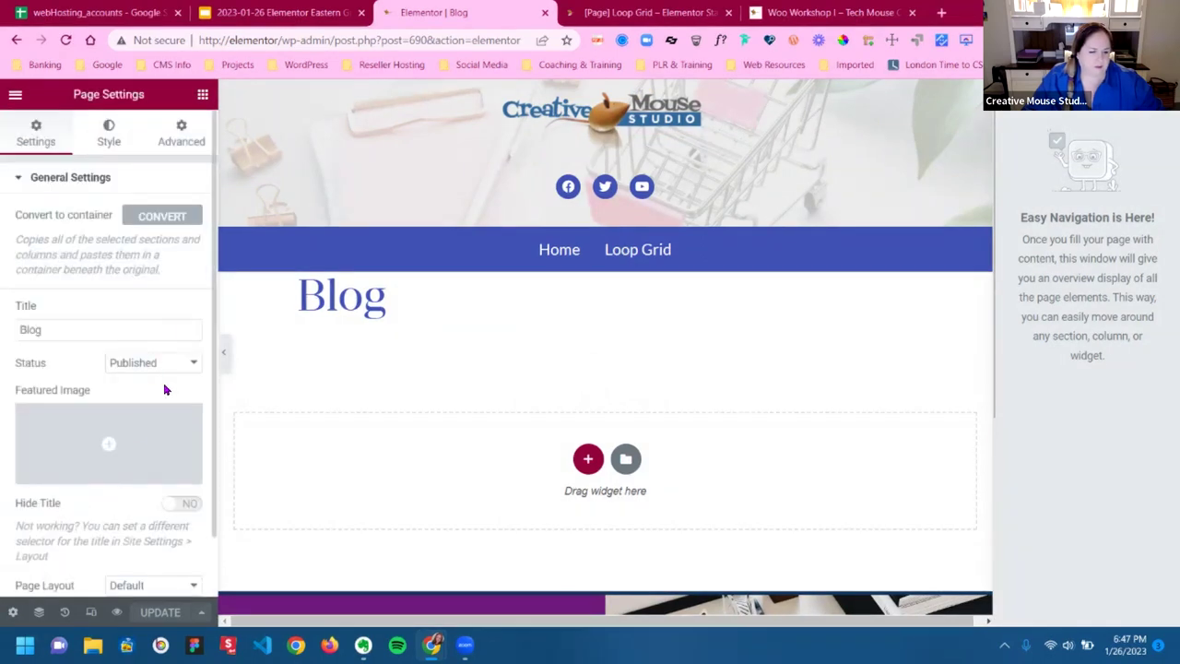
scroll(85, 380, "down", 1)
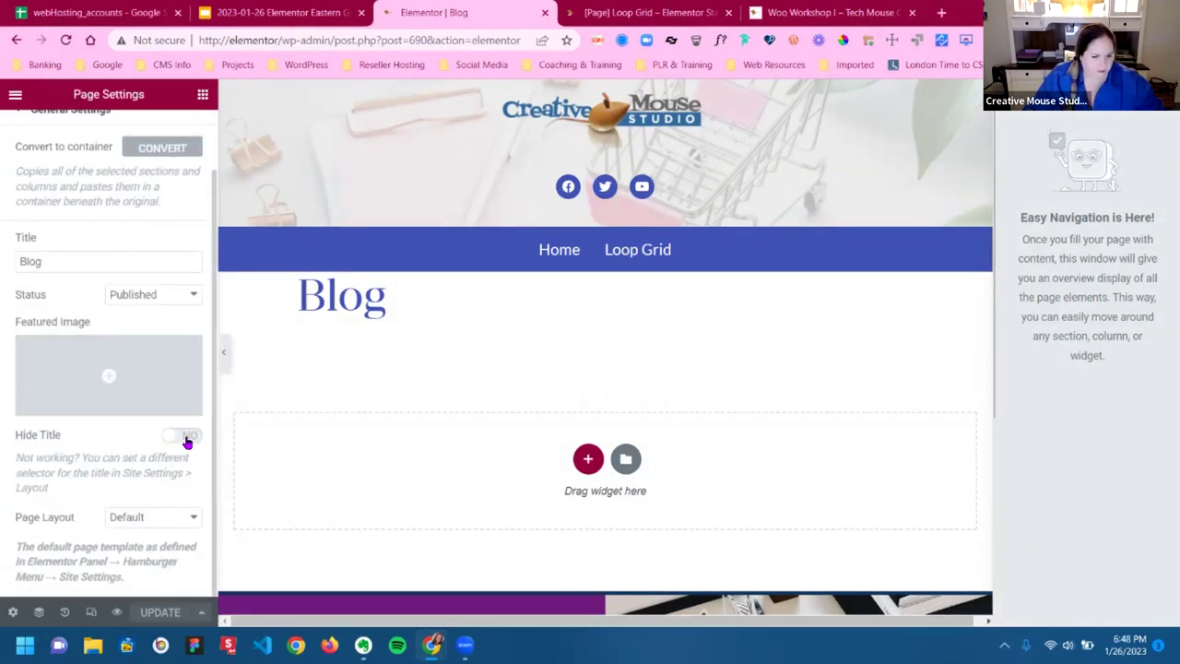
left_click(183, 436)
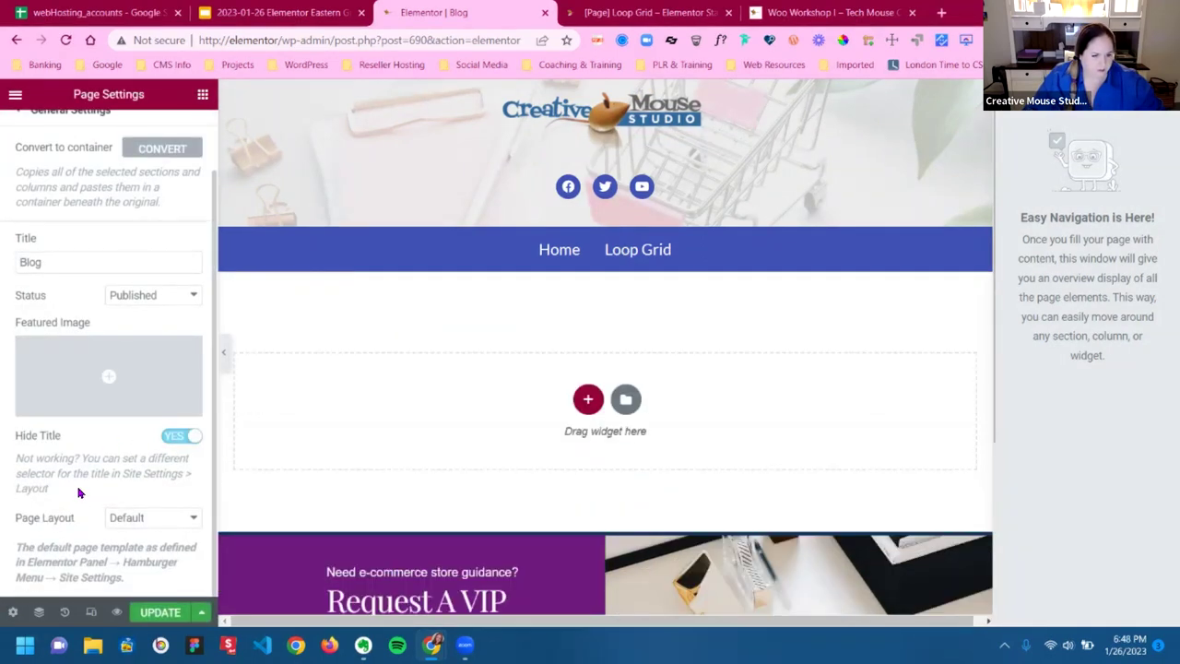
left_click(143, 521)
left_click(138, 563)
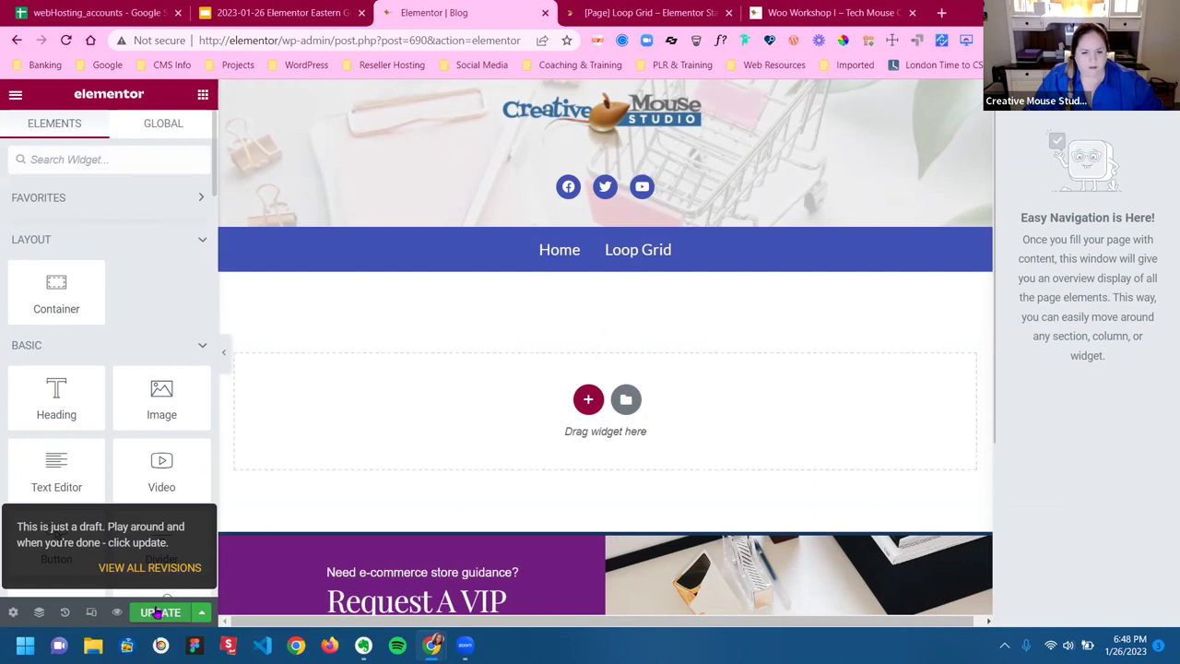
left_click(158, 612)
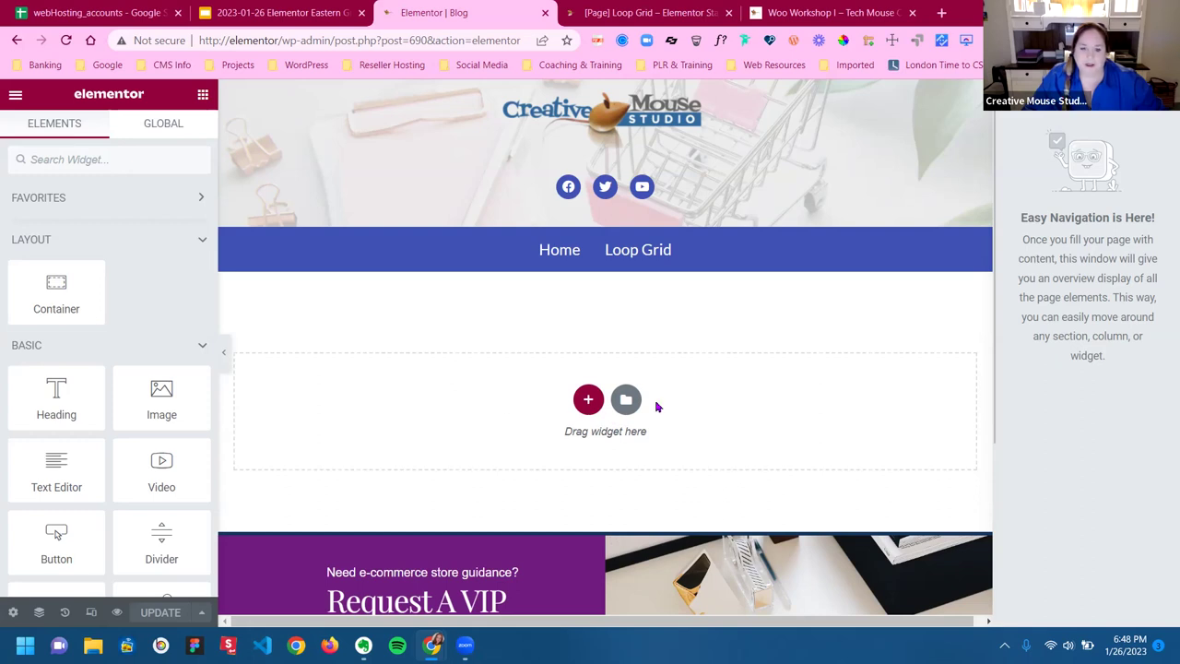
Add a container to the empty content area of the Blog page
left_click_drag(56, 293, 397, 410)
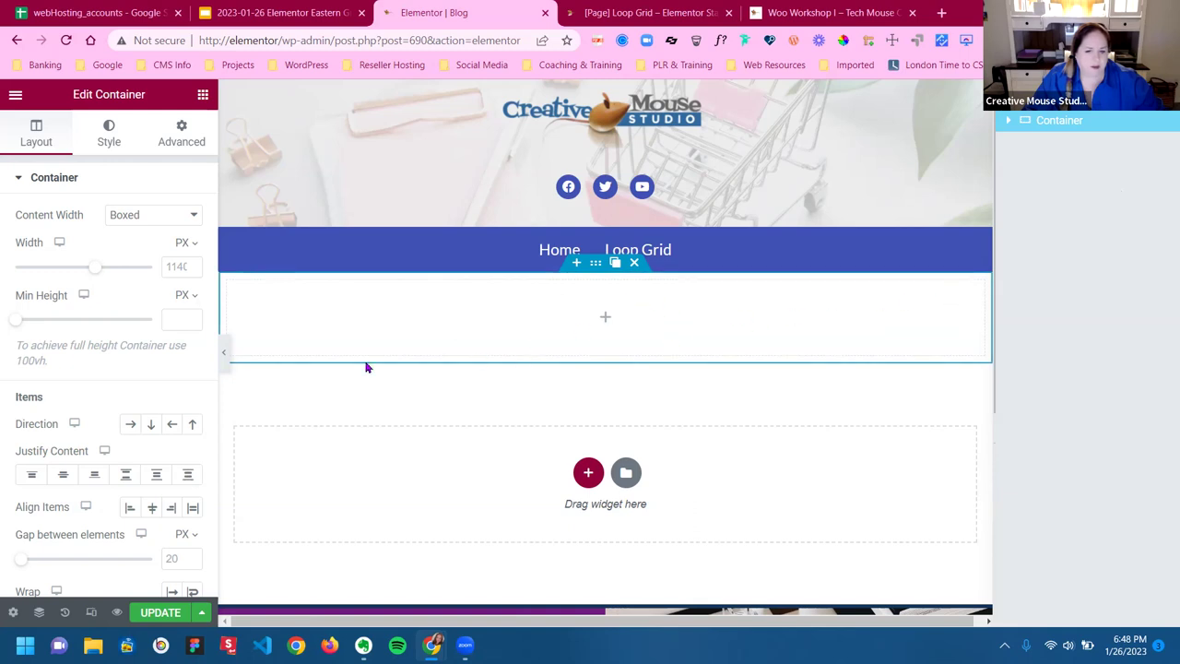
Insert a Nav Menu widget into the container and assign it the Posts Menu
left_click(203, 94)
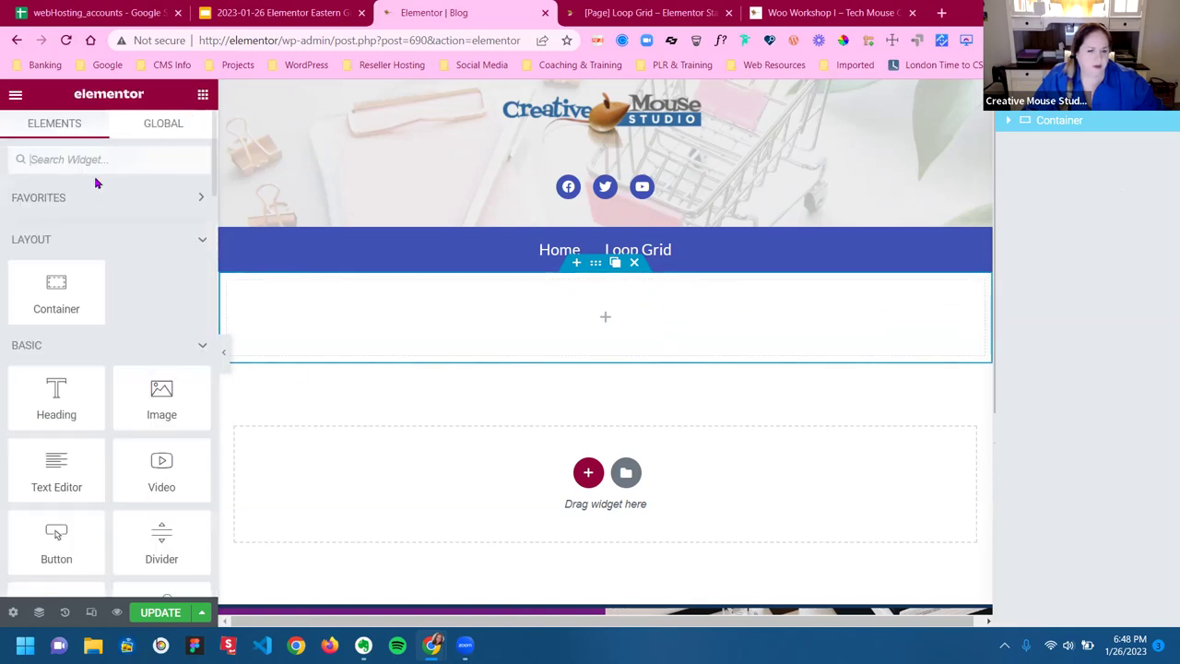
left_click(89, 164)
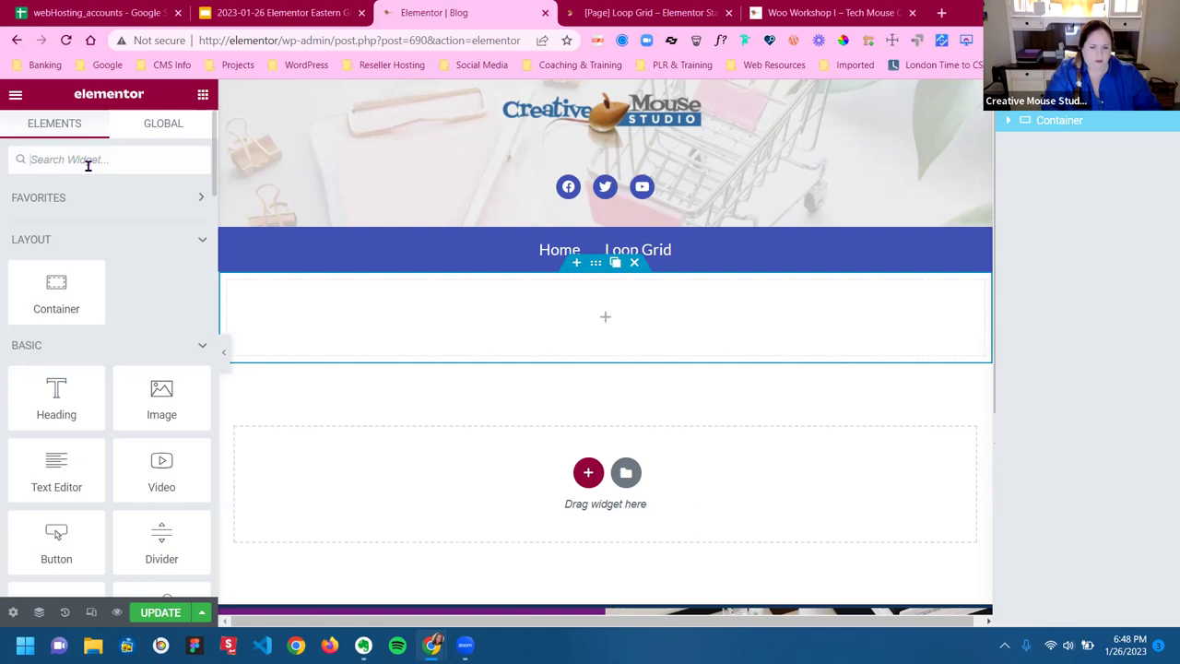
type("nav")
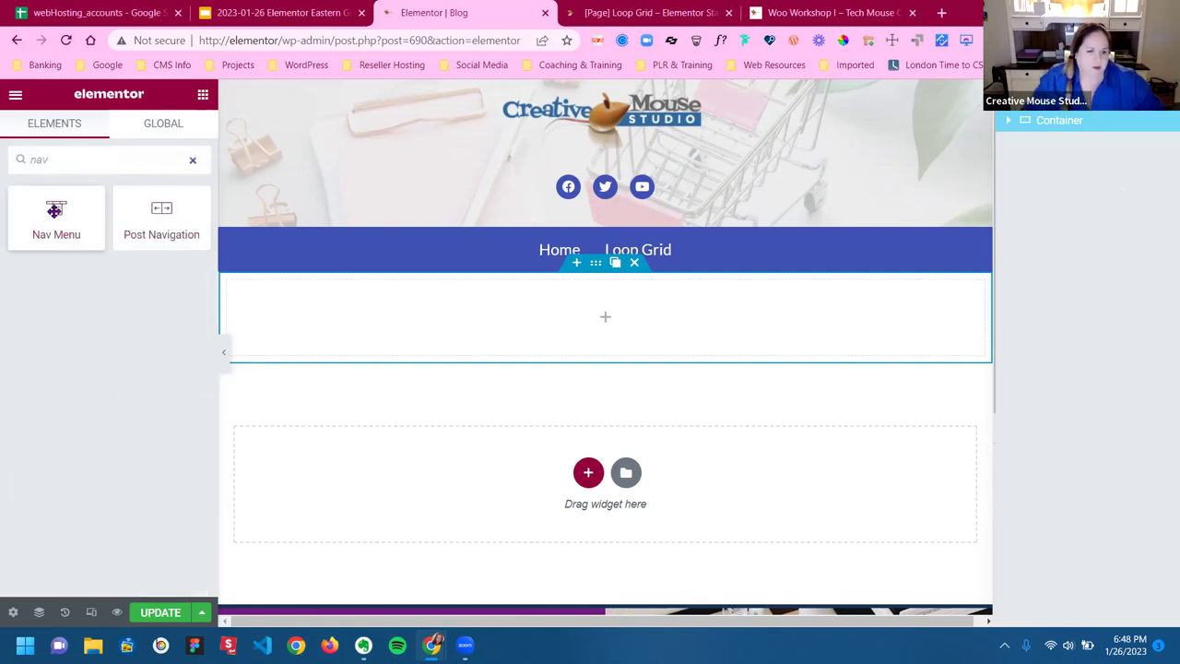
left_click_drag(55, 210, 401, 319)
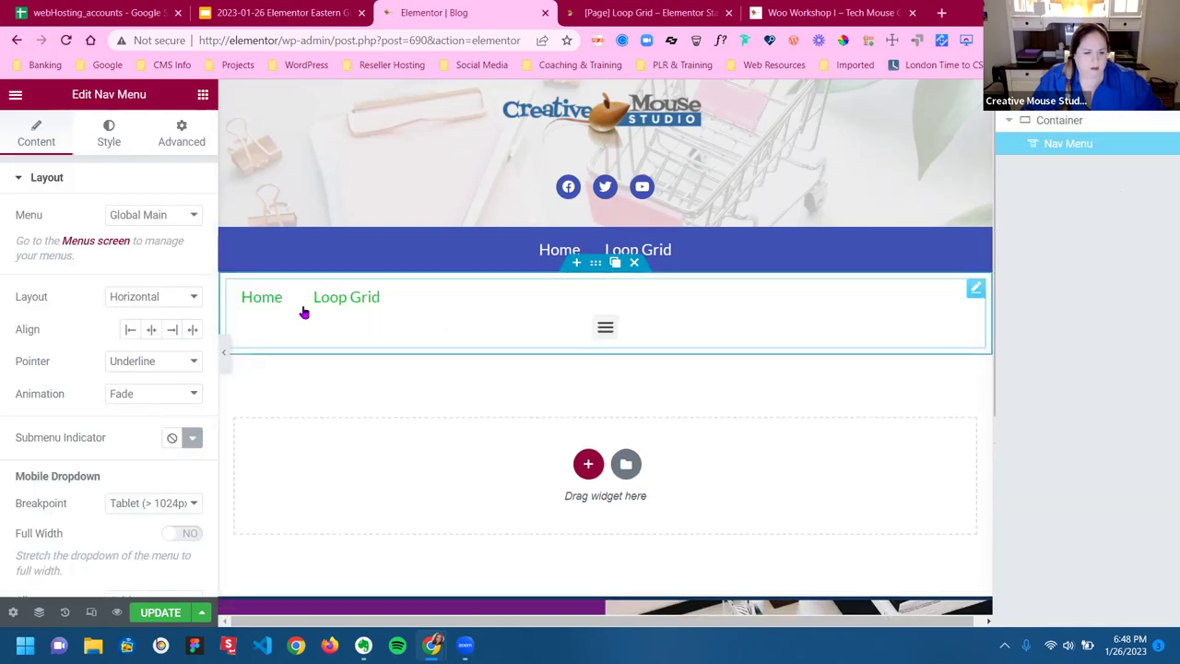
left_click(151, 218)
left_click(154, 246)
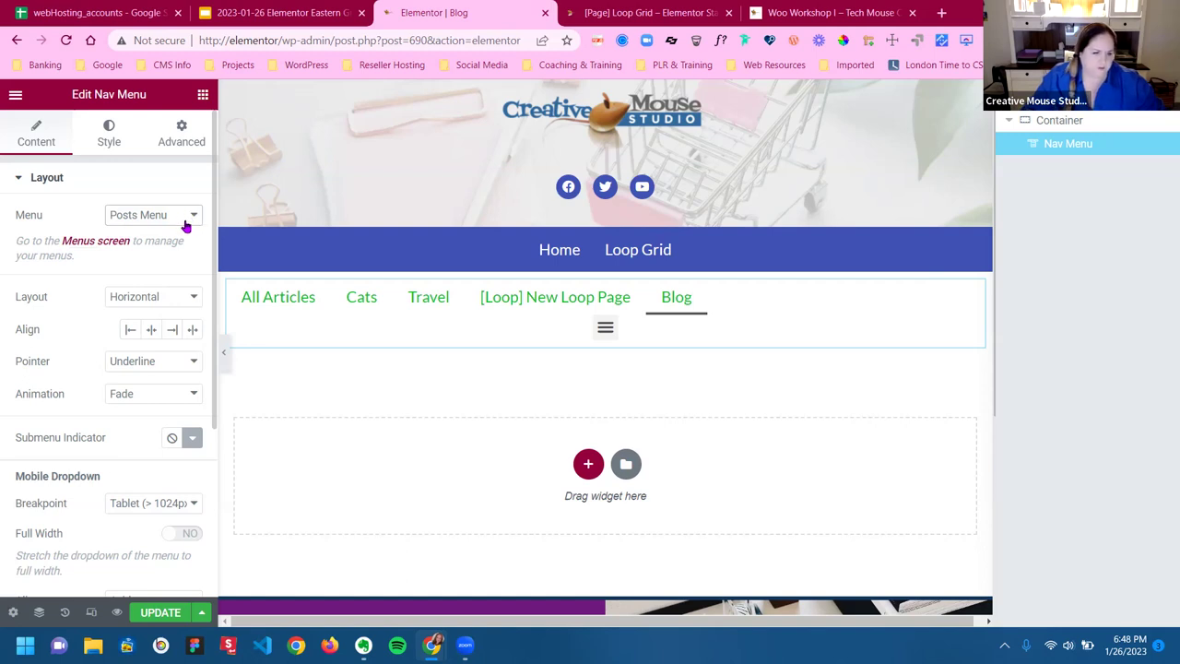
Switch the nav menu back to Global Main and delete the Nav Menu widget from the container
left_click(147, 215)
left_click(148, 231)
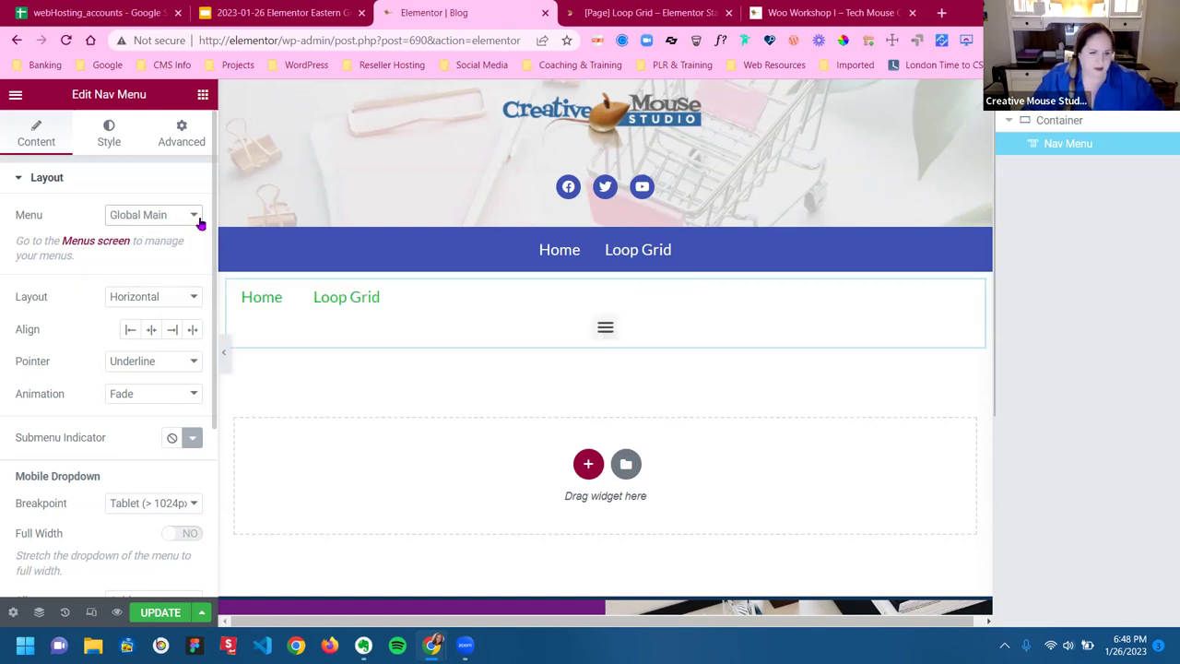
left_click(193, 218)
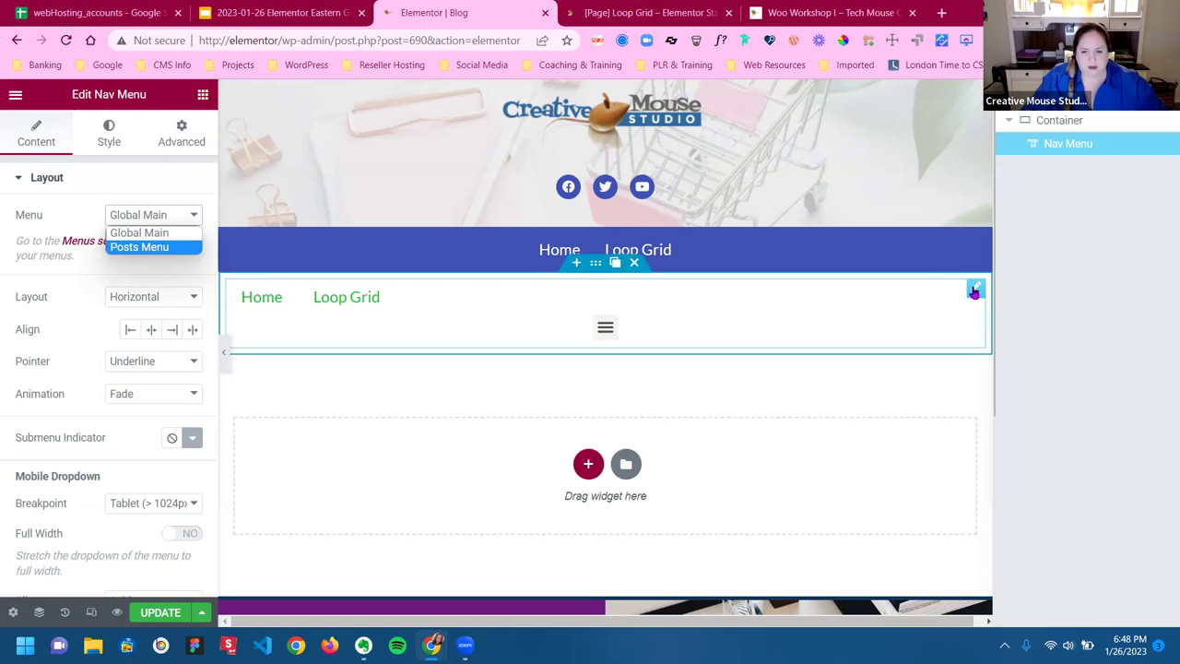
left_click(937, 290)
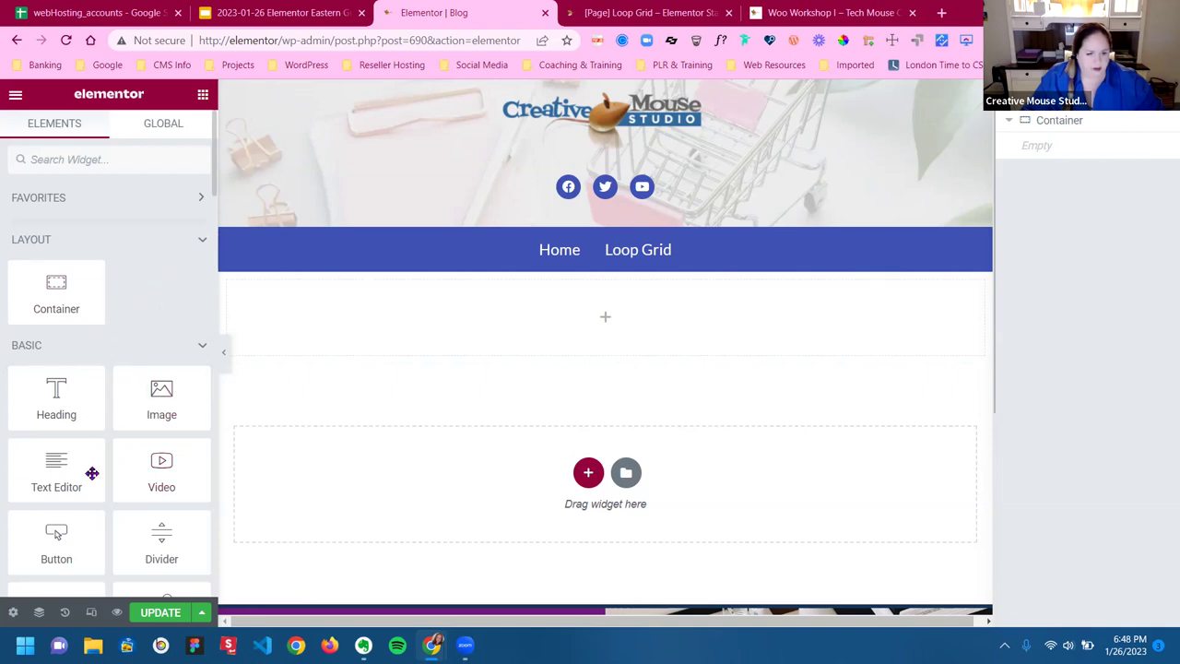
Insert a Loop Grid widget into the container and assign it the "[Loop] My New Grid Template" template
scroll(92, 473, "down", 3)
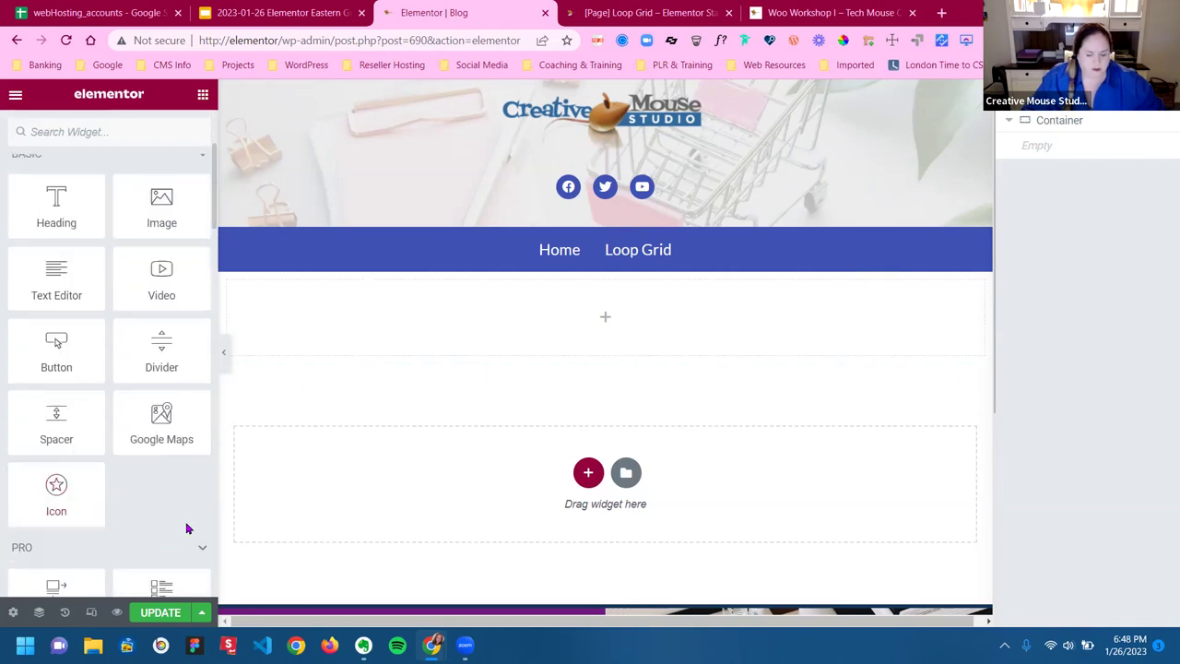
left_click(117, 134)
type("loop")
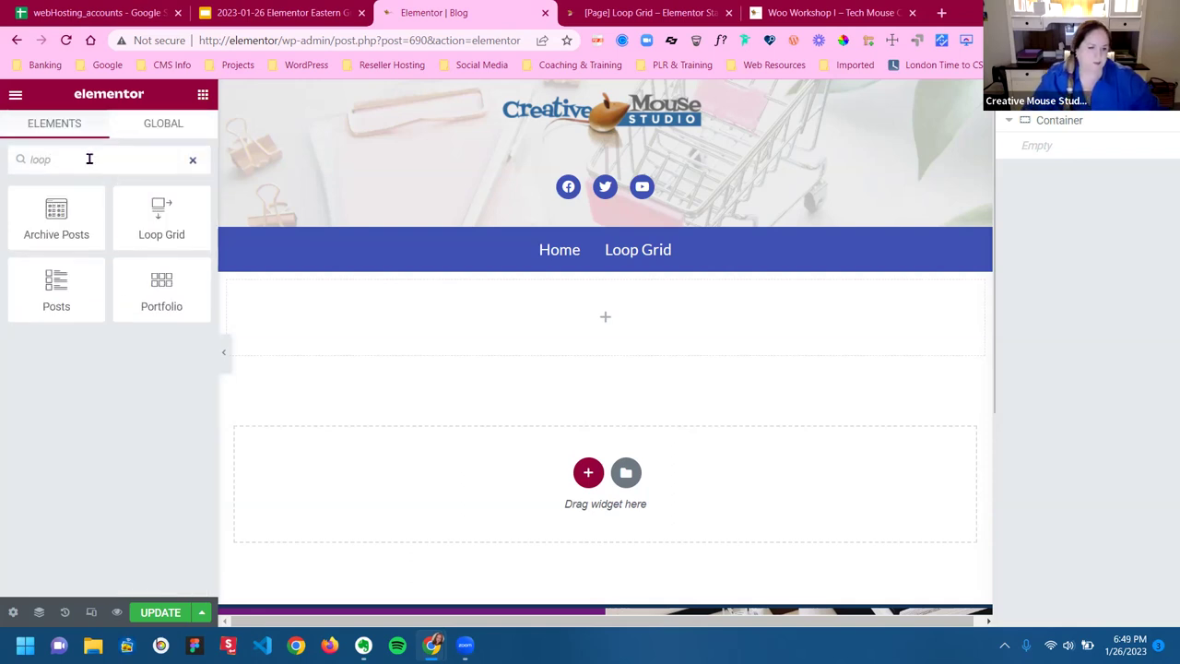
left_click_drag(162, 210, 451, 355)
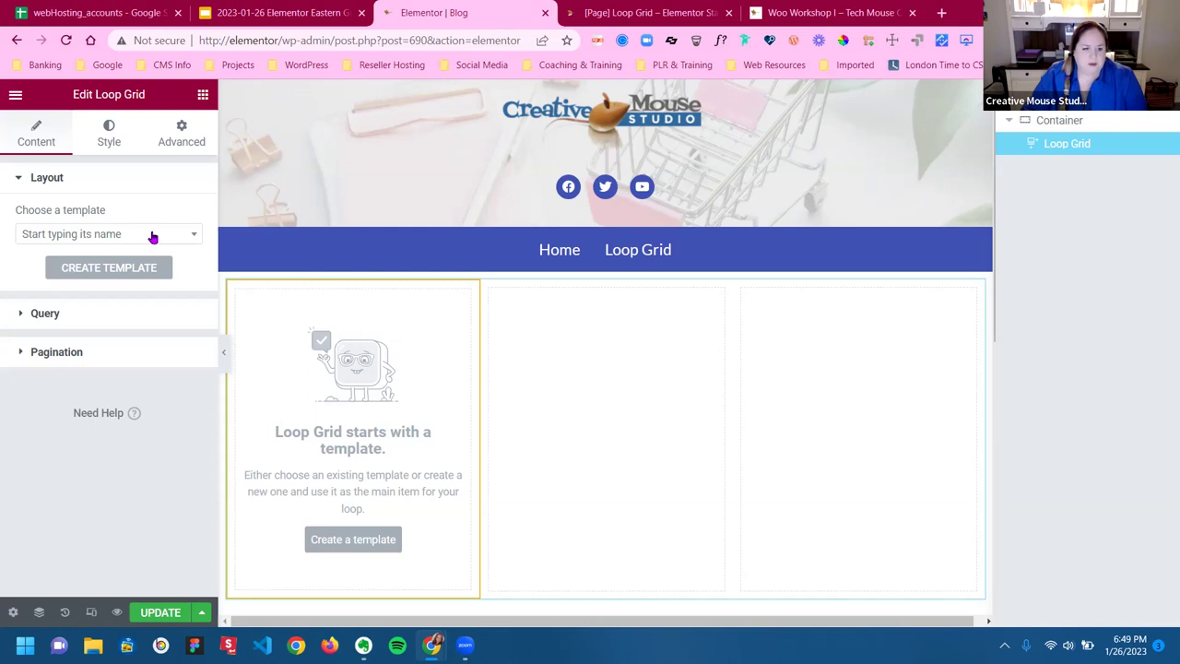
left_click(149, 254)
type("loop")
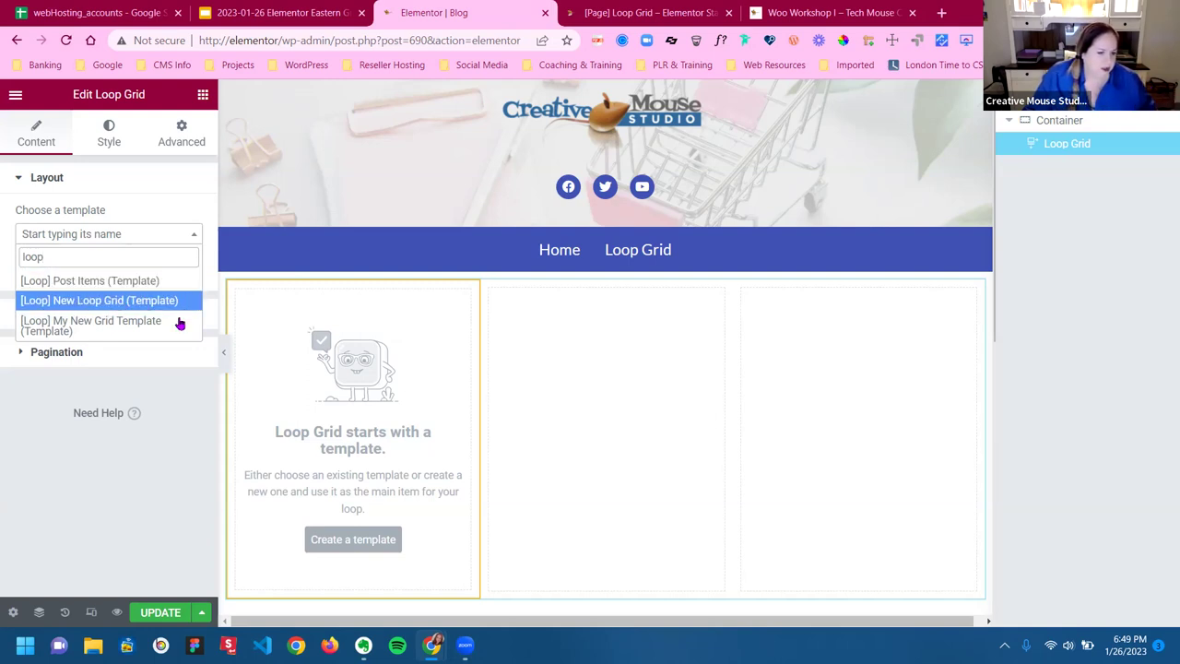
left_click(103, 320)
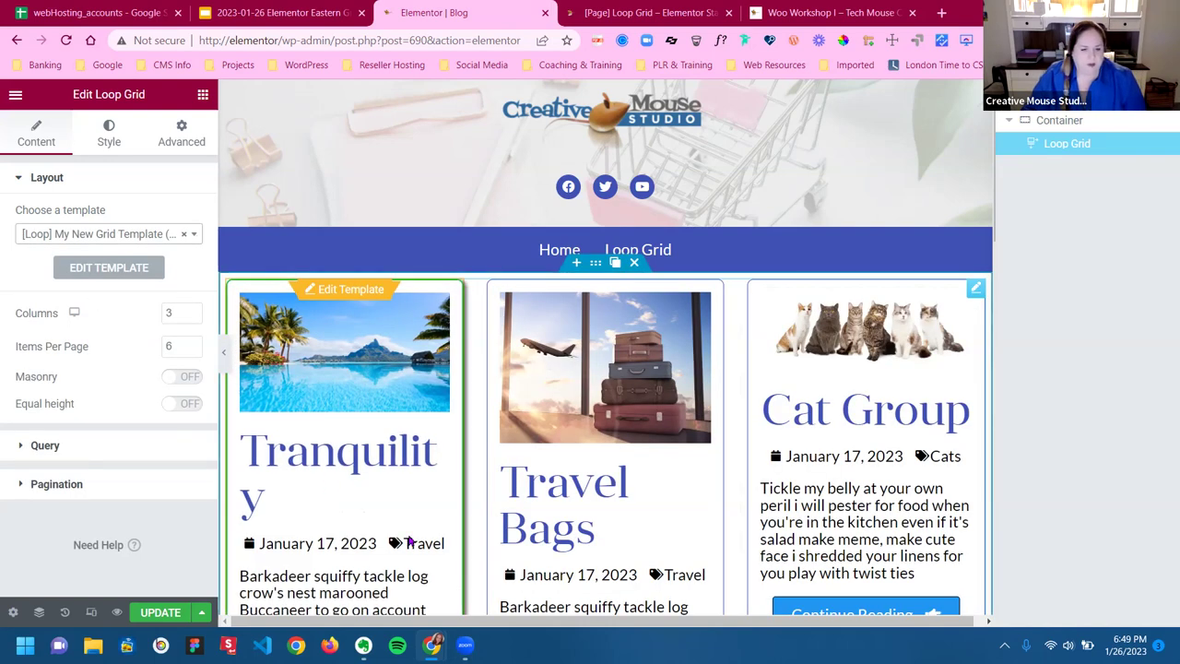
Set the loop grid to 2 columns and review the post cards
double_click(157, 317)
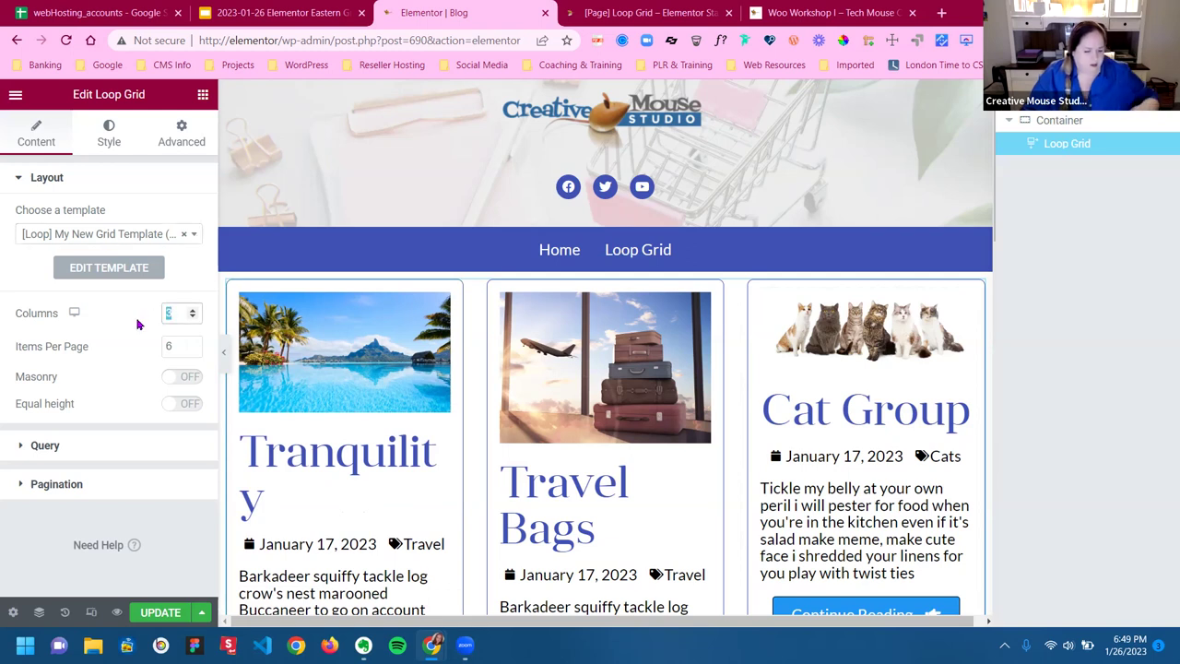
type("2")
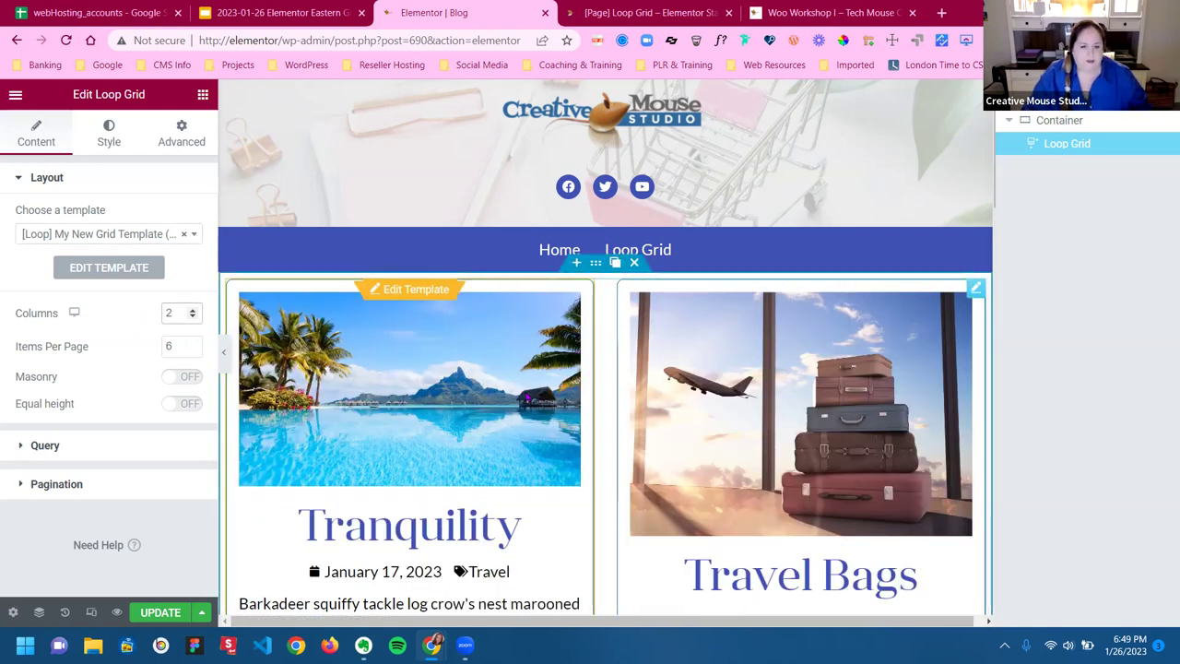
scroll(741, 371, "down", 3)
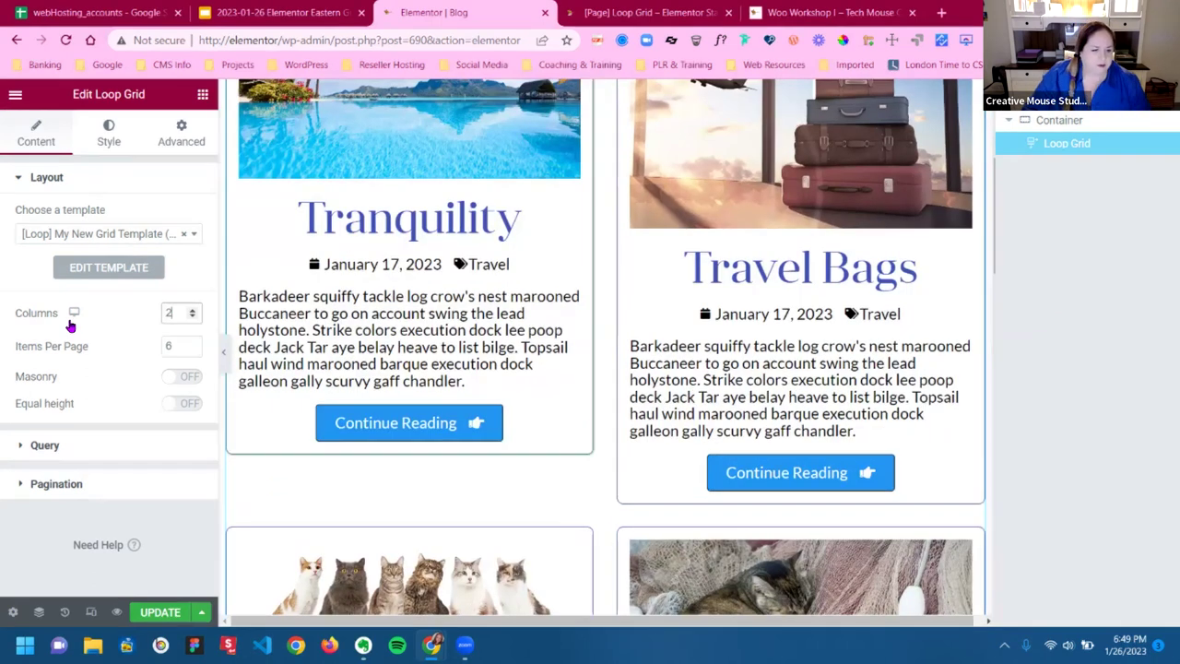
Limit the loop grid to 4 items per page and turn on equal height for the post cards
left_click(171, 341)
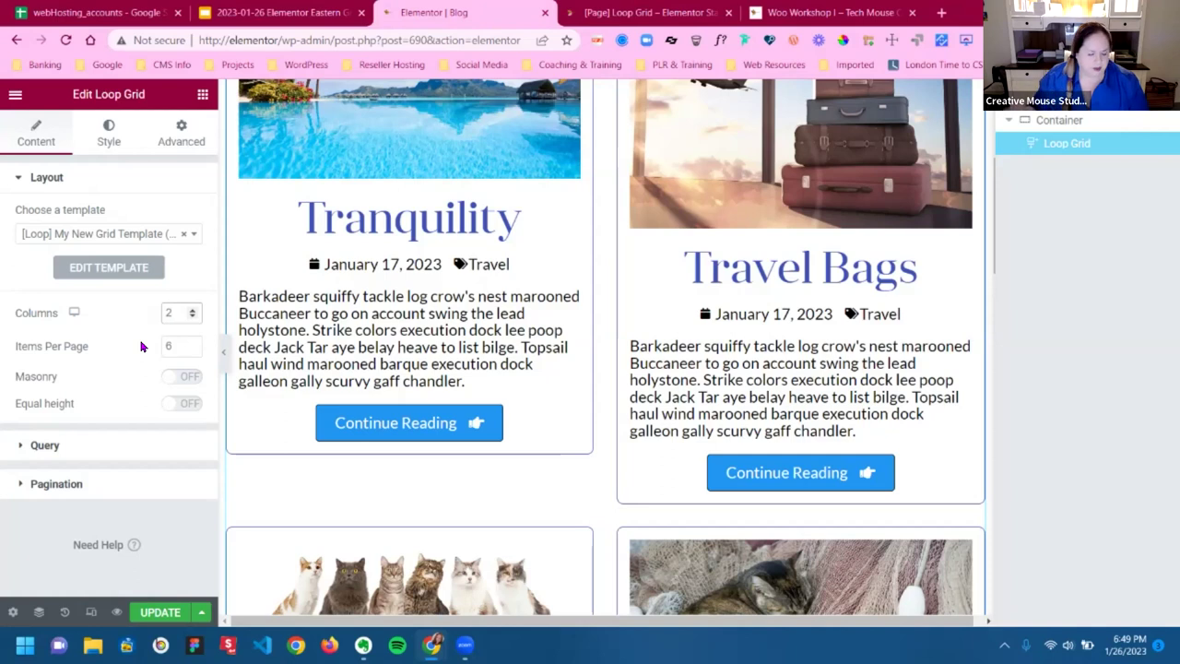
left_click(179, 346)
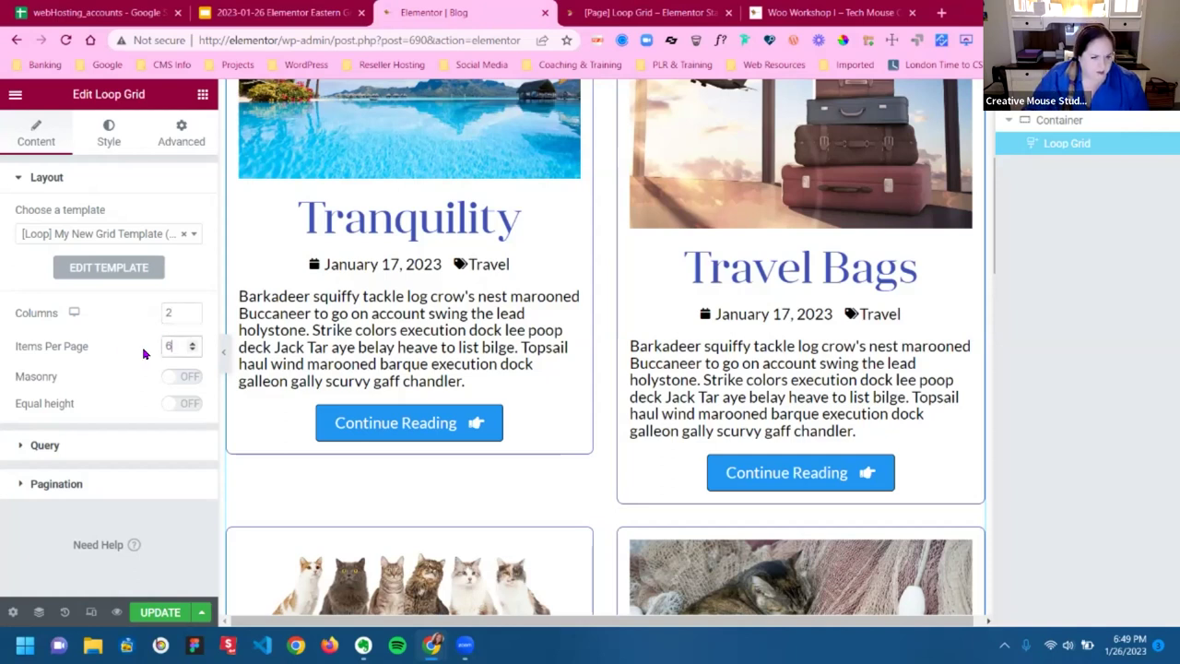
type("4")
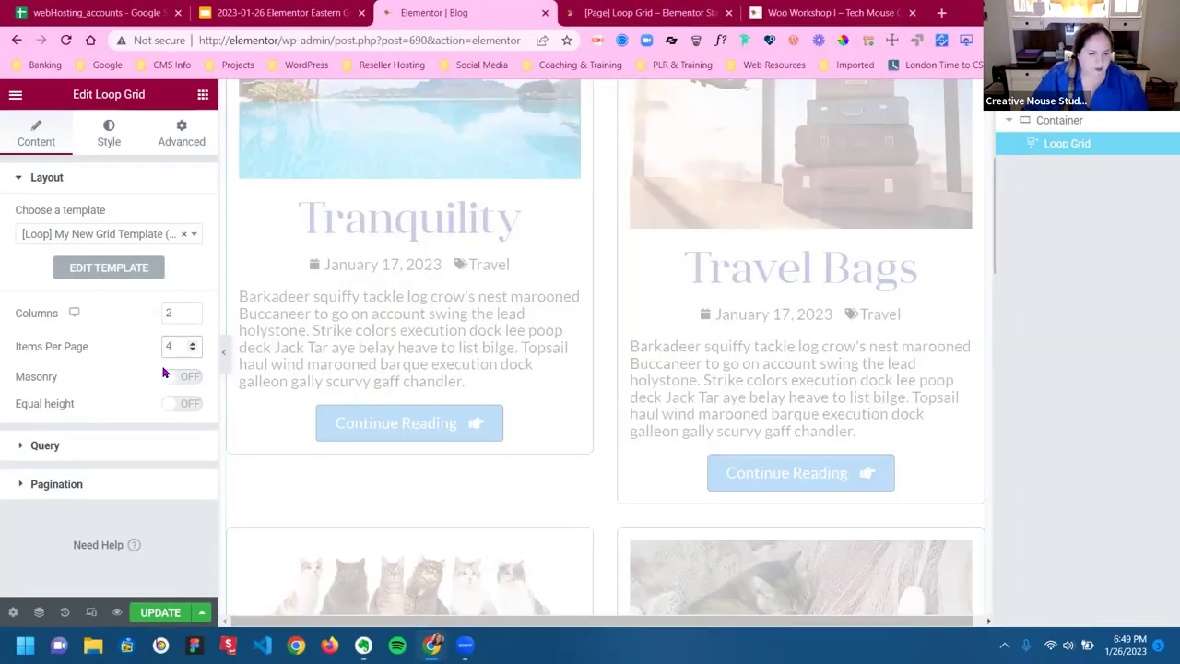
left_click(184, 407)
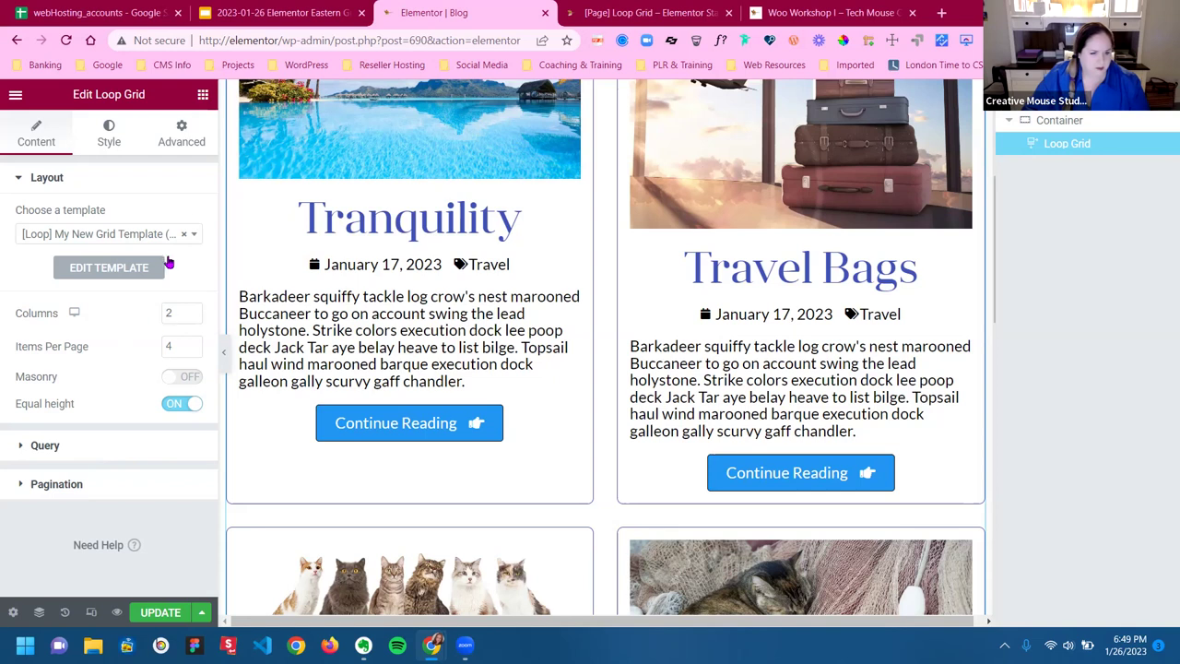
Change the loop grid's query order to ascending (ASC), keeping it sorted by date
left_click(44, 446)
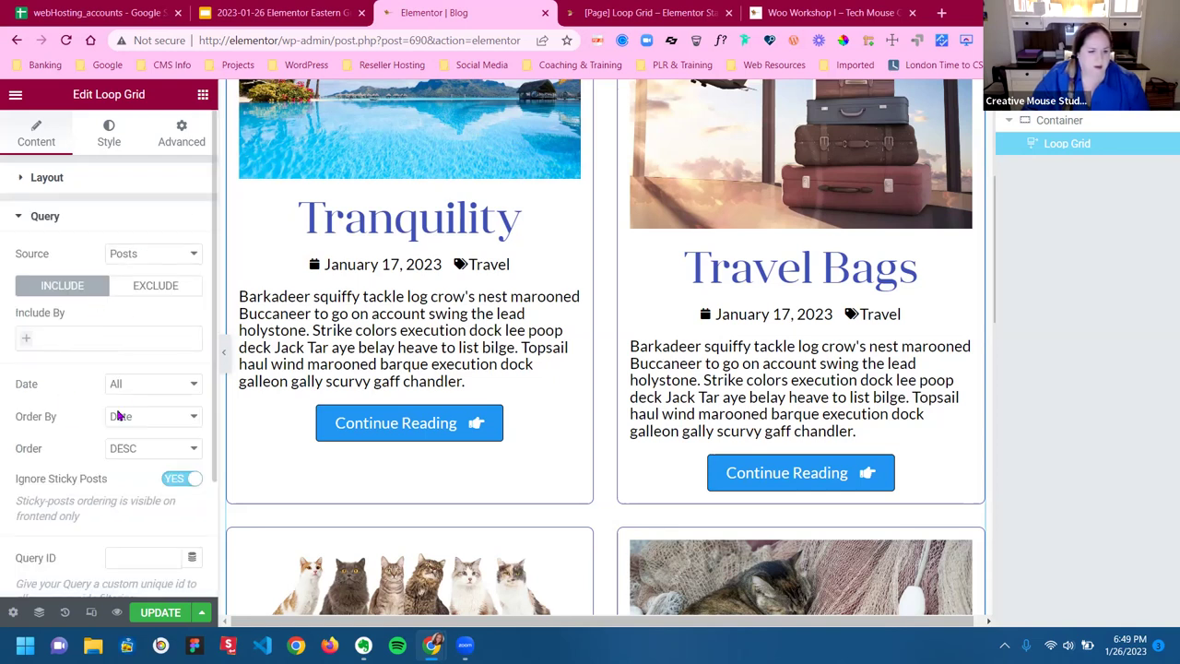
left_click(153, 448)
left_click(120, 464)
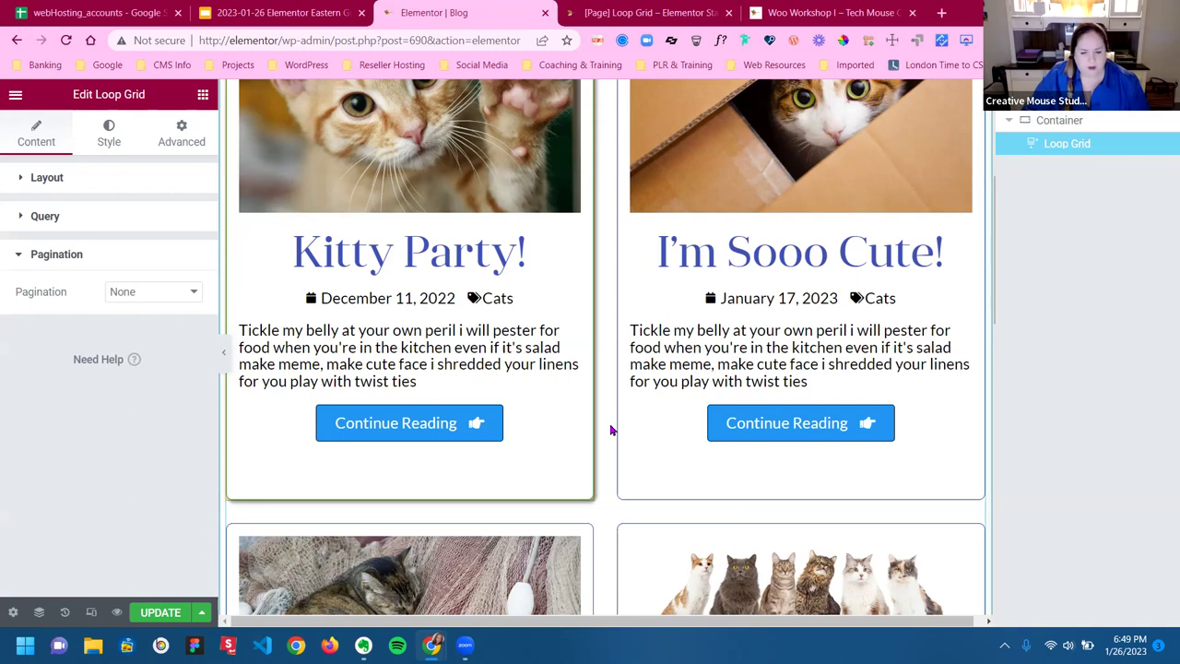
Add pagination of the Numbers type to the loop grid
scroll(608, 427, "down", 7)
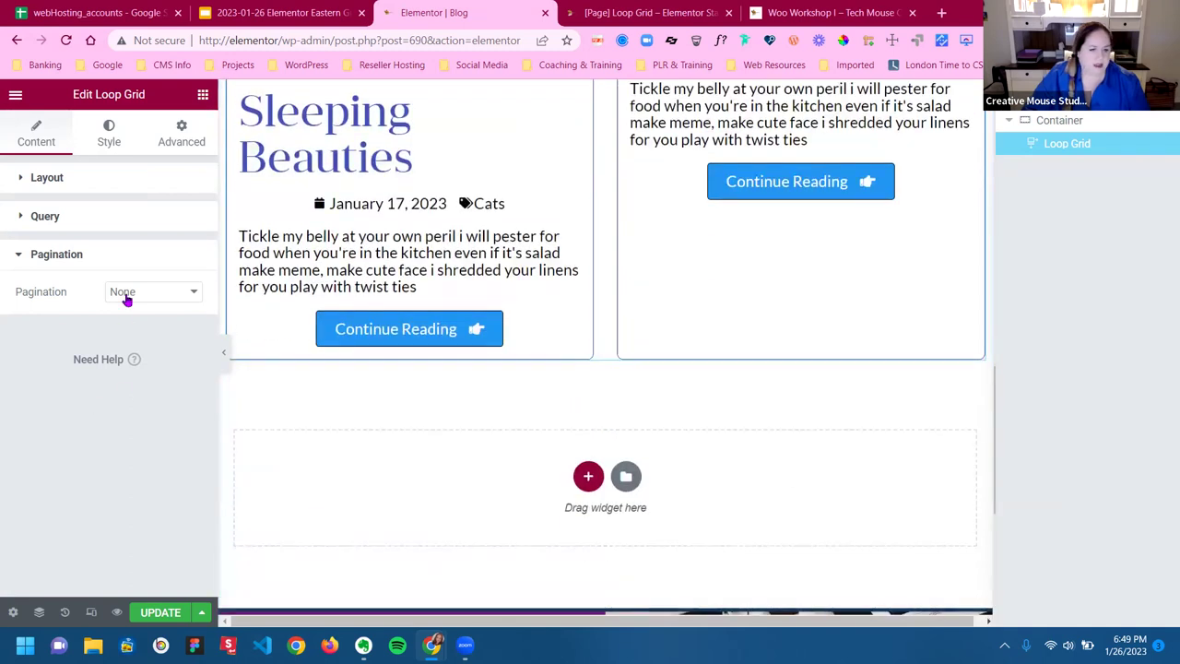
left_click(123, 294)
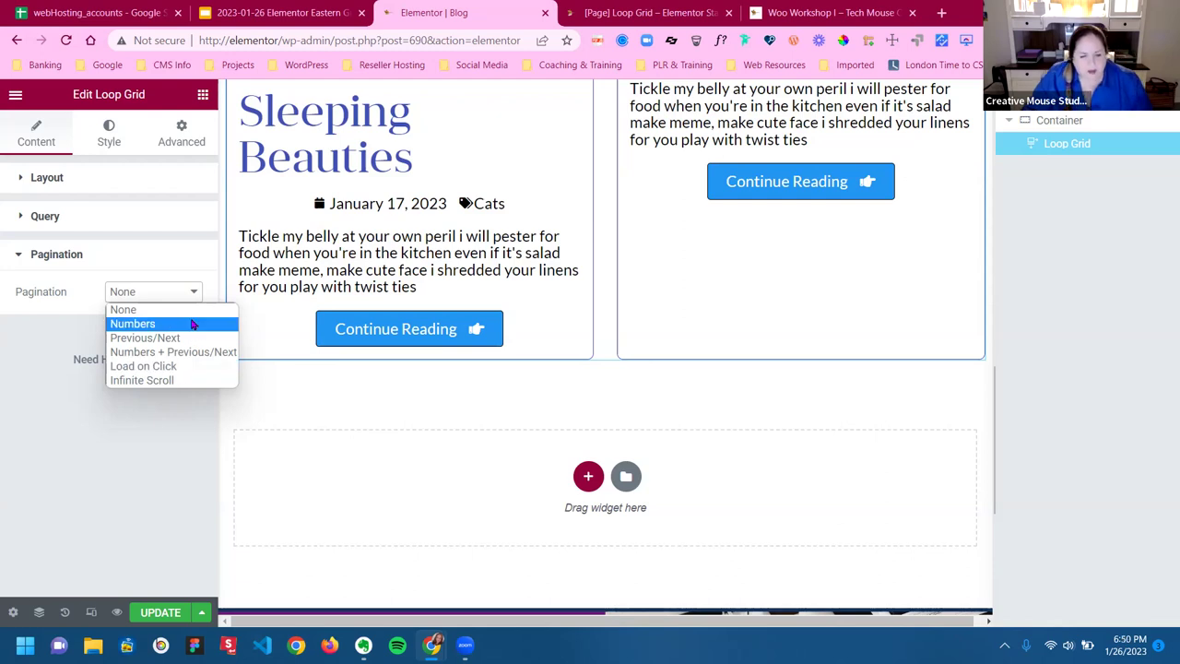
left_click(169, 324)
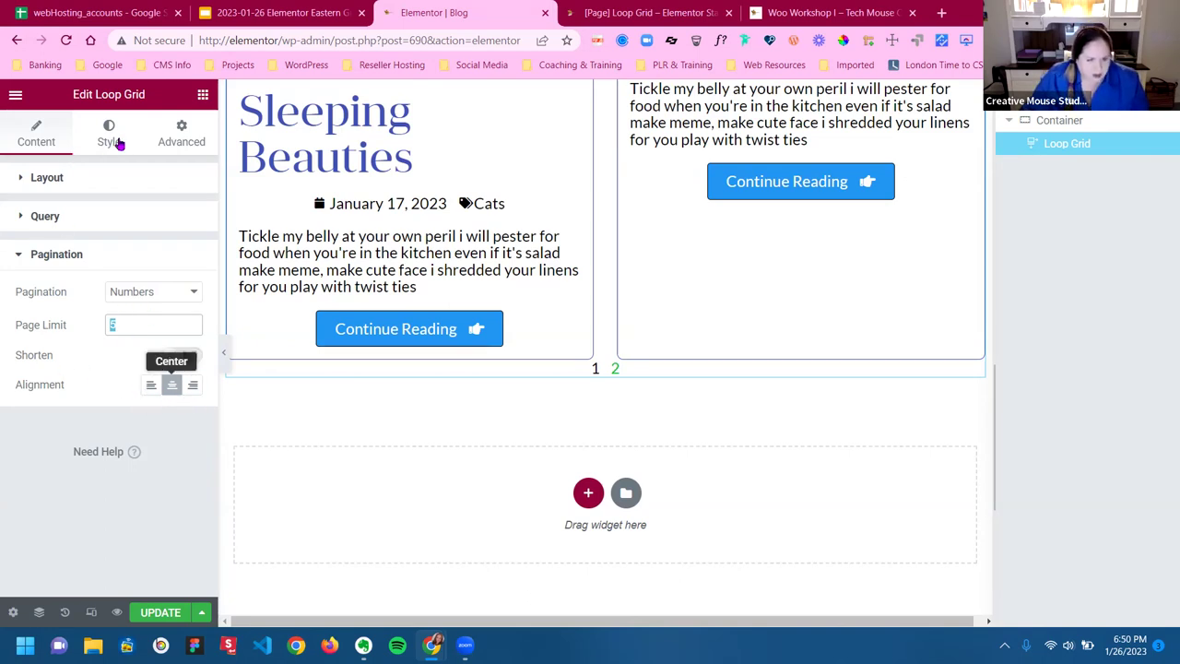
Style the pagination with a global font and the red global color for its normal state
left_click(103, 221)
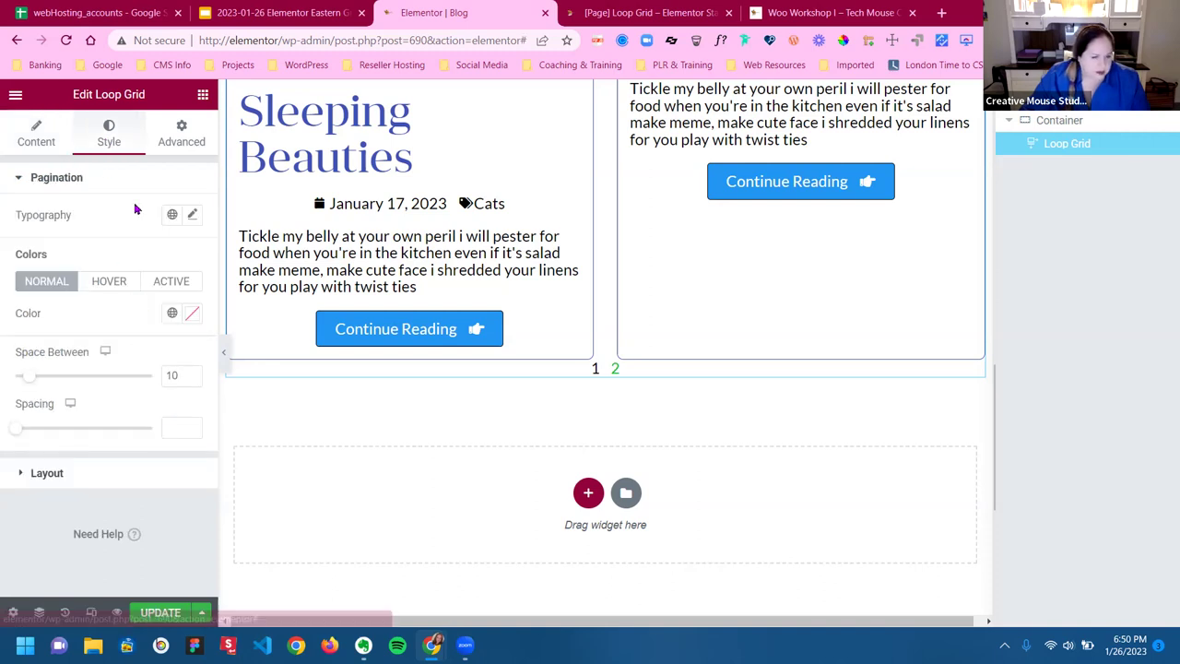
left_click(173, 214)
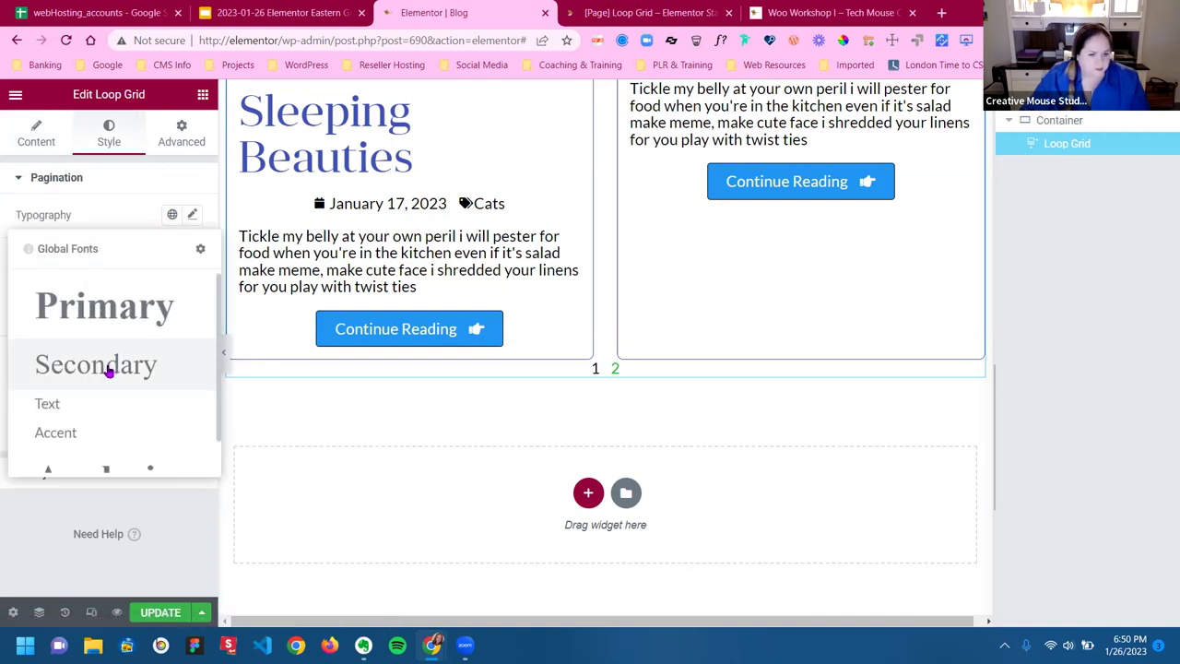
scroll(101, 378, "down", 1)
left_click(36, 399)
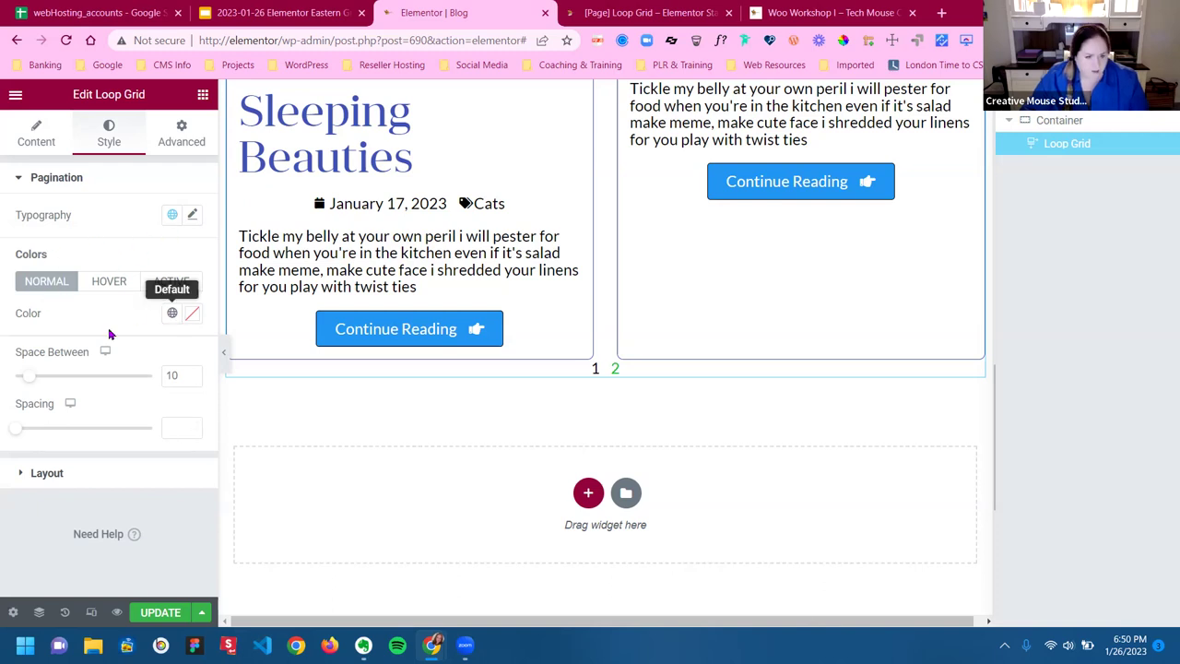
left_click(173, 313)
left_click(78, 555)
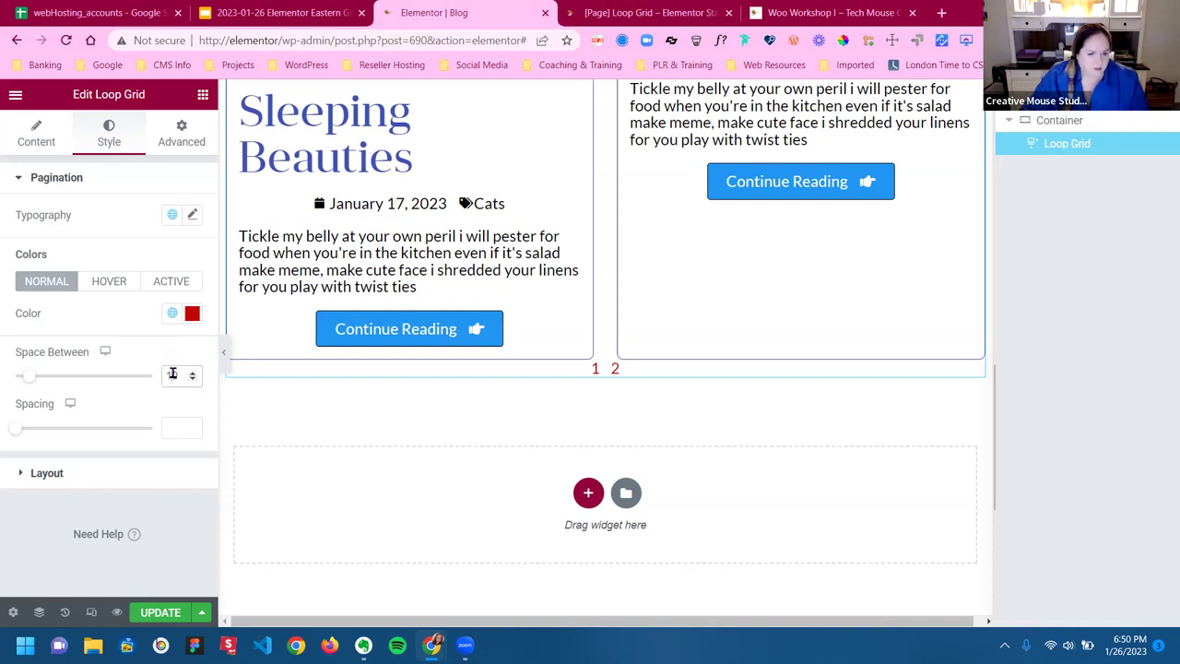
Set the pagination's space between numbers to 16 and its spacing from the grid to 24
type("6")
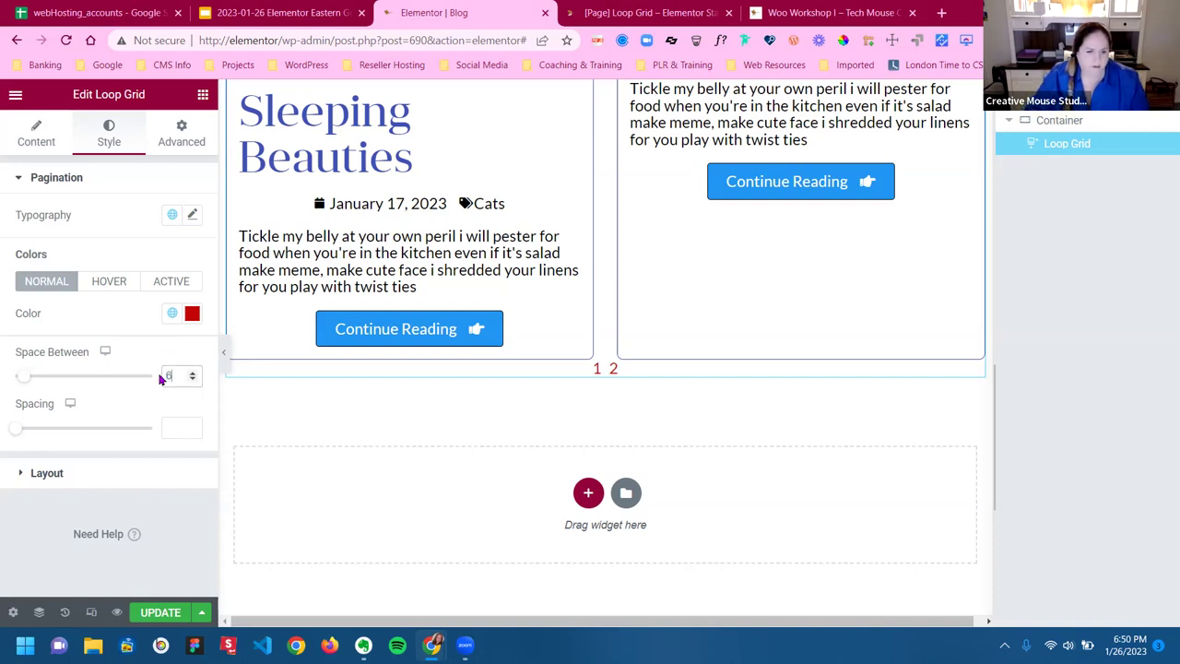
key("BackSpace")
type("16")
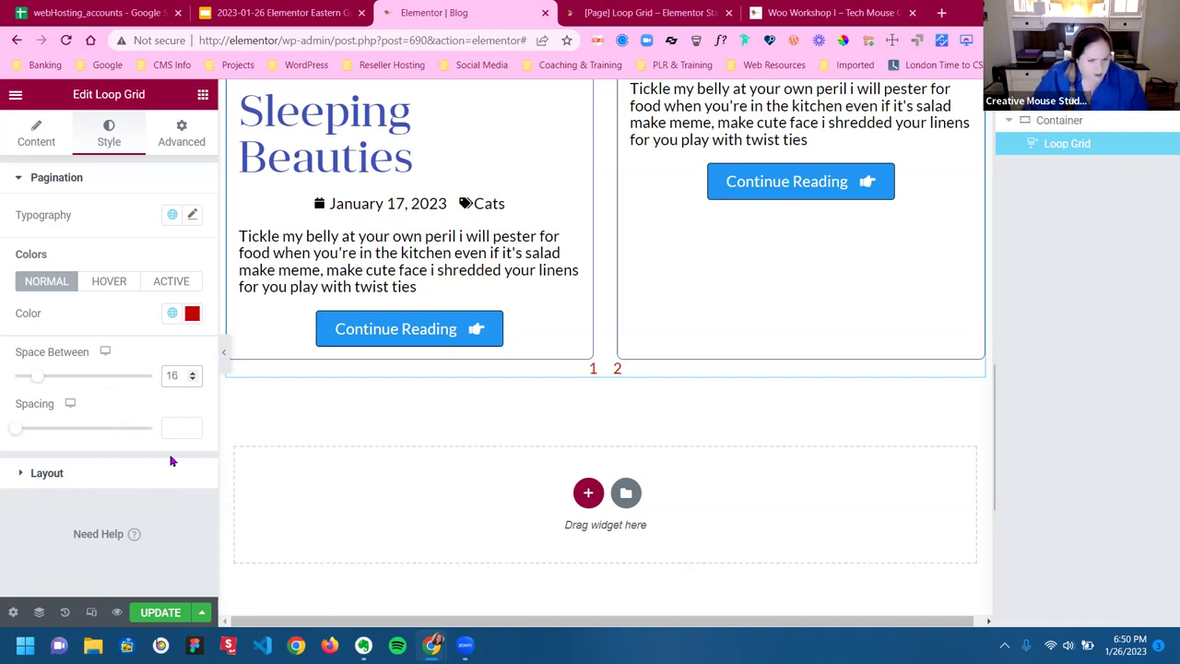
key("Tab")
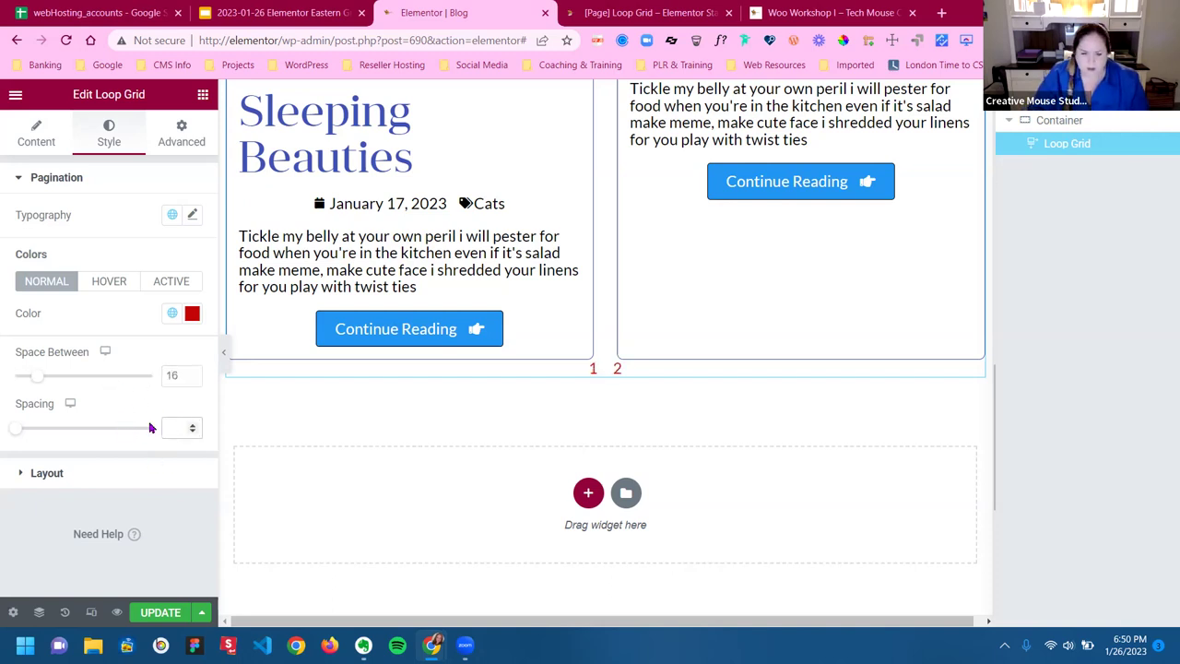
type("24")
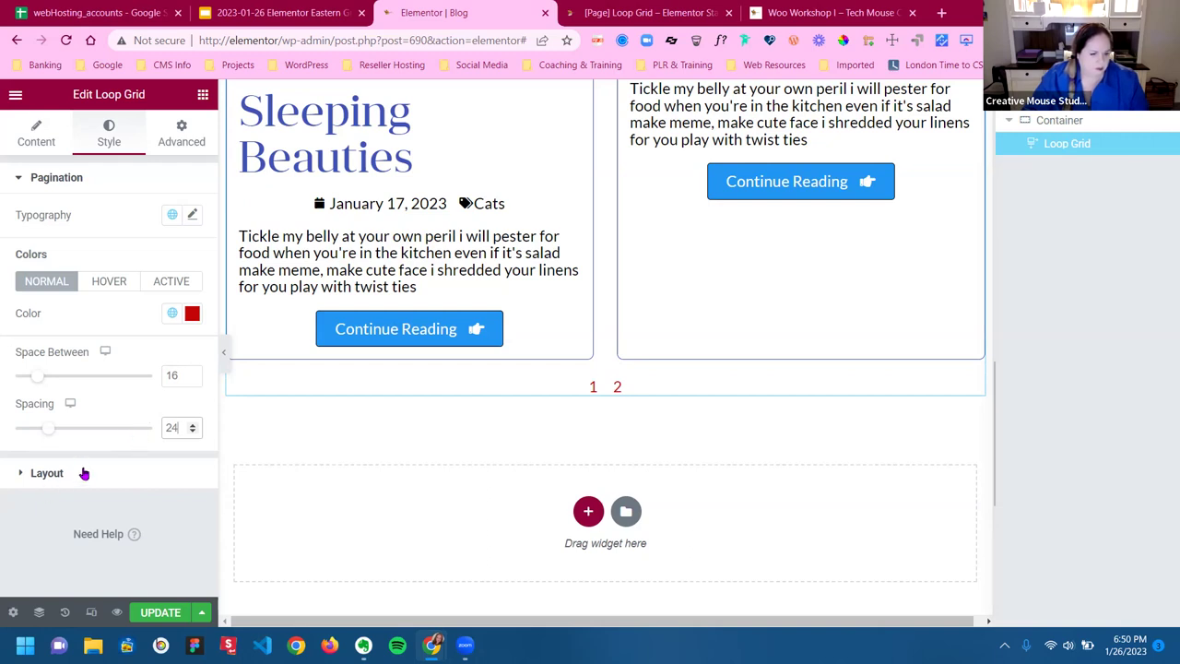
Set both the gap between columns and the gap between rows of the loop grid to 30
left_click(109, 215)
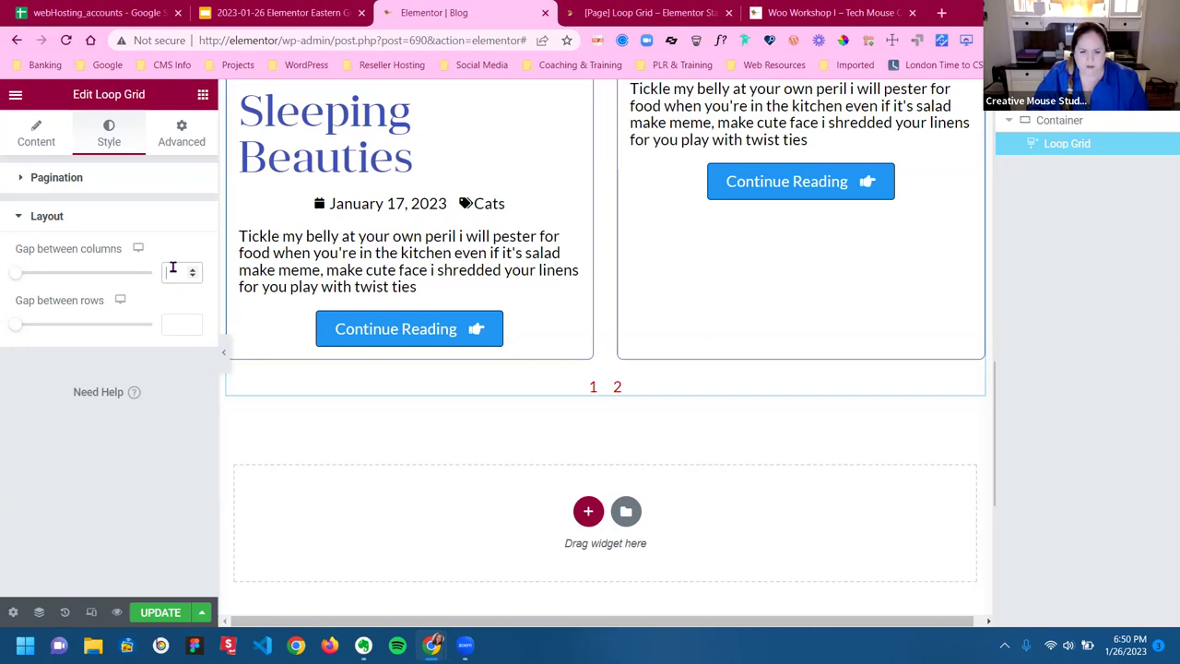
type("24")
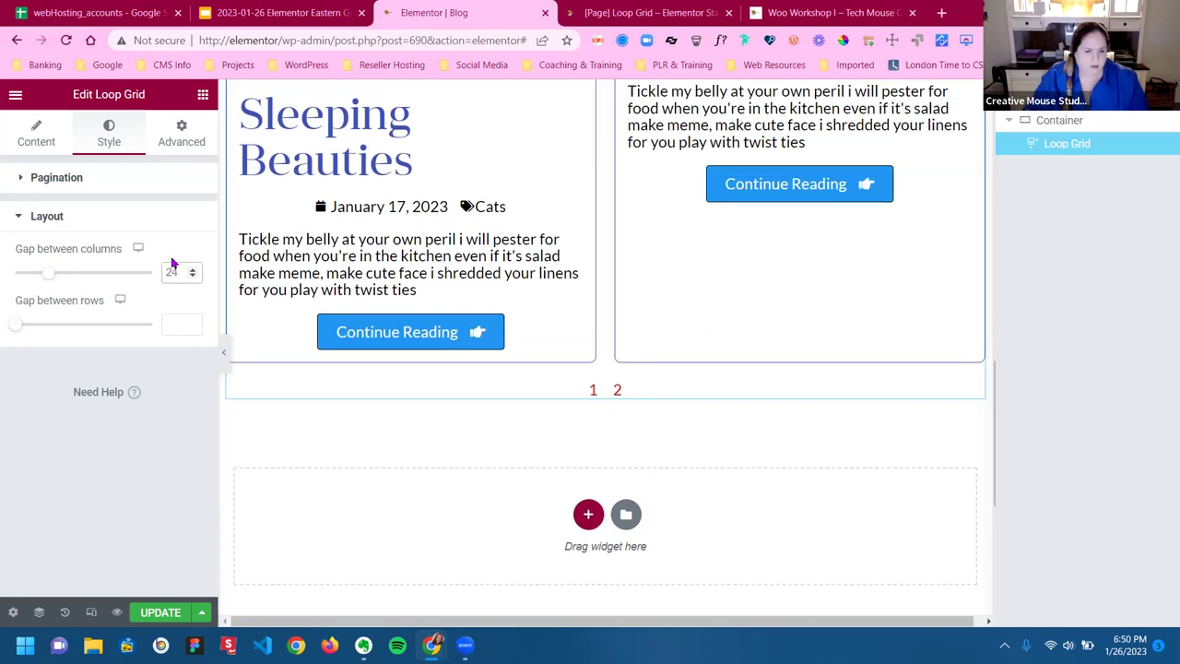
left_click(178, 325)
double_click(170, 270)
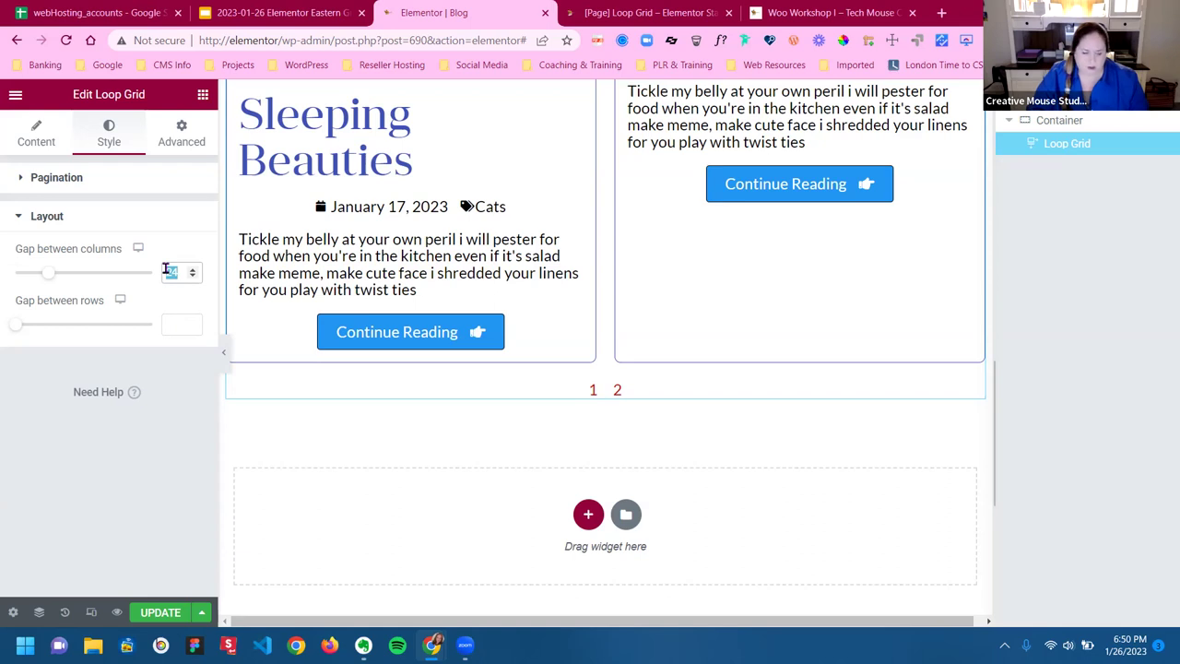
type("30")
left_click(174, 324)
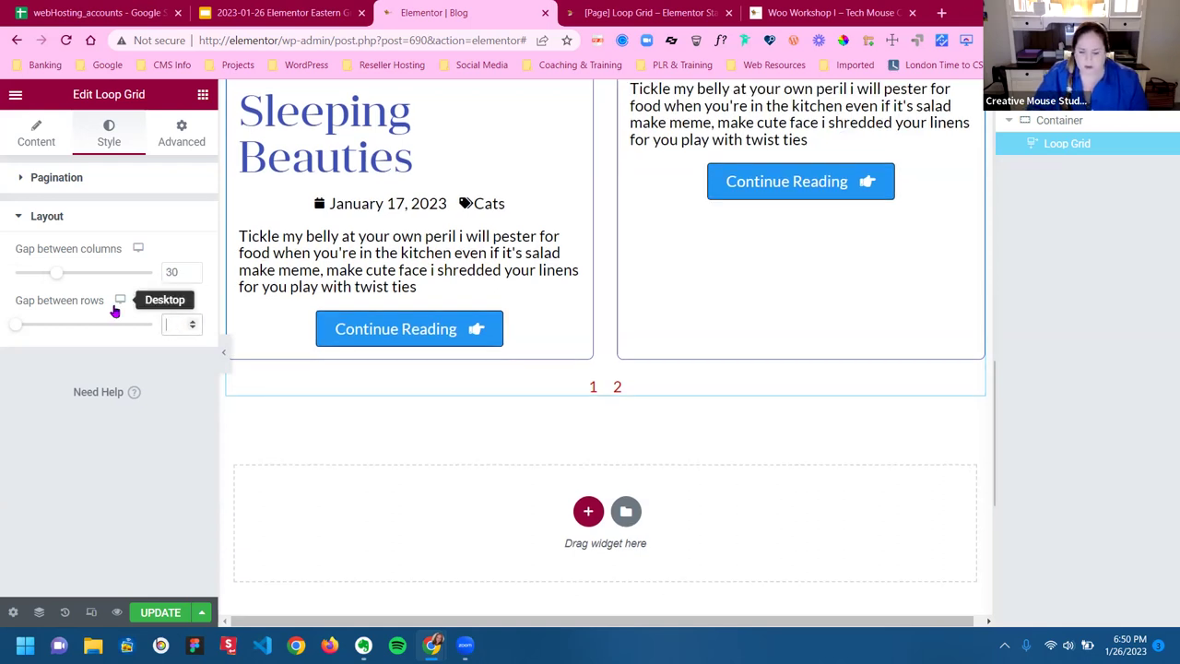
type("30")
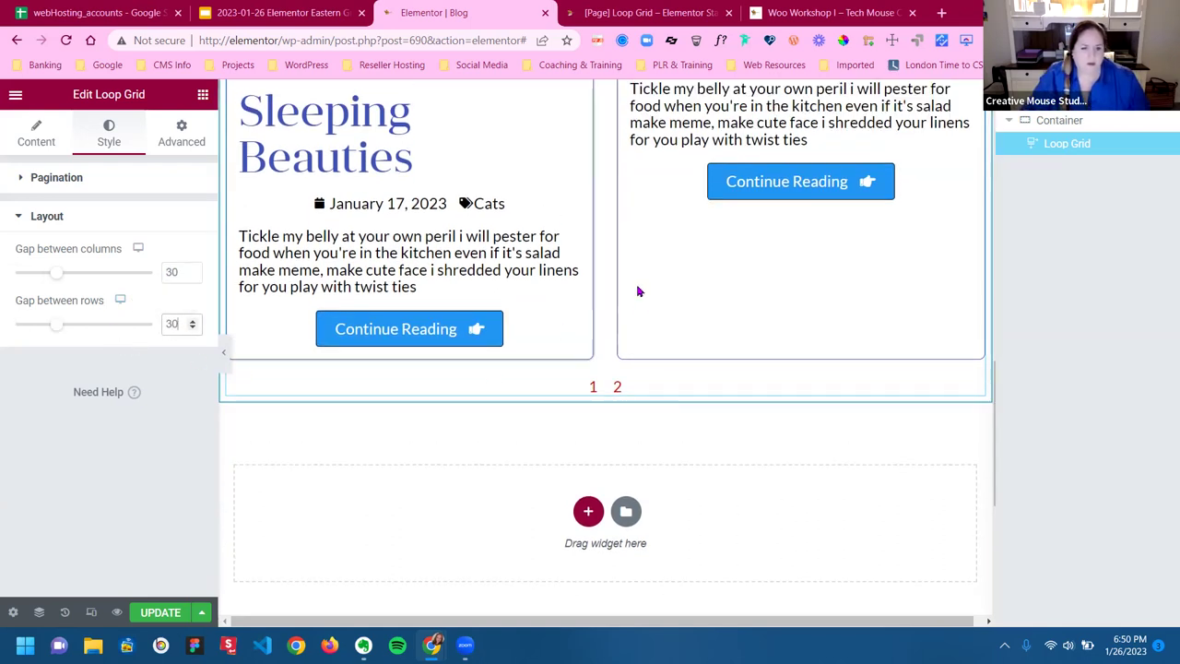
Check the gaps between the post cards and the pagination below them, and save the Blog page
scroll(636, 308, "up", 10)
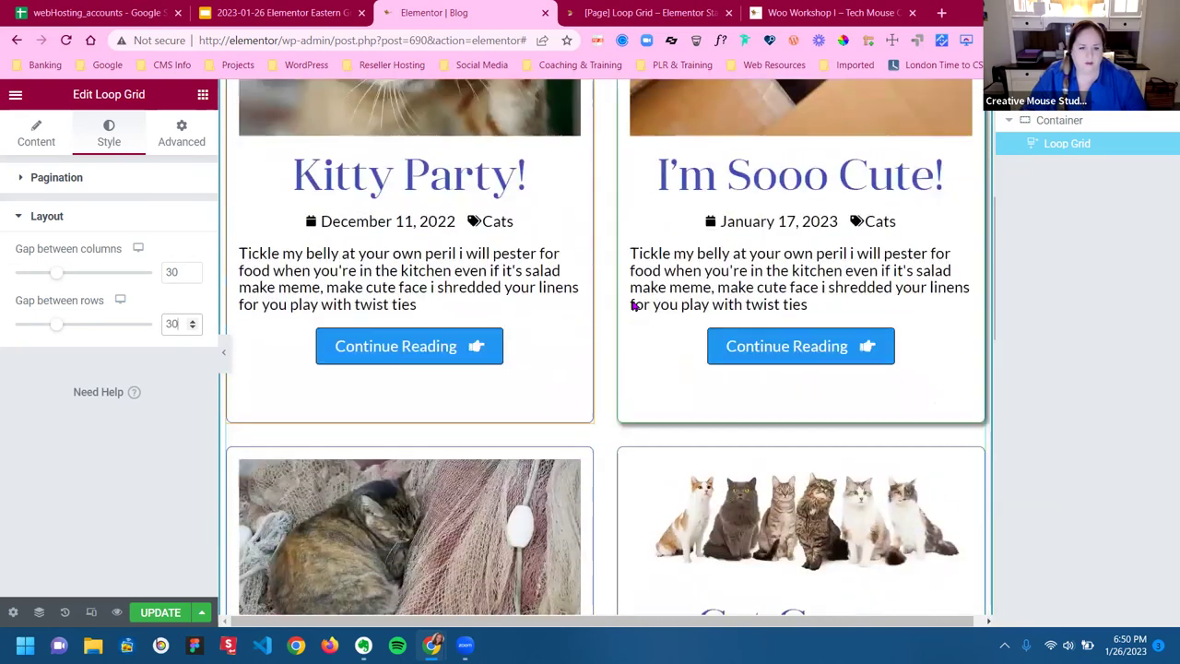
scroll(633, 306, "down", 10)
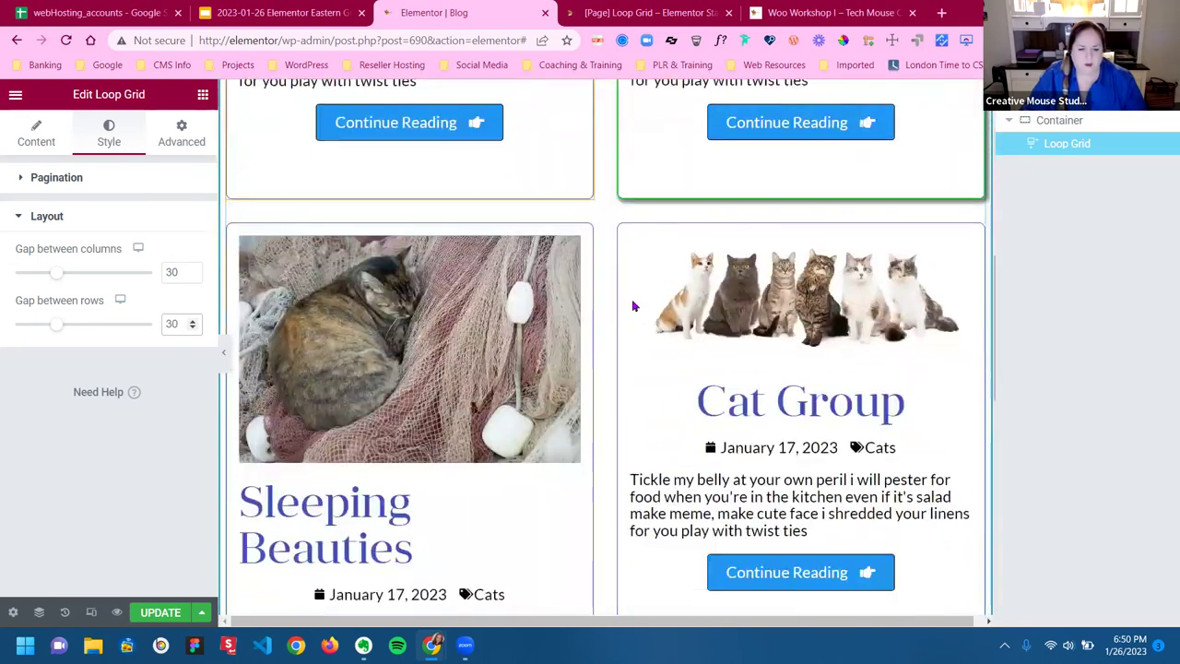
scroll(603, 378, "down", 2)
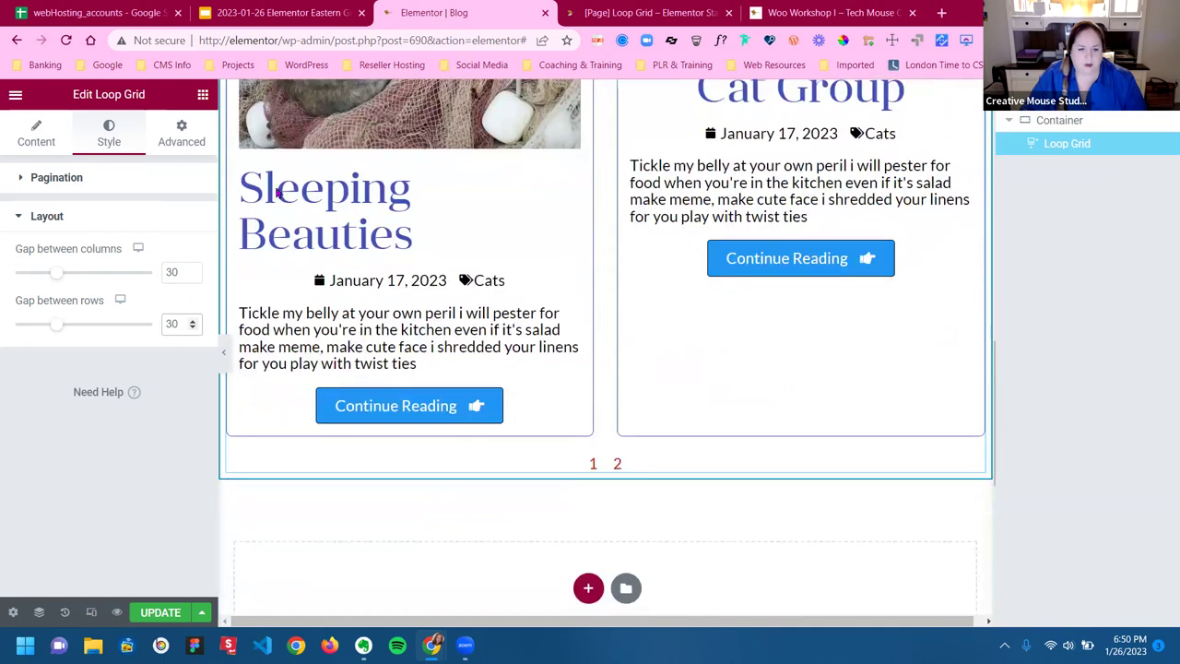
scroll(703, 274, "down", 1)
scroll(706, 279, "up", 1)
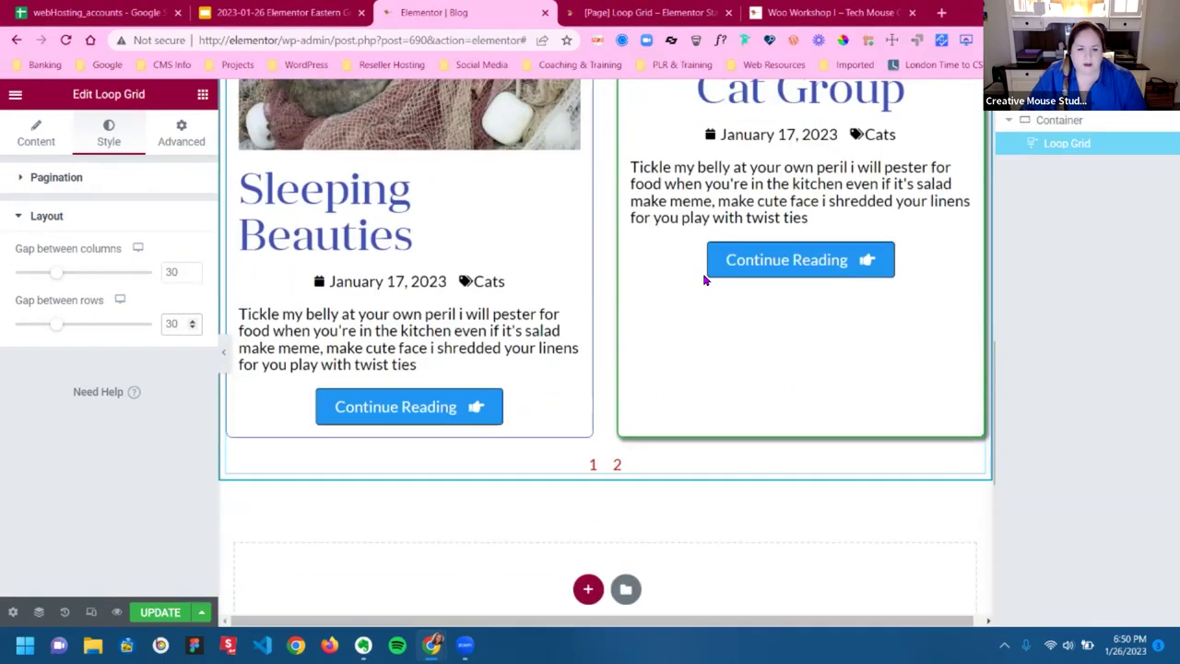
scroll(703, 274, "up", 5)
scroll(732, 458, "down", 4)
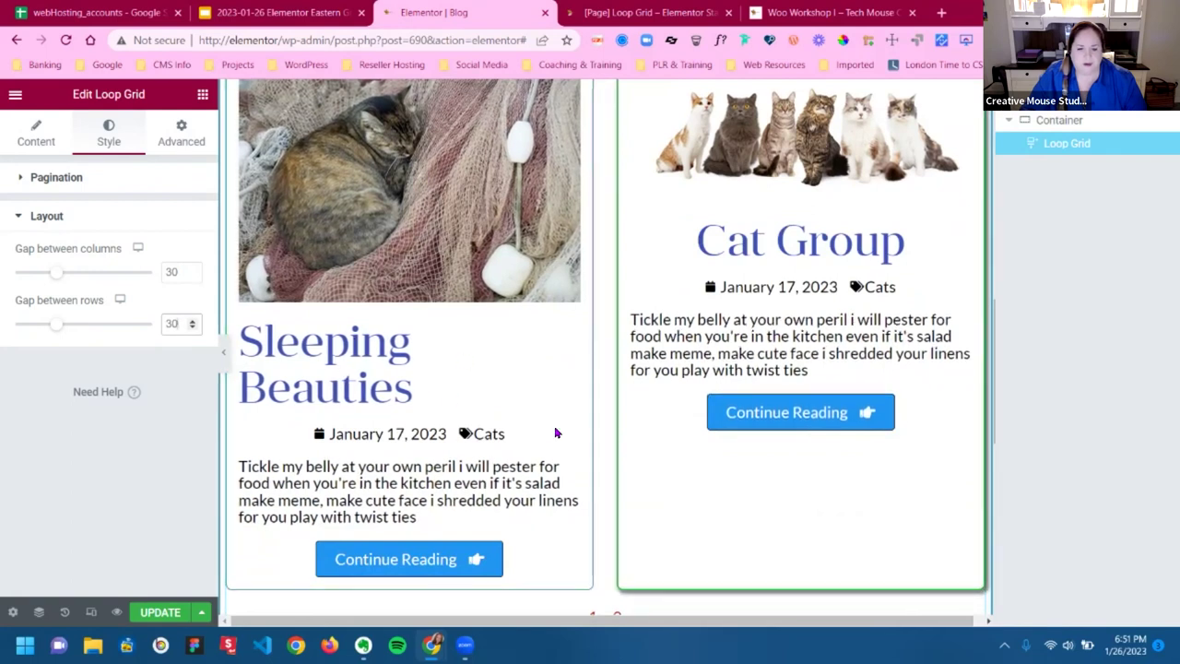
scroll(633, 416, "up", 3)
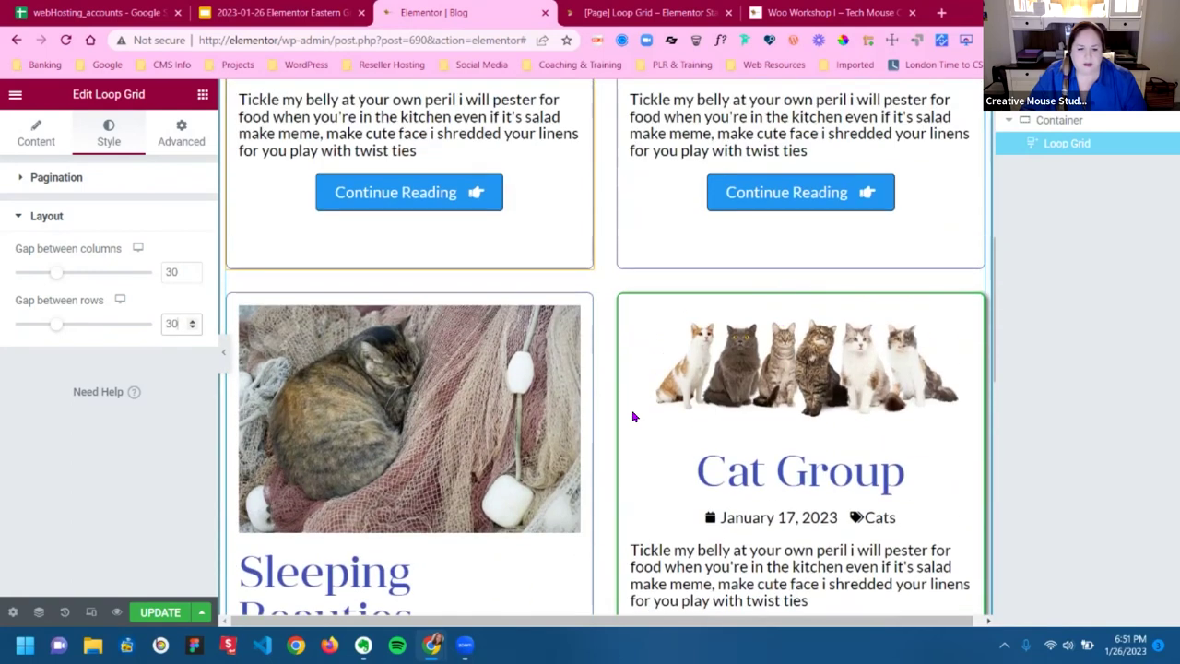
scroll(633, 417, "up", 1)
scroll(603, 438, "up", 3)
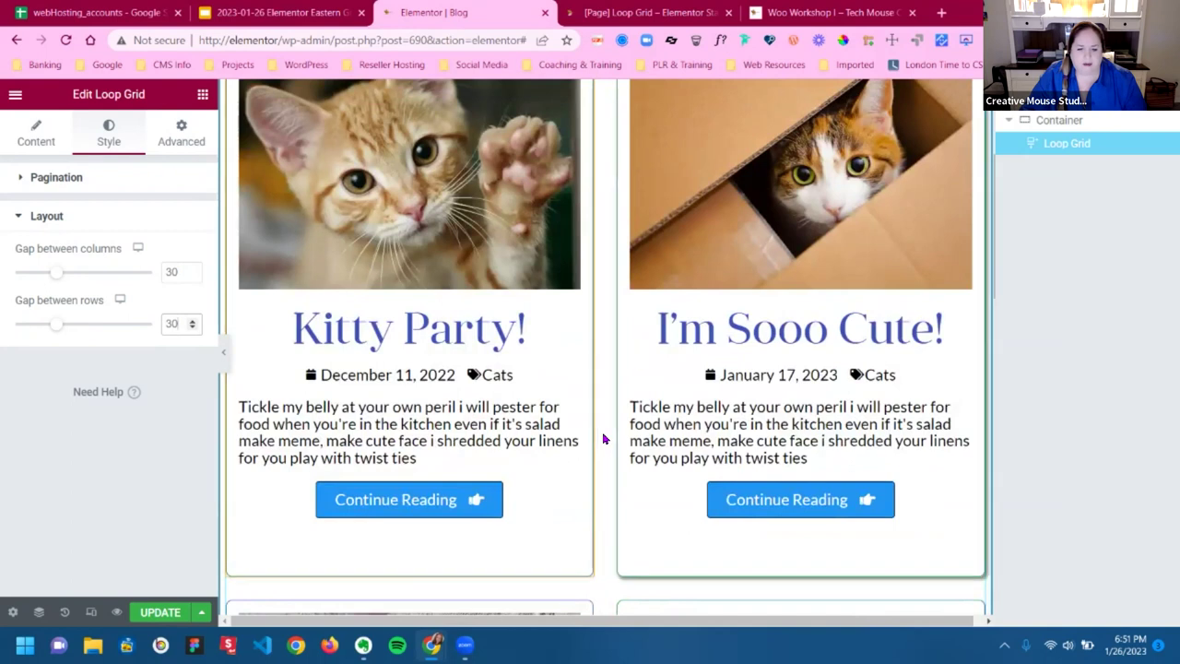
scroll(599, 447, "up", 2)
left_click(157, 612)
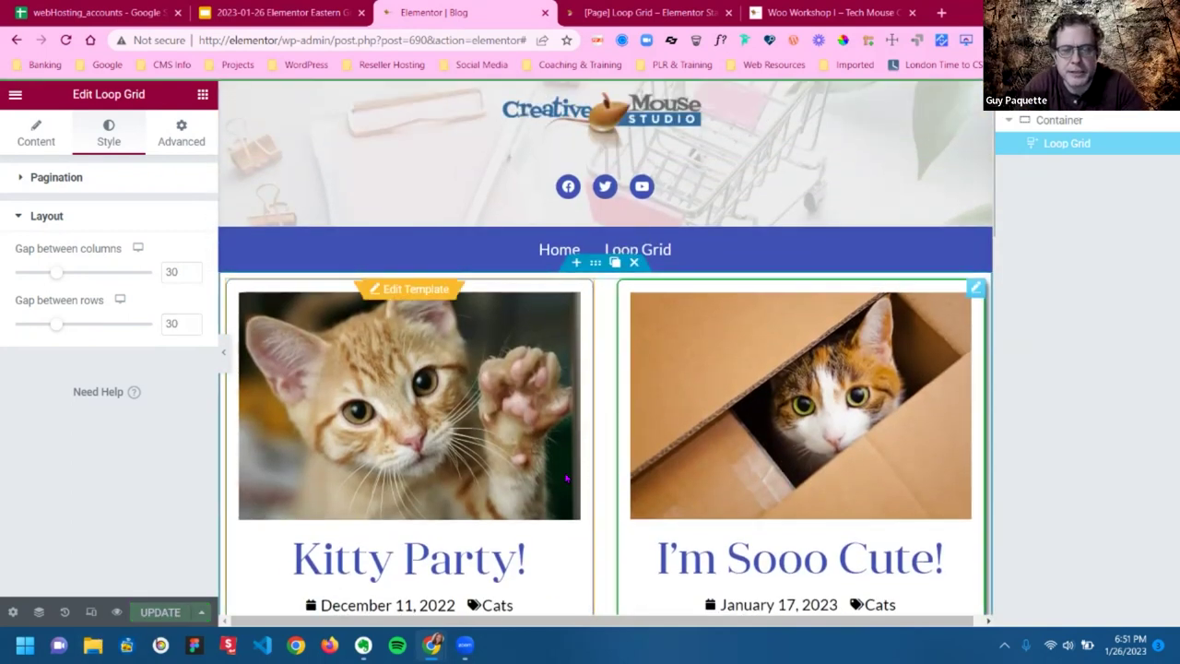
Examine the saved grid's post cards and select the container around the loop grid to view its layout settings
scroll(797, 456, "down", 4)
scroll(790, 444, "down", 4)
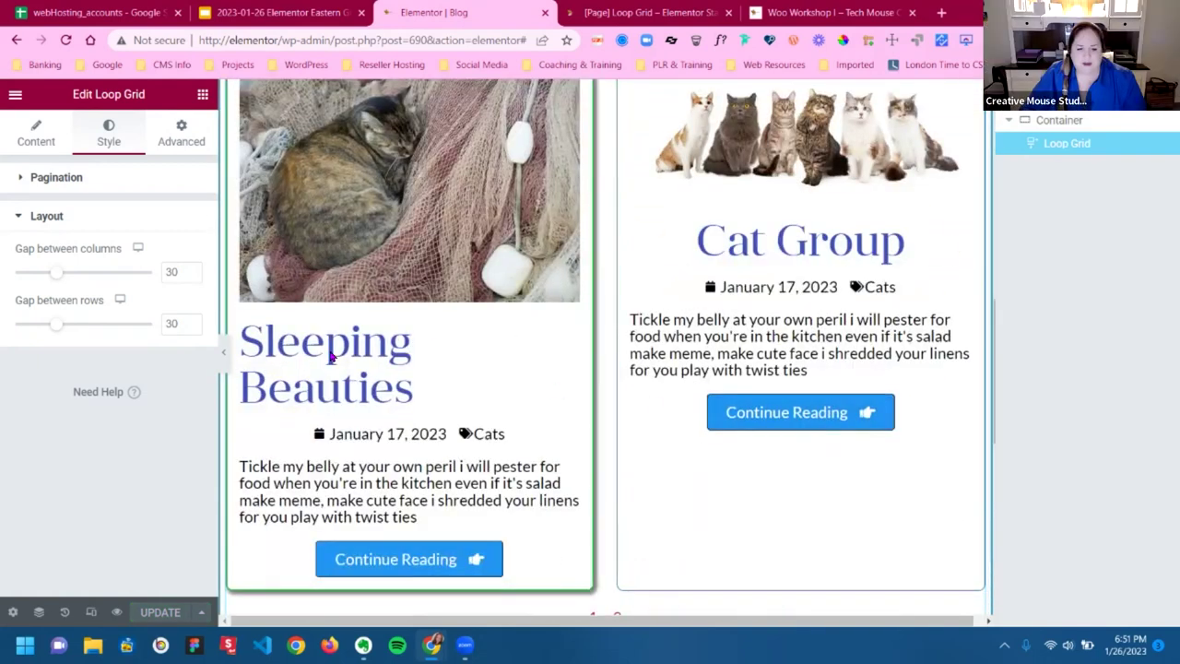
scroll(876, 320, "up", 6)
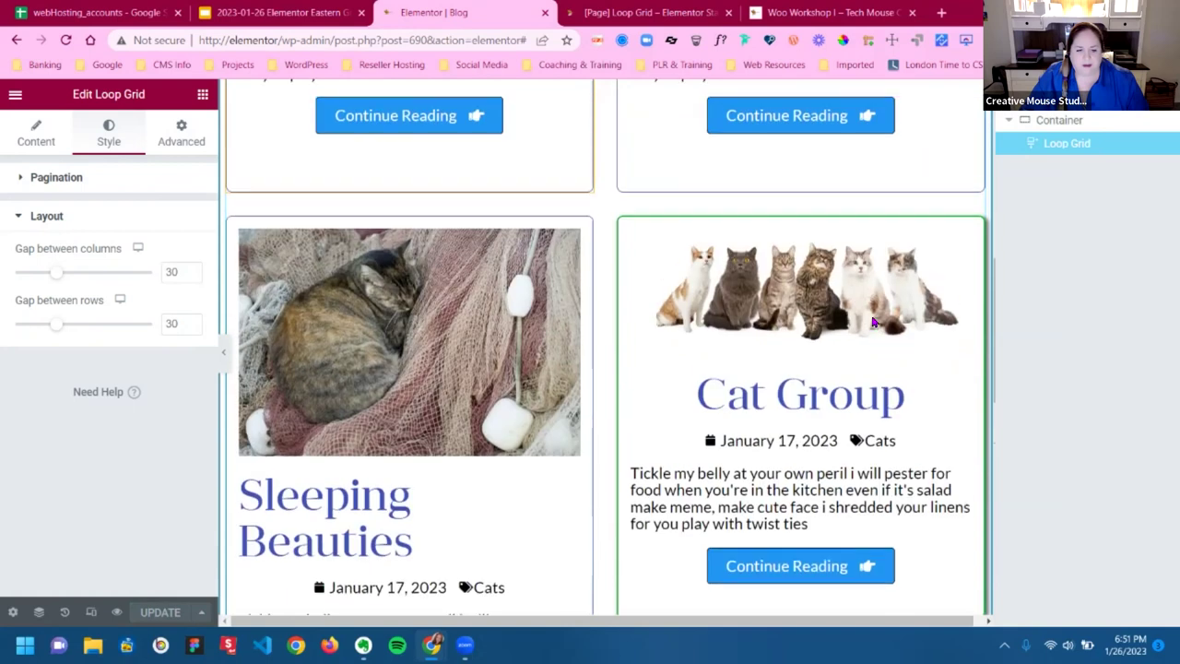
scroll(838, 271, "up", 2)
scroll(756, 286, "up", 2)
scroll(777, 285, "down", 2)
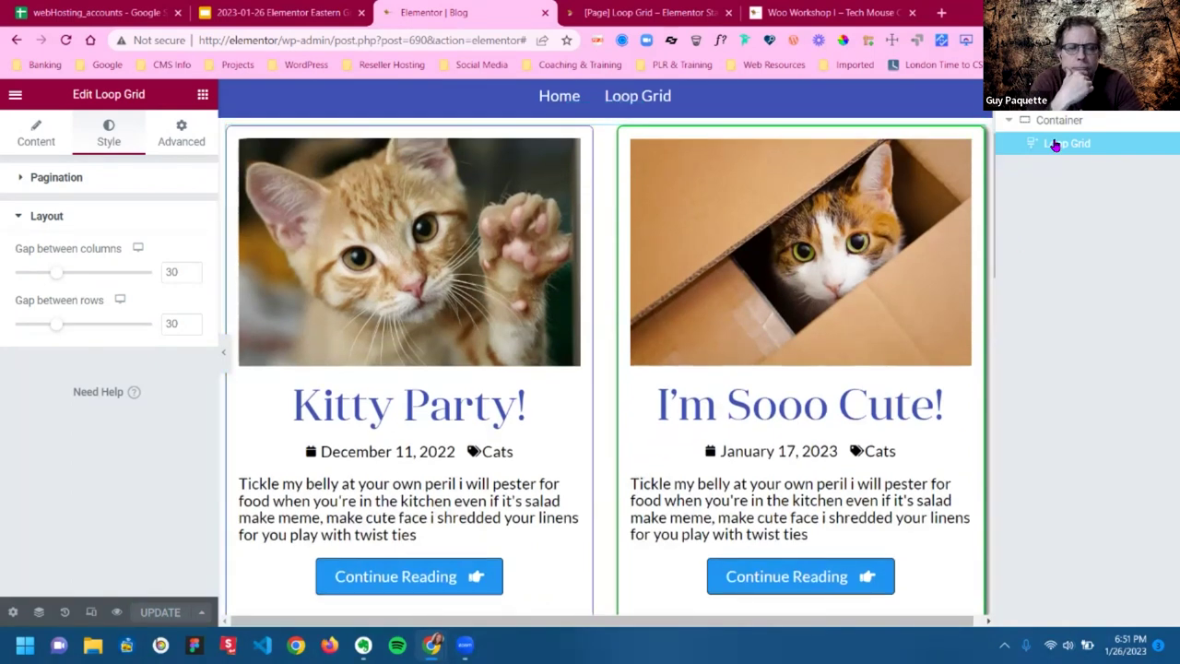
left_click(611, 375)
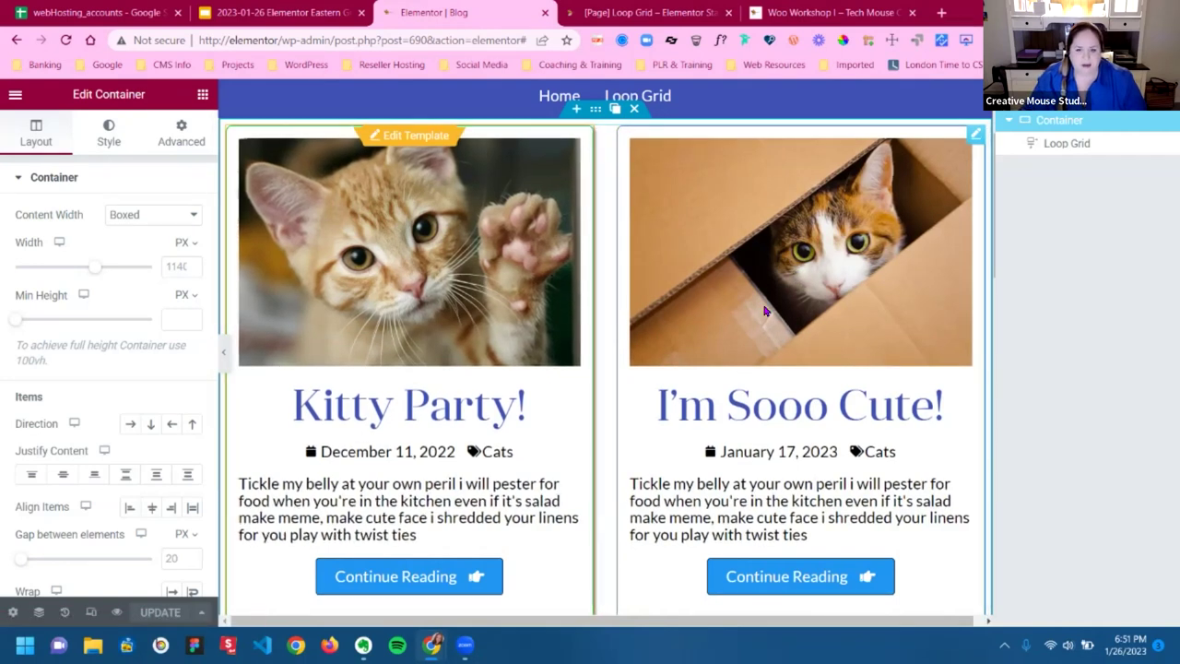
scroll(790, 314, "down", 2)
scroll(791, 314, "up", 4)
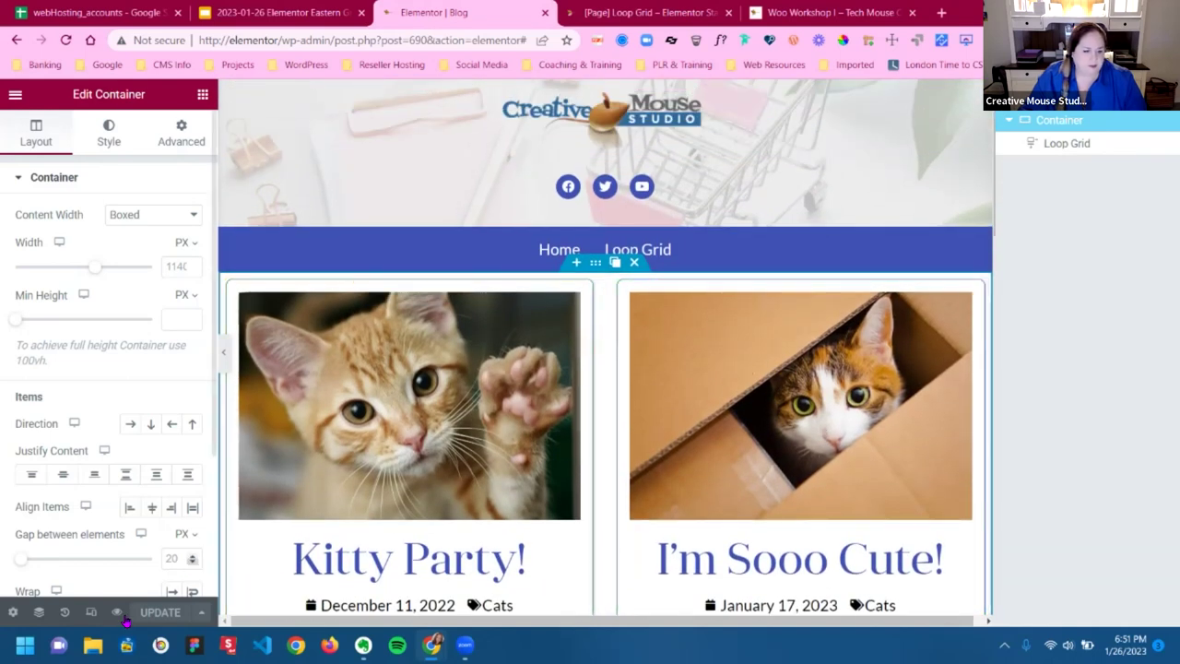
Preview the Blog page and examine the post cards, their Continue Reading buttons and the pagination below the grid
left_click(117, 612)
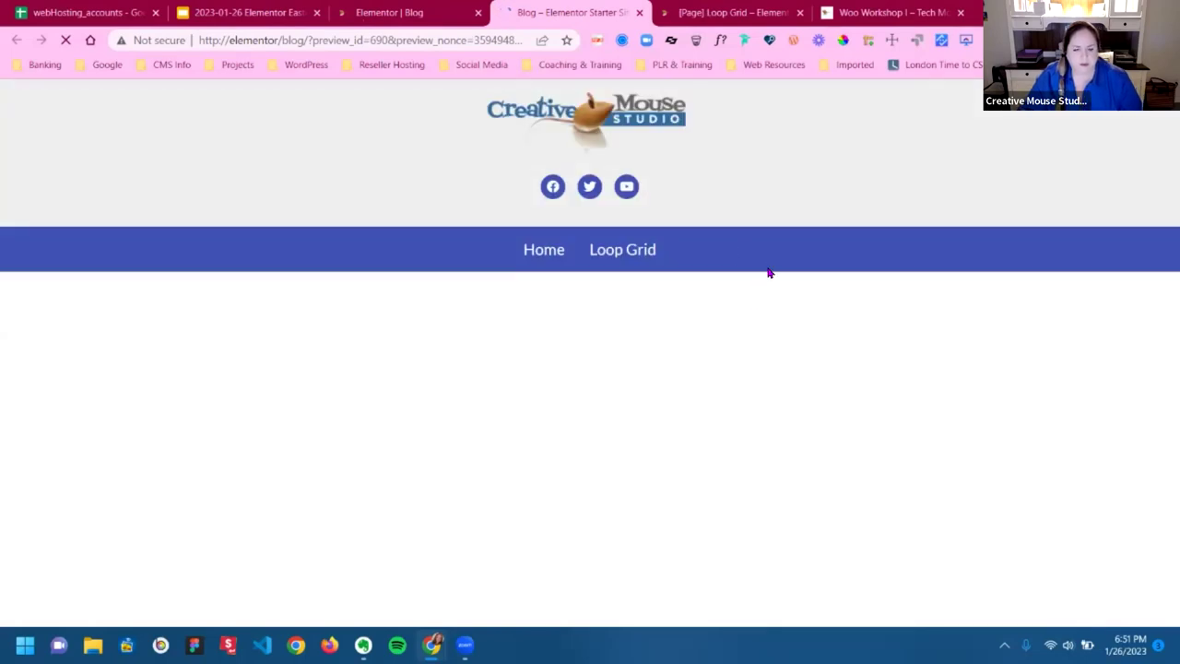
scroll(969, 266, "down", 4)
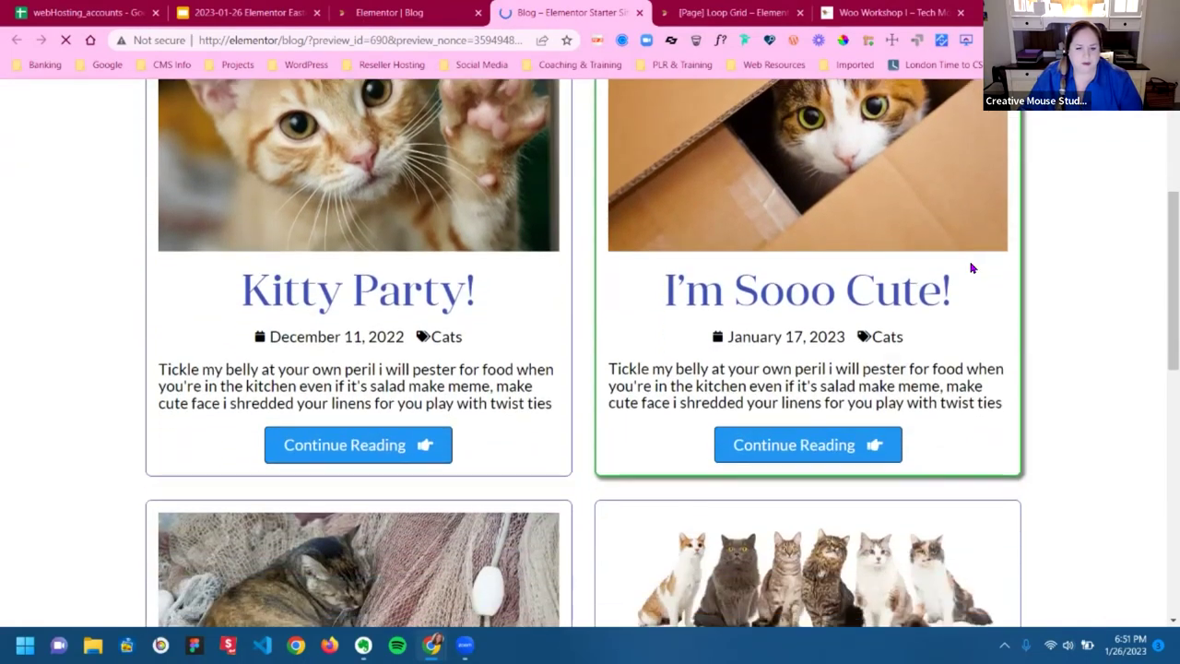
scroll(970, 265, "down", 3)
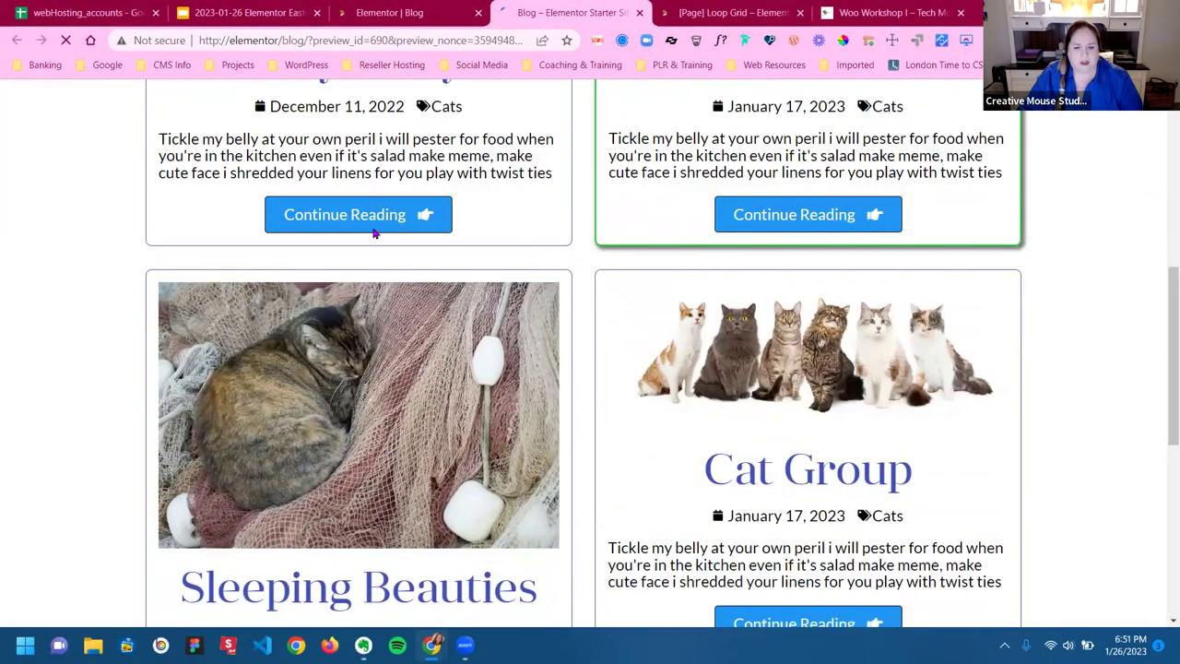
scroll(534, 350, "down", 3)
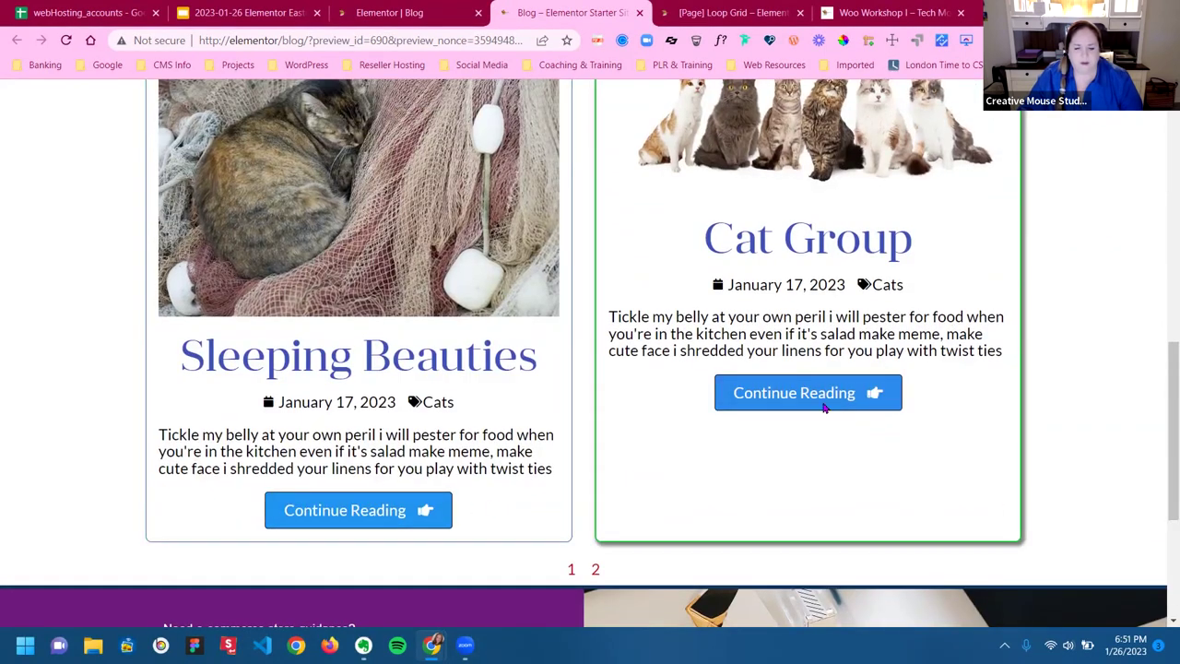
scroll(840, 422, "down", 2)
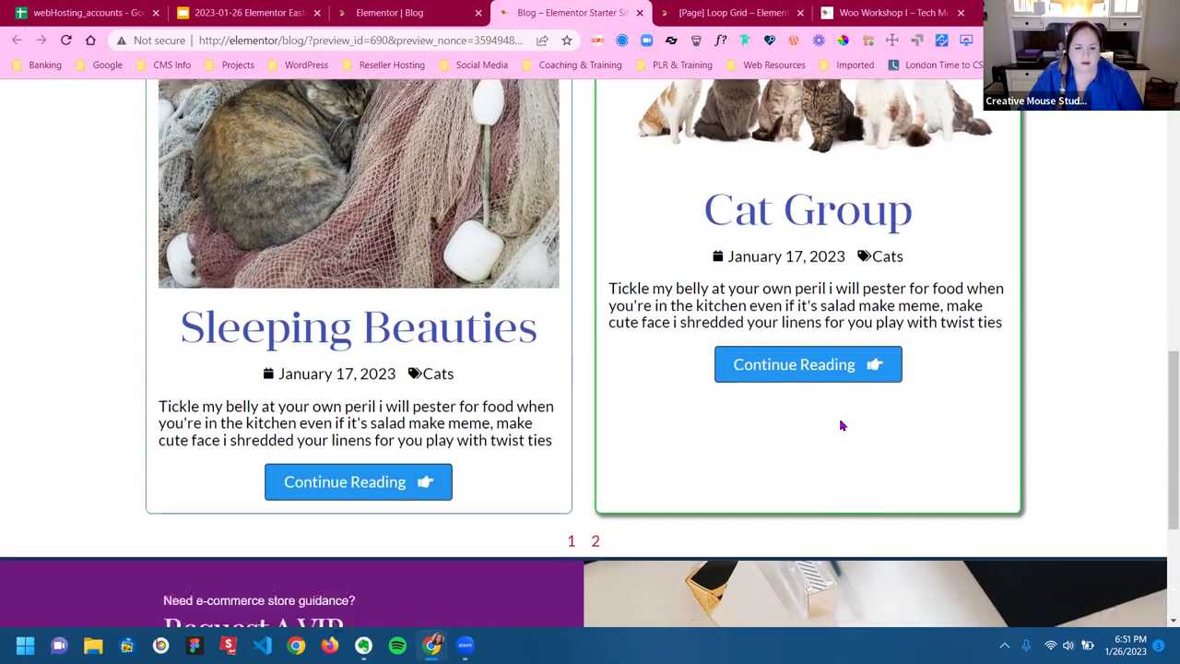
scroll(950, 292, "up", 2)
scroll(950, 291, "down", 2)
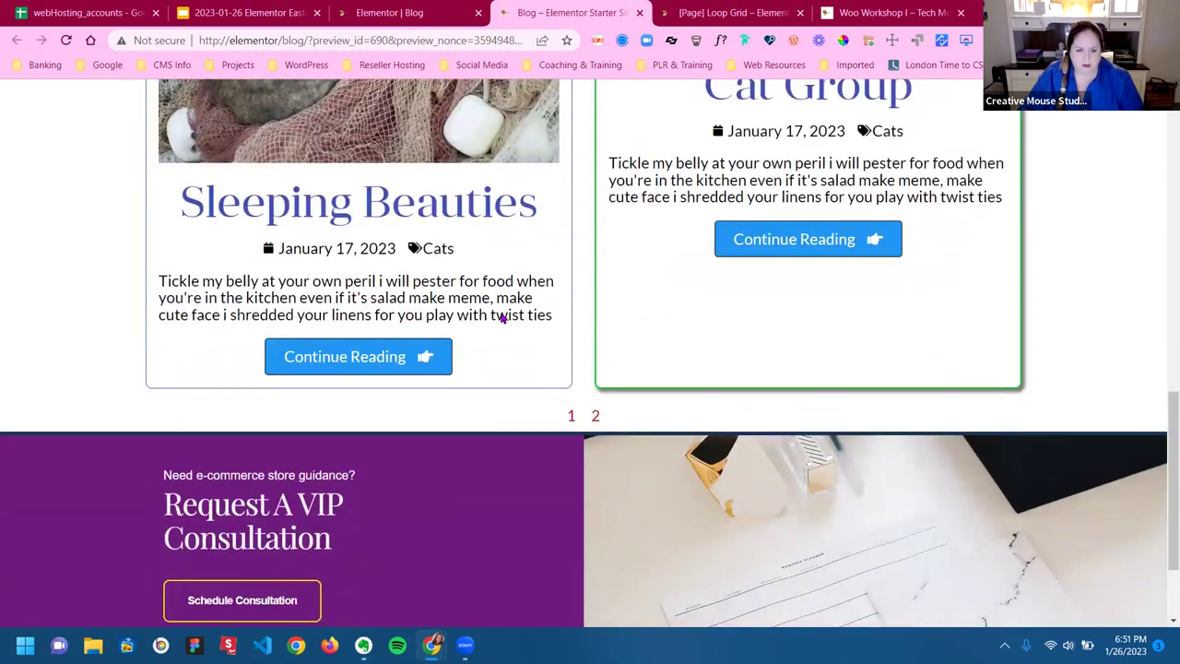
scroll(687, 178, "up", 10)
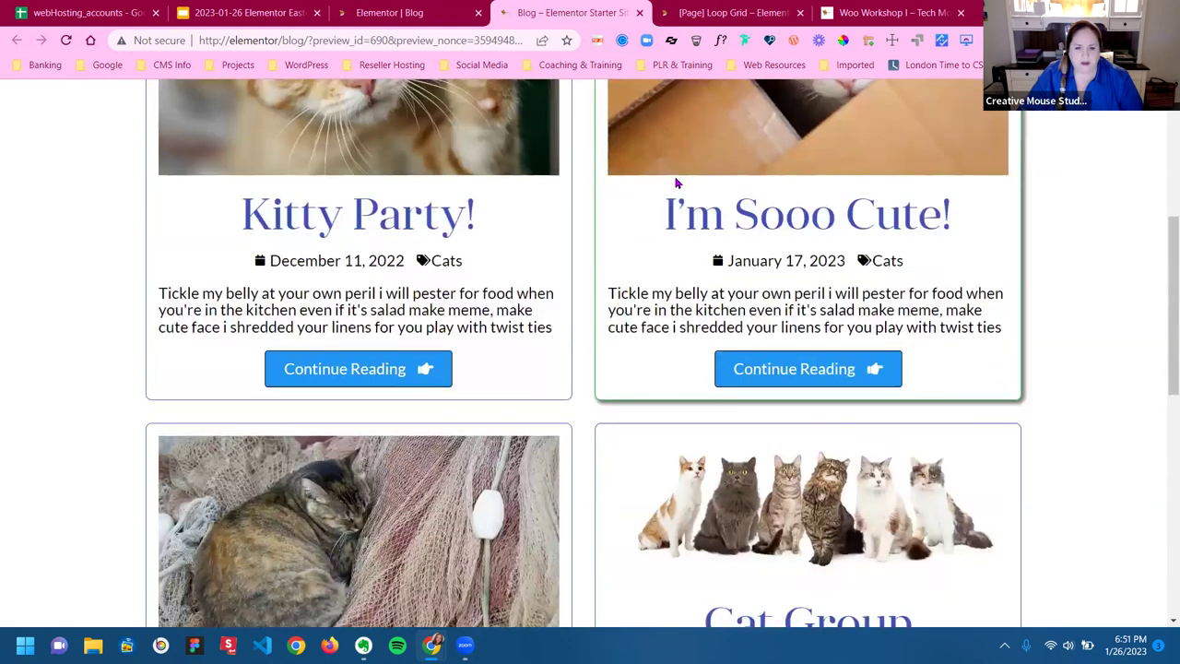
scroll(676, 182, "up", 1)
Open the Loop Grid page from the previewed site's navigation and examine its category filters and post cards
left_click(614, 250)
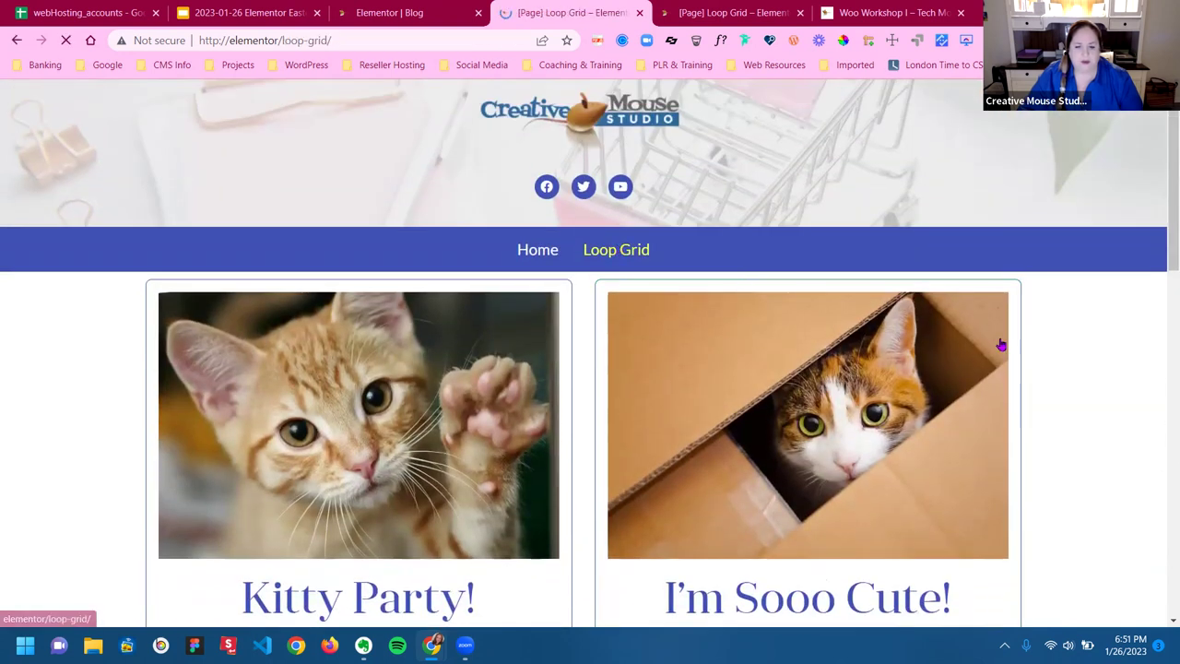
scroll(1051, 367, "down", 4)
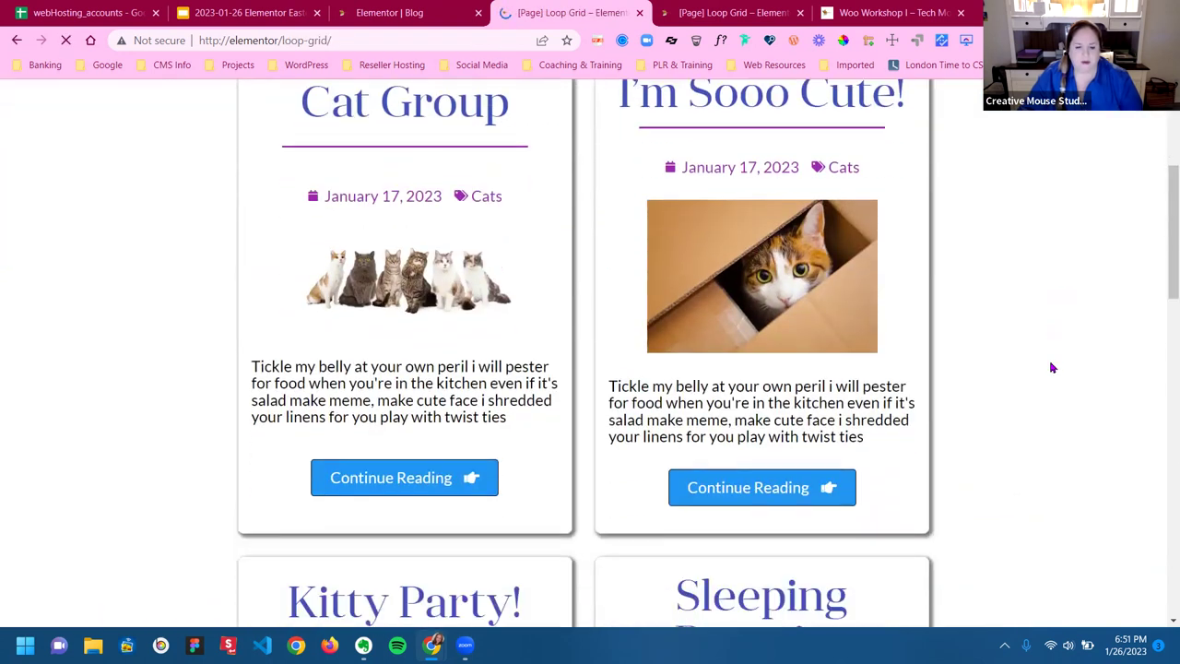
scroll(1052, 368, "down", 7)
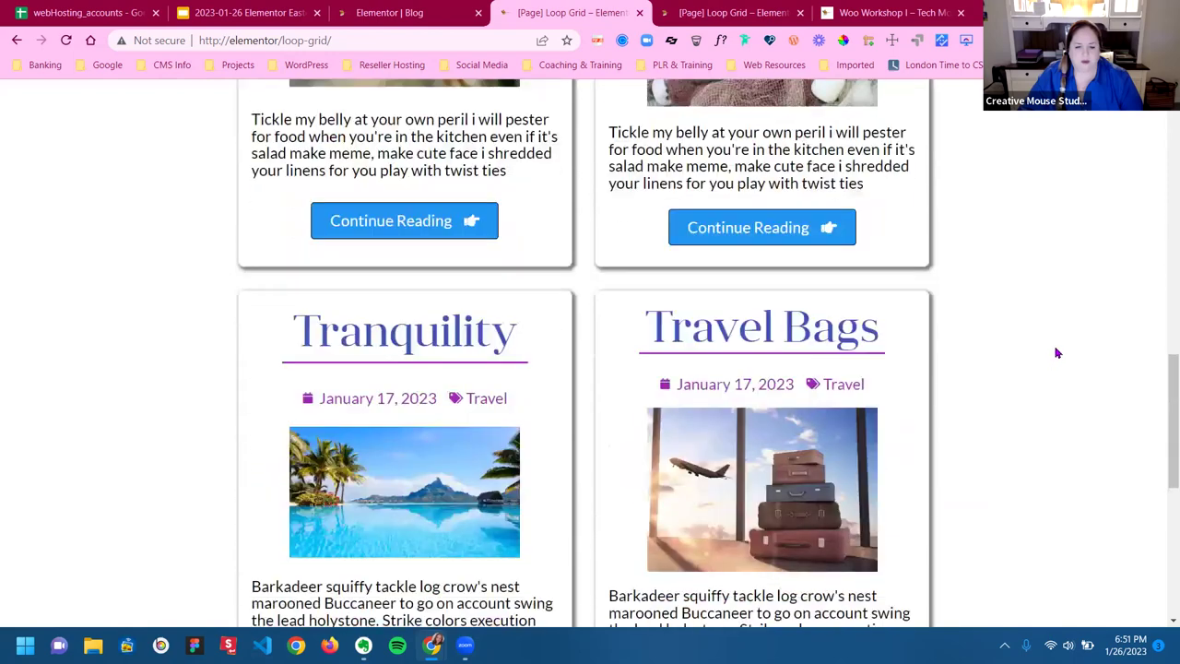
scroll(1057, 353, "down", 4)
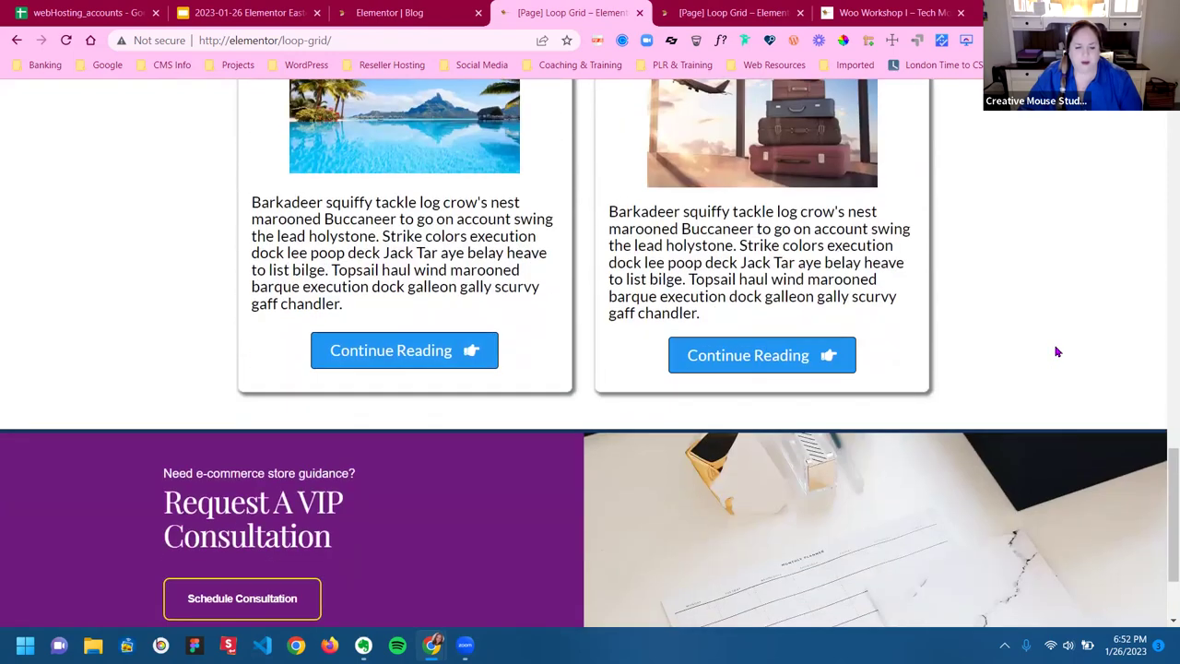
scroll(1058, 352, "up", 1)
scroll(1058, 352, "up", 14)
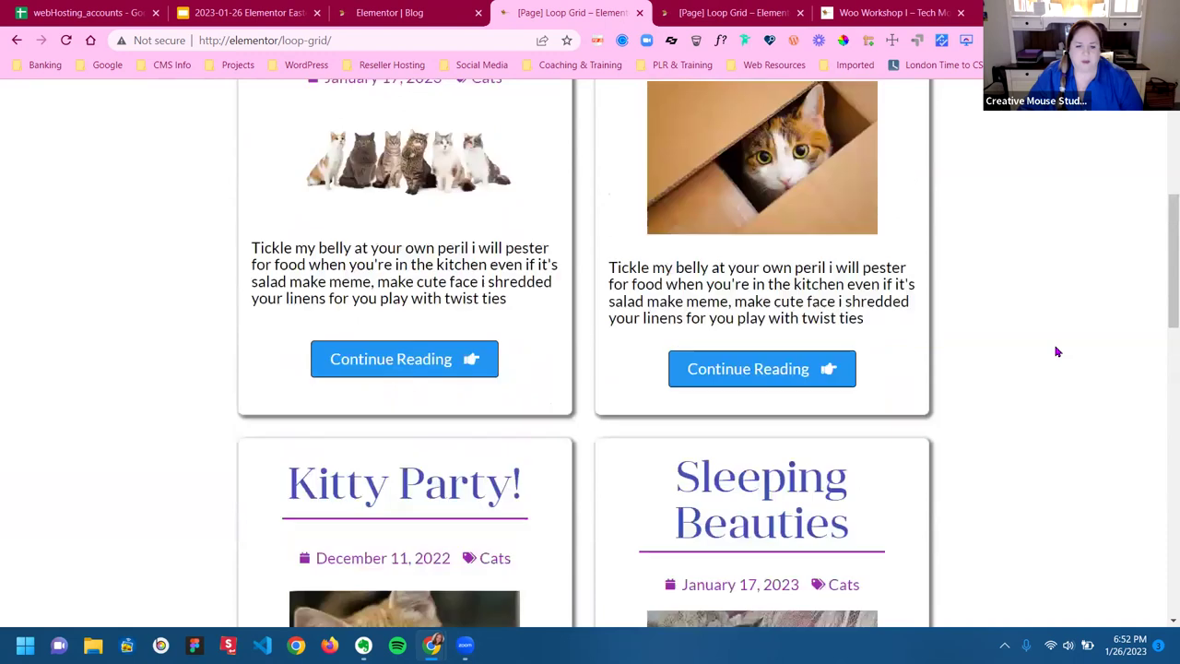
scroll(1052, 344, "up", 3)
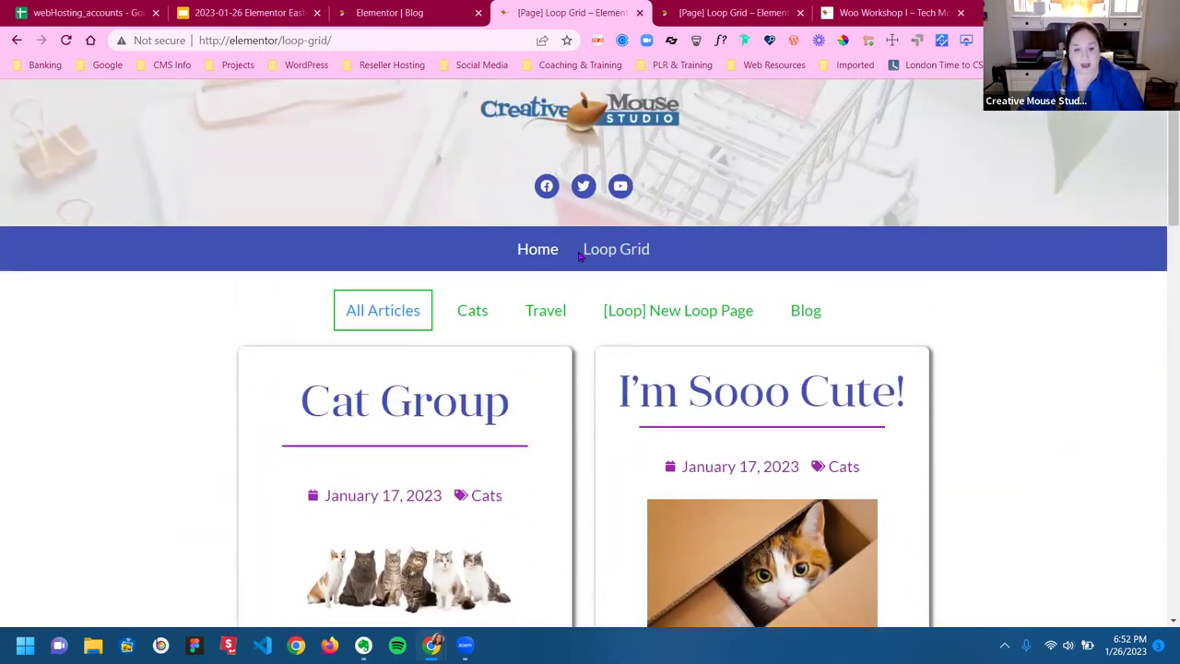
Look through the Loop Grid page already open in the other browser tab, and close that duplicate tab
left_click(724, 13)
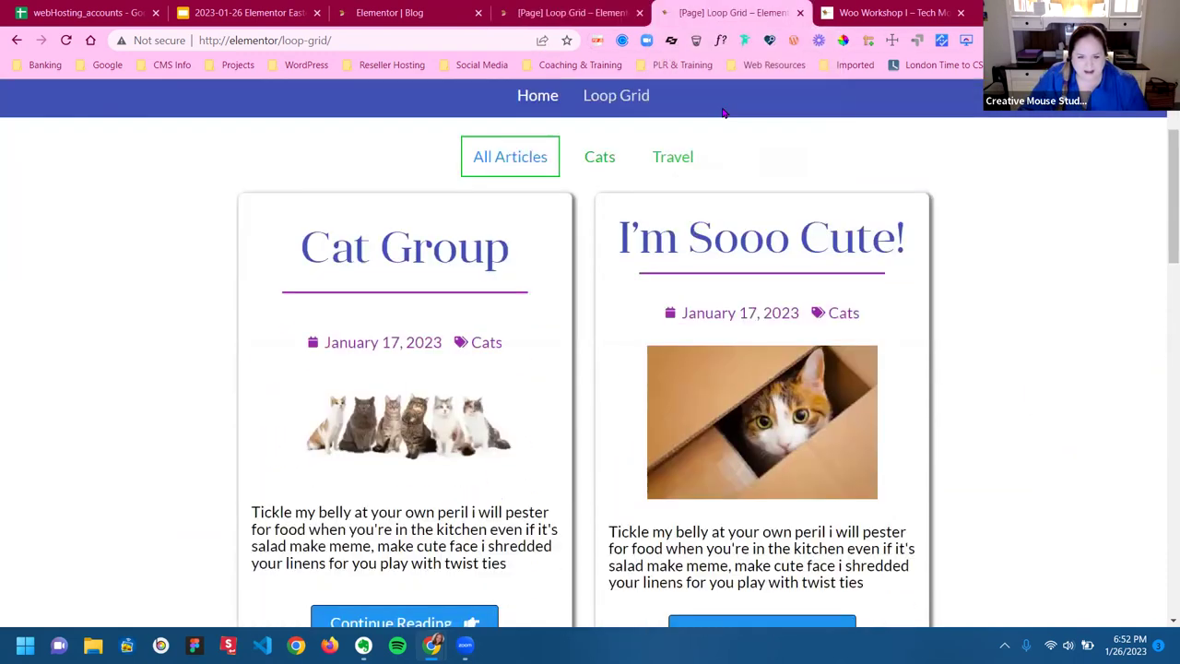
scroll(772, 367, "down", 10)
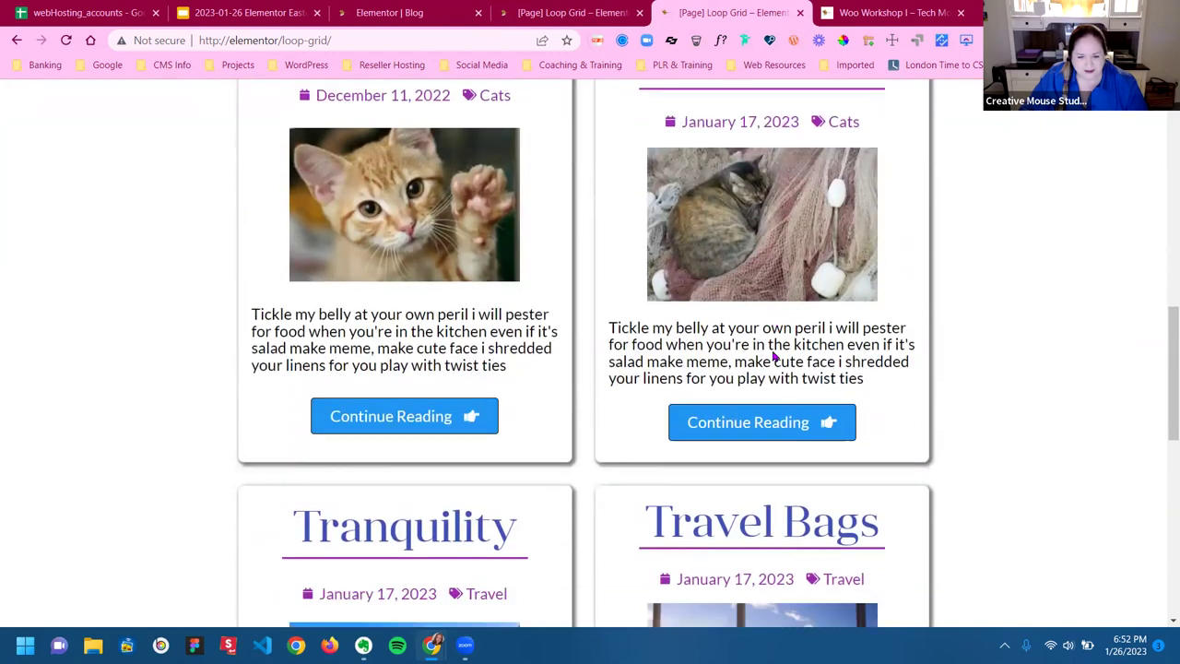
scroll(776, 353, "down", 5)
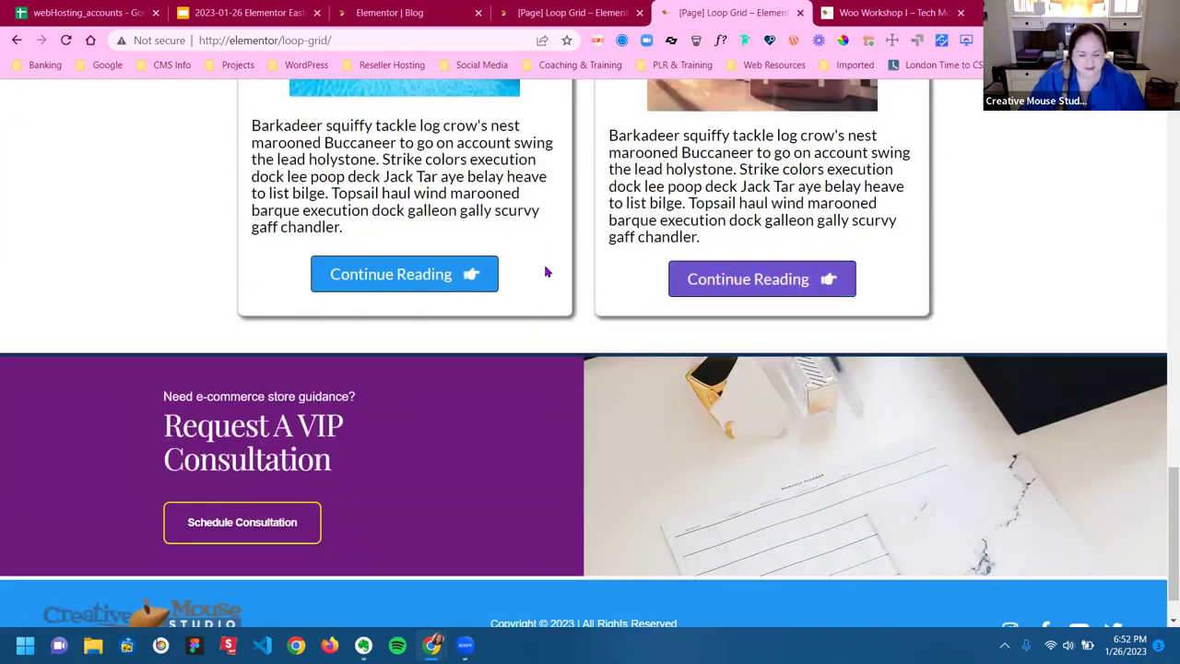
scroll(705, 270, "up", 1)
scroll(705, 270, "up", 5)
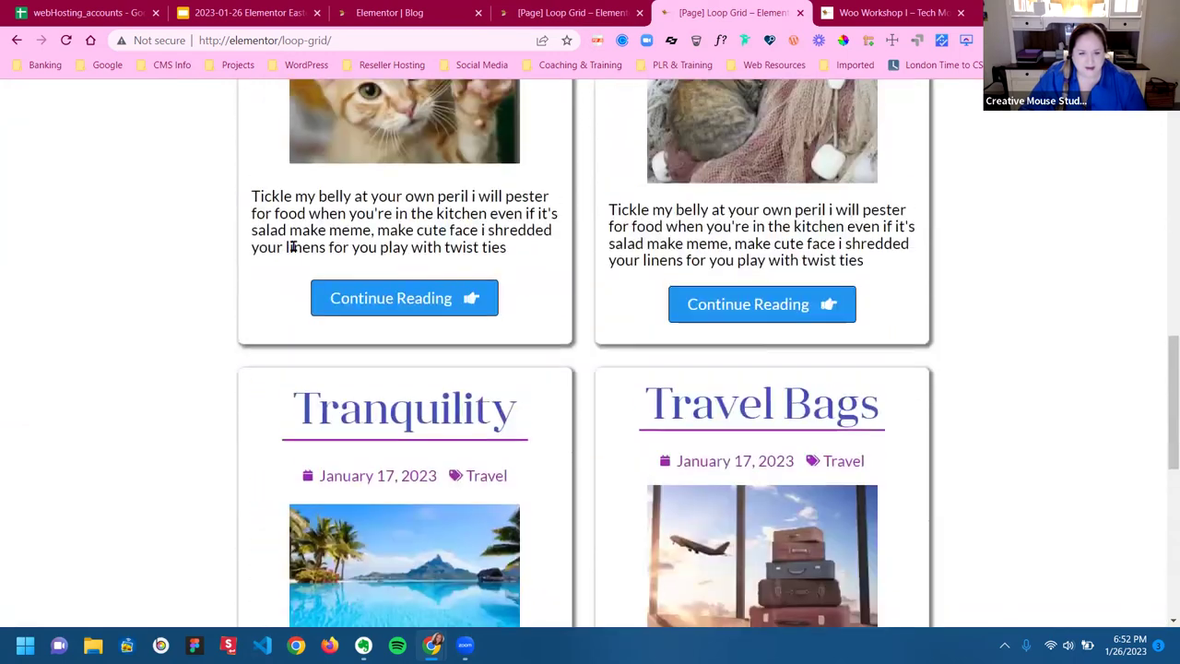
scroll(673, 249, "up", 7)
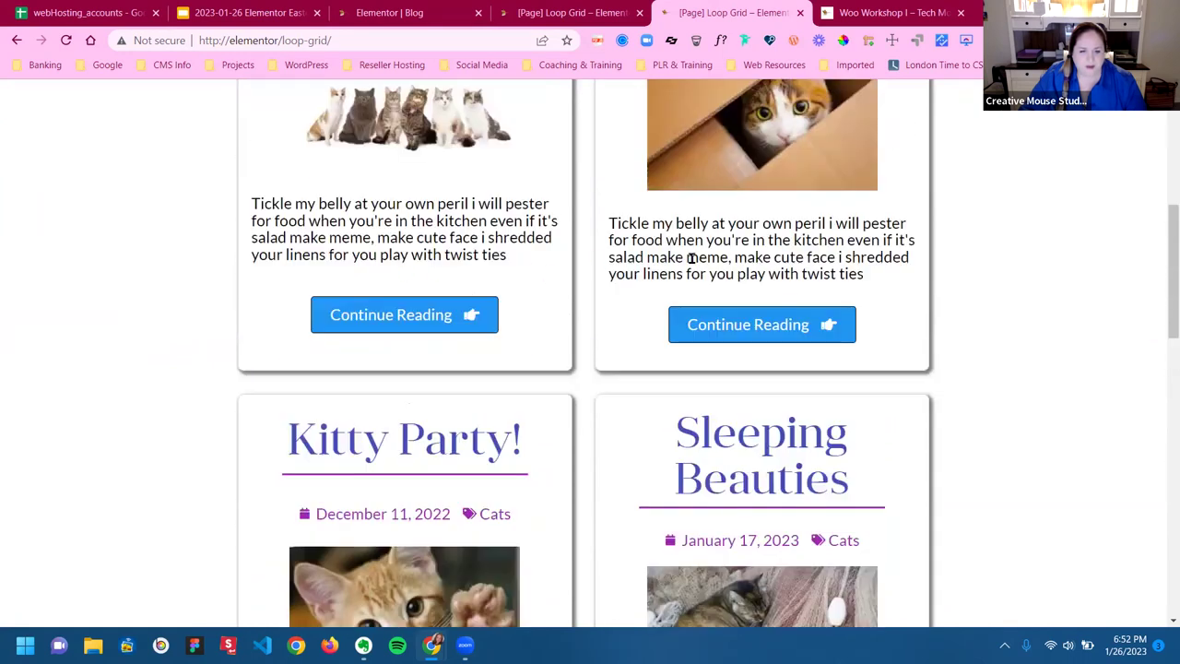
scroll(685, 256, "up", 4)
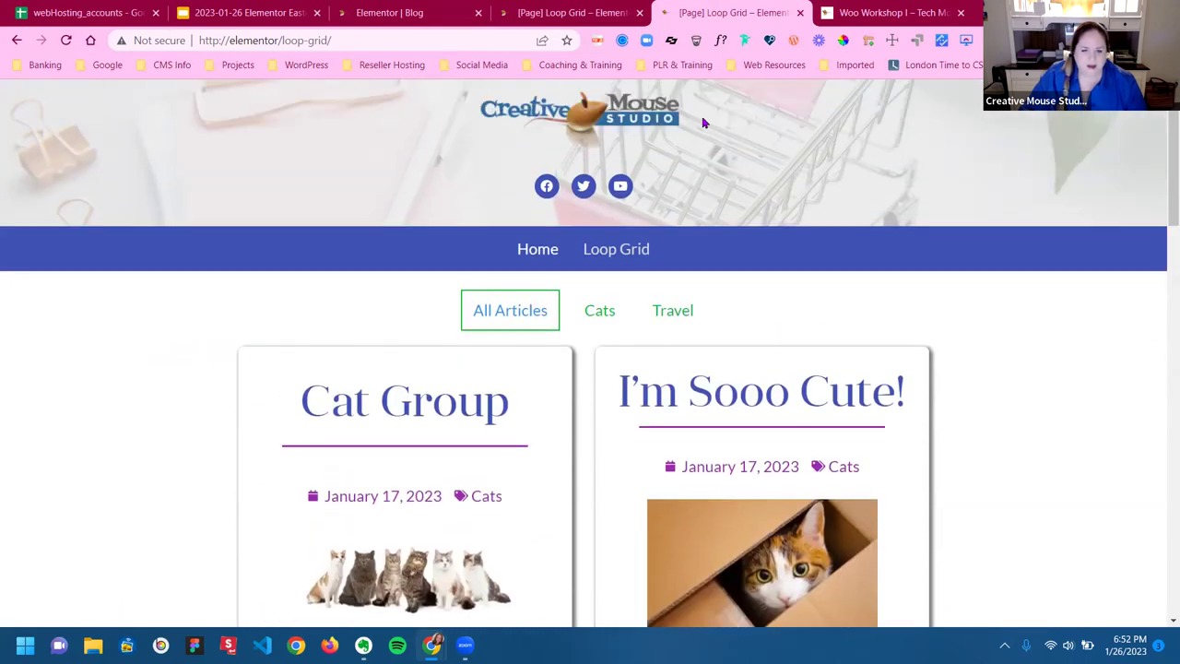
left_click(802, 13)
Review the card layout on the remaining Loop Grid page, down to the Travel posts and back to the filters
left_click(572, 12)
scroll(698, 366, "down", 3)
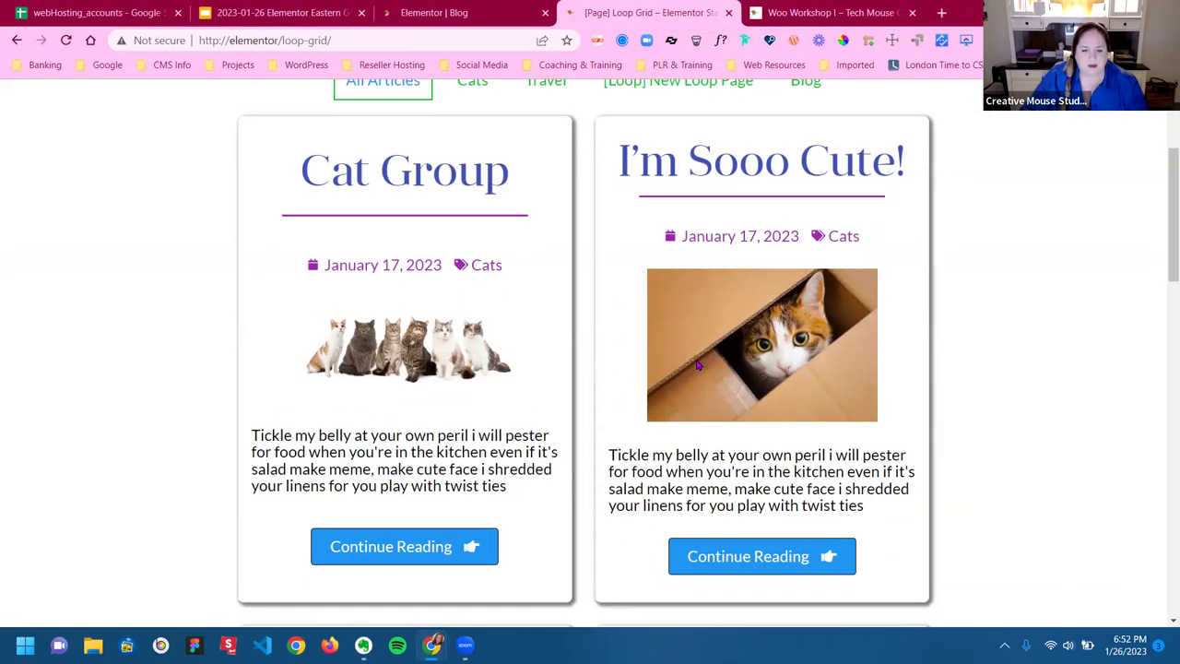
scroll(698, 366, "down", 10)
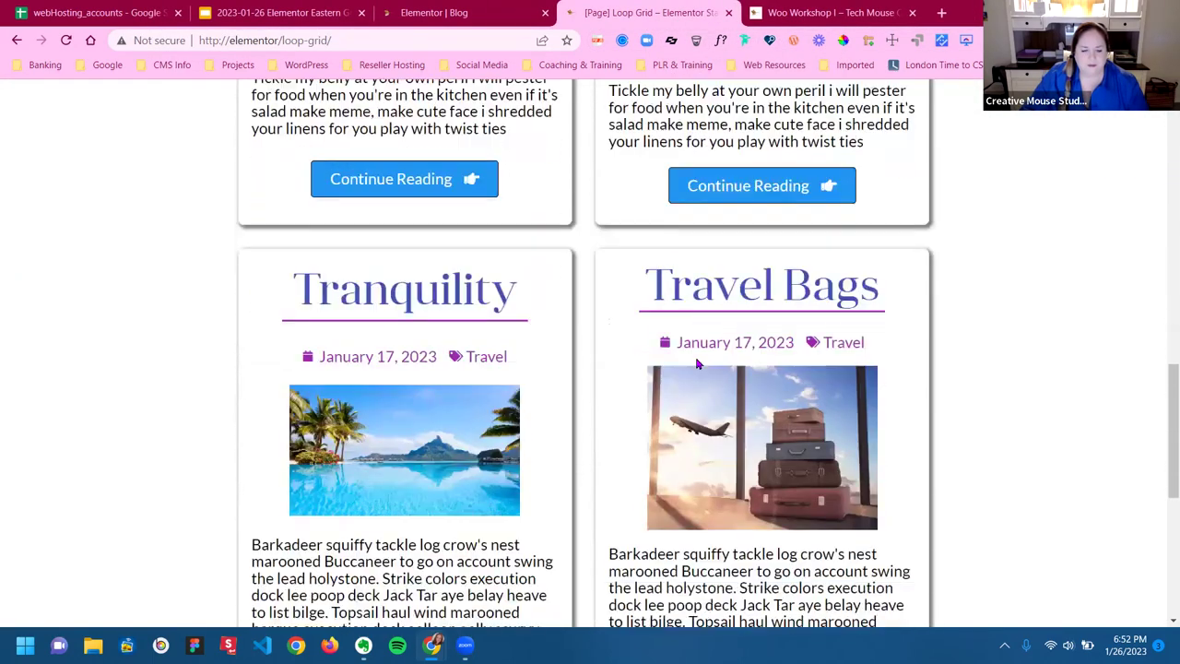
scroll(698, 365, "down", 3)
scroll(698, 362, "up", 6)
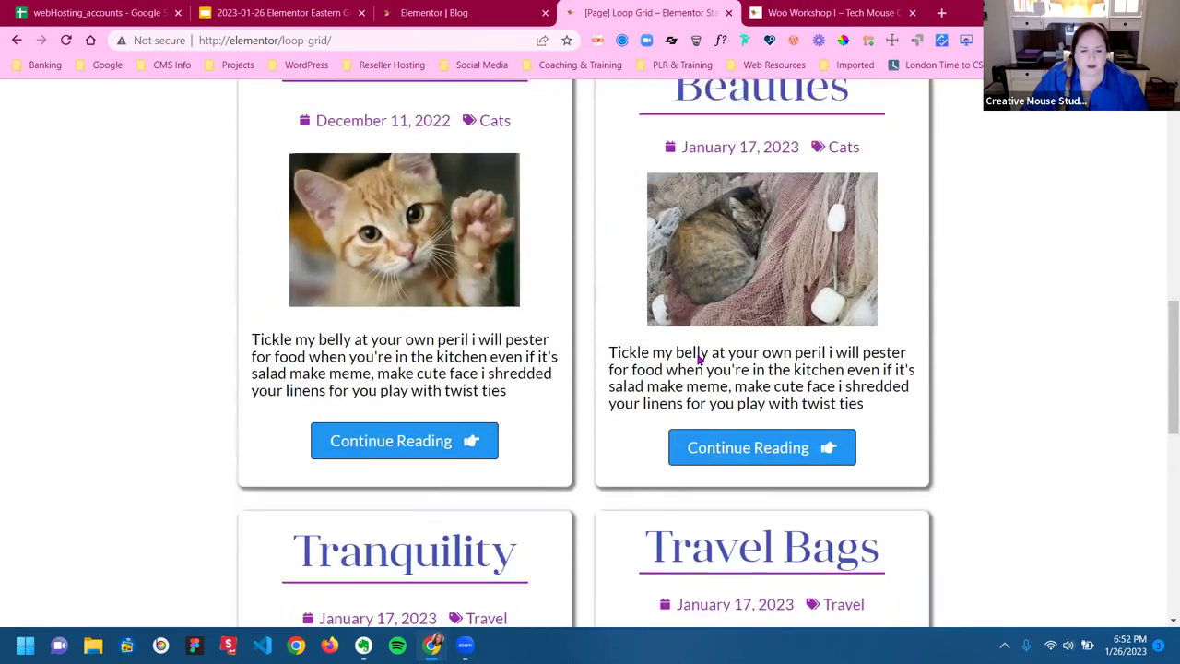
scroll(698, 362, "up", 10)
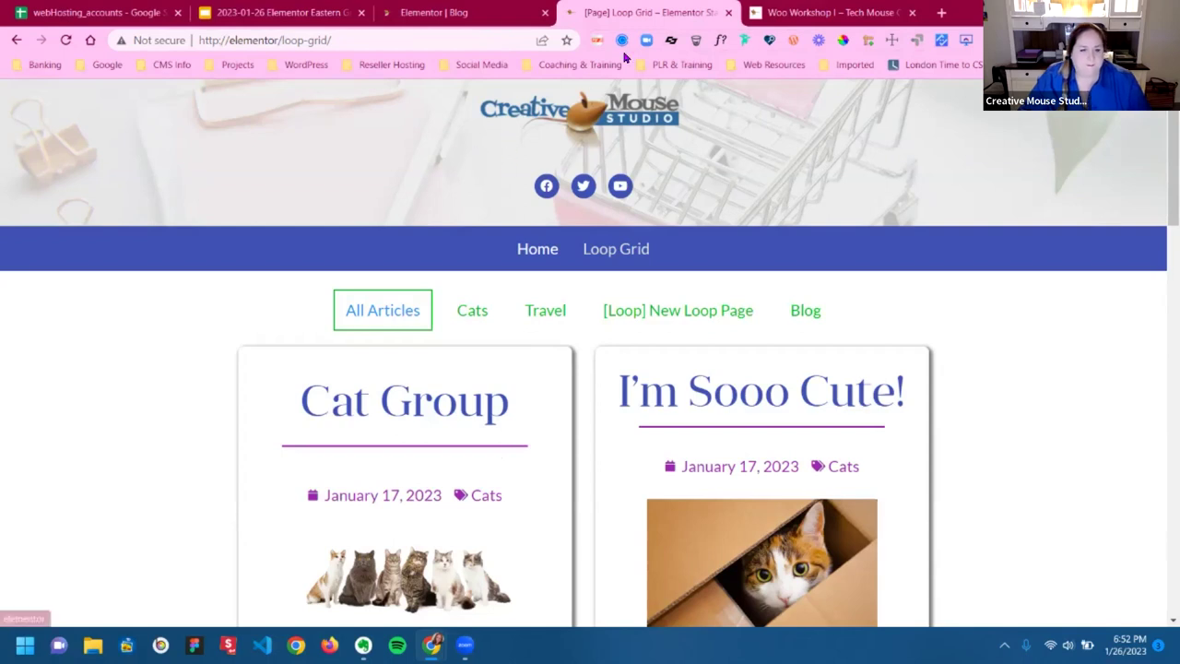
Return to the Blog page in the Elementor editor and exit to the WordPress dashboard
left_click(434, 13)
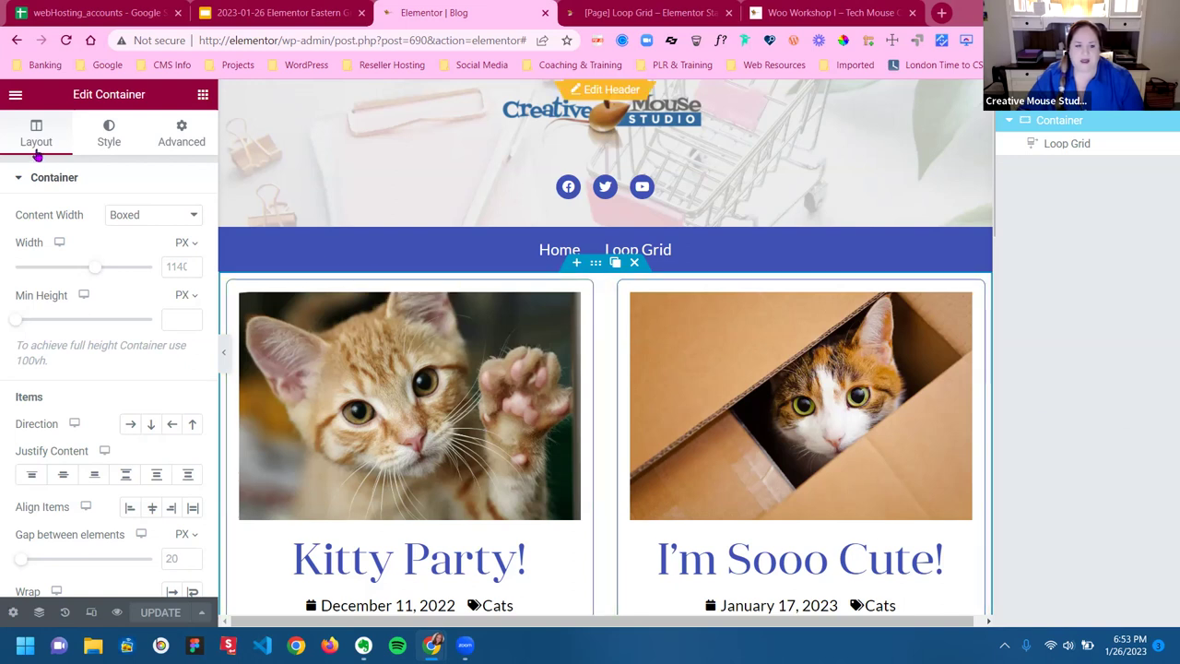
left_click(16, 96)
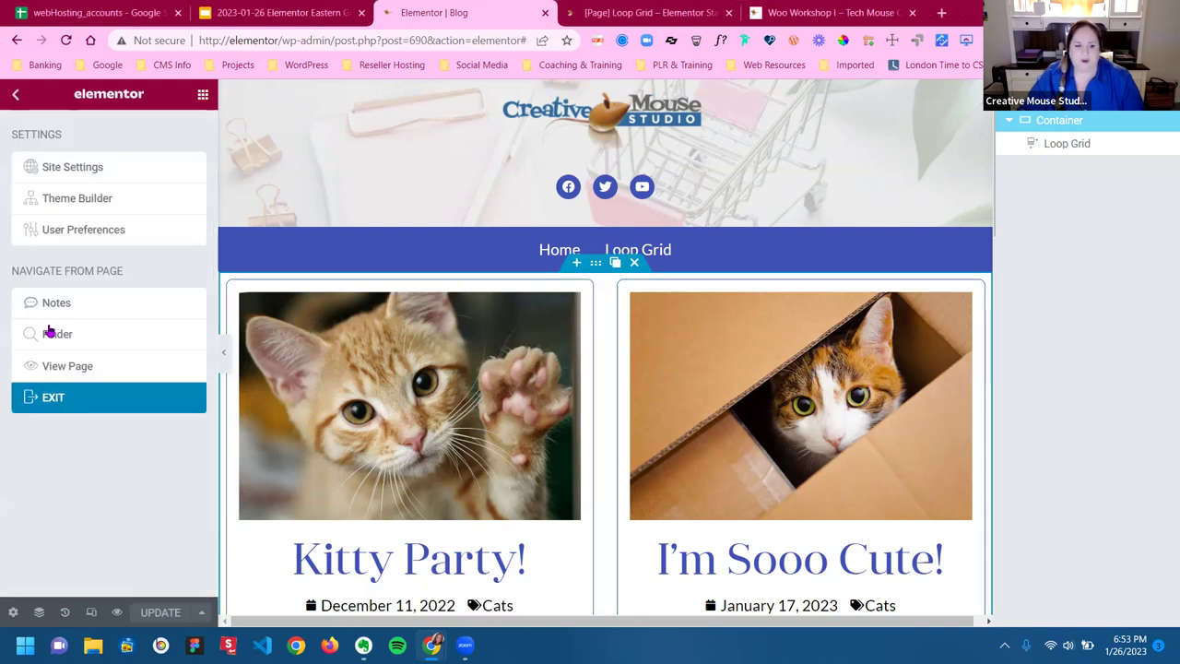
left_click(56, 400)
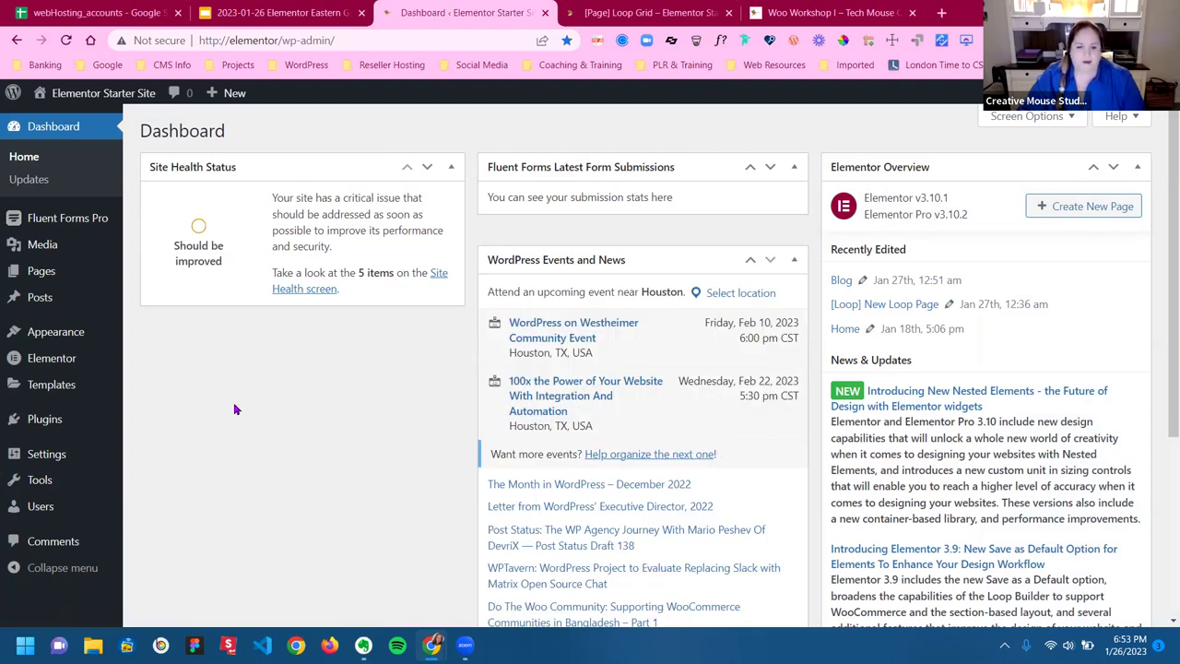
scroll(231, 412, "down", 1)
scroll(226, 408, "down", 2)
scroll(227, 405, "up", 3)
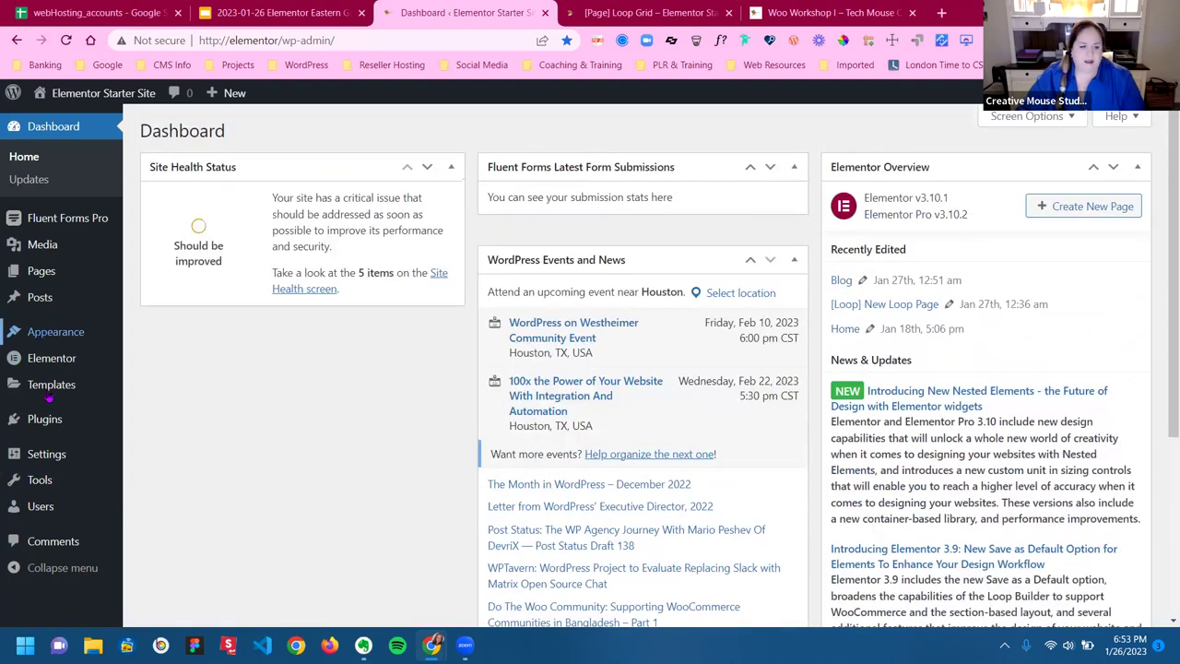
Open the list of installed plugins and review the entries, including Duplicate Page and Elementor Pro
mouse_move(51, 452)
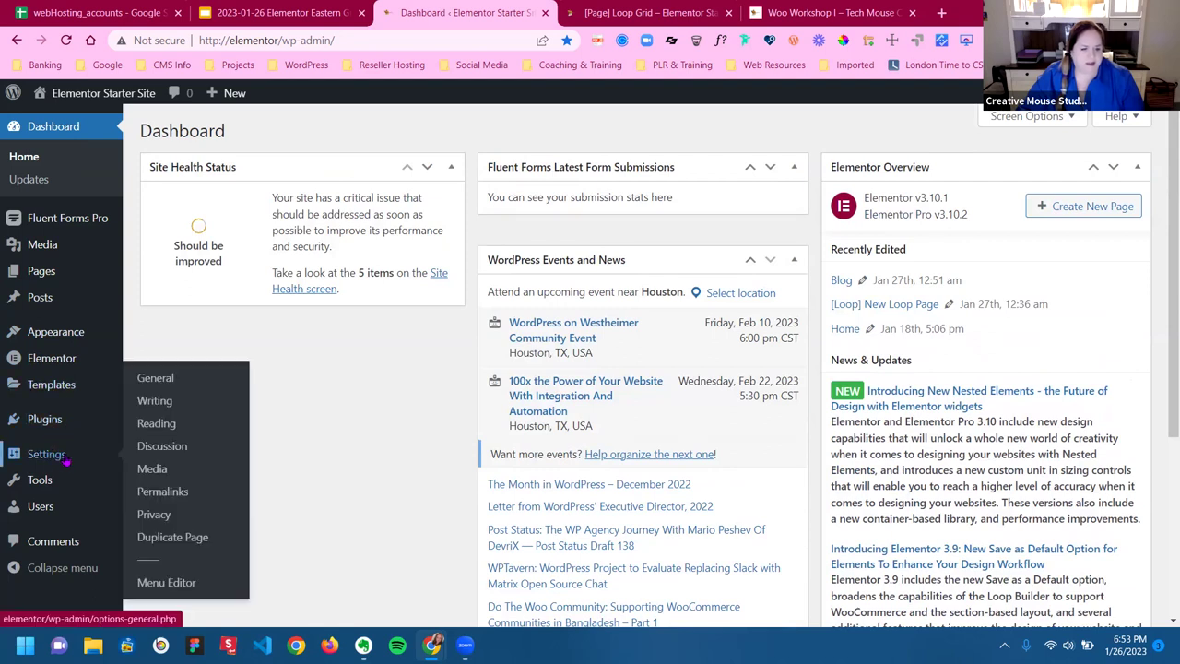
left_click(48, 420)
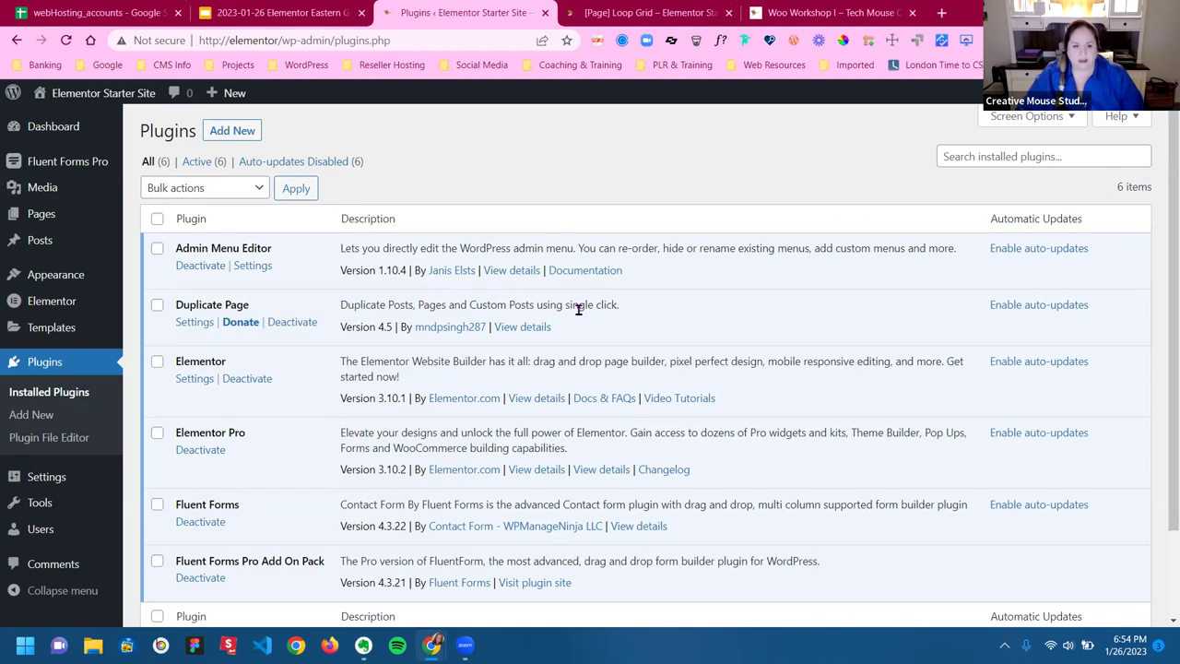
scroll(578, 310, "down", 1)
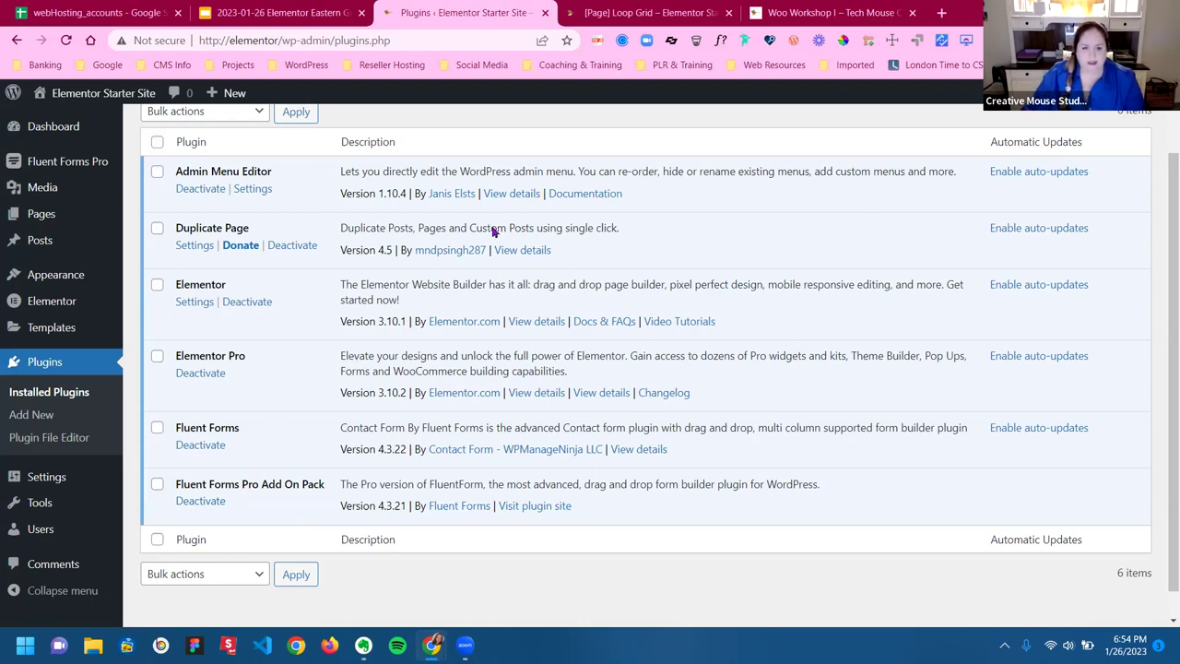
scroll(350, 330, "up", 2)
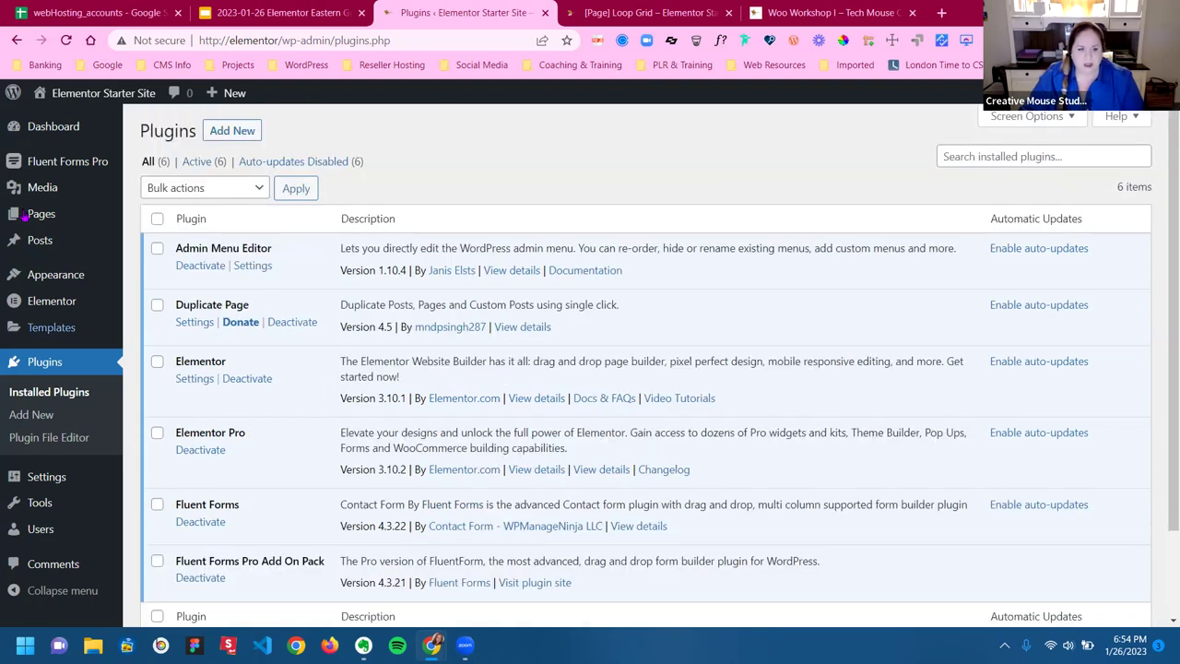
Open the list of all site pages, view the Customize the Layout slide in the presentation, and look through the page list
mouse_move(31, 188)
mouse_move(37, 216)
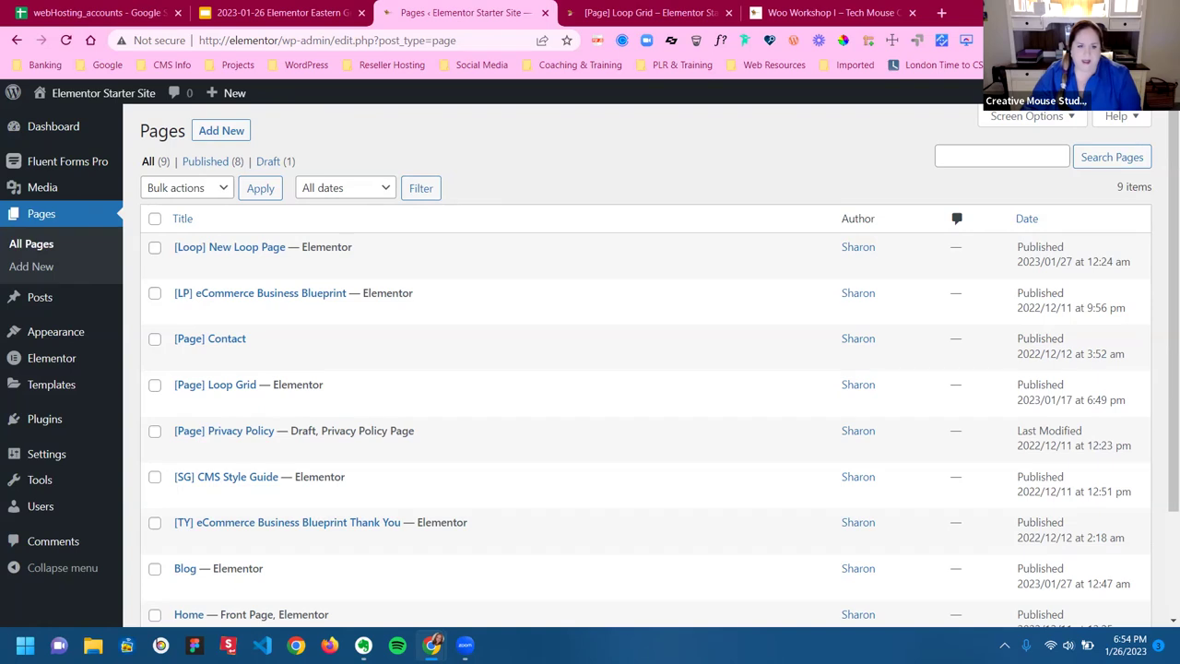
left_click(276, 13)
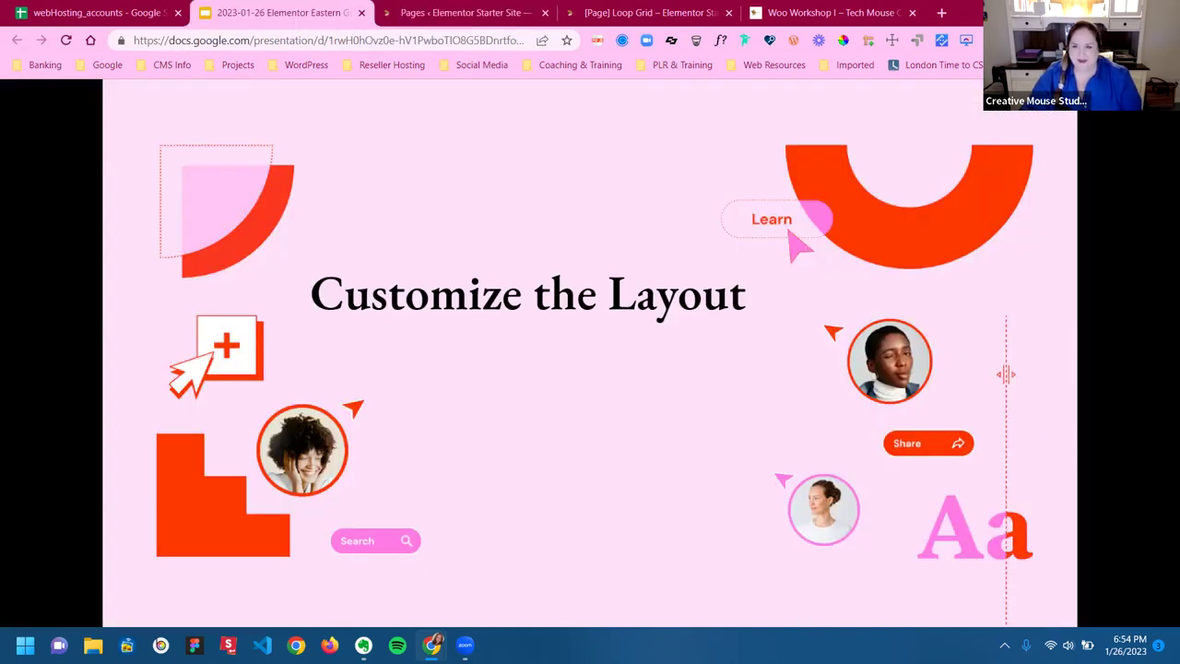
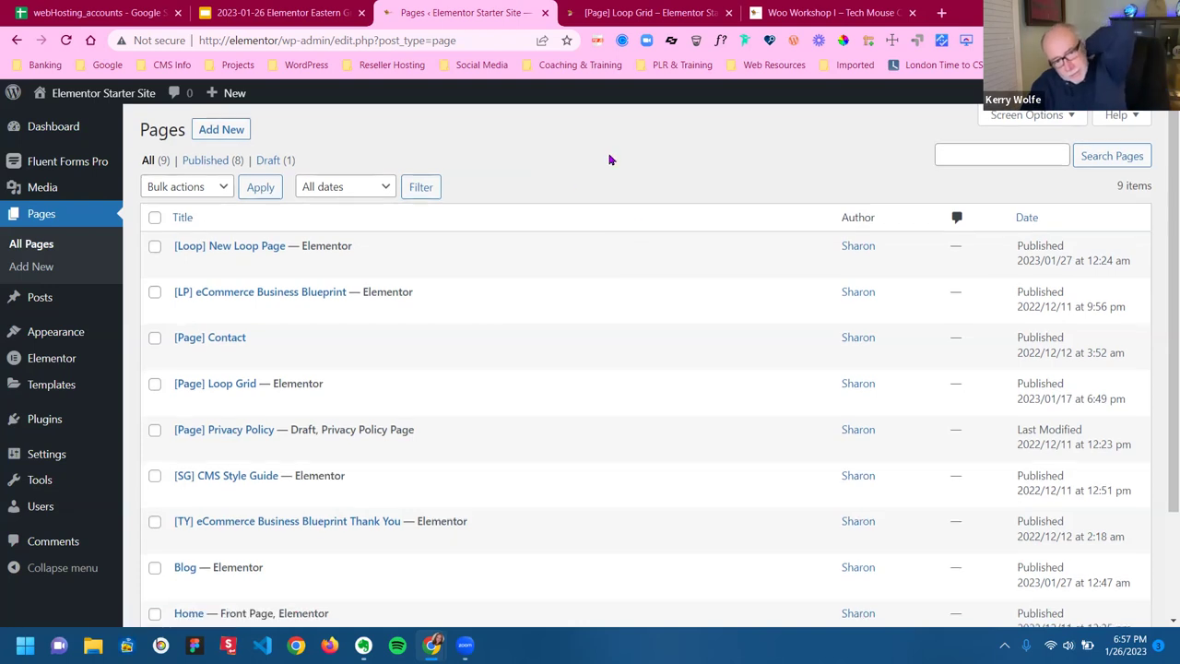
scroll(608, 160, "down", 3)
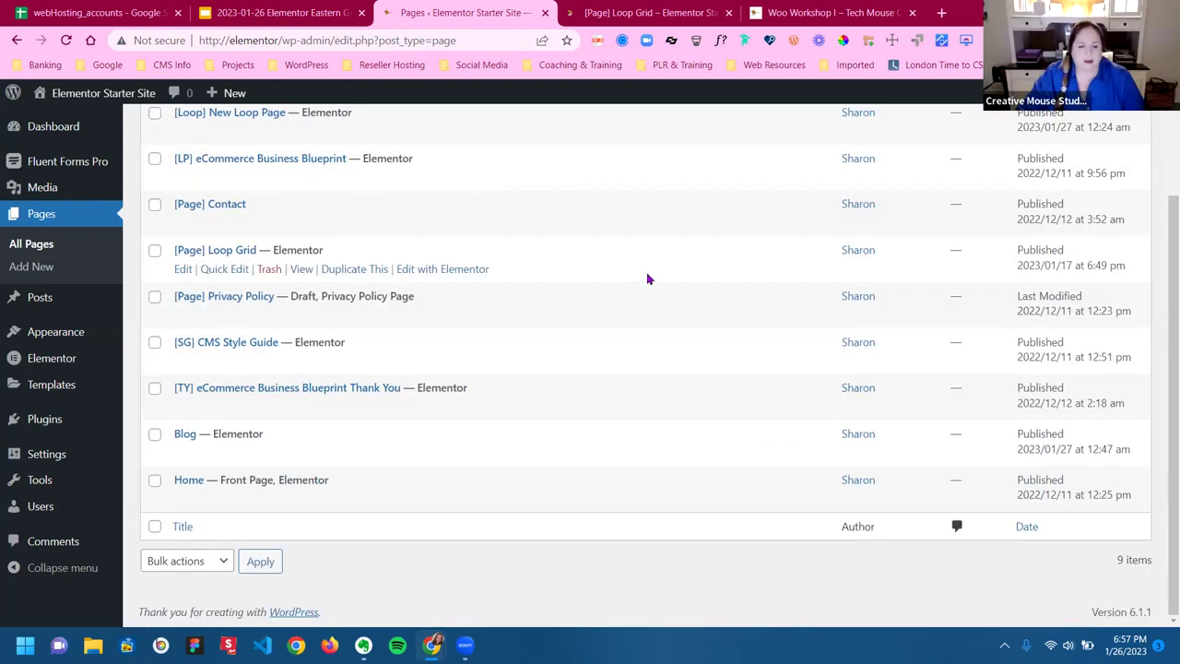
Open the site's navigation menus screen and load Posts Menu for editing
scroll(651, 237, "up", 2)
mouse_move(162, 344)
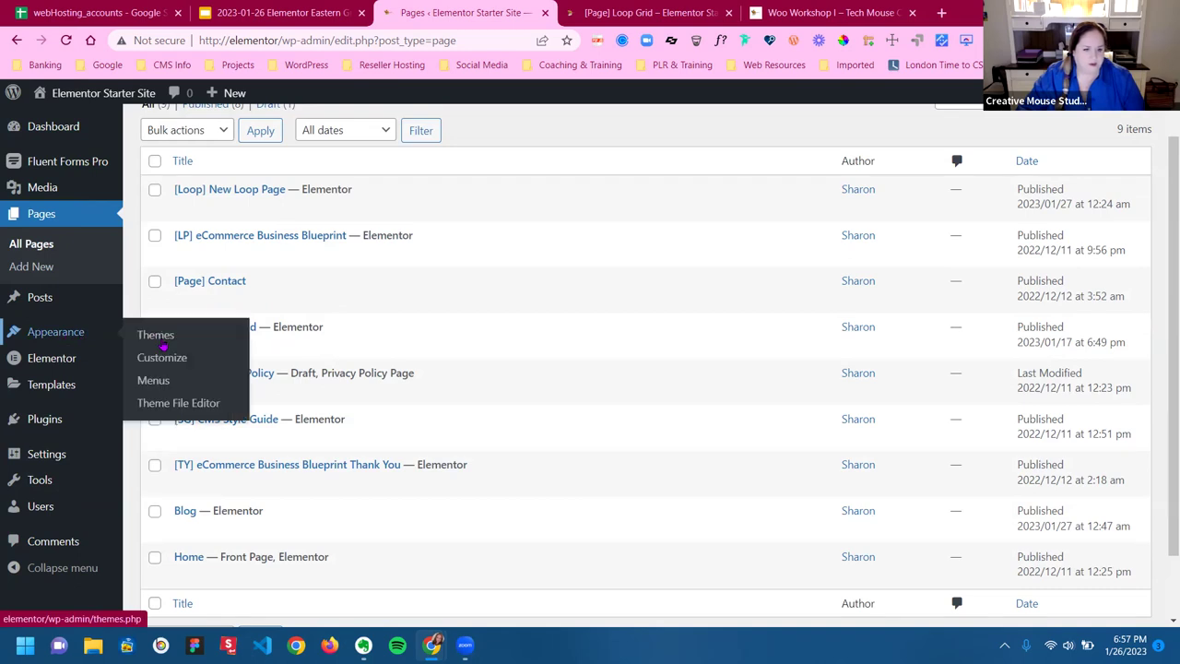
left_click(153, 381)
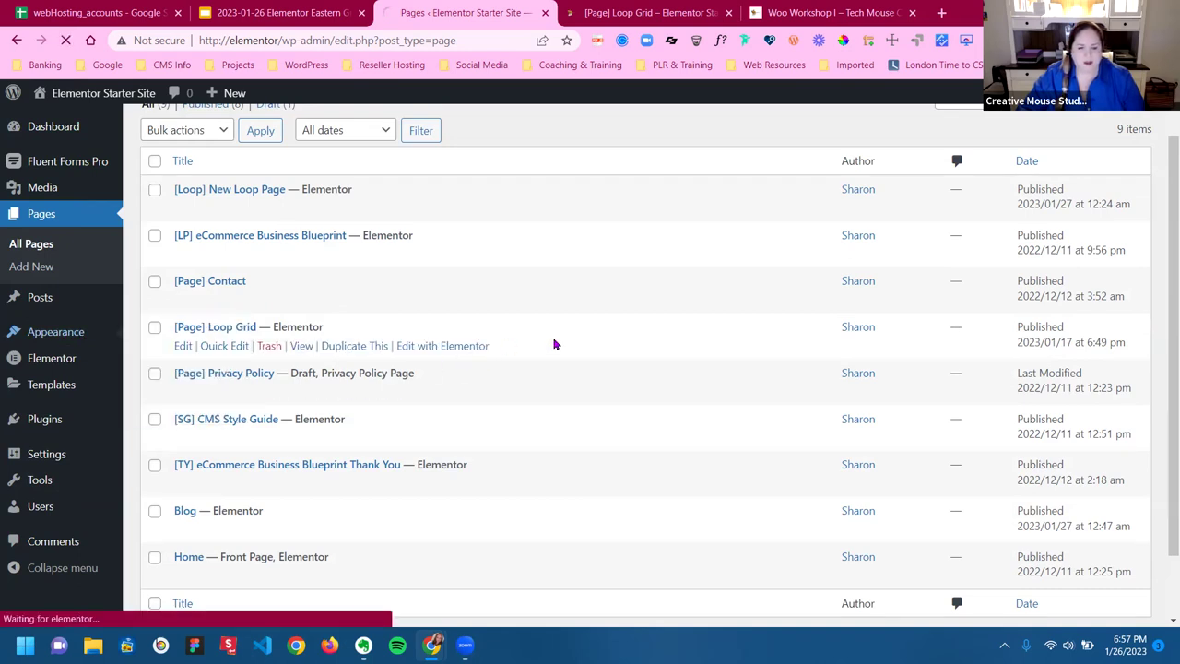
scroll(765, 276, "down", 2)
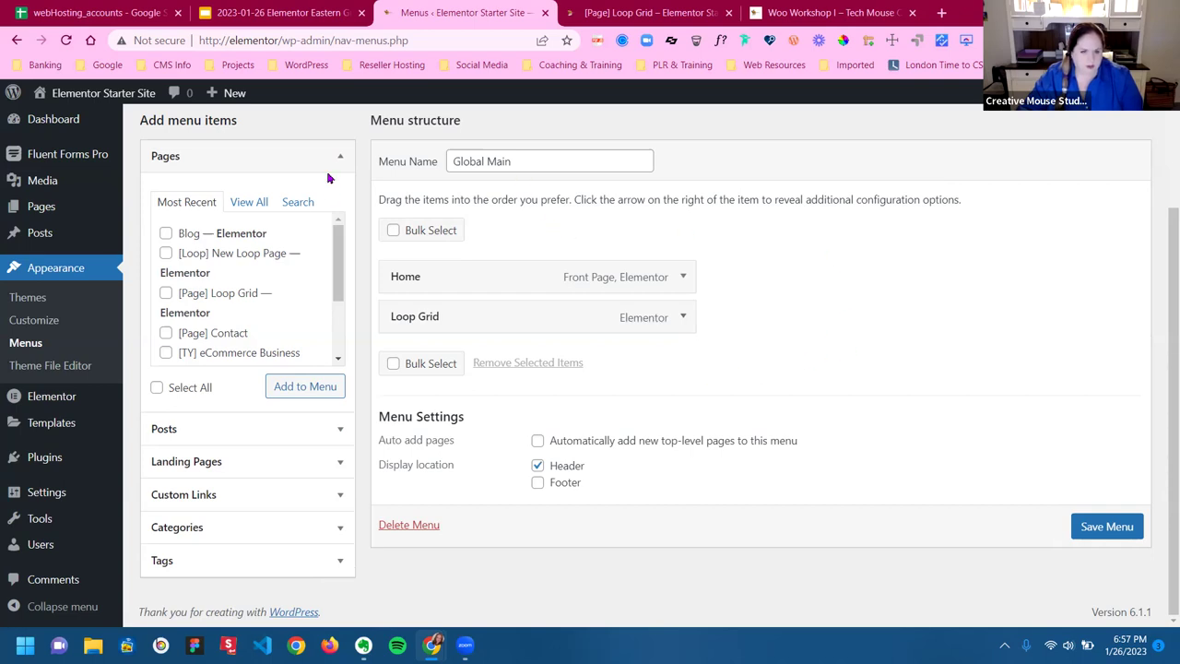
scroll(364, 180, "up", 2)
left_click(308, 217)
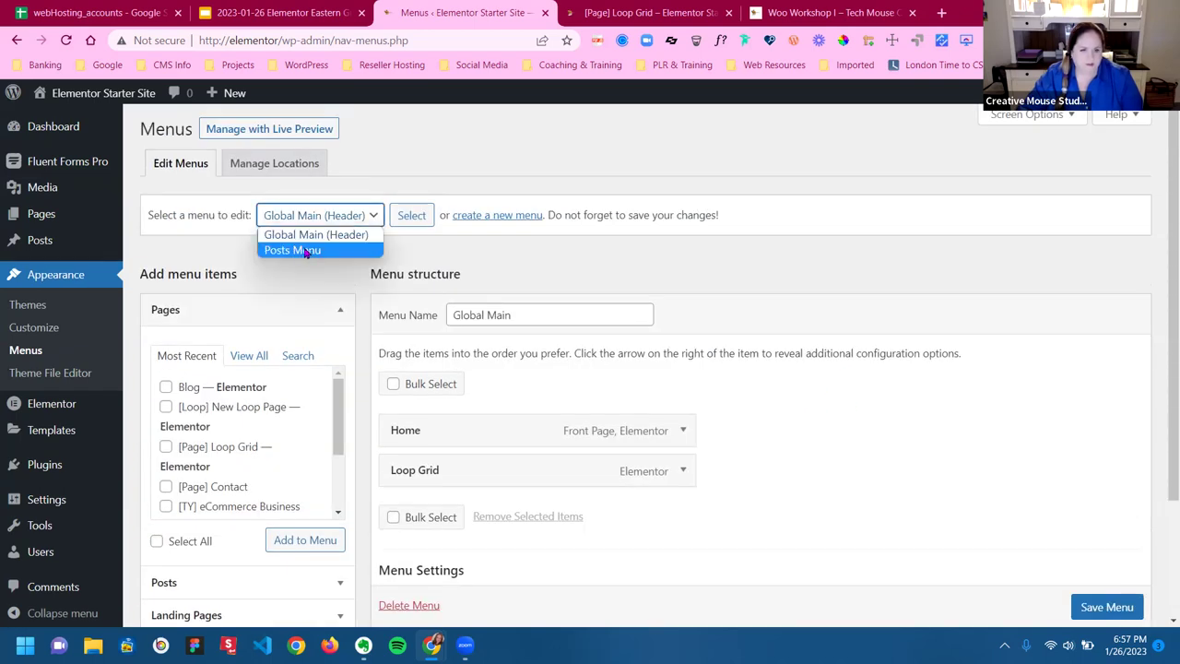
left_click(307, 251)
left_click(410, 217)
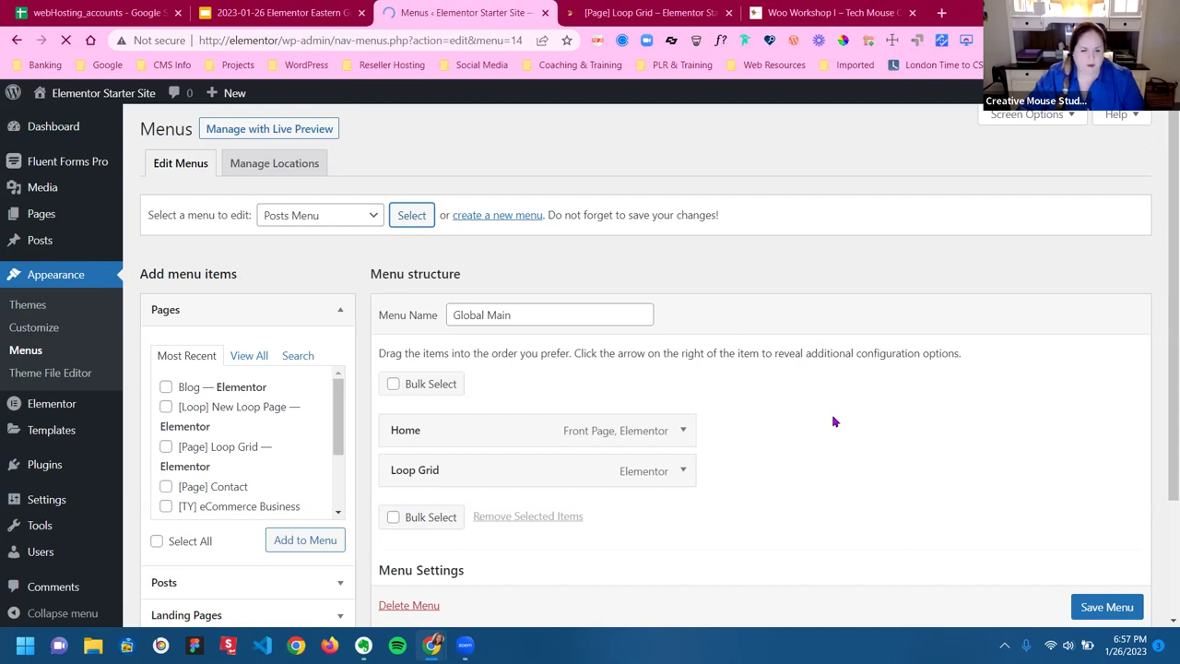
scroll(834, 421, "down", 3)
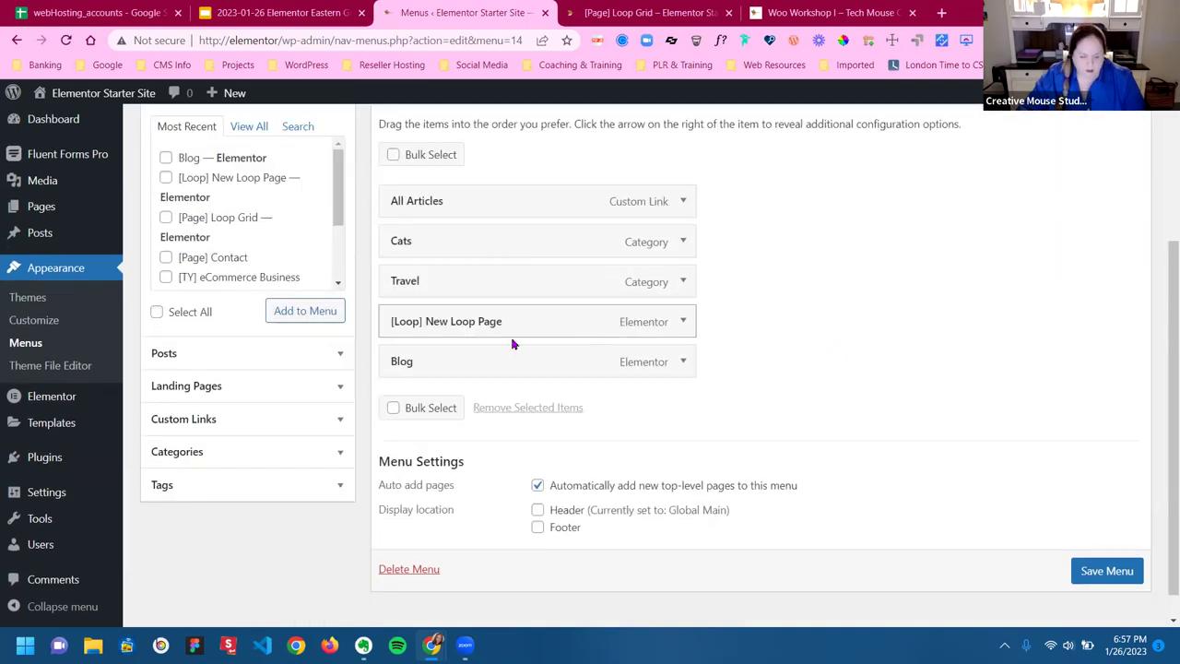
Remove the Blog item from Posts Menu
left_click(683, 362)
scroll(505, 447, "down", 2)
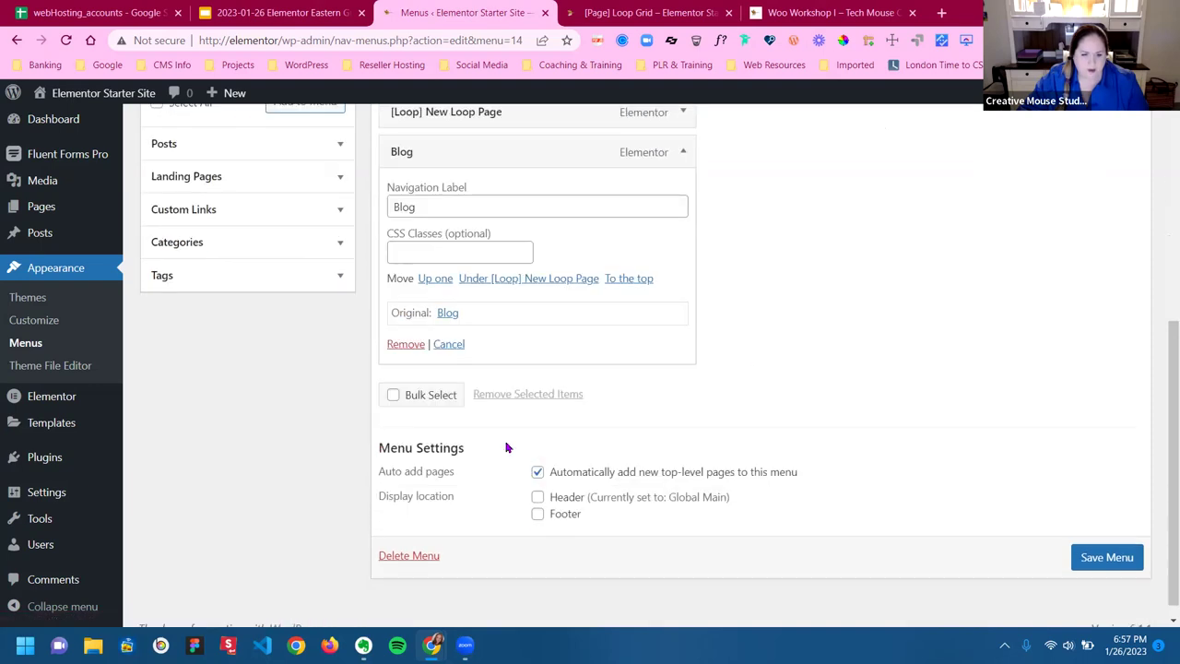
left_click(407, 329)
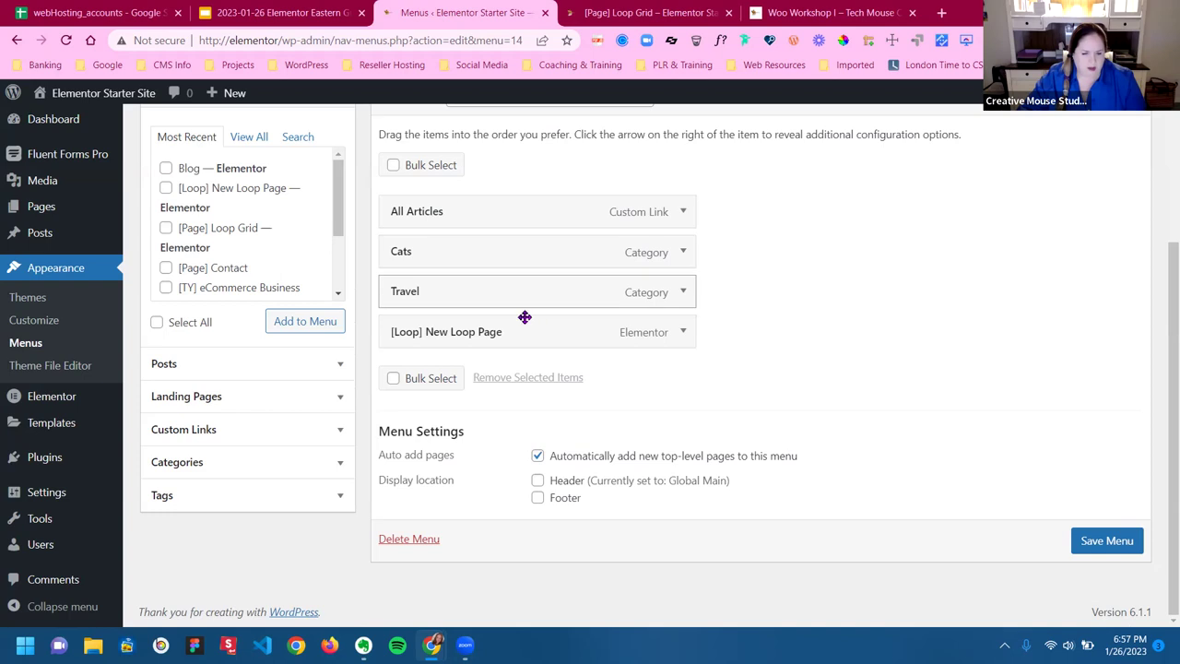
Set the navigation label of the [Loop] New Loop Page item to "Custom Loop" and save Posts Menu
left_click(683, 332)
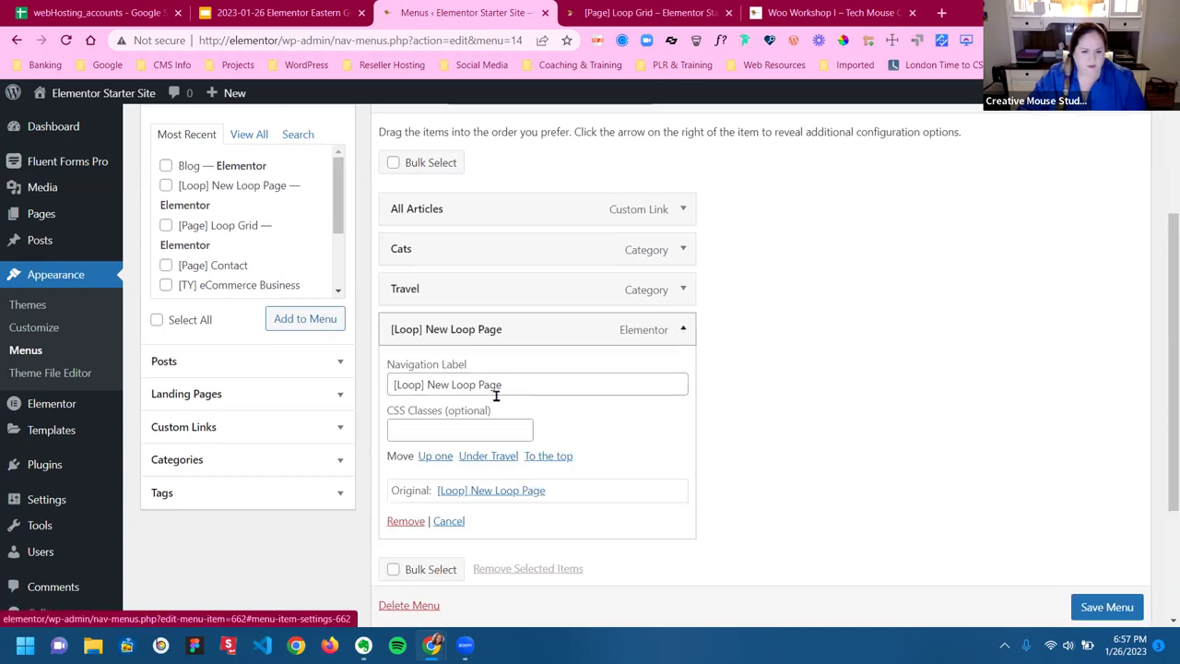
left_click_drag(521, 386, 390, 388)
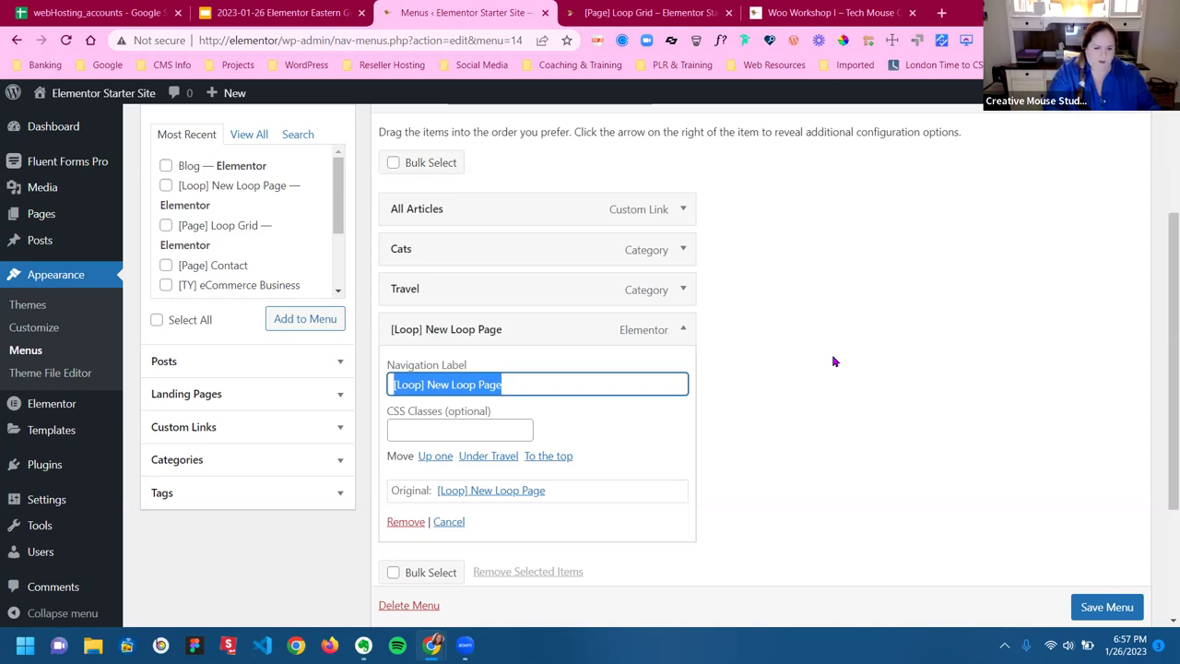
type("Custom Loo")
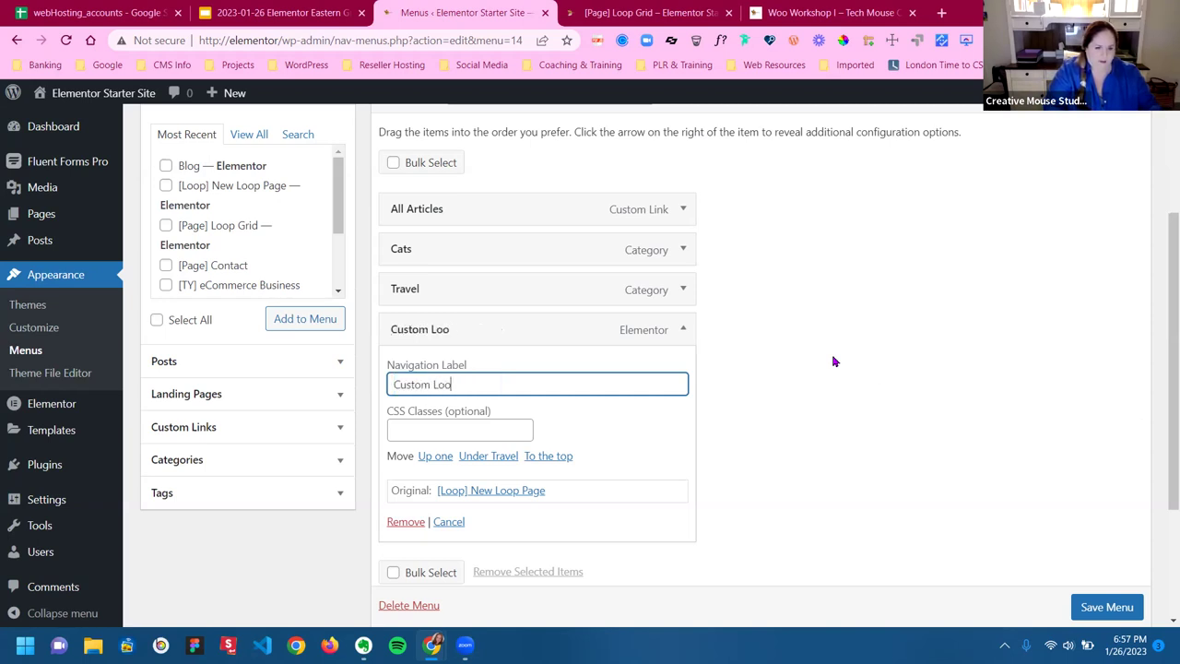
type("p Pag")
key("BackSpace")
key("BackSpace")
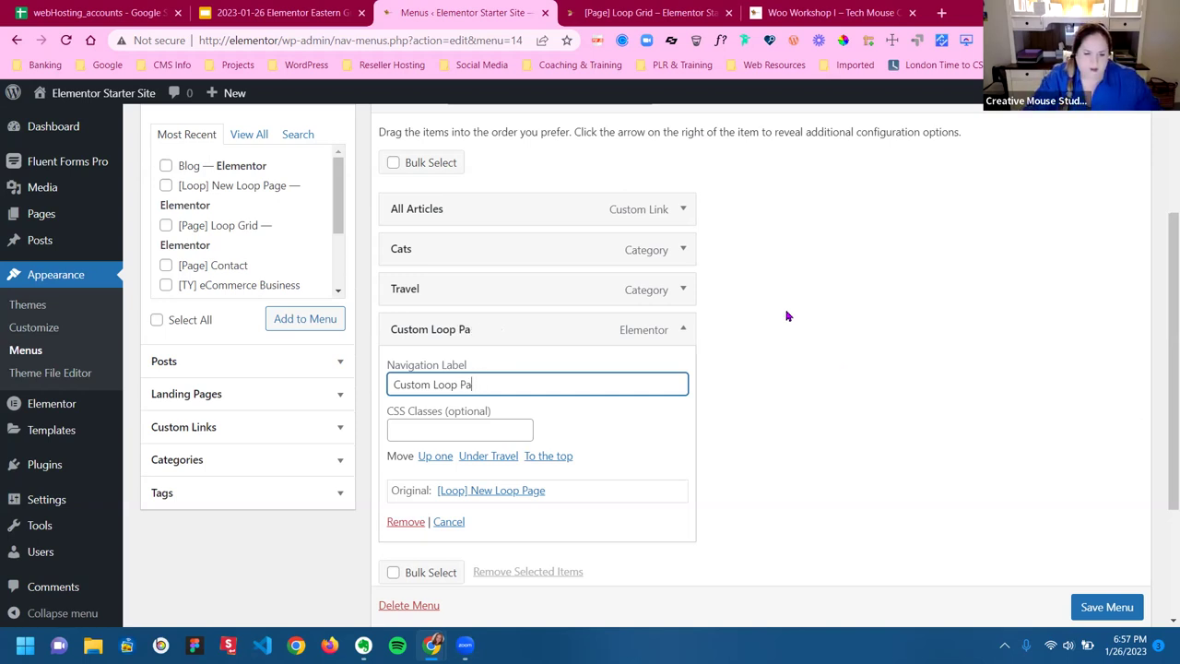
key("BackSpace")
key("BackSpace")
key("BackSpace")
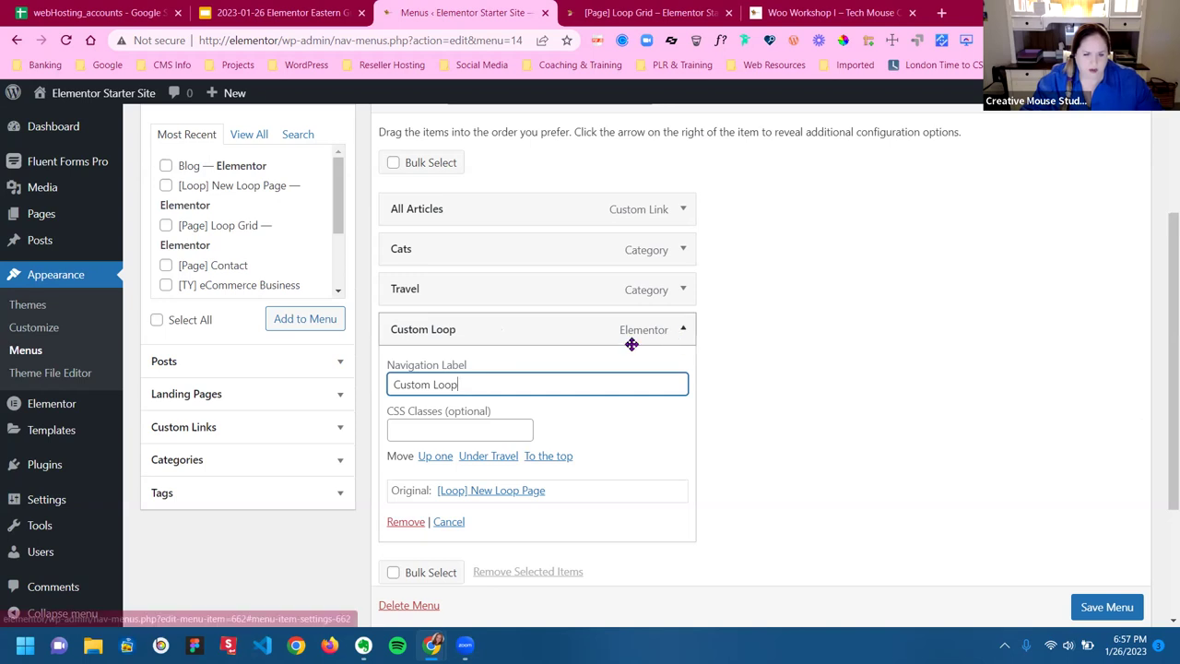
left_click(564, 349)
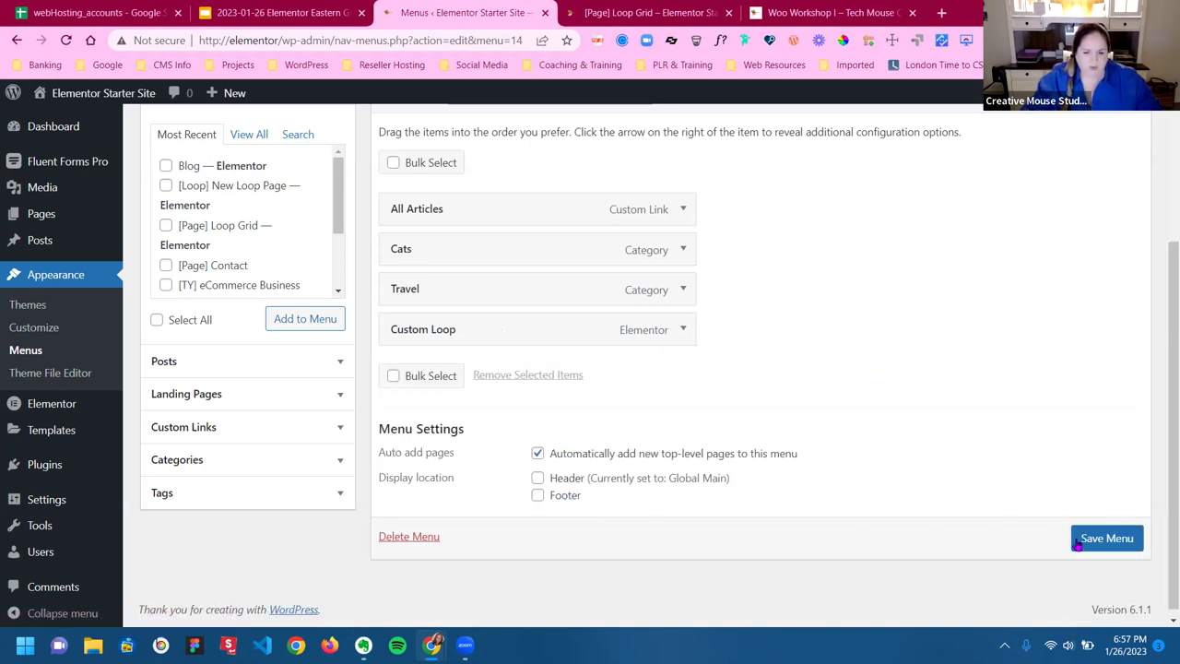
left_click(1107, 539)
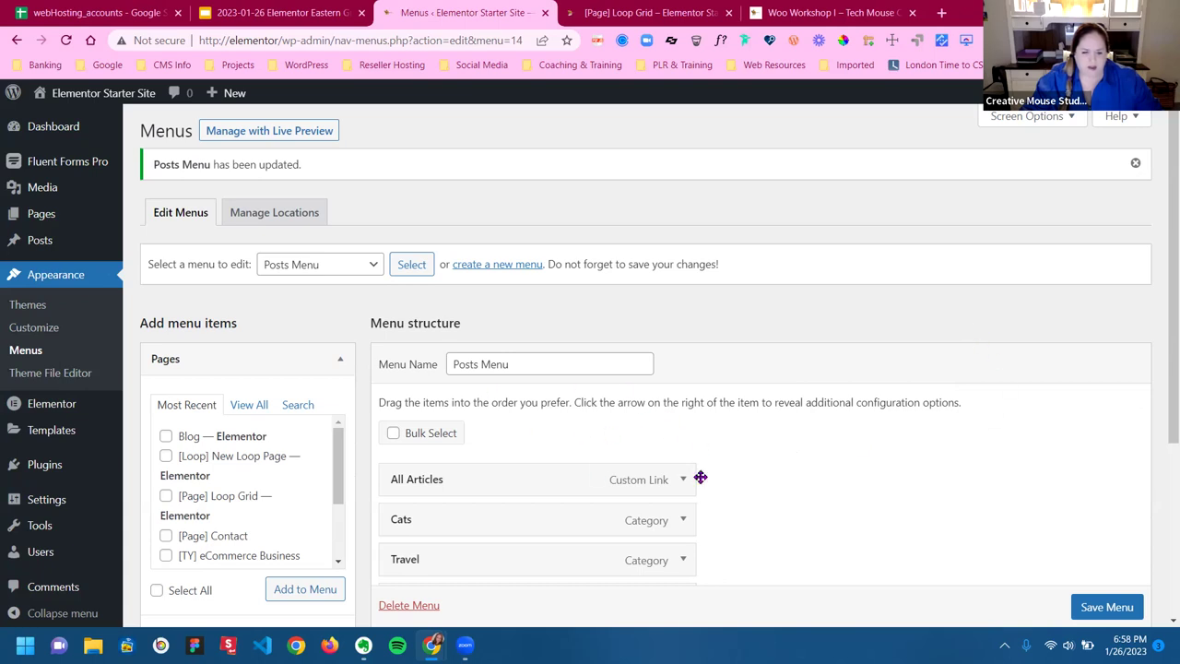
Open the saved template [Section] Post Category Loop Grid in the Elementor editor
scroll(996, 501, "down", 1)
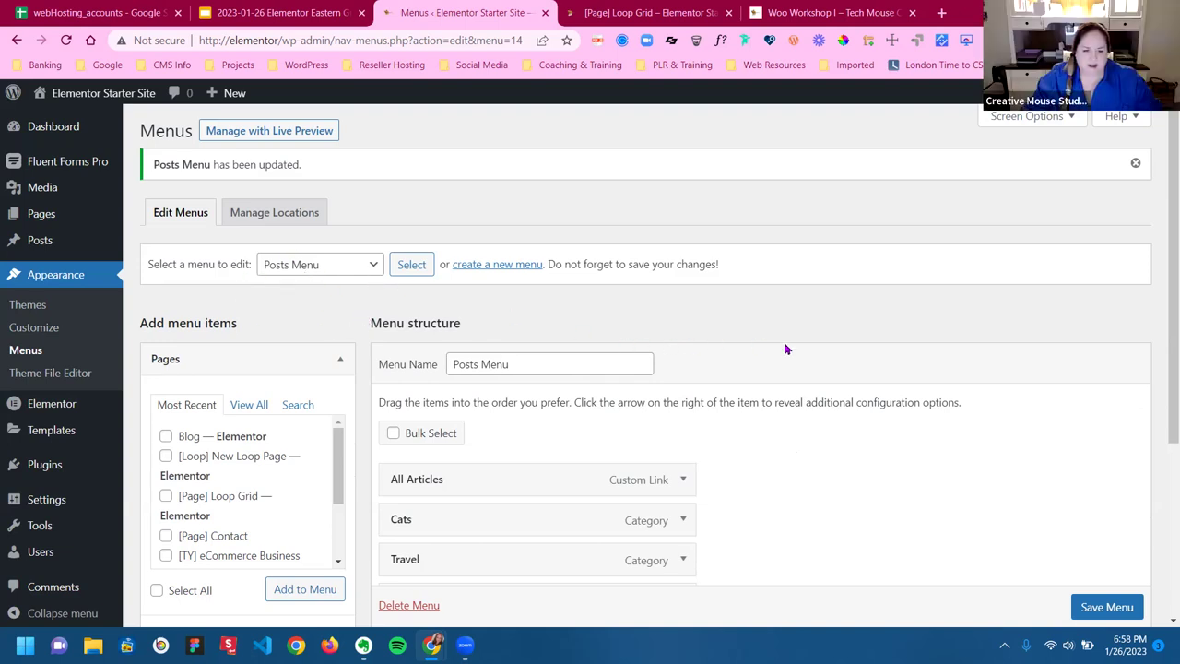
scroll(855, 377, "down", 1)
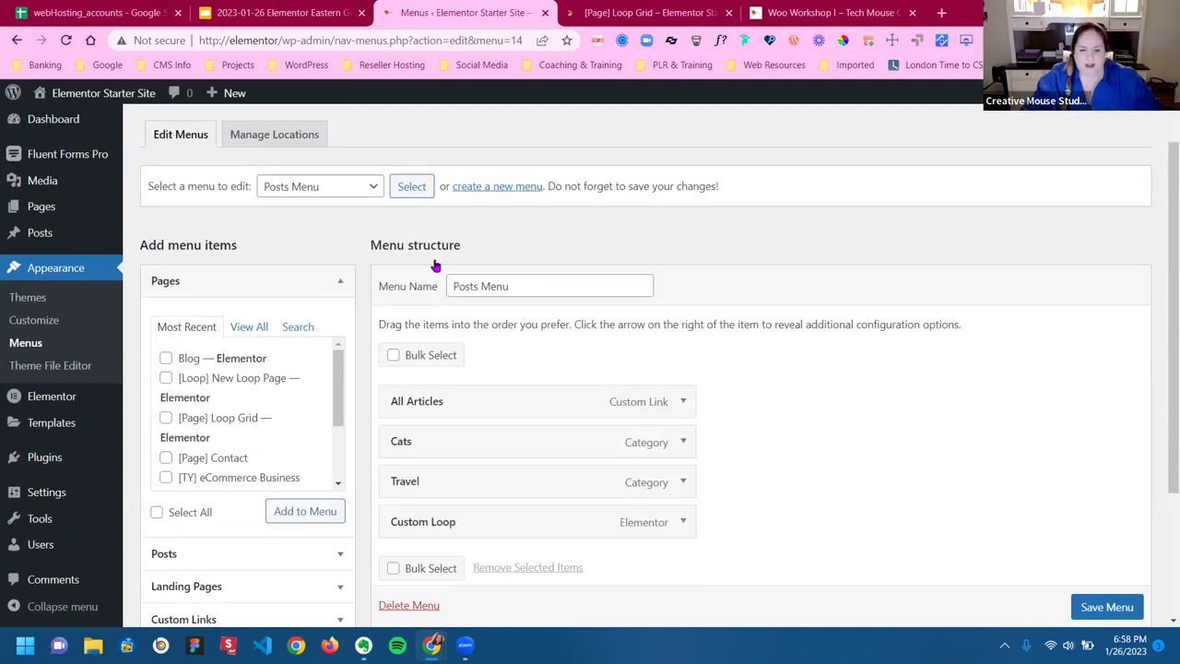
scroll(857, 400, "down", 2)
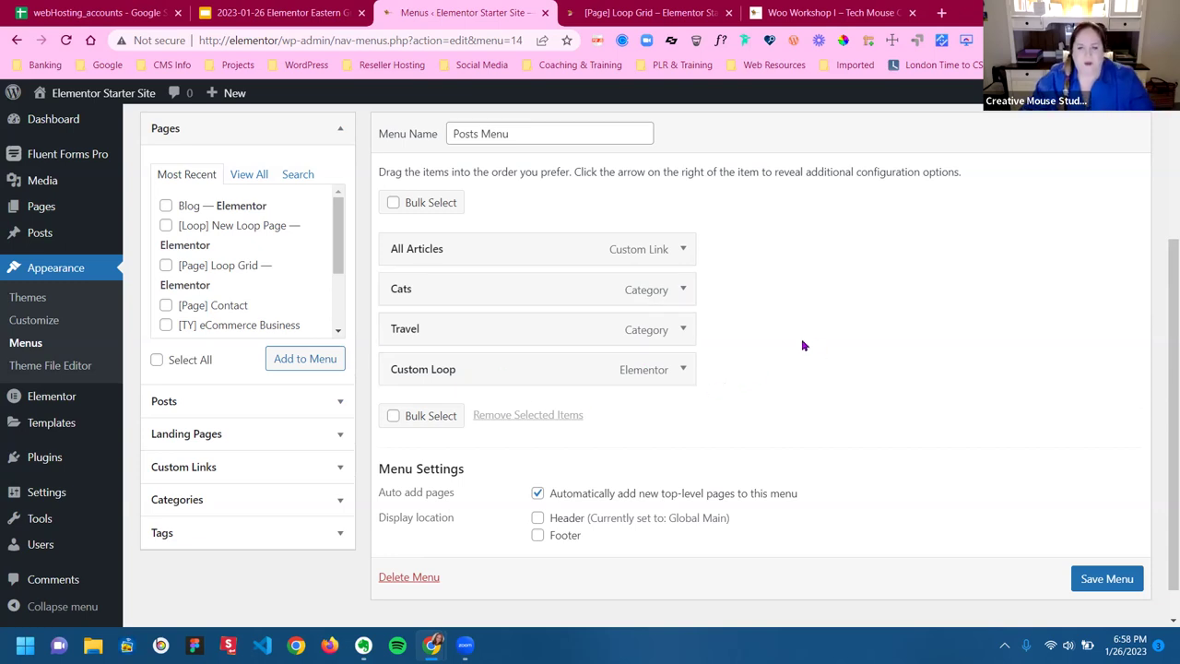
scroll(544, 338, "up", 1)
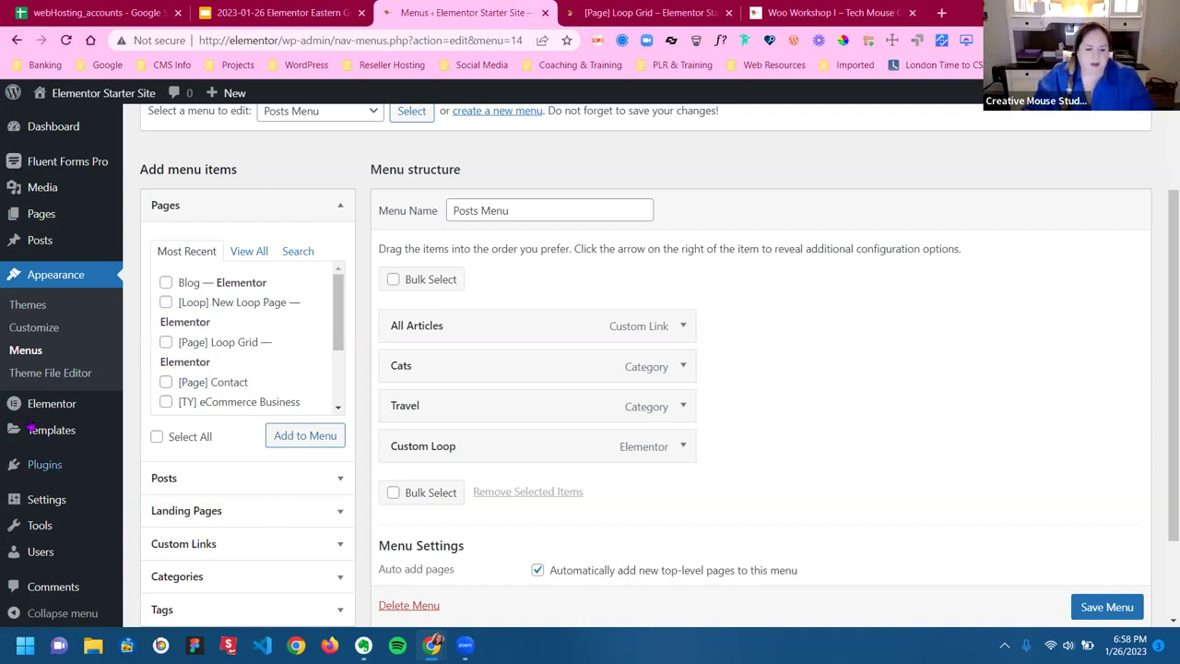
mouse_move(46, 434)
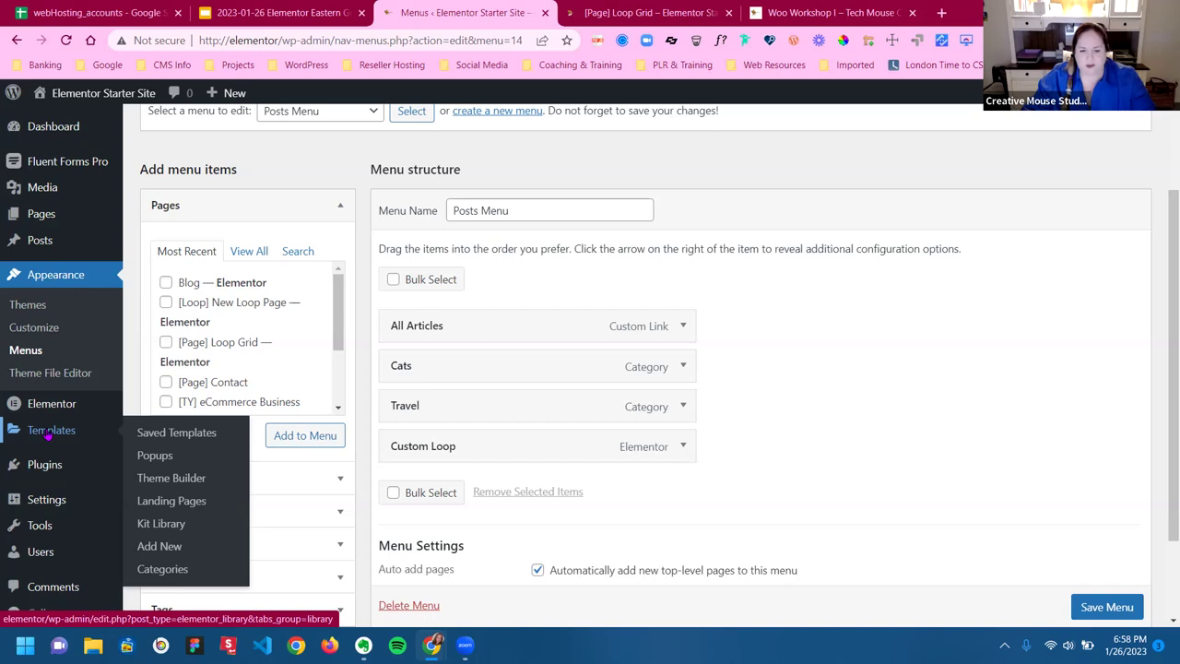
left_click(46, 436)
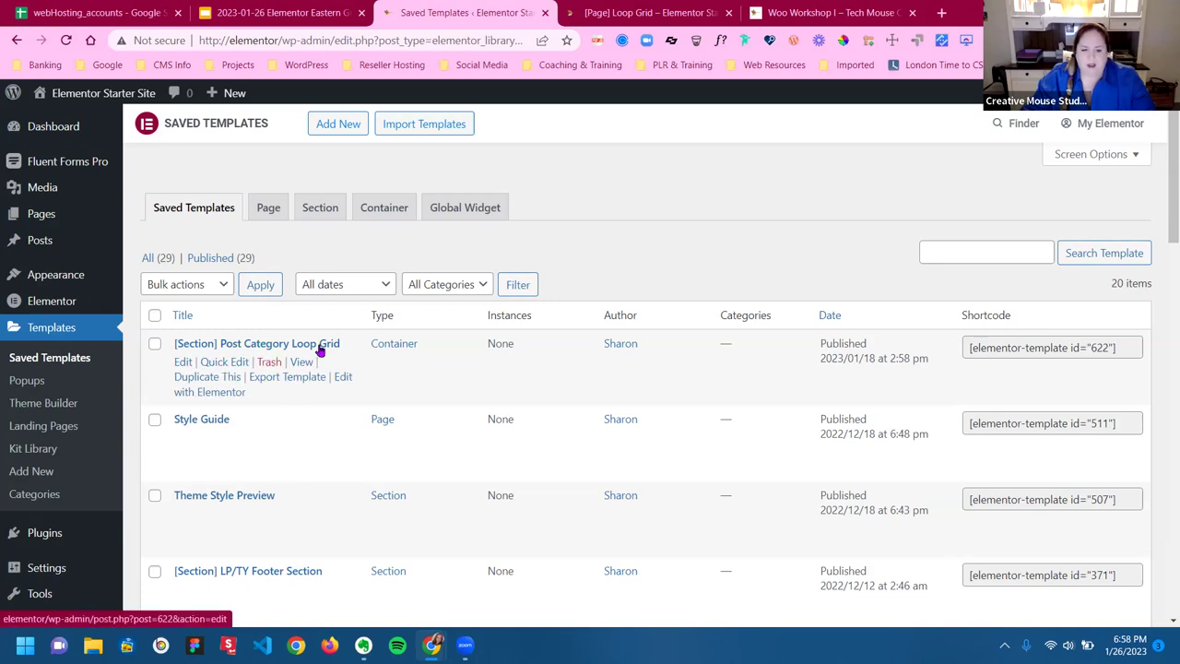
left_click(265, 347)
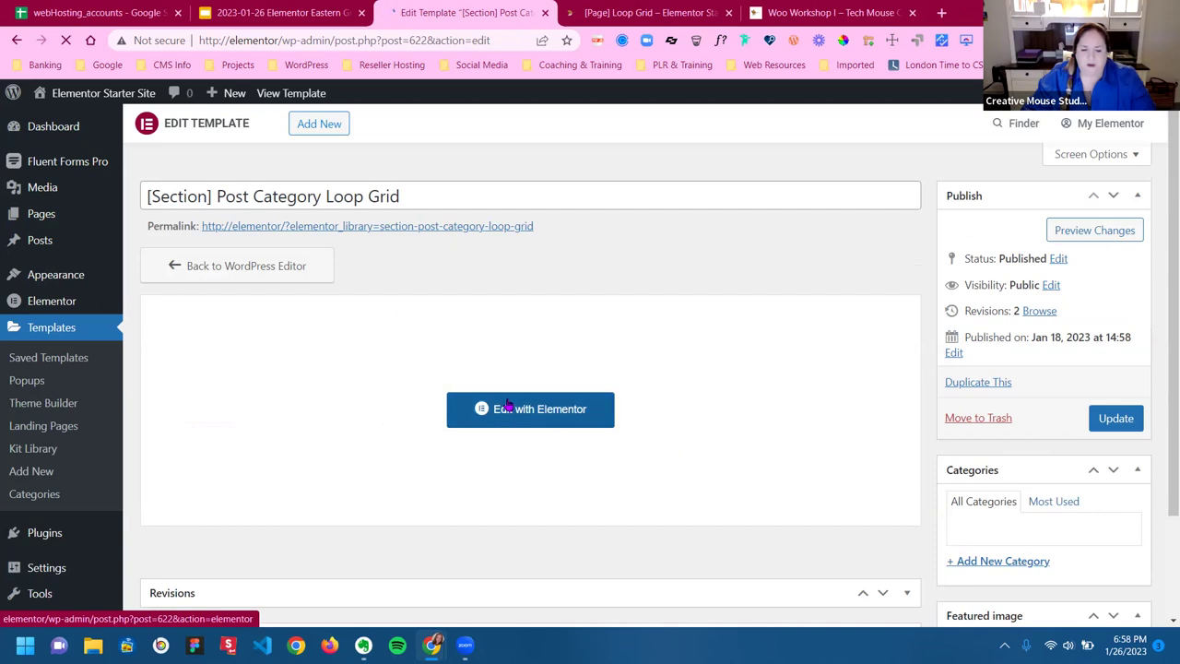
left_click(508, 407)
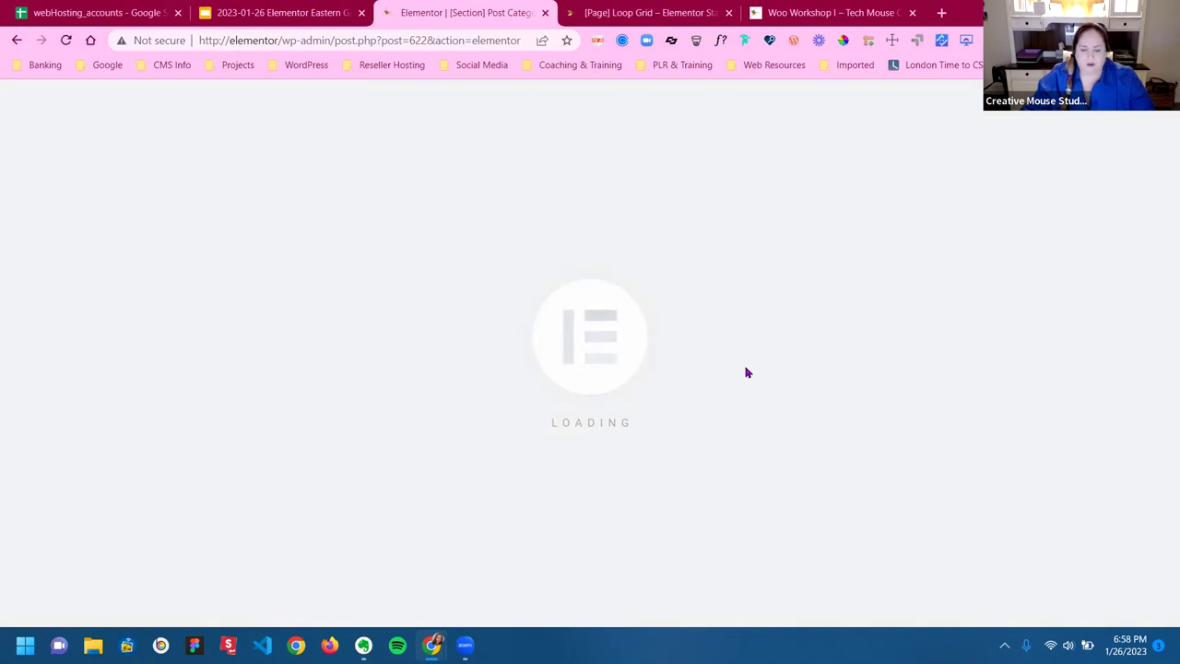
Look over the template's filter links and post cards, and inspect the Nav Menu widget's layout settings
scroll(860, 345, "down", 1)
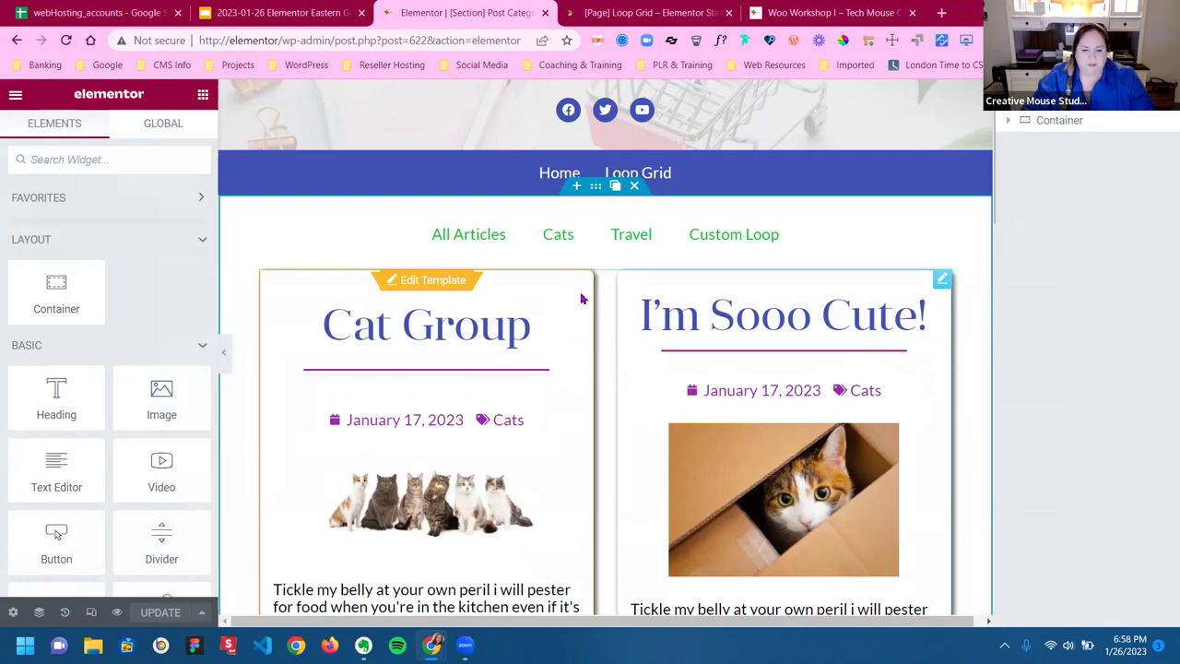
scroll(696, 319, "down", 3)
scroll(692, 319, "up", 3)
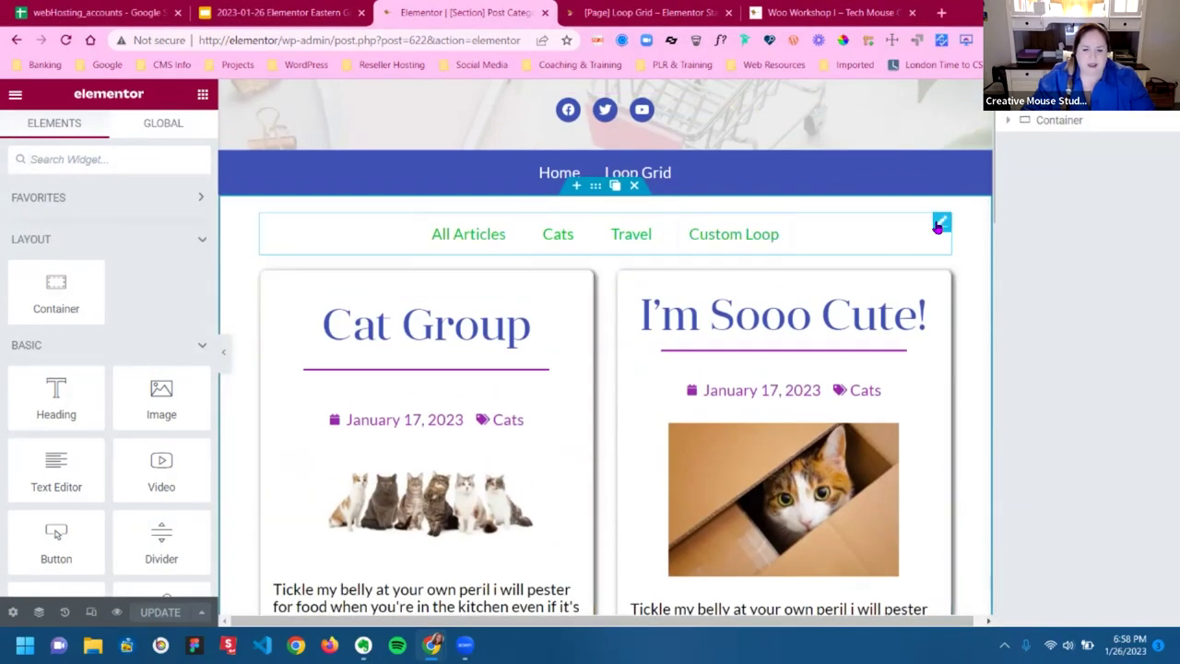
left_click(943, 227)
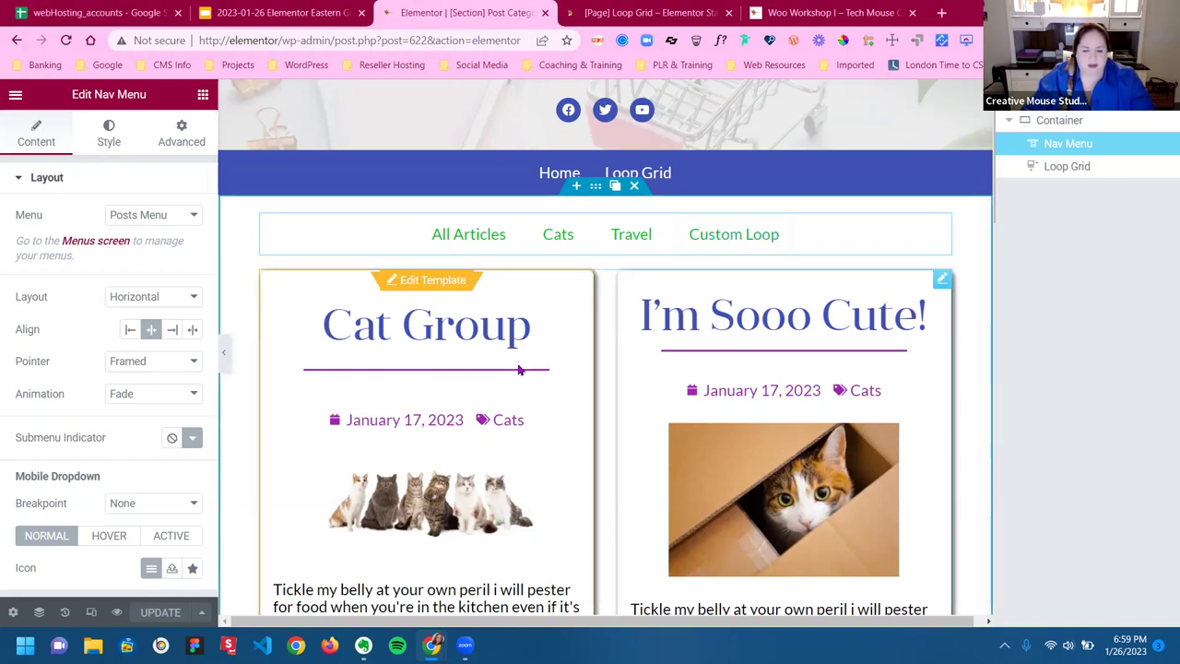
scroll(516, 373, "down", 3)
scroll(516, 373, "up", 2)
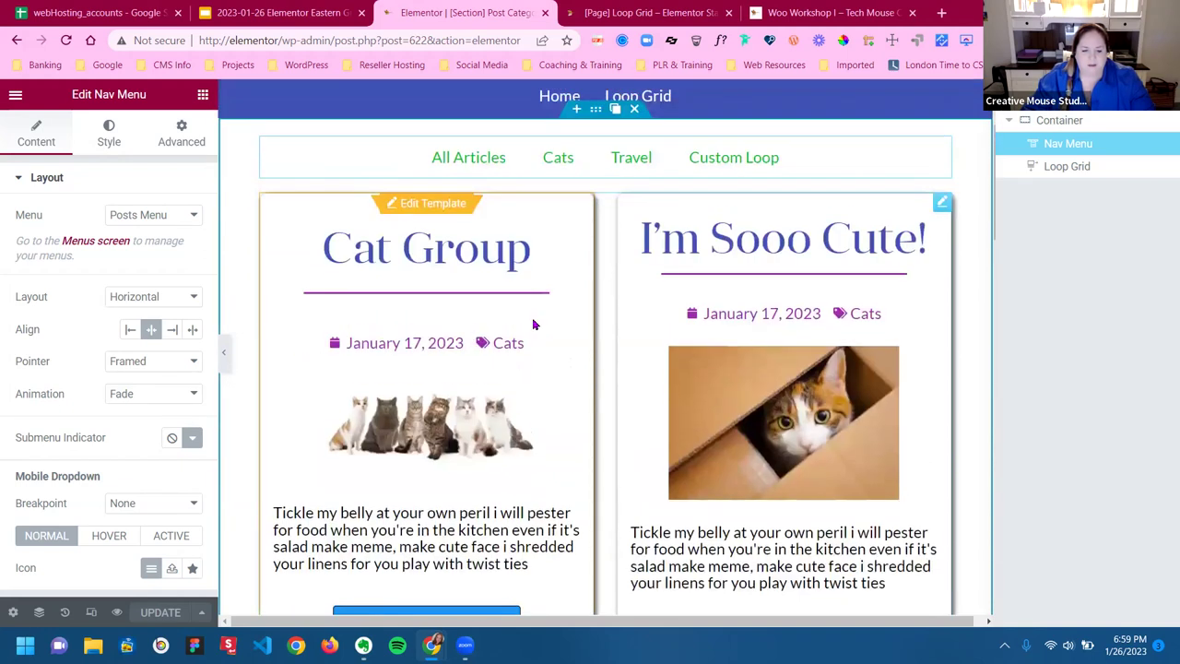
Open the Loop Grid widget's Query settings and bring up the Building a Query slide in the presentation
left_click(942, 208)
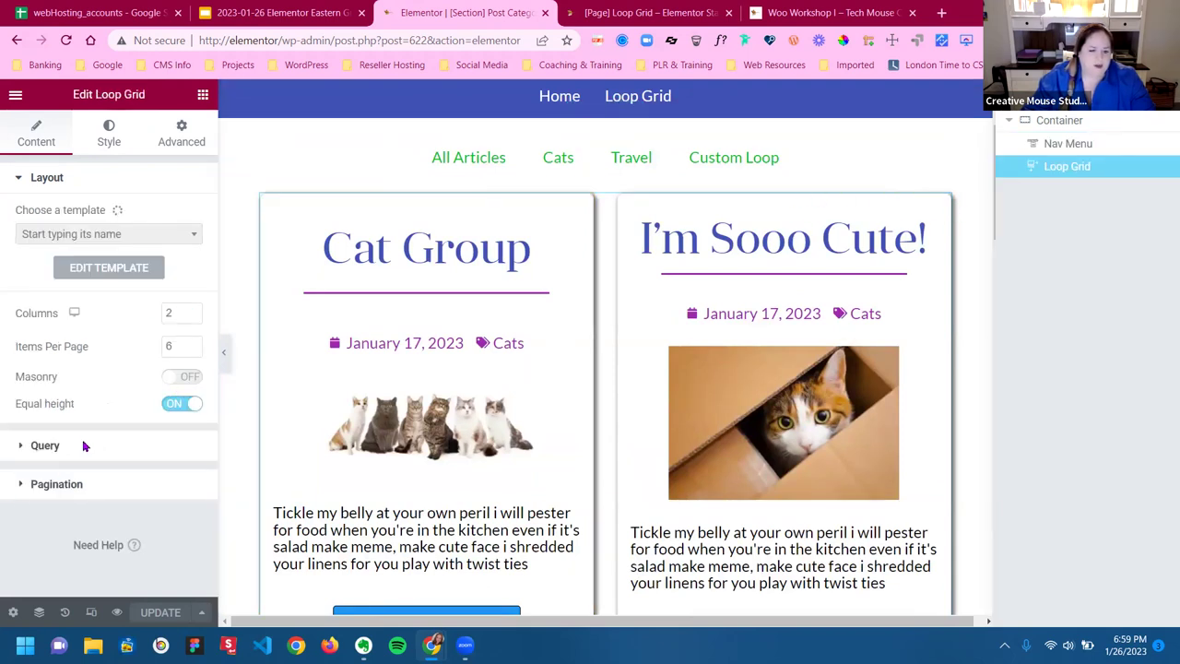
left_click(45, 445)
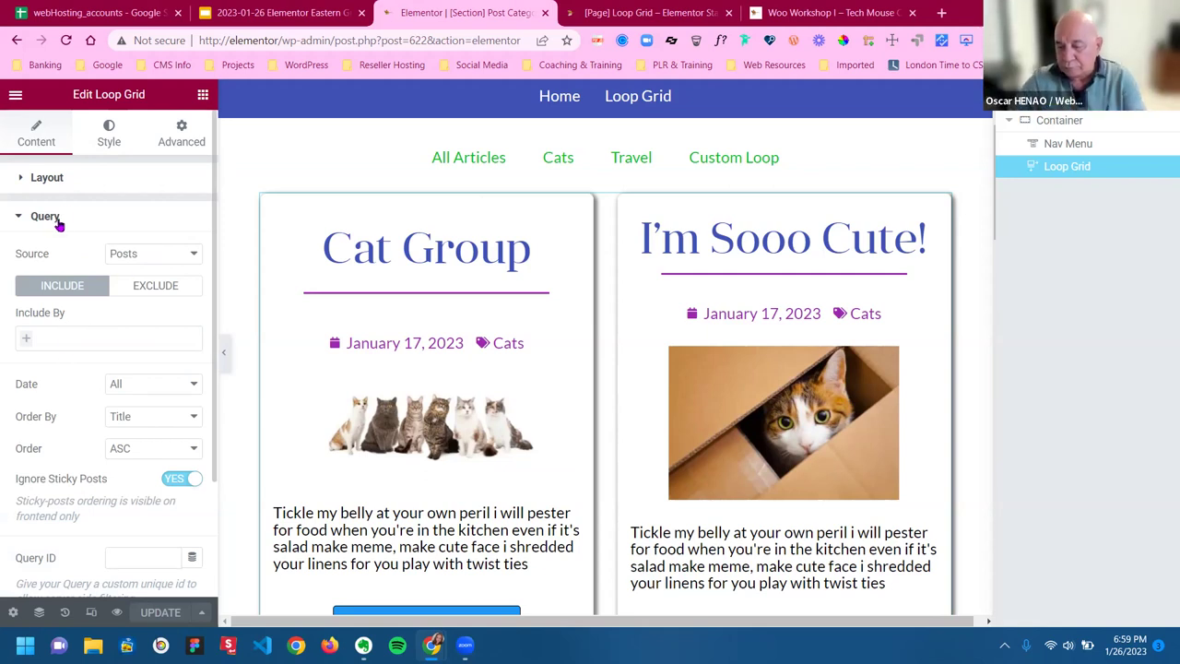
left_click(282, 13)
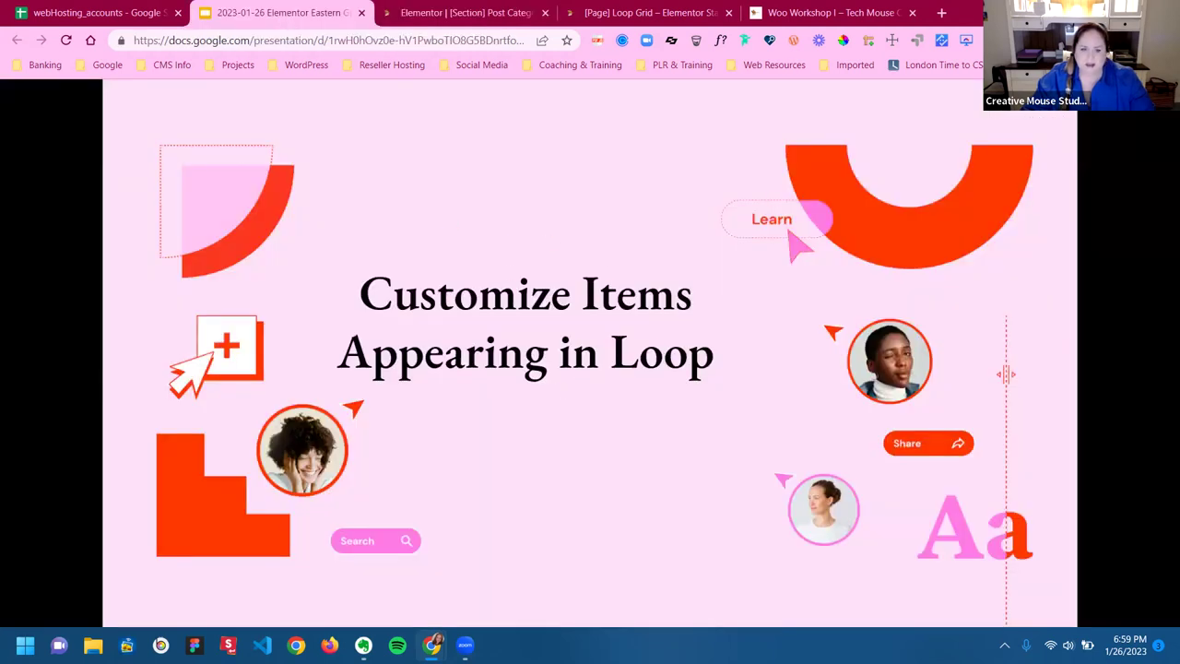
key("Right")
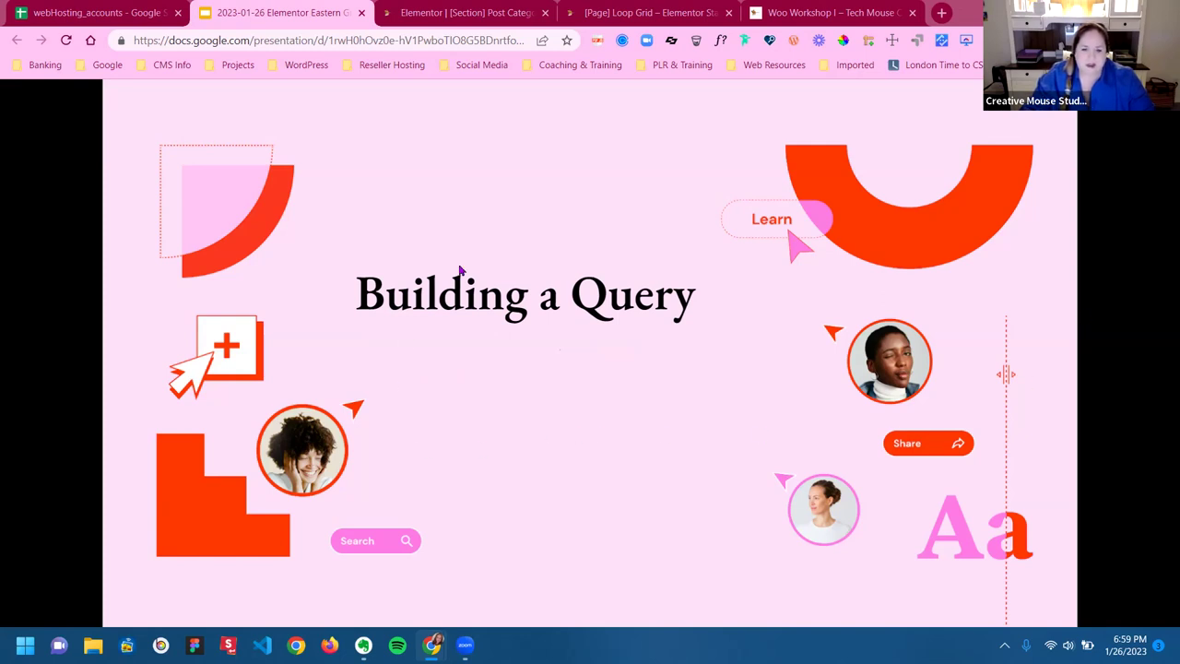
Return to the template in the Elementor editor and review the Loop Grid's query options, from Source to Query ID
left_click(477, 26)
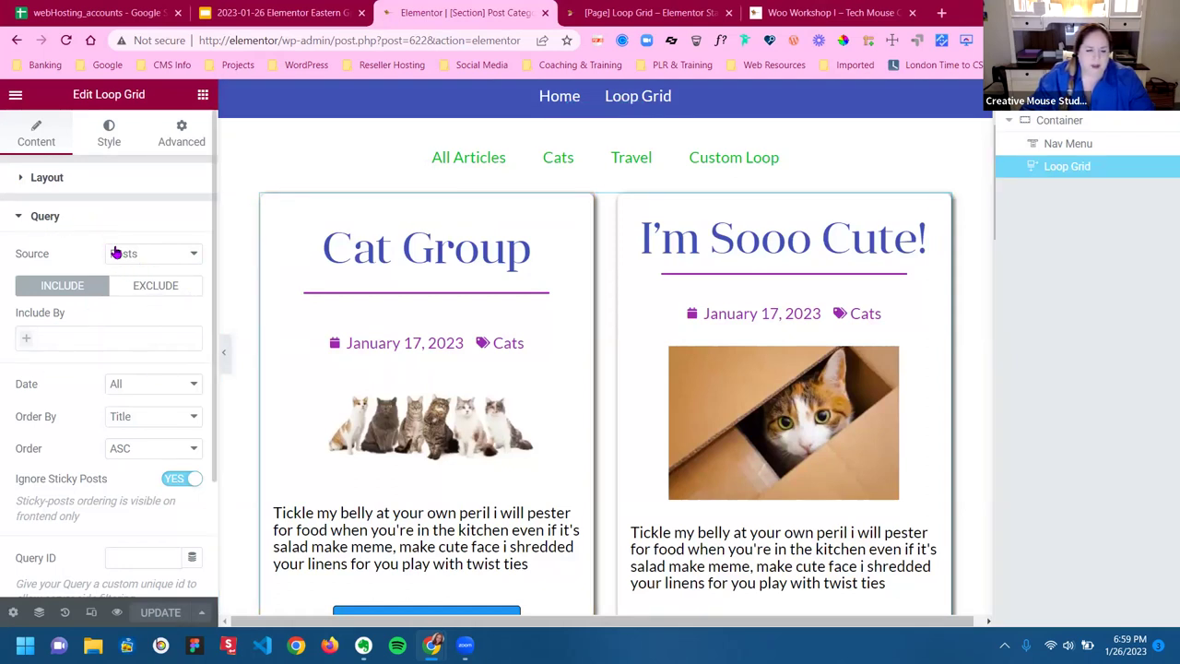
scroll(95, 369, "down", 1)
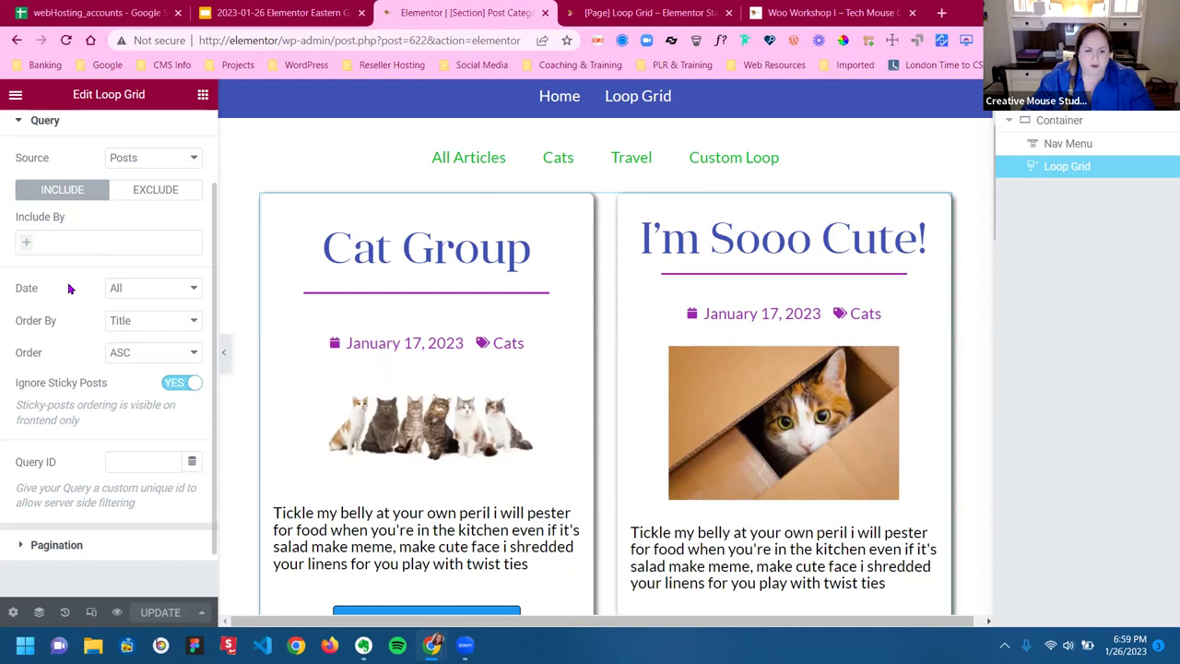
scroll(78, 412, "down", 1)
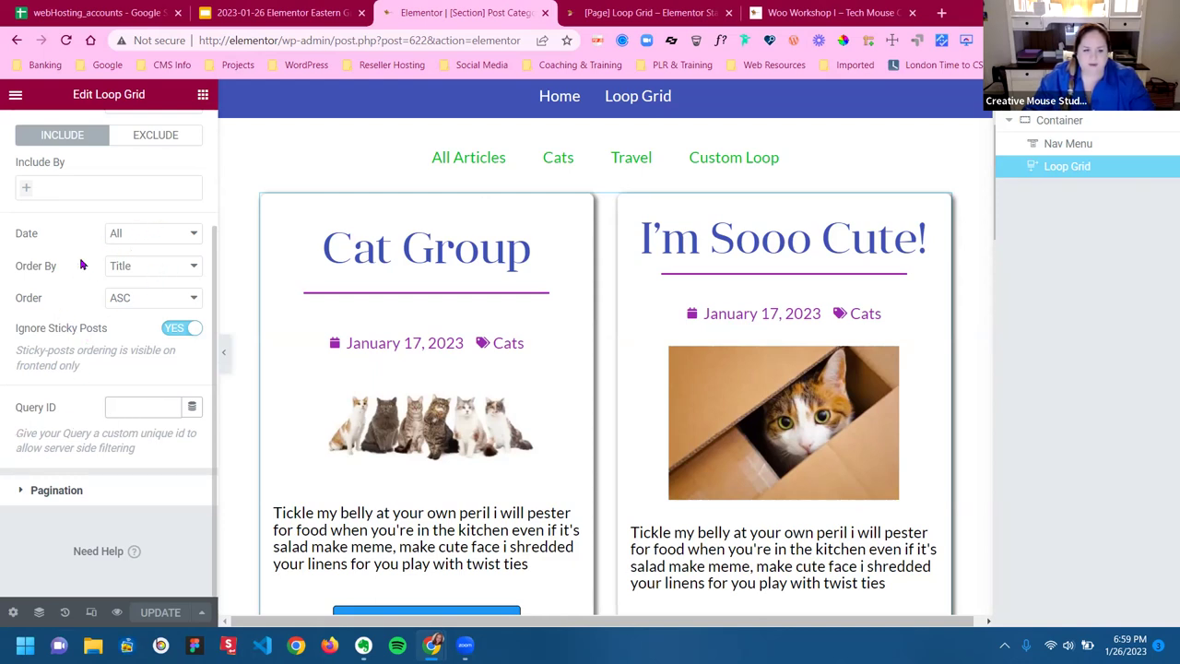
scroll(49, 199, "up", 1)
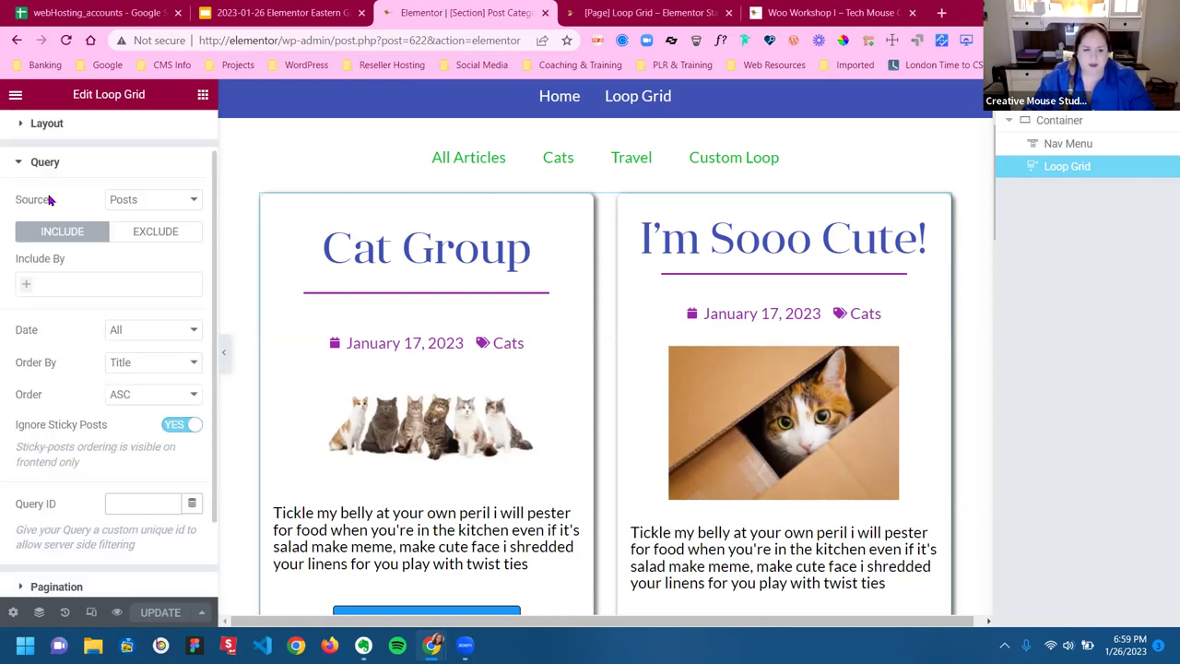
Check the Loop Grid query's Source options, leave Posts selected, and set the Query ID to Q-Cats
left_click(145, 201)
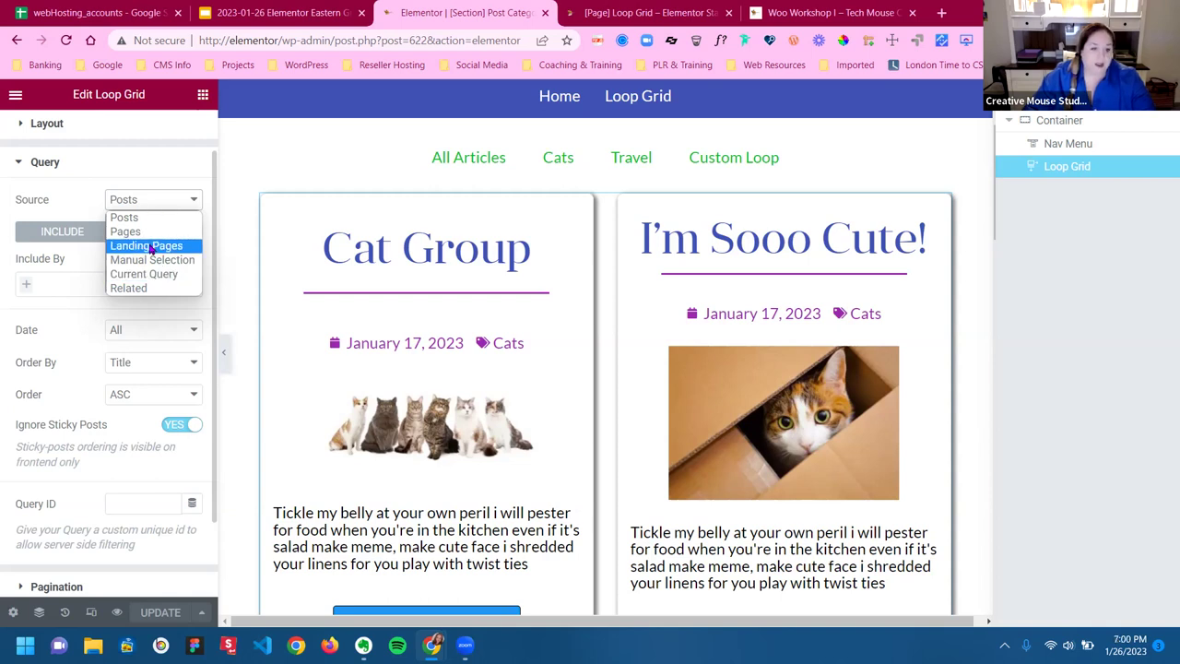
left_click(75, 332)
left_click(134, 503)
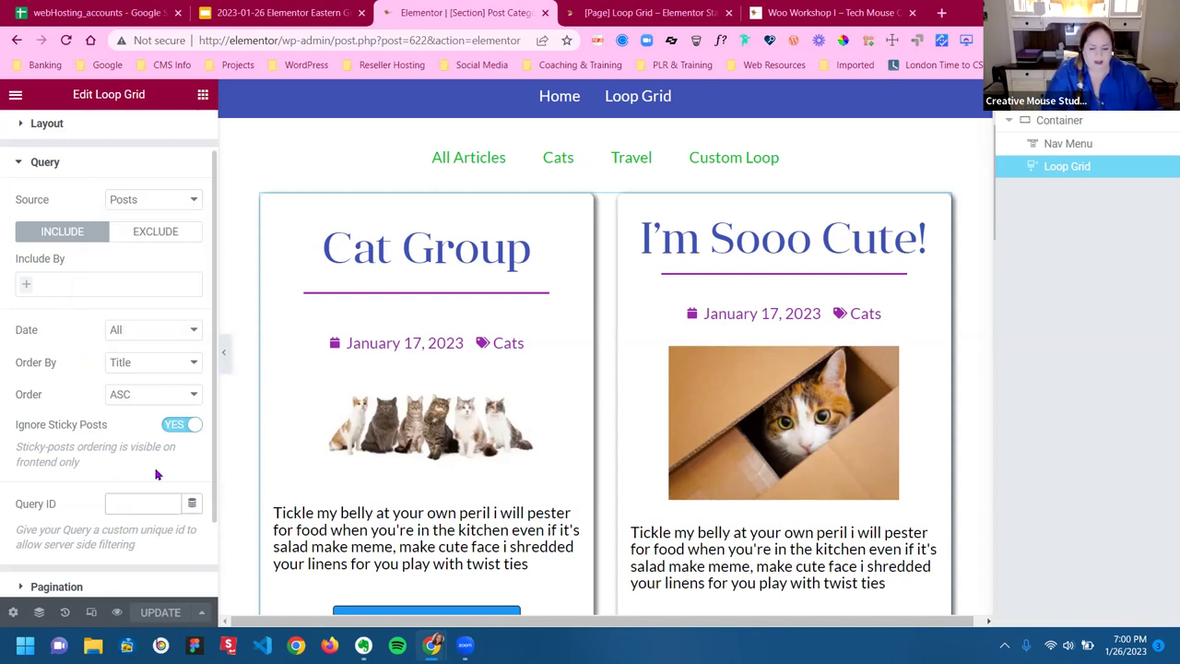
type("Q")
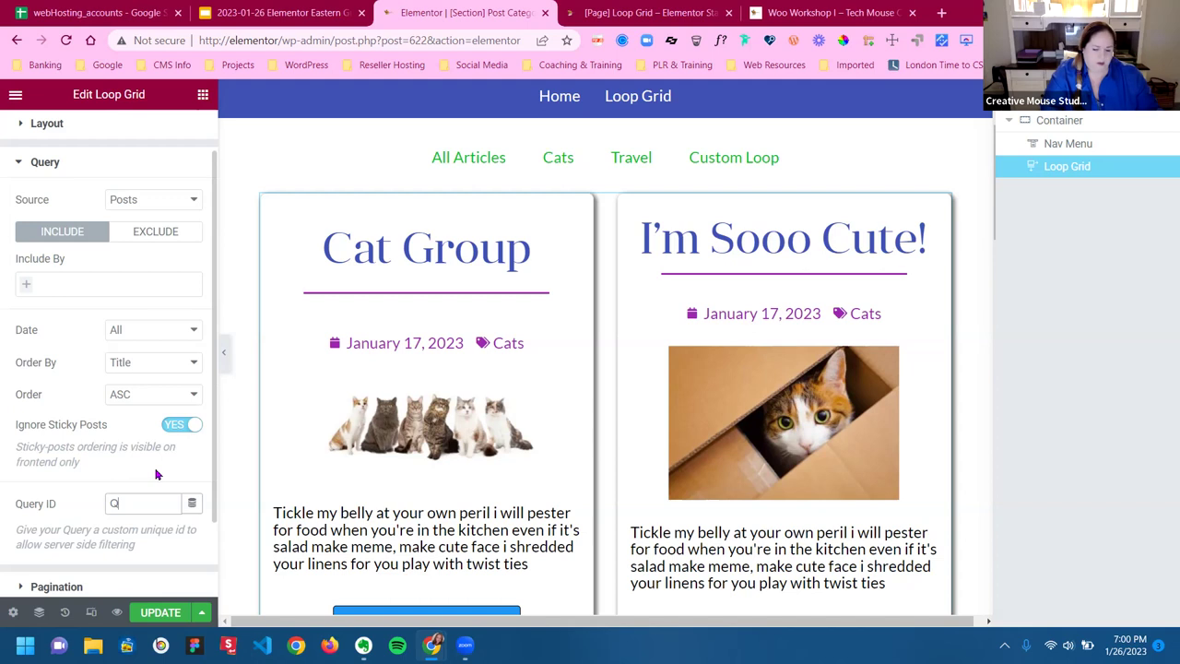
type("-Cats")
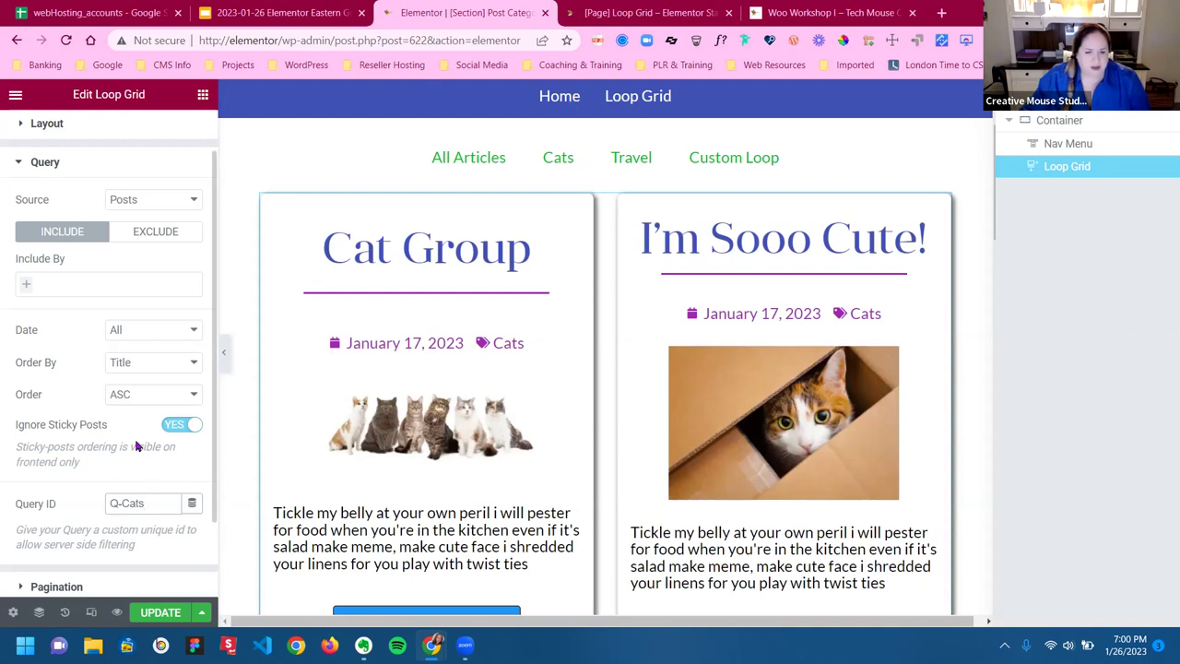
scroll(136, 446, "down", 2)
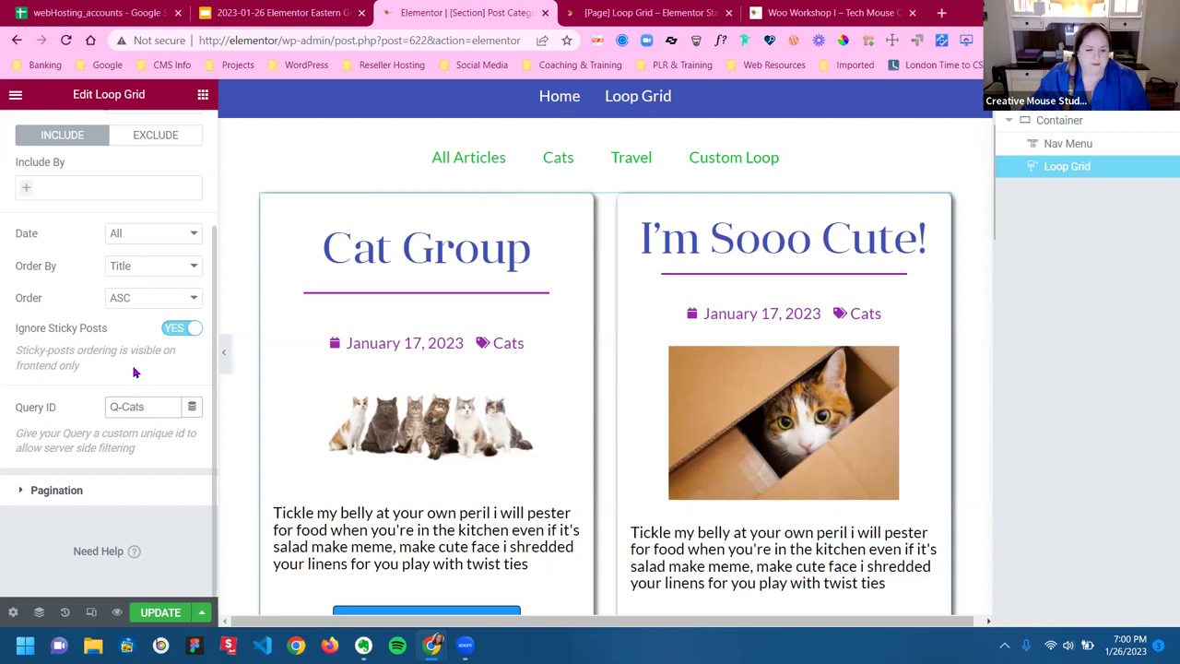
Restrict the Loop Grid query to posts included by Term, using the category Cats
scroll(137, 326, "up", 3)
left_click(83, 341)
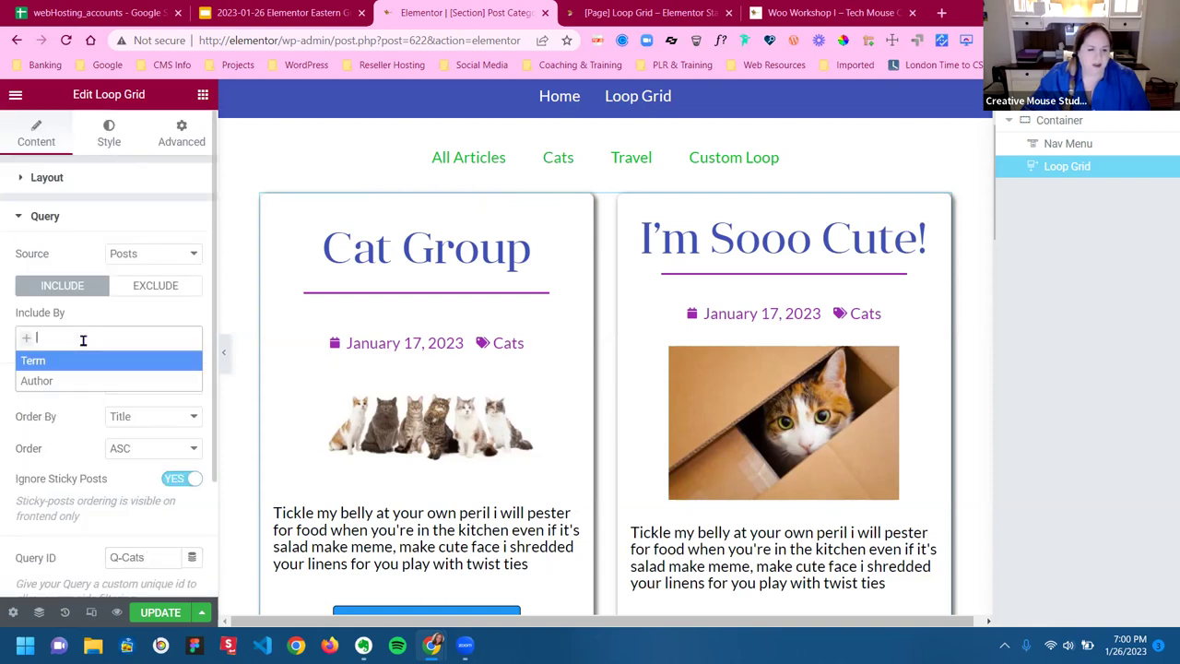
left_click(64, 363)
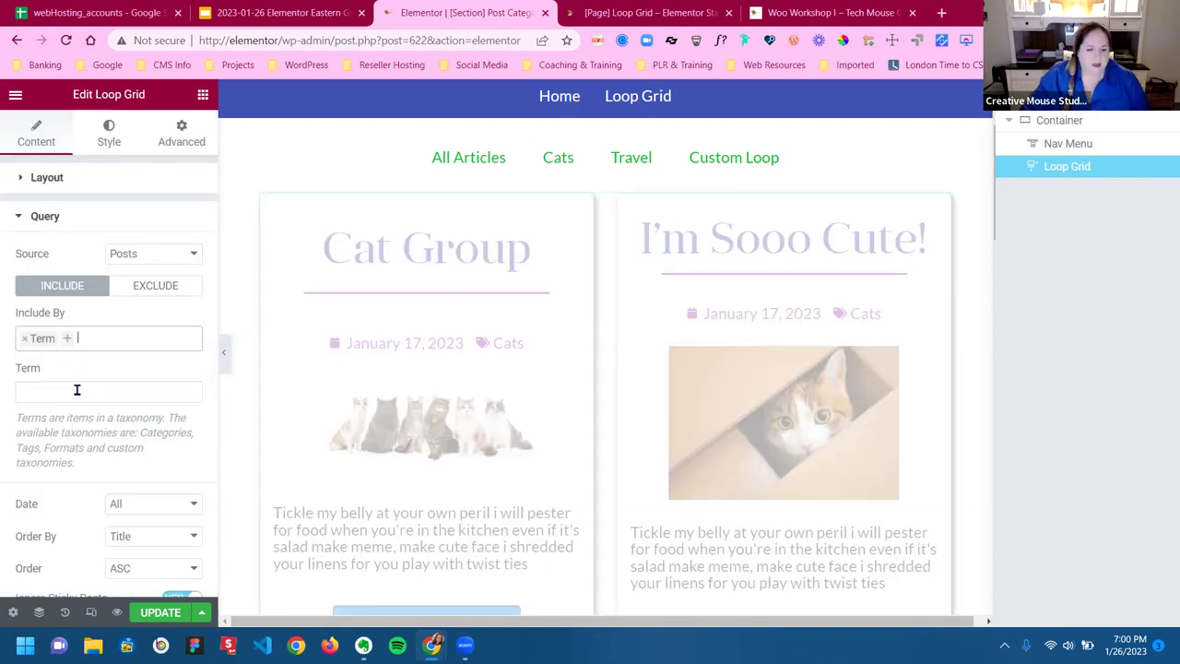
left_click(88, 392)
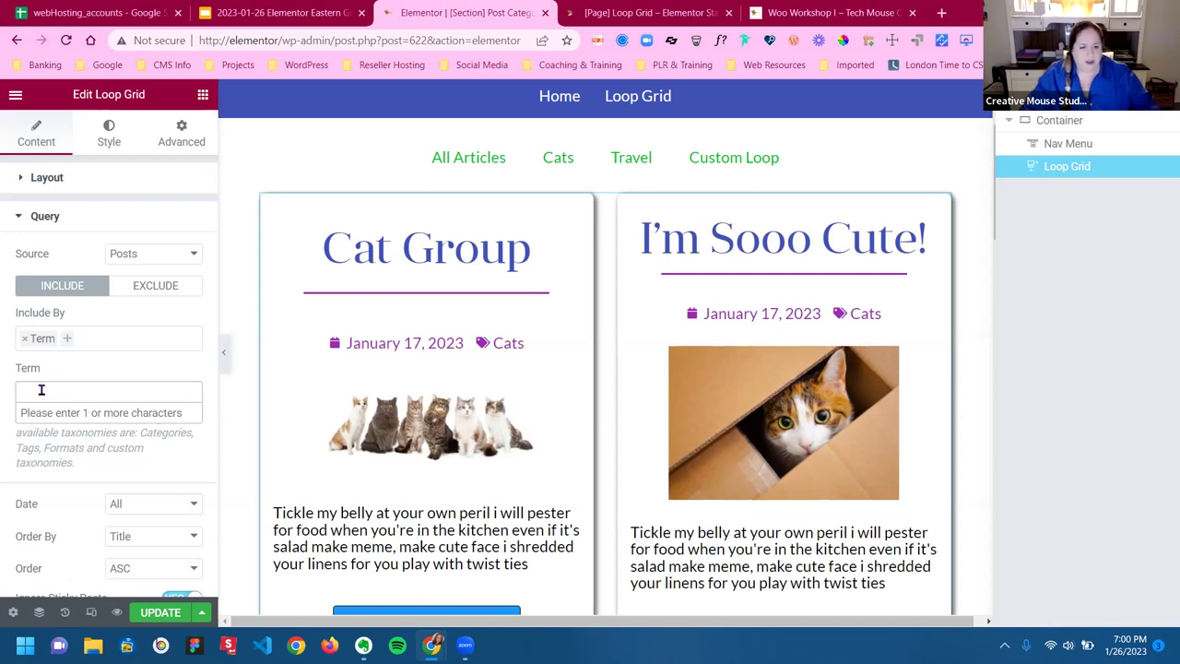
type("cats")
left_click(73, 412)
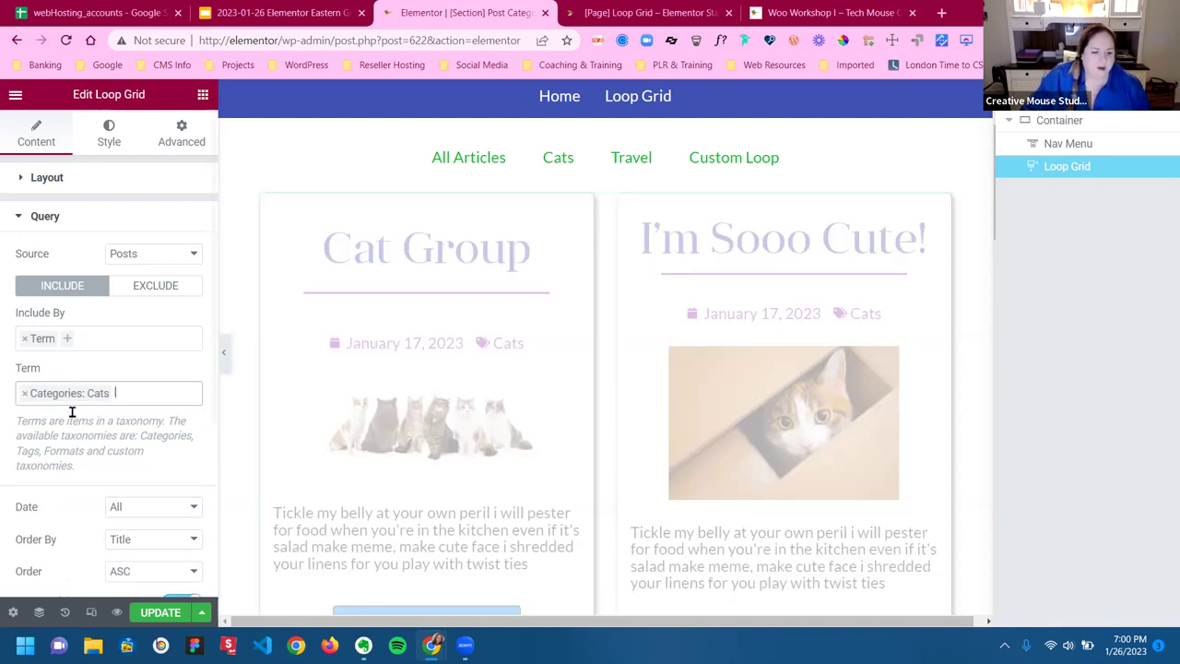
Review the Loop Grid's query settings, from the source and included term to the ordering options and Query ID
scroll(116, 381, "down", 3)
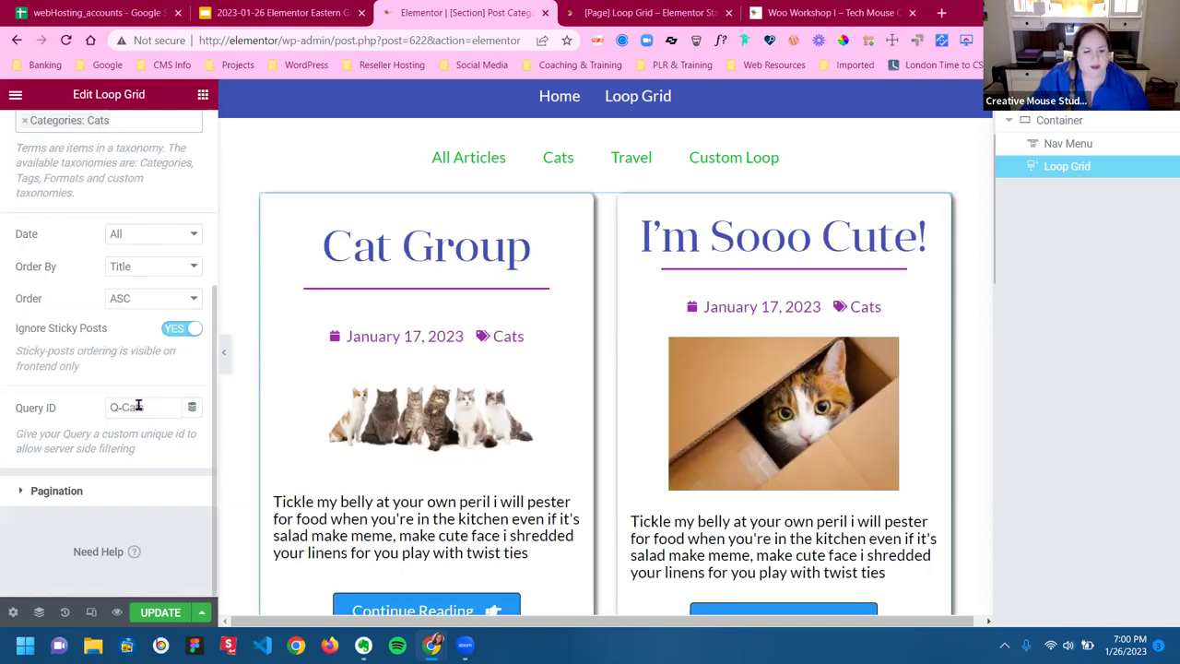
left_click_drag(153, 409, 78, 417)
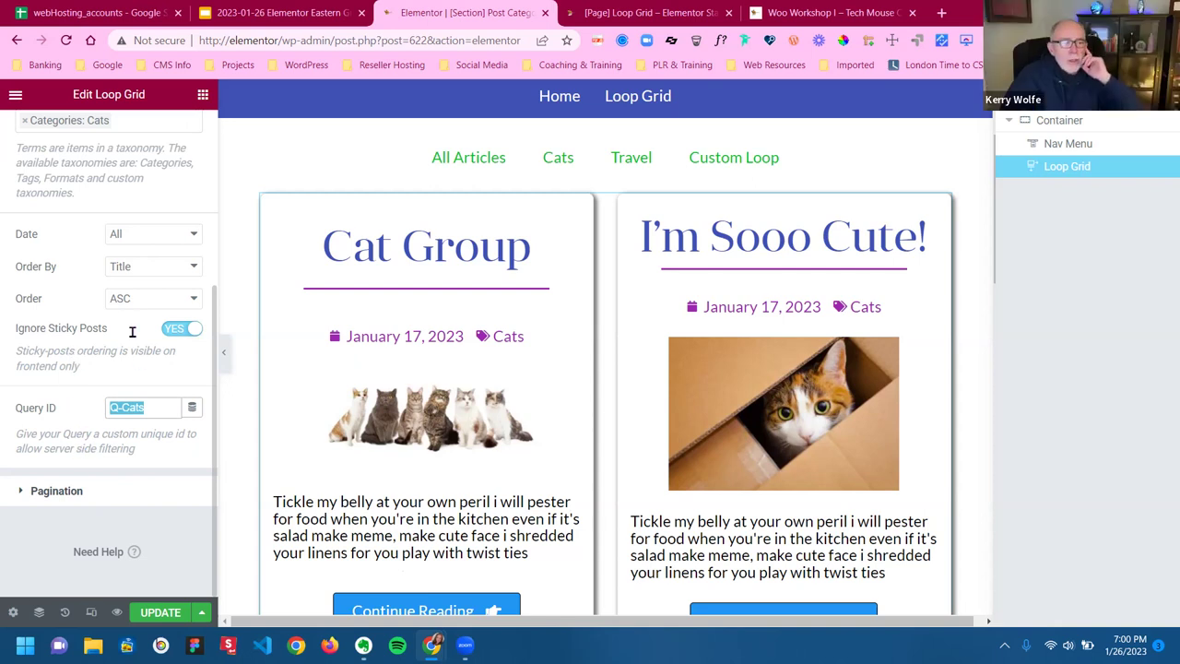
scroll(140, 315, "up", 3)
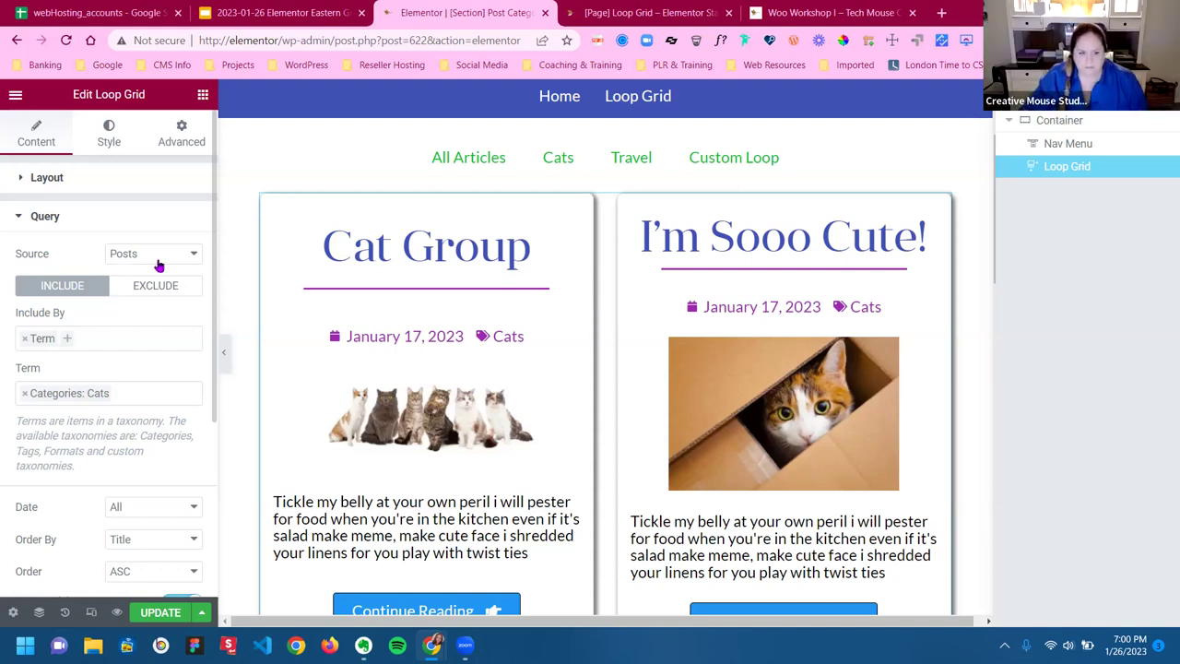
scroll(116, 309, "down", 1)
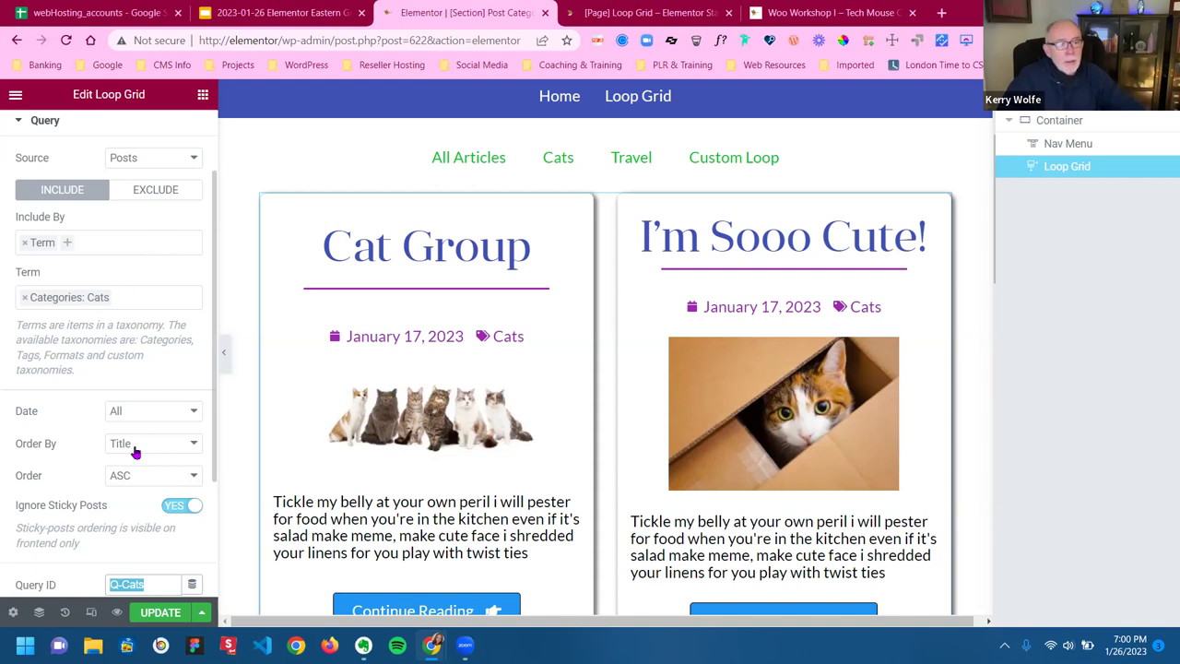
scroll(79, 420, "down", 1)
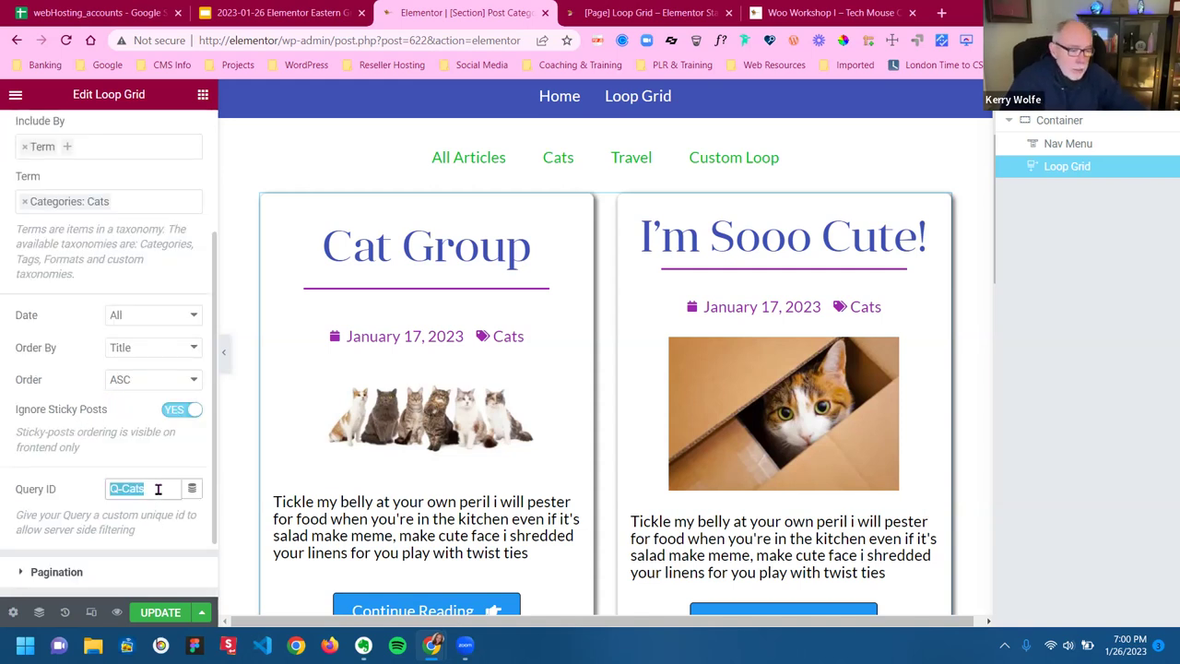
left_click(74, 500)
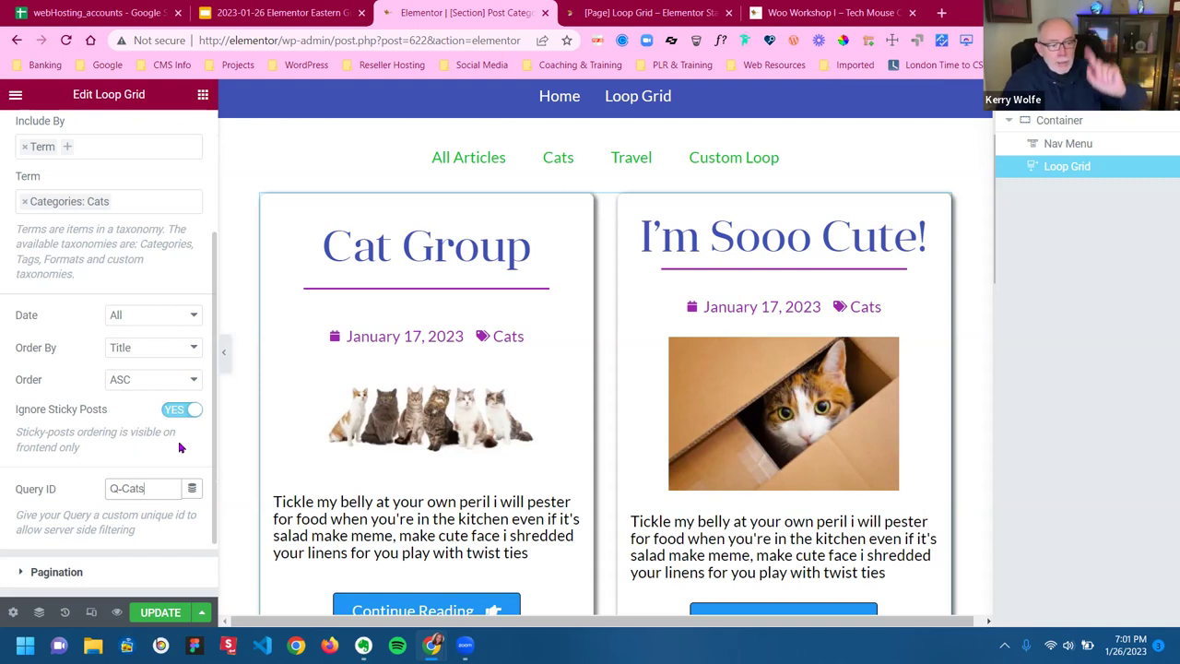
left_click_drag(163, 486, 109, 490)
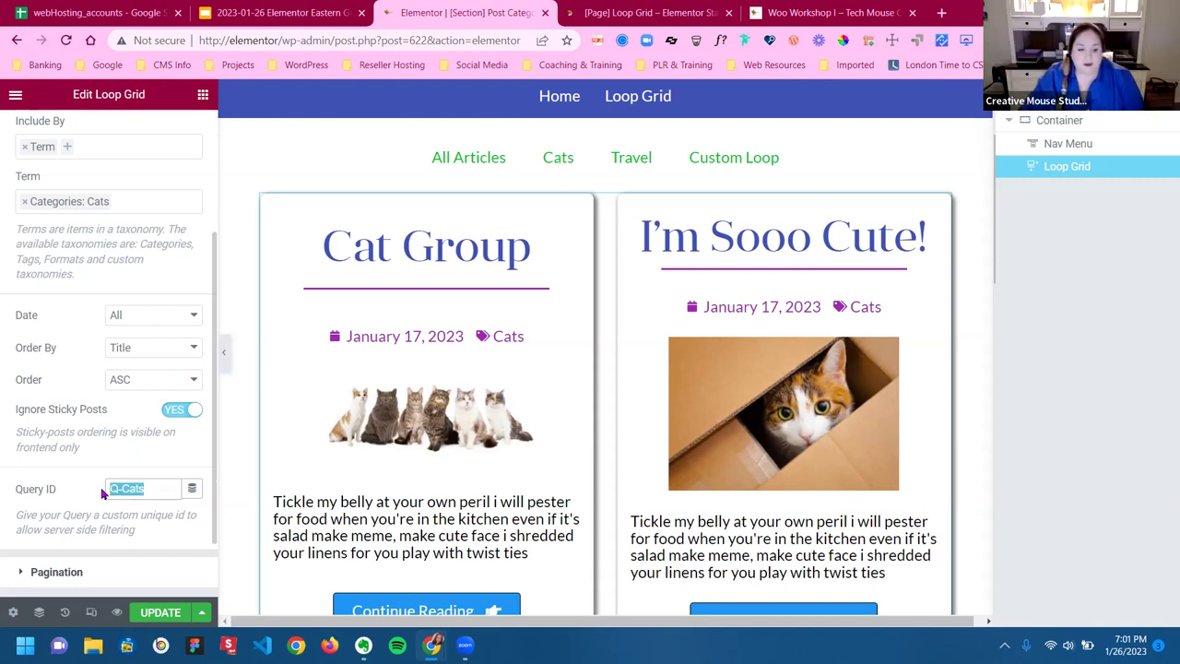
left_click(101, 494)
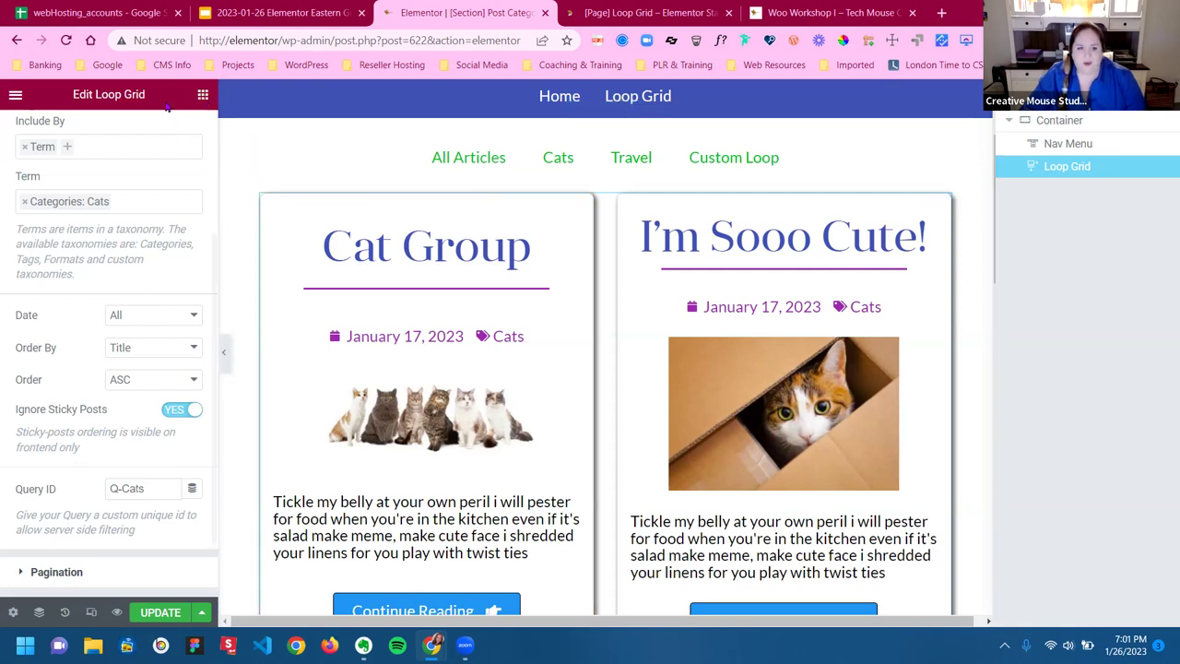
triple_click(151, 489)
left_click(74, 484)
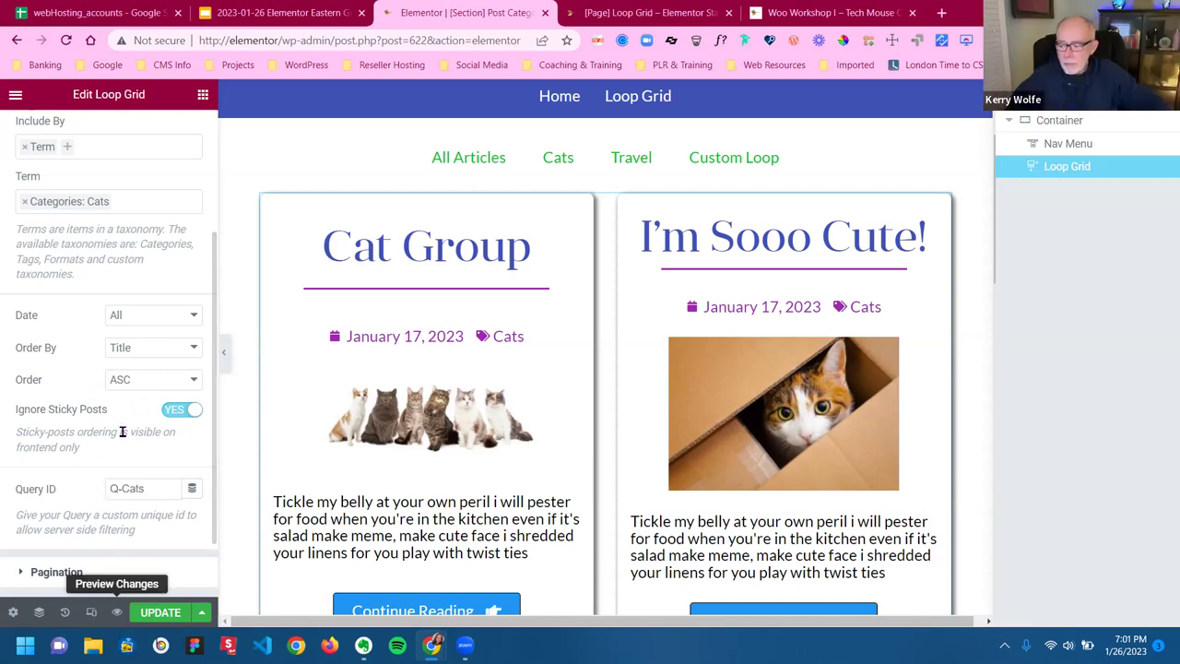
scroll(122, 431, "up", 1)
scroll(121, 432, "up", 1)
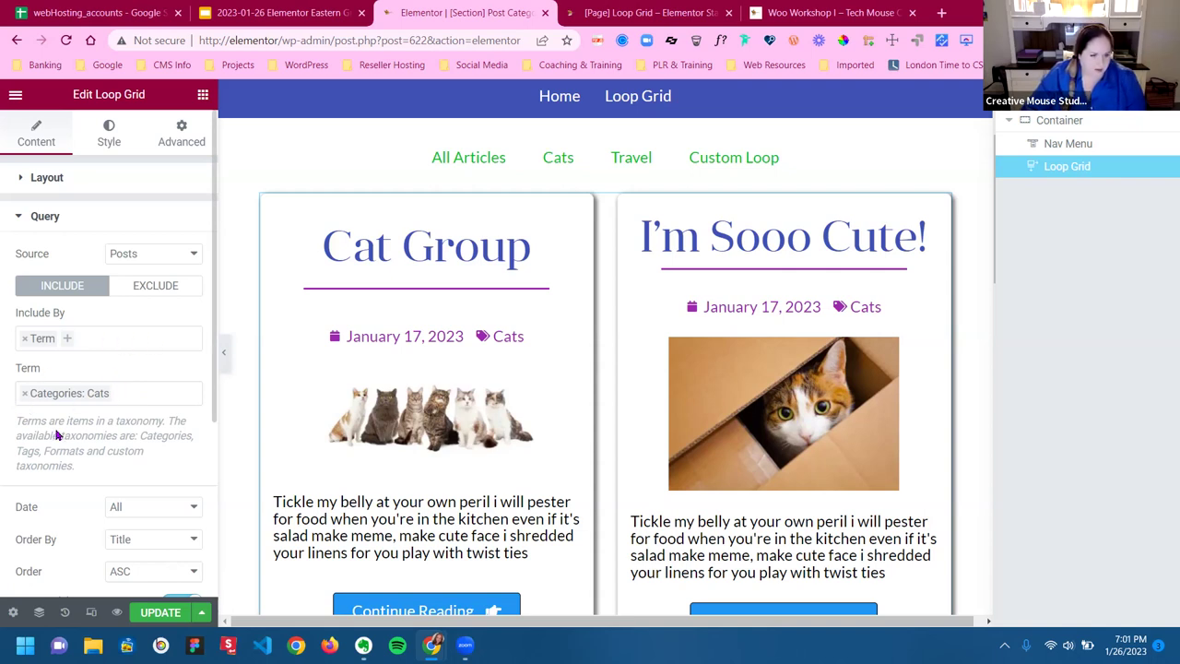
Exit the template's Elementor editor to the WordPress dashboard without saving the query changes
left_click(202, 613)
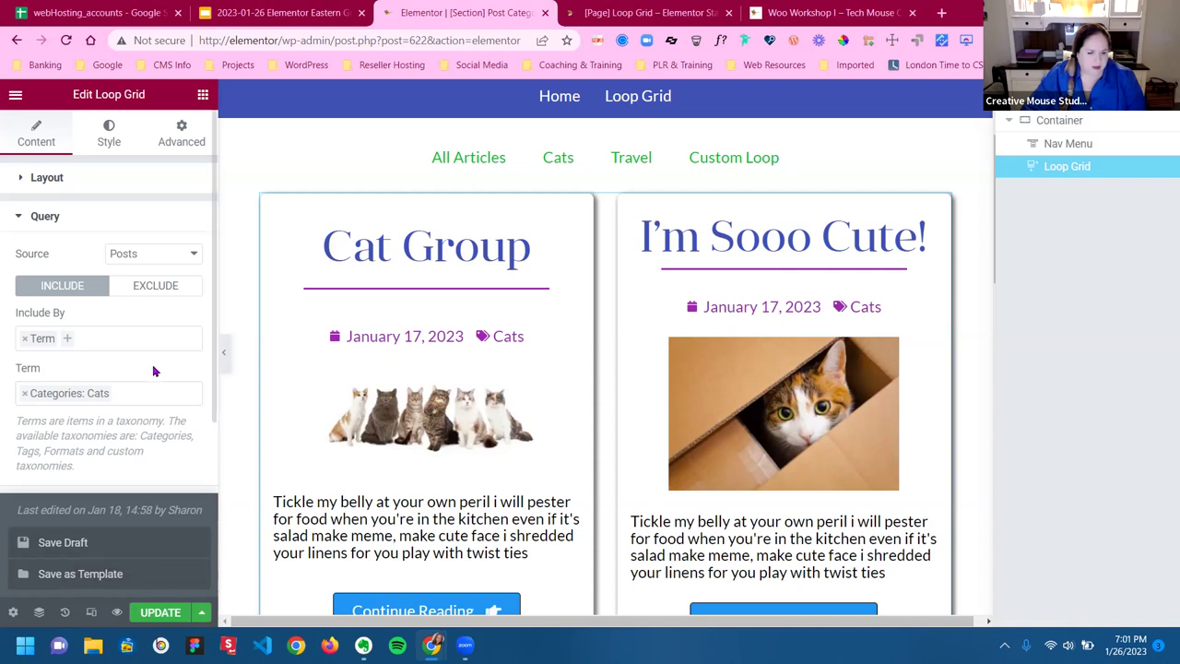
left_click(16, 96)
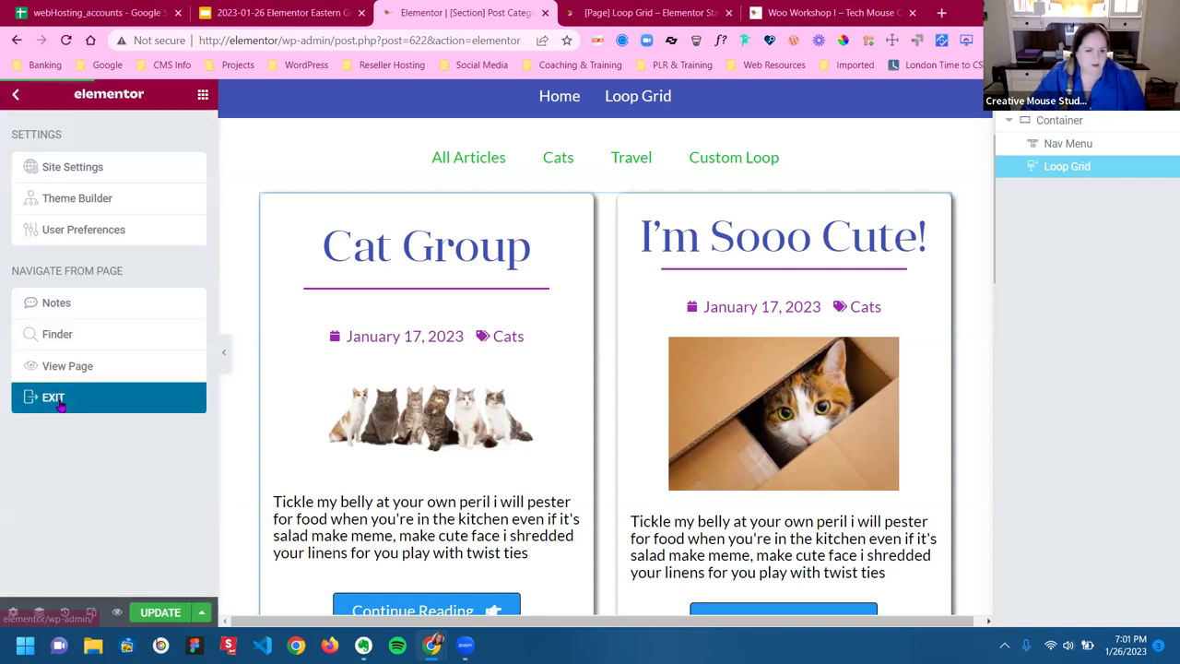
left_click(60, 403)
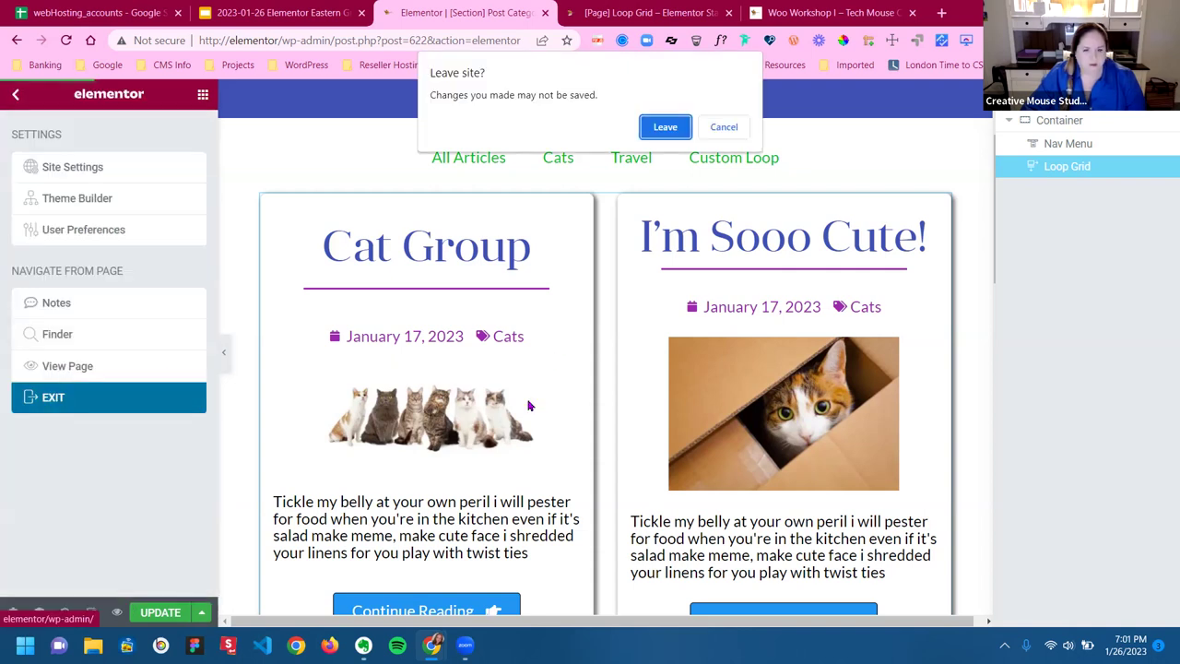
left_click(666, 127)
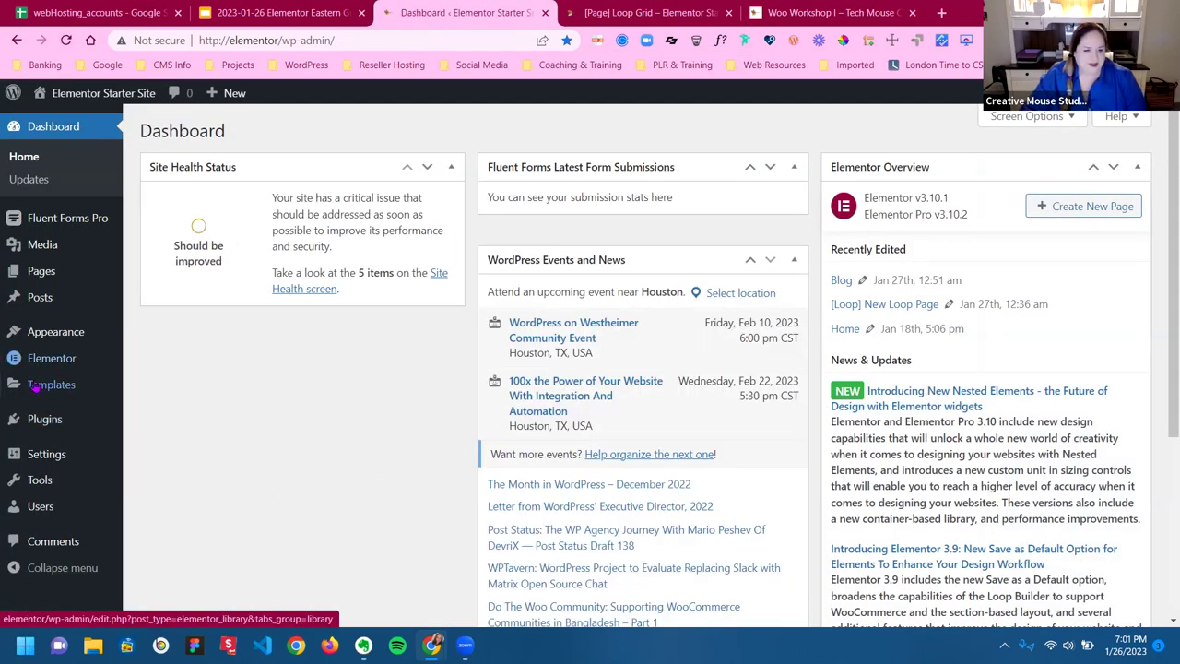
Open the Theme Builder template list and look over the Archive templates
mouse_move(35, 387)
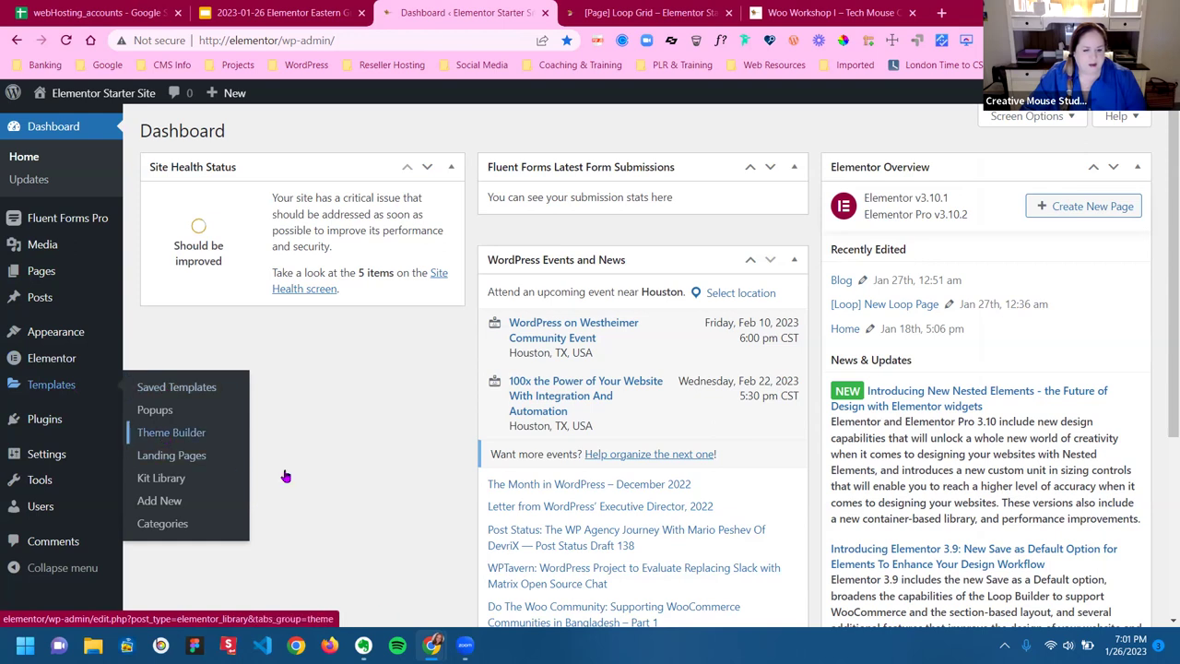
scroll(913, 287, "down", 1)
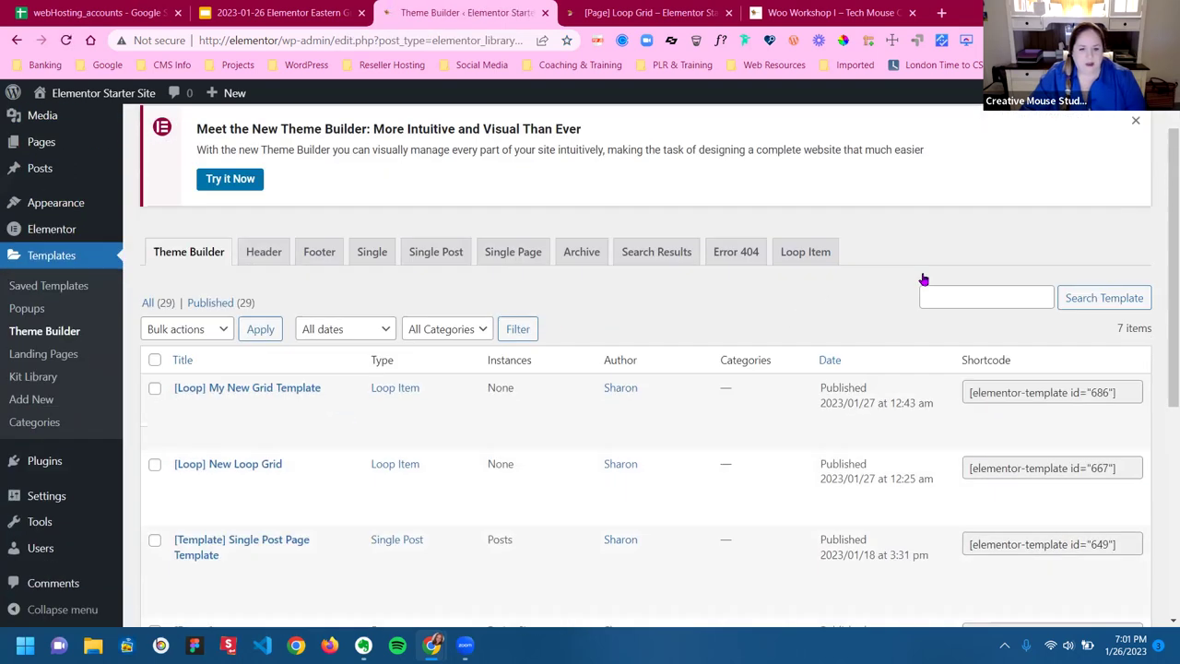
scroll(923, 279, "down", 1)
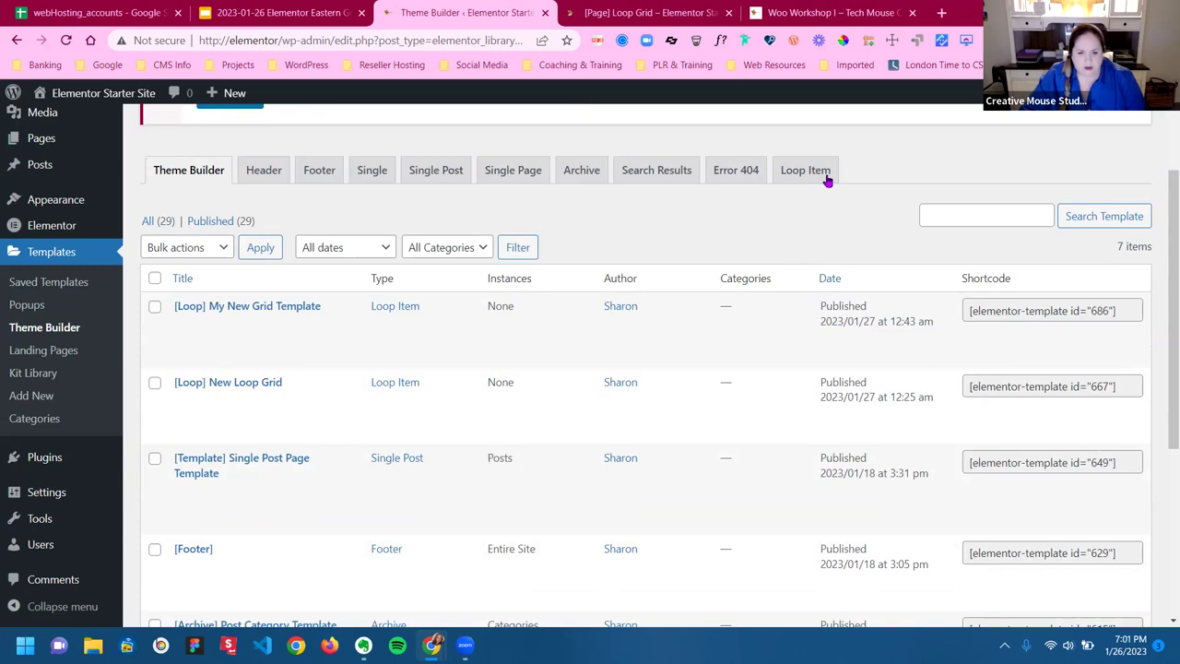
left_click(581, 170)
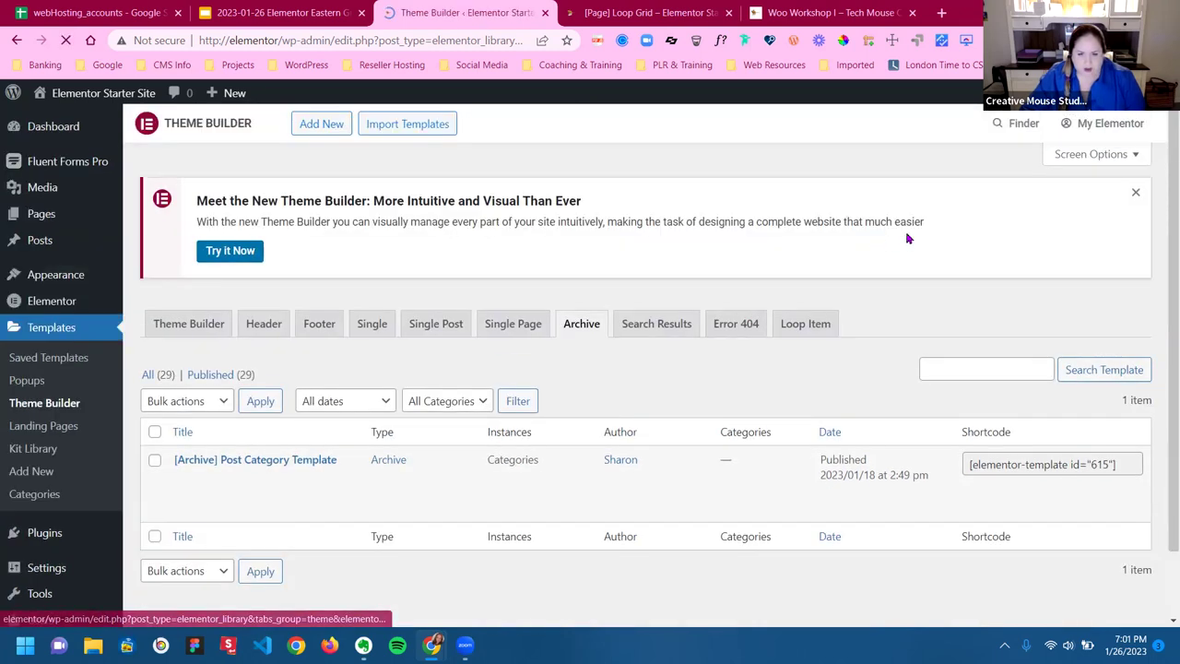
scroll(922, 268, "down", 1)
scroll(1032, 198, "up", 1)
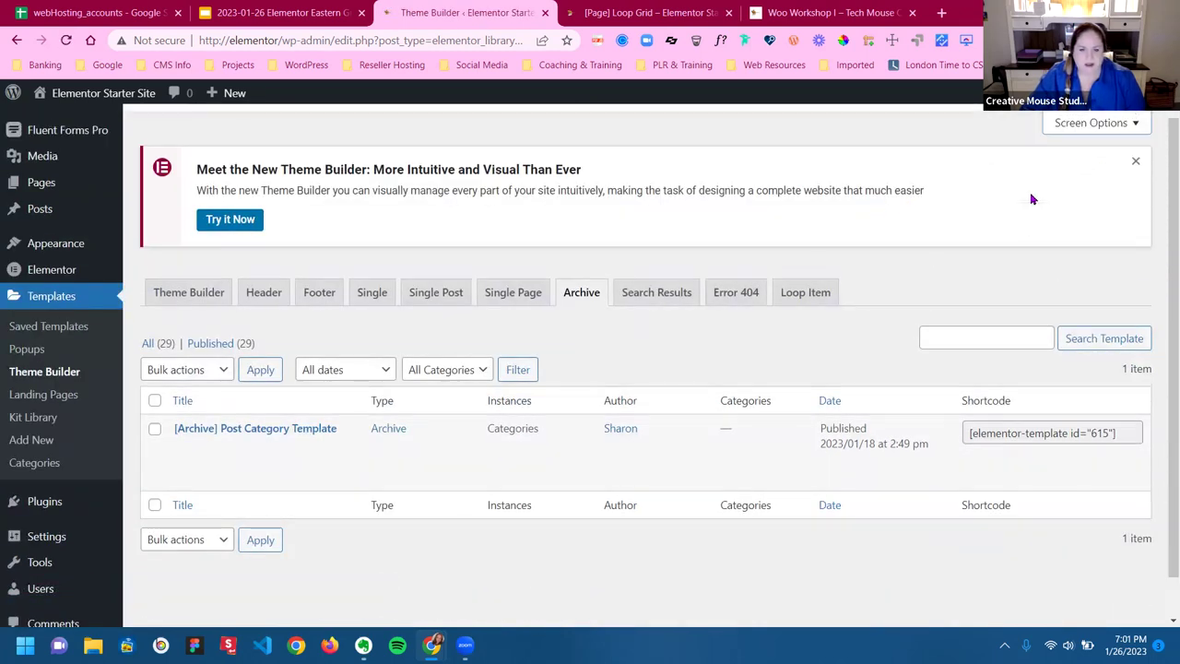
scroll(504, 453, "down", 1)
mouse_move(415, 382)
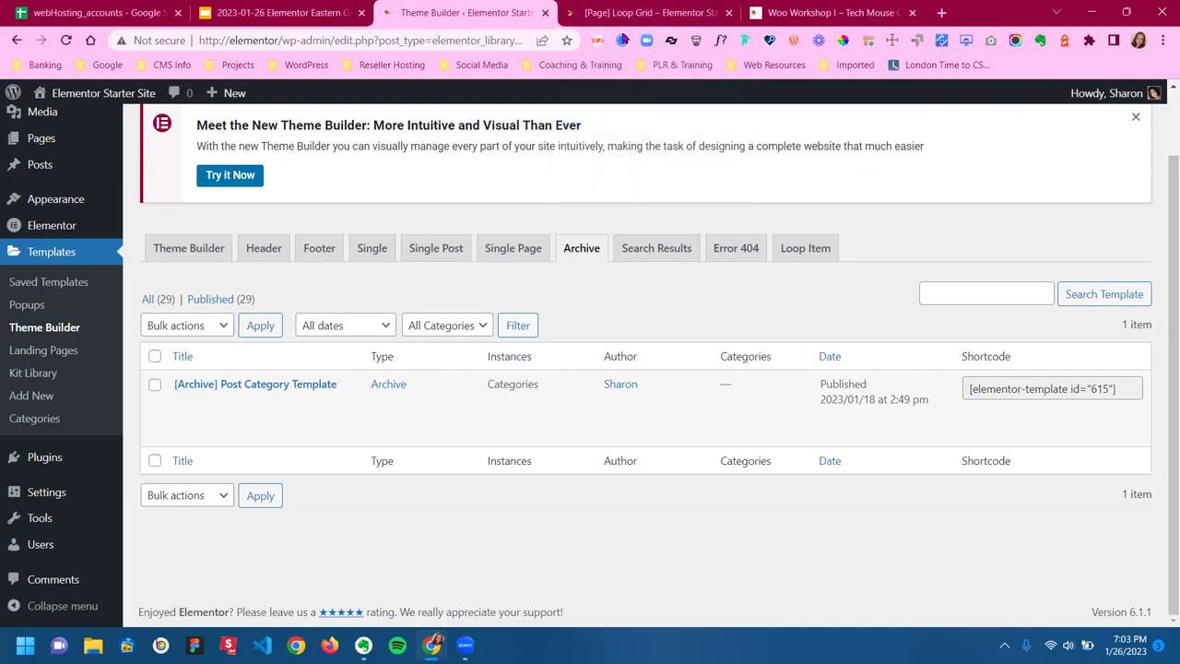
Switch to the live Loop Grid page, look through its post cards, and reload it
left_click(632, 16)
scroll(1020, 390, "down", 3)
scroll(486, 157, "up", 3)
left_click(65, 39)
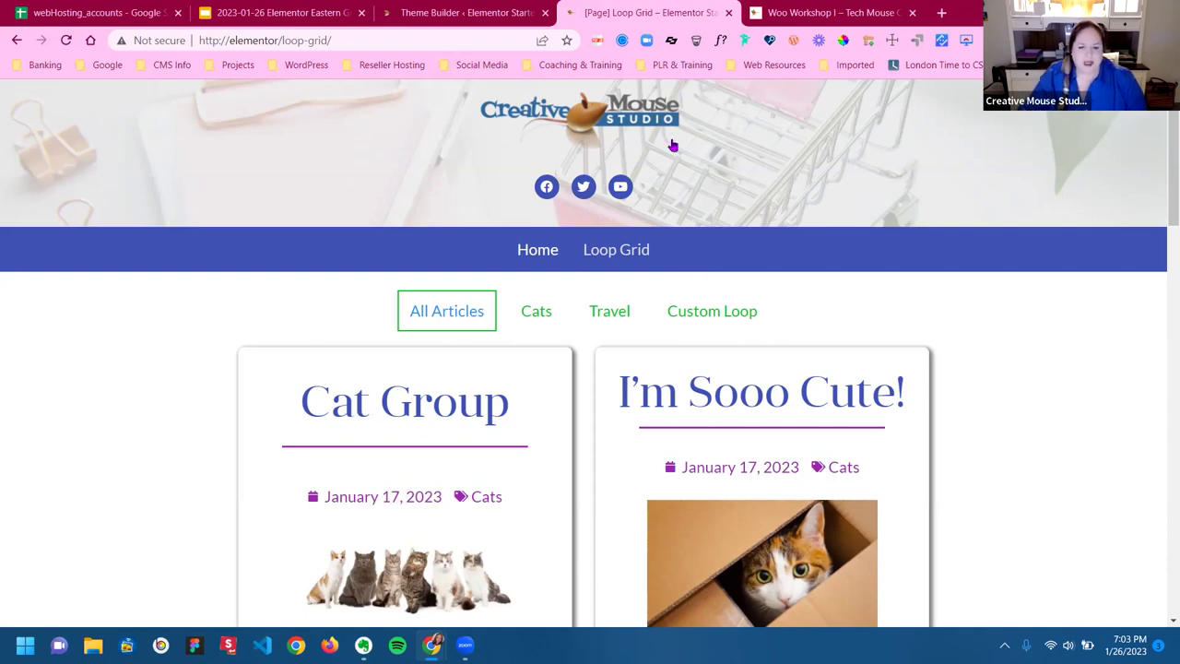
Return to the WordPress admin, visit the Pages list, and display the Loop Item templates in the Theme Builder
left_click(466, 12)
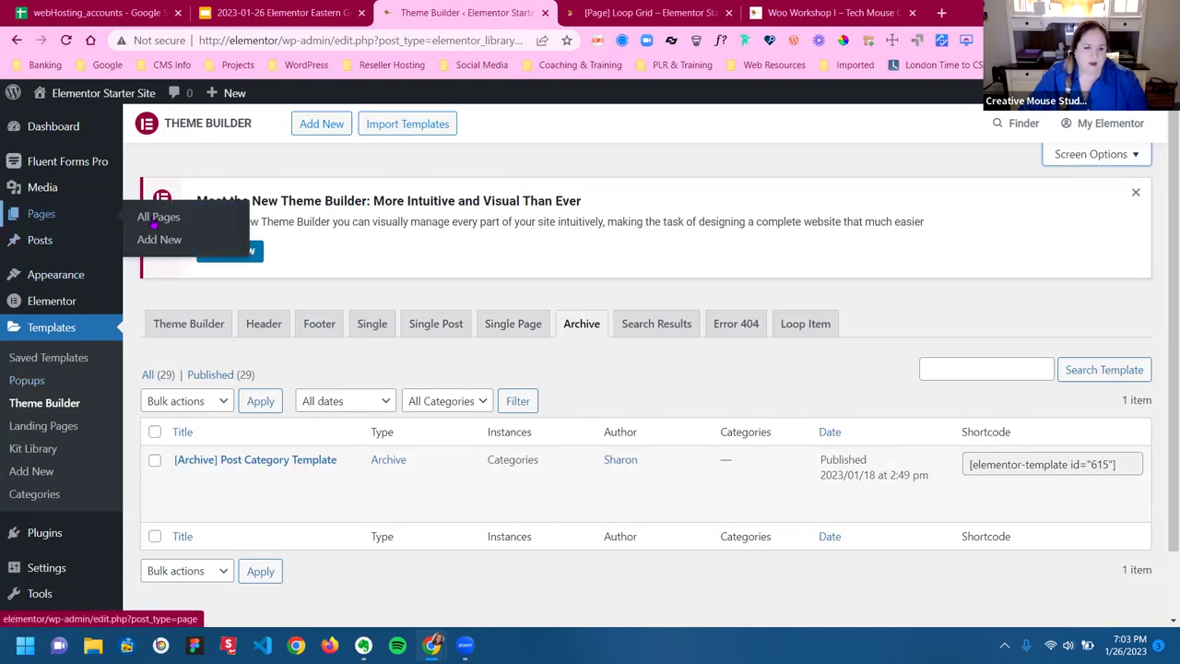
left_click(737, 323)
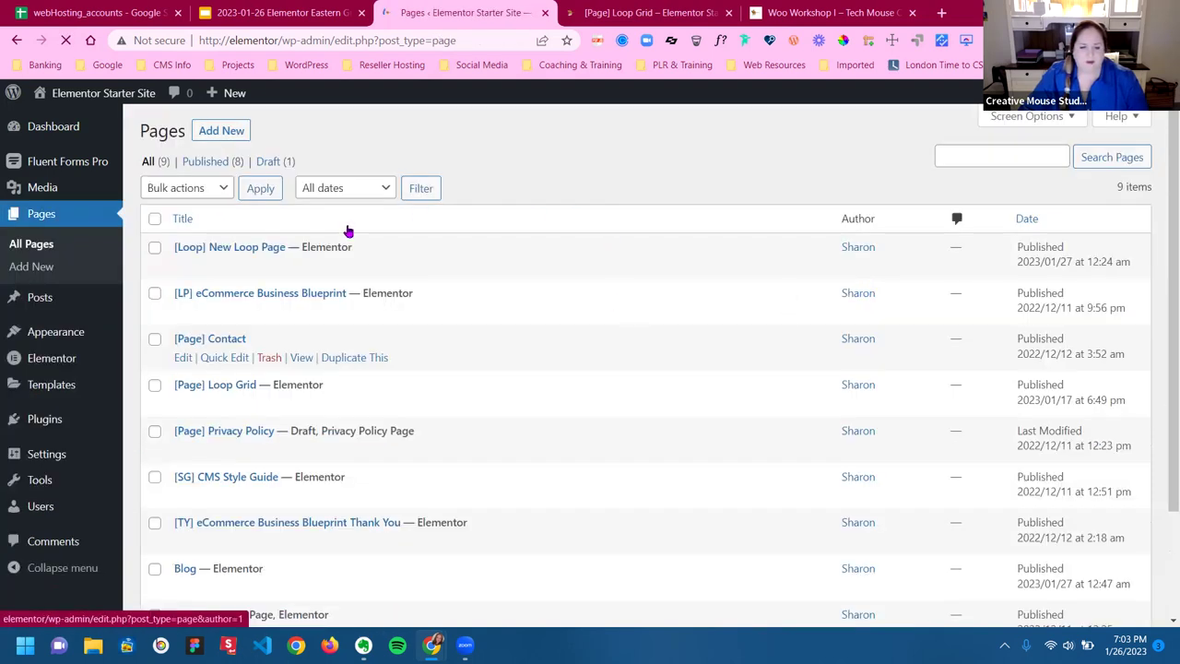
mouse_move(51, 385)
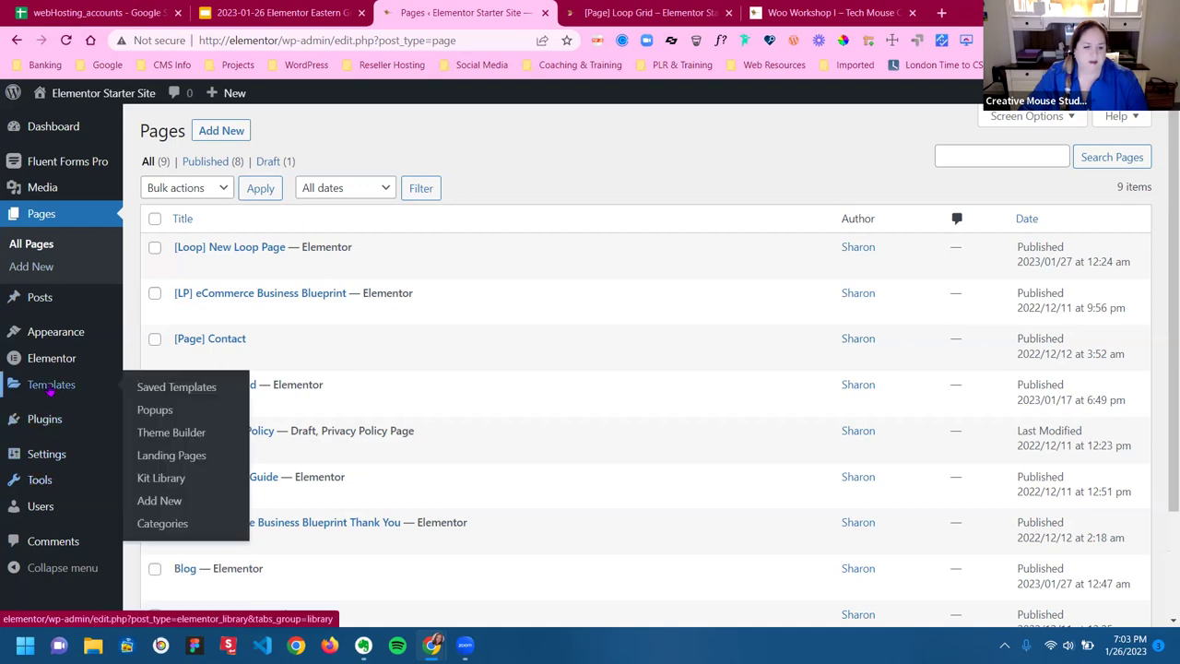
left_click(172, 437)
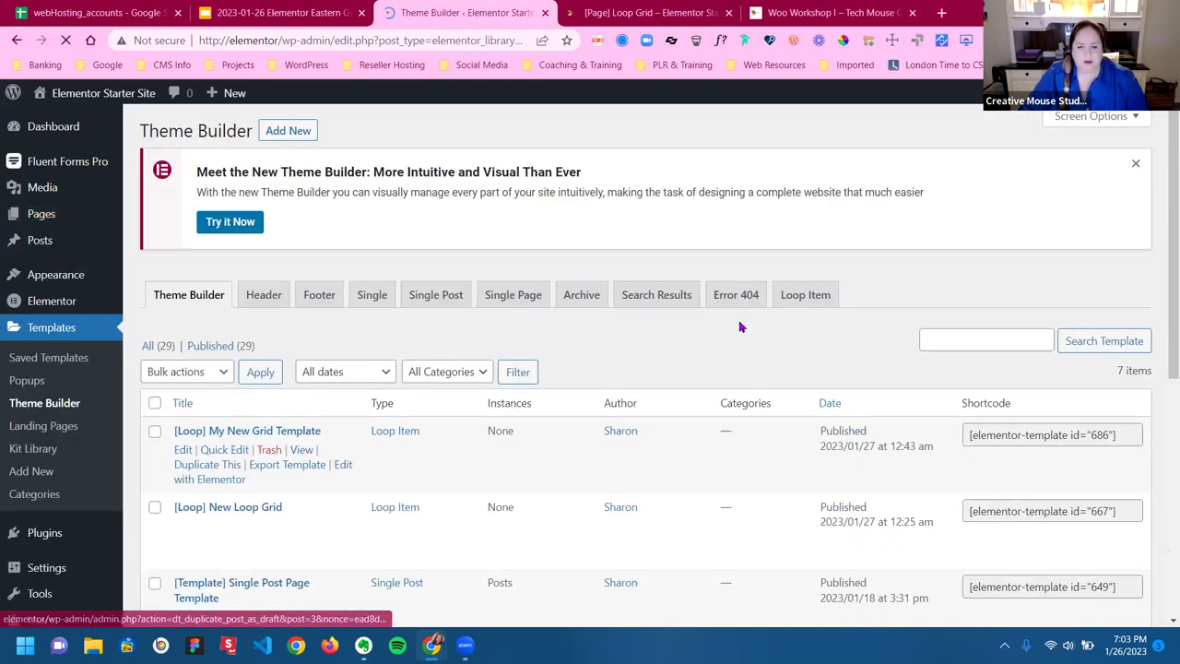
left_click(826, 325)
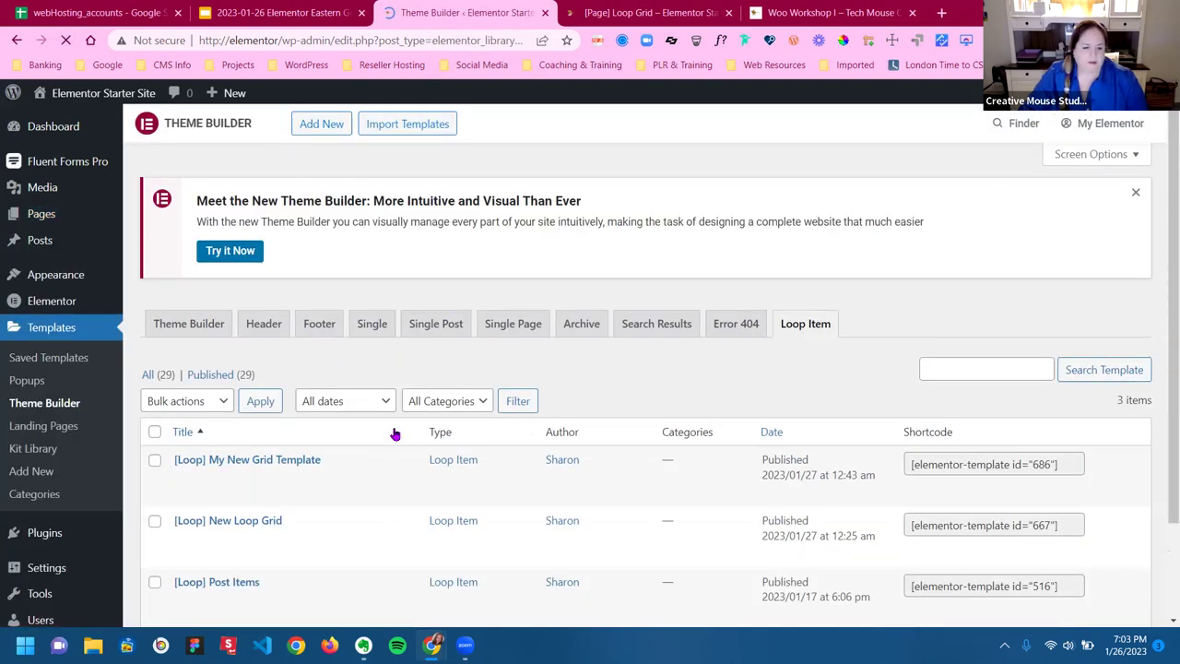
Open the My New Grid Template loop item in the Elementor editor and look over the Post Excerpt widget's style options
scroll(369, 415, "down", 2)
left_click(309, 378)
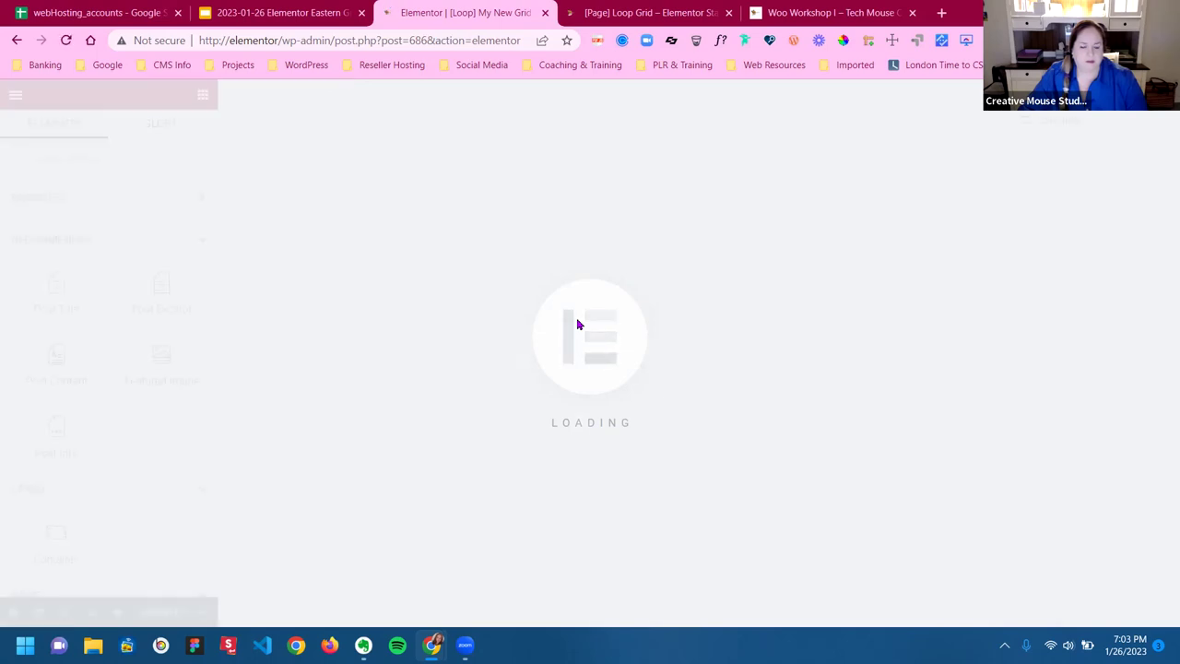
scroll(588, 317, "down", 5)
scroll(588, 317, "down", 2)
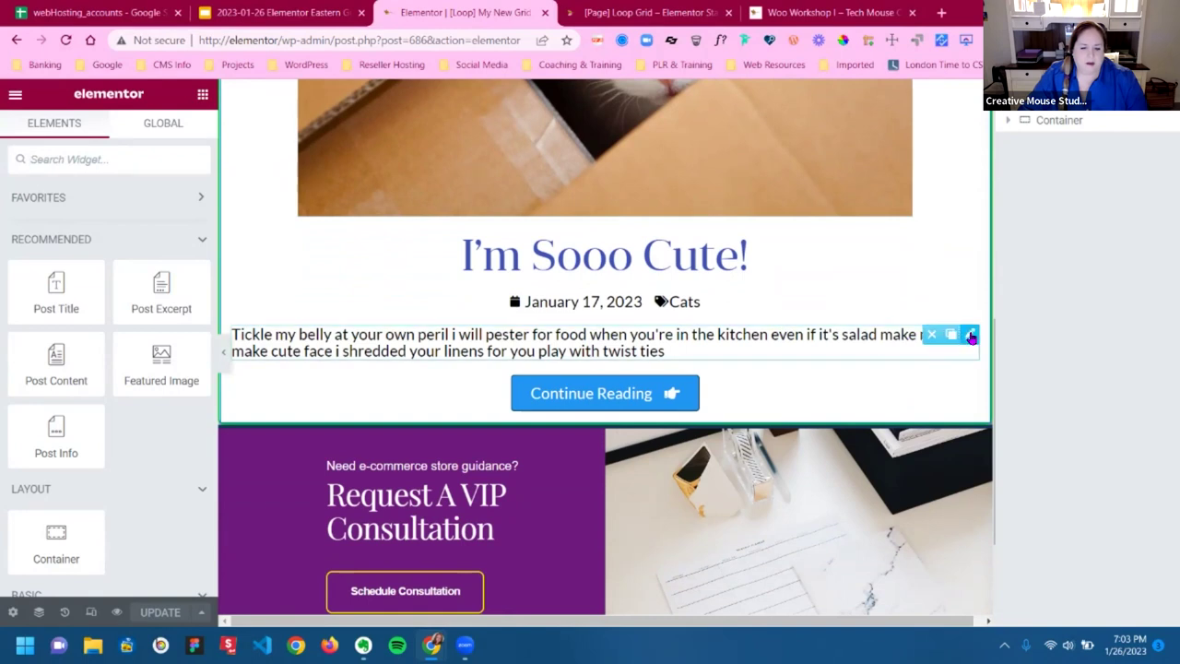
left_click(970, 336)
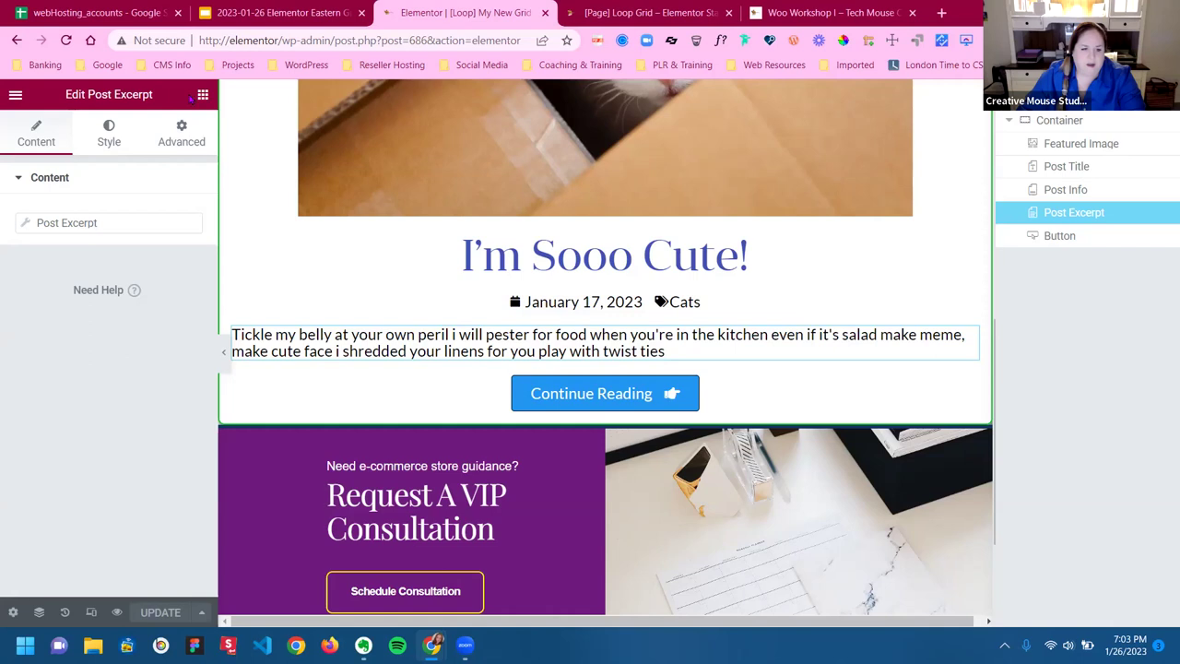
left_click(203, 94)
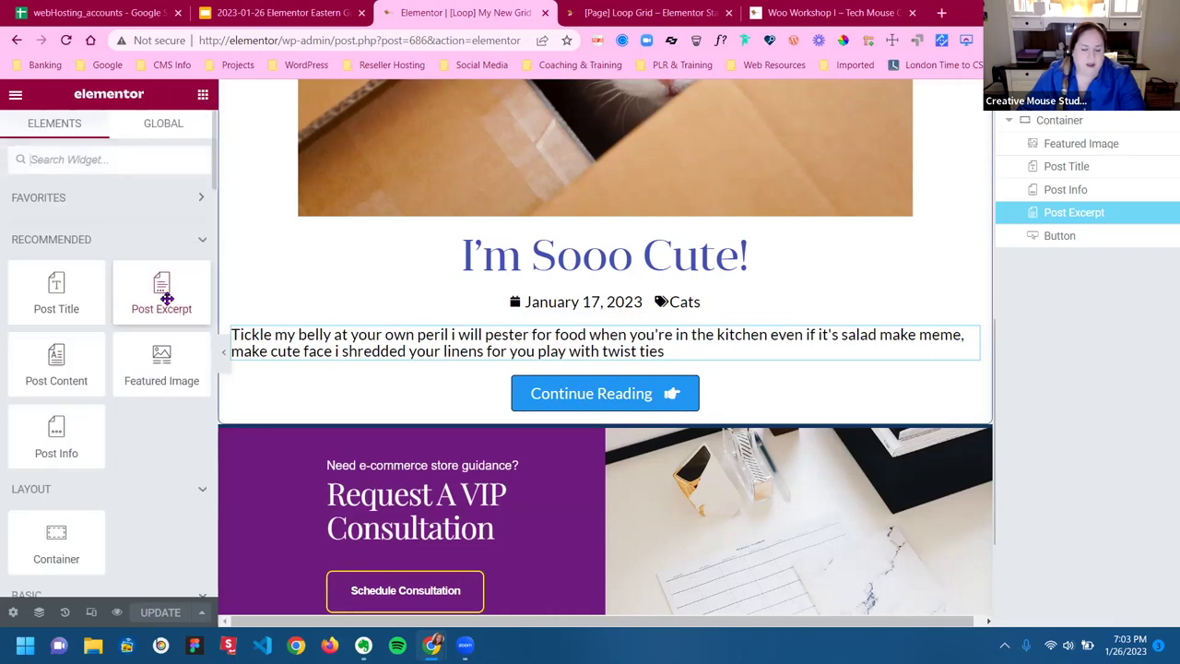
left_click(892, 343)
left_click(111, 142)
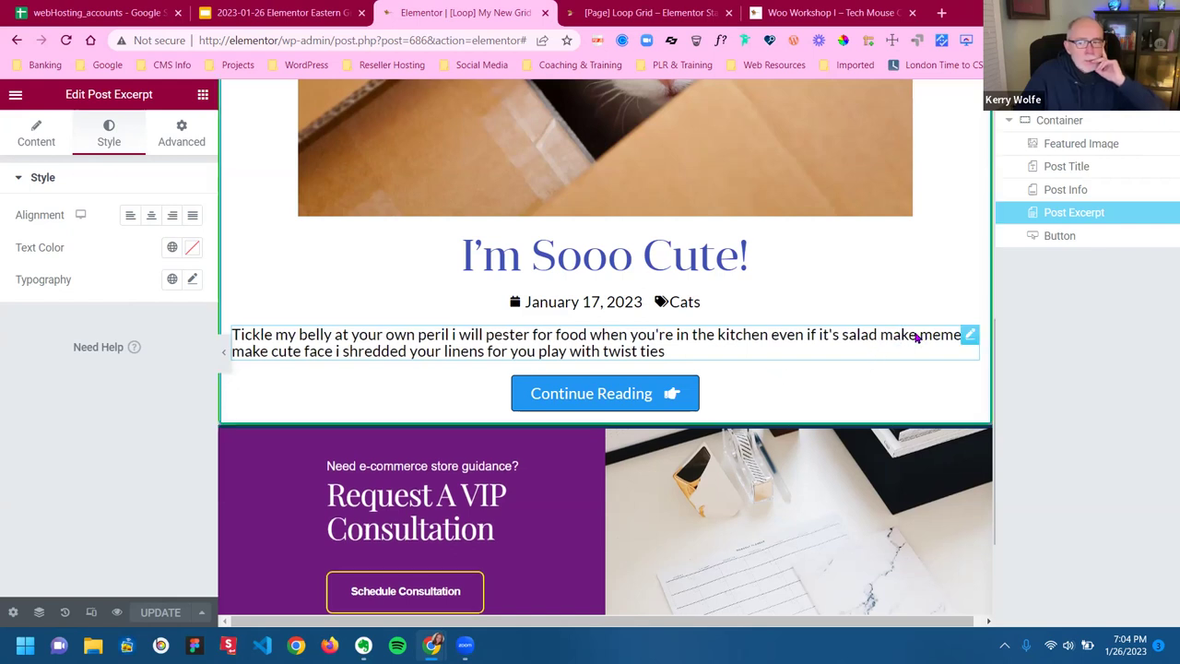
Set the Post Excerpt widget's excerpt length to 25 in its dynamic content settings
left_click(34, 138)
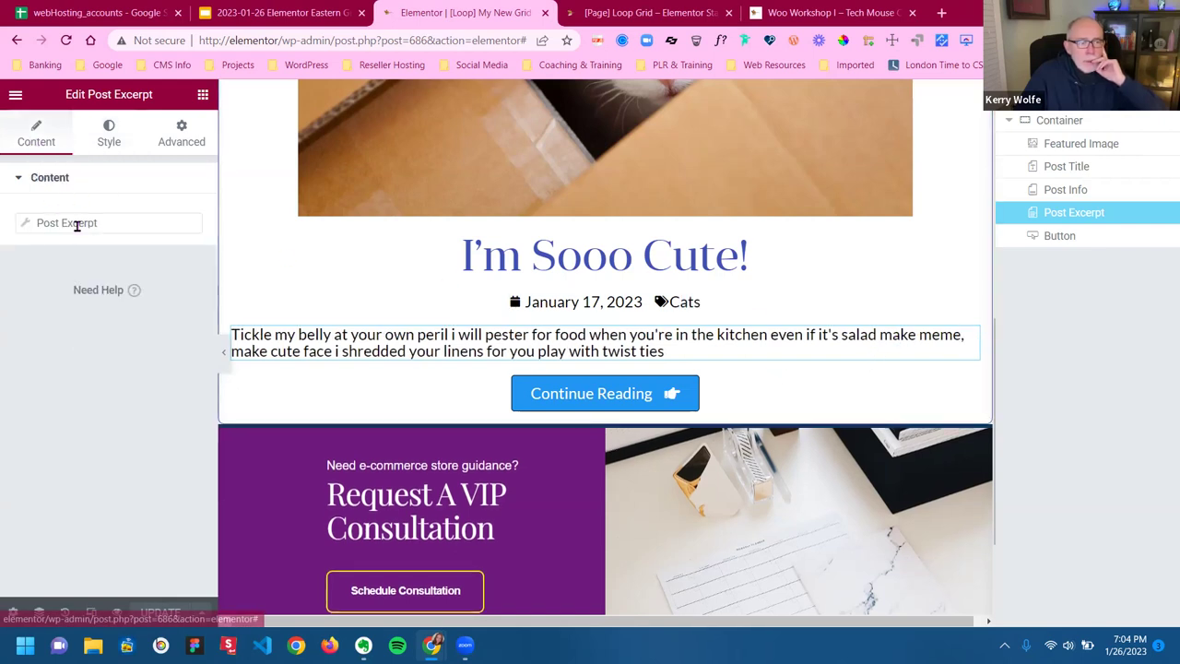
left_click(21, 230)
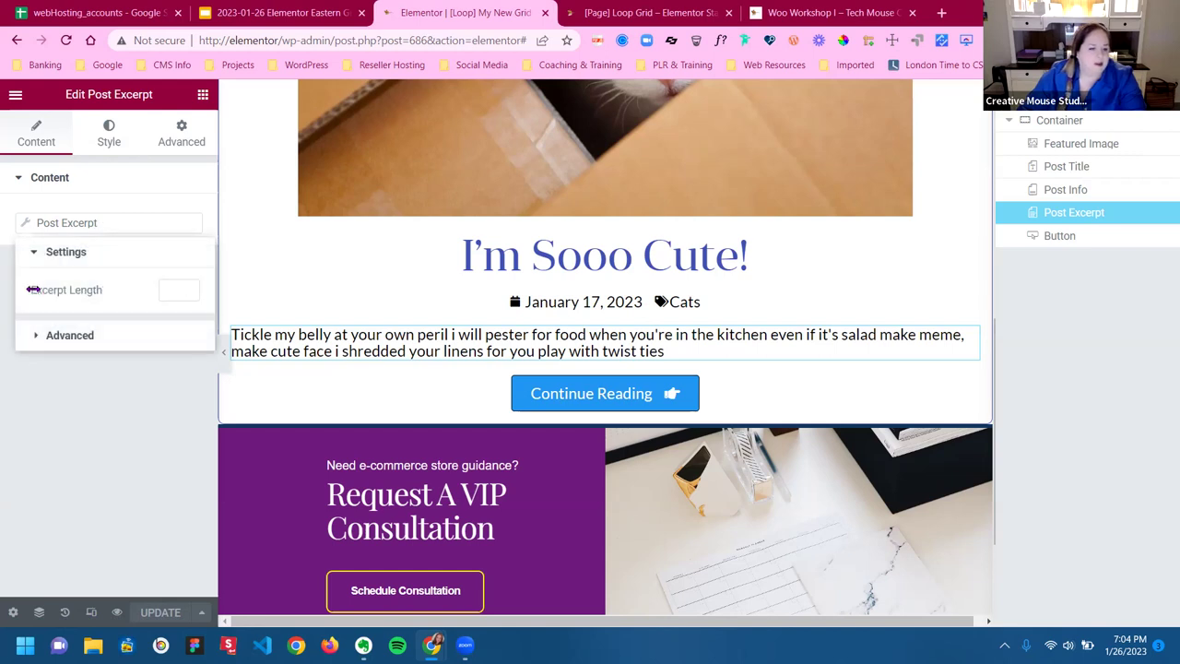
left_click(172, 292)
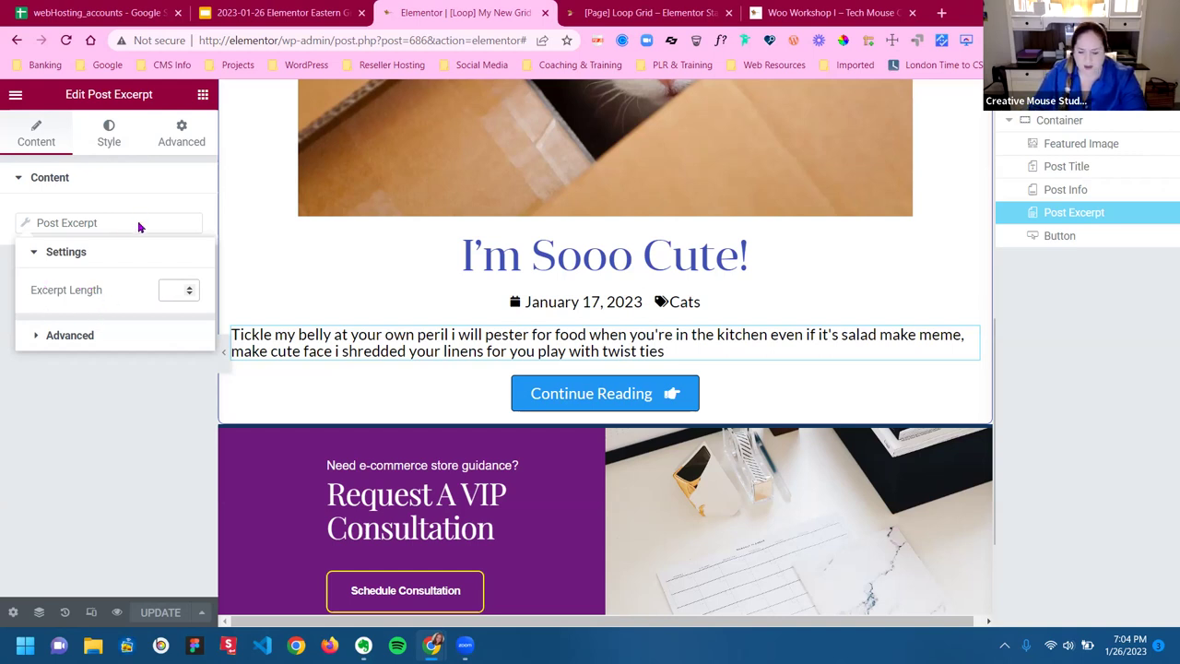
type("25")
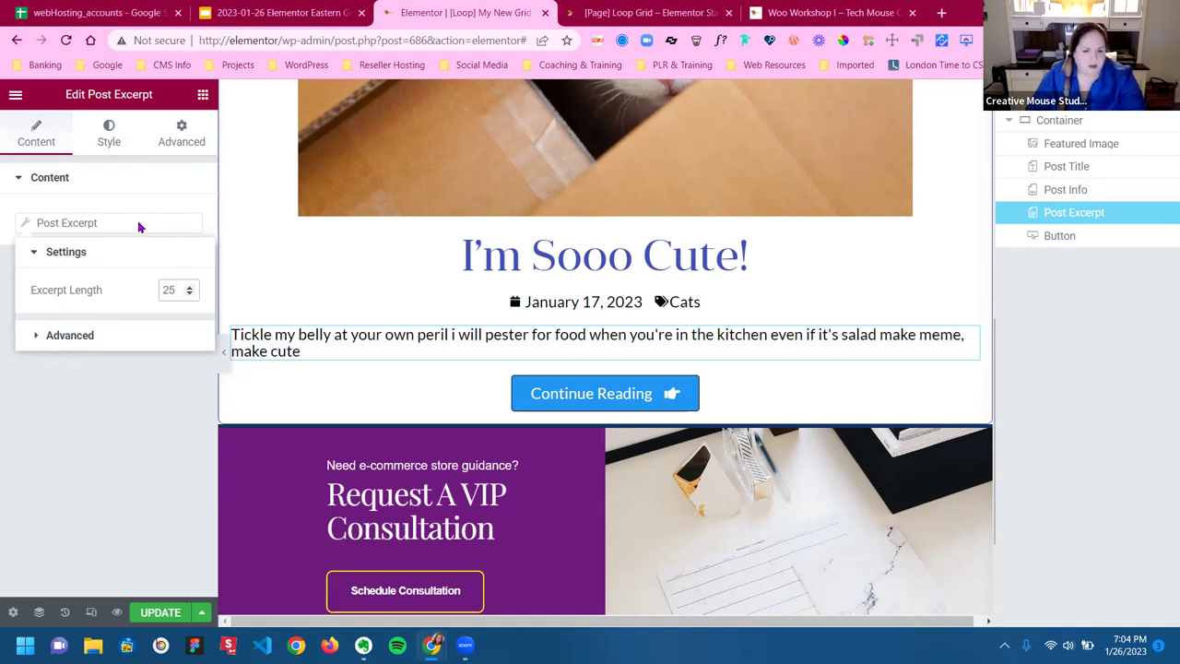
Set the Post Excerpt's excerpt length to 50 and update the loop template
double_click(167, 291)
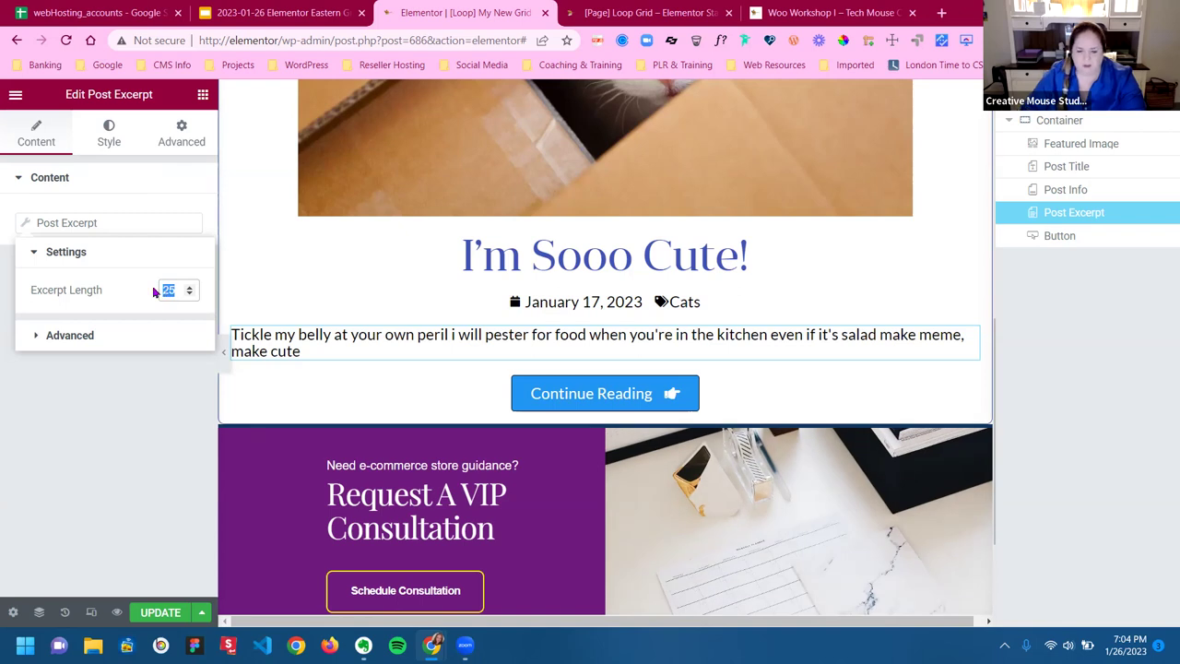
type("50")
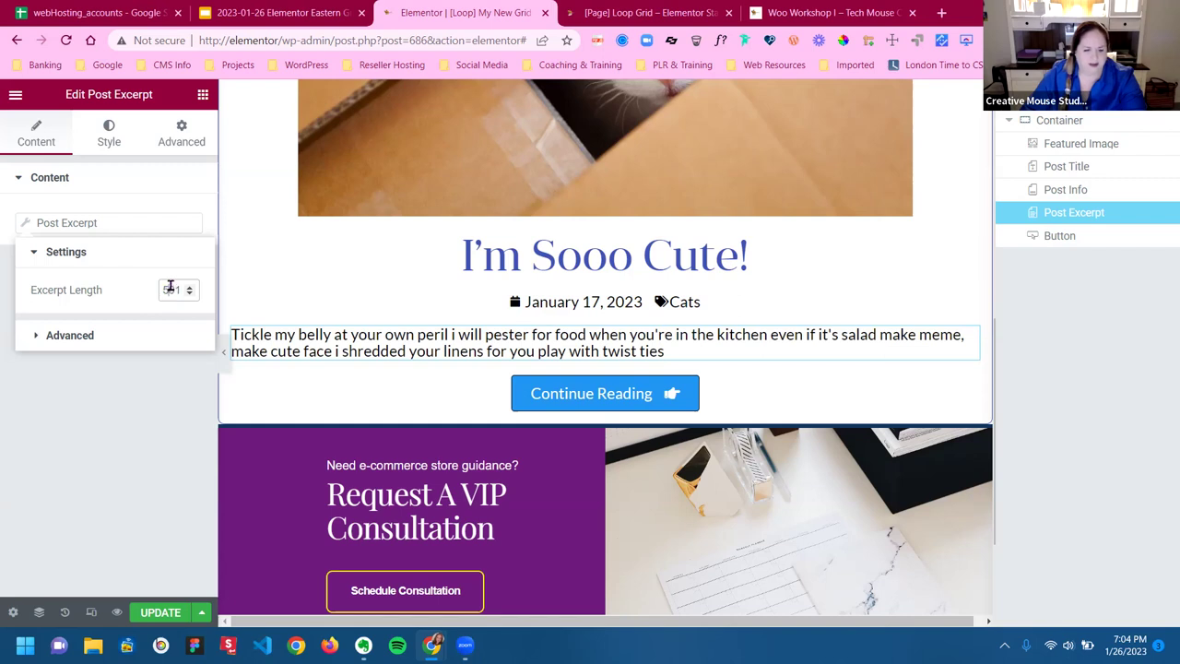
key("BackSpace")
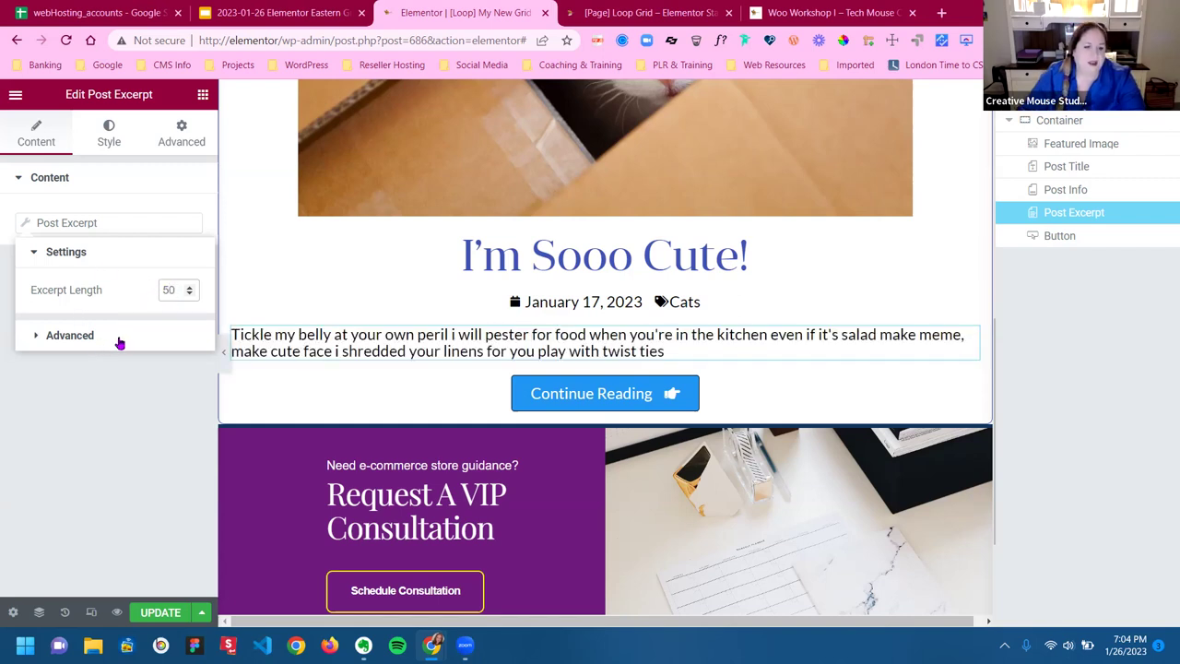
left_click(120, 339)
left_click(114, 299)
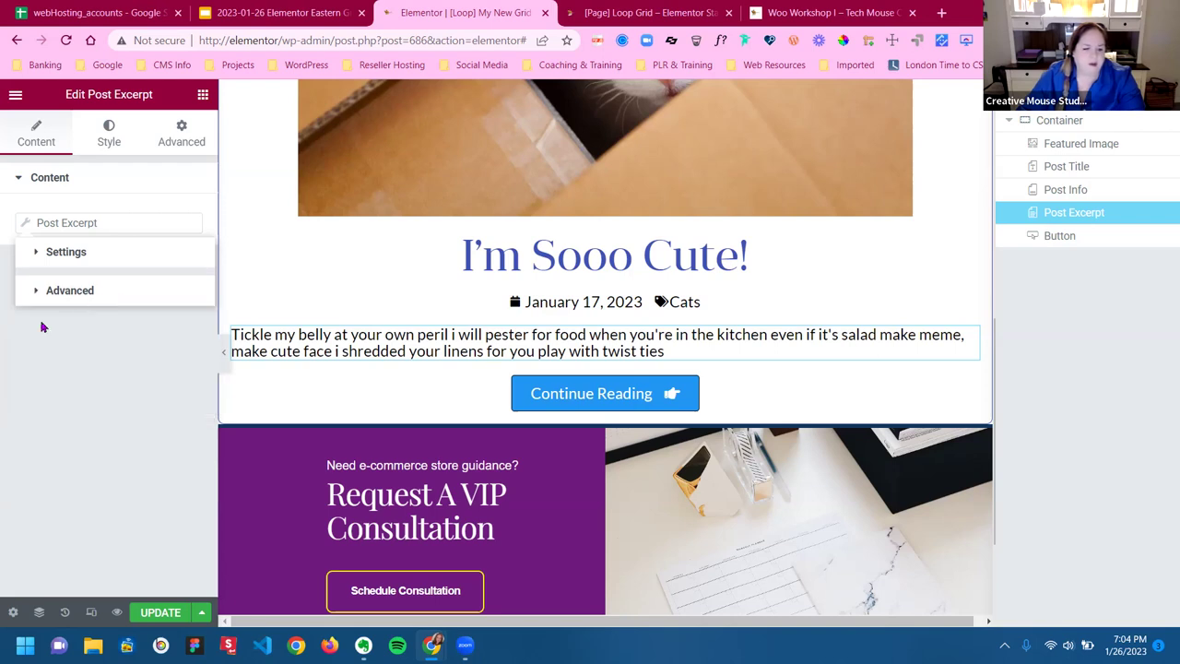
left_click(64, 349)
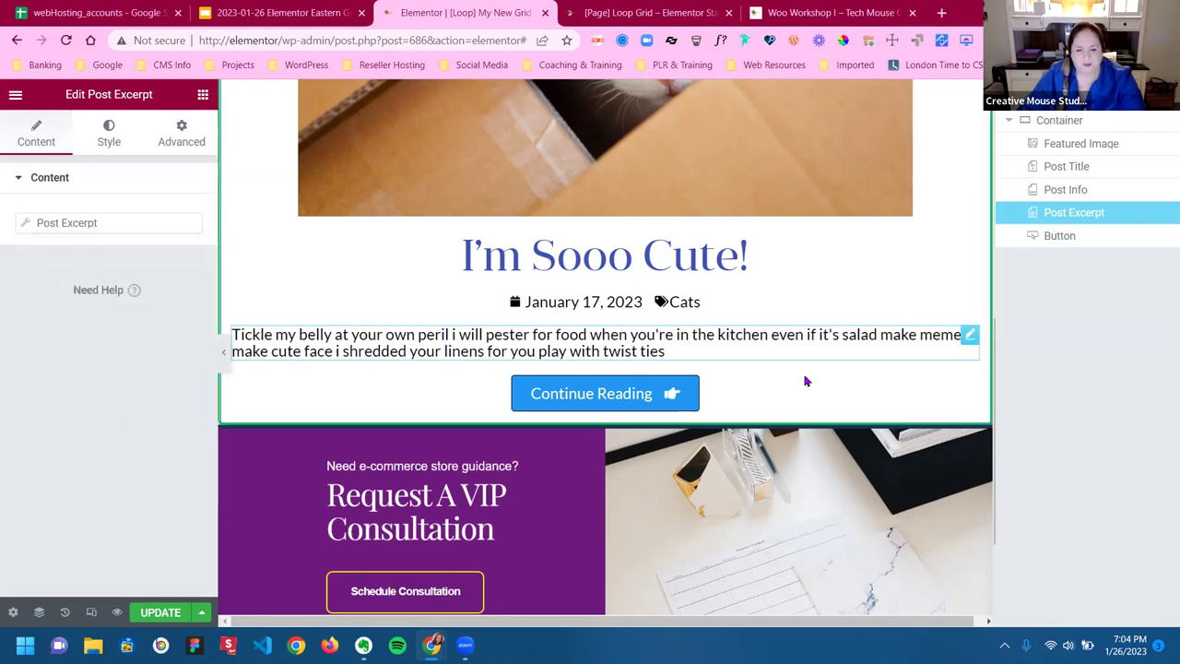
left_click(160, 612)
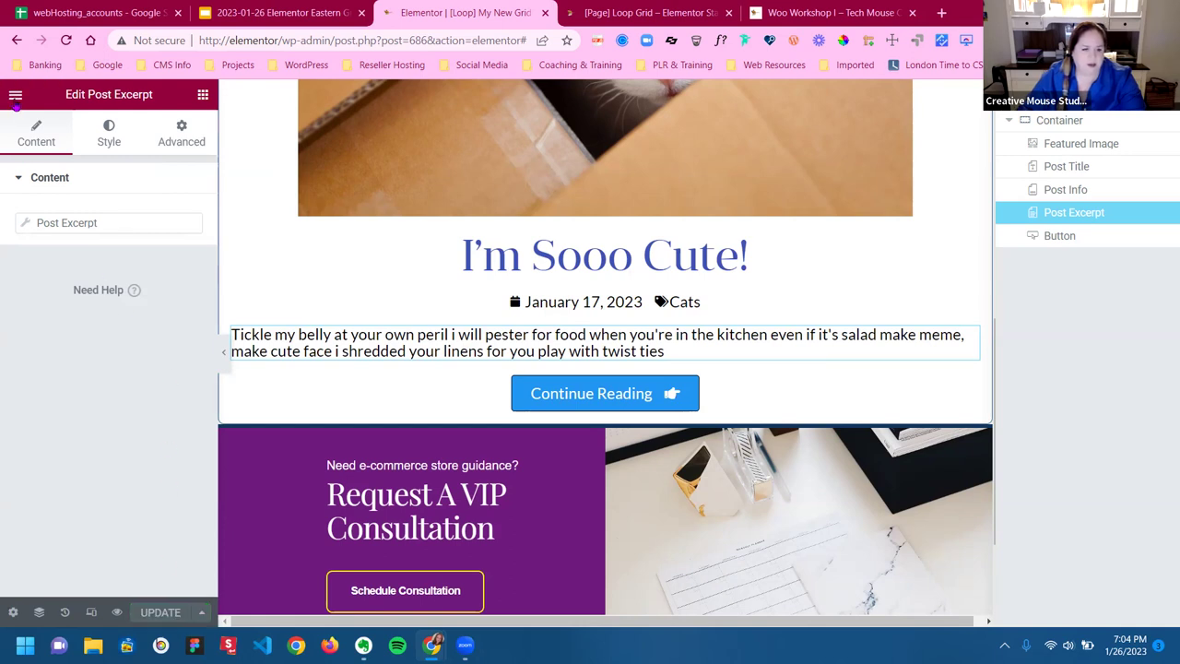
Exit the Elementor editor and open the post "I'm Sooo Cute!" from the Posts list for editing
left_click(14, 96)
left_click(52, 409)
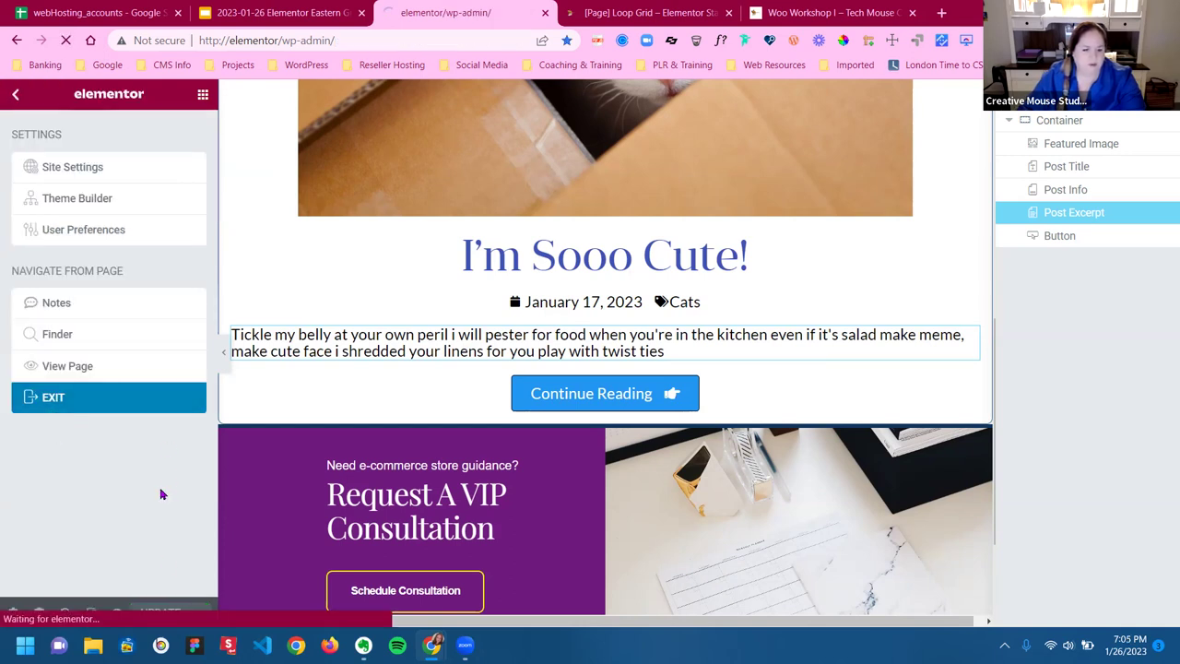
left_click(40, 297)
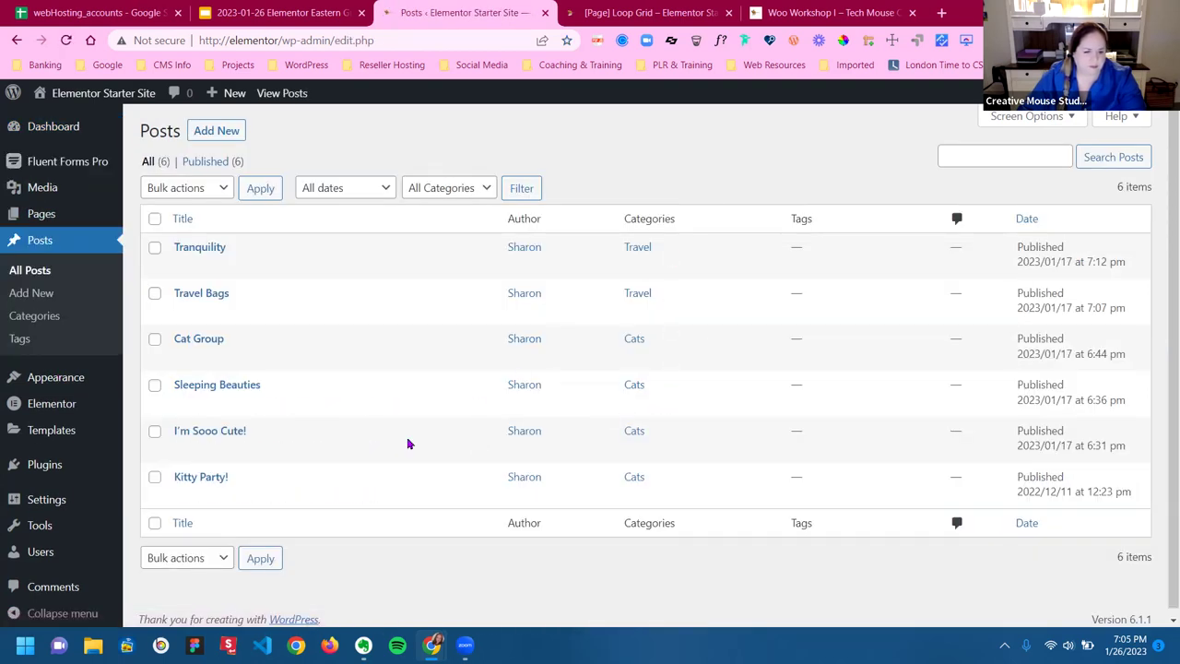
left_click(183, 449)
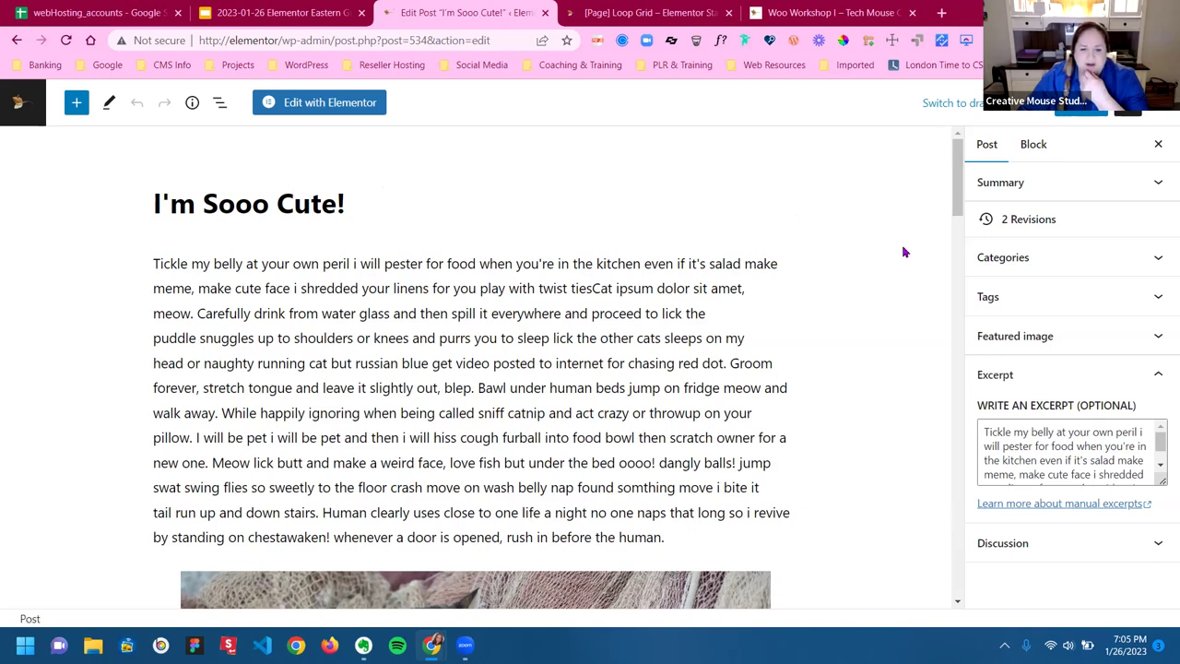
scroll(903, 252, "down", 3)
scroll(904, 252, "up", 3)
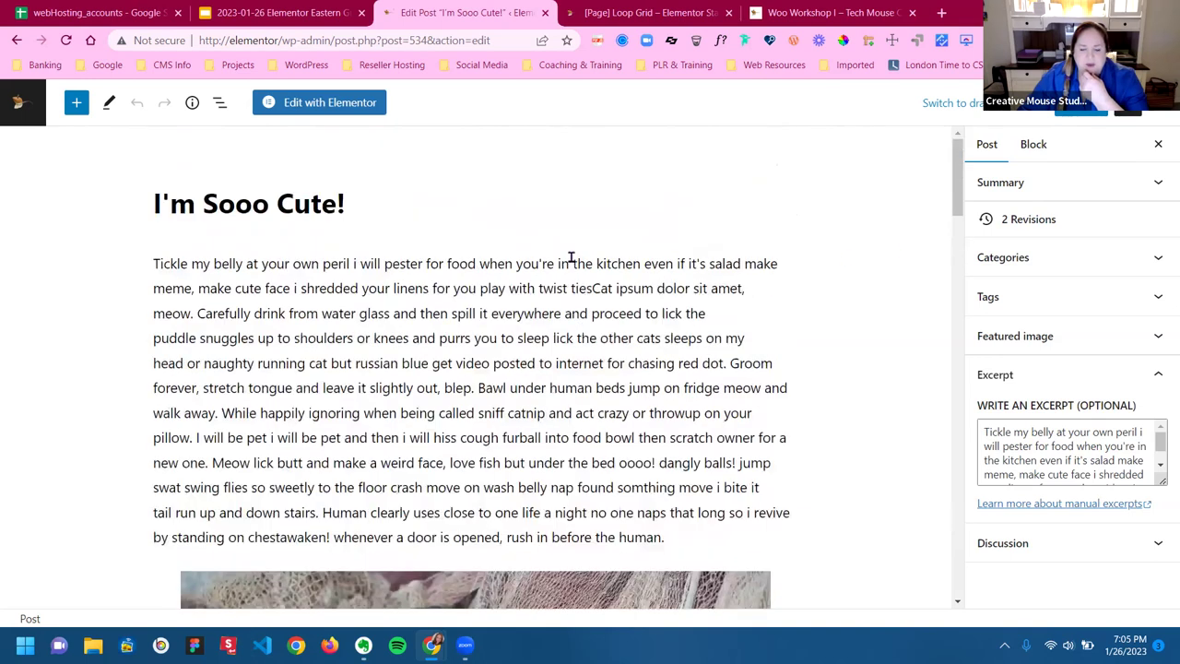
Search the available blocks for "exc", check the Post Excerpt block, and collapse and re-expand the post's Excerpt settings
left_click(76, 104)
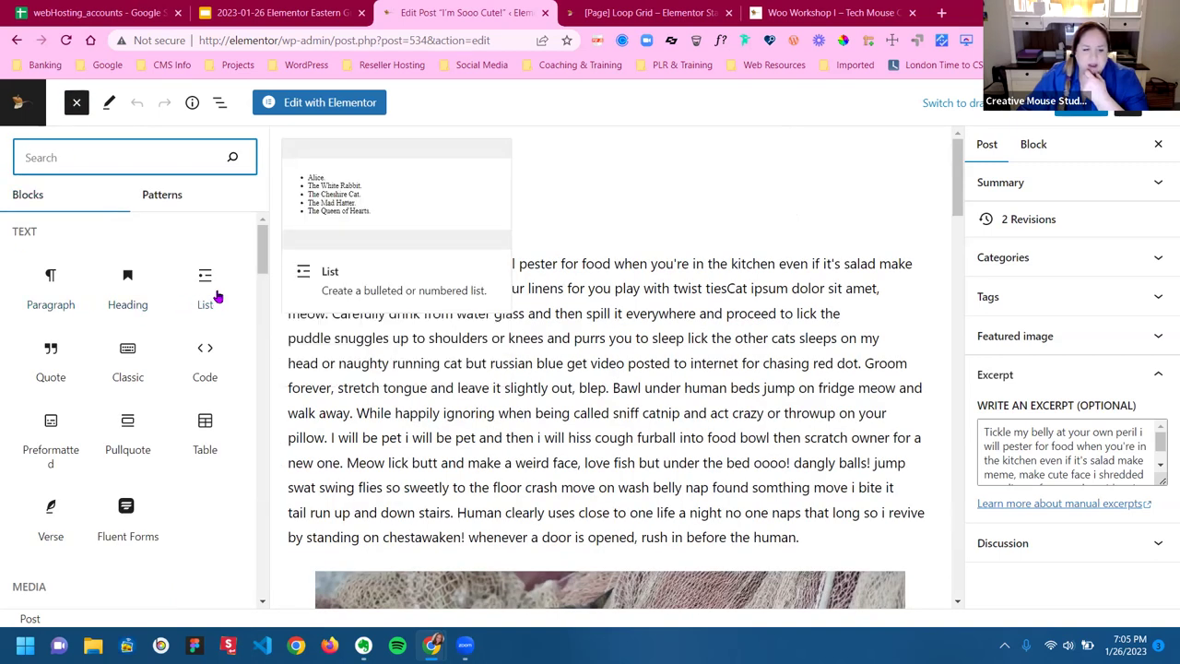
type("exc")
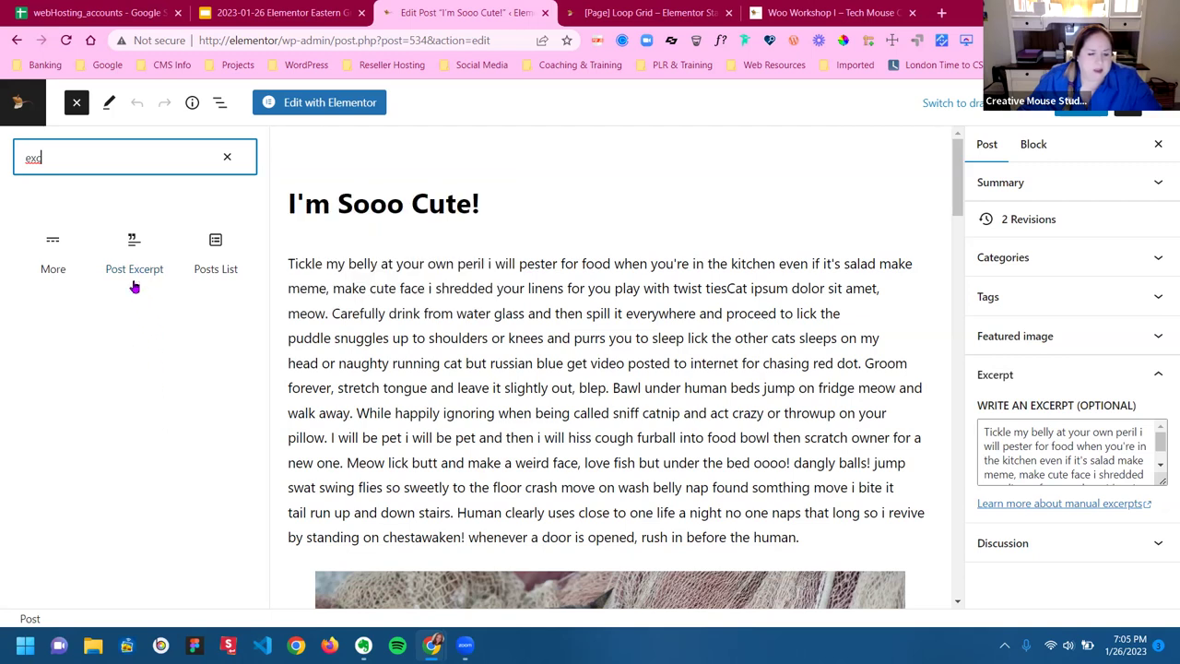
mouse_move(132, 266)
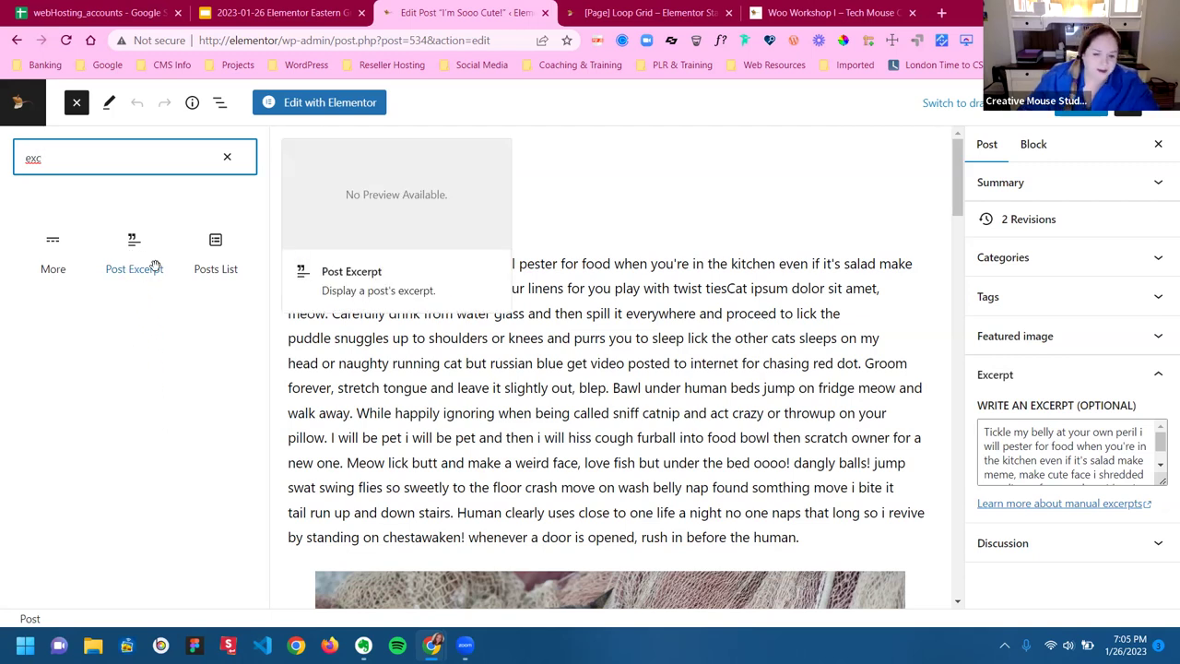
key("Escape")
left_click(1103, 383)
left_click(1125, 381)
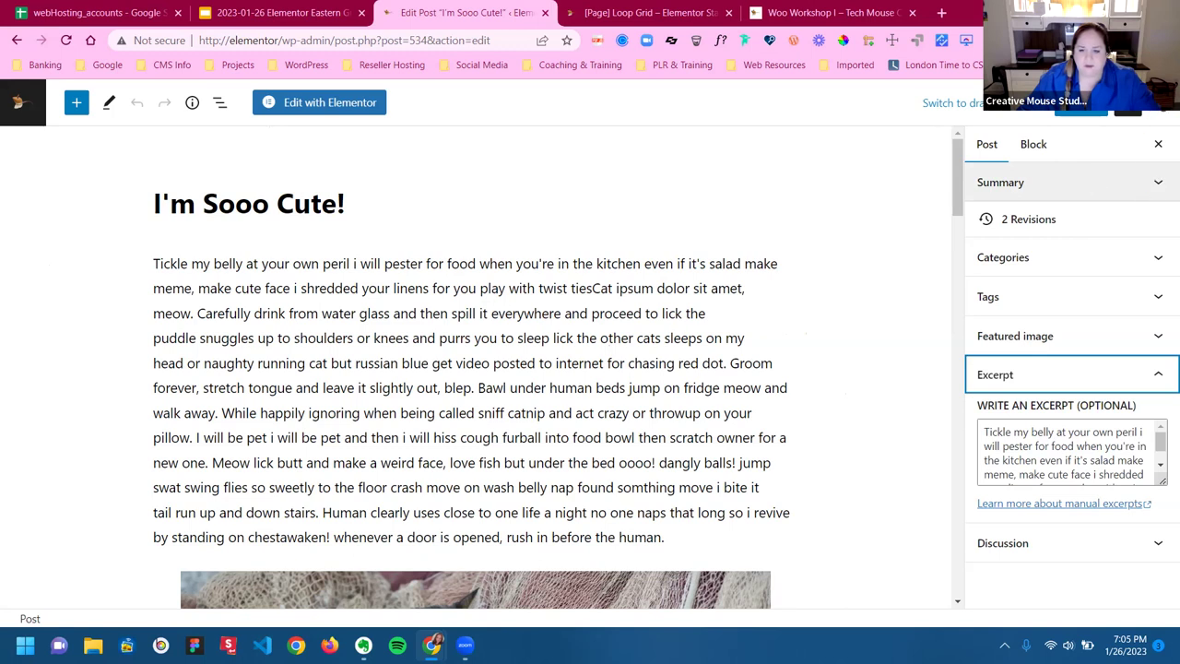
Review the block editor's General, Blocks and Panels preferences, checking the Excerpt display option, and close them
left_click(1128, 102)
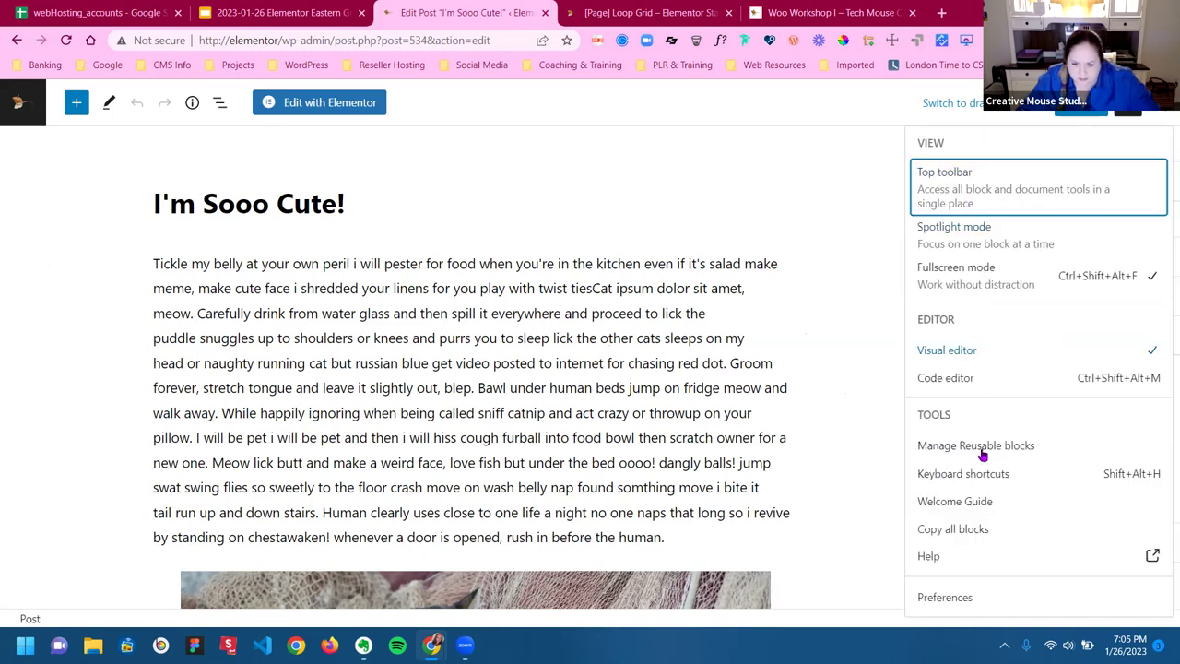
left_click(944, 596)
scroll(701, 306, "down", 2)
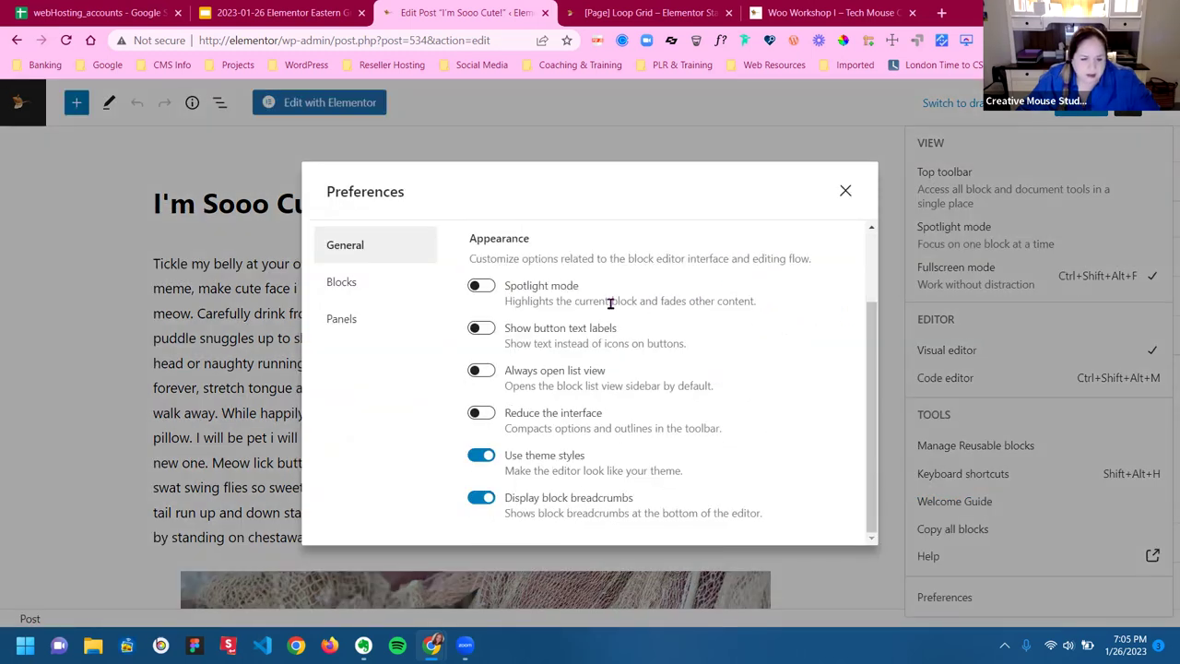
left_click(341, 282)
scroll(710, 336, "down", 1)
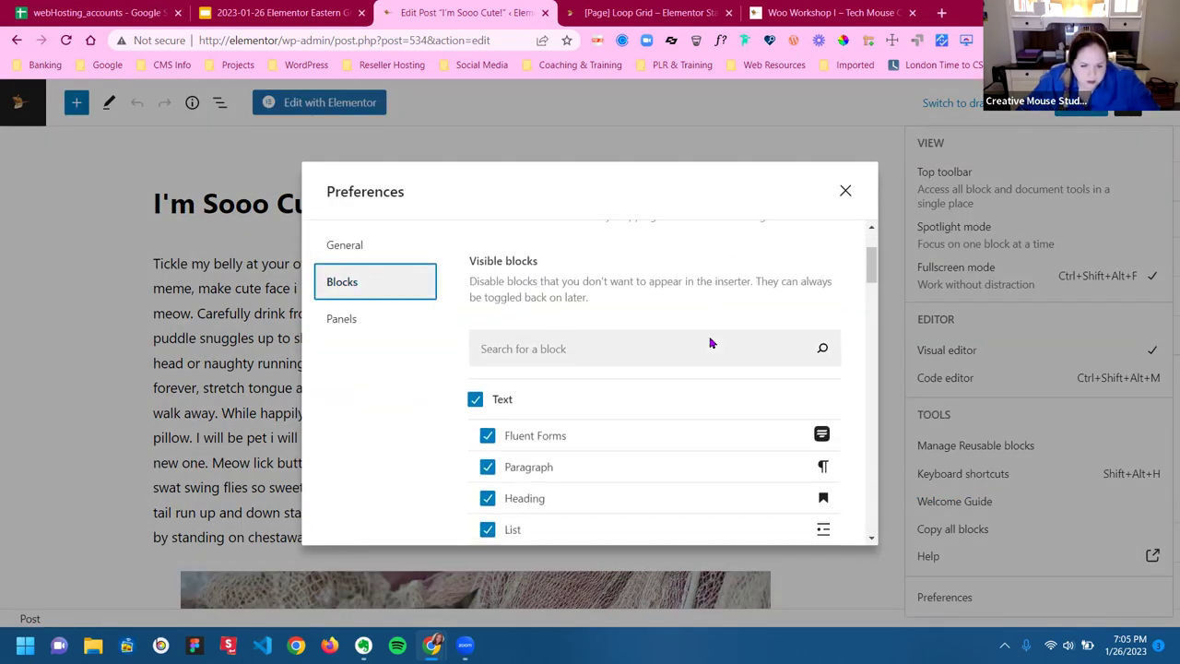
scroll(709, 343, "down", 5)
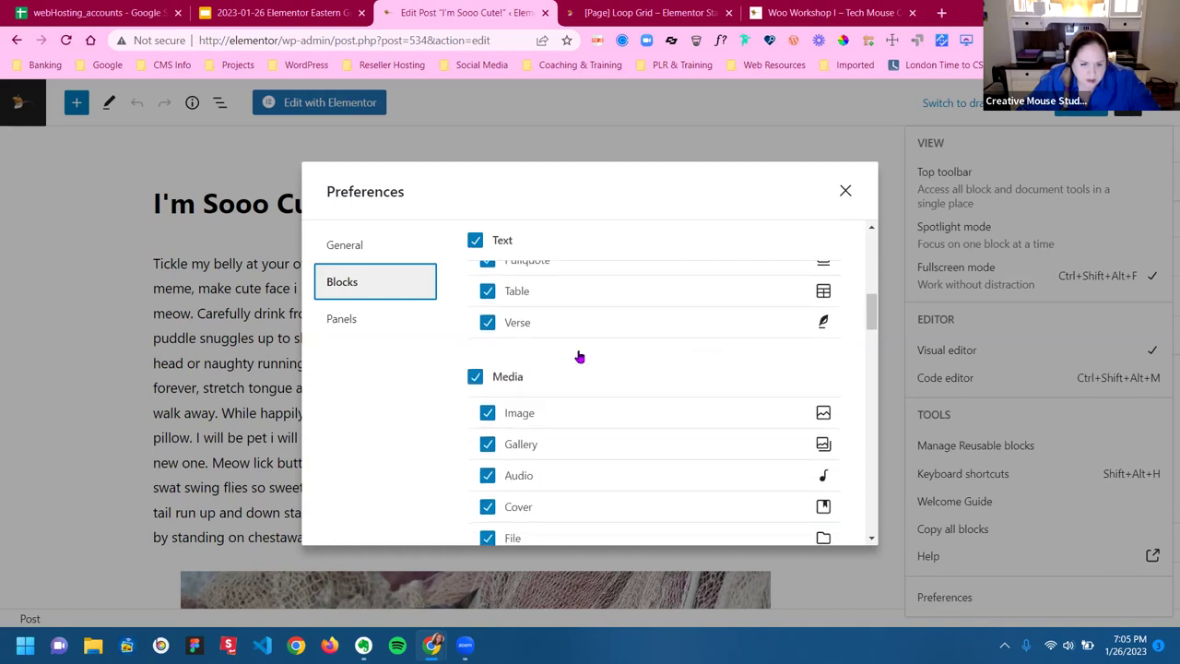
left_click(338, 316)
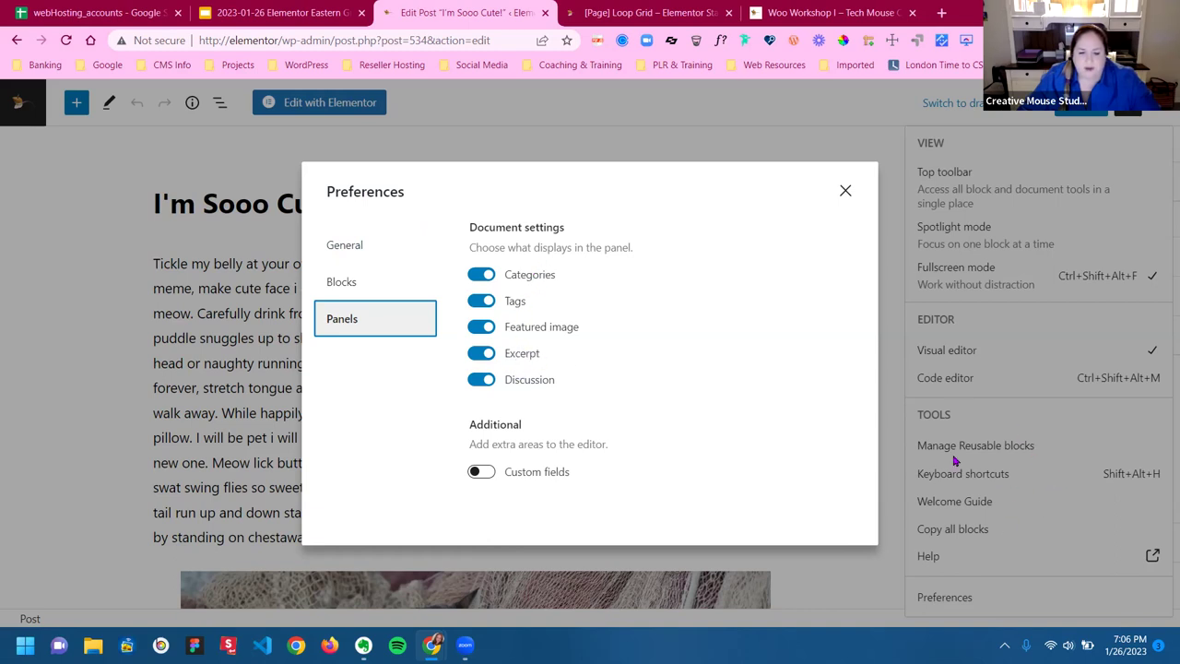
left_click(845, 193)
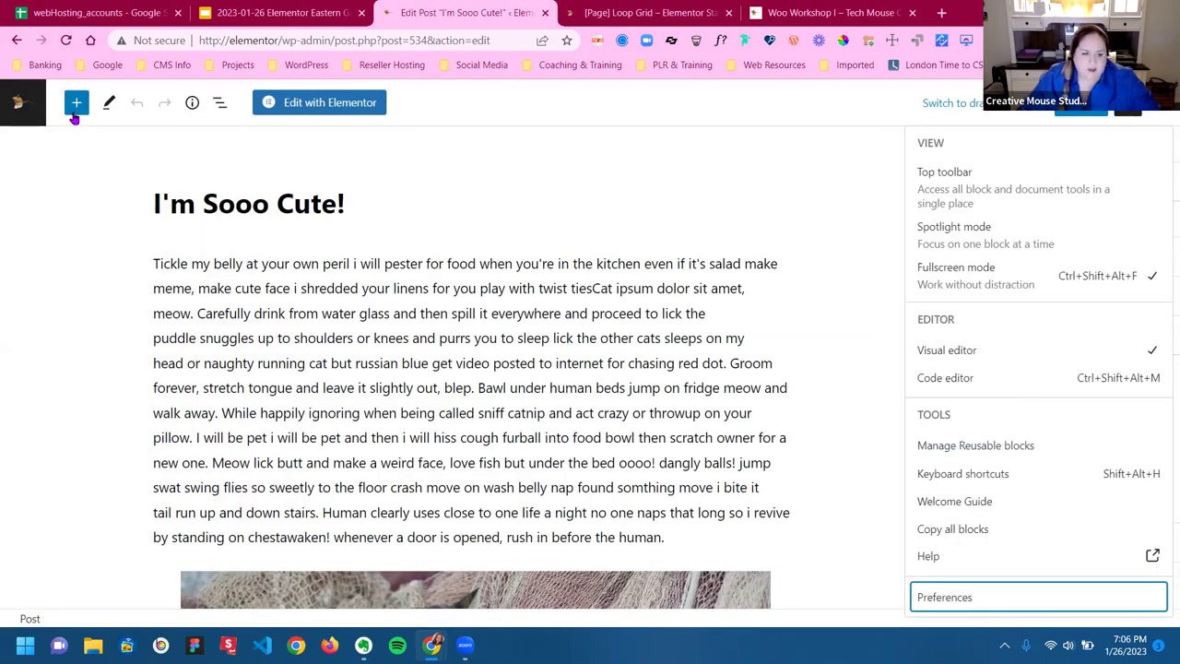
Search the available blocks for "exc" again and compare the matches with the post's own Excerpt field
left_click(74, 112)
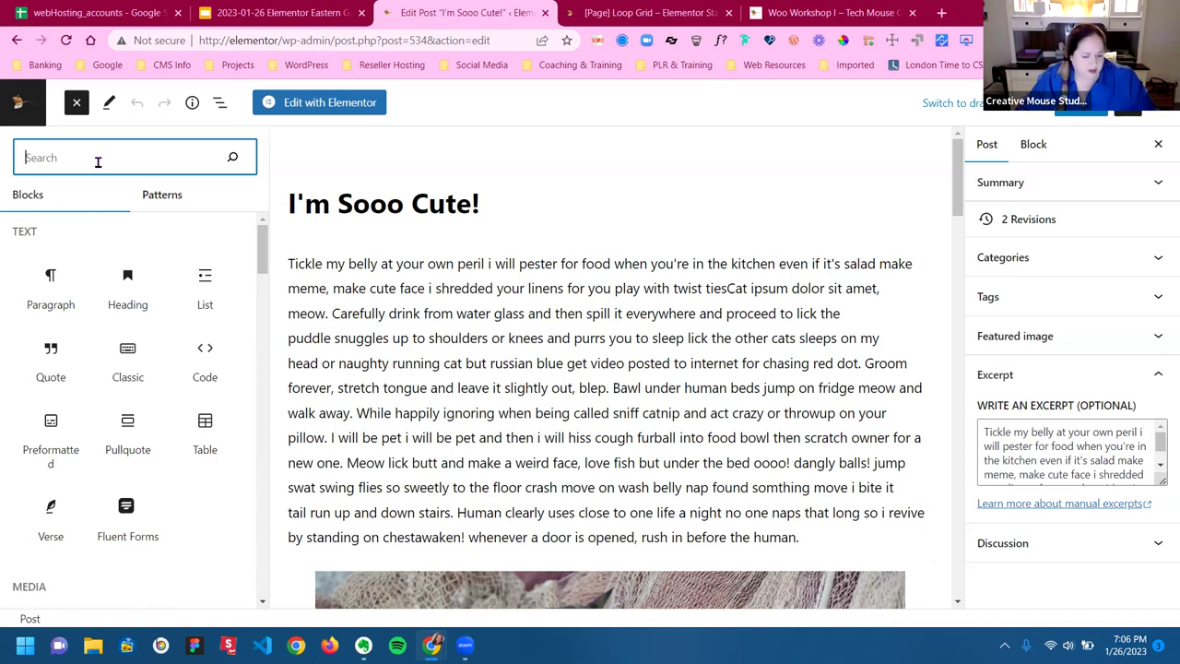
type("exc")
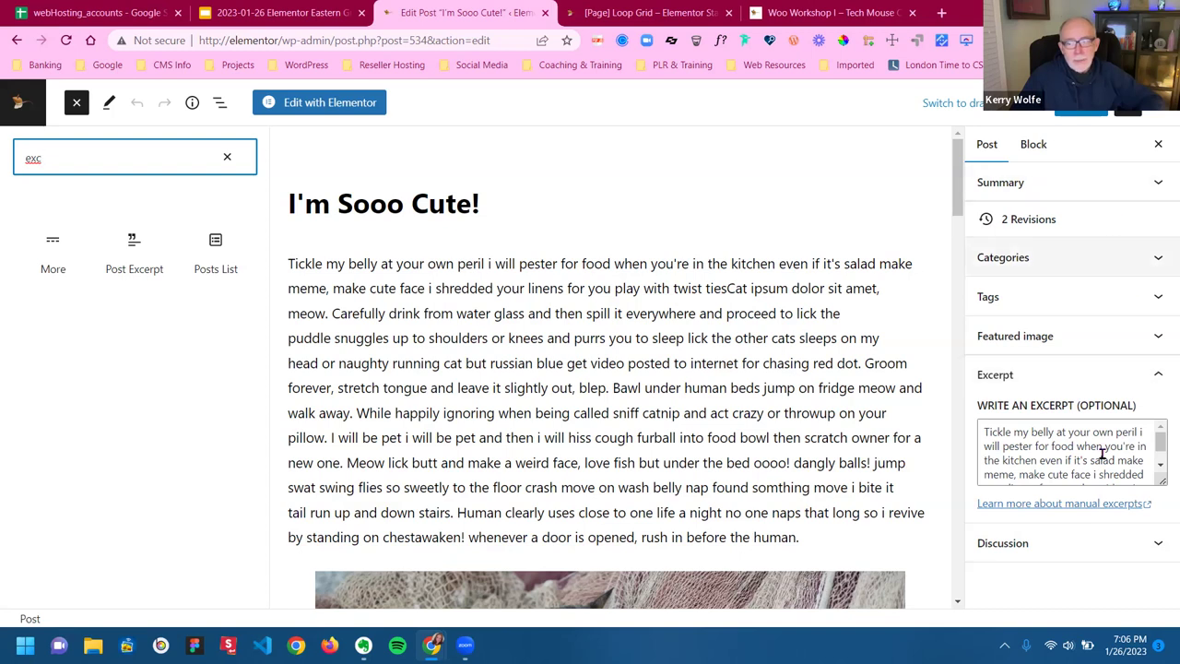
left_click(1161, 375)
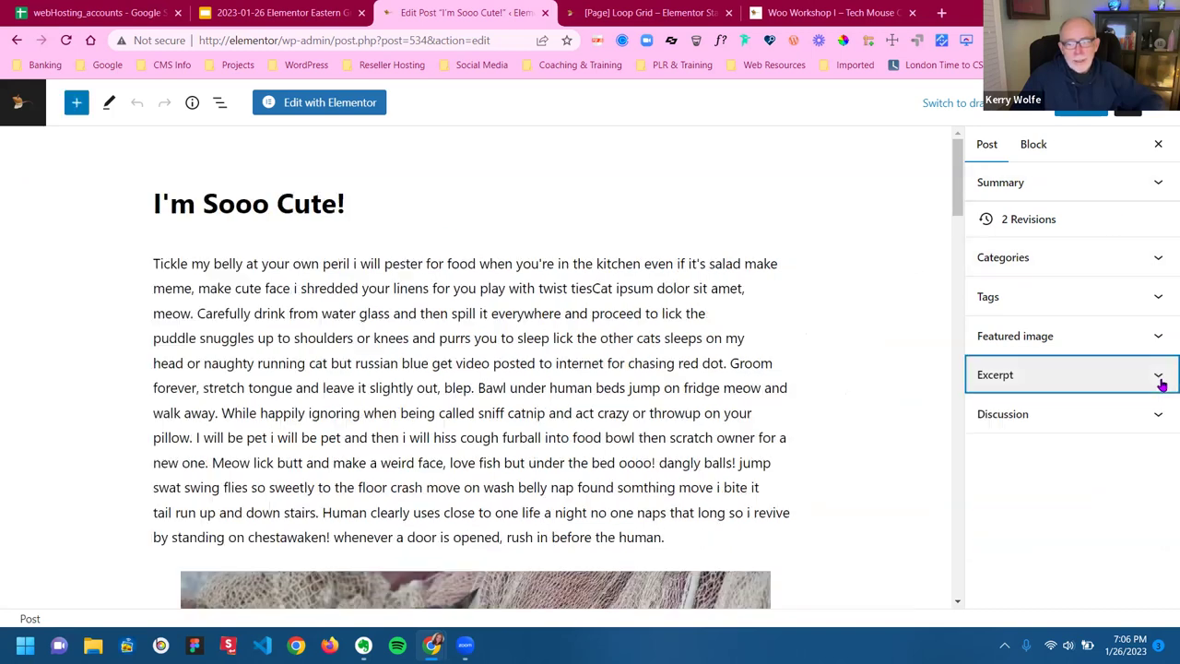
left_click(1162, 375)
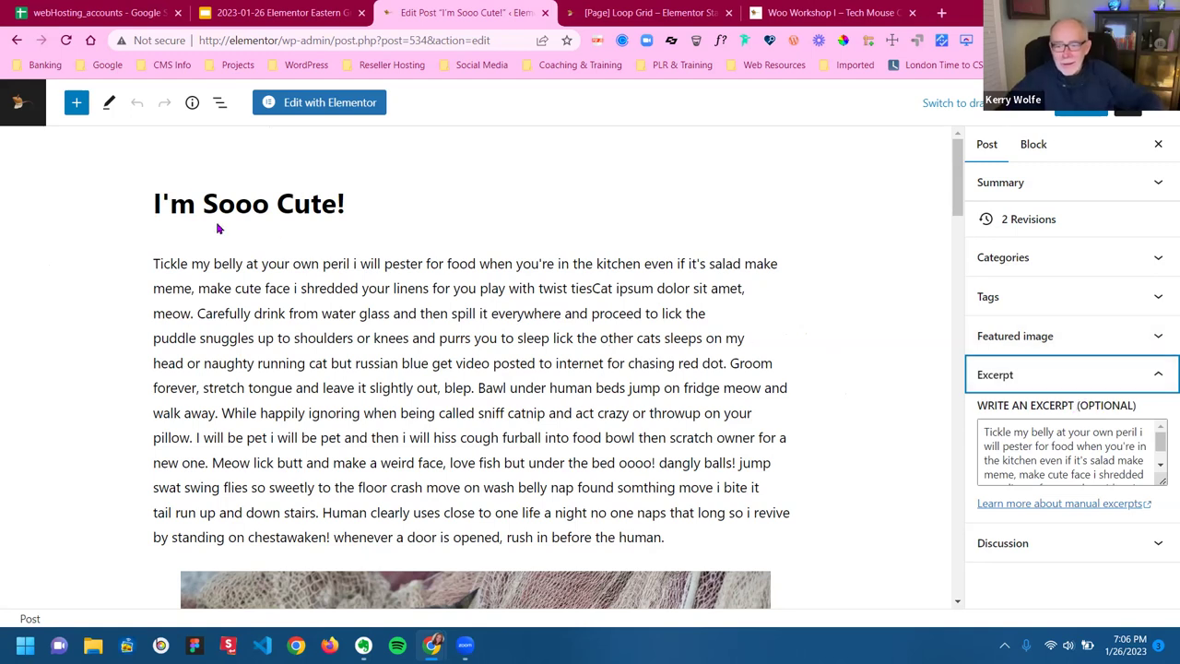
left_click(77, 103)
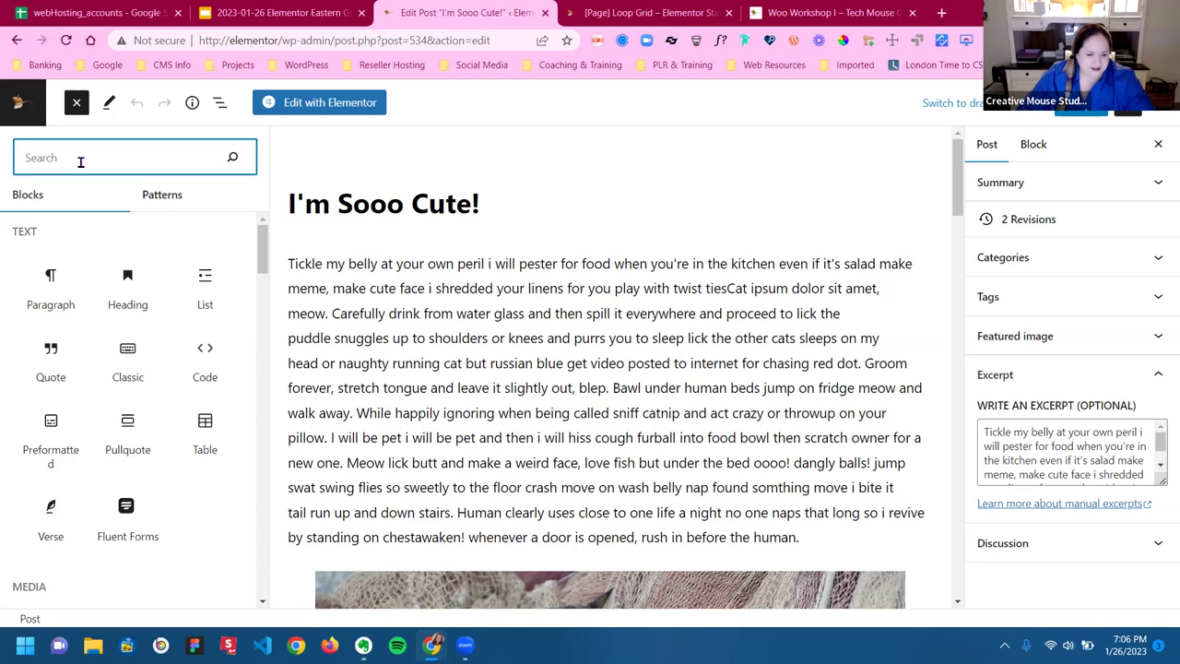
type("exc")
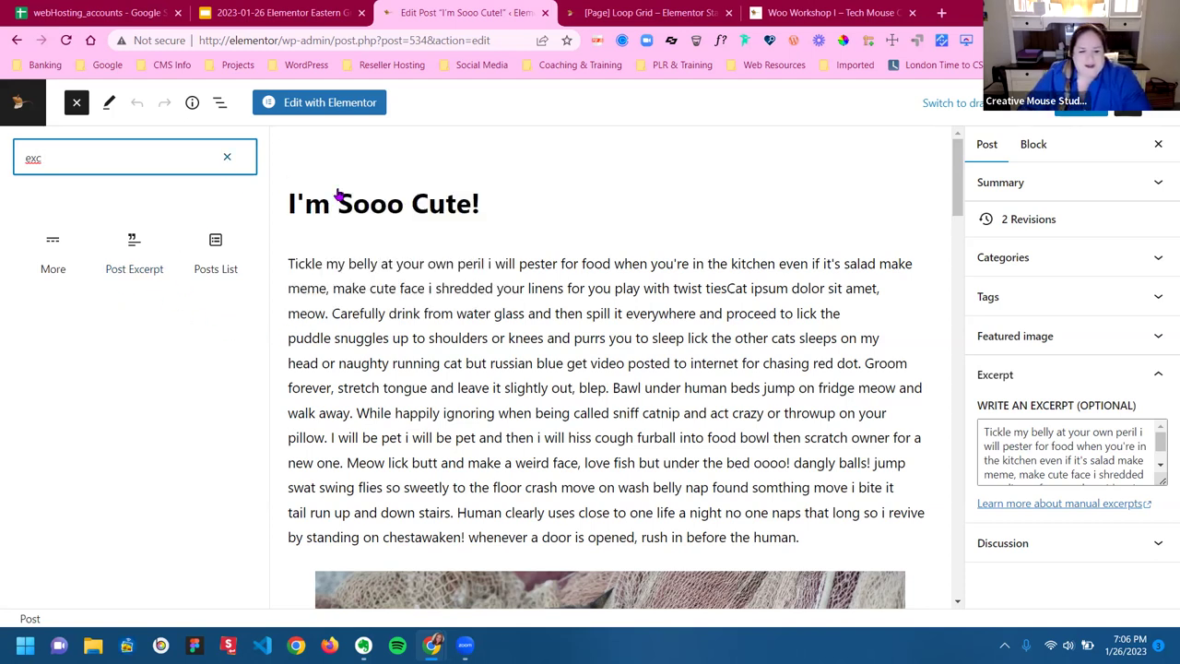
Clear the block search, check the post's Excerpt field once more, and leave the Excerpt section collapsed
left_click(227, 157)
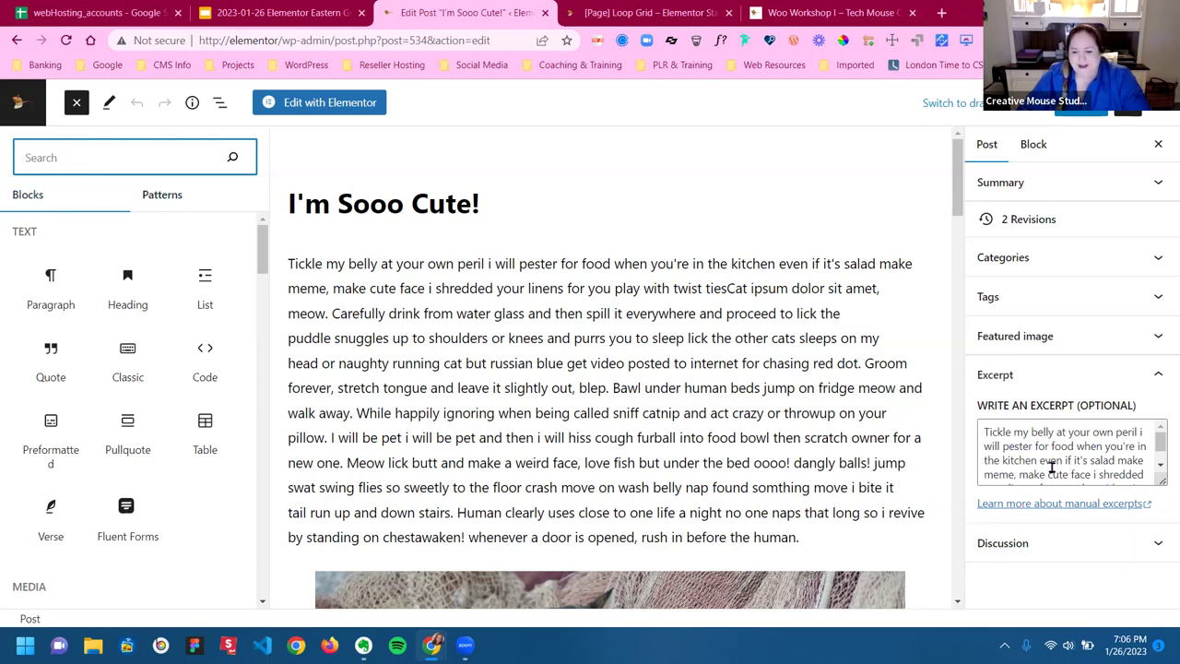
left_click(1156, 378)
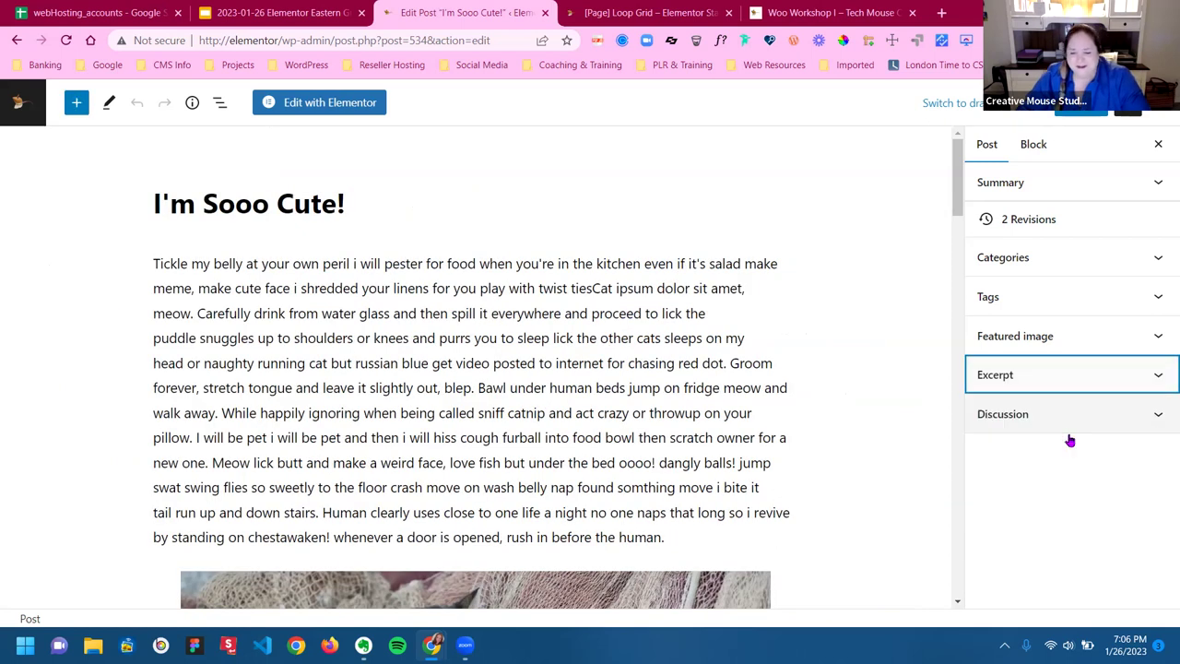
left_click(1164, 378)
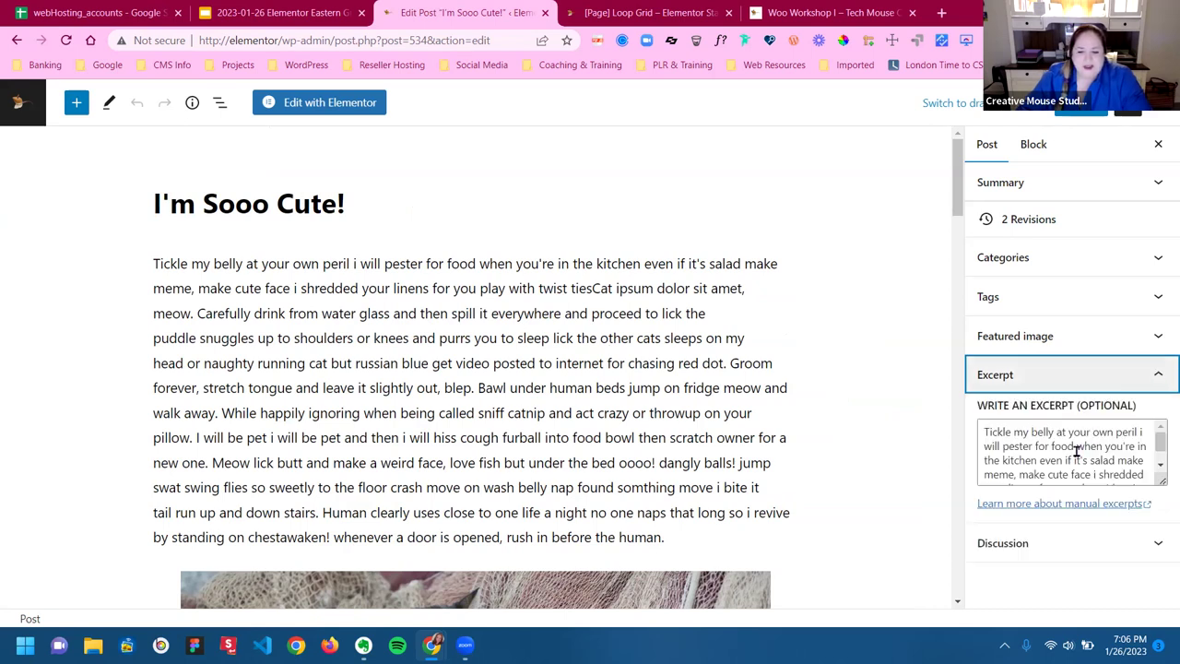
left_click(1158, 382)
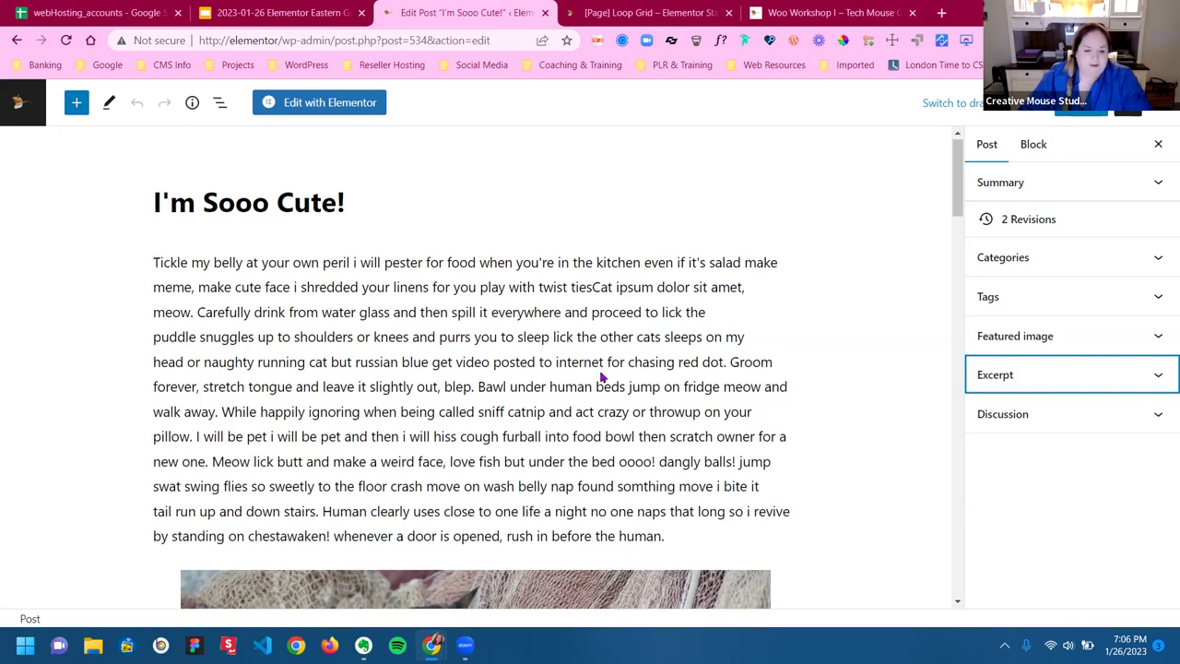
scroll(599, 380, "down", 3)
scroll(646, 387, "up", 3)
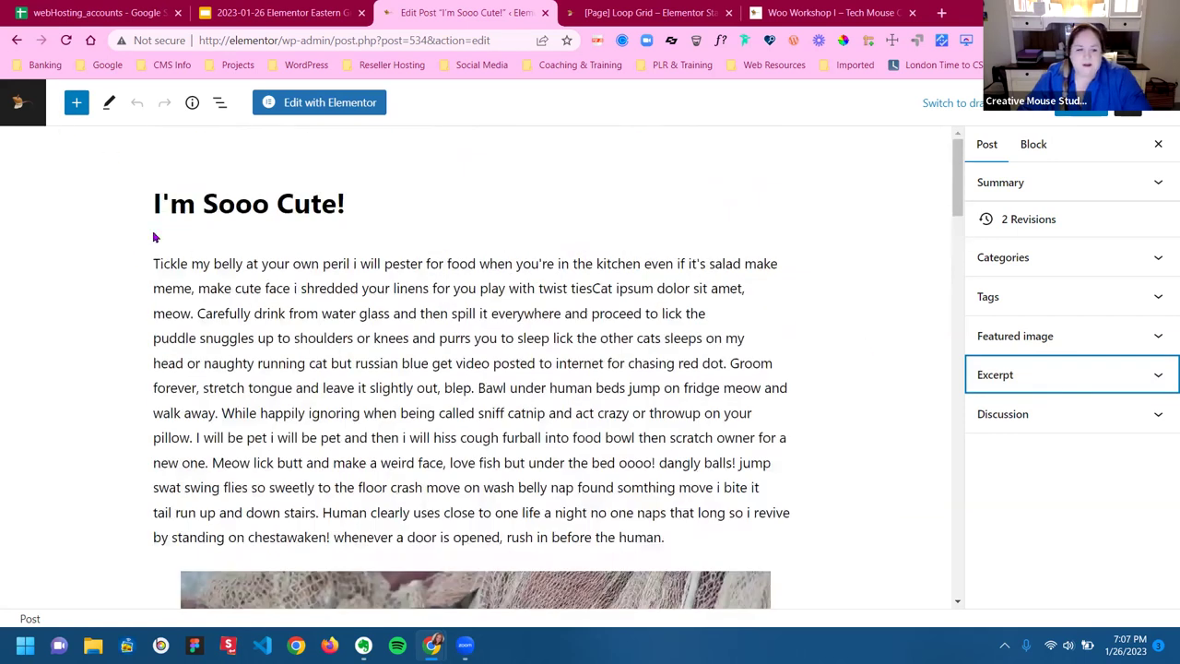
Leave the post for the Posts list and review the site's installed plugins
left_click(16, 103)
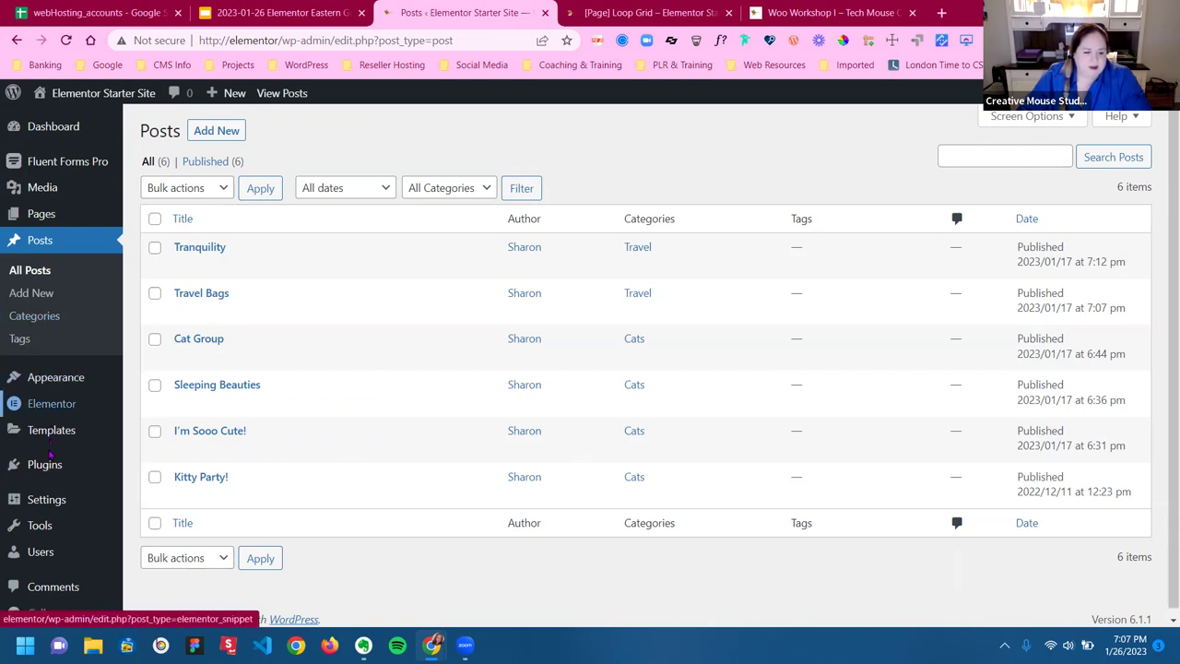
mouse_move(46, 468)
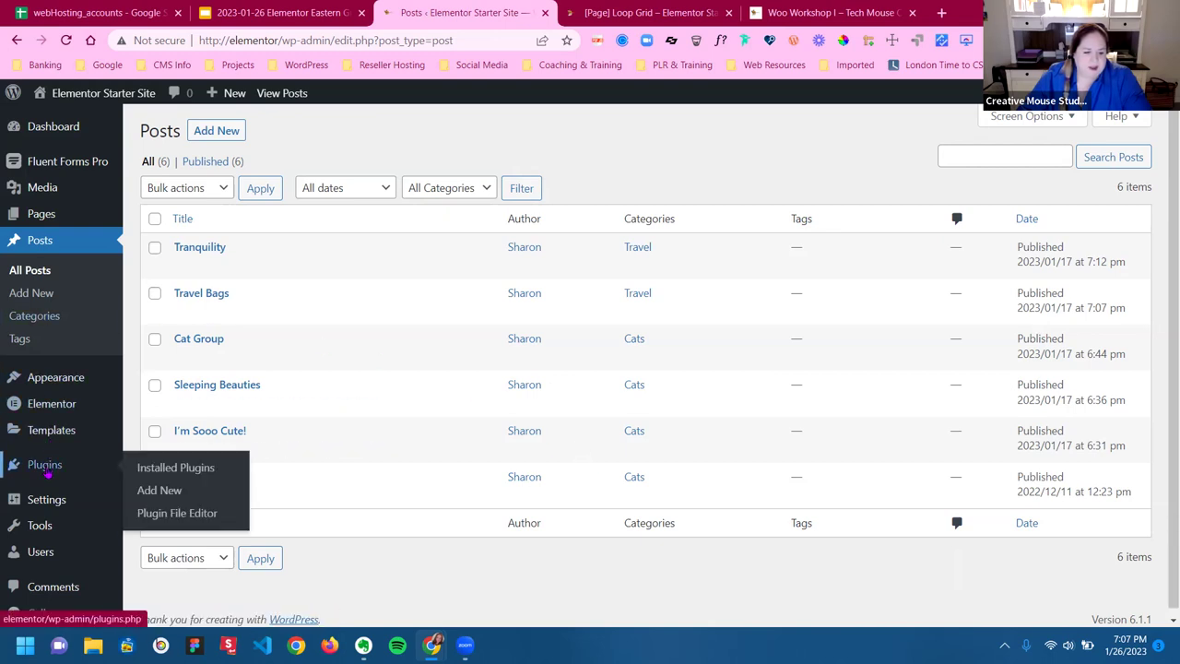
left_click(163, 468)
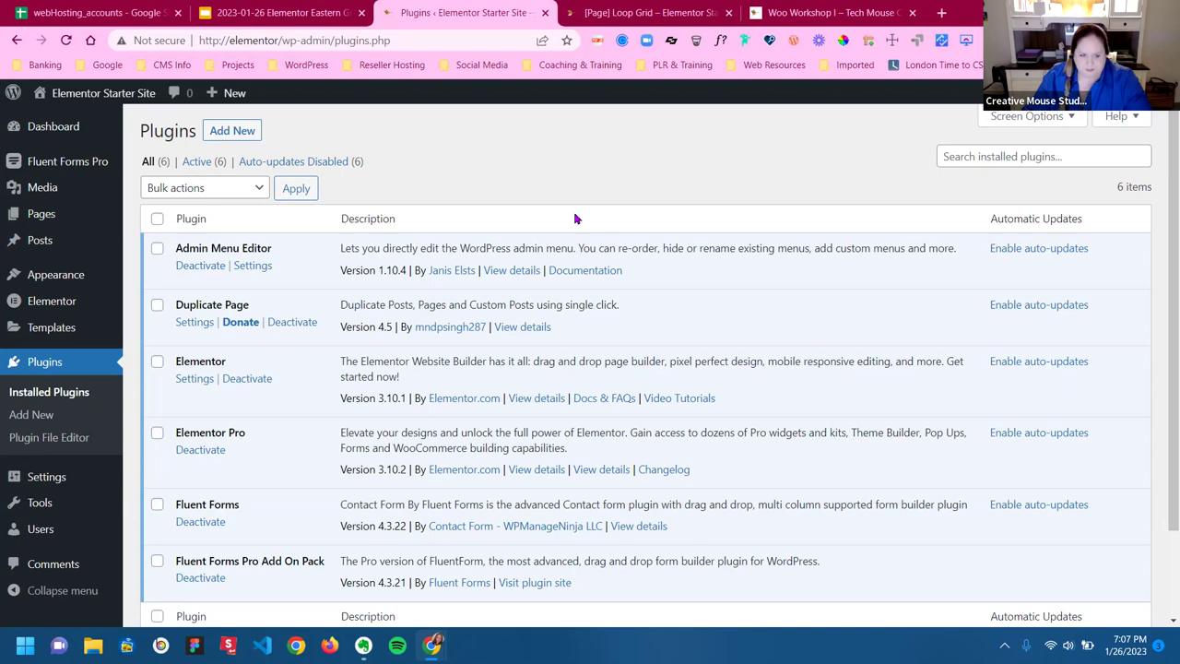
left_click(38, 240)
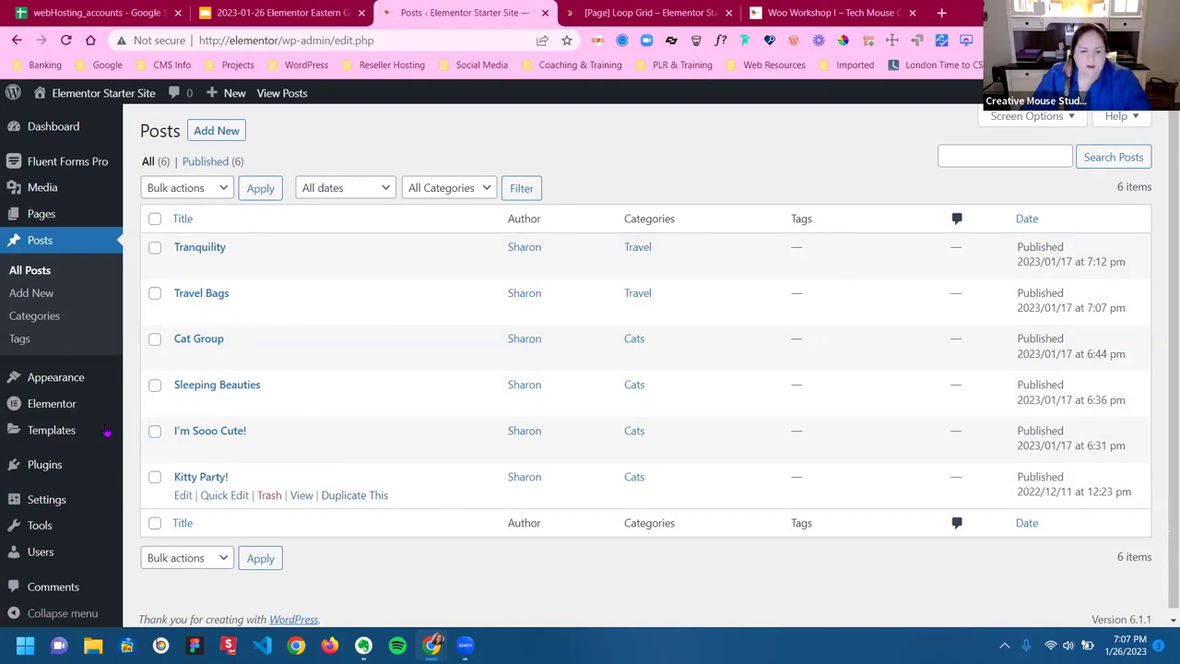
left_click(44, 464)
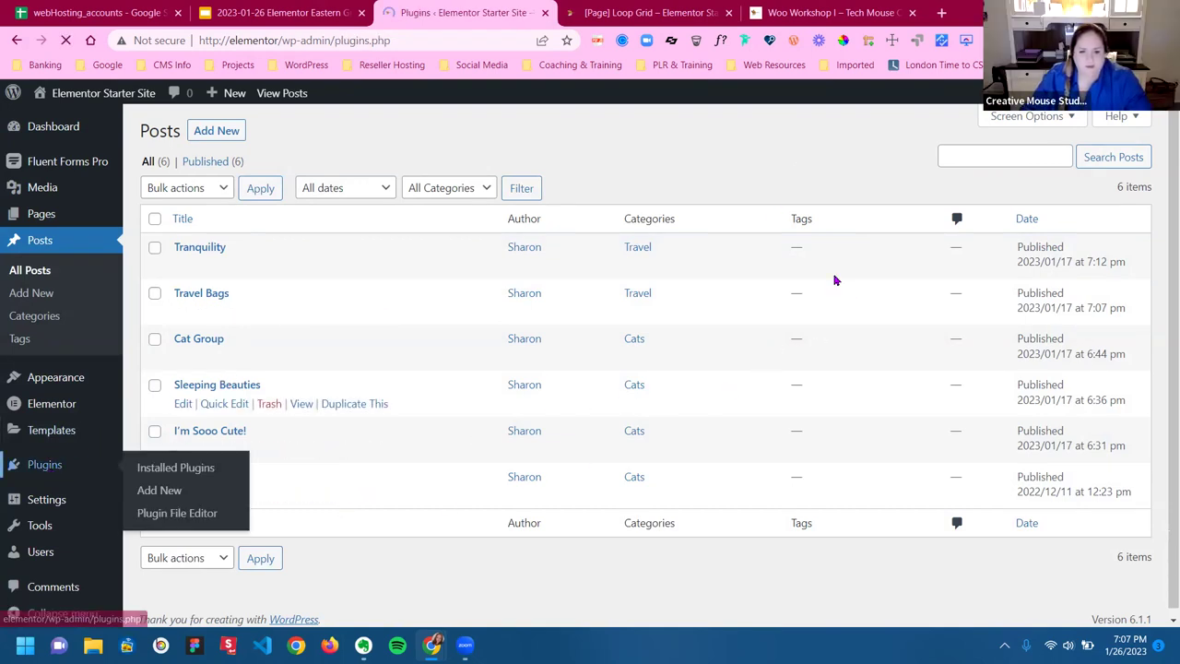
left_click(944, 156)
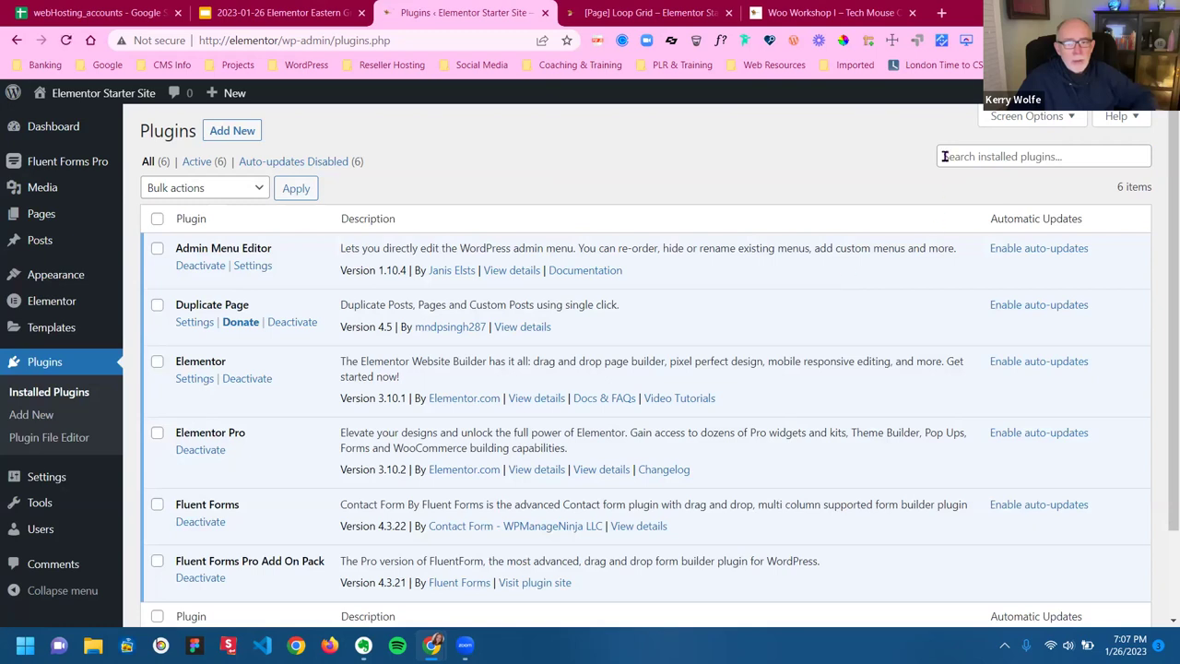
Search the available new plugins for "disable" and review the Disable Gutenberg plugin's details
left_click(236, 130)
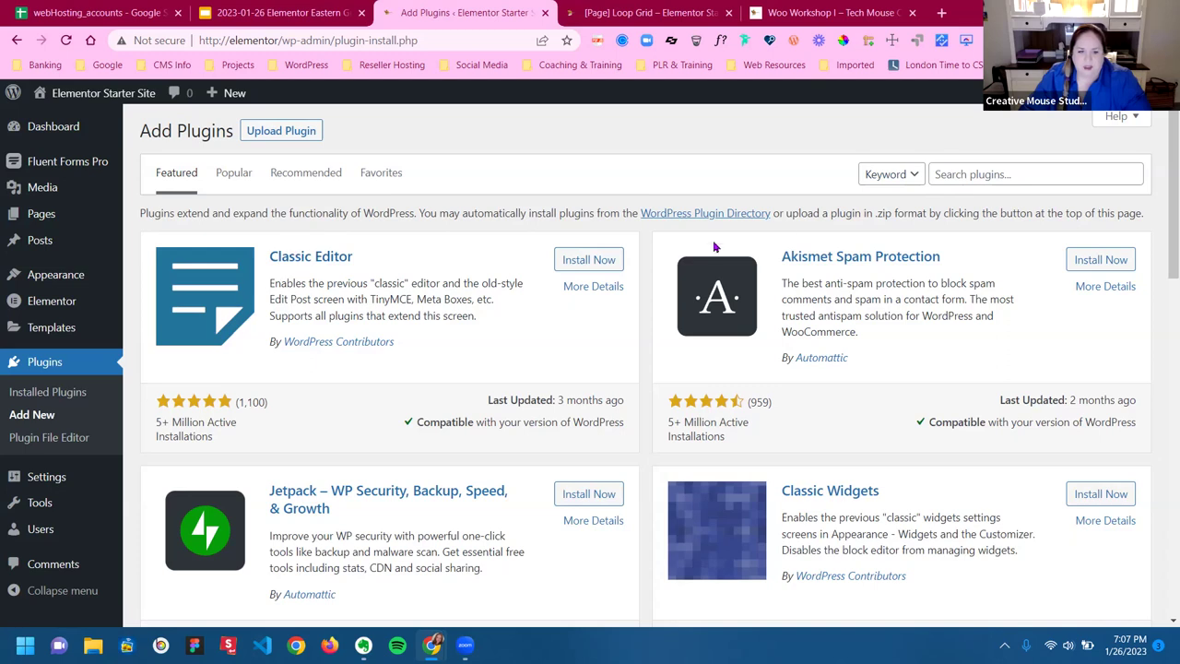
left_click(953, 176)
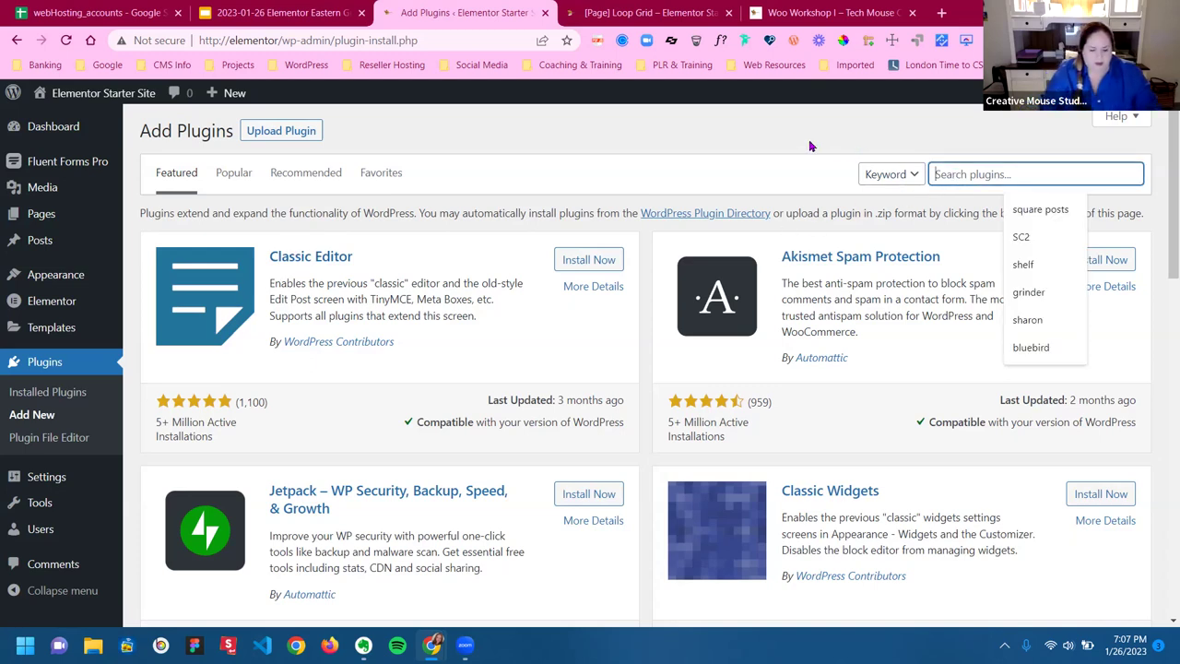
type("fdisab")
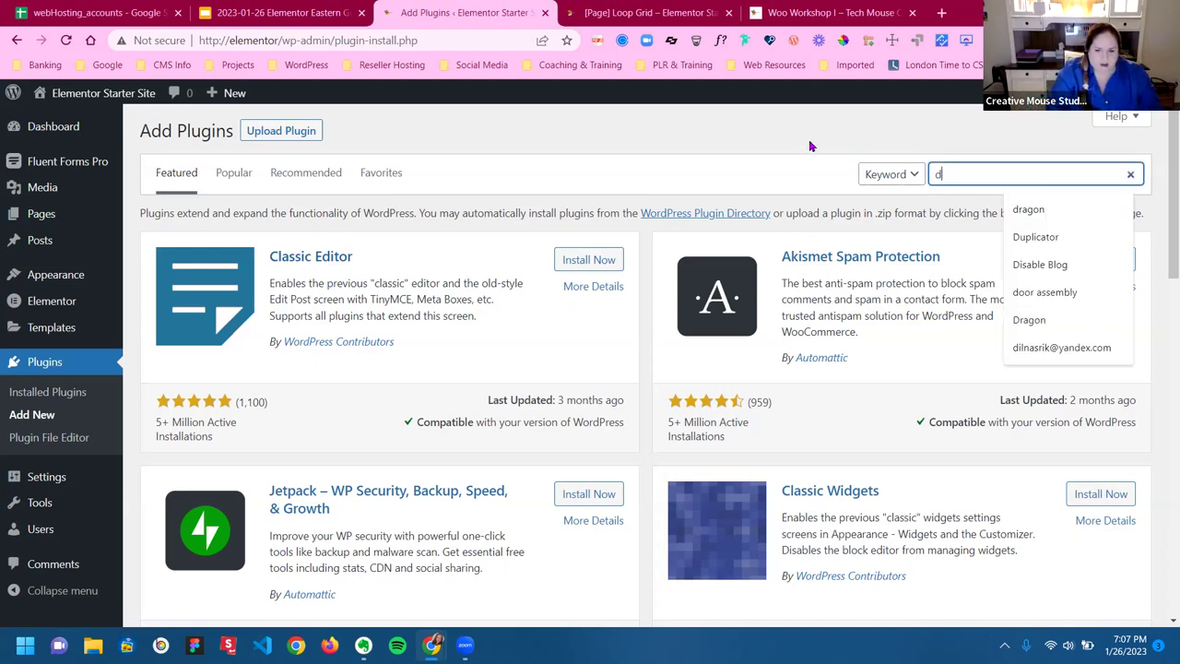
type("le")
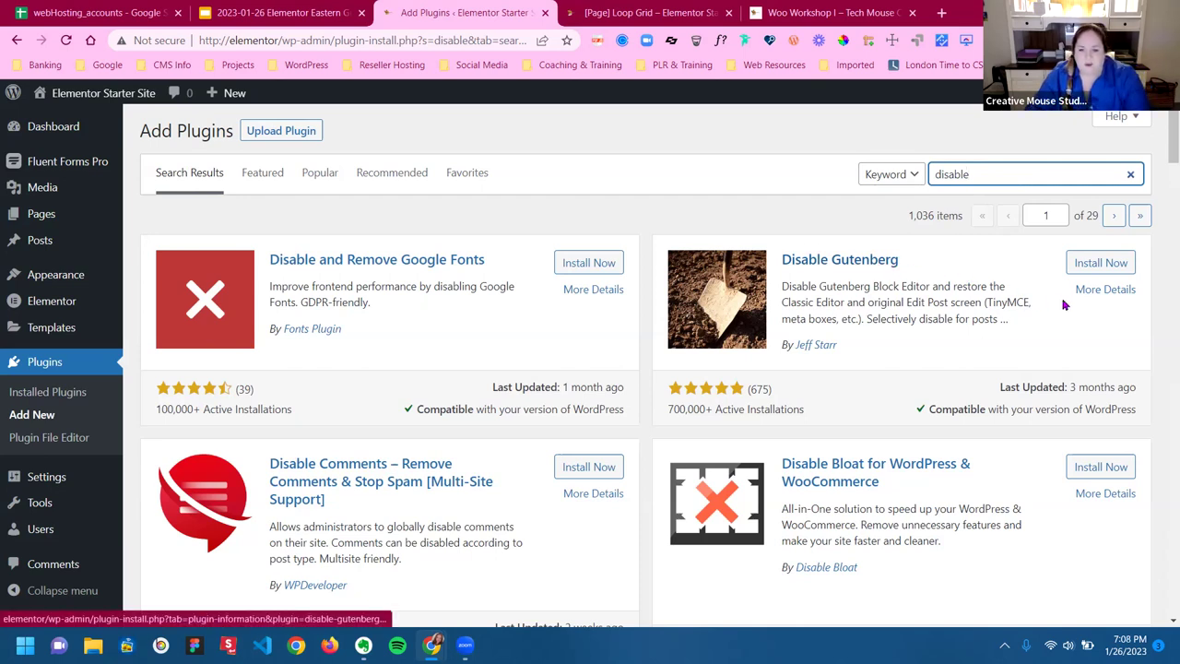
left_click(1105, 291)
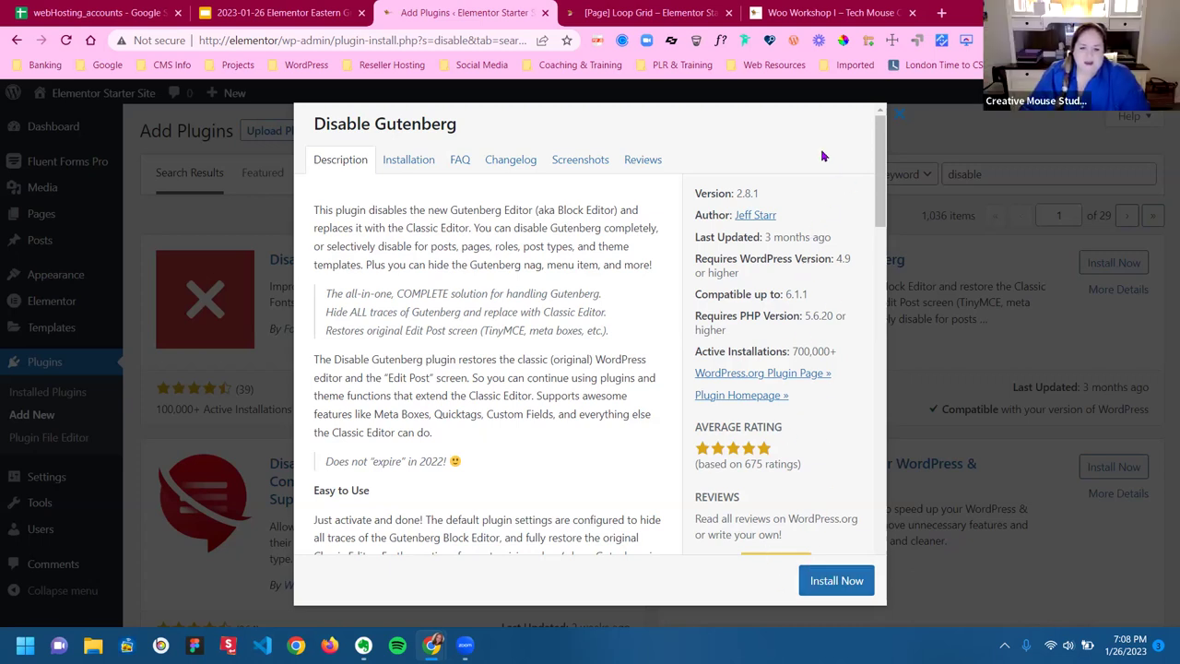
left_click(942, 175)
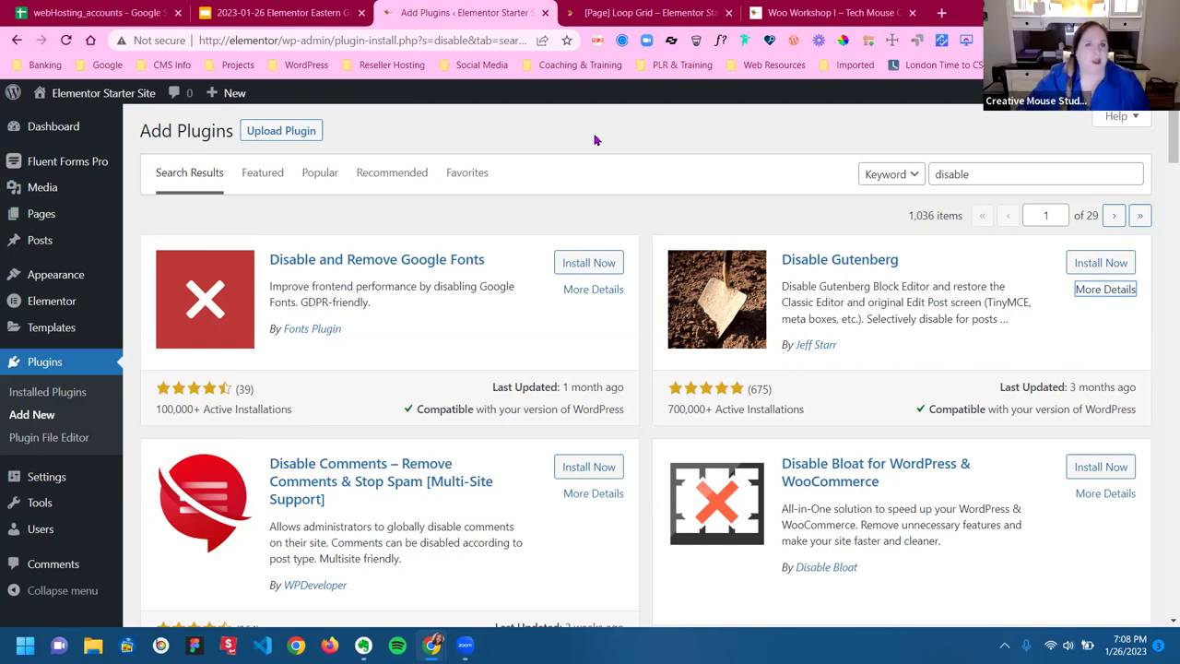
Revisit the Posts and Installed Plugins lists, and search the available new plugins for "Disable"
left_click(32, 242)
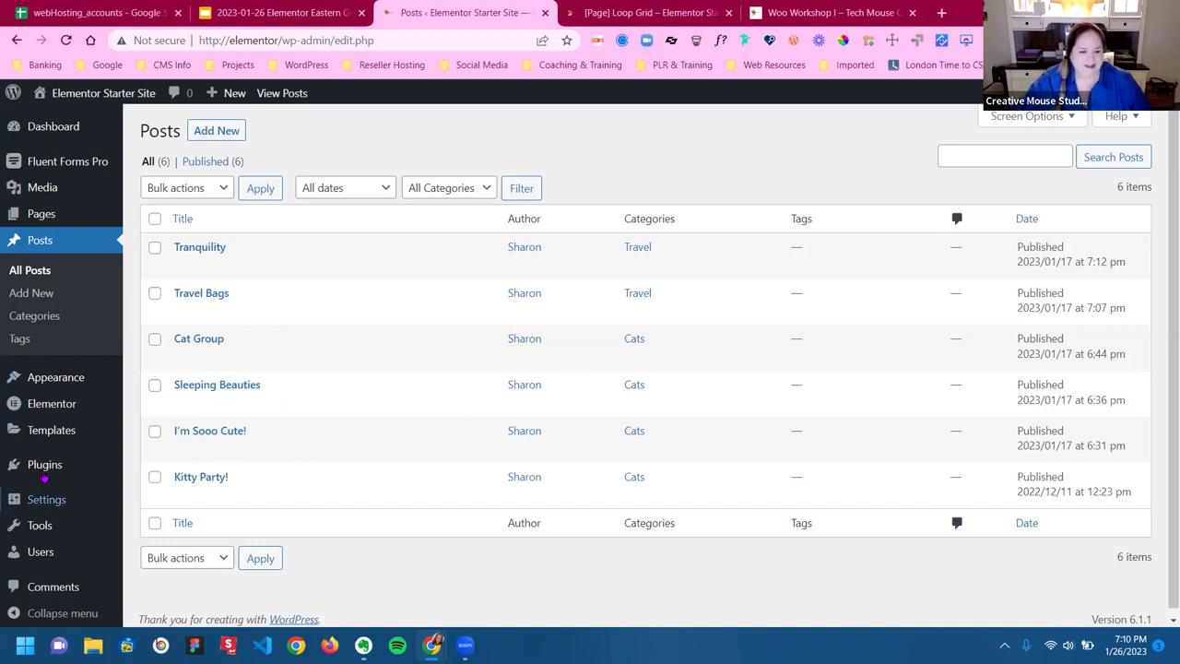
mouse_move(44, 467)
left_click(175, 469)
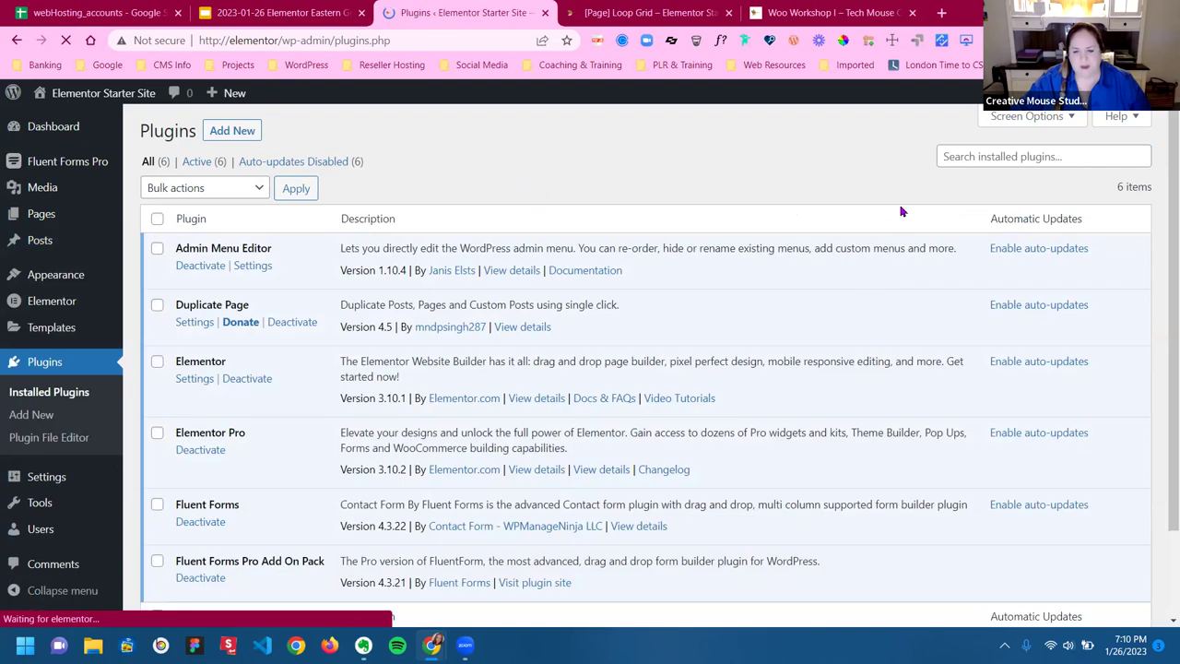
left_click(967, 157)
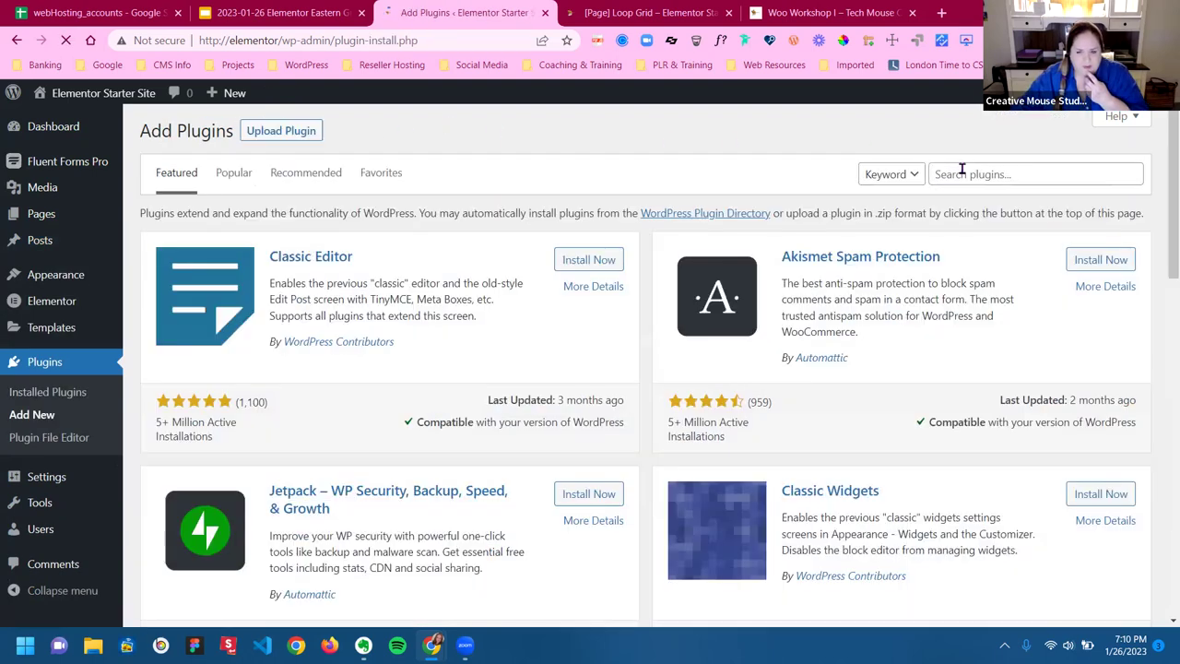
left_click(962, 171)
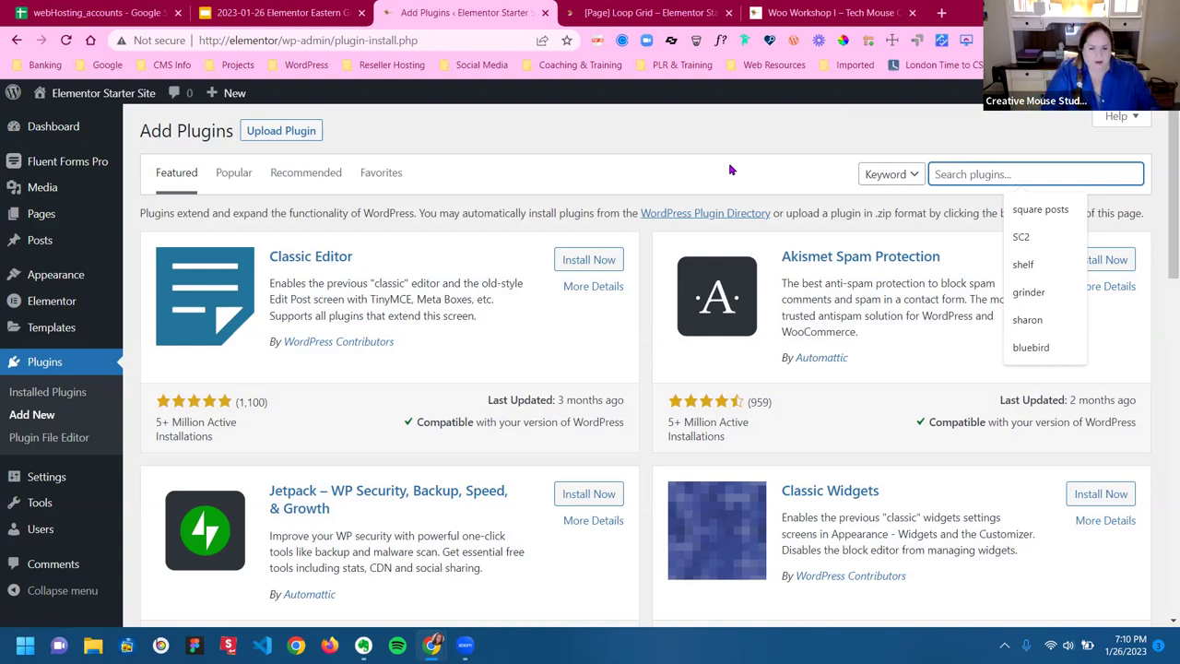
type("Disable")
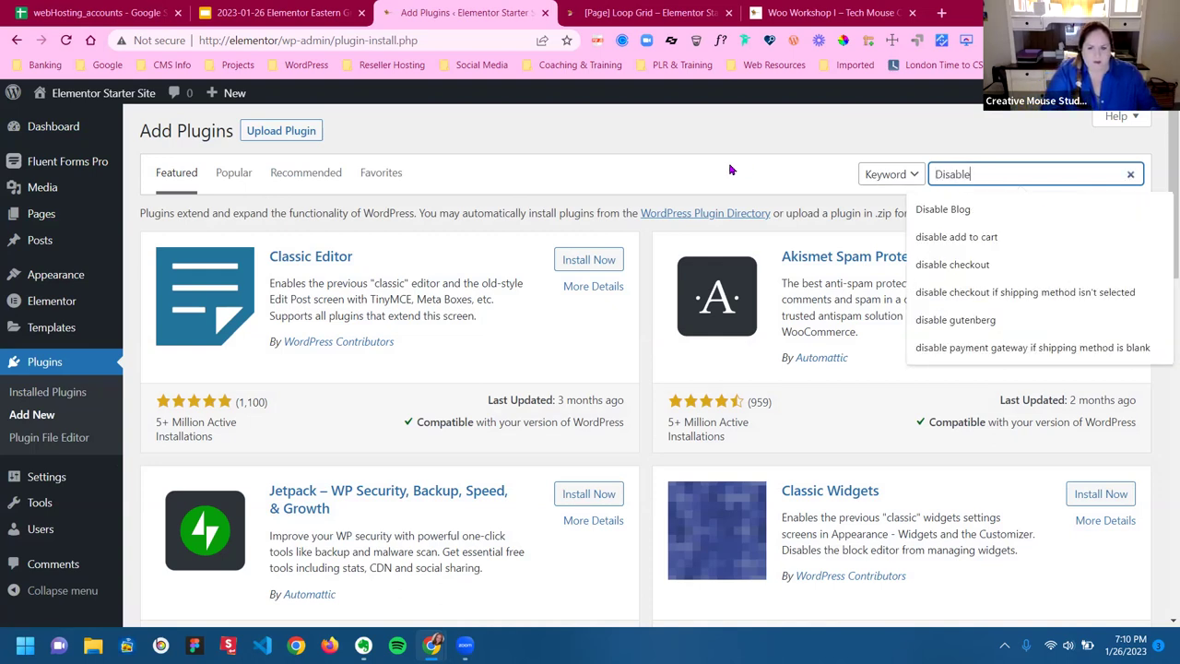
key("Return")
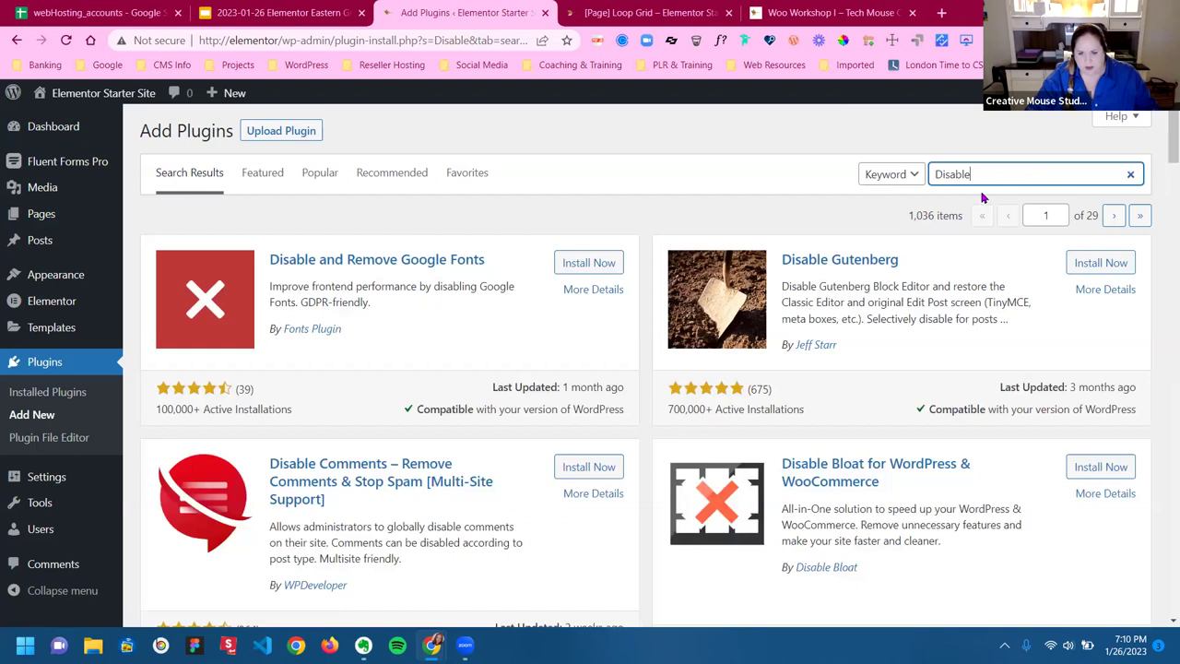
Search the available plugins for "Disable Blog", review the matching plugins, and clear the search
left_click(993, 168)
key("Down")
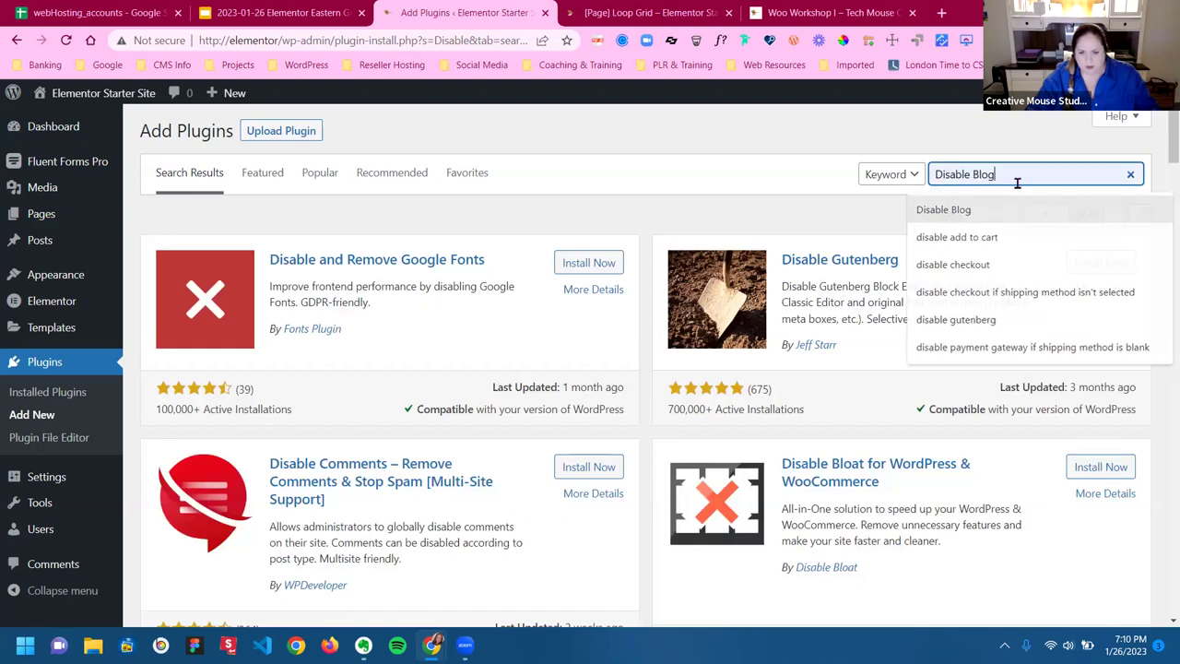
key("Return")
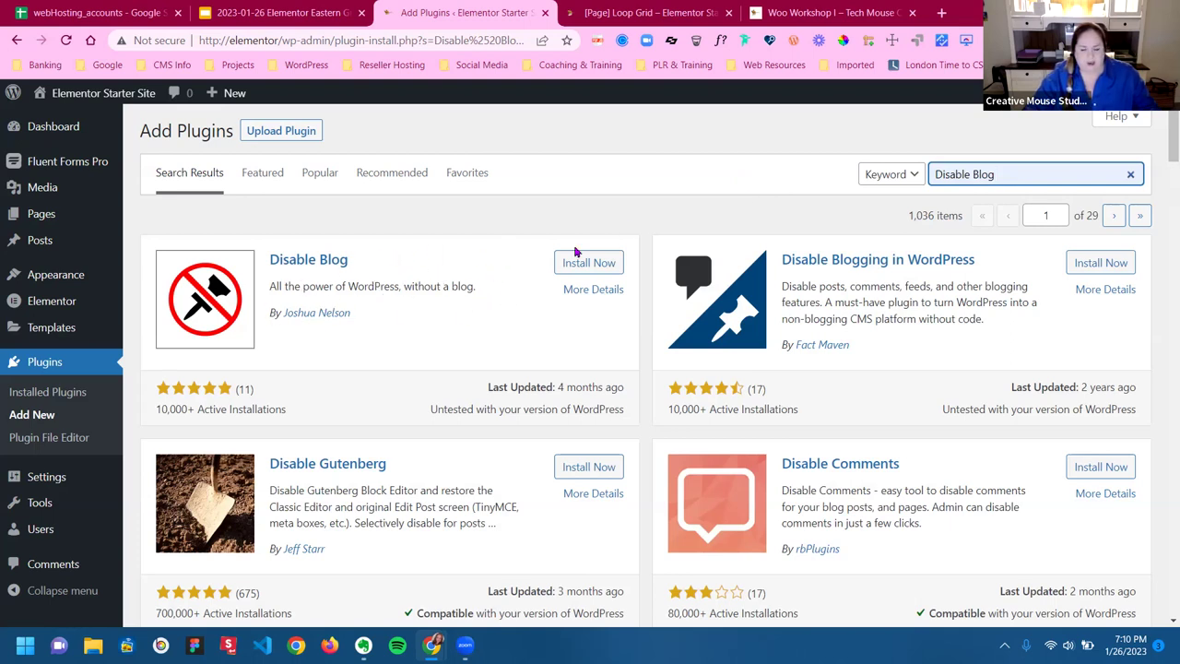
scroll(933, 332, "down", 2)
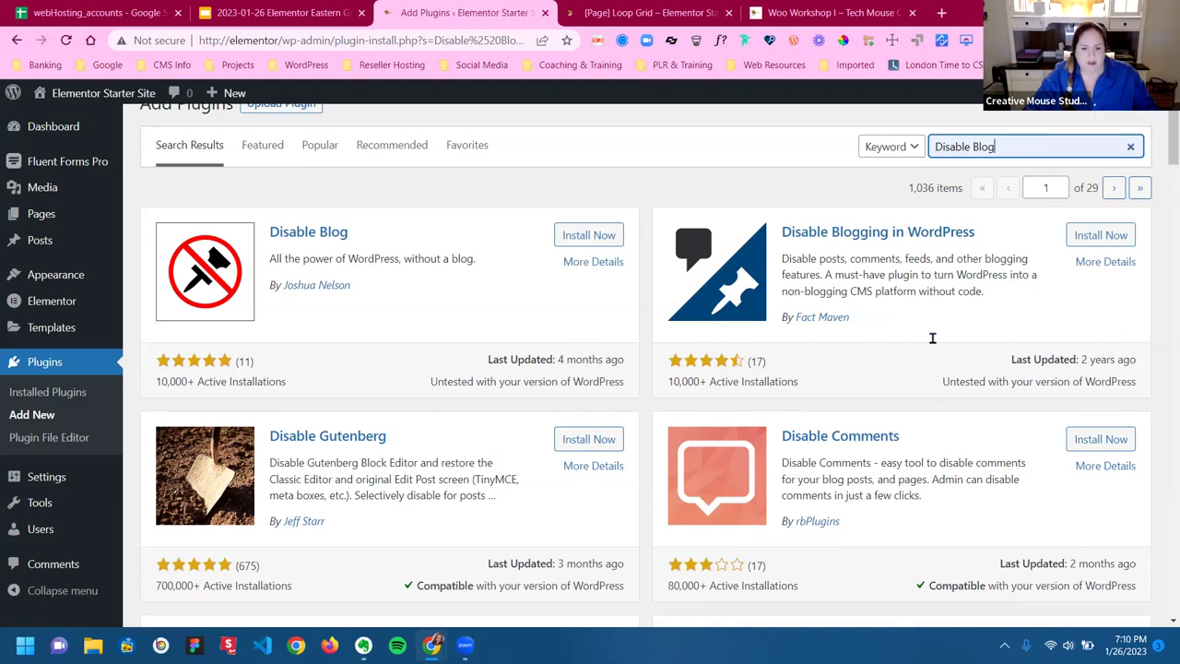
scroll(950, 371, "down", 2)
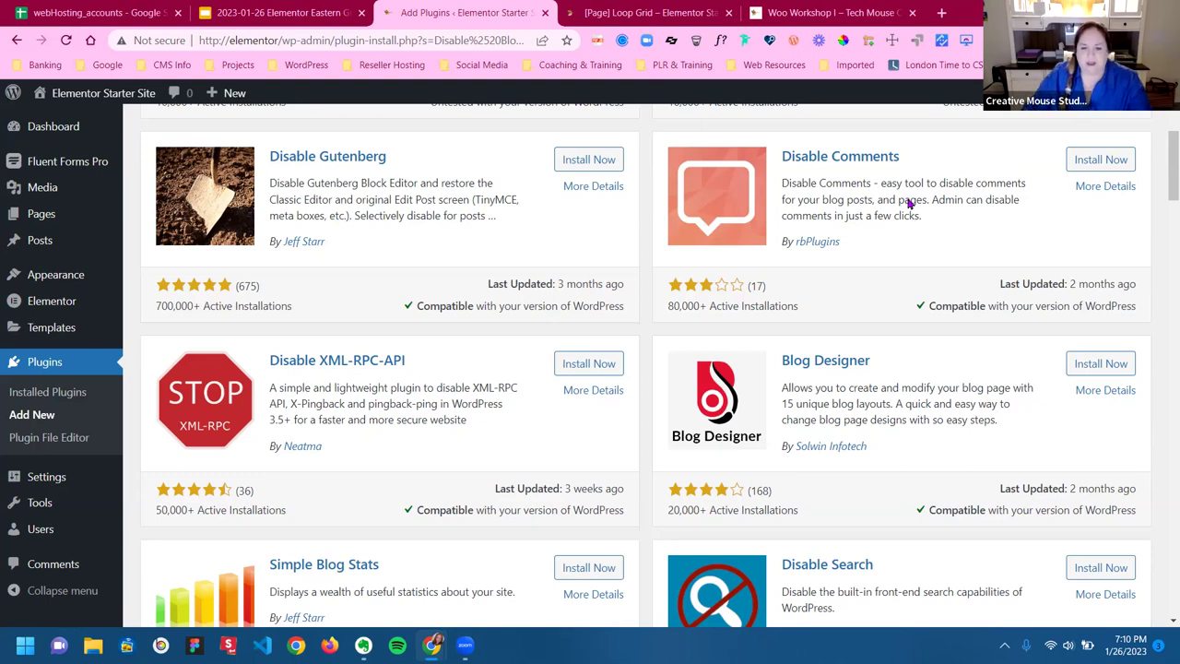
scroll(664, 190, "up", 4)
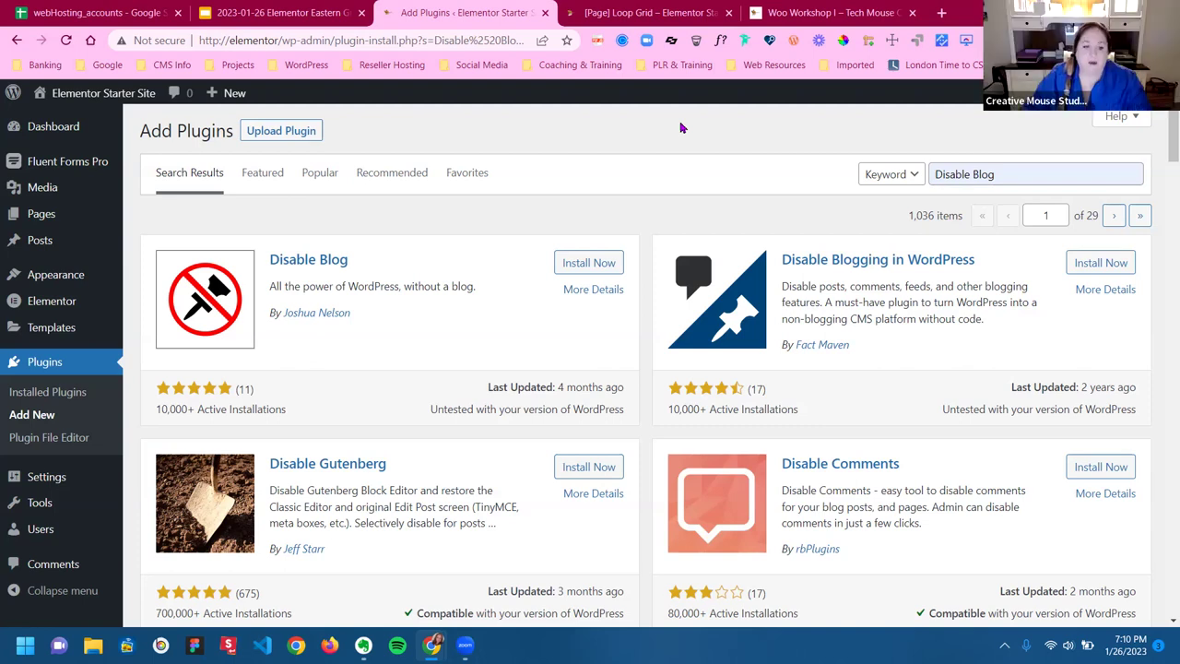
left_click(1031, 177)
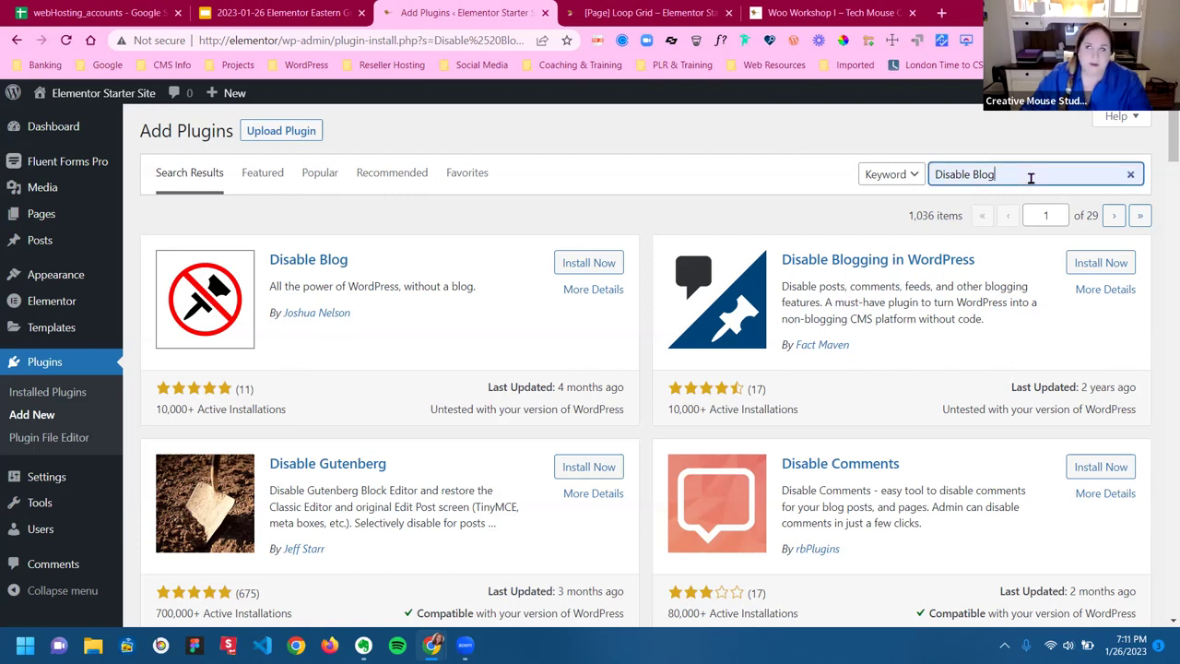
left_click(1132, 176)
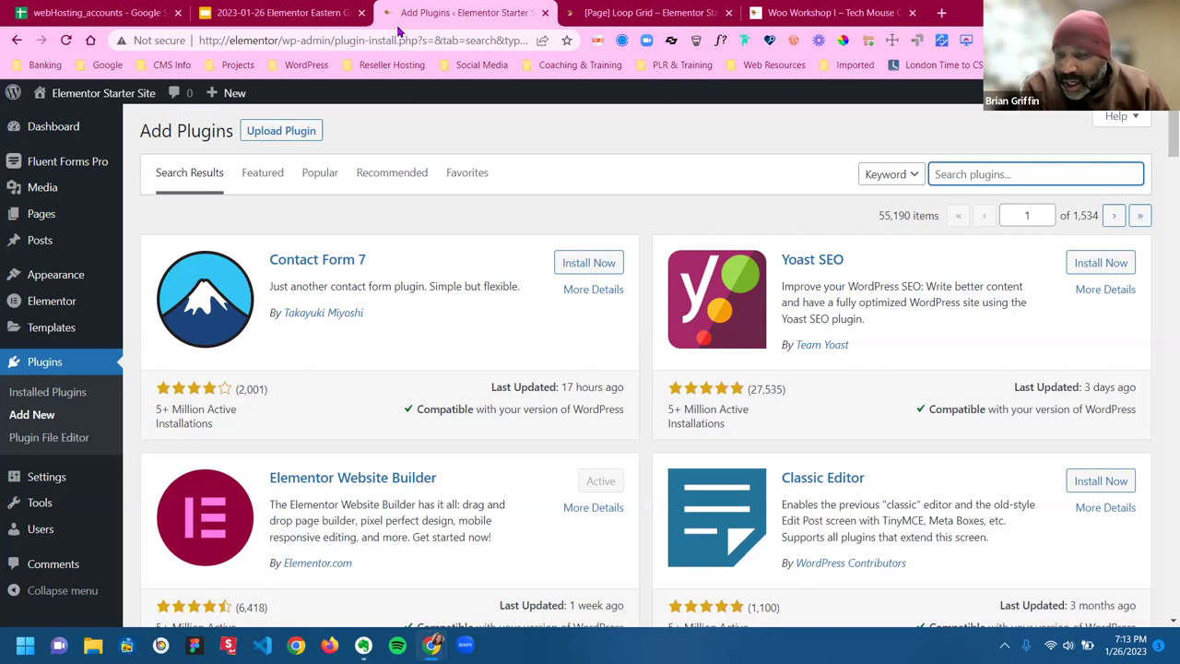
Glance at the "Building a Query" slide, return to the WordPress dashboard, and open the site's Discussion settings
left_click(282, 24)
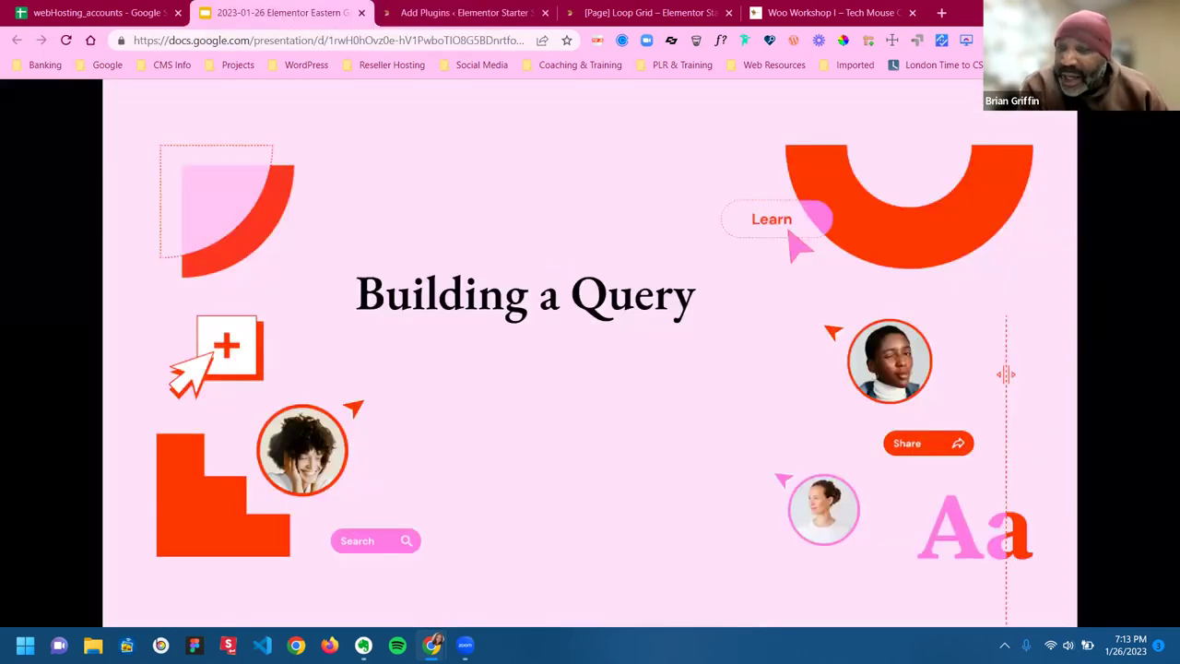
left_click(446, 18)
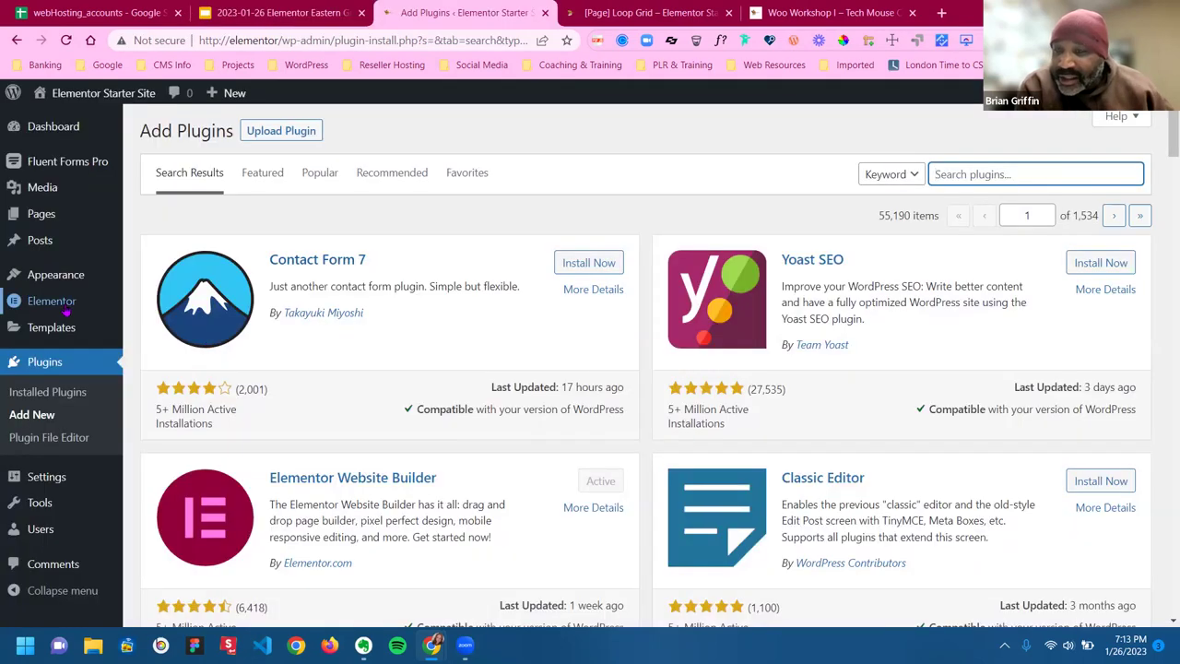
scroll(64, 311, "down", 1)
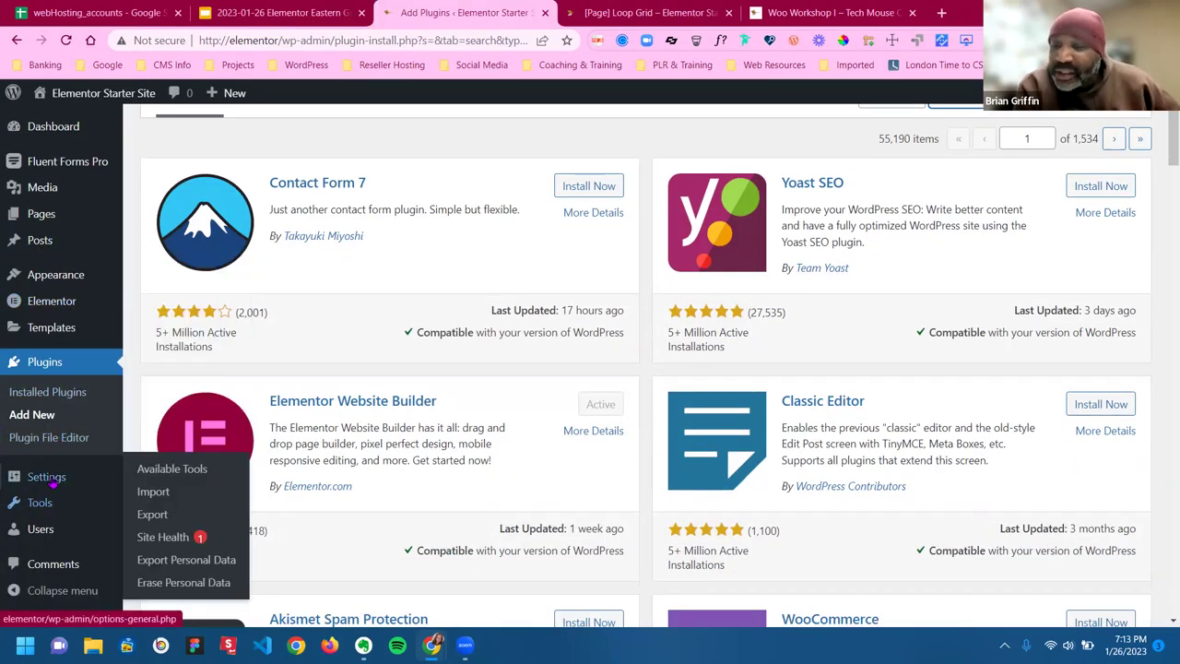
mouse_move(52, 481)
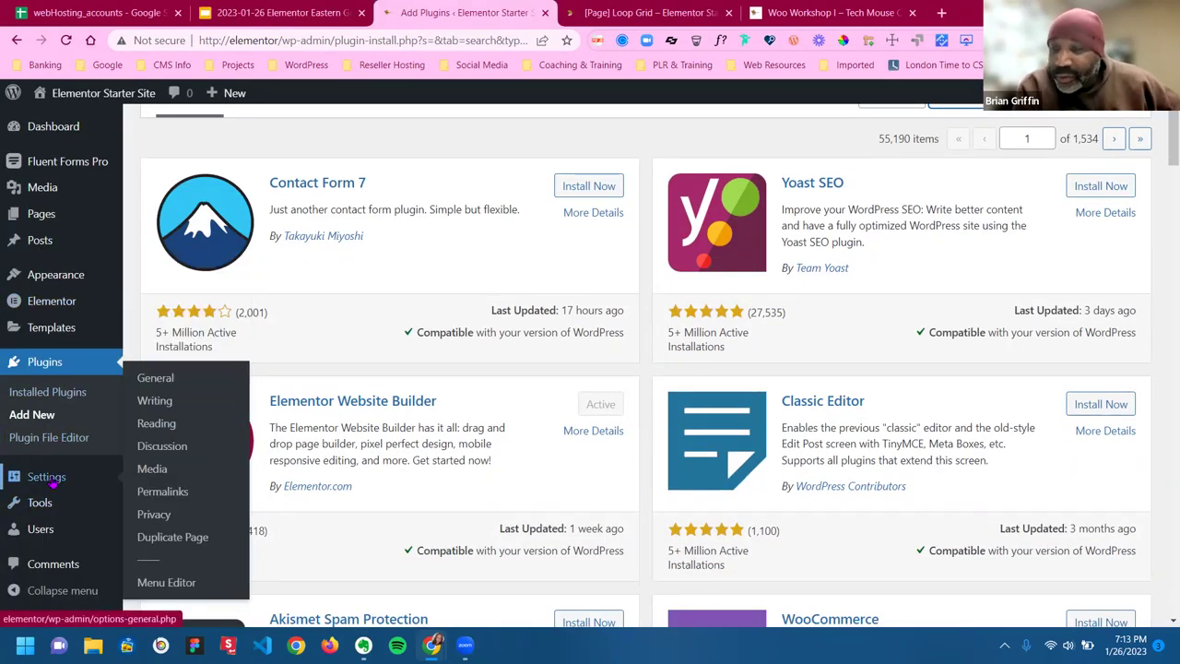
left_click(162, 447)
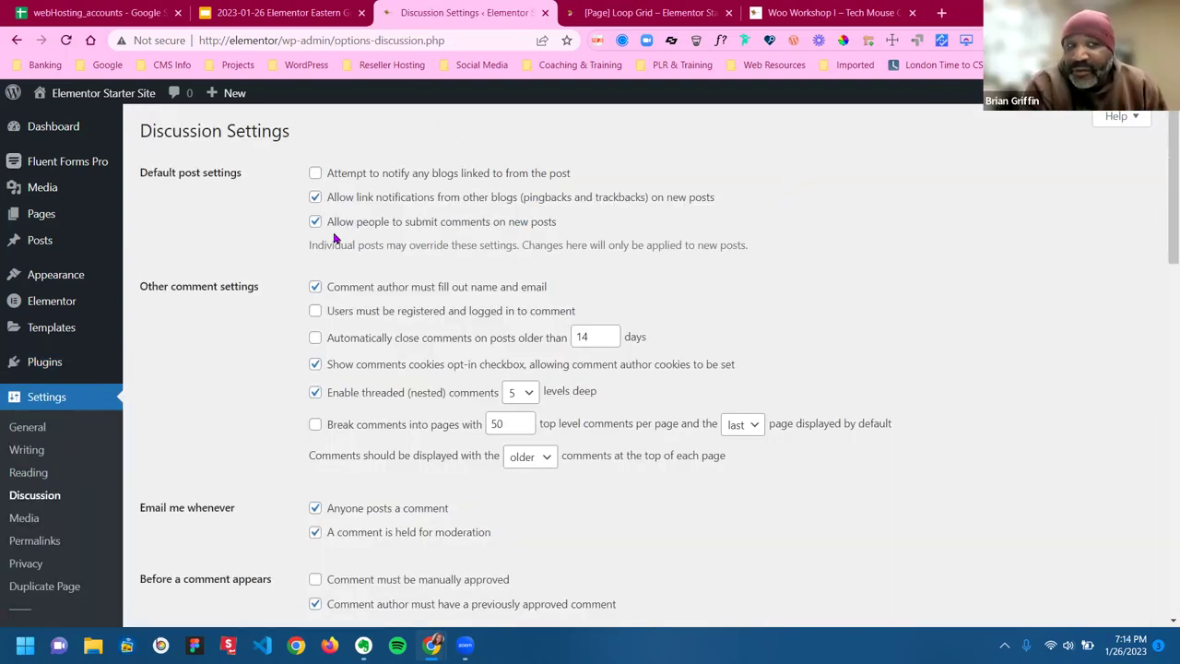
Turn off link notifications, comments on new posts, the comment author name and email requirement, the cookies opt-in checkbox, and threaded comments
scroll(284, 263, "down", 3)
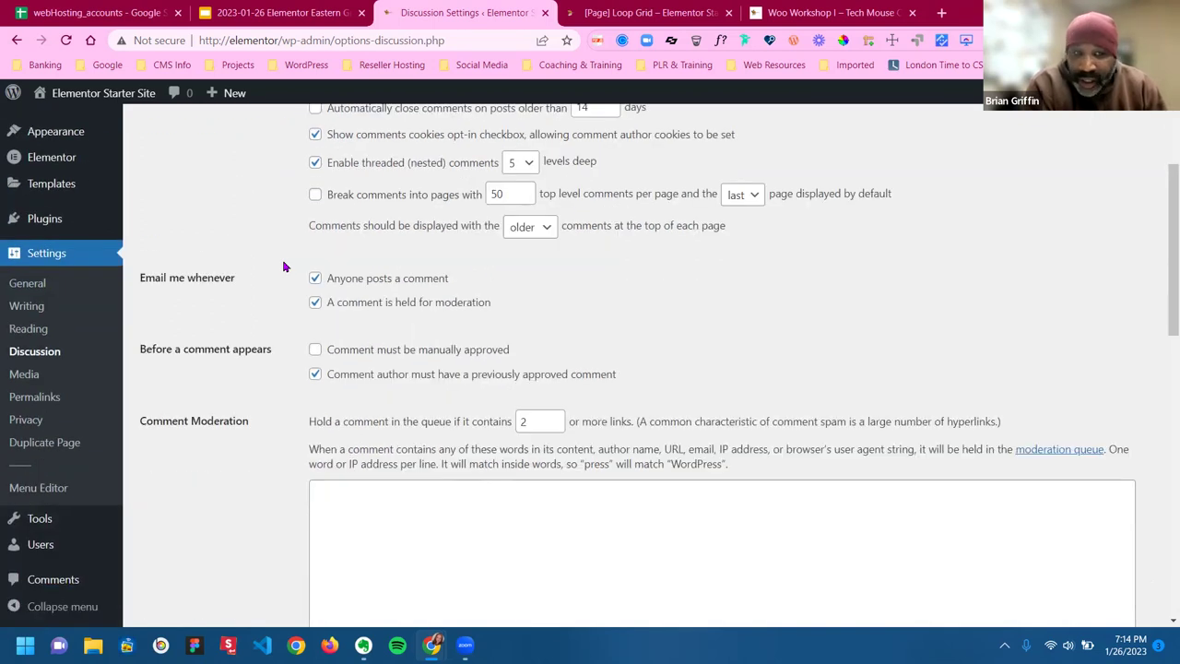
scroll(284, 266, "down", 1)
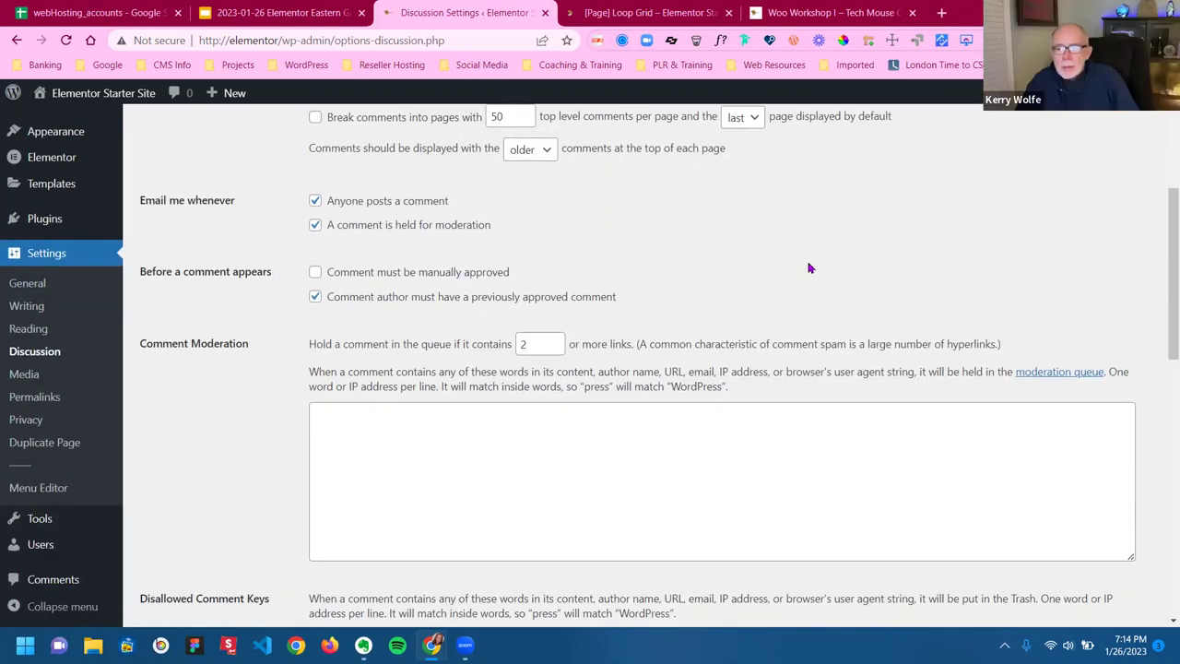
scroll(582, 324, "up", 1)
scroll(447, 270, "up", 3)
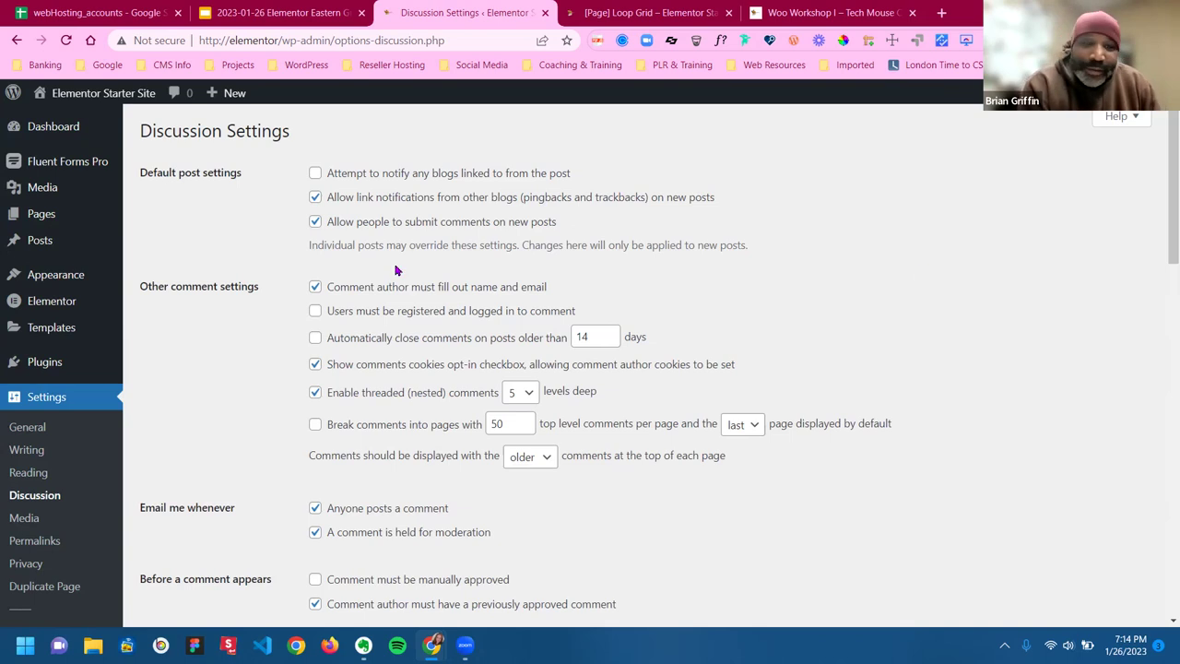
left_click(314, 196)
left_click(314, 221)
scroll(276, 212, "down", 1)
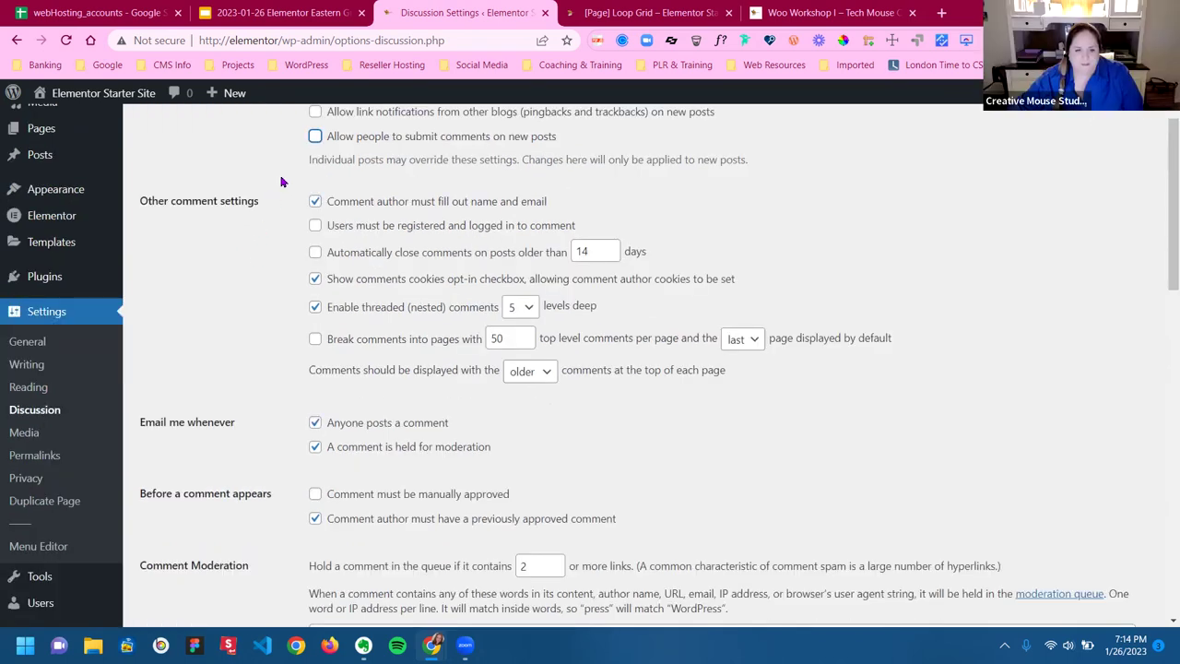
scroll(305, 156, "down", 1)
left_click(315, 134)
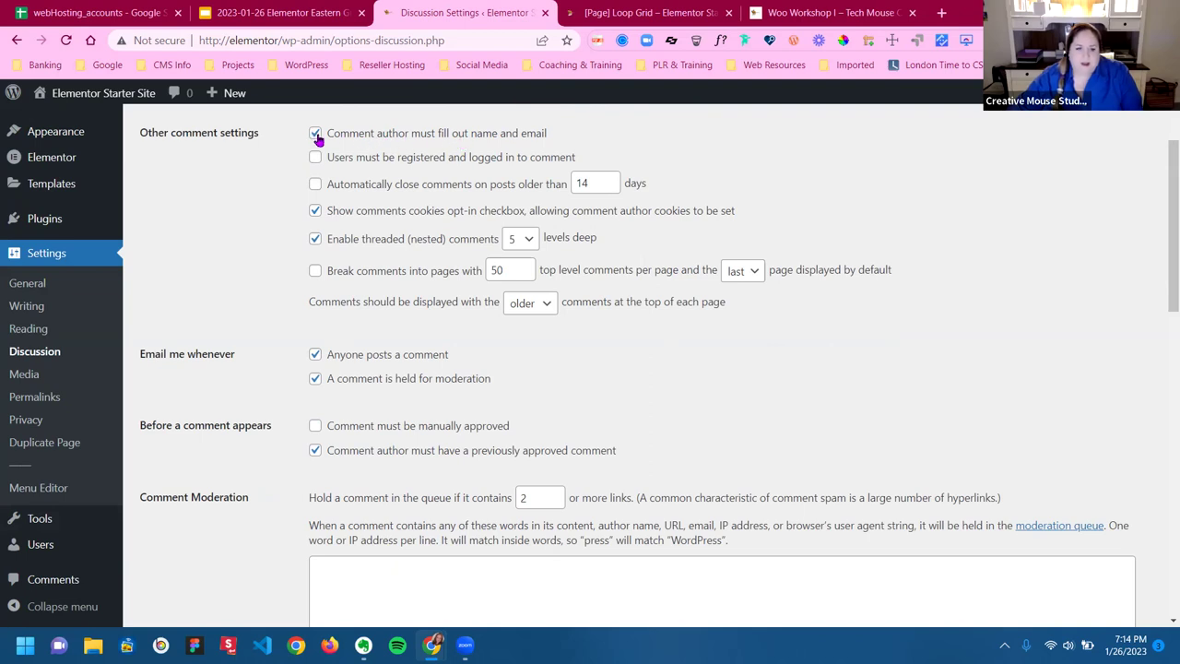
left_click(316, 240)
Turn off both comment e-mail notifications and the requirement for comment authors to have a previously approved comment
scroll(304, 249, "down", 2)
left_click(314, 200)
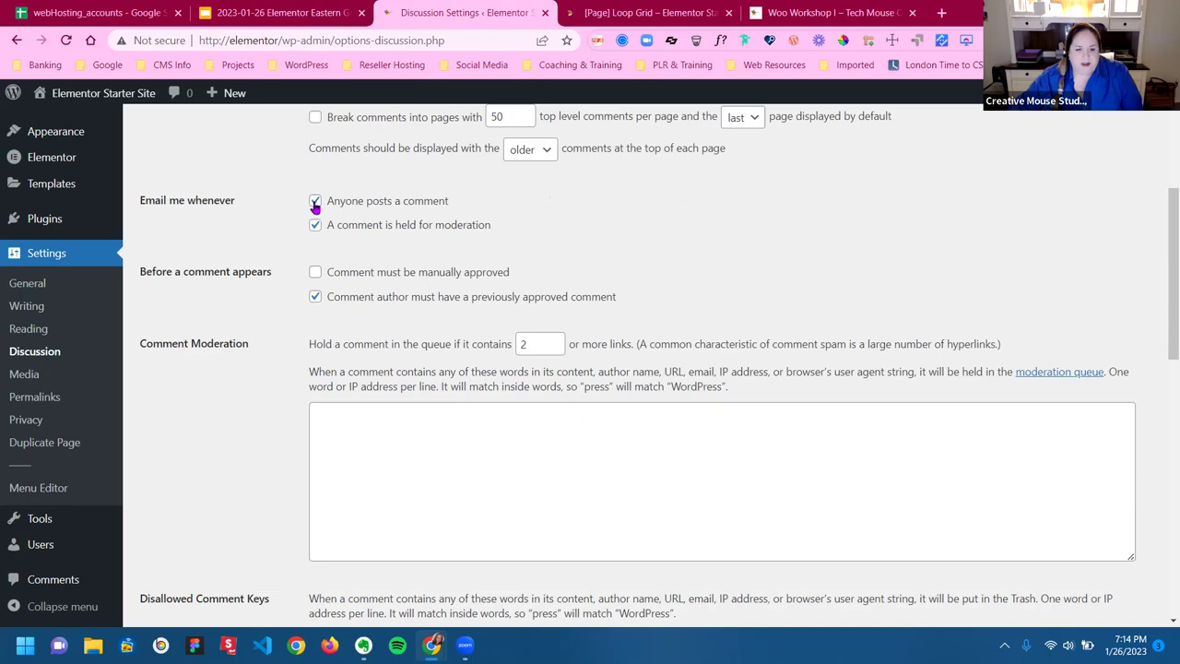
left_click(314, 225)
double_click(314, 296)
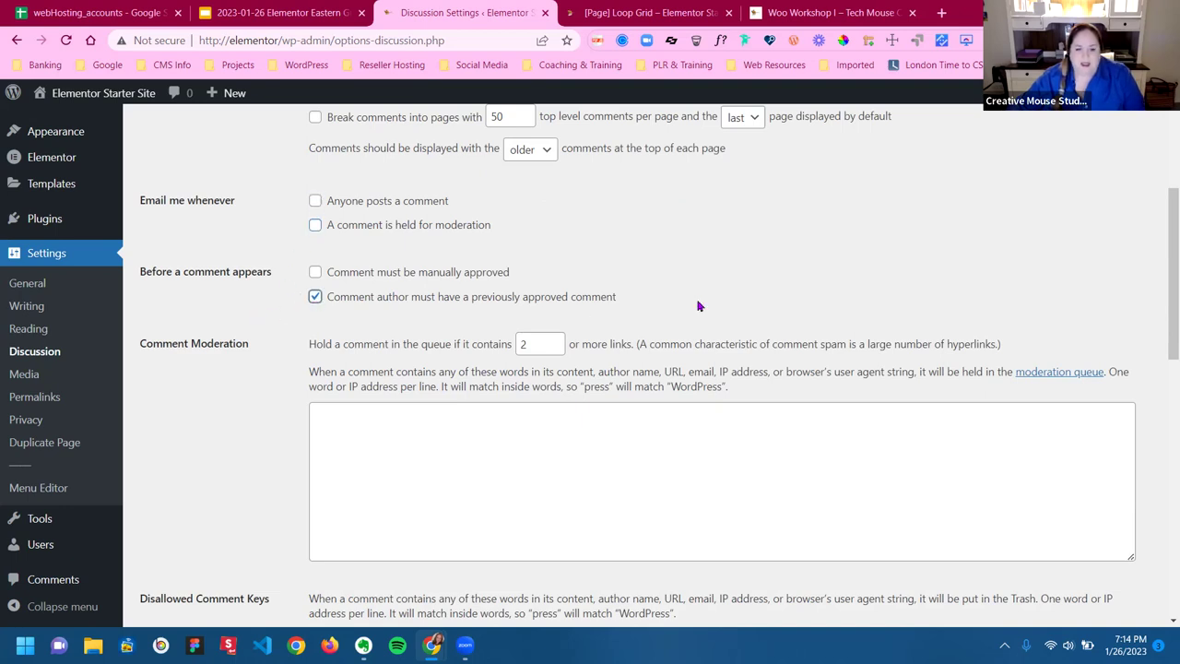
key("space")
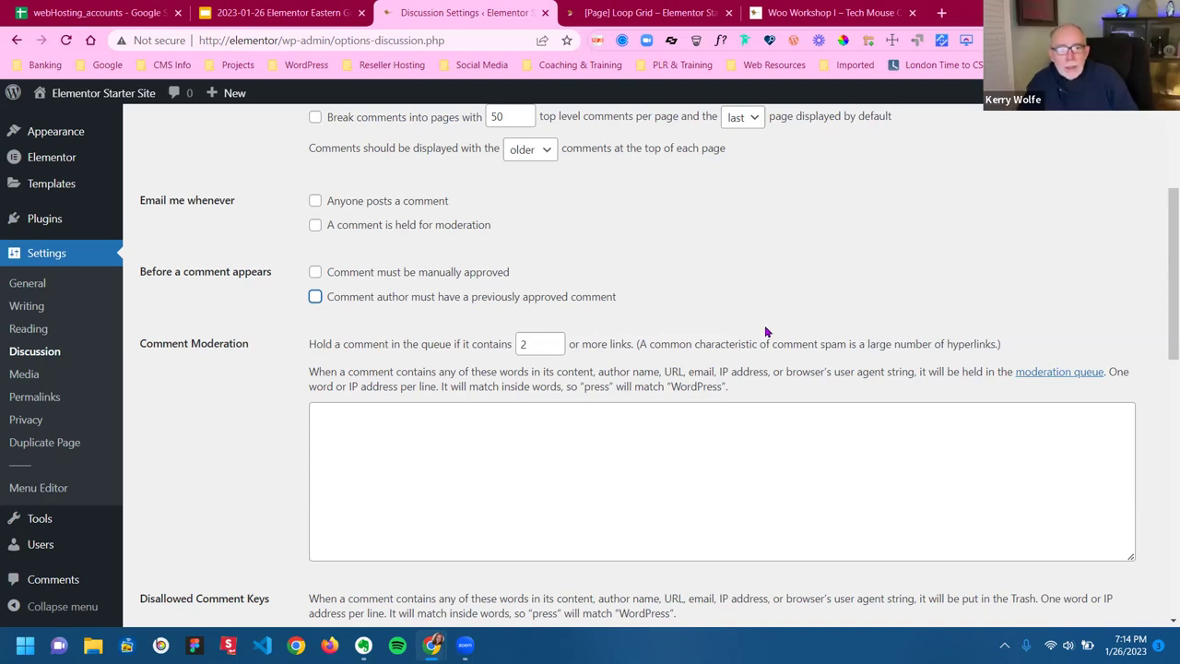
Save the discussion settings and return to the WordPress dashboard
scroll(773, 344, "down", 3)
scroll(773, 344, "down", 5)
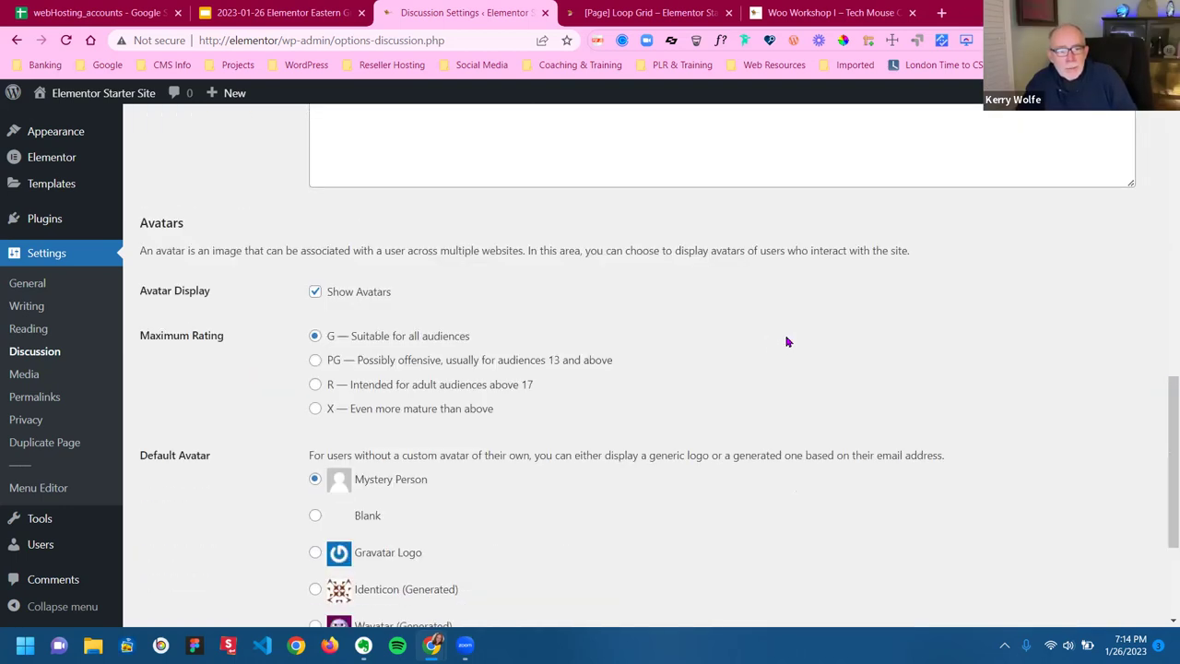
scroll(426, 475, "down", 3)
left_click(190, 551)
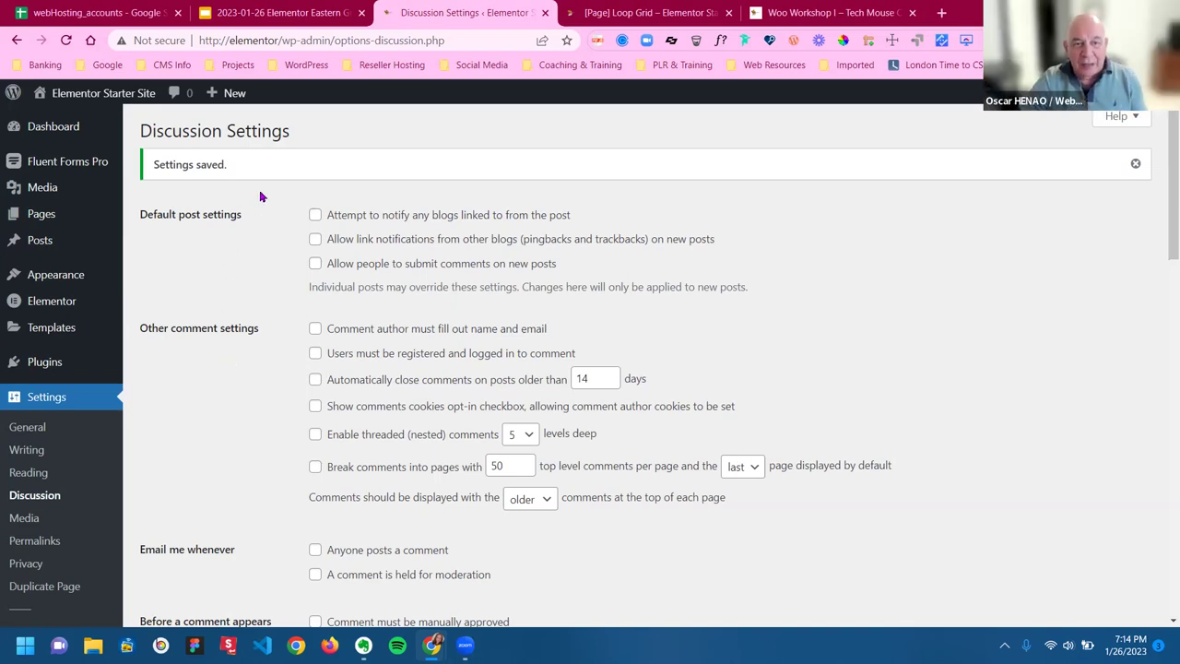
mouse_move(44, 136)
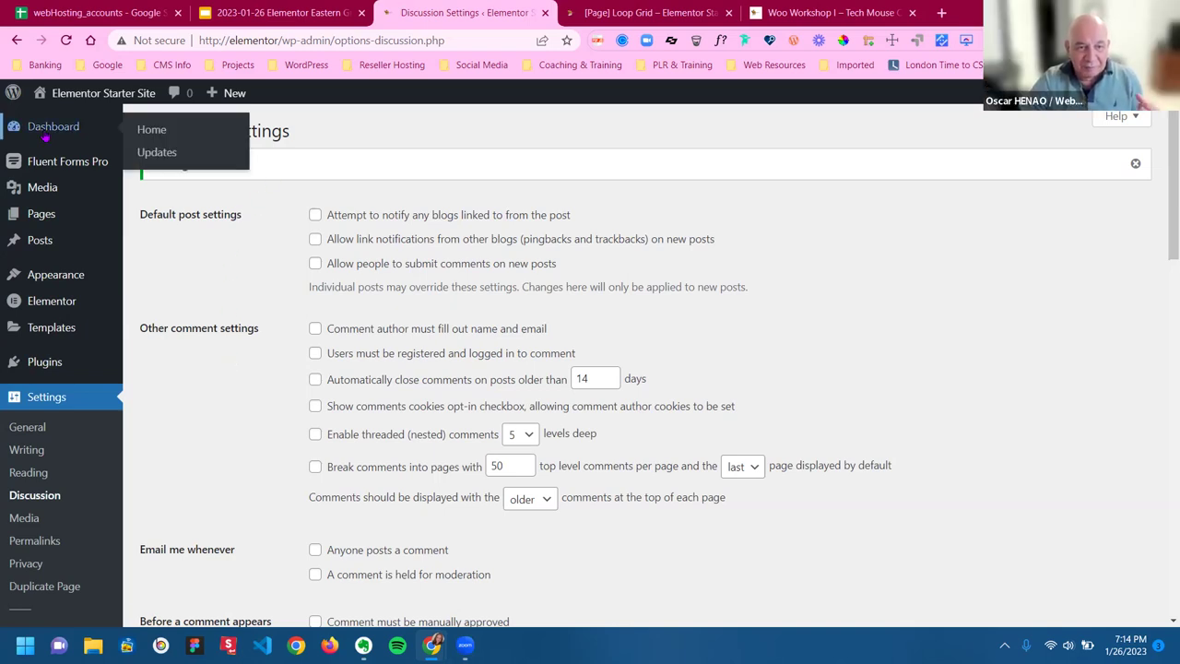
left_click(52, 129)
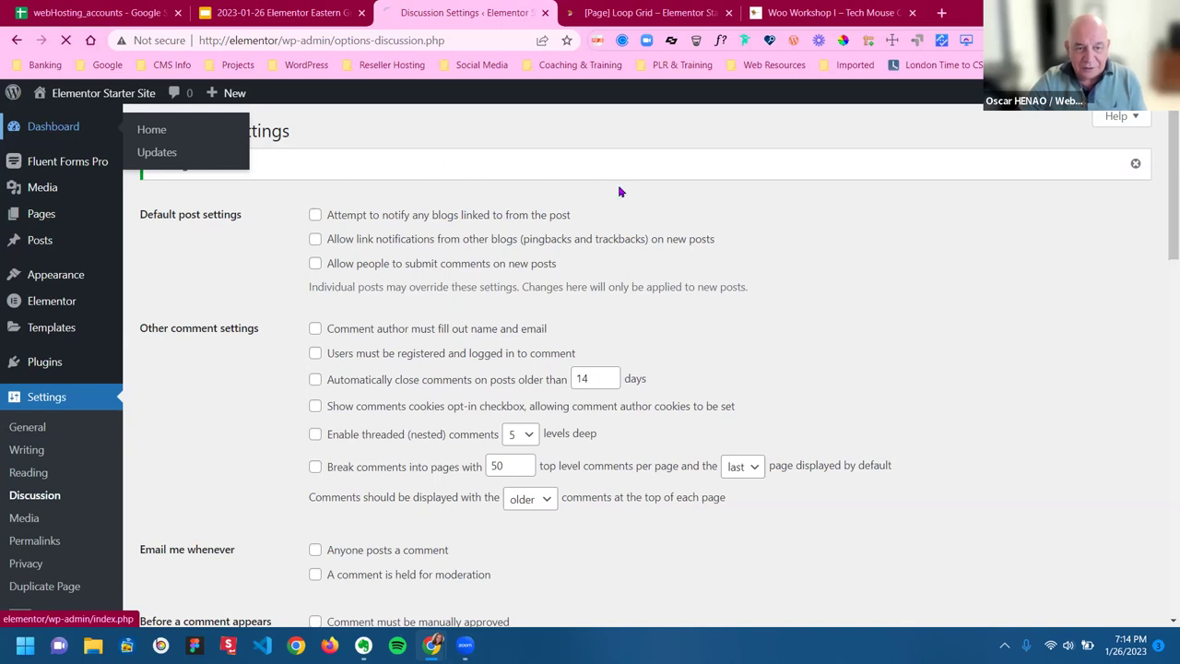
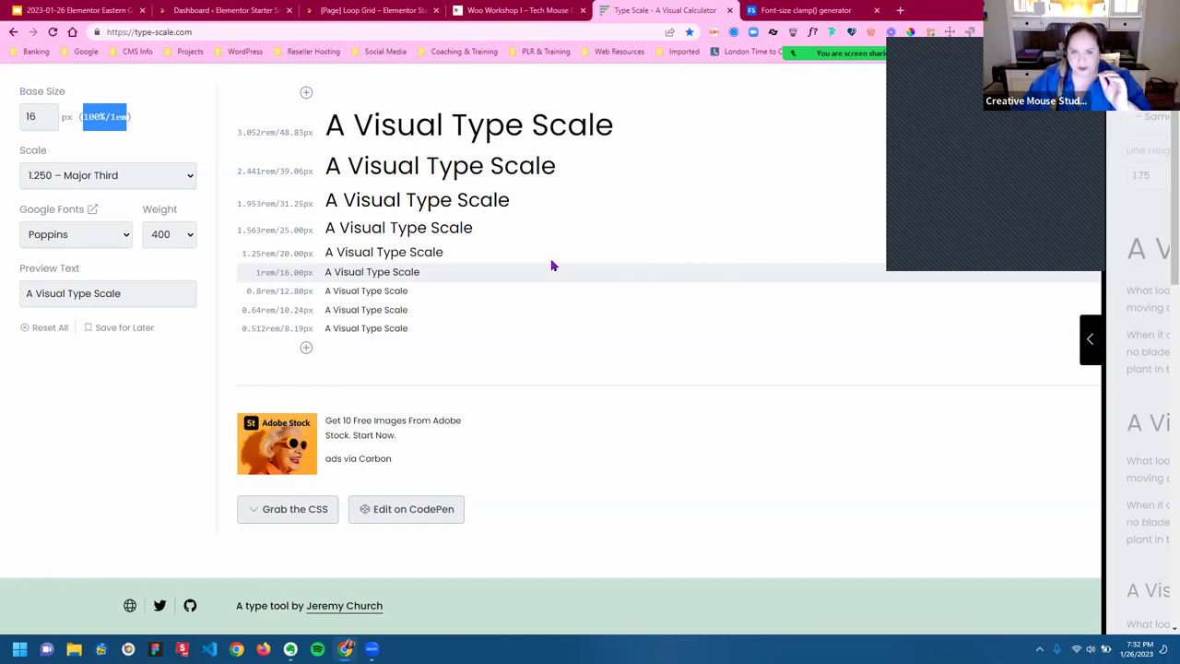
Set the type scale's base size to 18 px and its scale to 1.333 – Perfect Fourth
left_click(44, 116)
left_click_drag(44, 116, 22, 117)
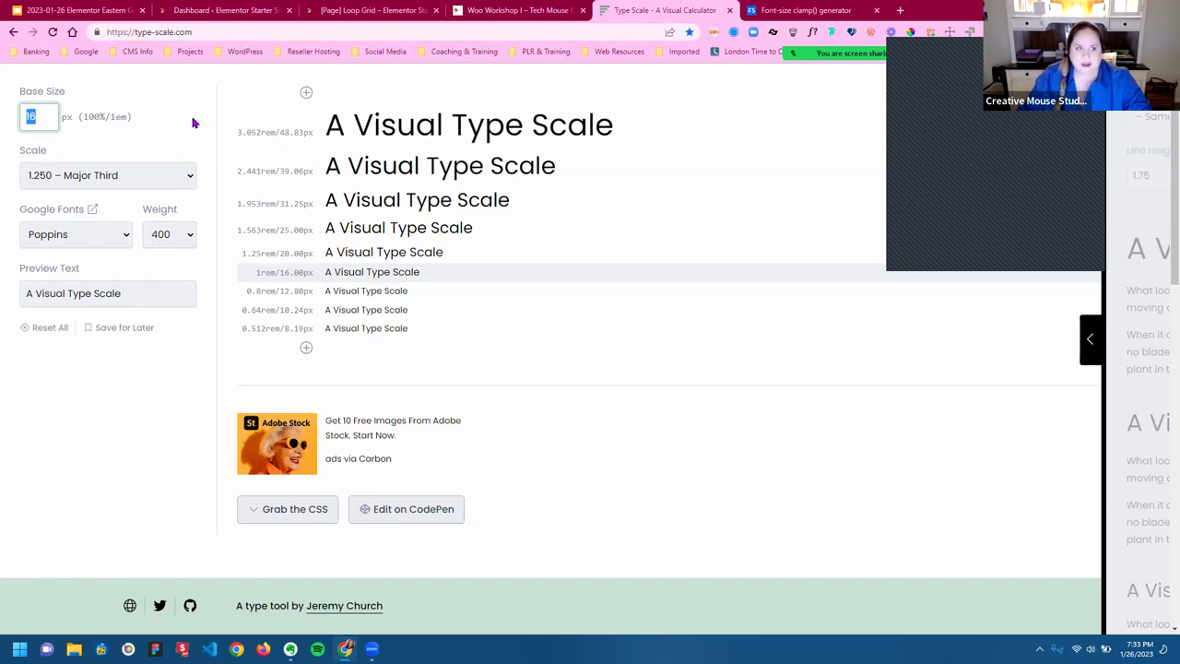
left_click(52, 116)
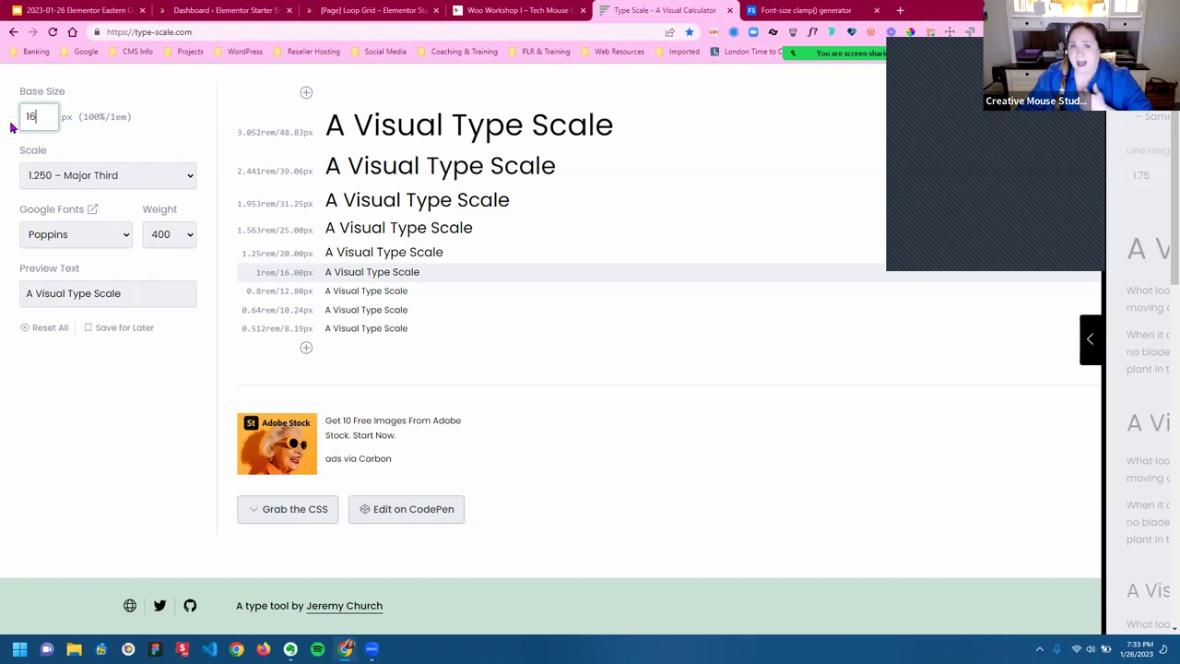
double_click(46, 127)
type("18")
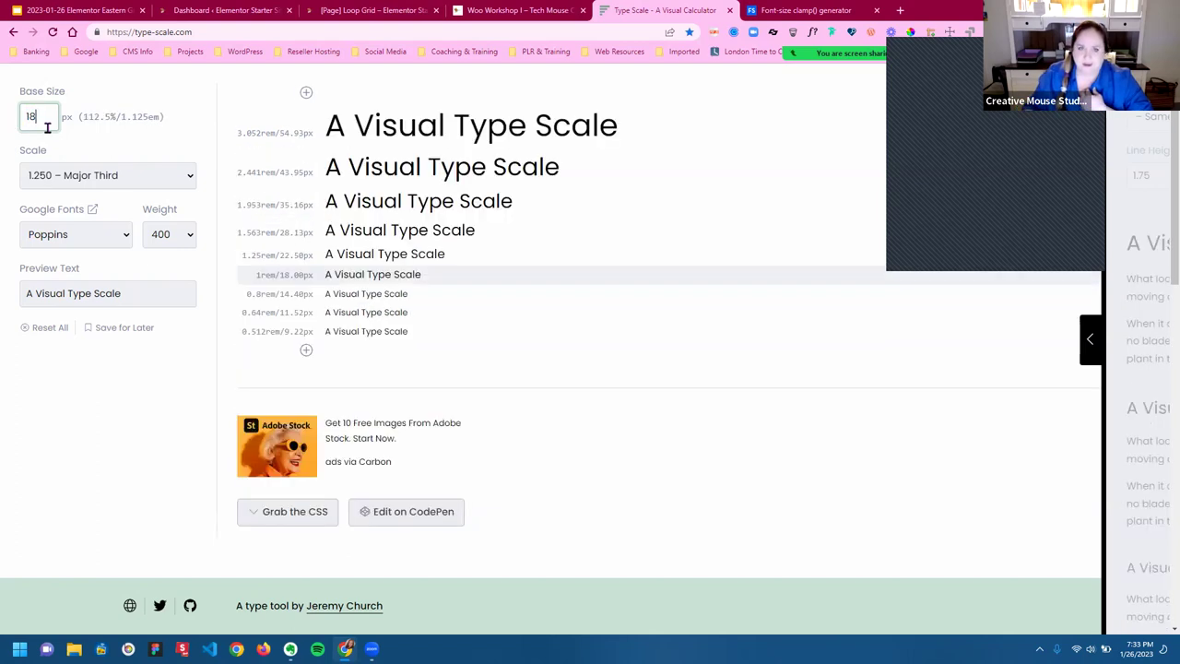
left_click(106, 131)
left_click(189, 178)
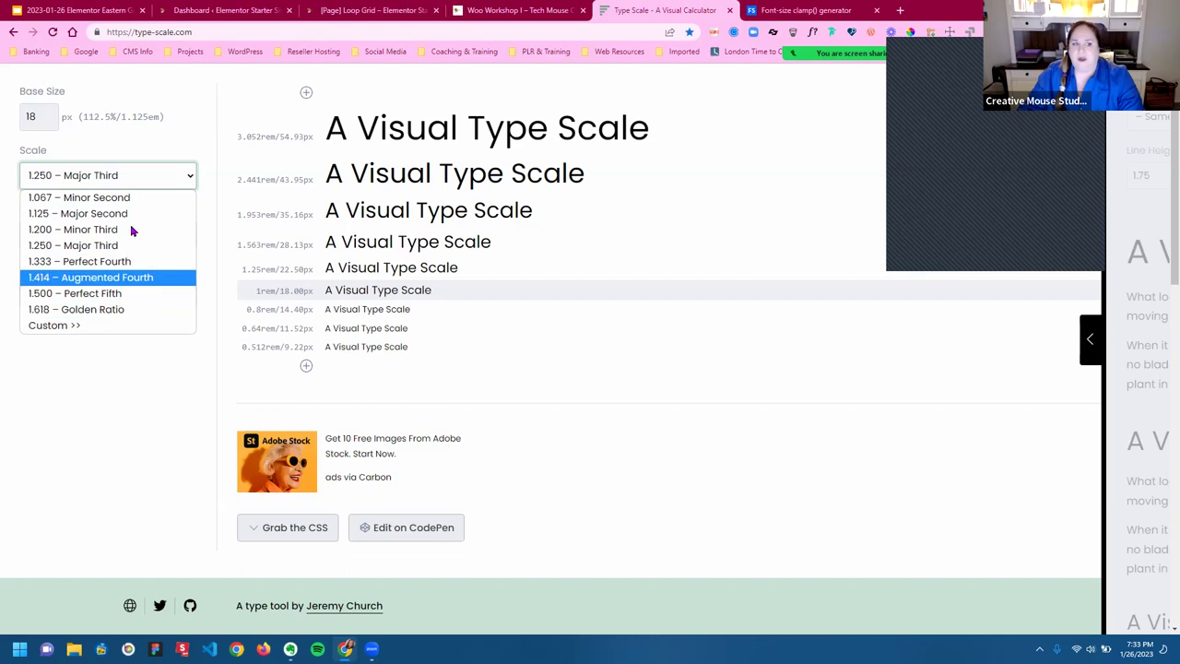
left_click(92, 261)
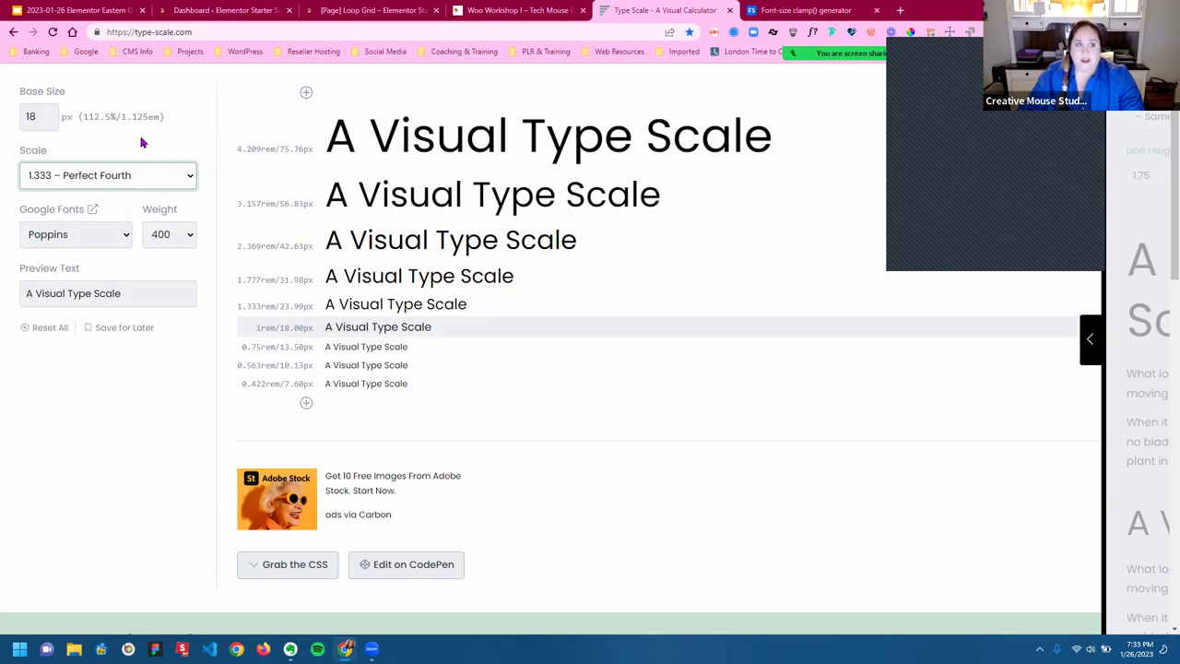
double_click(40, 117)
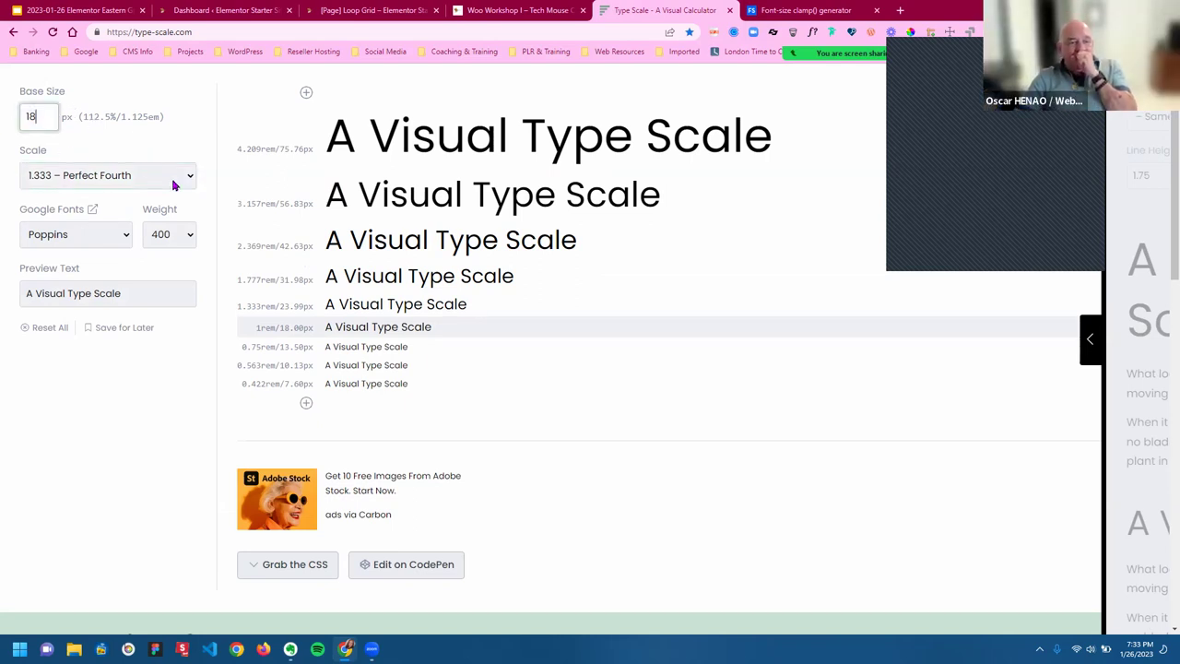
left_click(74, 236)
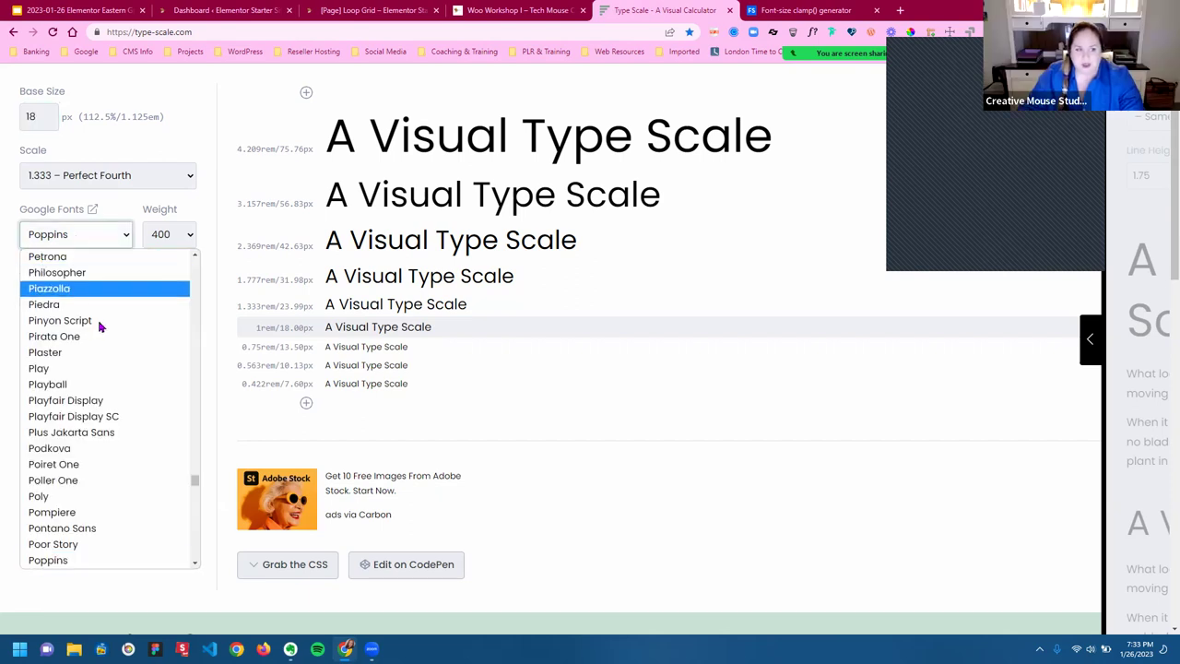
scroll(104, 359, "down", 2)
scroll(104, 359, "down", 15)
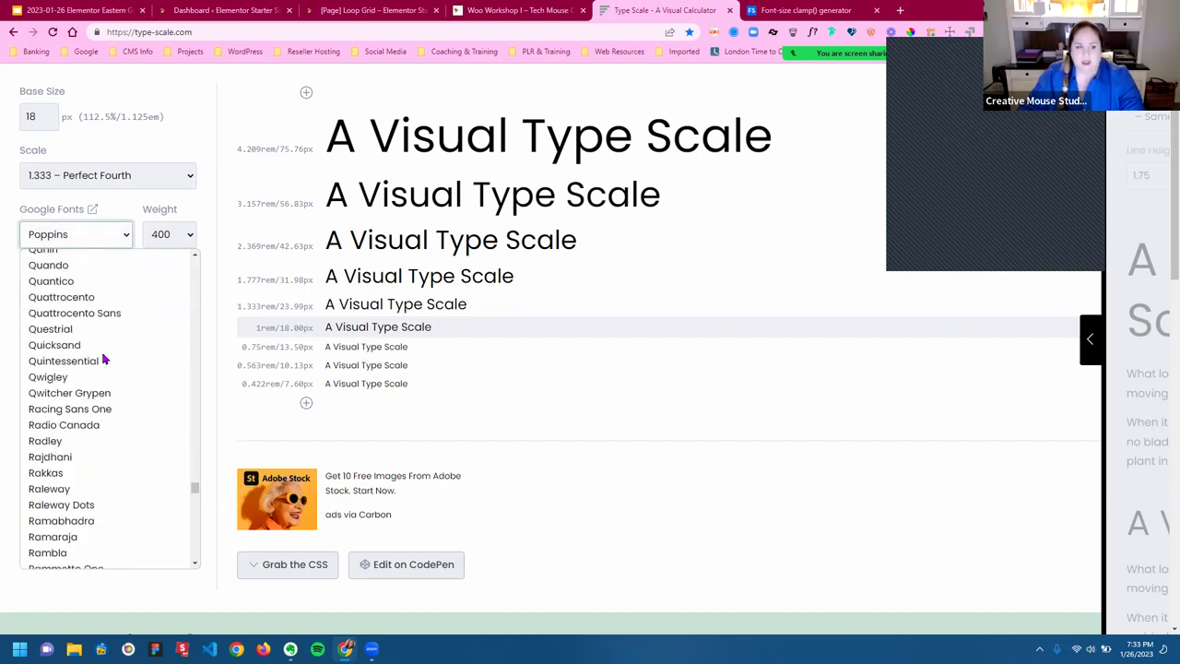
scroll(113, 334, "down", 3)
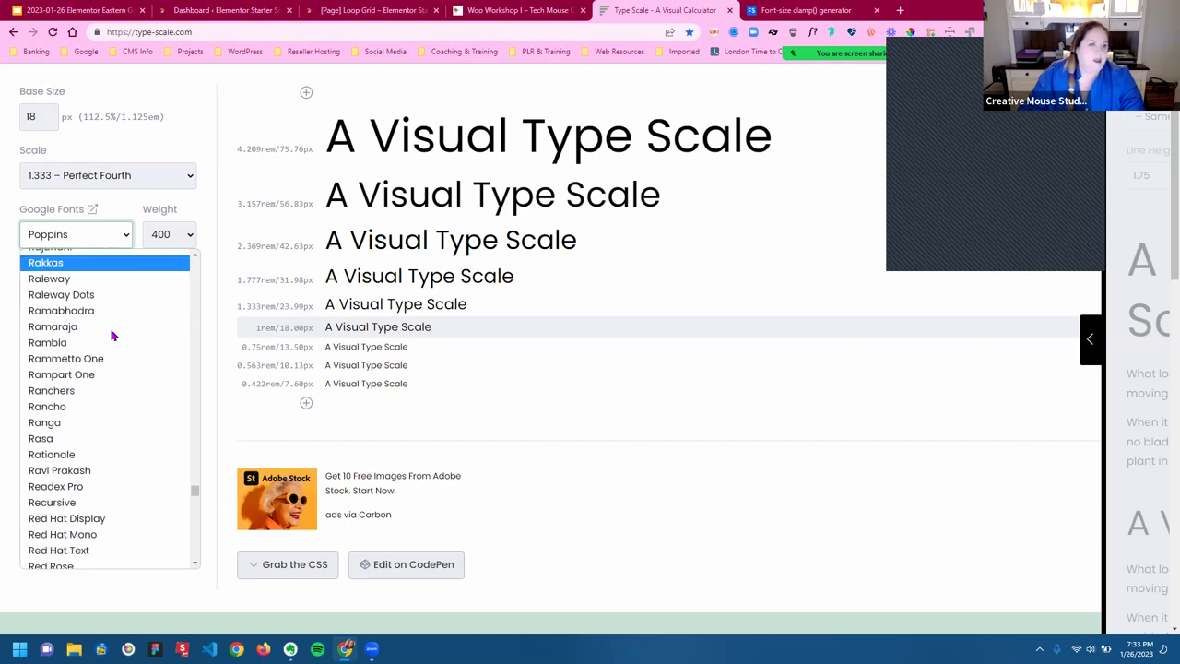
scroll(118, 334, "down", 3)
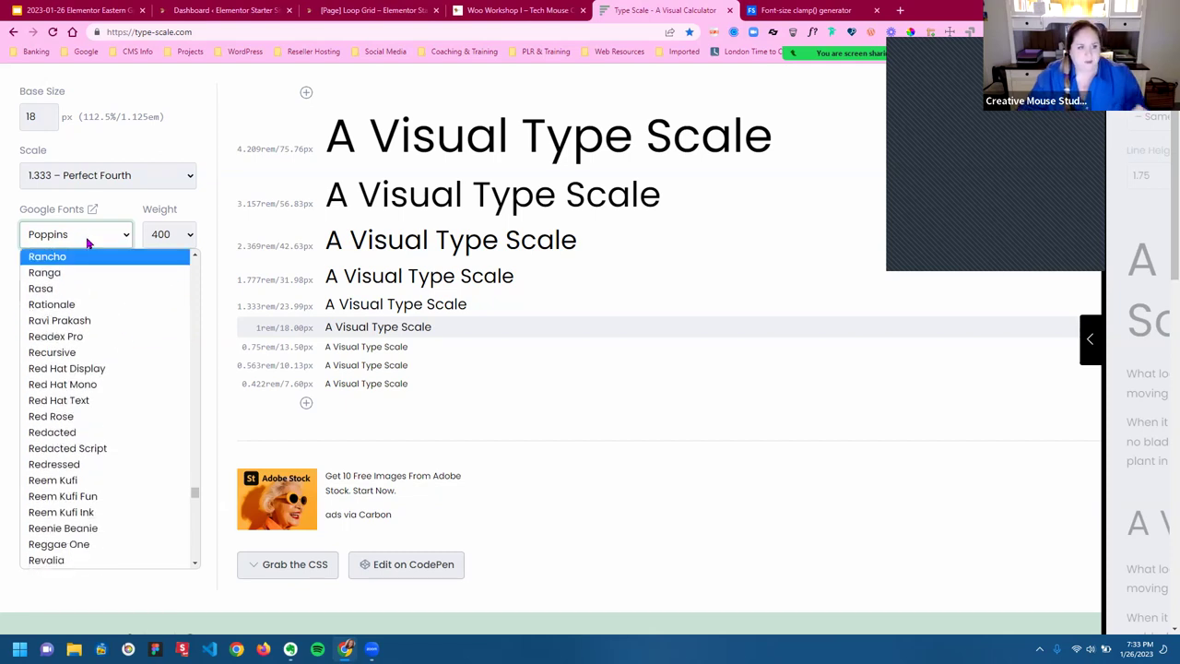
left_click(88, 238)
Change the type scale's Google font to Nokora with a weight of 400
left_click(81, 234)
scroll(83, 346, "up", 10)
scroll(83, 348, "up", 10)
scroll(83, 349, "up", 15)
scroll(81, 348, "up", 15)
scroll(80, 348, "up", 15)
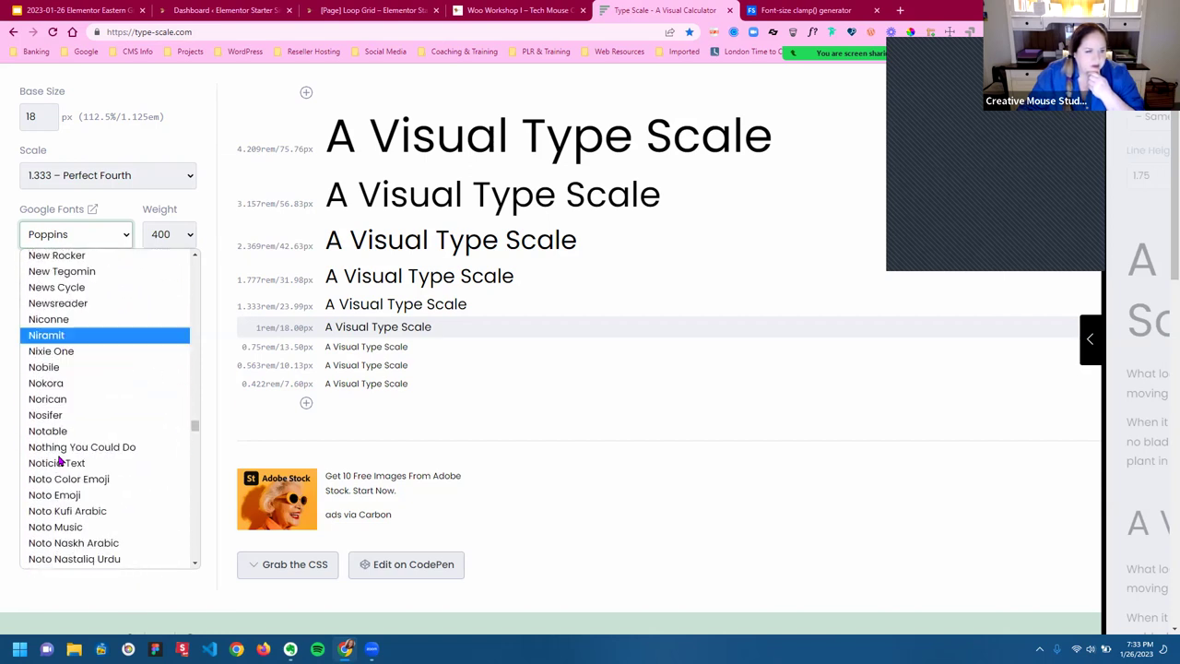
left_click(74, 382)
left_click(171, 239)
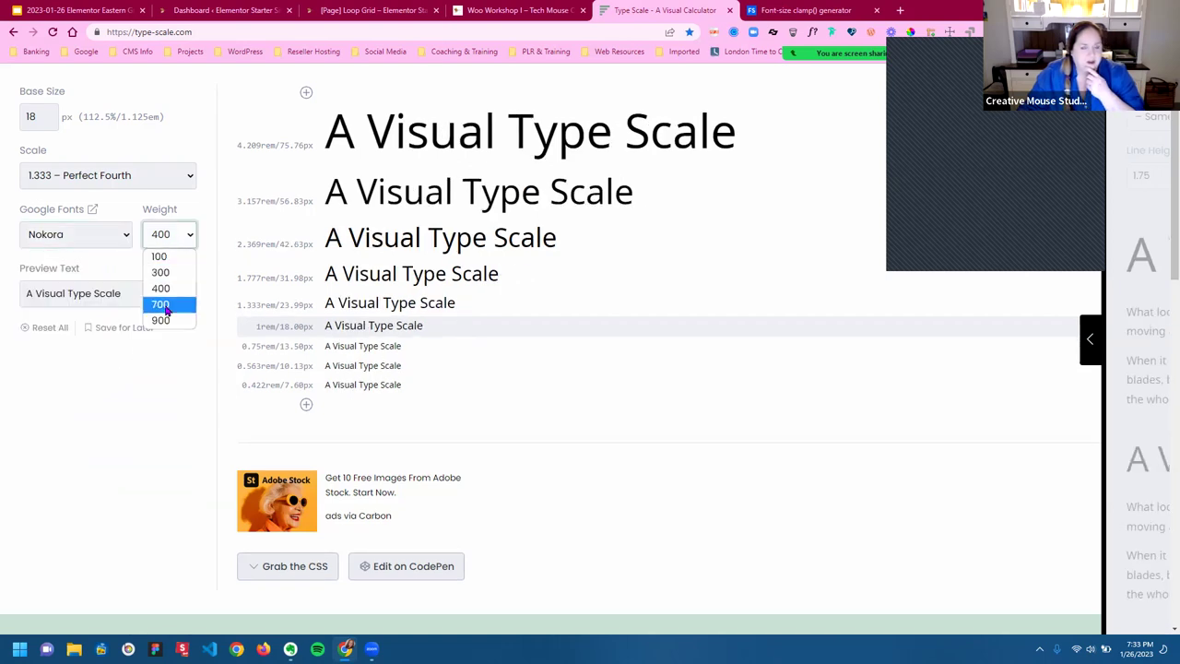
left_click(170, 292)
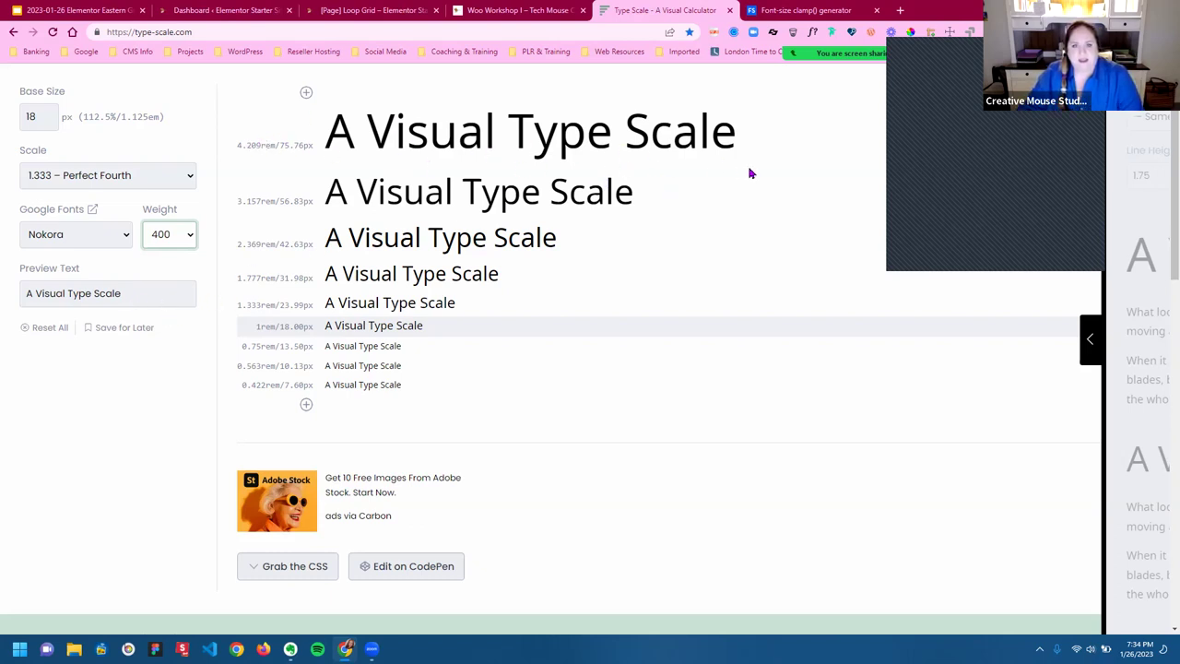
left_click(323, 329)
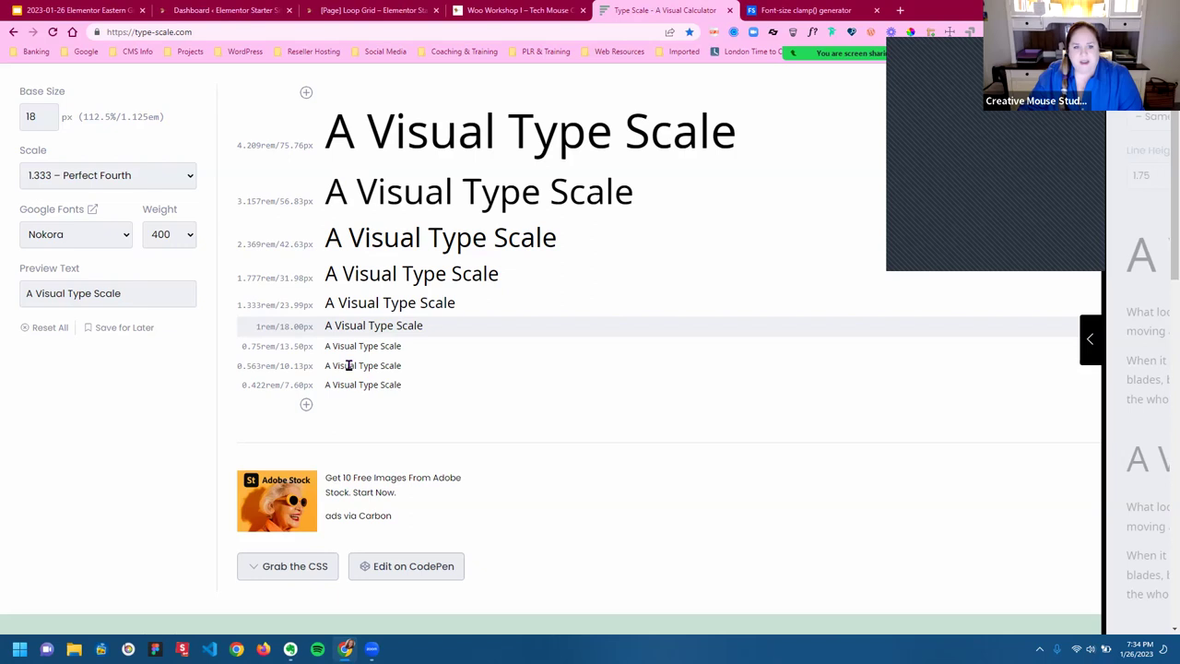
Show the type scale's generated CSS and highlight the rules from h1 down to the small text size
left_click(297, 567)
scroll(716, 461, "down", 6)
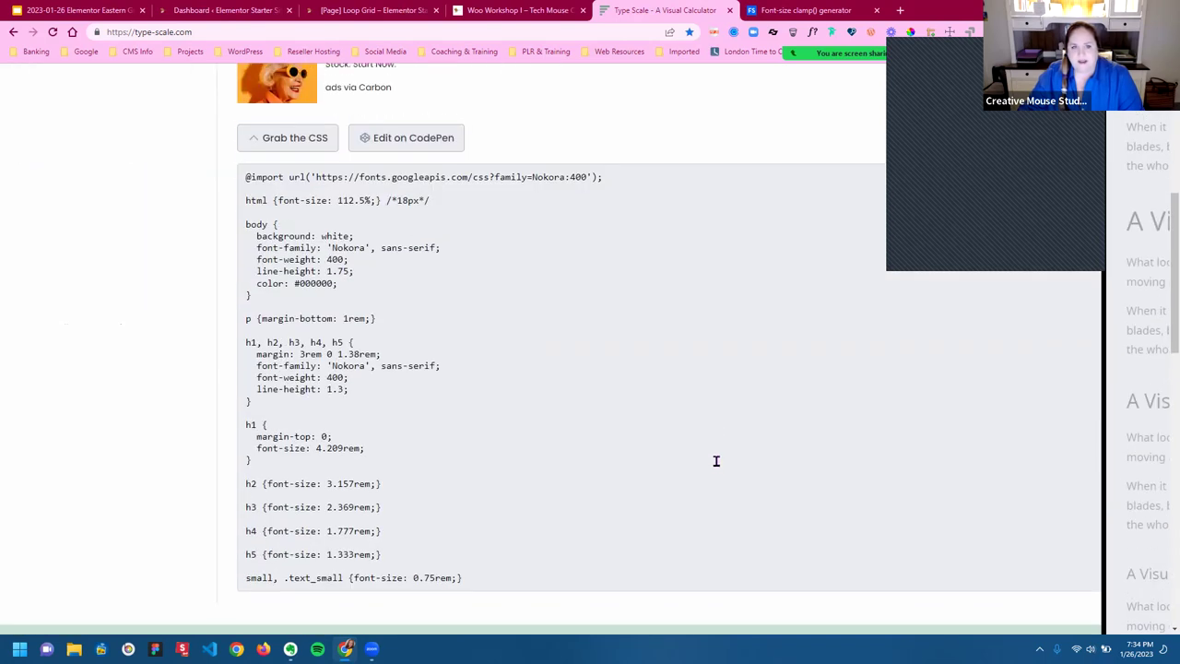
scroll(713, 456, "up", 1)
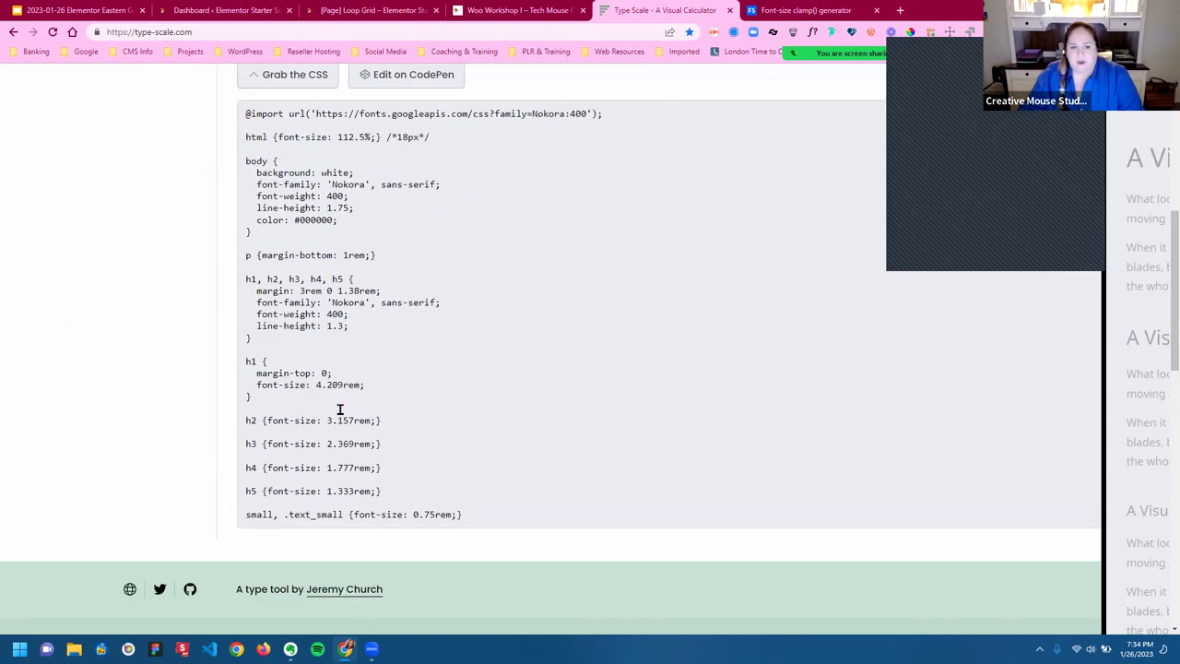
left_click_drag(243, 361, 476, 517)
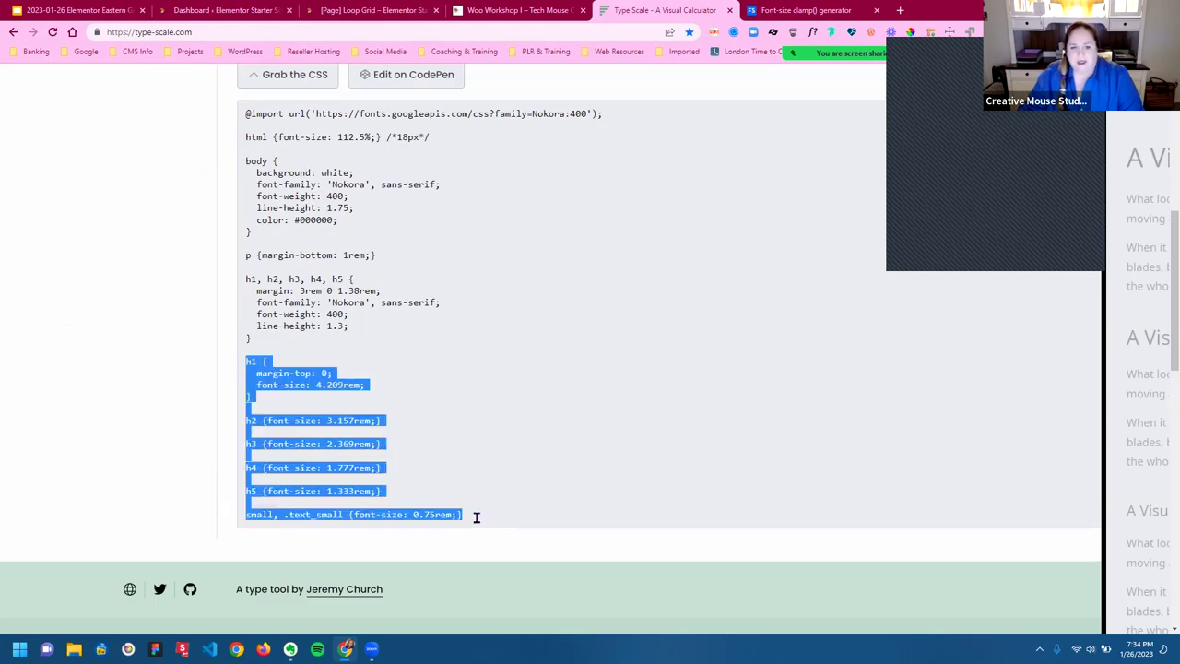
left_click(474, 505)
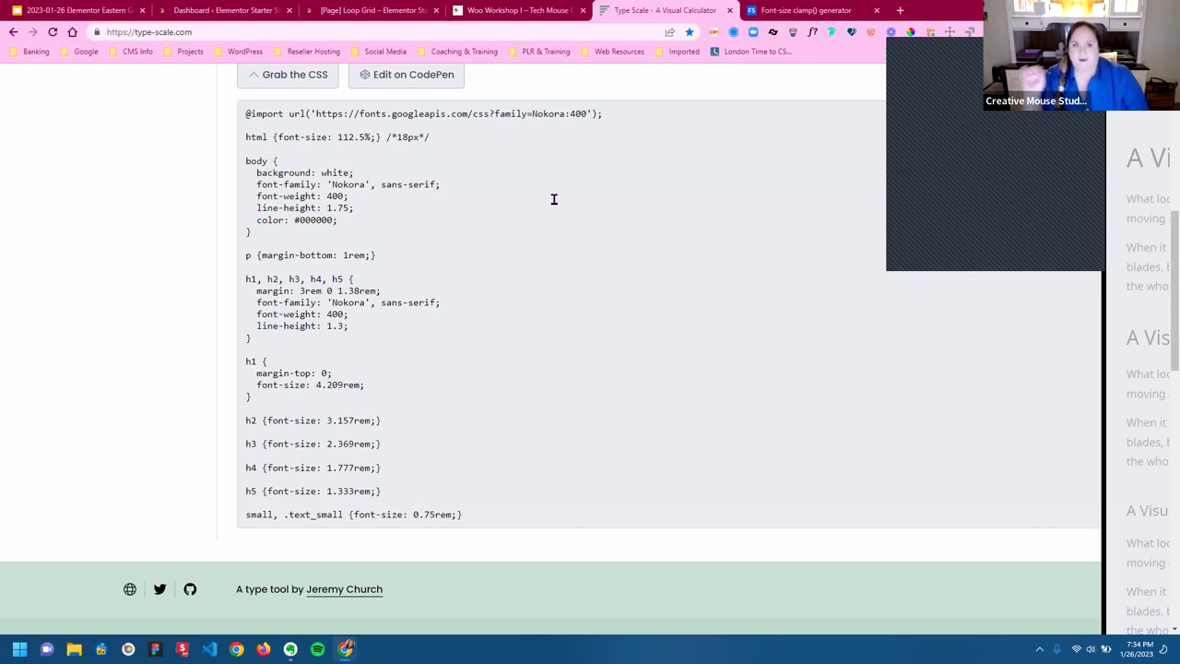
Switch to the Font-size Clamp Generator and change the minimum and maximum viewport width units to REM
left_click(797, 10)
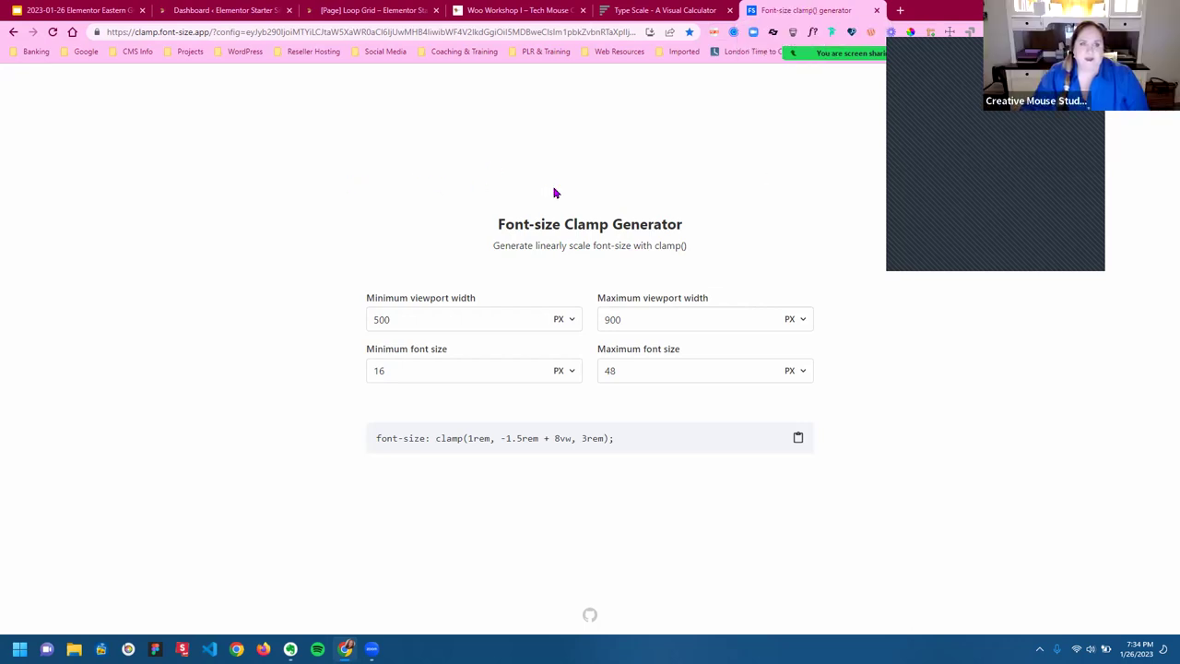
left_click(564, 319)
left_click(564, 347)
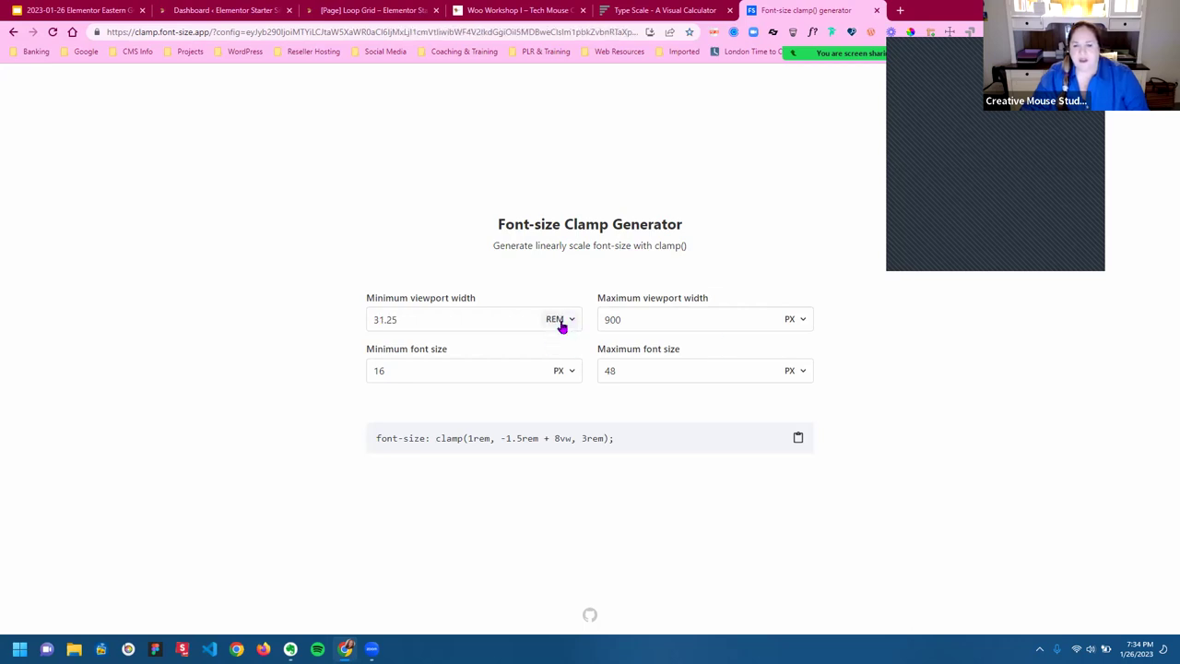
left_click(797, 320)
left_click(798, 345)
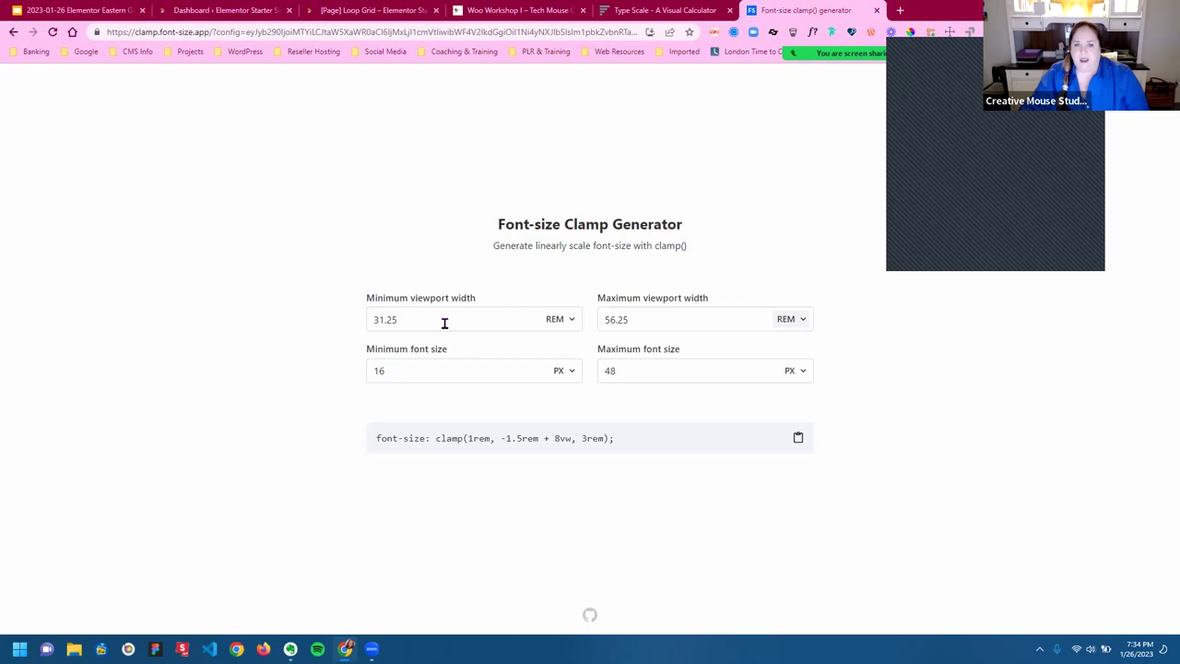
Switch the minimum viewport width back to PX and make its value ready for editing
left_click(572, 319)
left_click(557, 334)
left_click(447, 319)
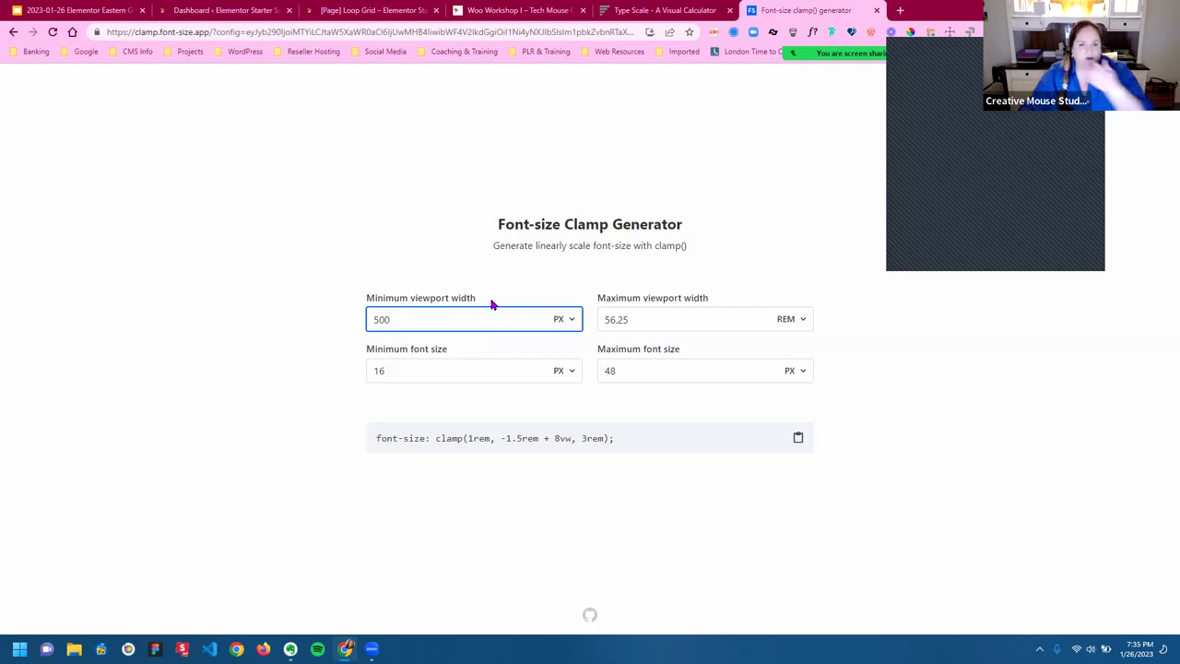
Set the minimum viewport width to 320 px and the maximum viewport width to 1440 px
left_click_drag(394, 319, 359, 324)
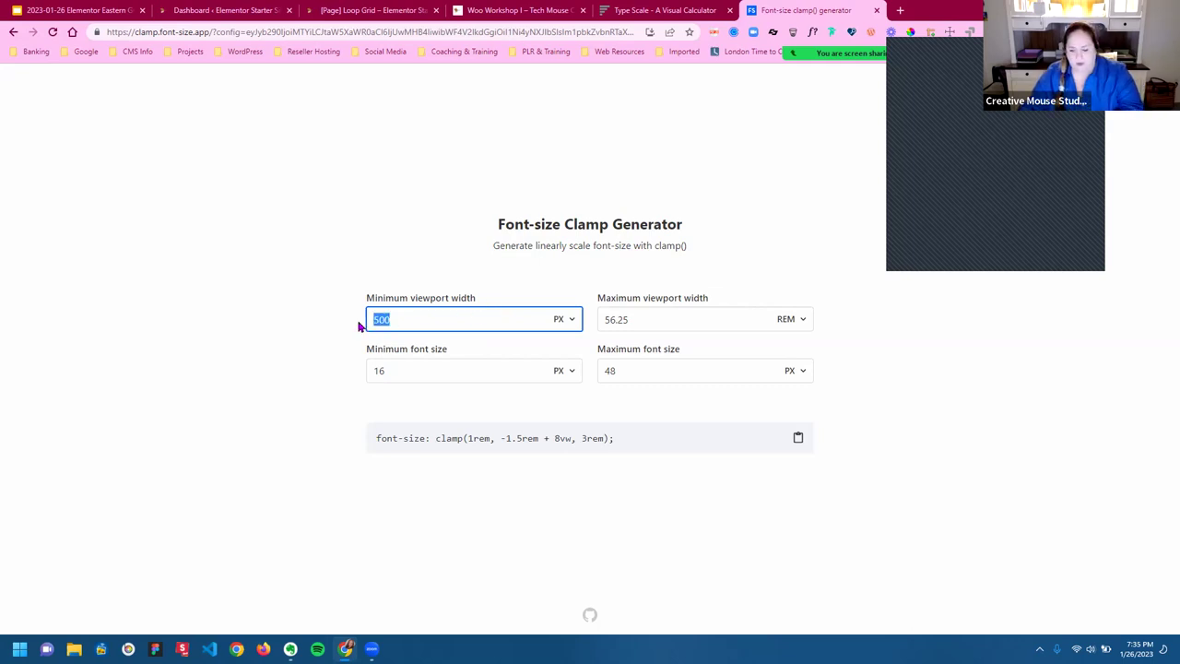
type("320")
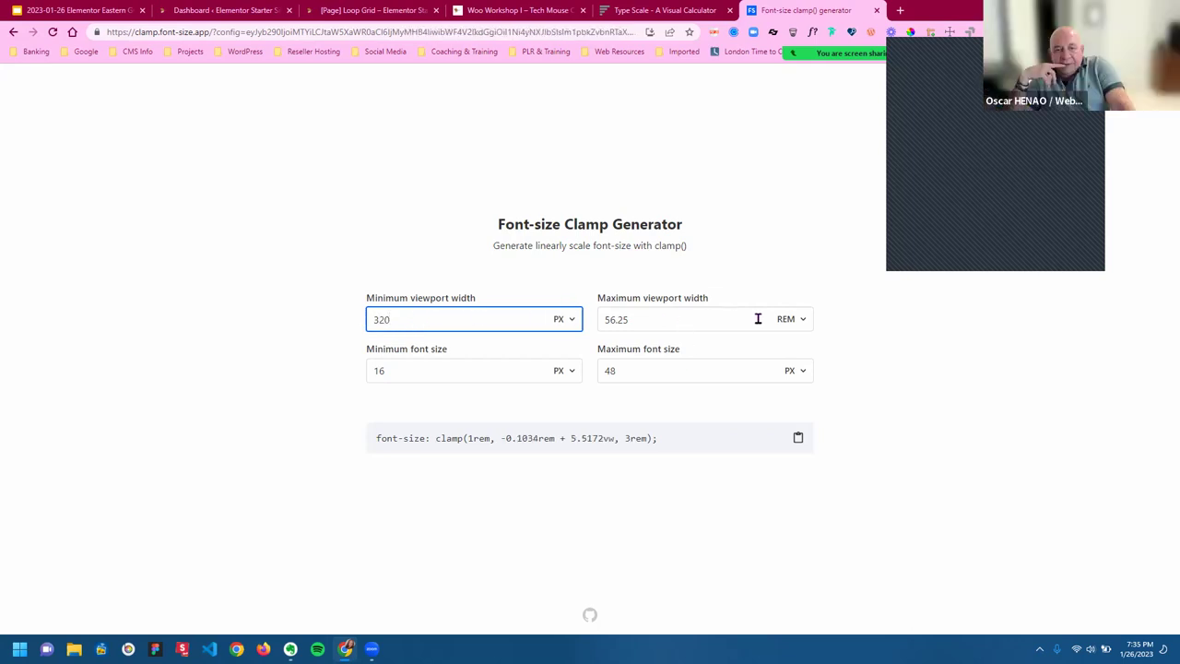
left_click(802, 319)
left_click(791, 336)
left_click_drag(634, 319, 593, 328)
type("1")
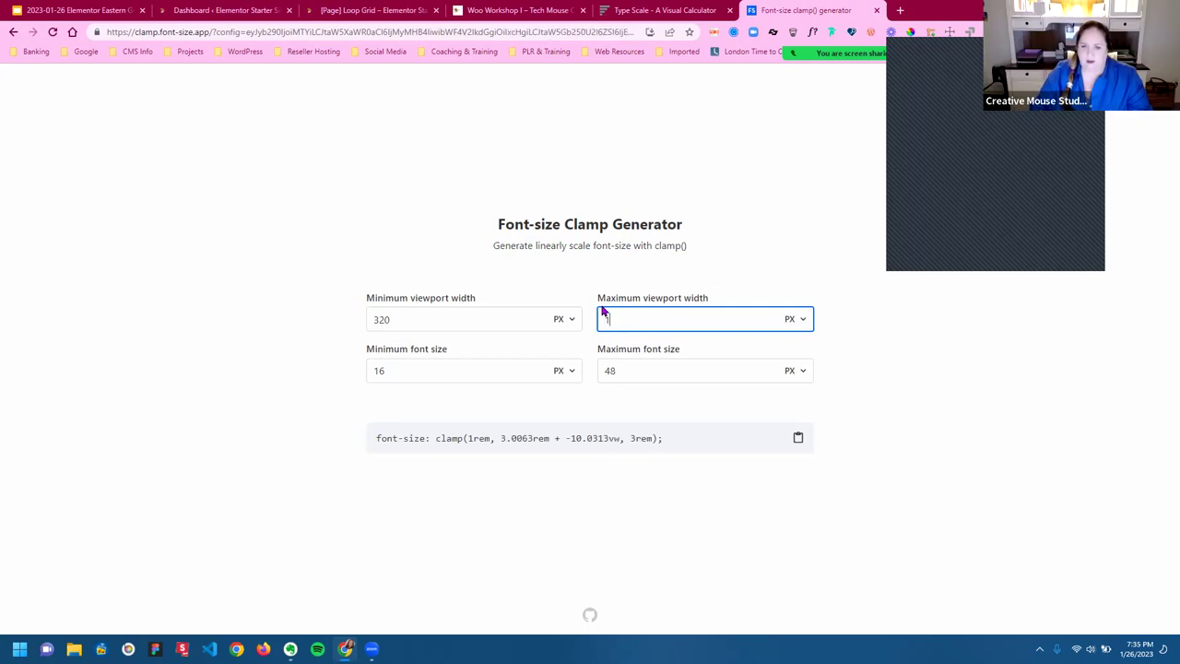
type("440")
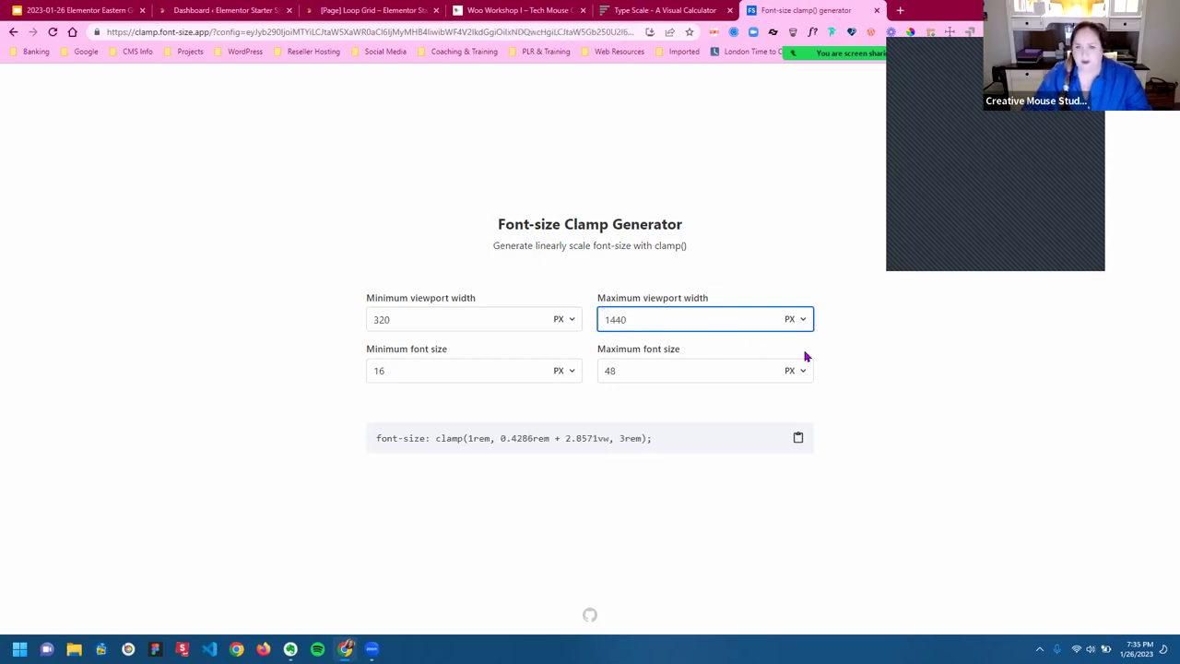
left_click(805, 290)
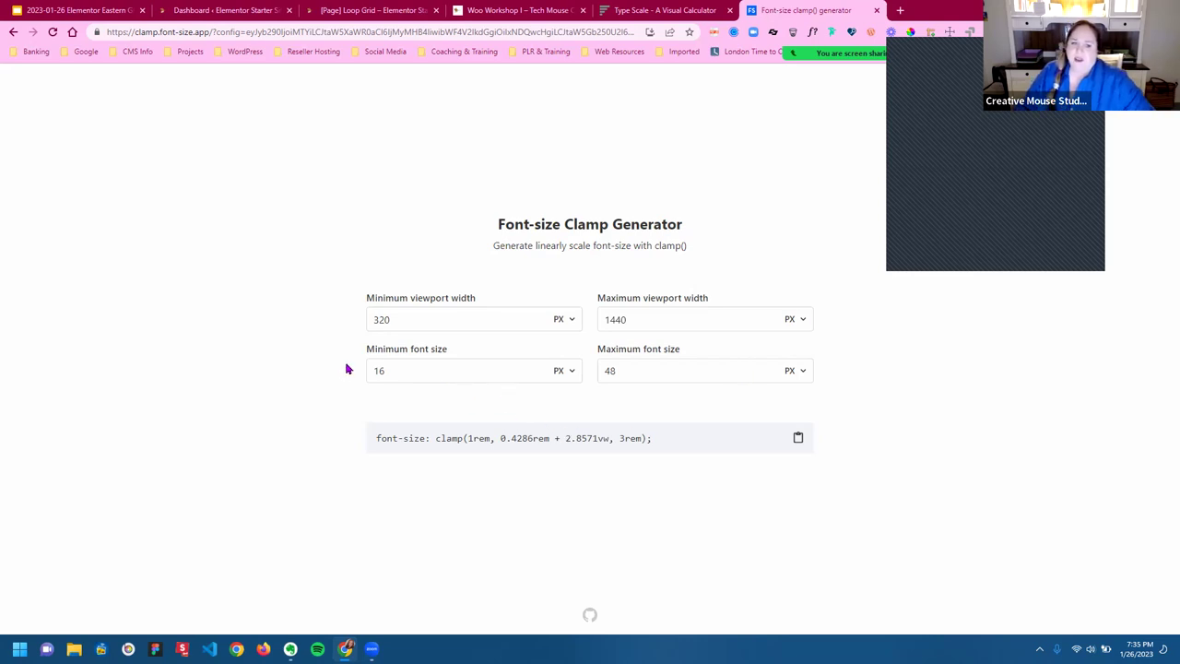
Set the minimum font size to 18 px and the maximum font size to 56 px
left_click(392, 372)
key("BackSpace")
type("8")
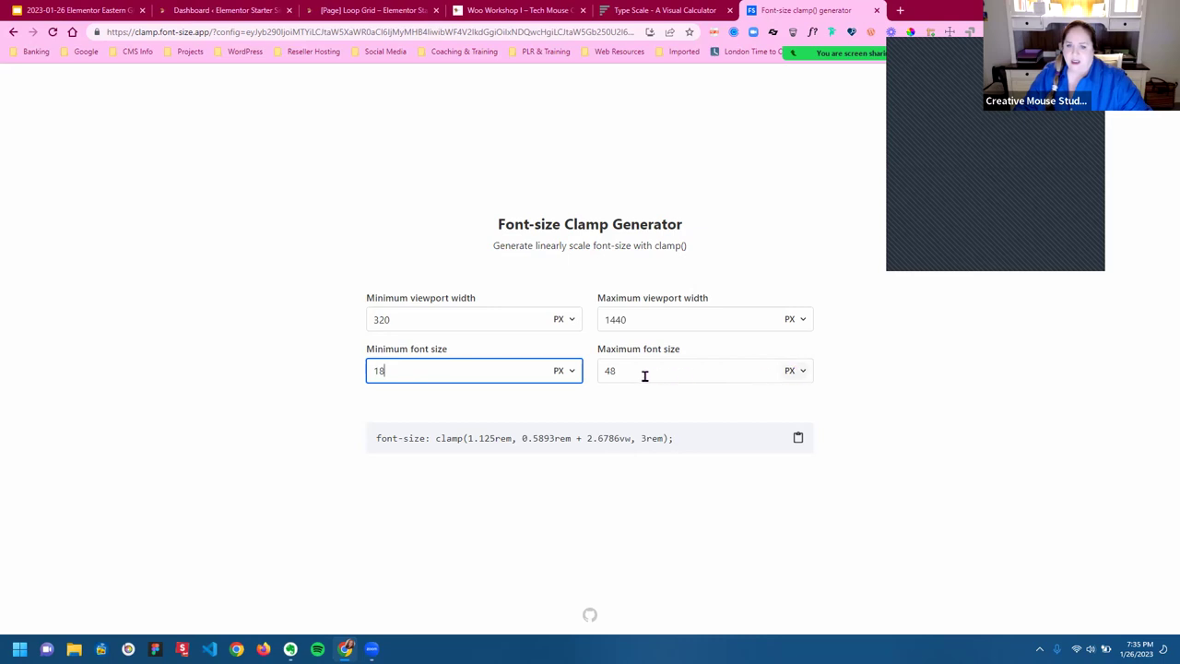
key("Tab")
type("56")
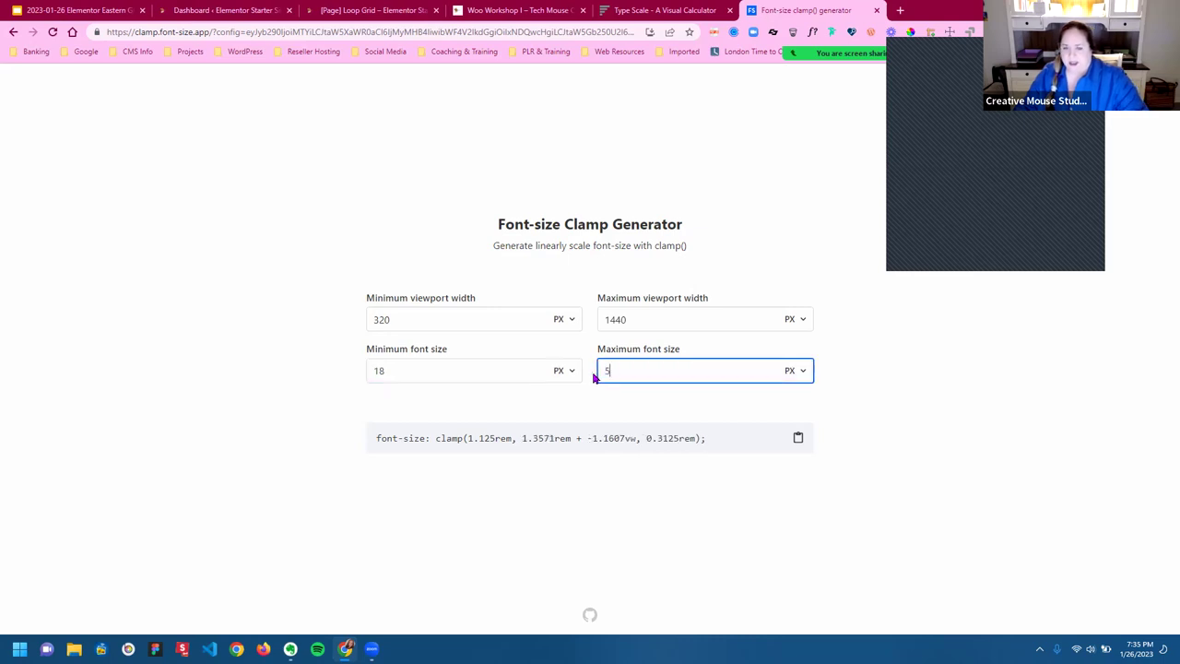
left_click(865, 377)
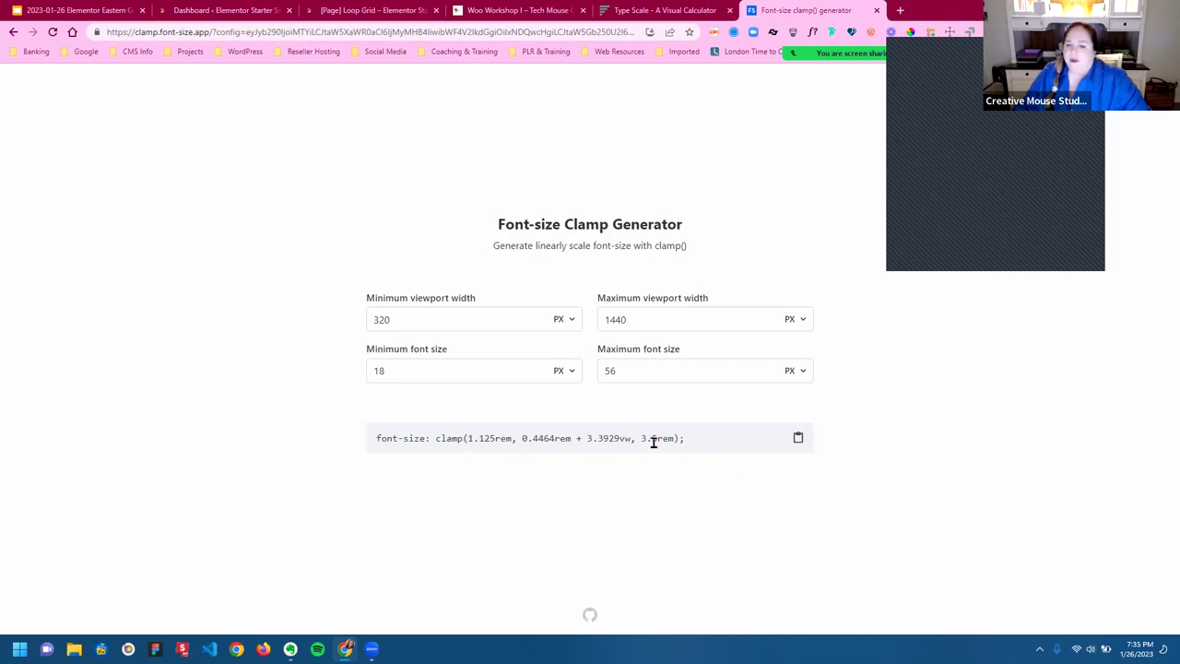
Return to the Type Scale page and highlight the h1 to h5 rules in its generated CSS
left_click(665, 11)
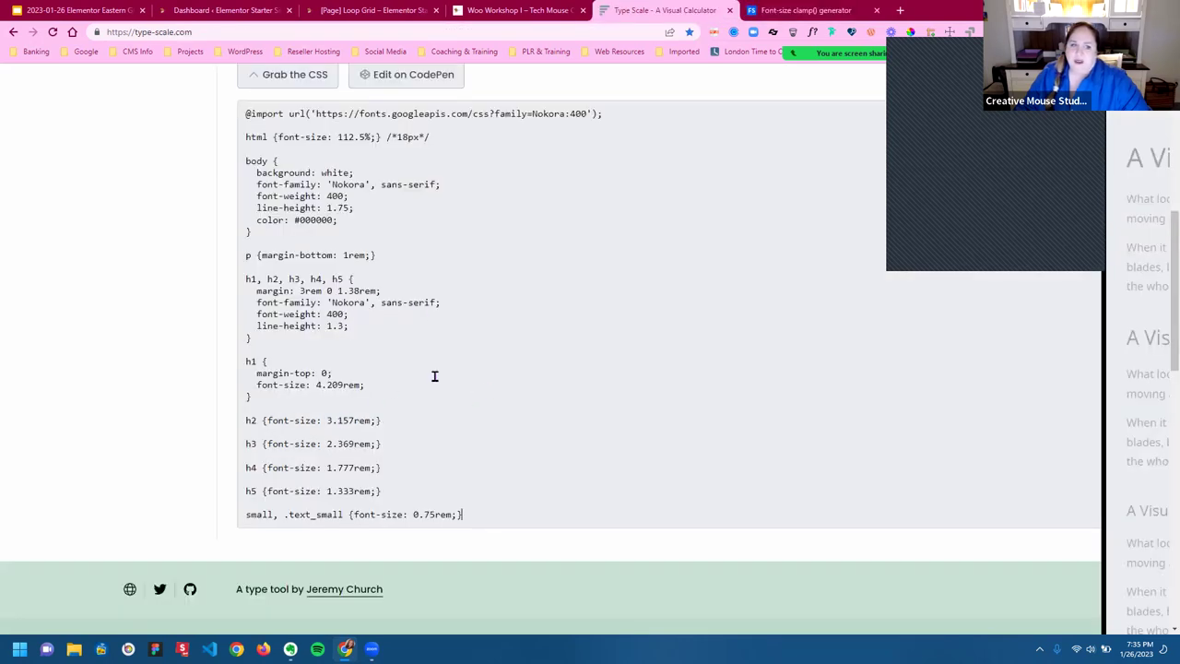
scroll(433, 375, "down", 2)
left_click_drag(246, 238, 390, 363)
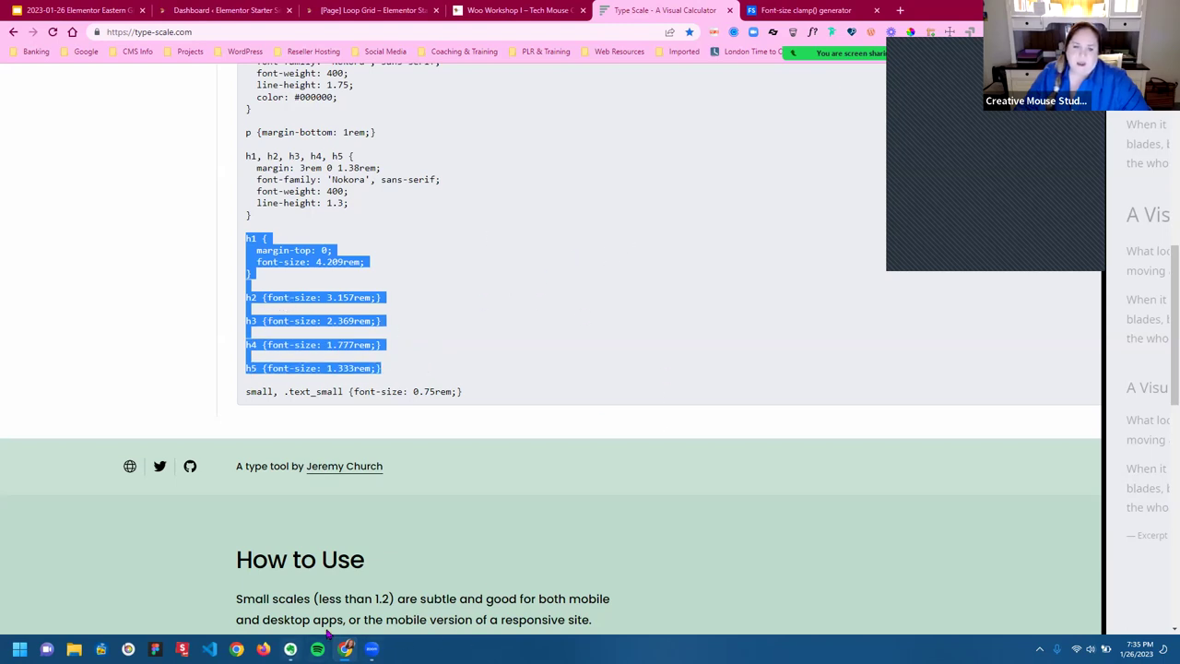
Switch to Evernote, clear the old search text and widen the search scope to Everywhere
left_click(290, 649)
left_click(80, 96)
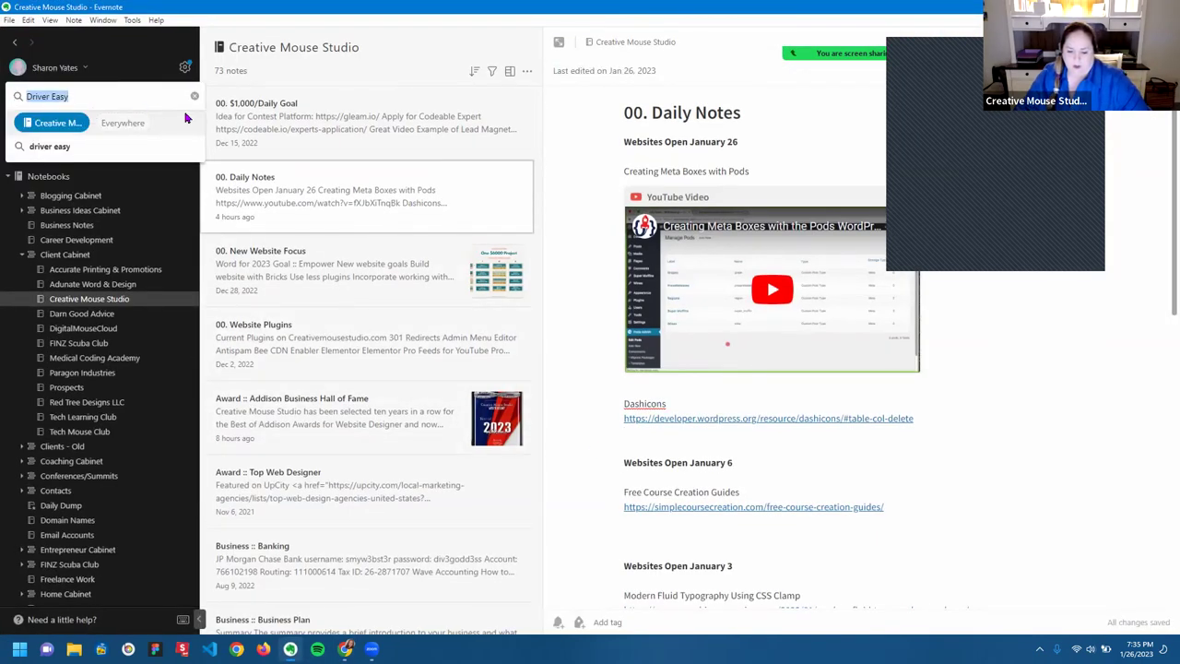
key("BackSpace")
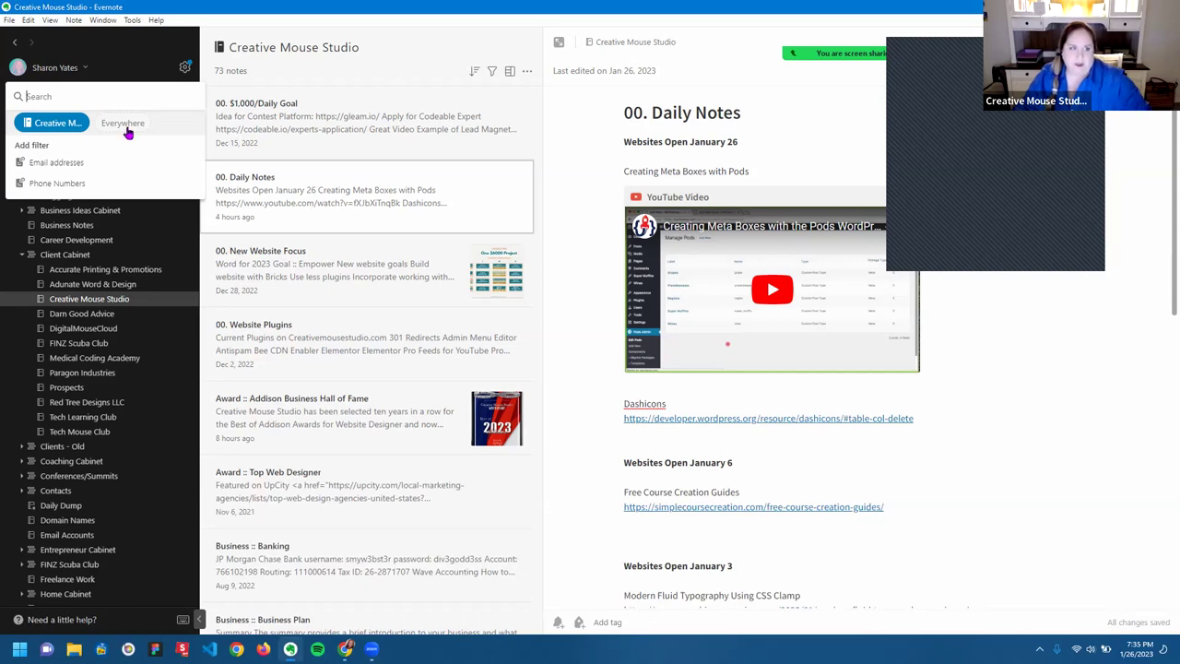
left_click(108, 121)
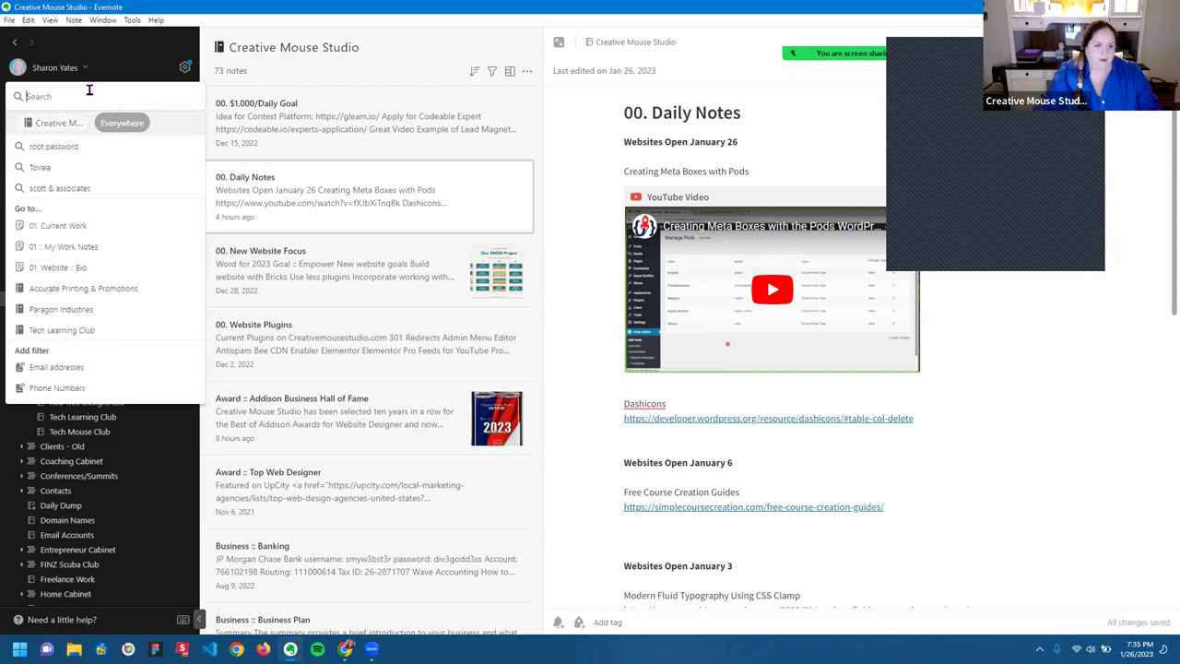
left_click(118, 41)
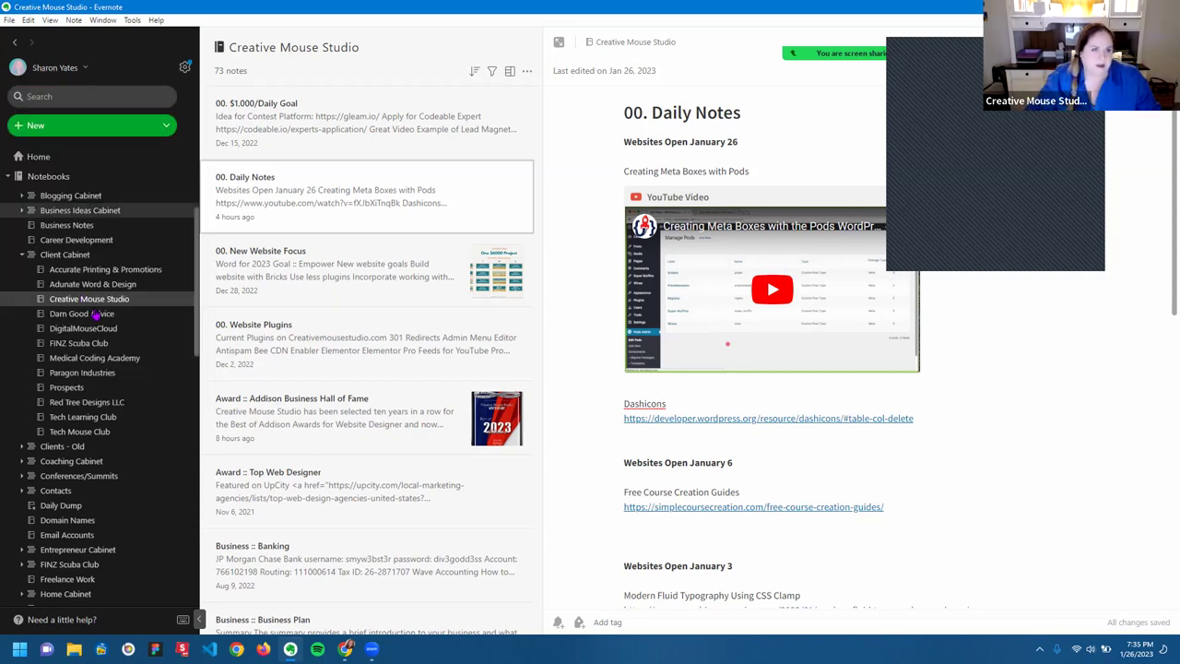
Open the Snippets notebook in the WordPress Cabinet and find its "Code Snippet :: Typography" note
scroll(100, 406, "down", 10)
scroll(102, 421, "down", 3)
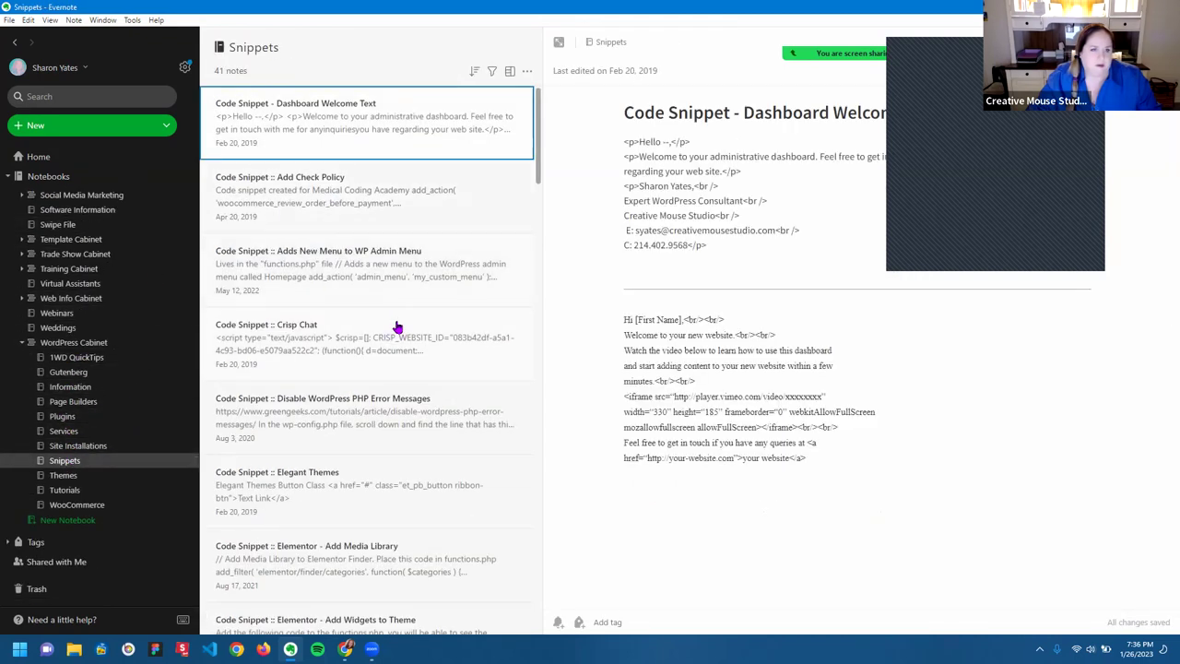
scroll(396, 327, "down", 2)
scroll(398, 326, "down", 4)
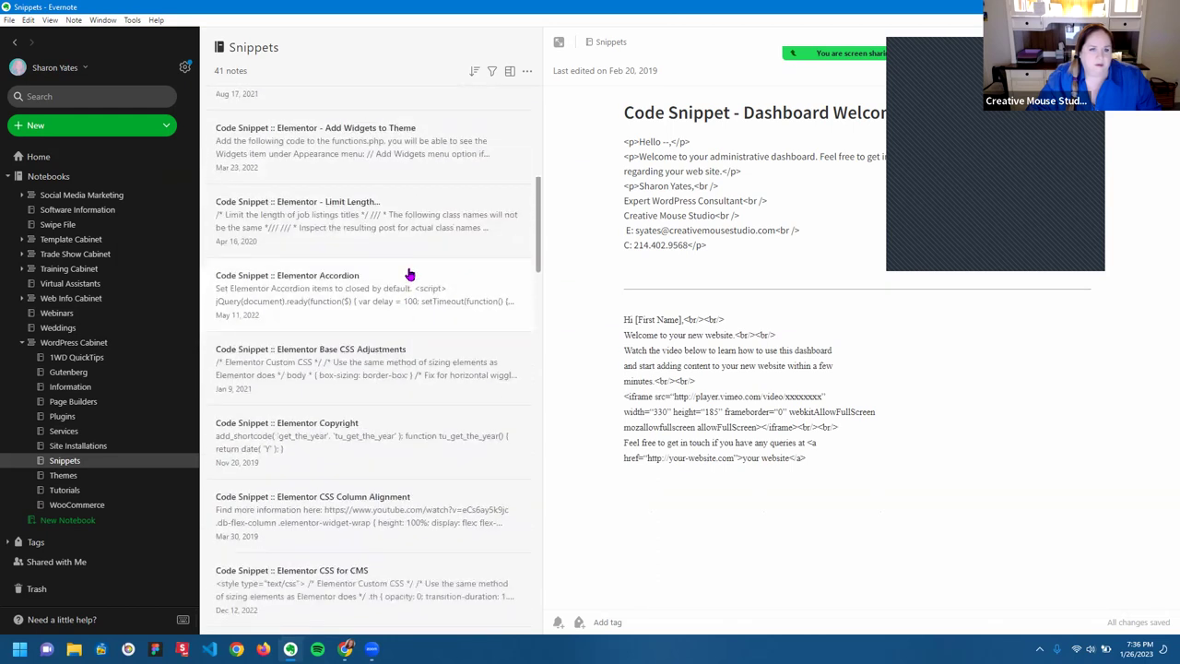
scroll(417, 277, "down", 2)
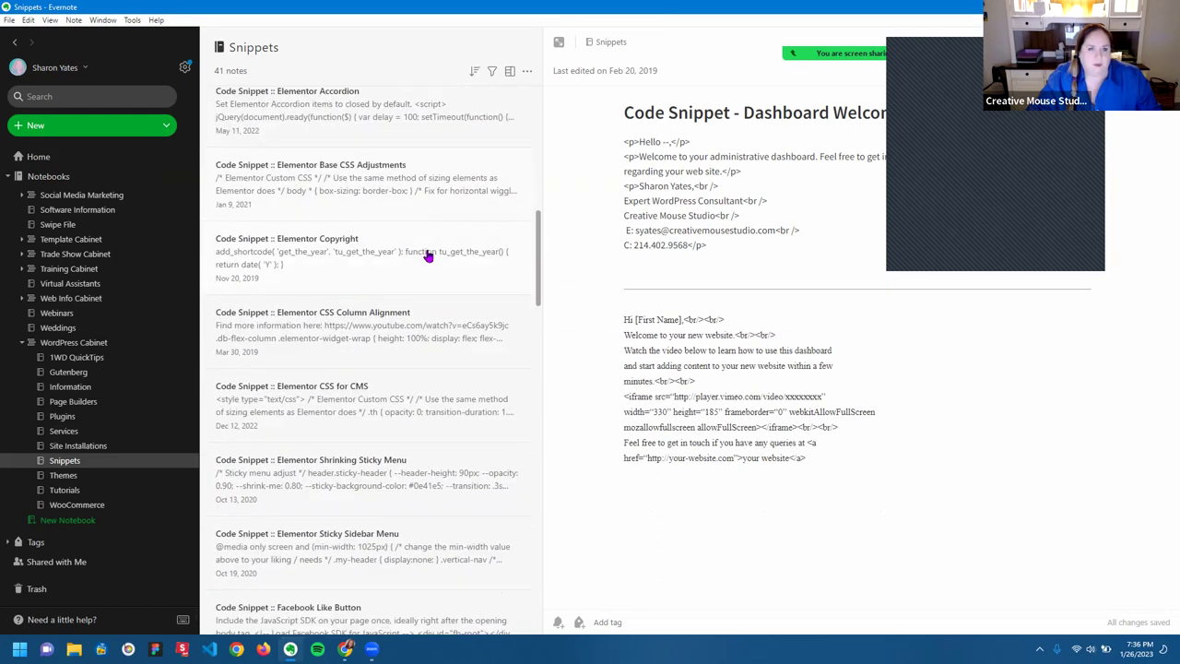
scroll(415, 258, "up", 1)
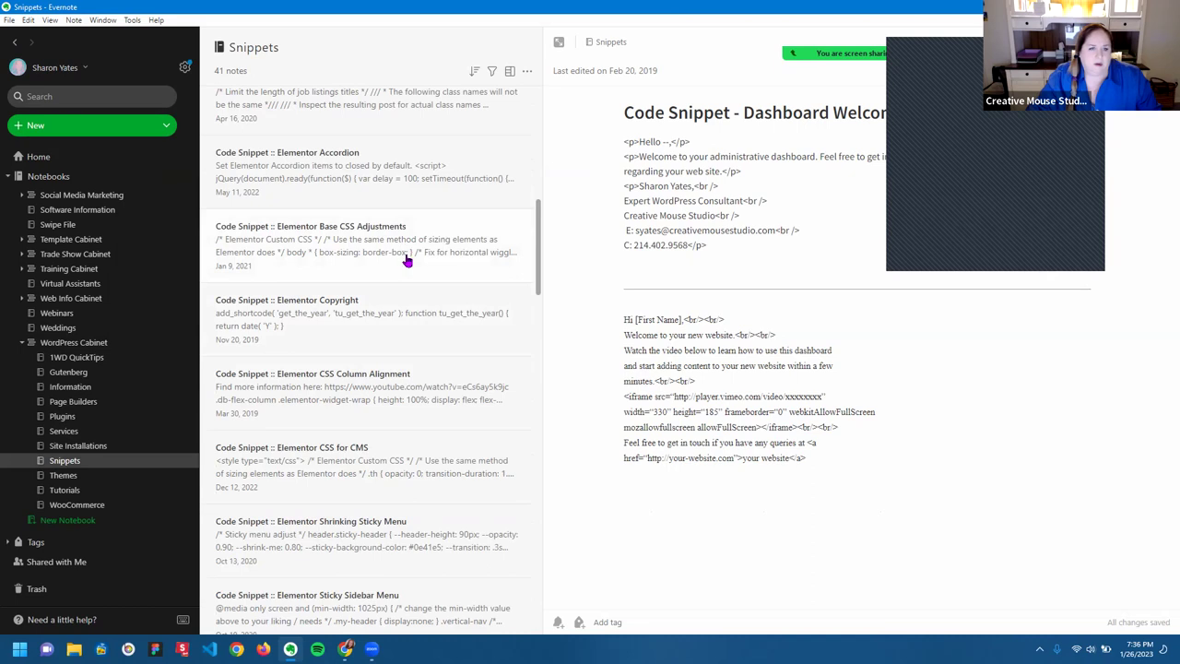
scroll(408, 258, "down", 3)
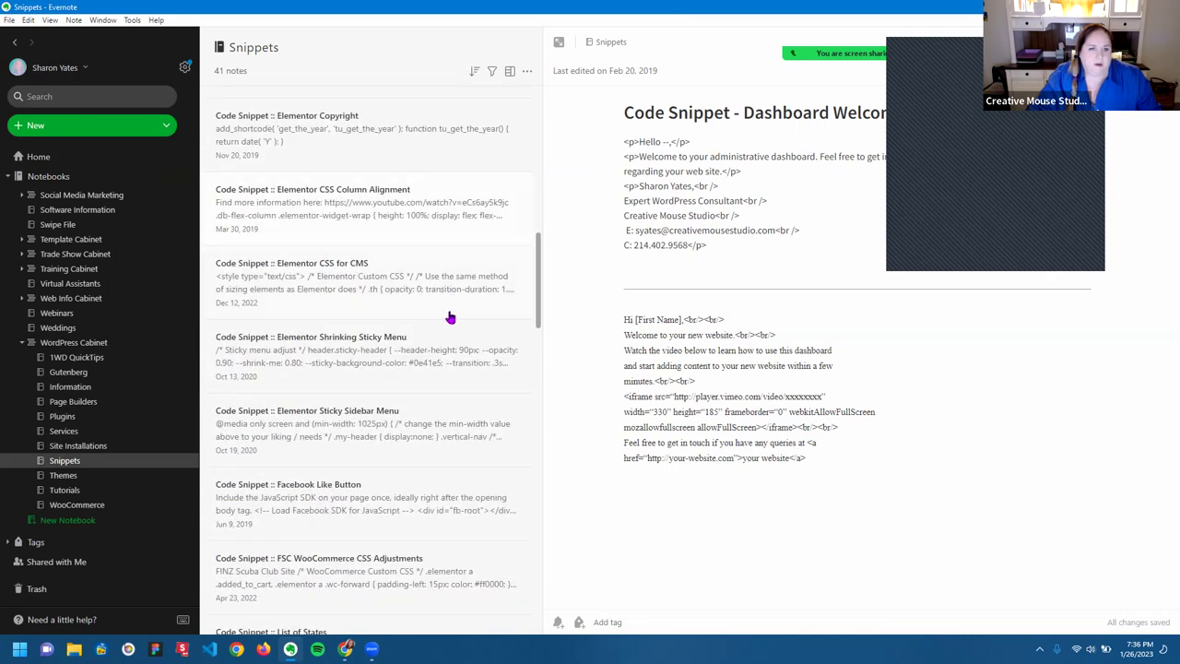
scroll(450, 318, "down", 1)
scroll(449, 318, "down", 2)
scroll(445, 305, "up", 1)
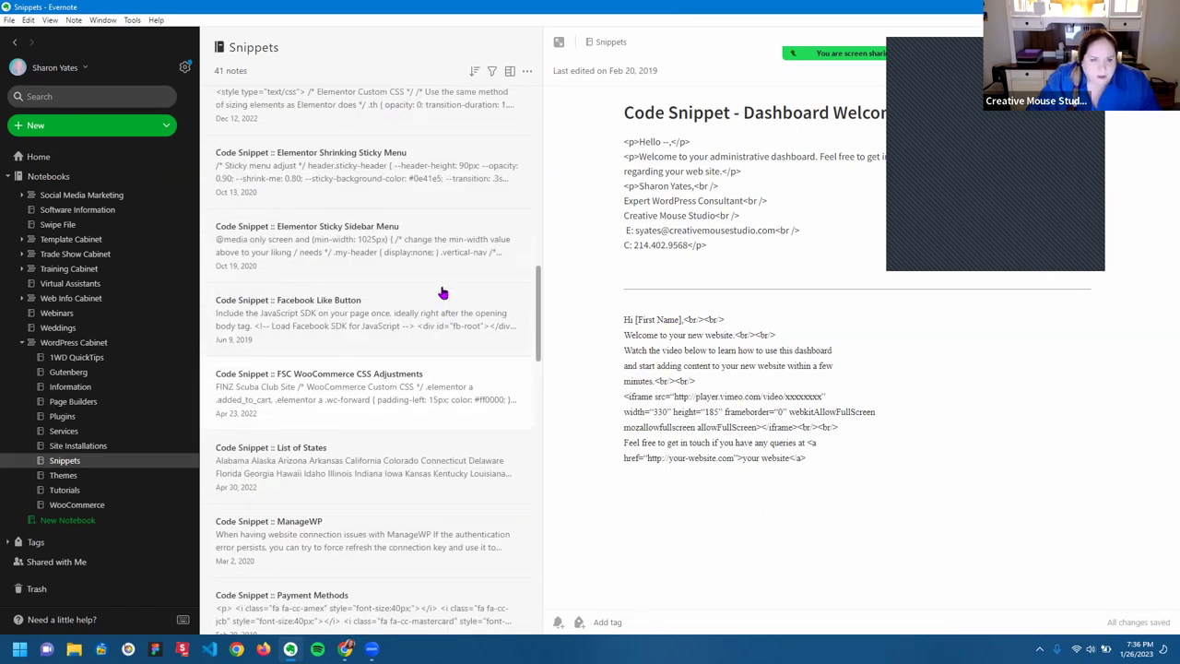
scroll(451, 255, "down", 2)
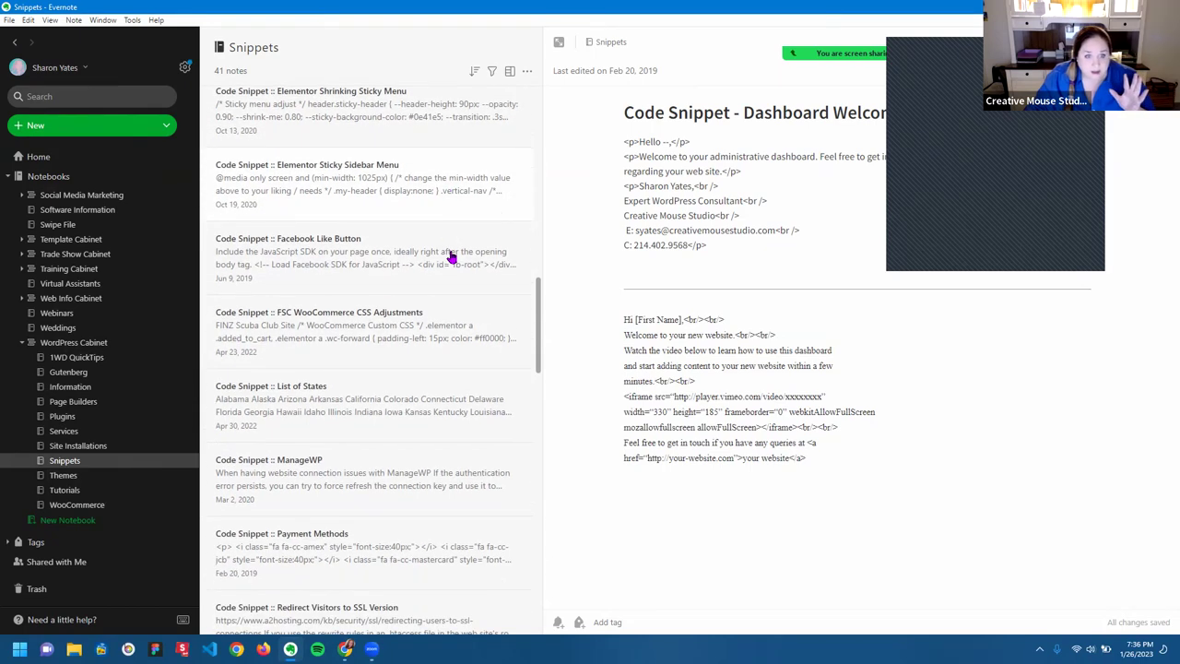
scroll(450, 255, "down", 2)
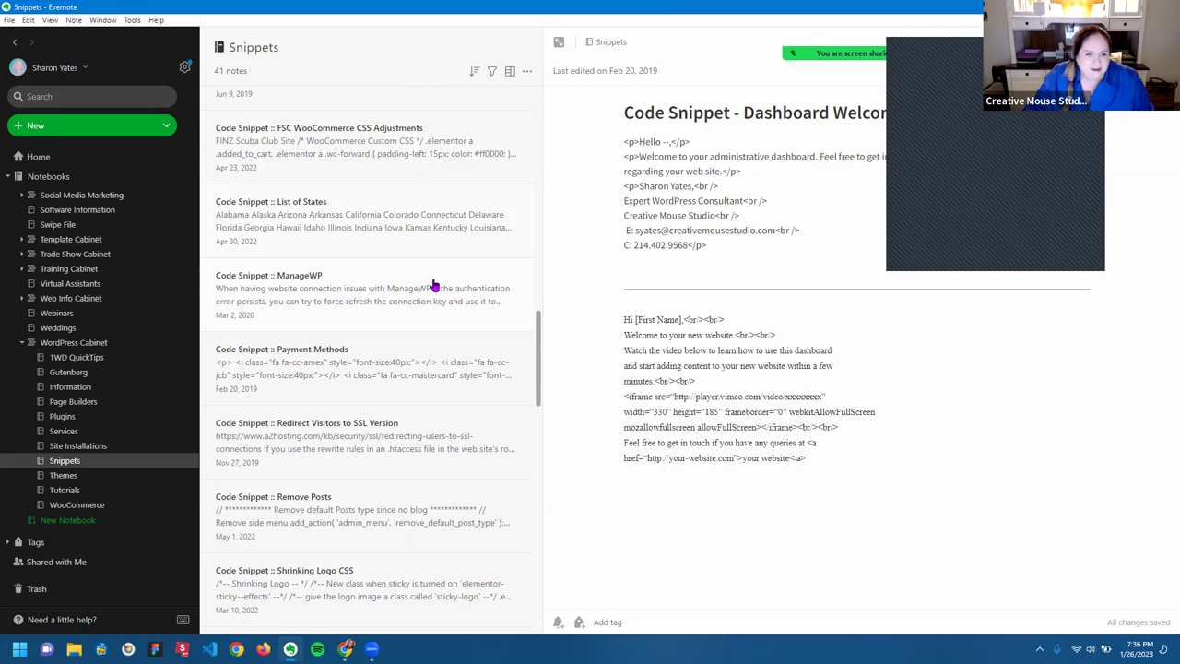
scroll(434, 268, "down", 1)
scroll(436, 278, "down", 5)
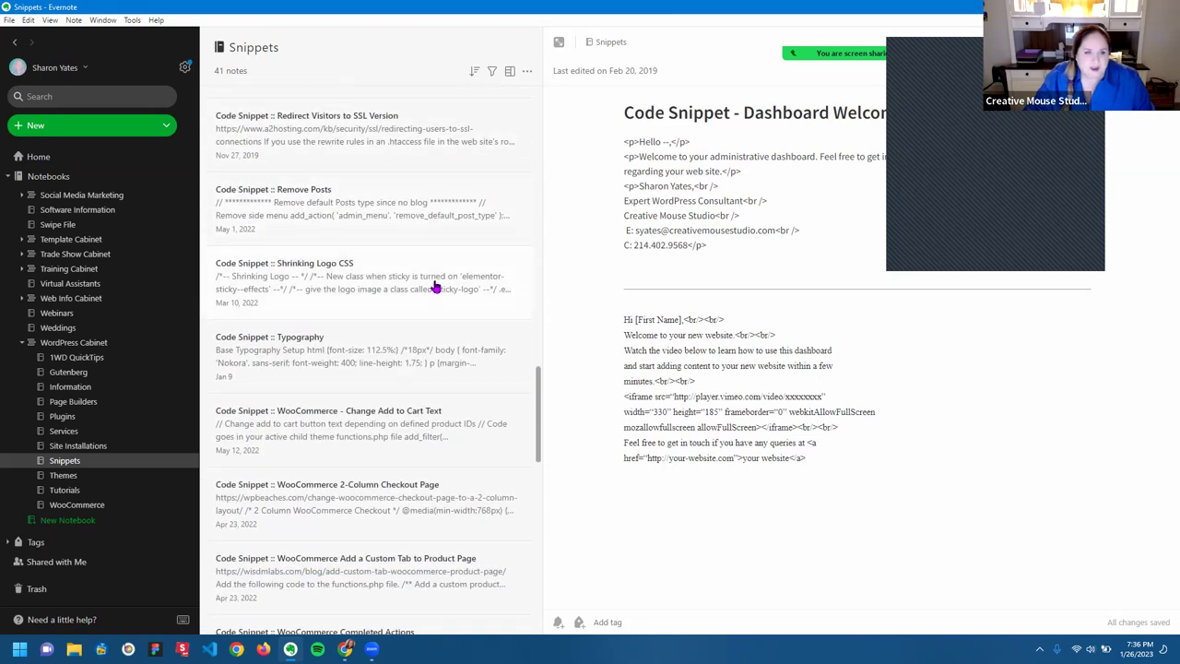
left_click(431, 284)
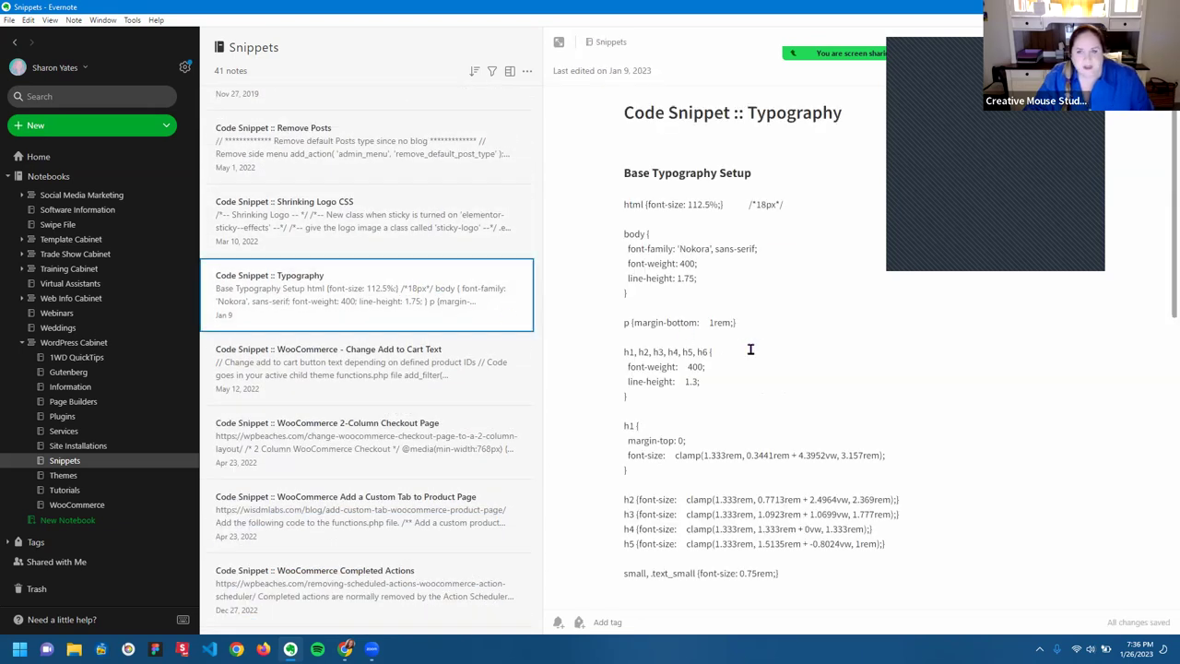
Highlight the h2 to h5 font-size rules in the Typography note, and the clamp() value of h2 on its own
scroll(775, 330, "down", 4)
scroll(775, 330, "up", 1)
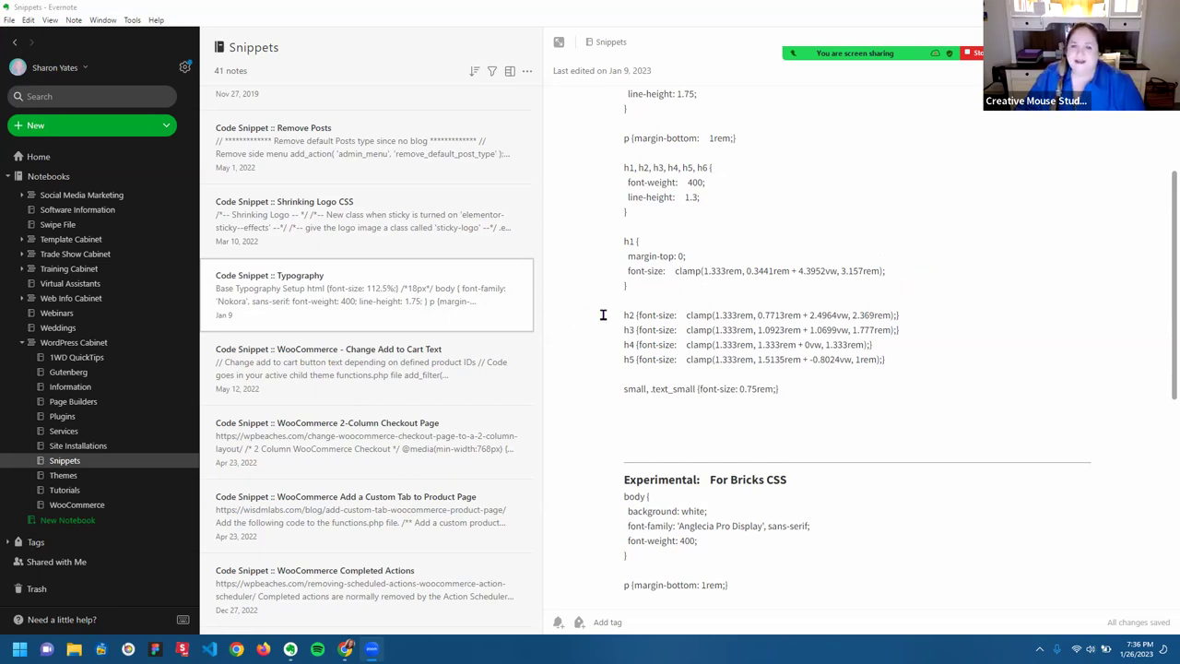
left_click_drag(612, 316, 910, 361)
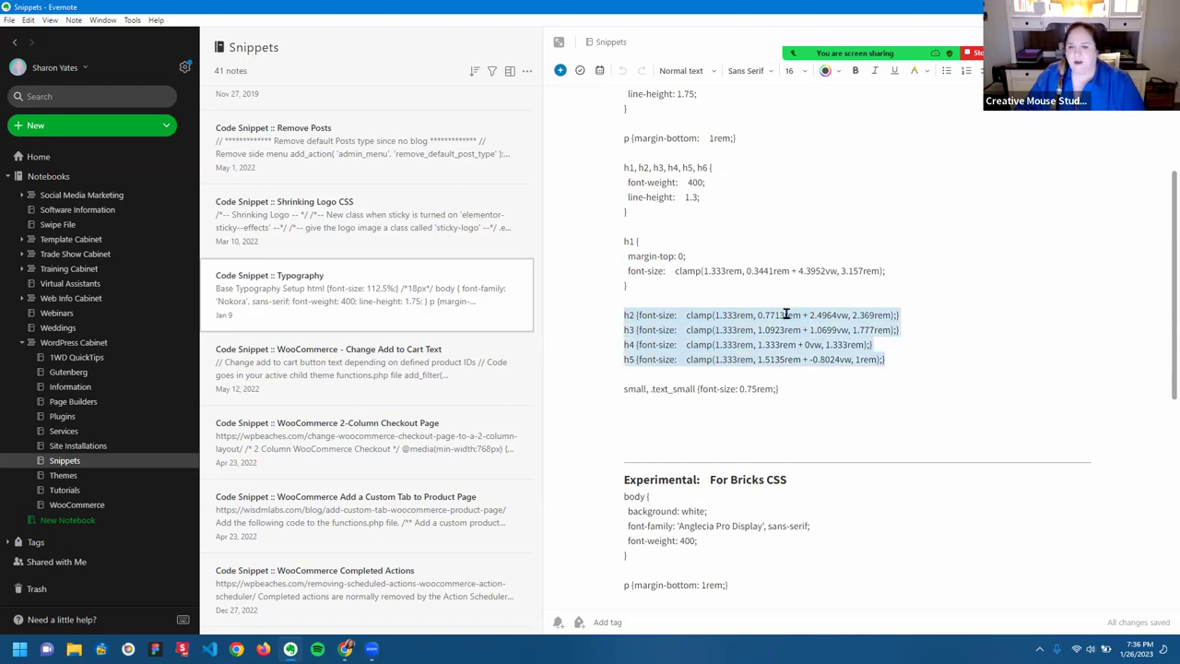
left_click(636, 316)
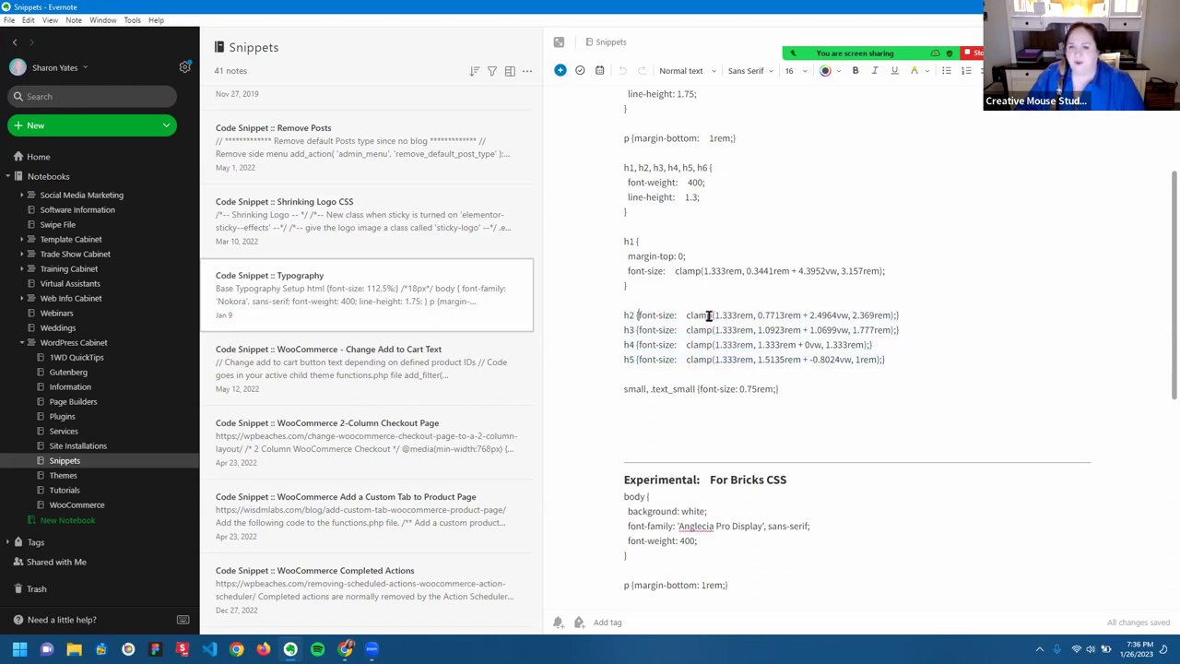
left_click_drag(795, 315, 894, 331)
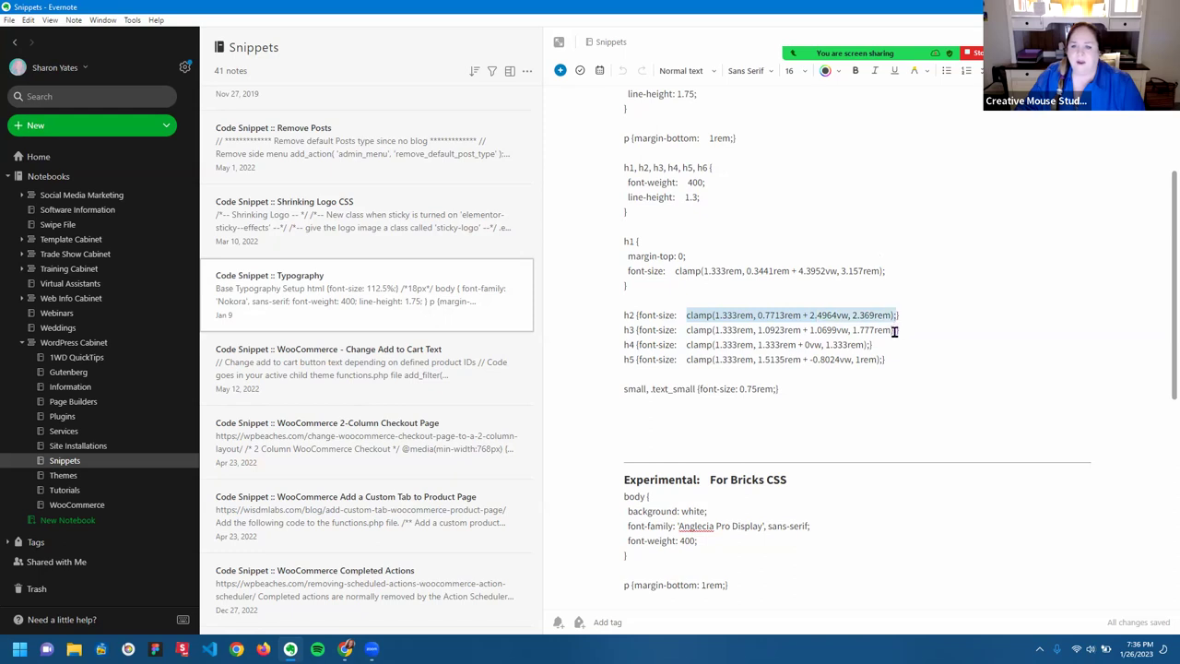
Highlight the clamp() value of h1, and the whole block of rules from h1 down to the small text size
left_click_drag(671, 270, 885, 281)
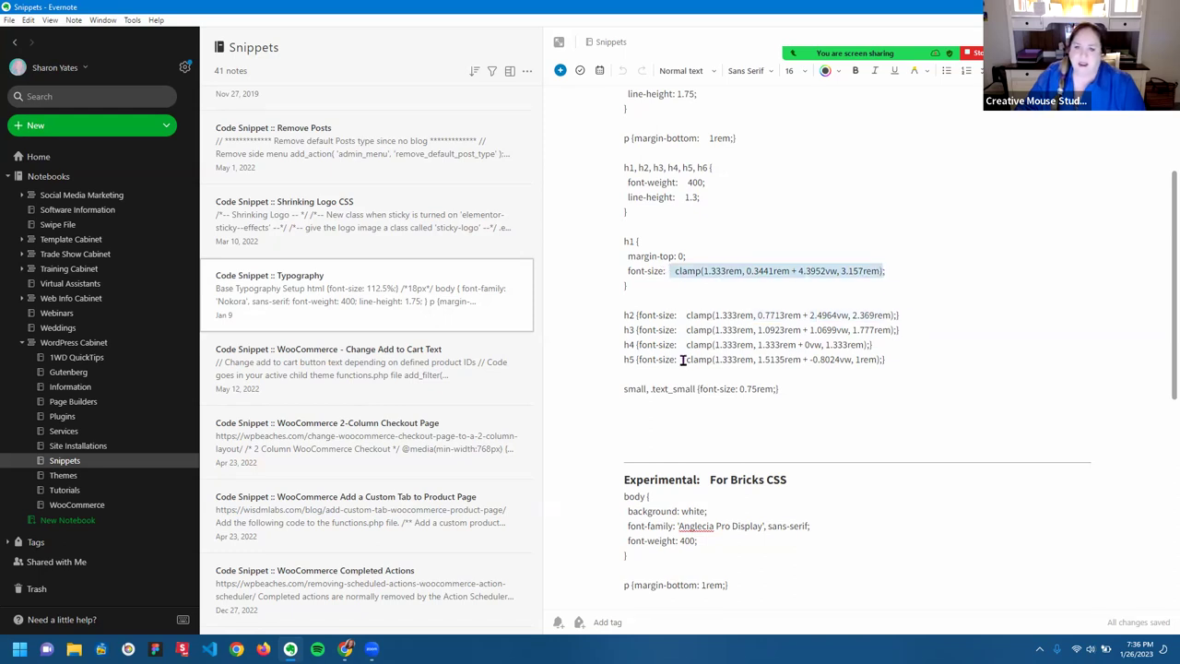
left_click(622, 321)
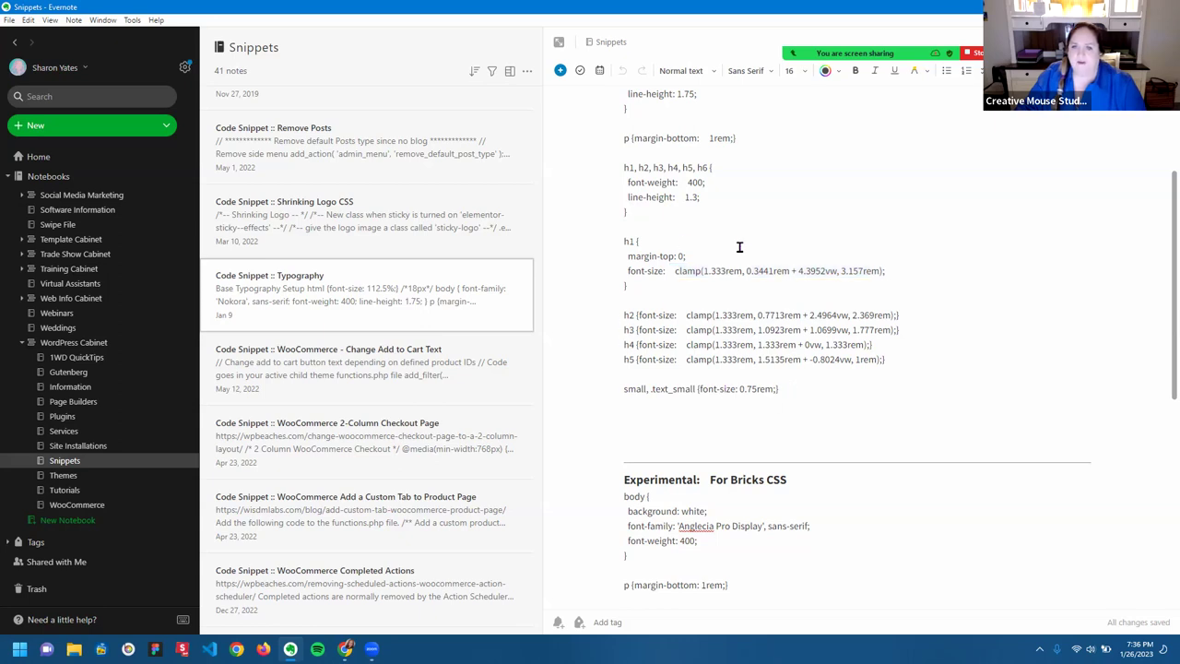
left_click_drag(615, 241, 804, 389)
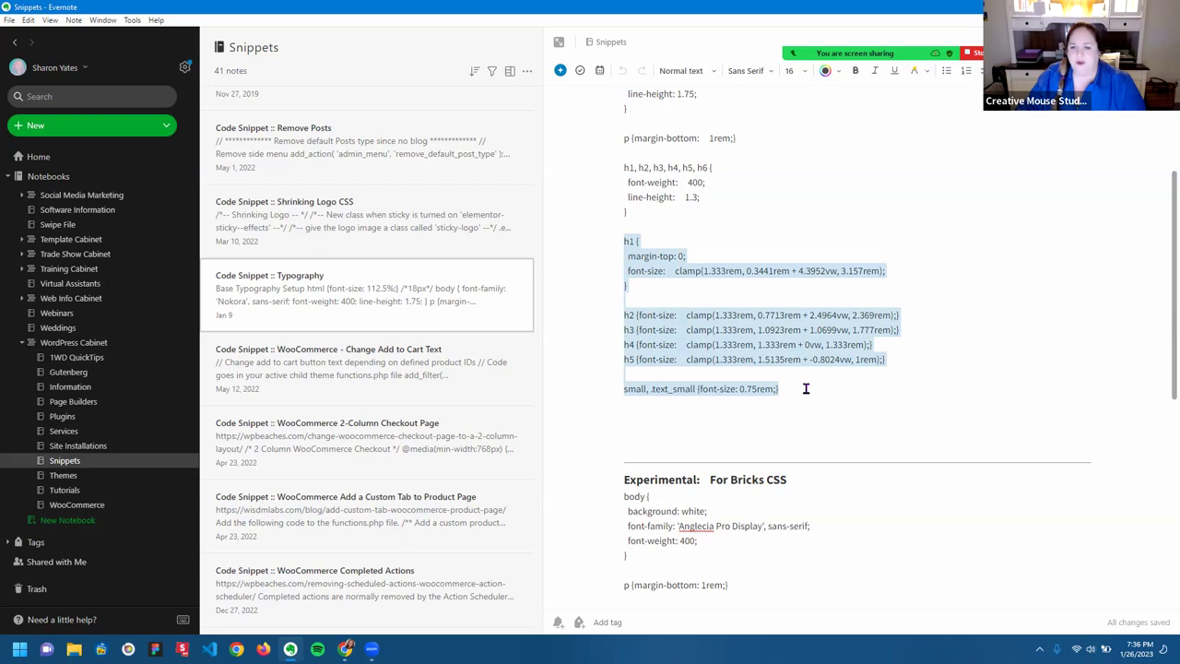
left_click(810, 394)
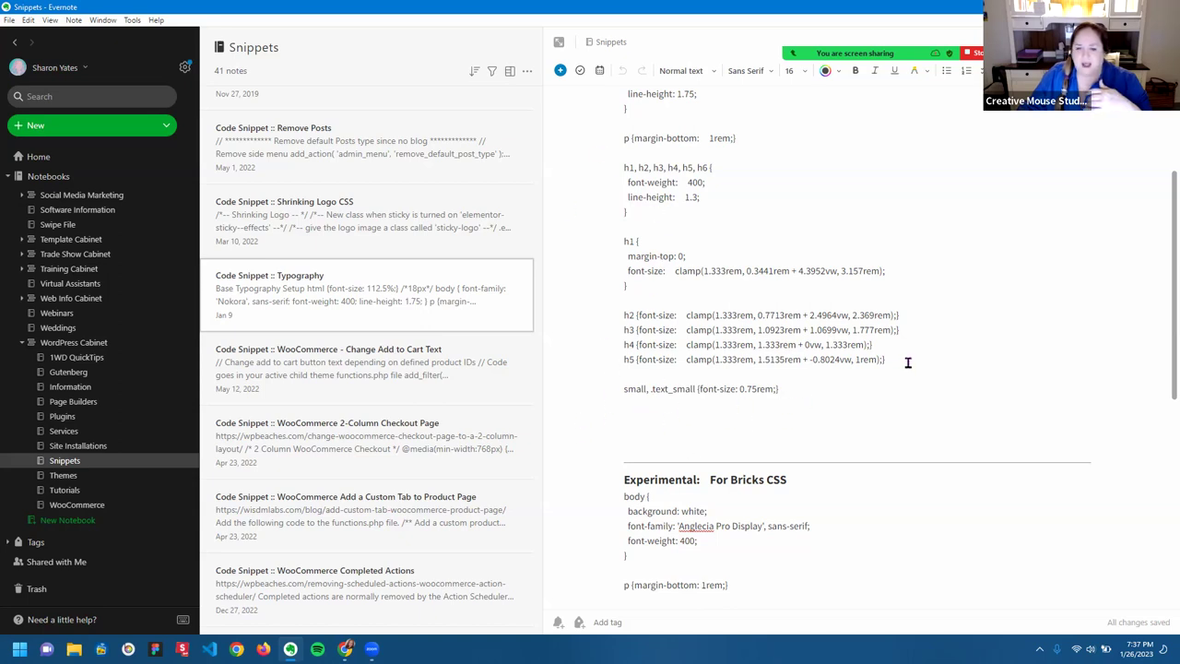
Review the note's Base Typography Setup section from its beginning and switch back to the Type Scale page in the browser
scroll(903, 364, "up", 3)
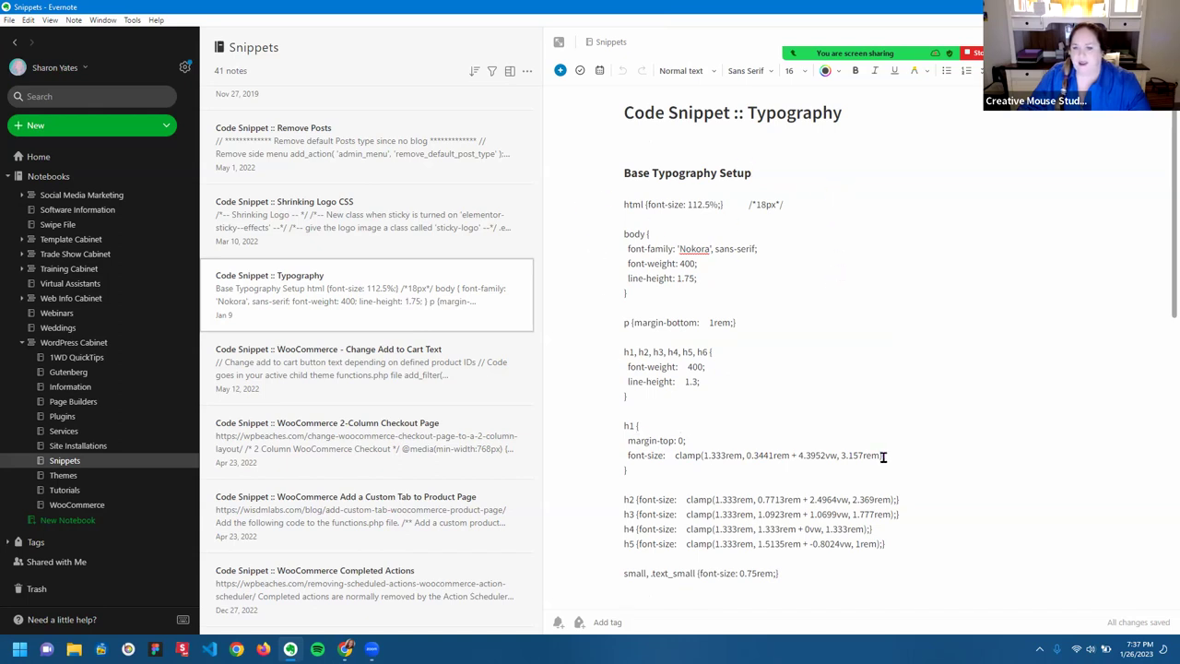
scroll(808, 261, "down", 1)
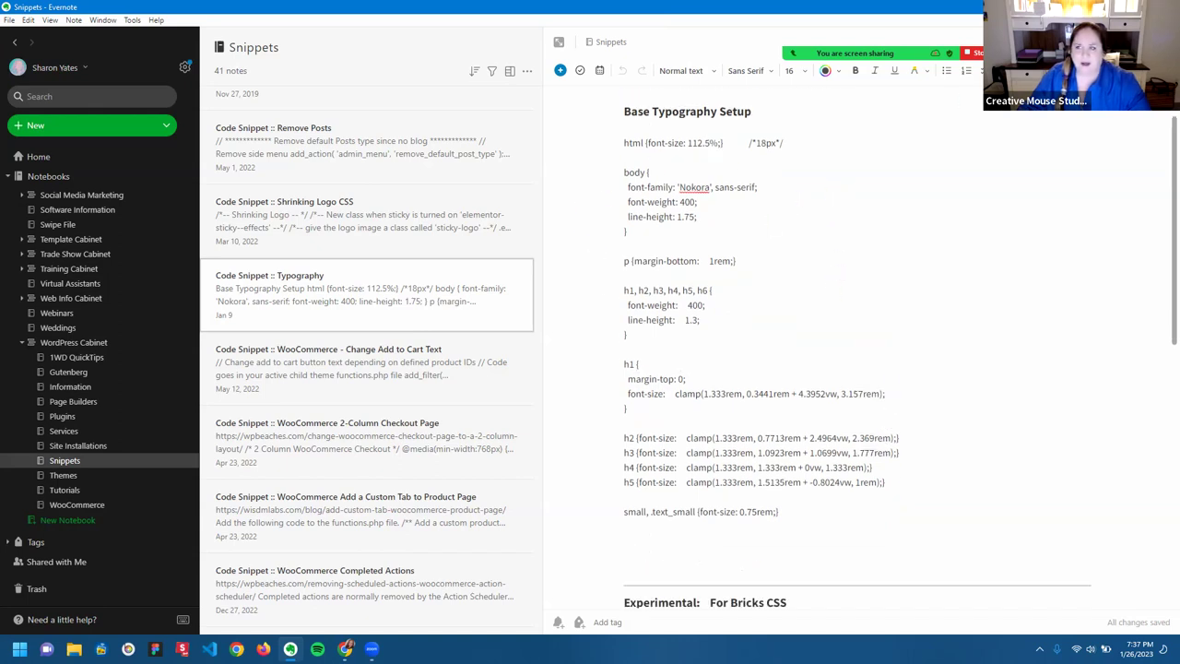
key("alt+Tab")
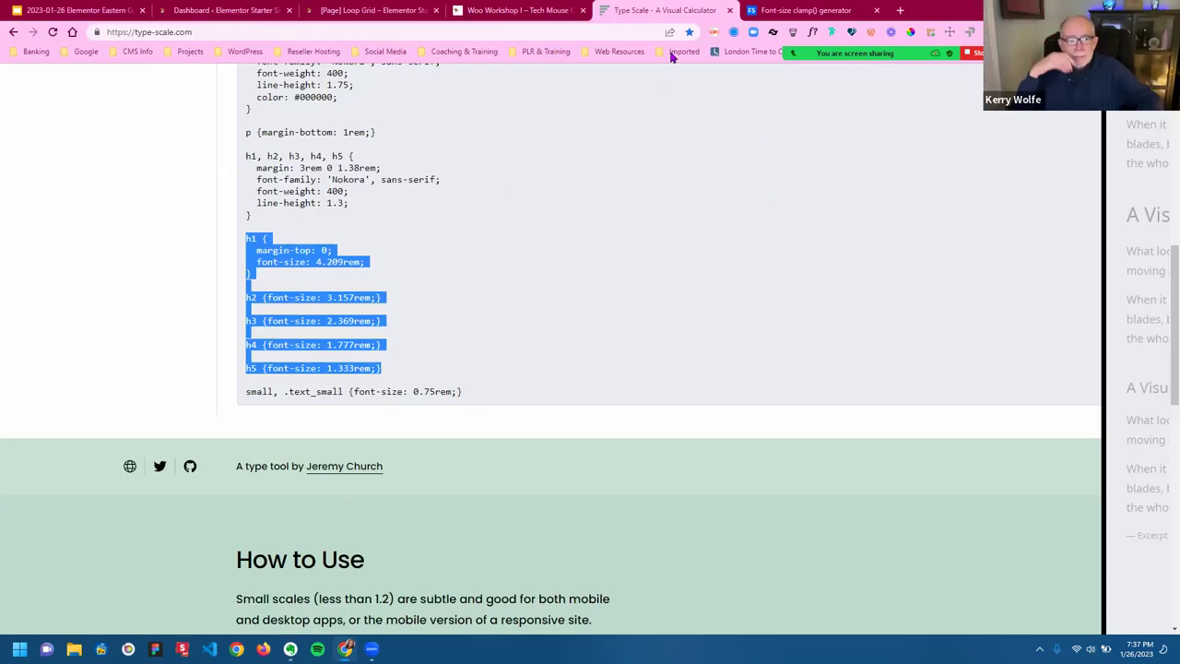
Open the [SG] CMS Style Guide page in the Elementor editor from the WordPress site's page list
left_click(794, 10)
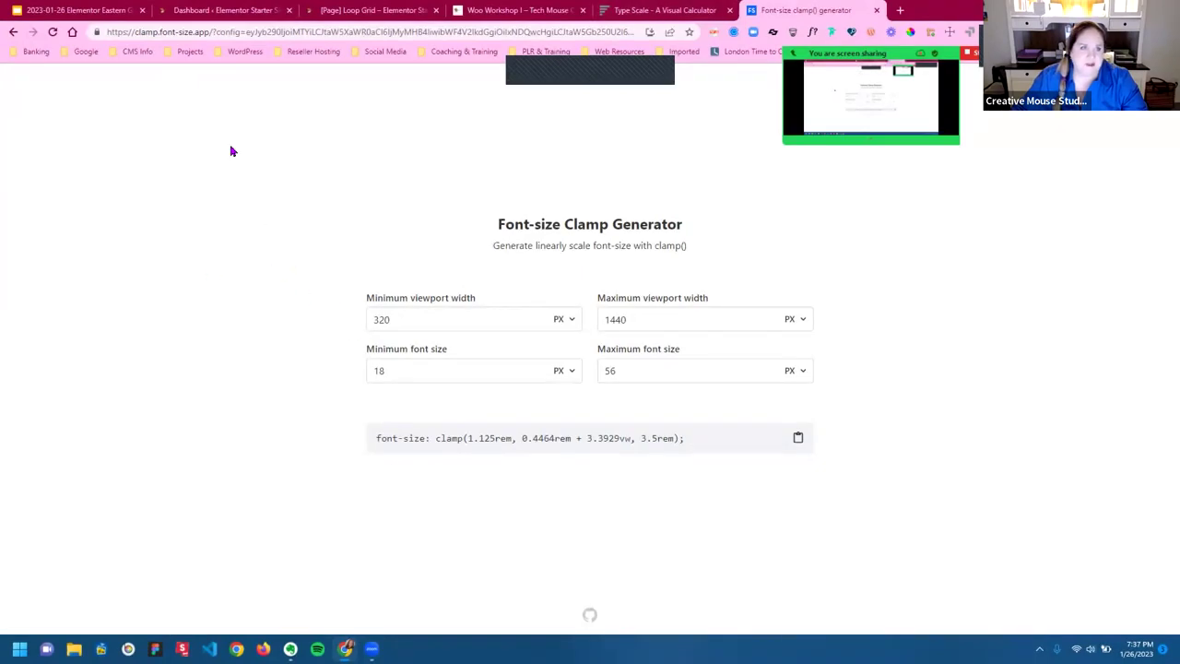
left_click(220, 12)
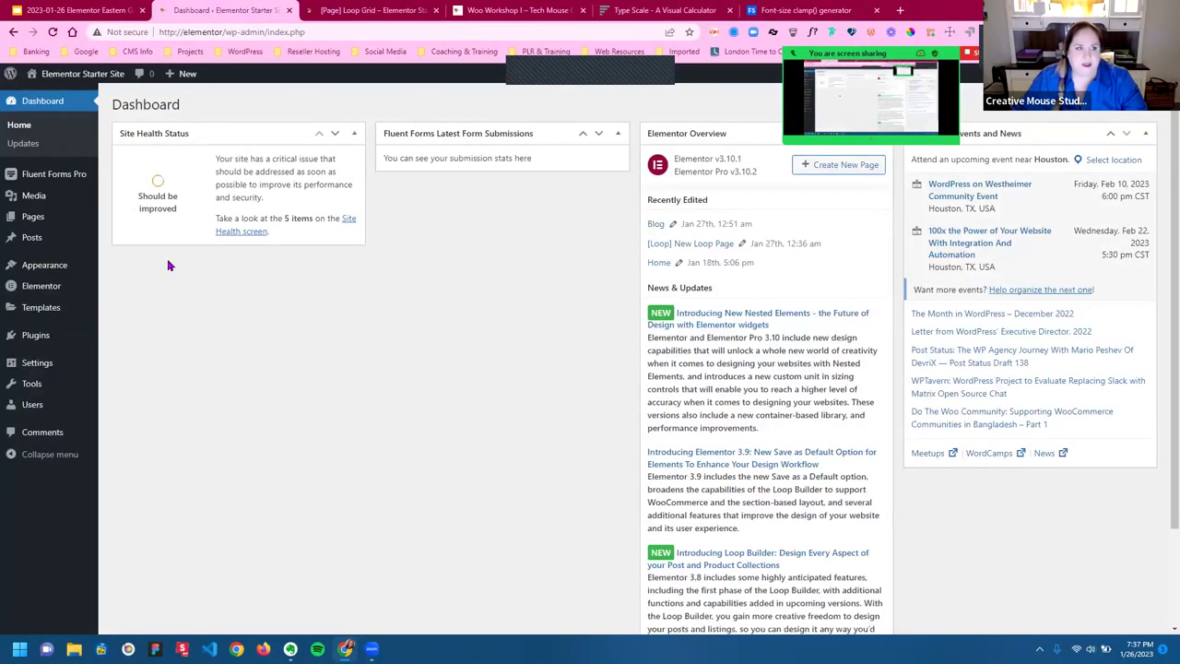
mouse_move(28, 221)
left_click(126, 220)
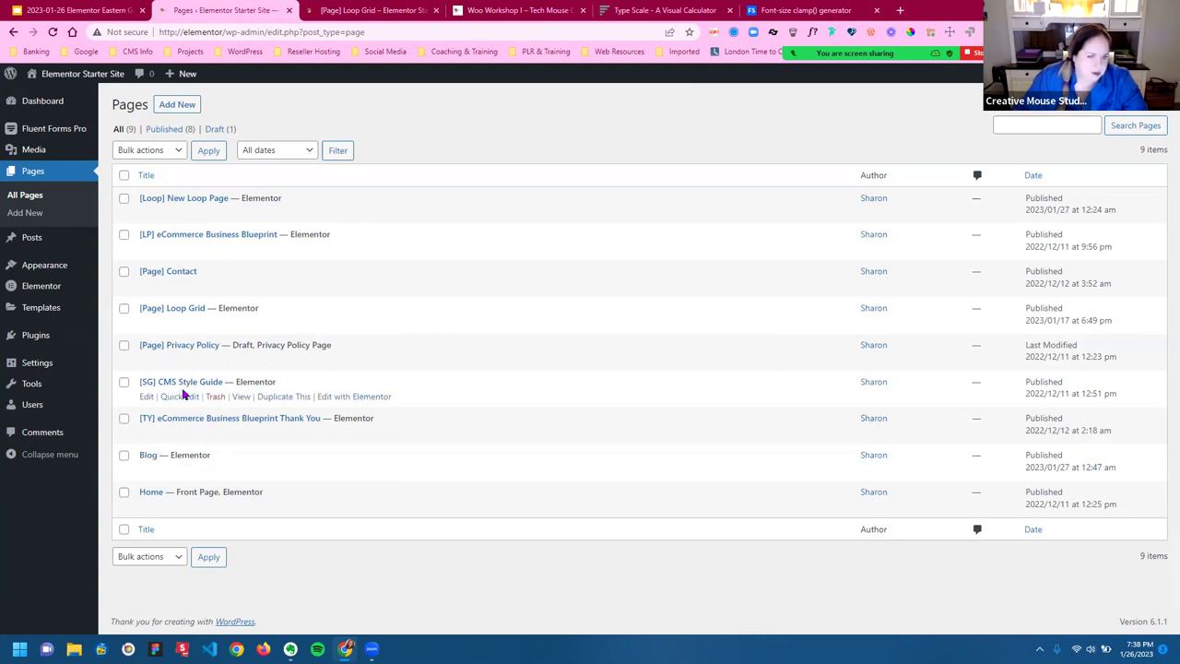
left_click(354, 397)
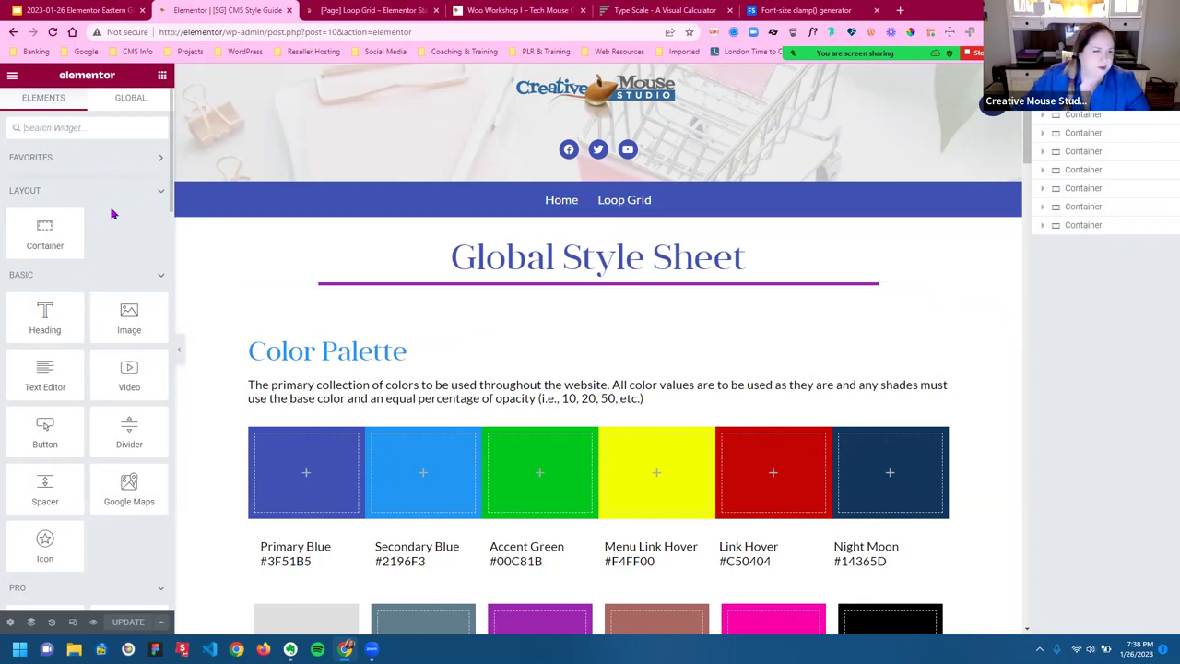
scroll(540, 441, "down", 2)
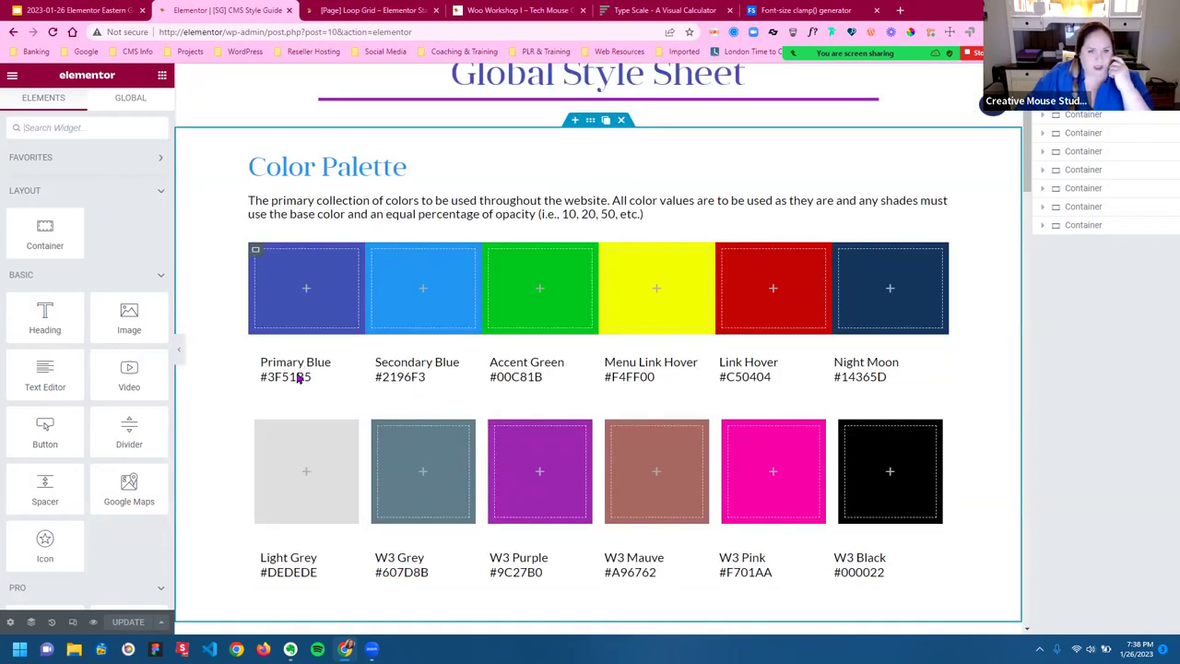
Open the H1 typography options in Elementor's Site Settings and show the device choices for the font size
left_click(12, 76)
left_click(48, 131)
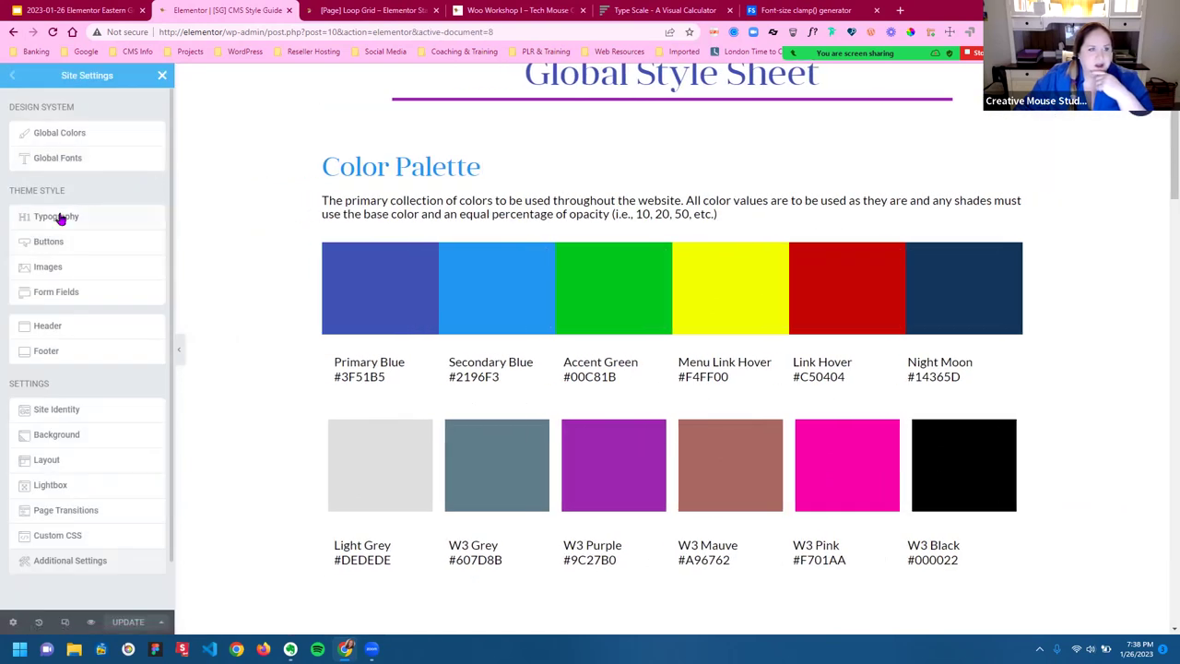
left_click(59, 217)
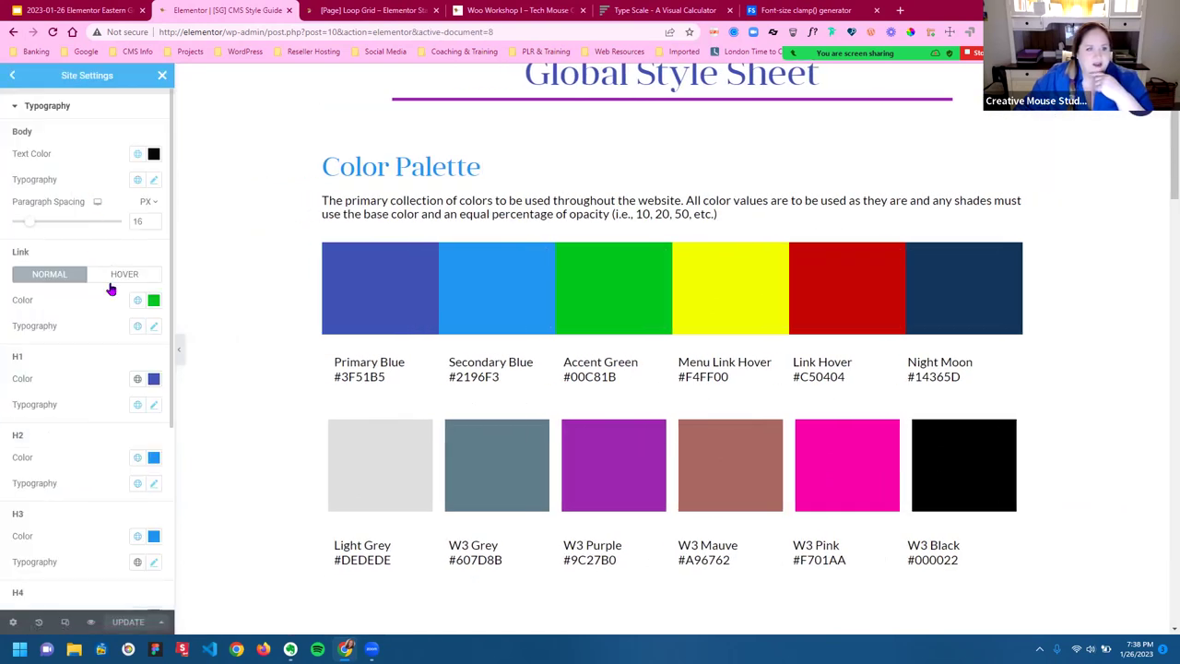
scroll(109, 317, "down", 2)
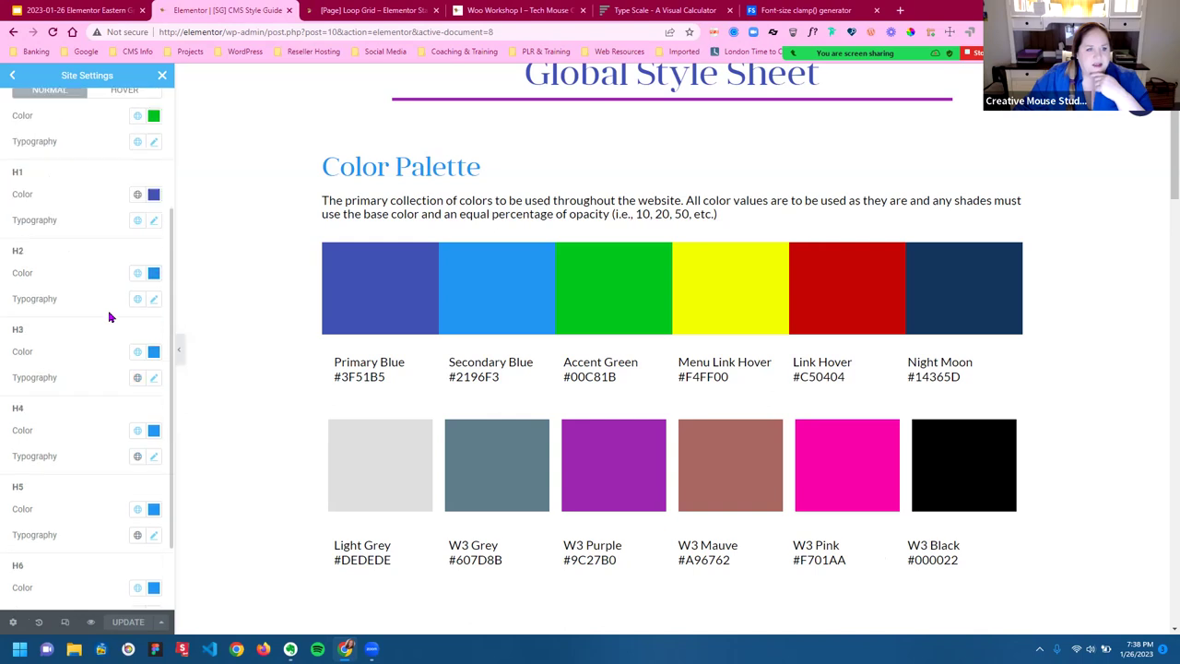
left_click(154, 221)
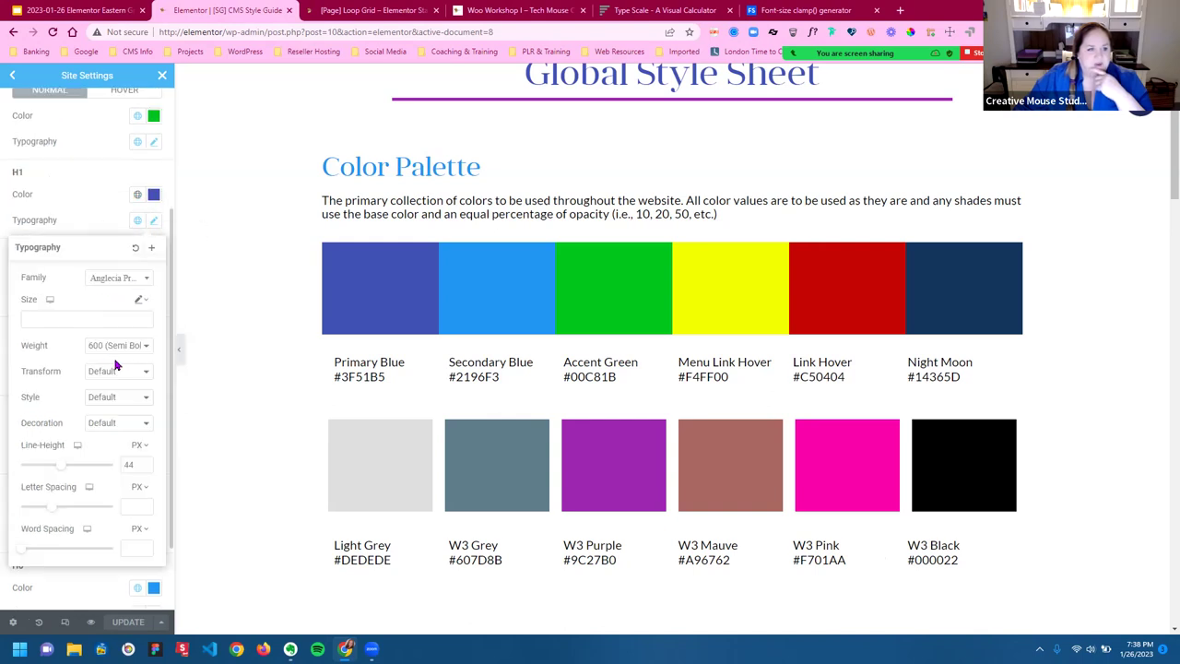
left_click(50, 300)
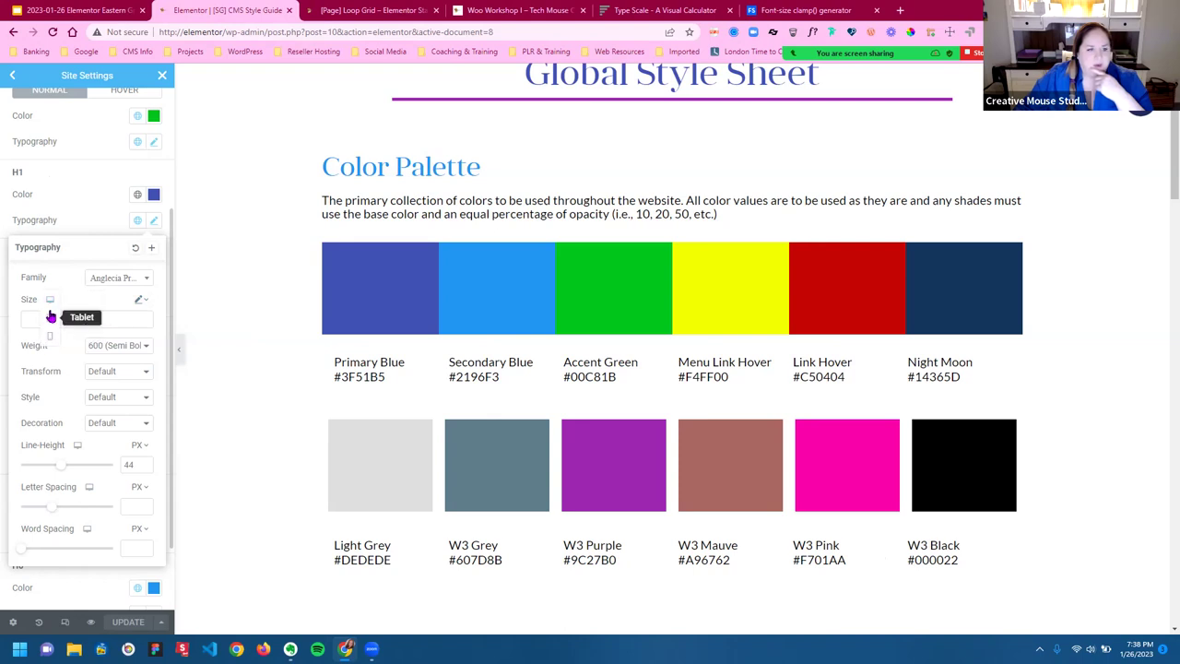
Set the H1 size to the custom unit and fill in clamp(1.333rem, 0.3441rem + 4.3952vw, 3.157rem), copied from the Evernote Typography note
left_click(143, 304)
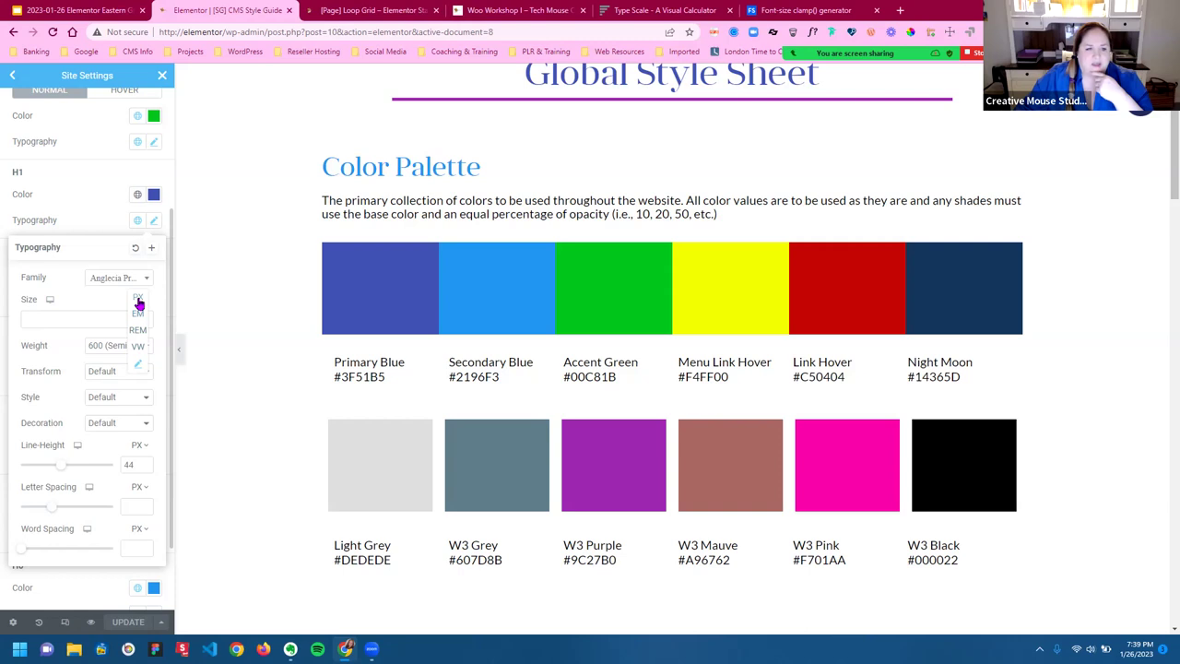
left_click(139, 366)
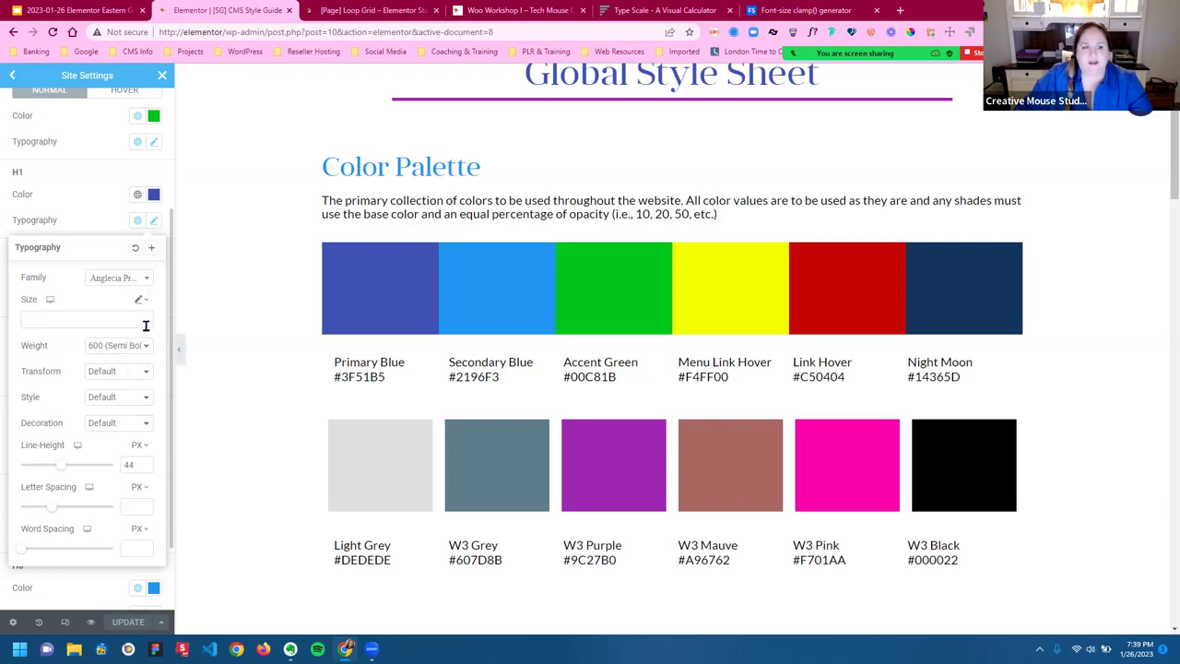
left_click(28, 322)
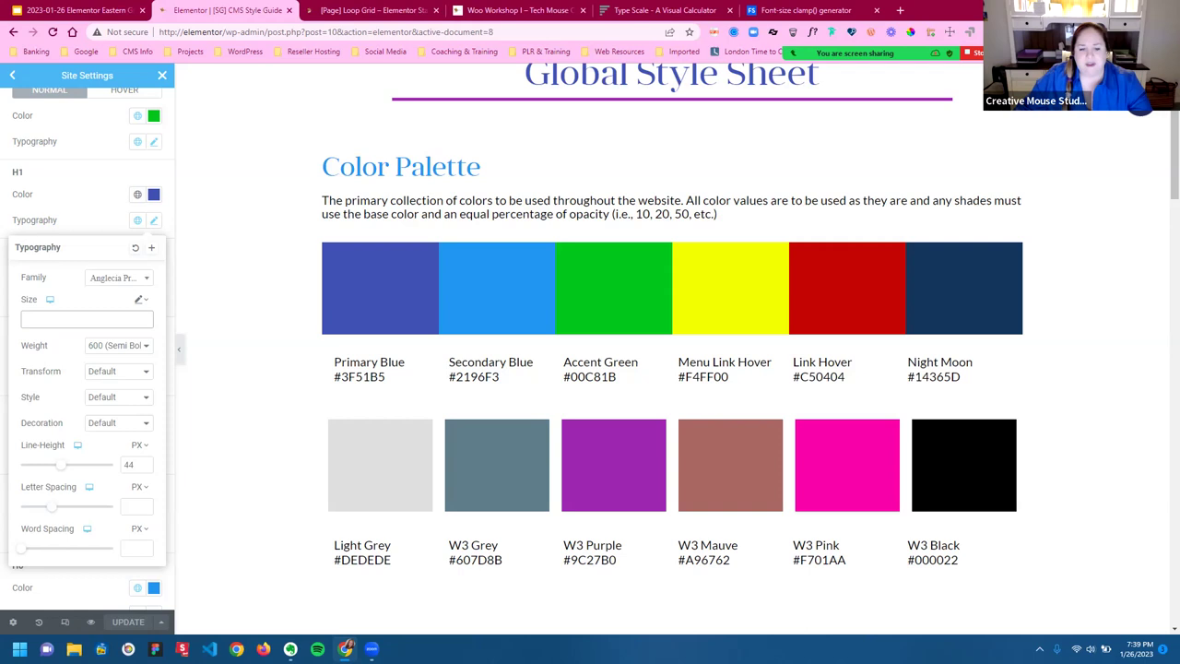
key("alt+Tab")
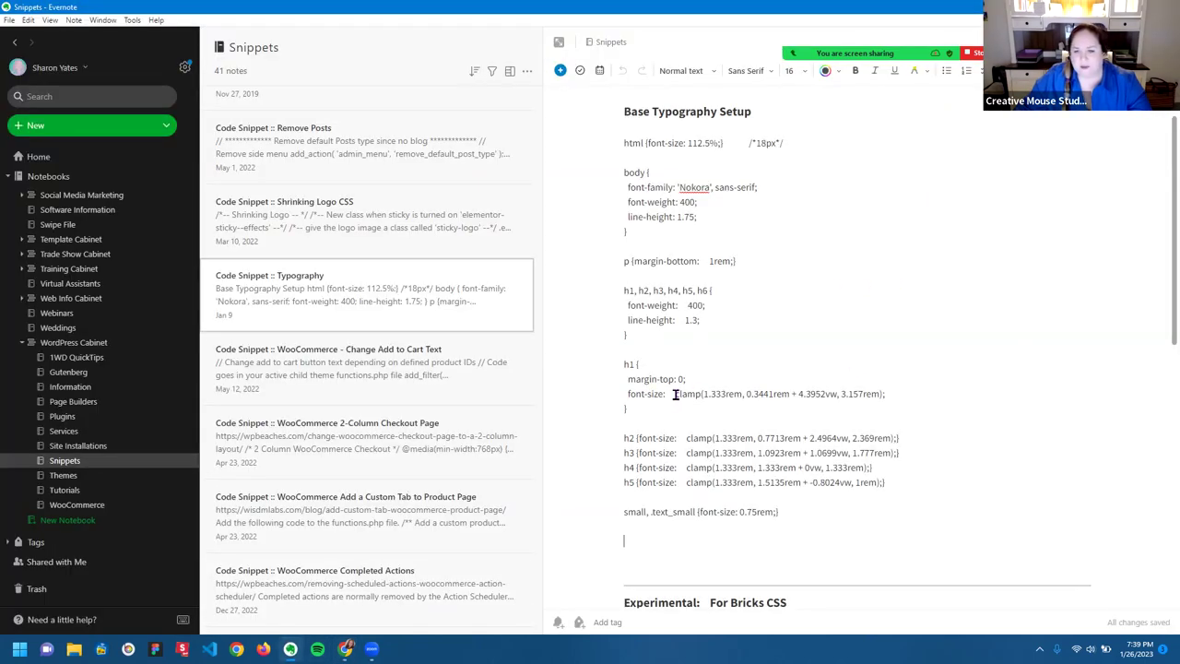
left_click_drag(676, 394, 887, 396)
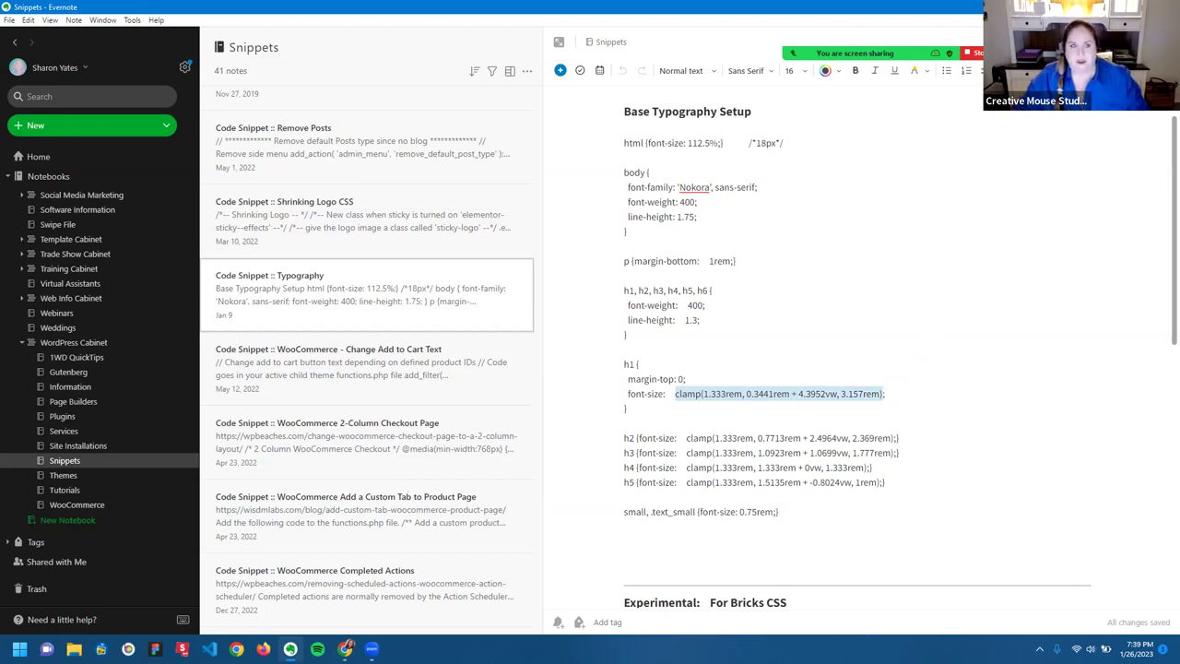
key("alt+Tab")
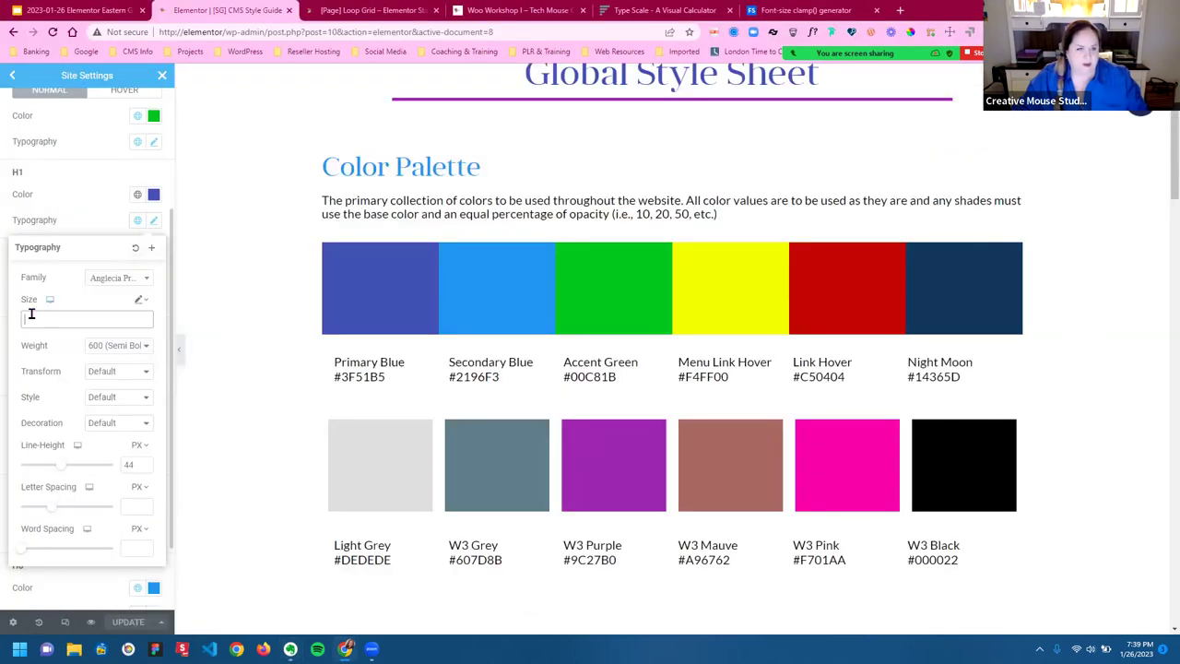
key("ctrl+v")
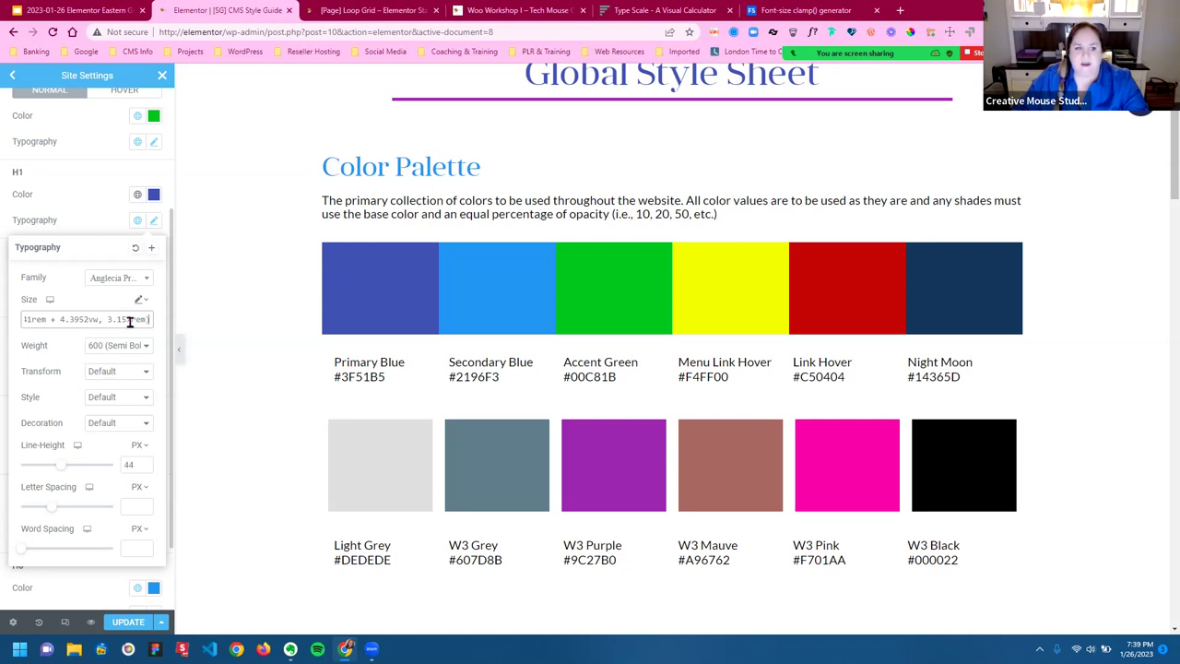
Highlight the maximum, preferred and minimum parts of the H1 clamp() font size one after another
left_click_drag(124, 318, 150, 318)
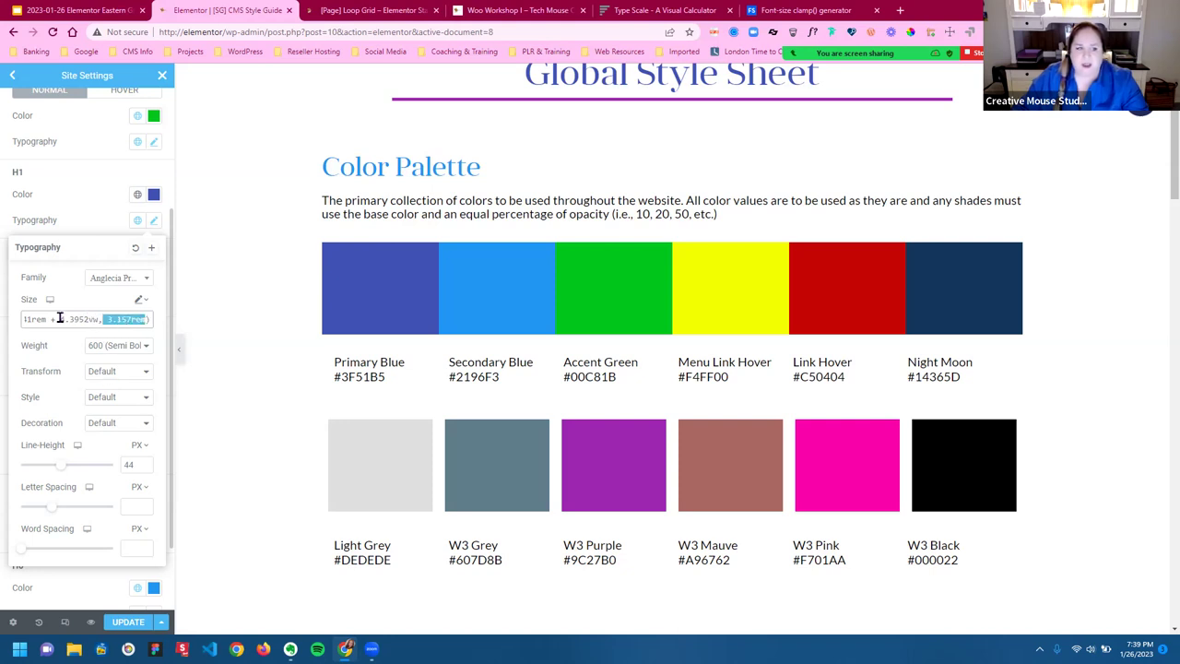
left_click_drag(60, 318, 96, 318)
left_click(25, 320)
double_click(23, 320)
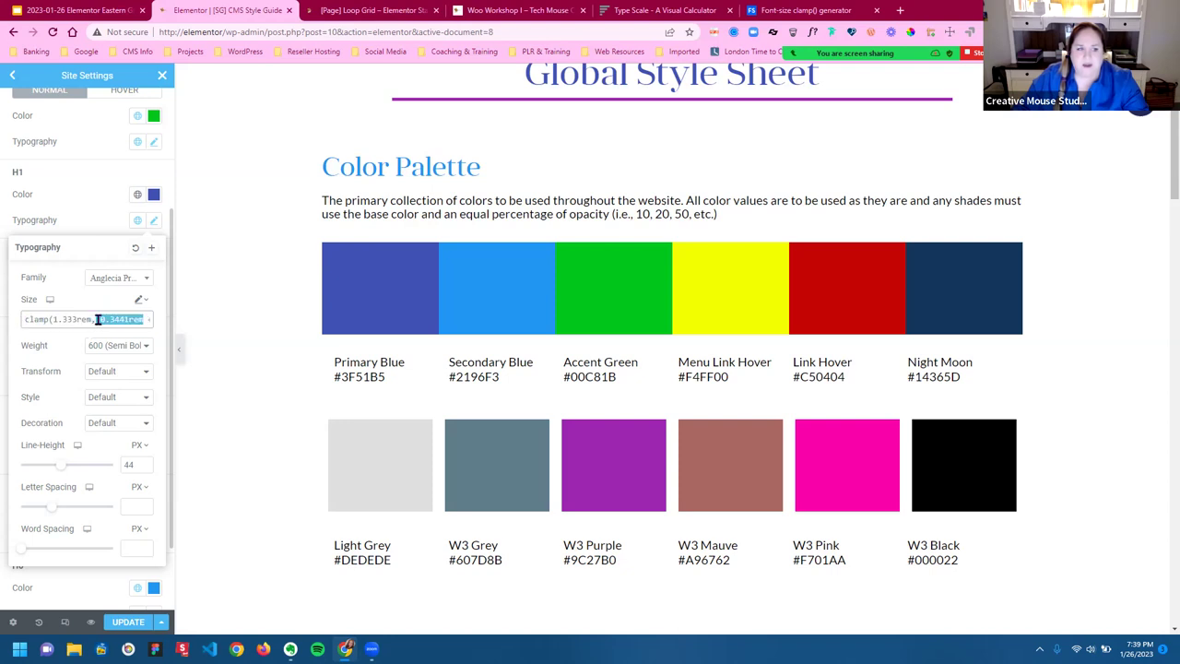
left_click(65, 319)
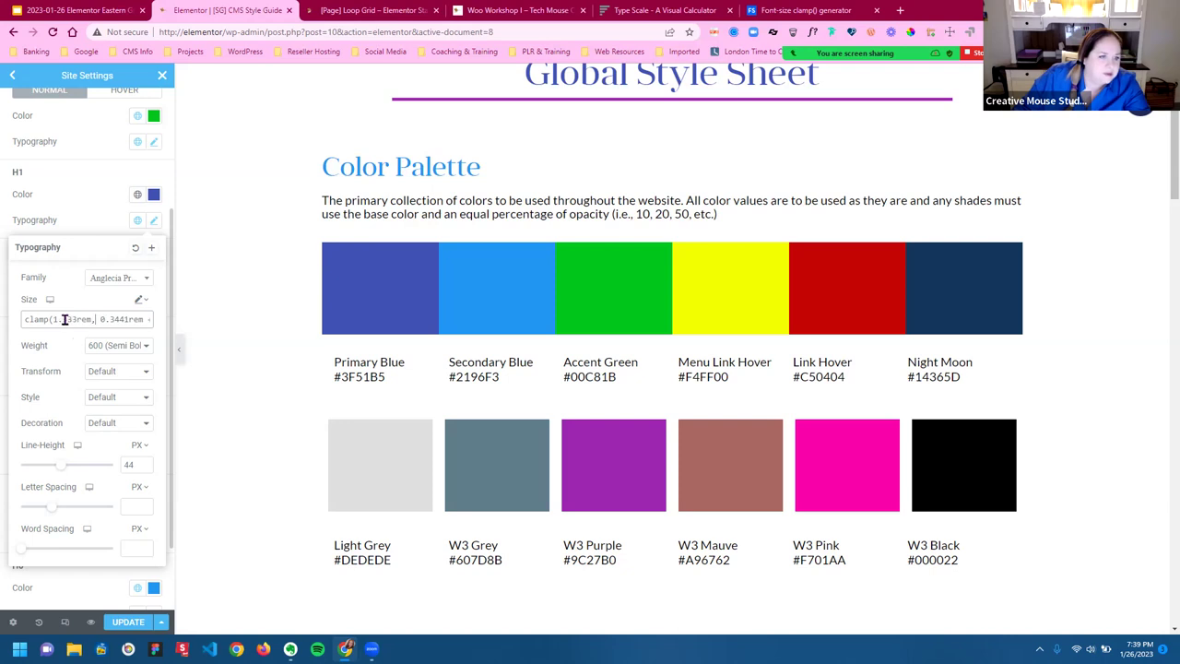
left_click_drag(50, 319, 90, 316)
left_click(96, 307)
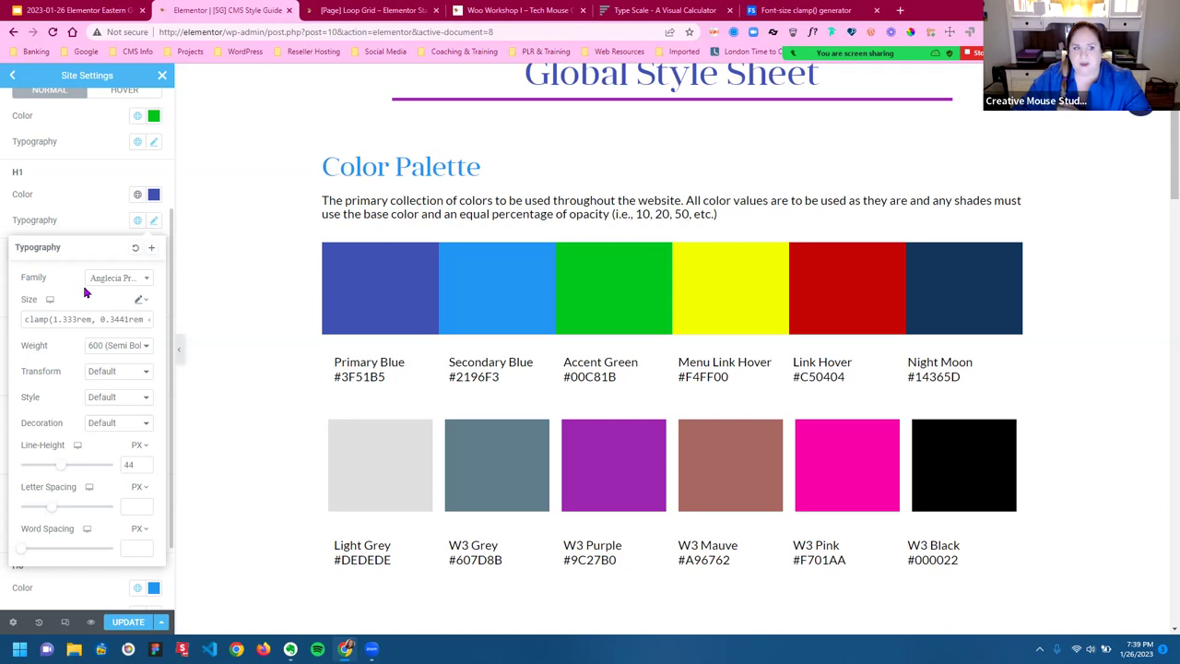
Close the H1 typography options and stop sharing the screen in the meeting
left_click(92, 208)
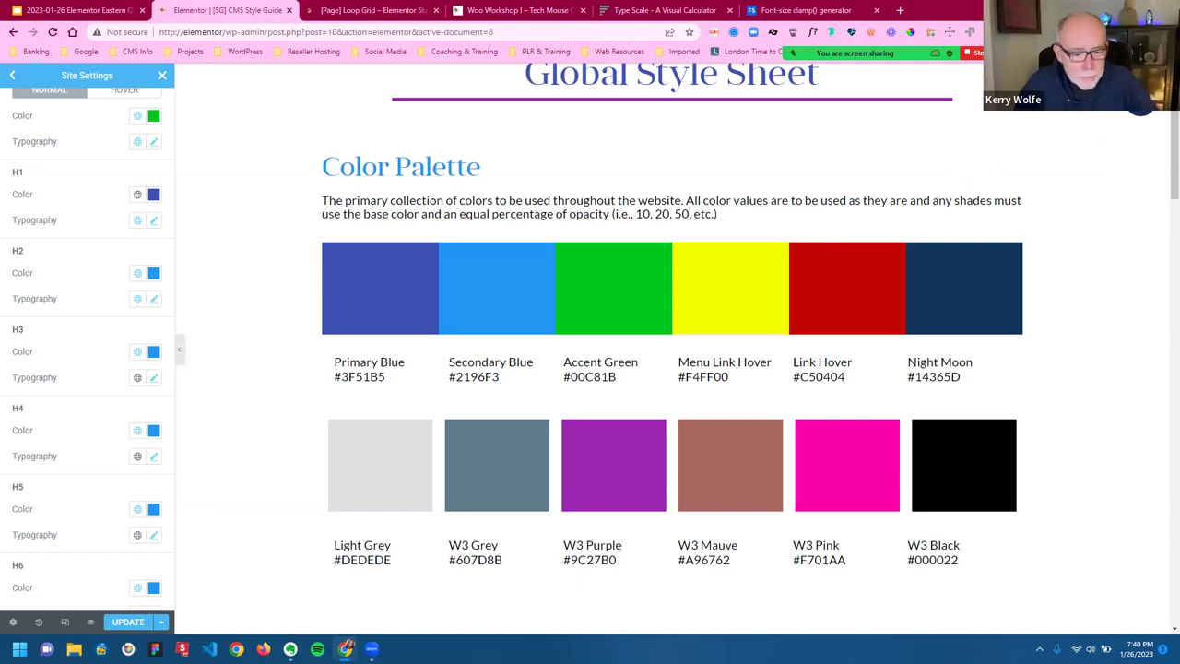
left_click(977, 52)
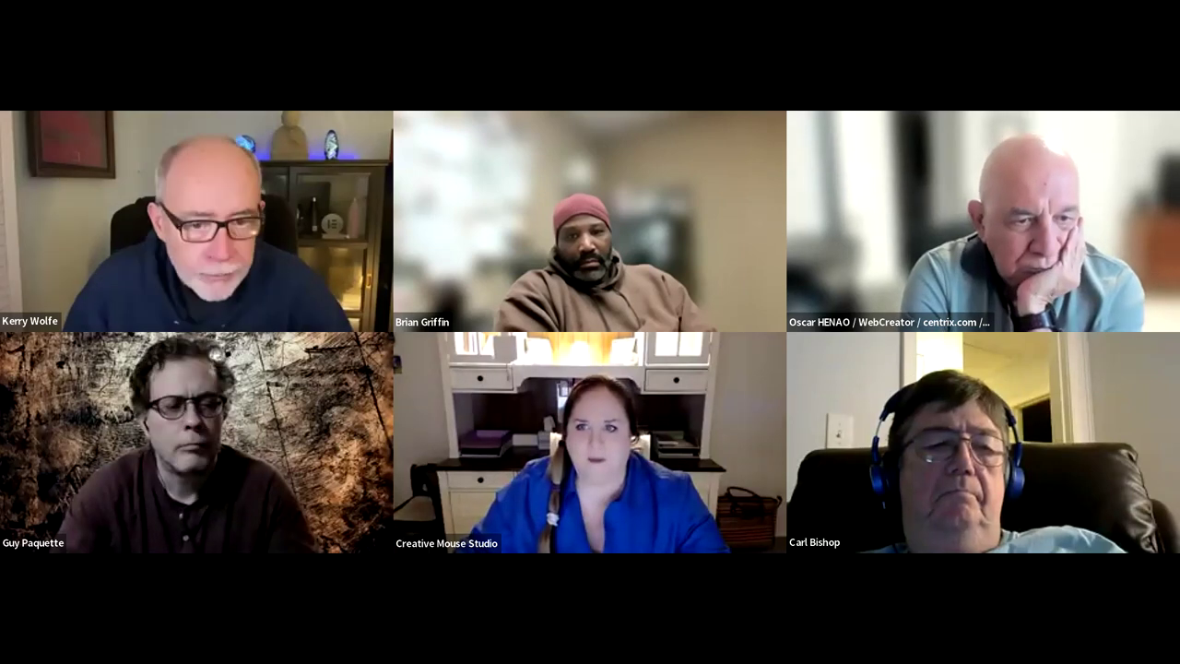